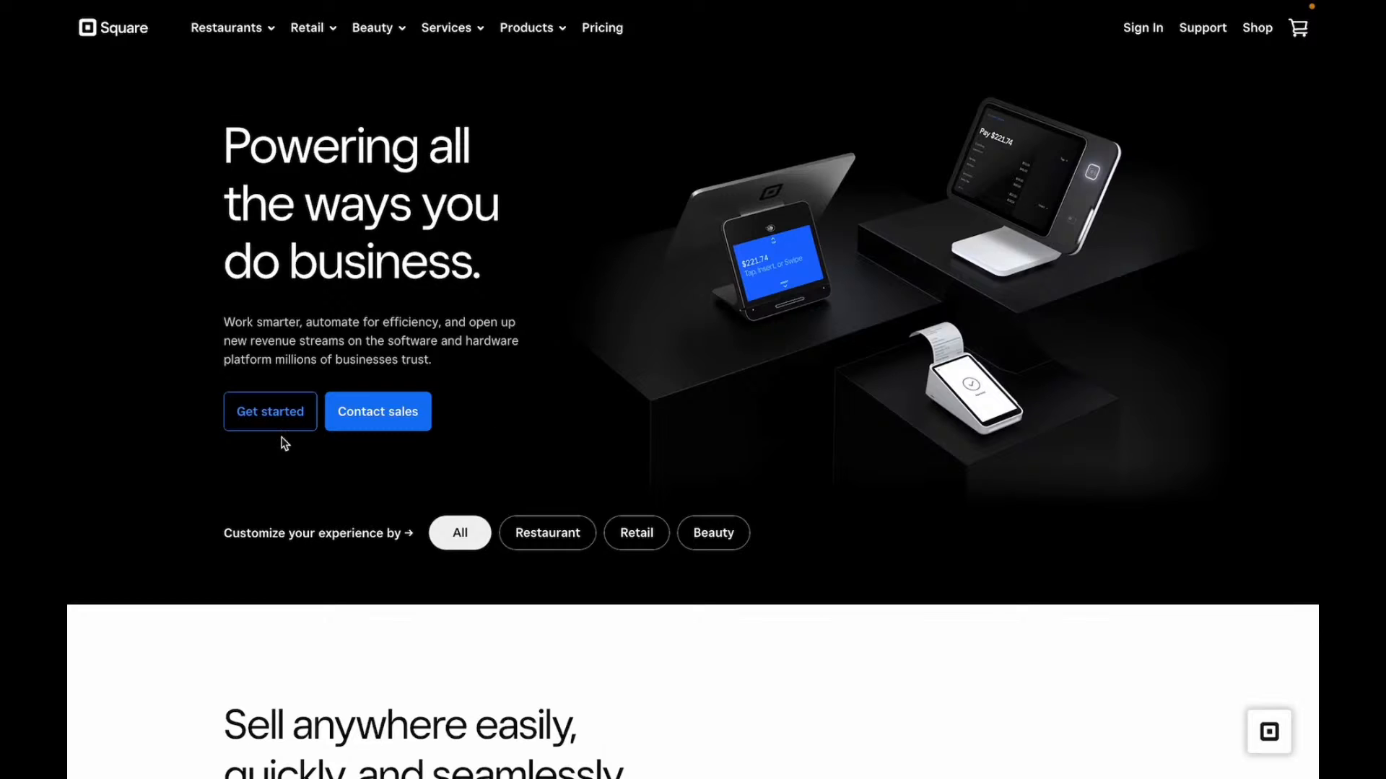
- Open the signup page, fill in the account e-mail, password, locale and terms consent, then submit
left_click(268, 403)
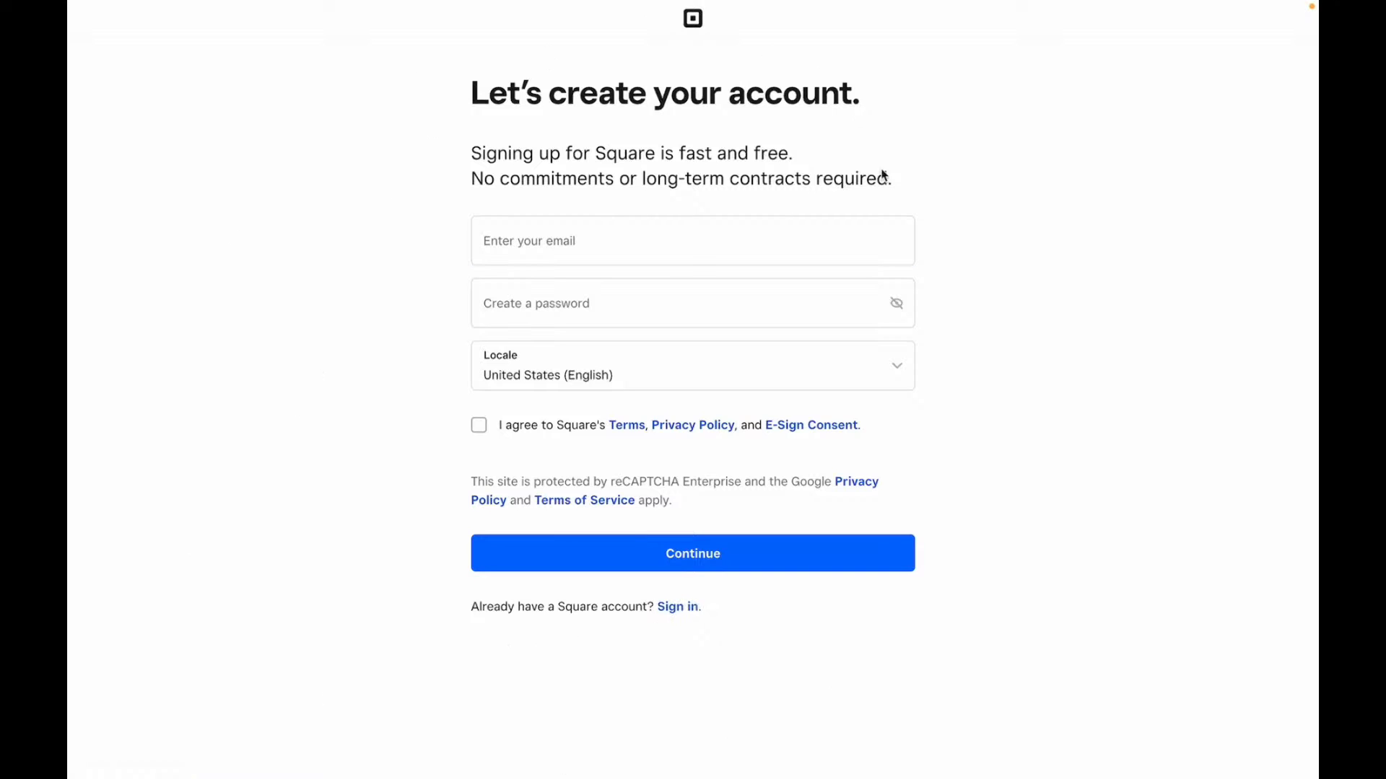
left_click(612, 237)
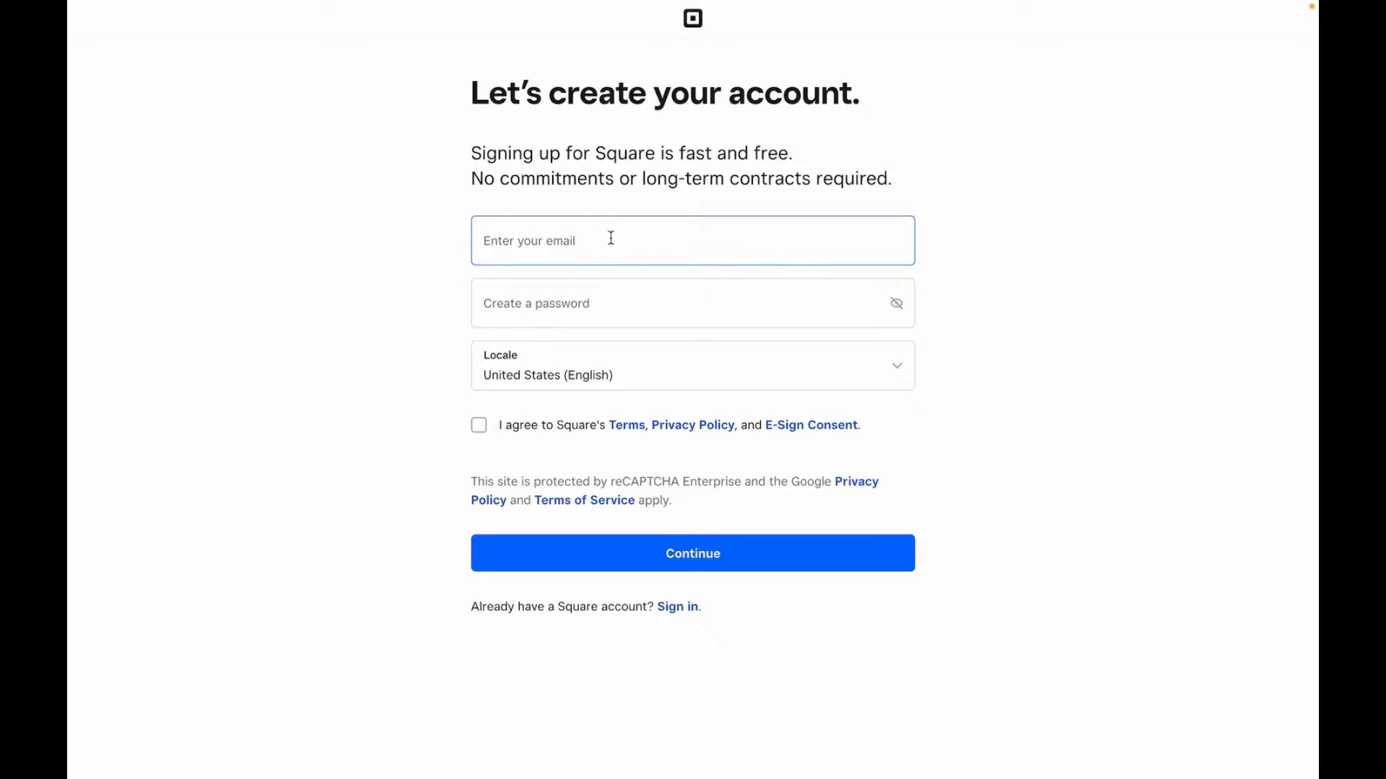
left_click(603, 301)
left_click(617, 374)
left_click(479, 427)
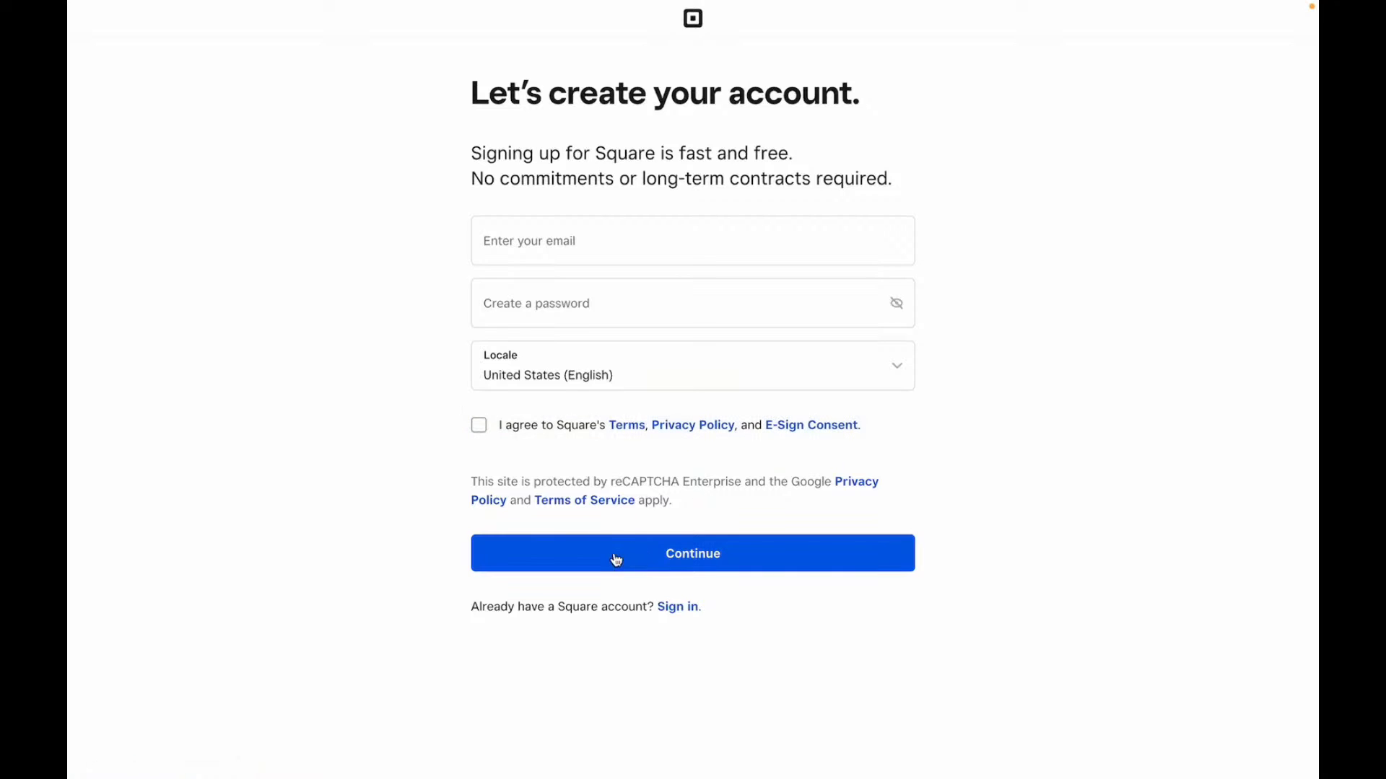
left_click(559, 252)
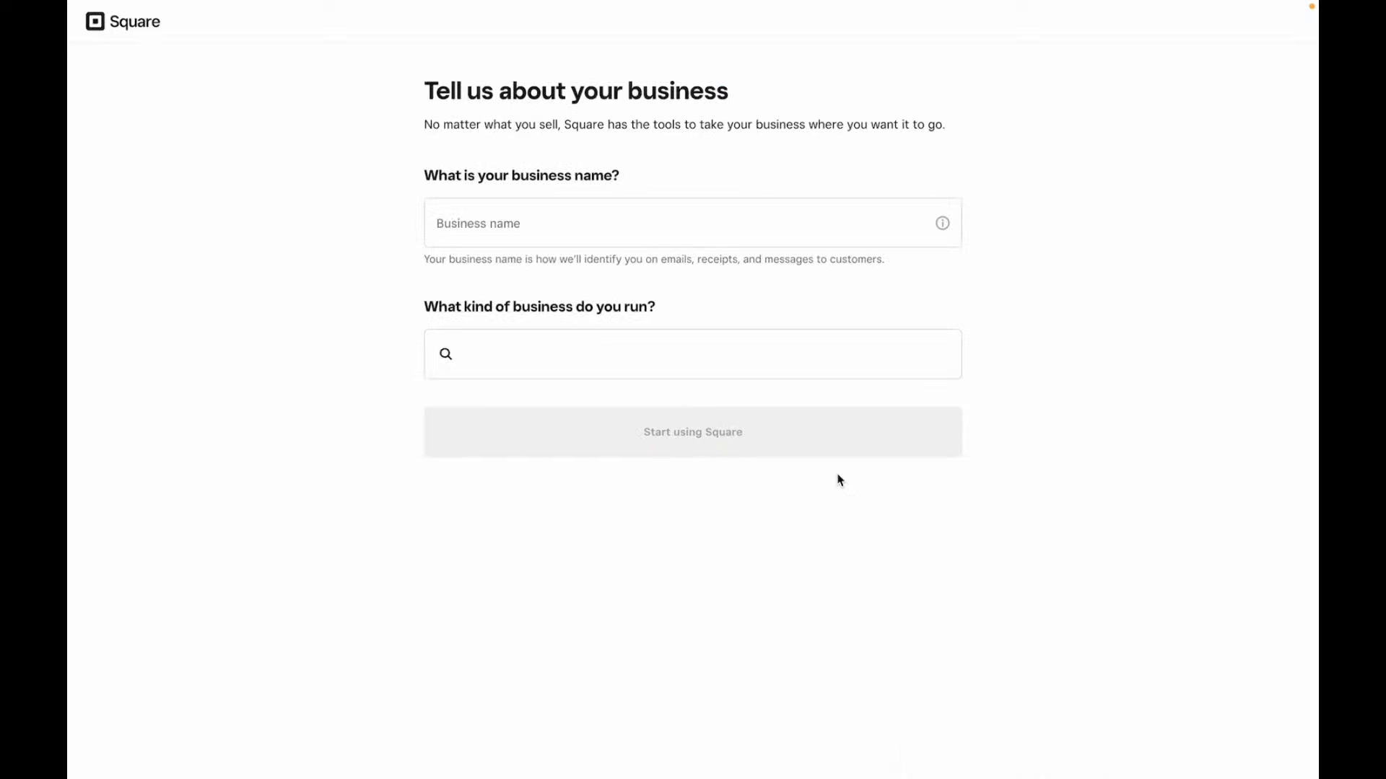
- Enter 'Class Square' as the business name
left_click(666, 232)
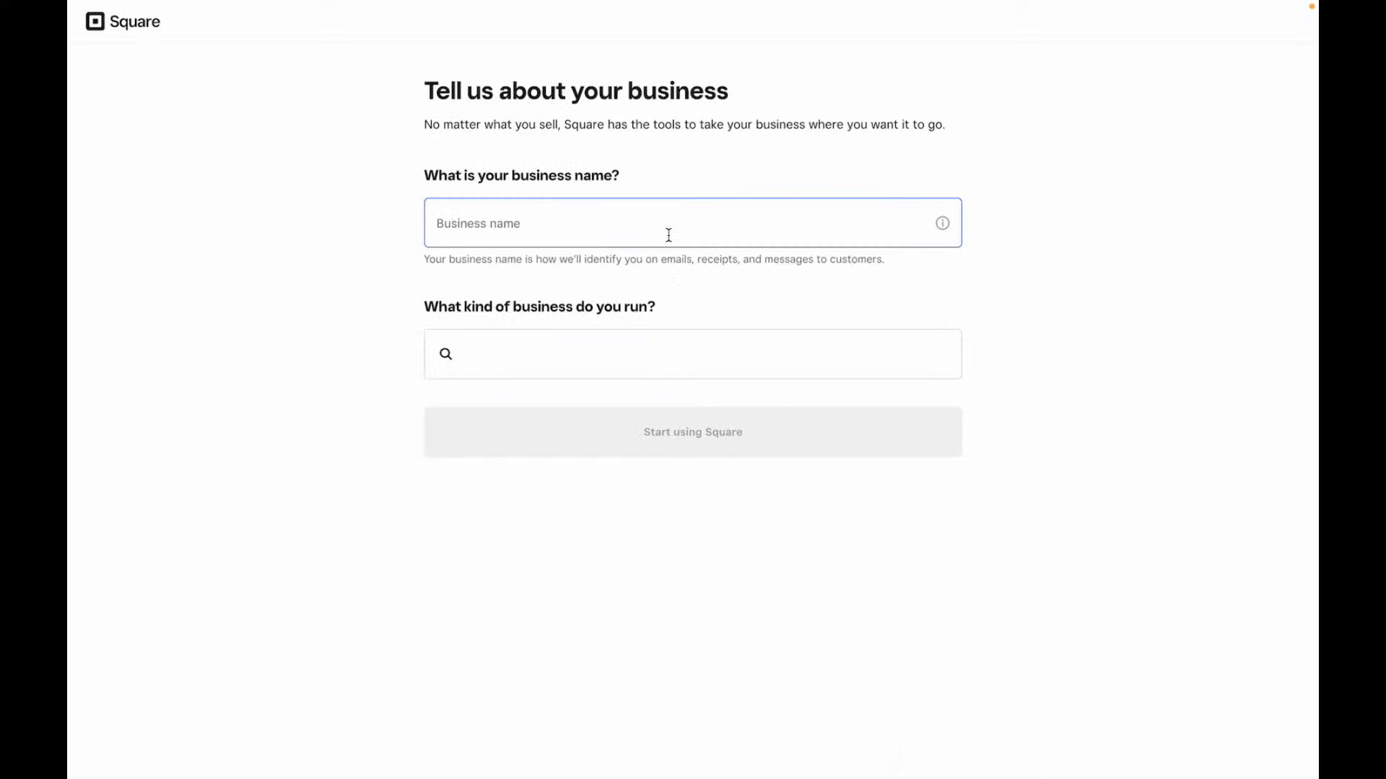
left_click(669, 229)
type("Class Square")
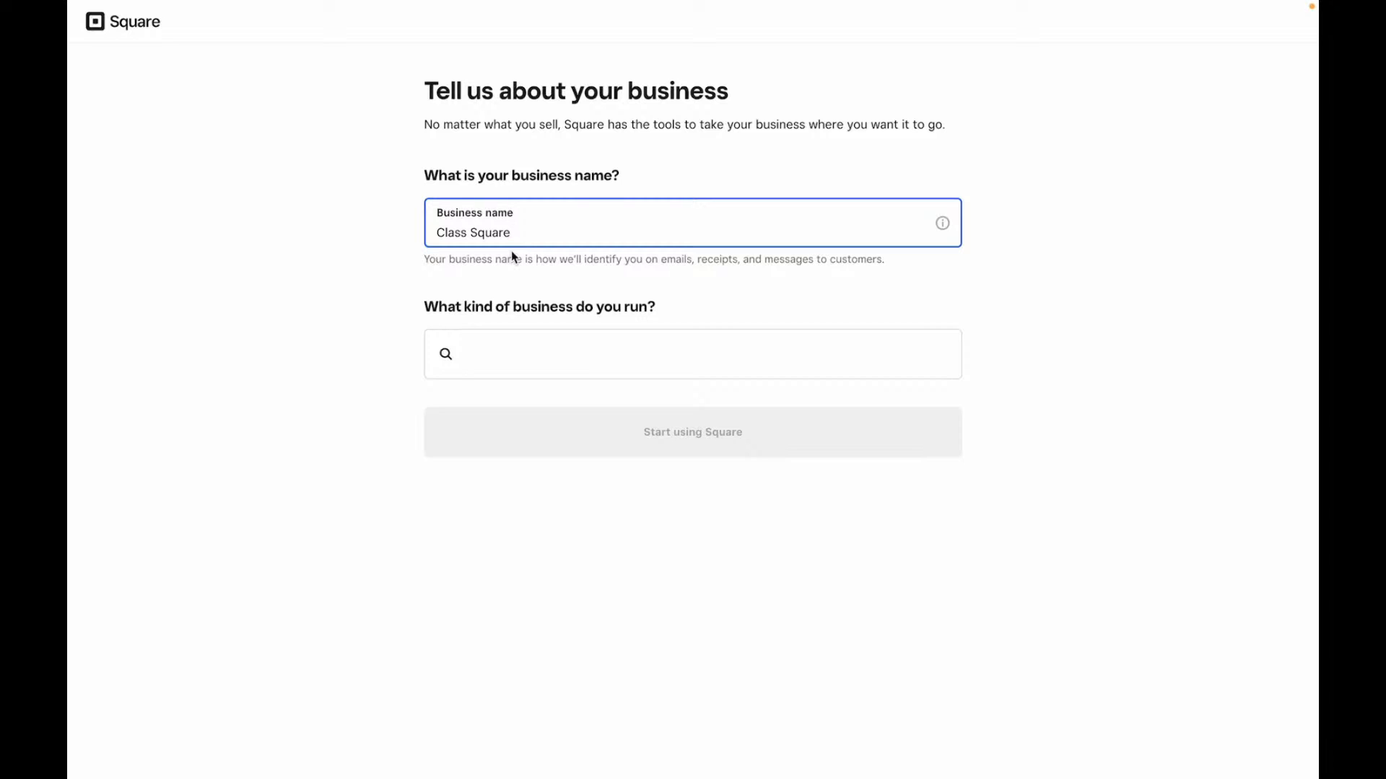
- Choose Consulting as the business type and submit the business details
left_click(515, 357)
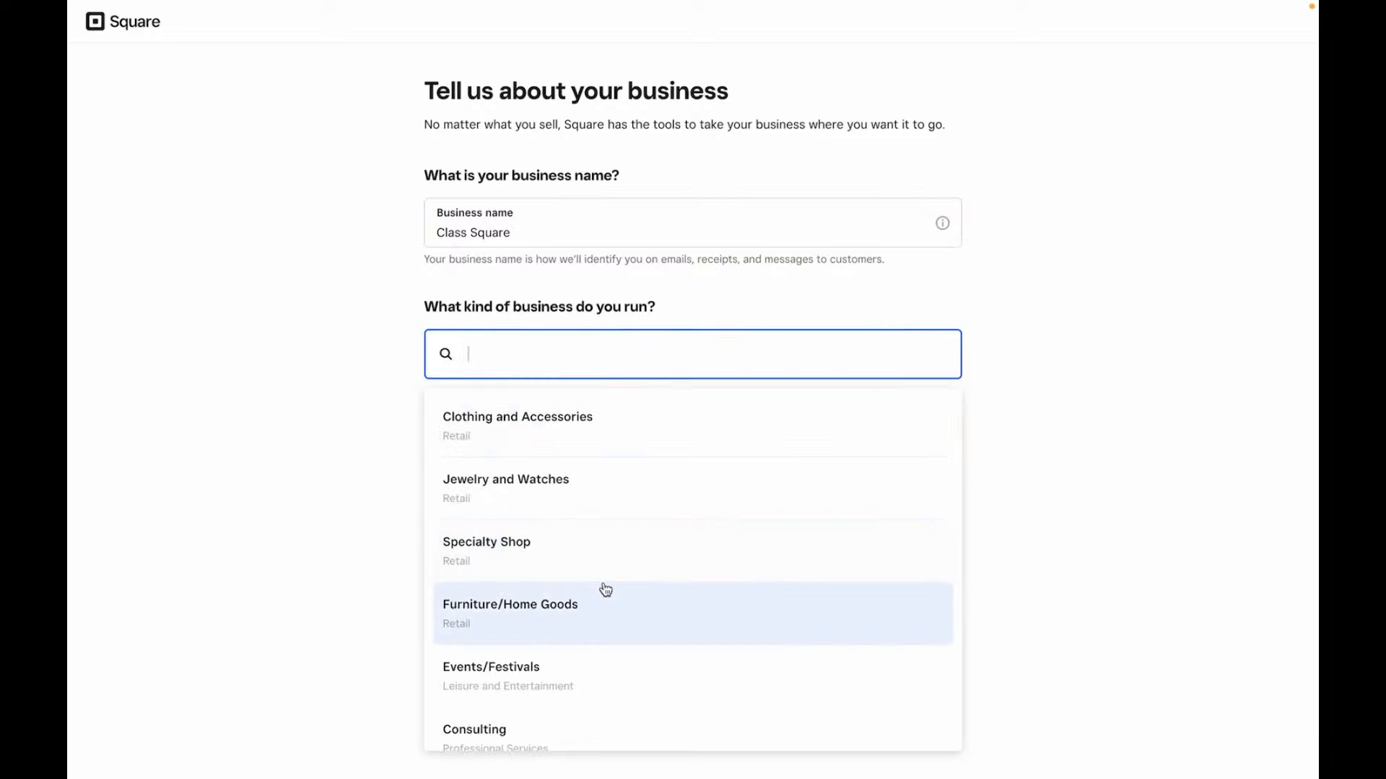
scroll(604, 588, "down", 3)
scroll(605, 590, "down", 2)
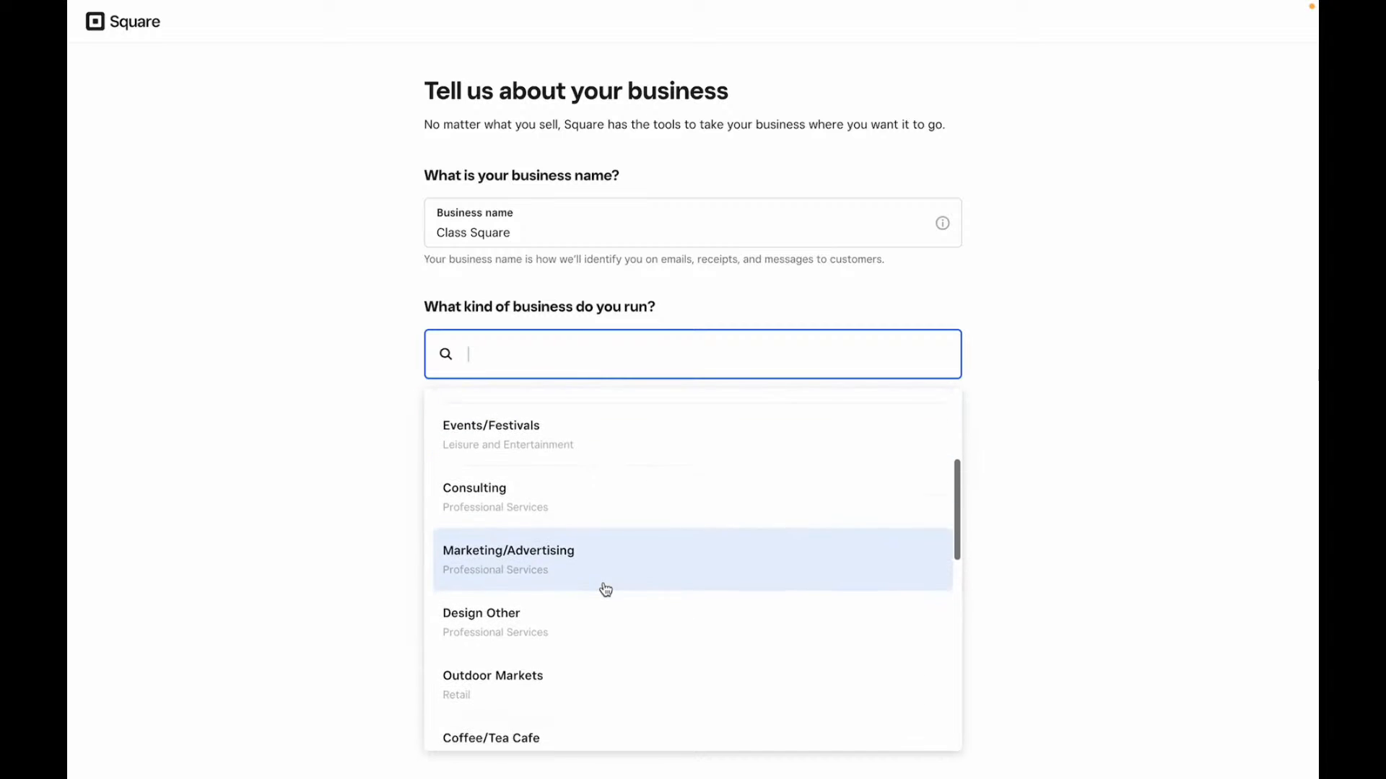
scroll(606, 590, "up", 4)
scroll(605, 590, "down", 4)
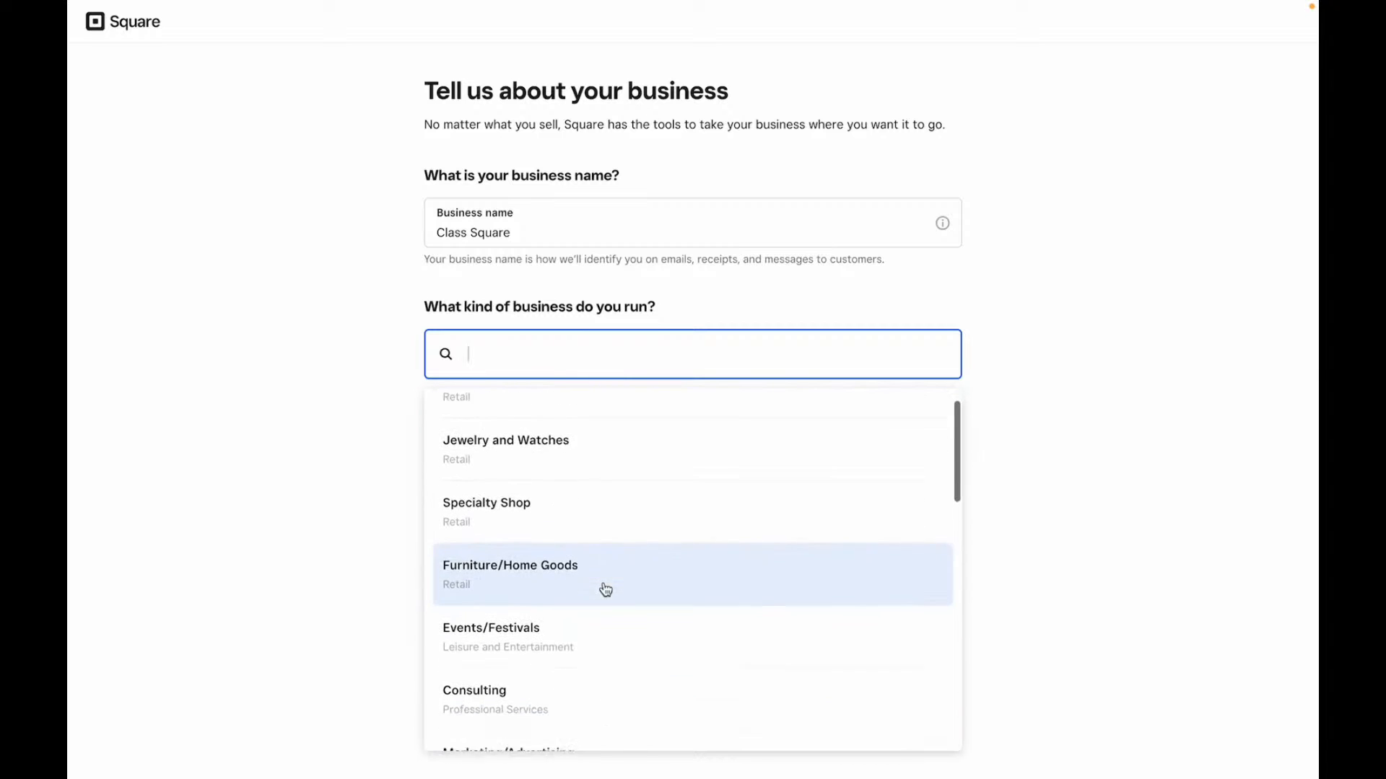
scroll(606, 590, "down", 5)
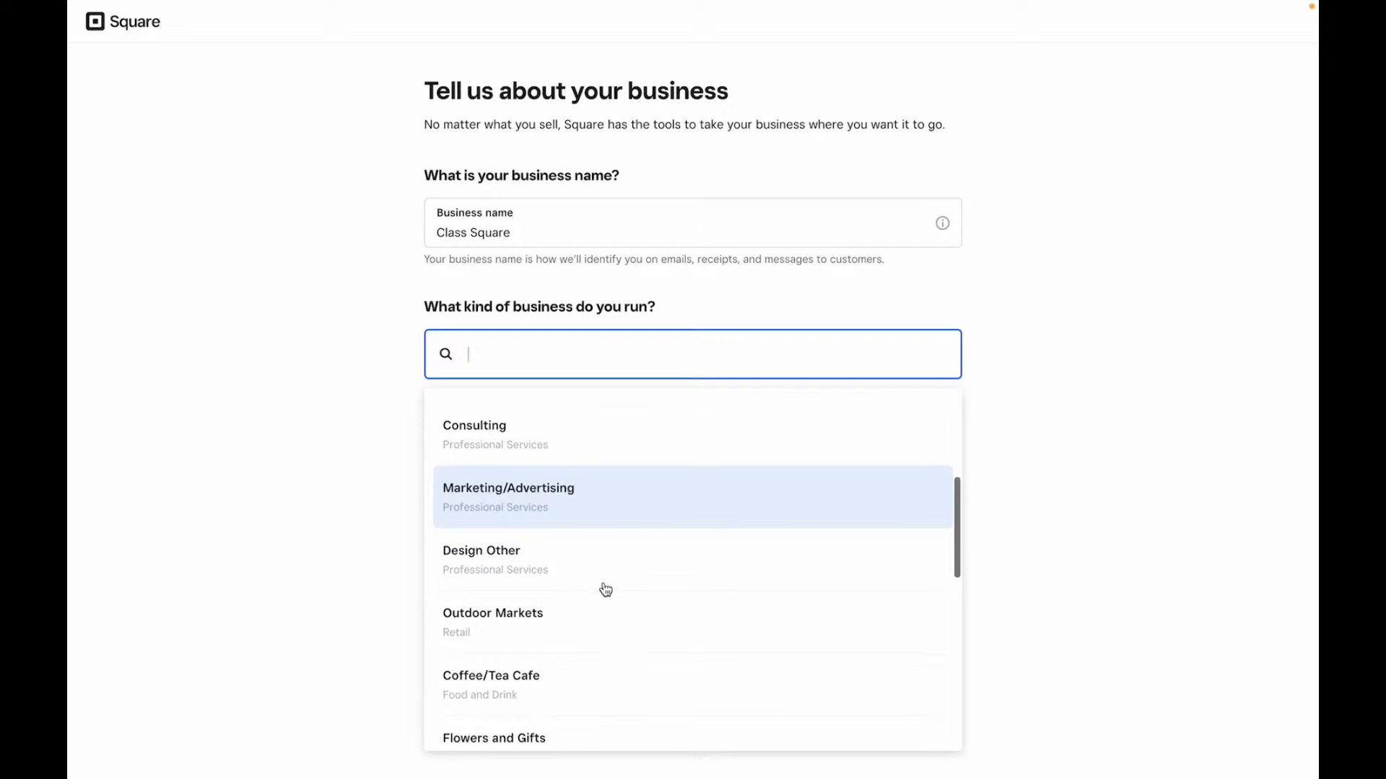
scroll(606, 590, "down", 6)
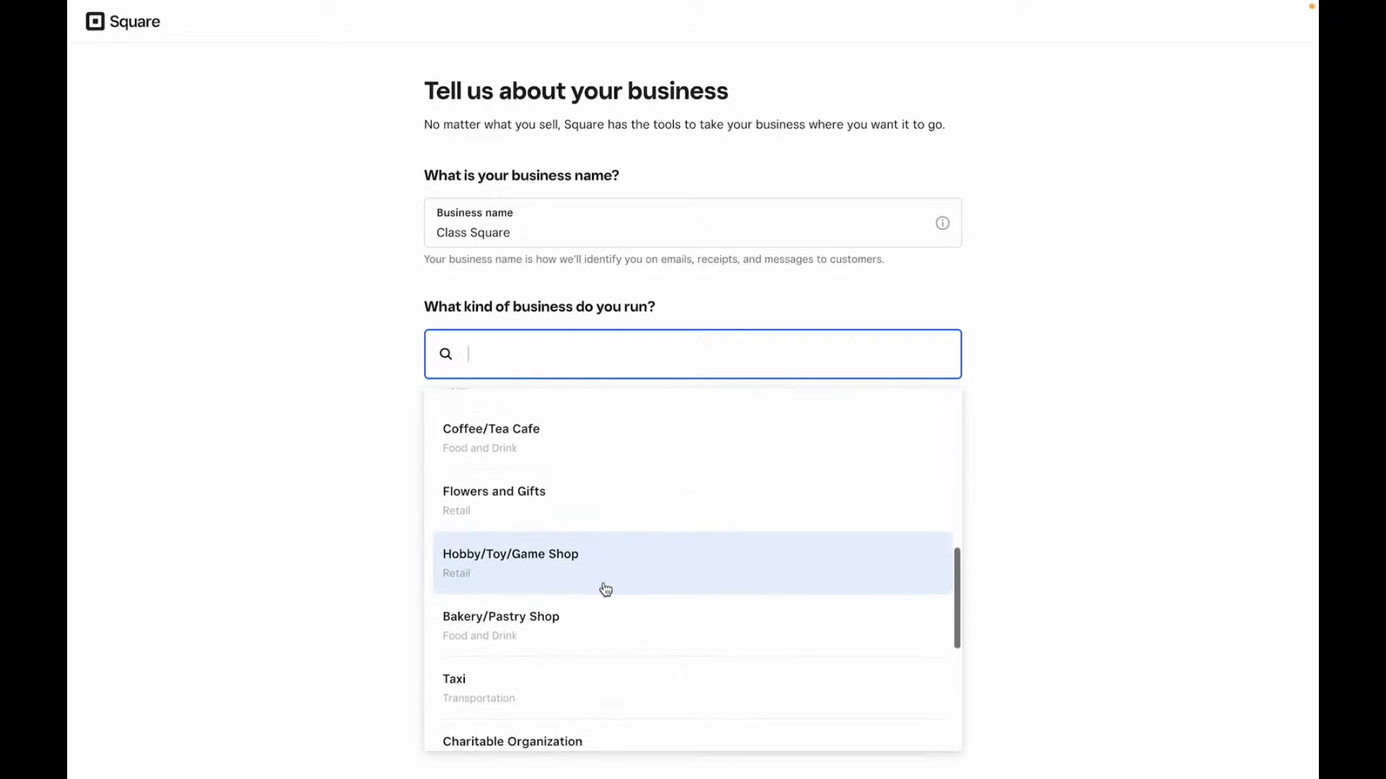
scroll(606, 590, "up", 12)
scroll(602, 588, "down", 3)
left_click(539, 552)
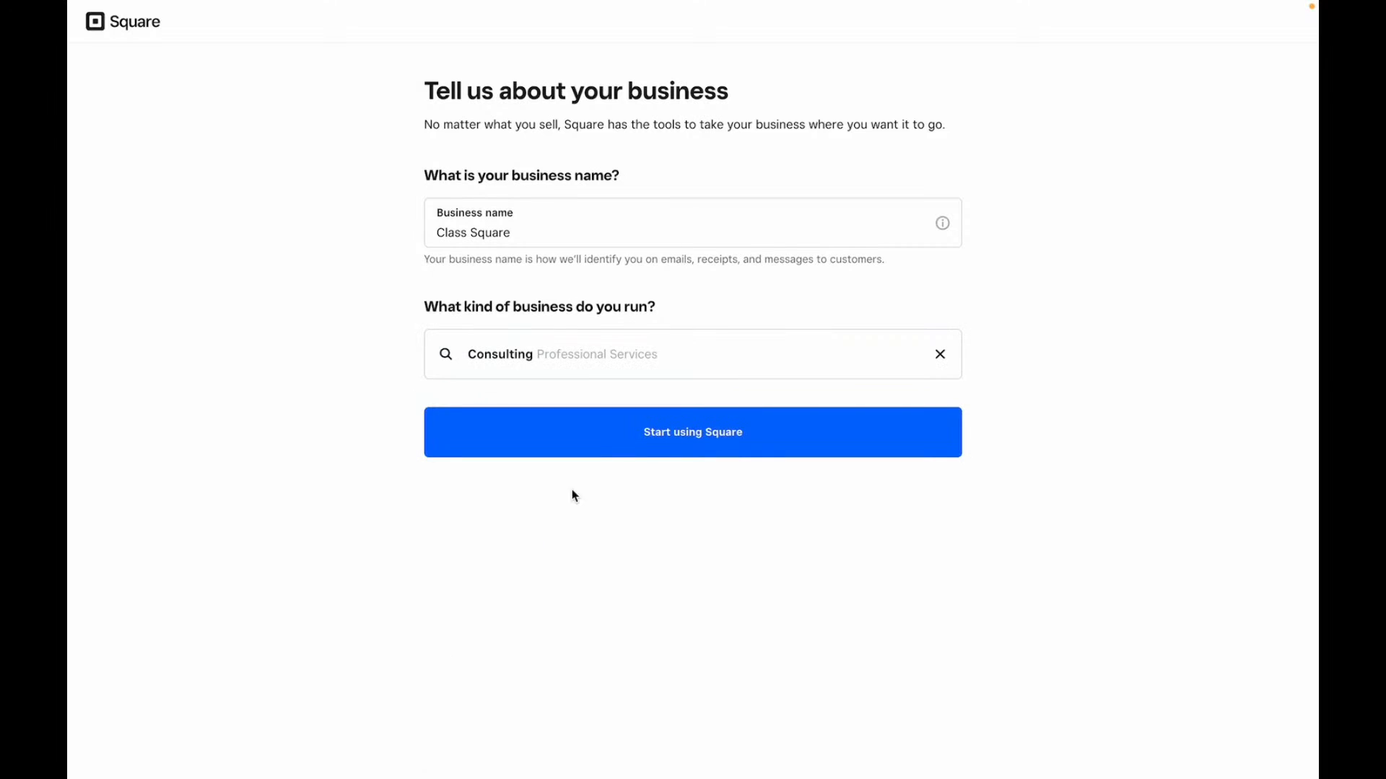
left_click(701, 445)
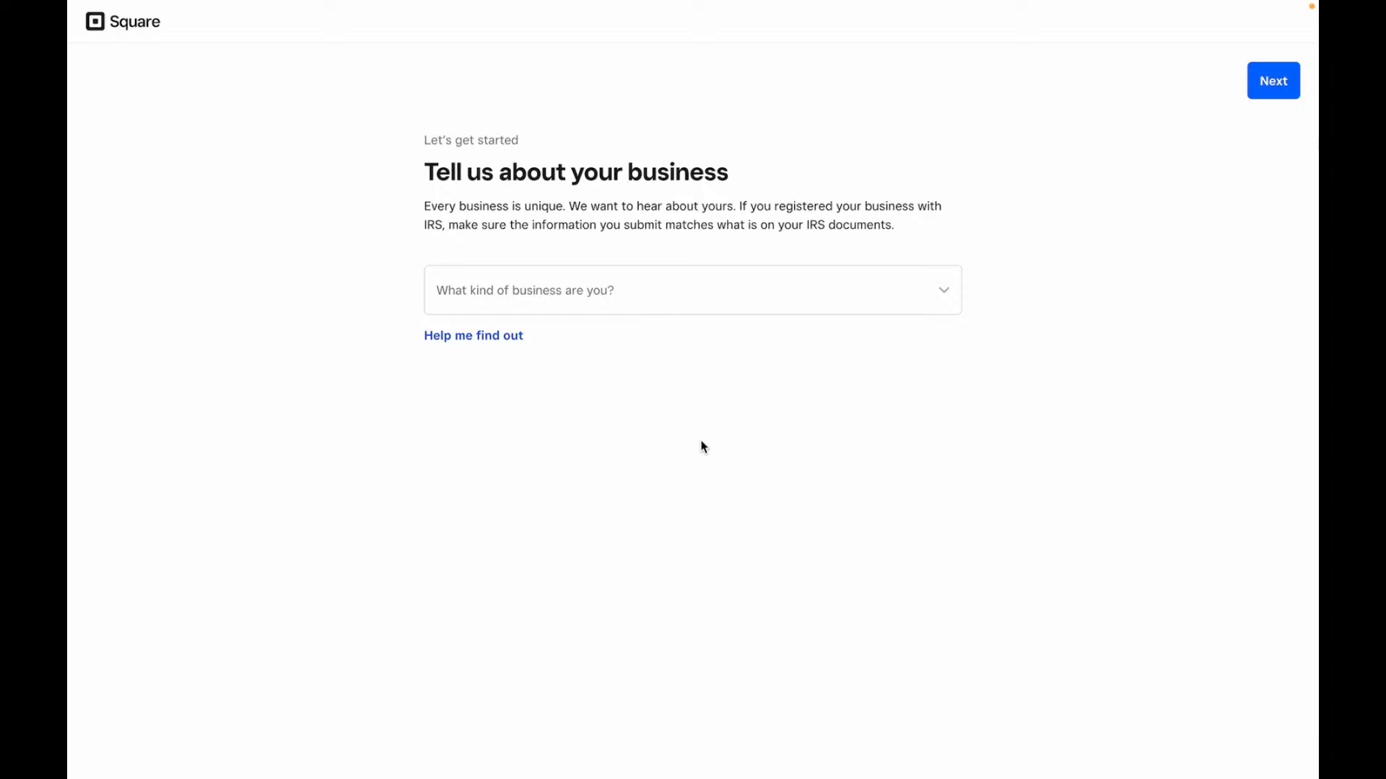
- Set the business structure to Individual / Sole Proprietorship instead of LLC
left_click(676, 311)
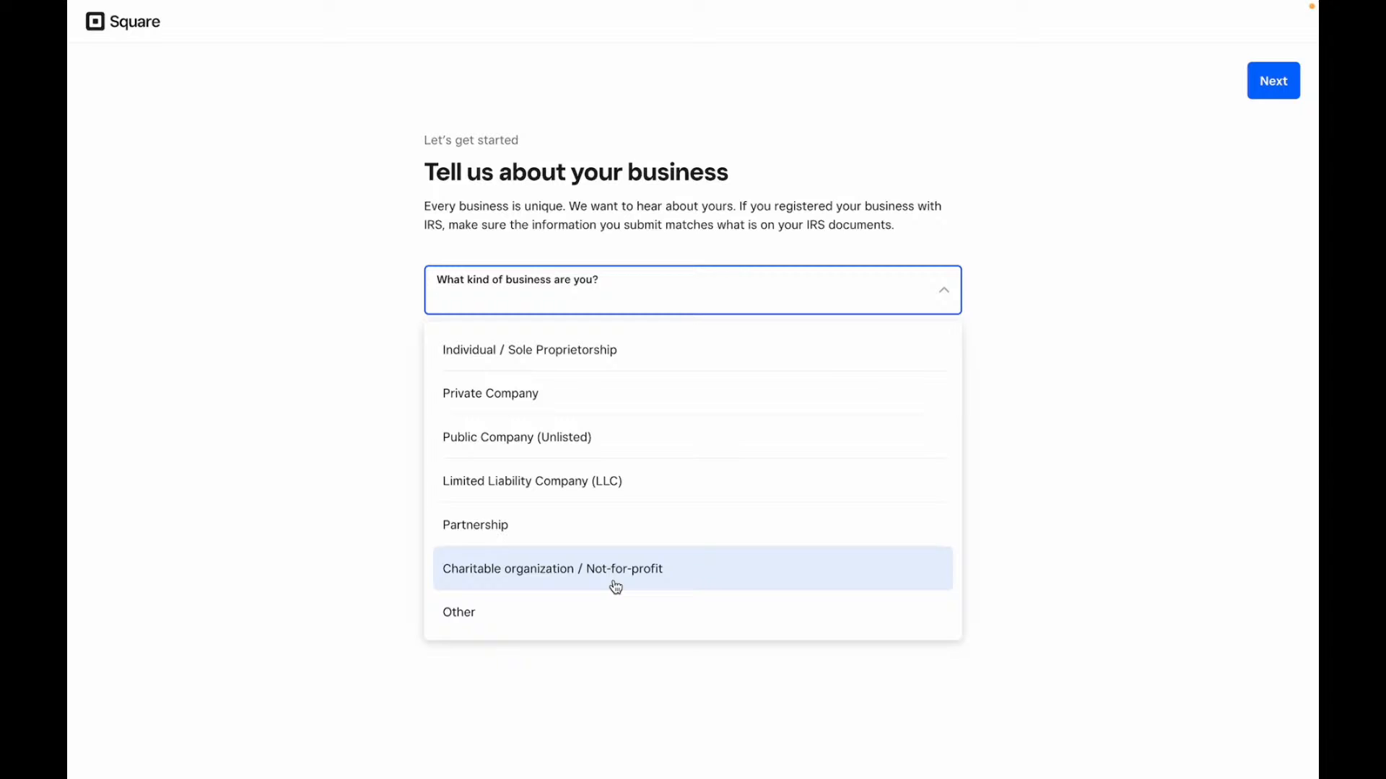
left_click(608, 484)
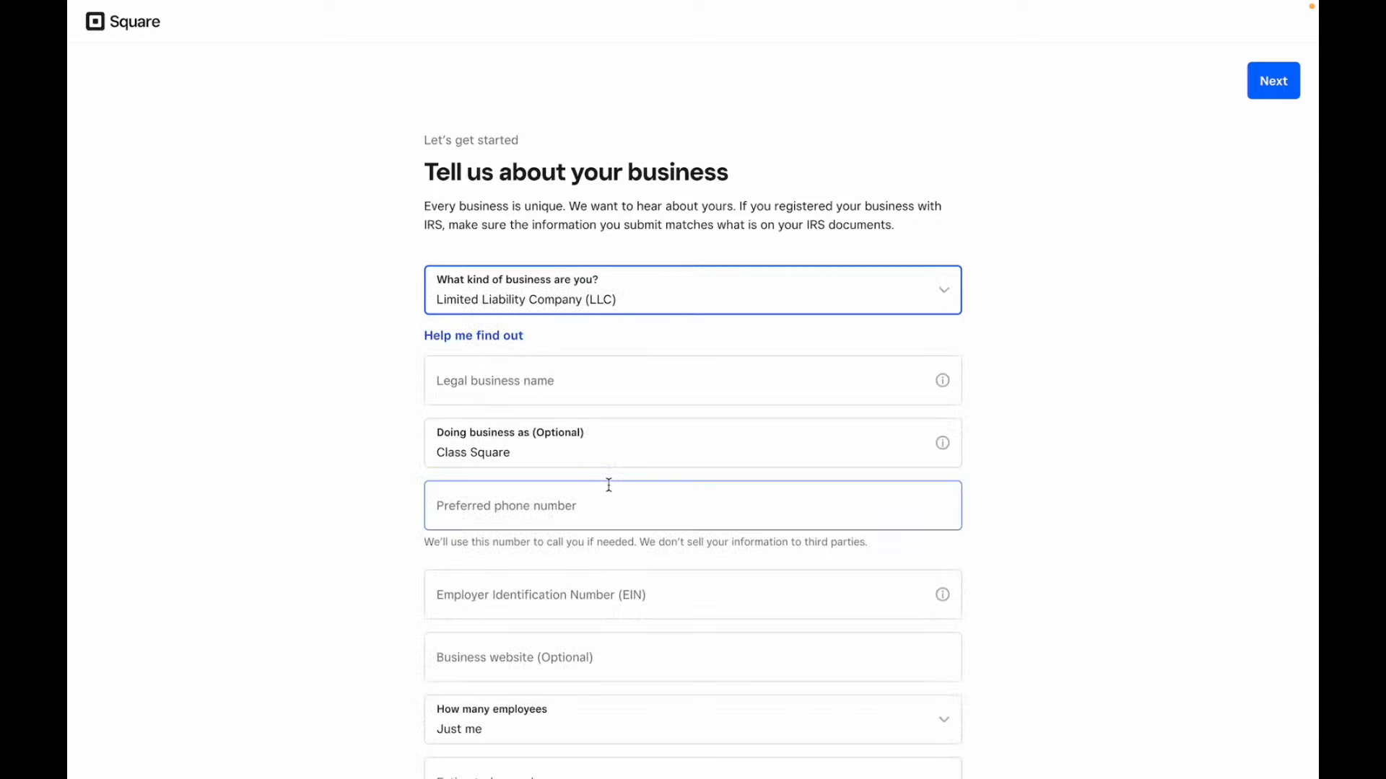
scroll(608, 485, "down", 1)
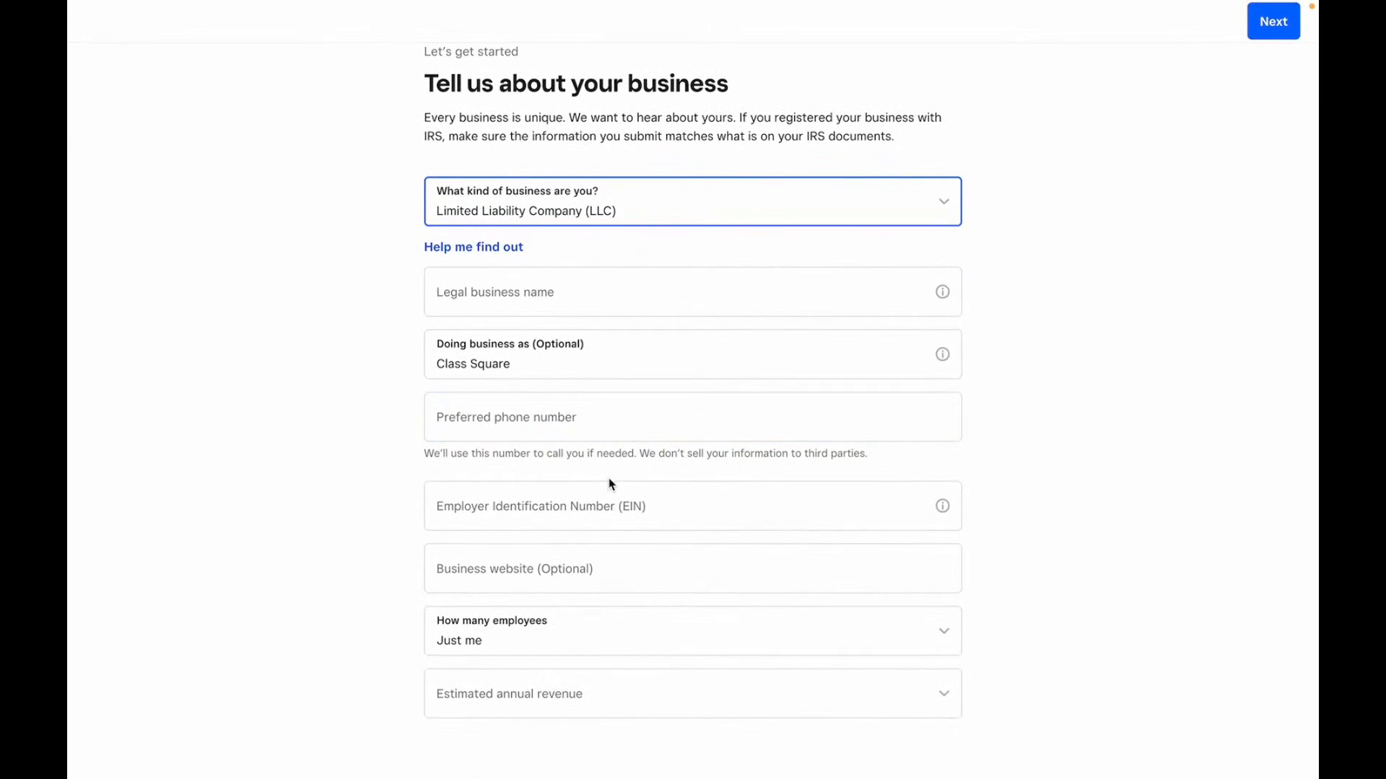
left_click(564, 509)
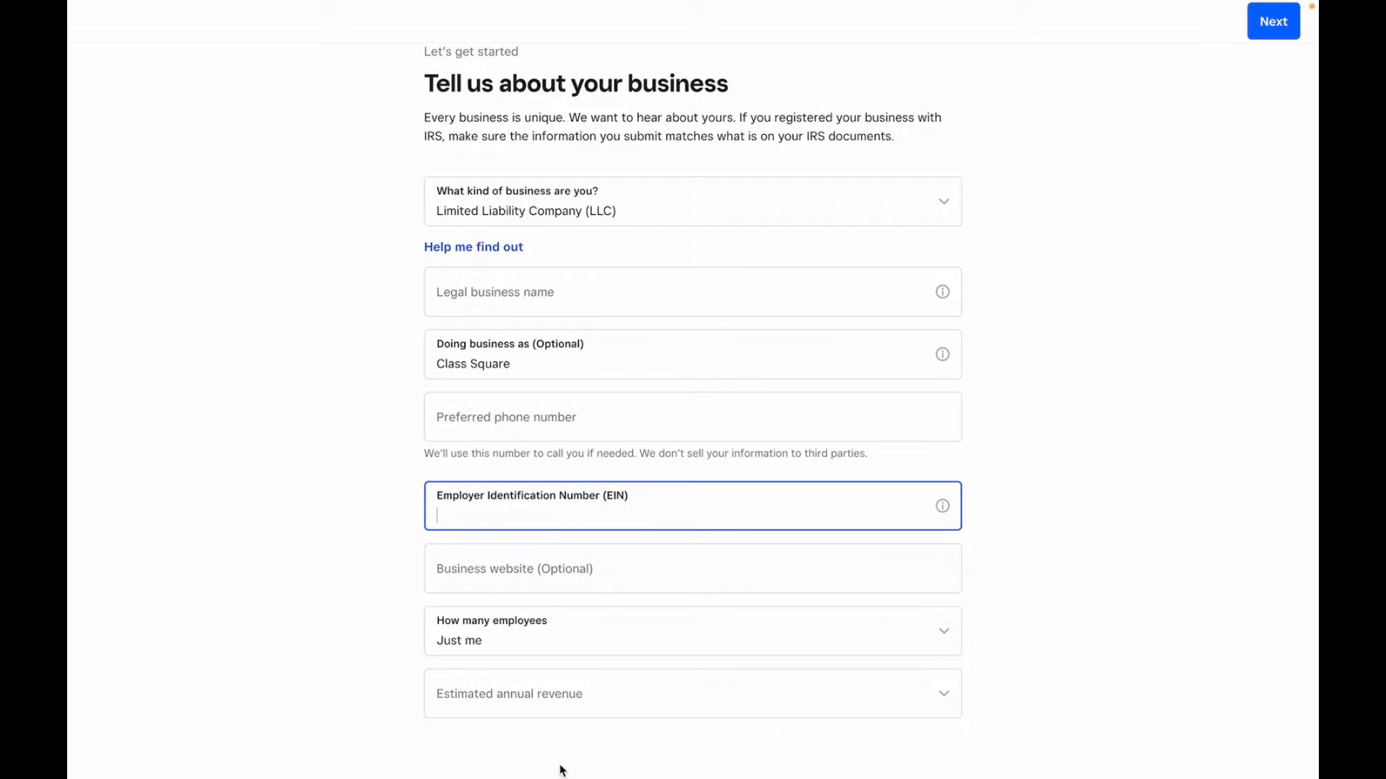
left_click(566, 210)
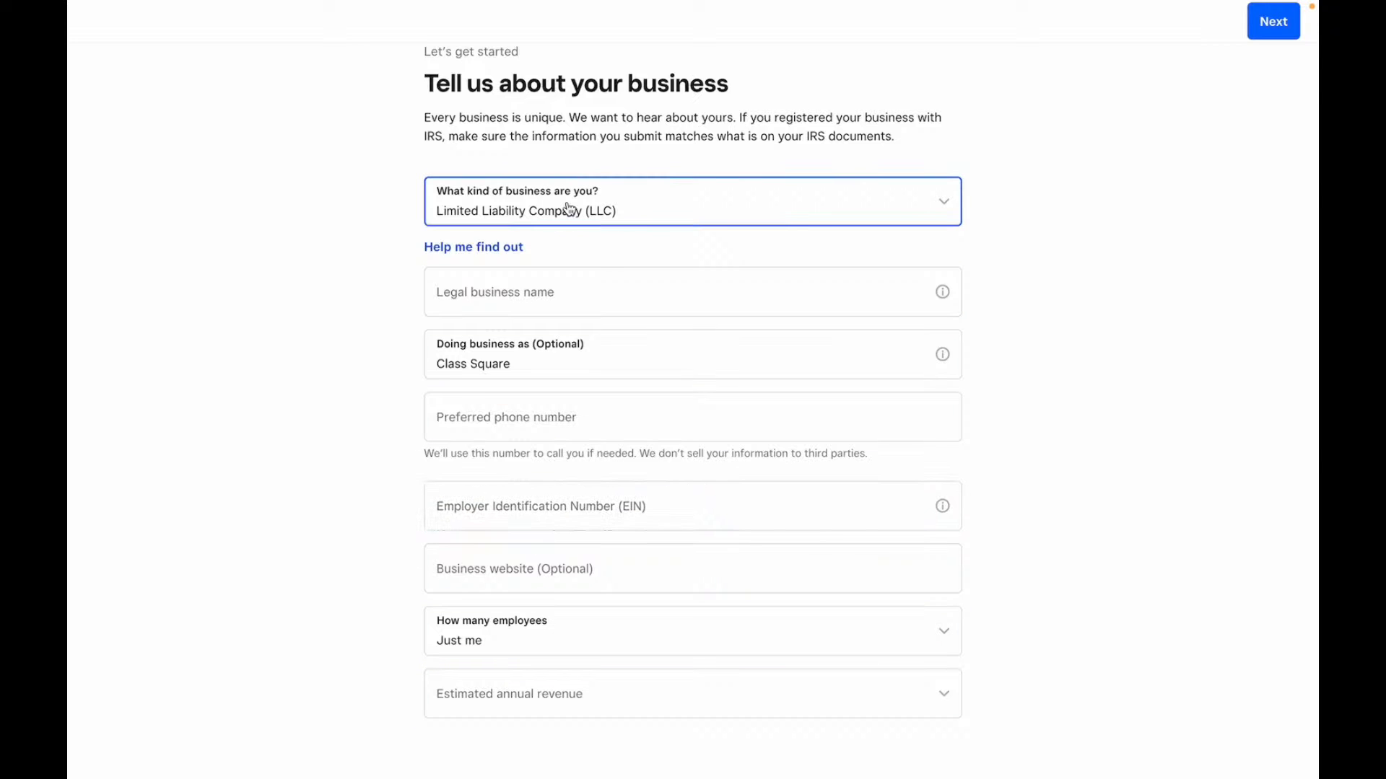
left_click(546, 280)
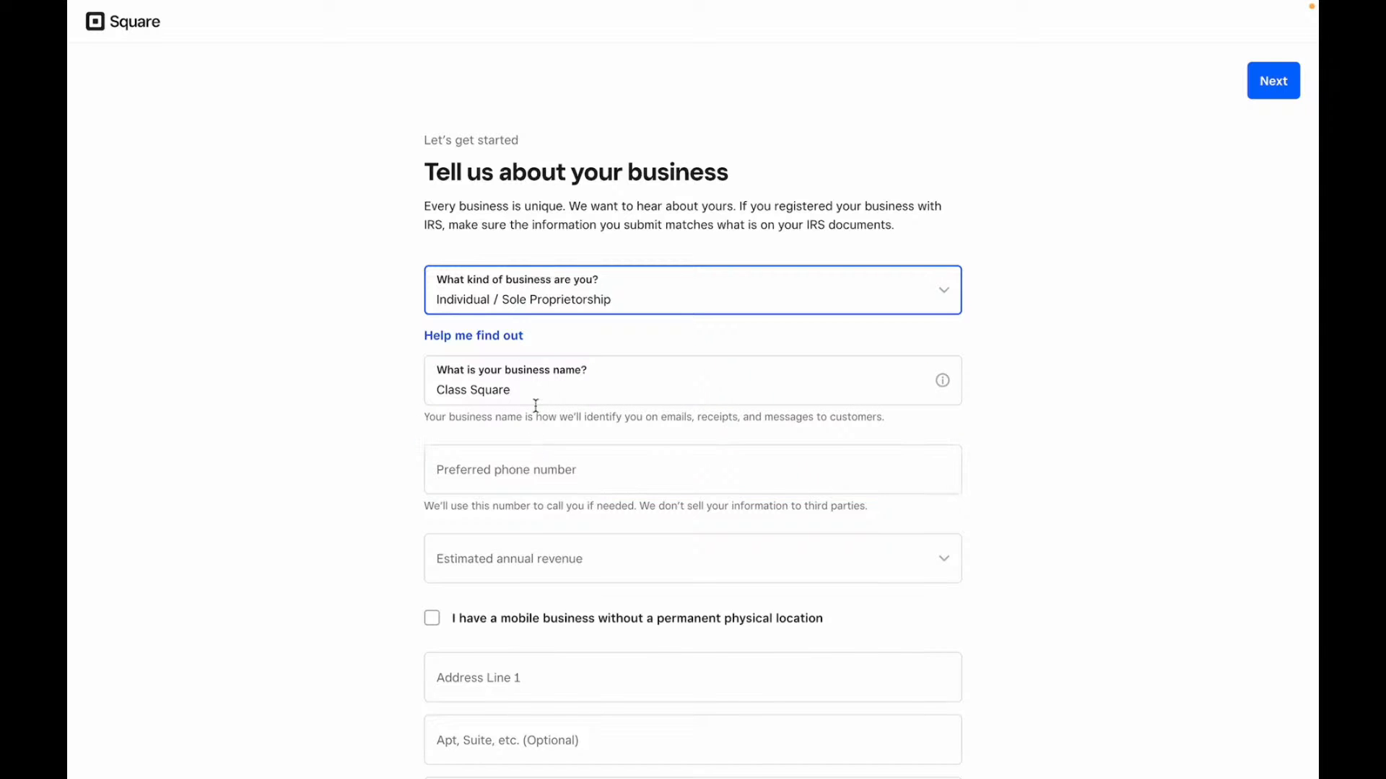
scroll(536, 406, "down", 2)
scroll(535, 407, "down", 1)
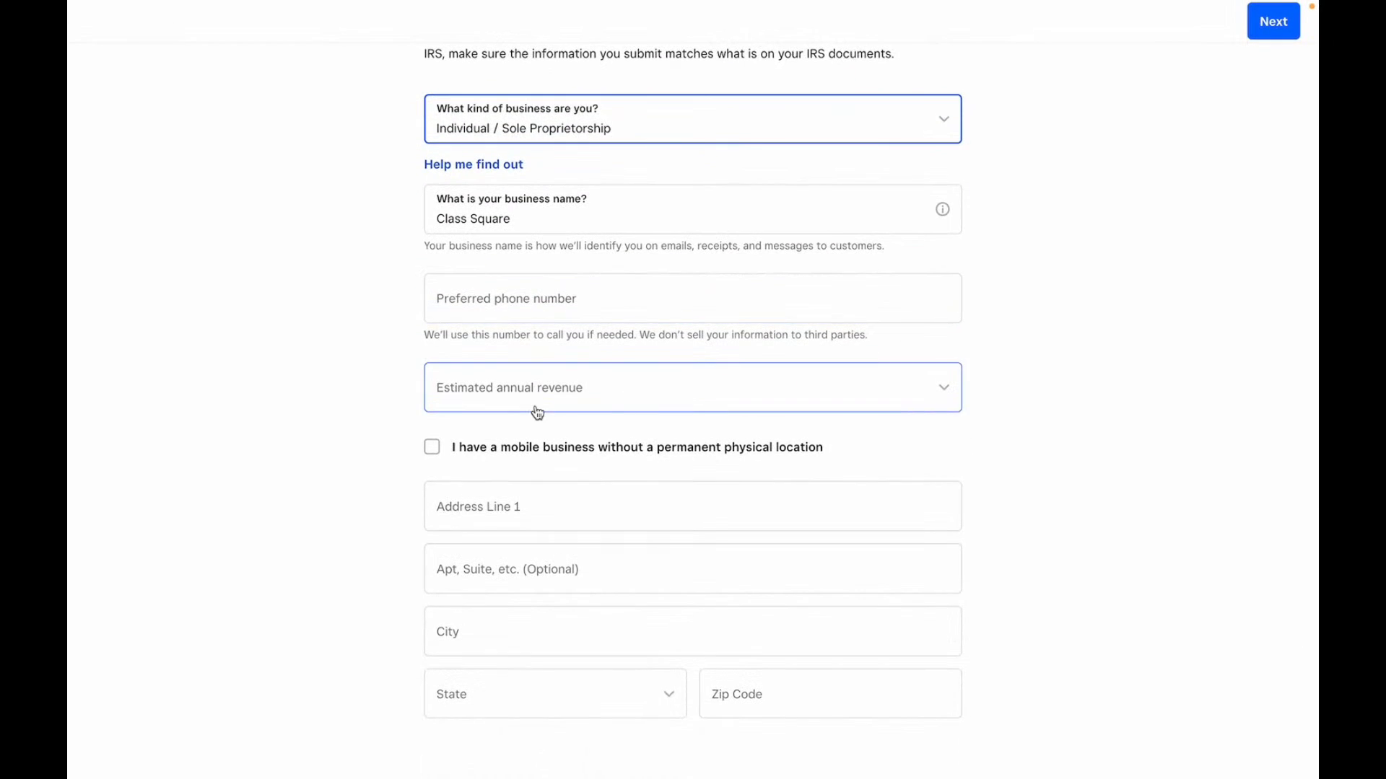
scroll(523, 527, "up", 3)
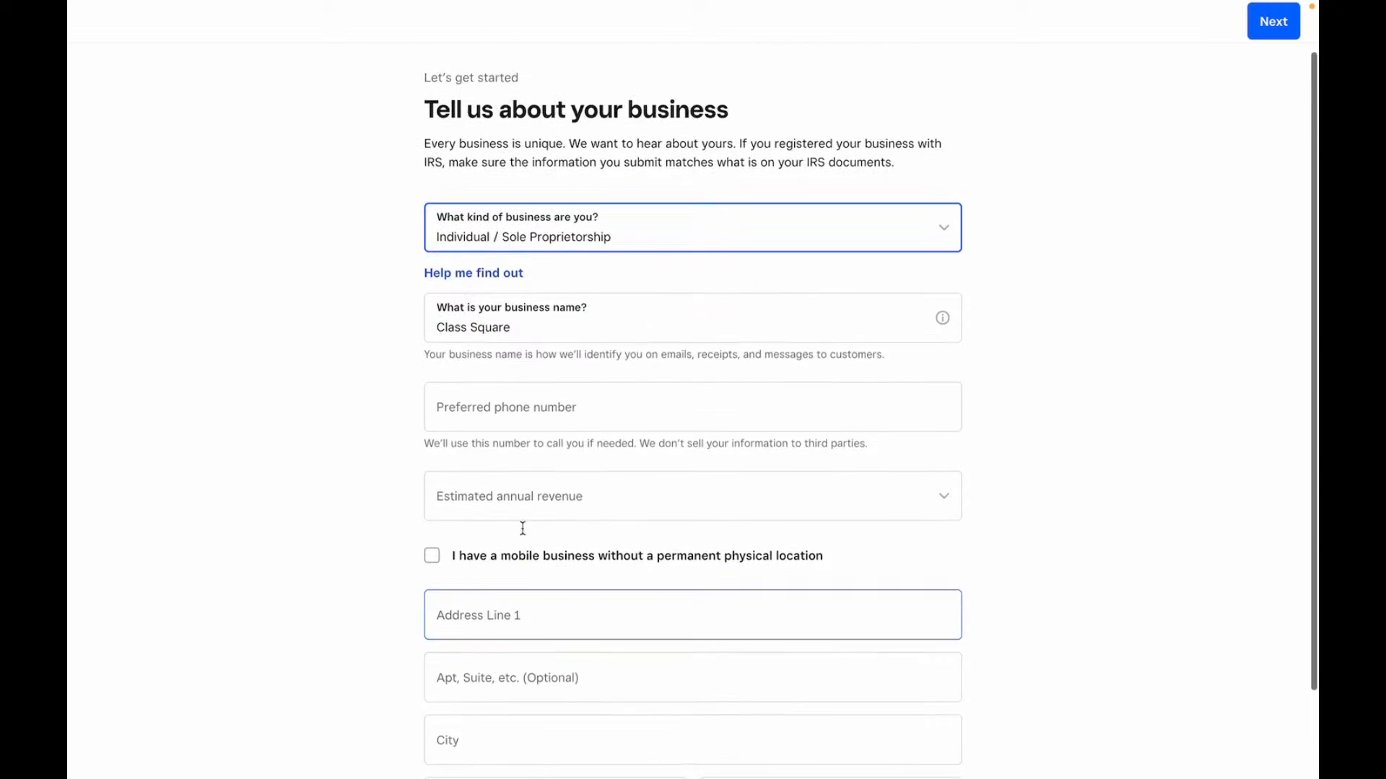
- Enter the phone number, pick $0 – $10,000 annual revenue, mark the business mobile, and submit
left_click(532, 391)
left_click(549, 471)
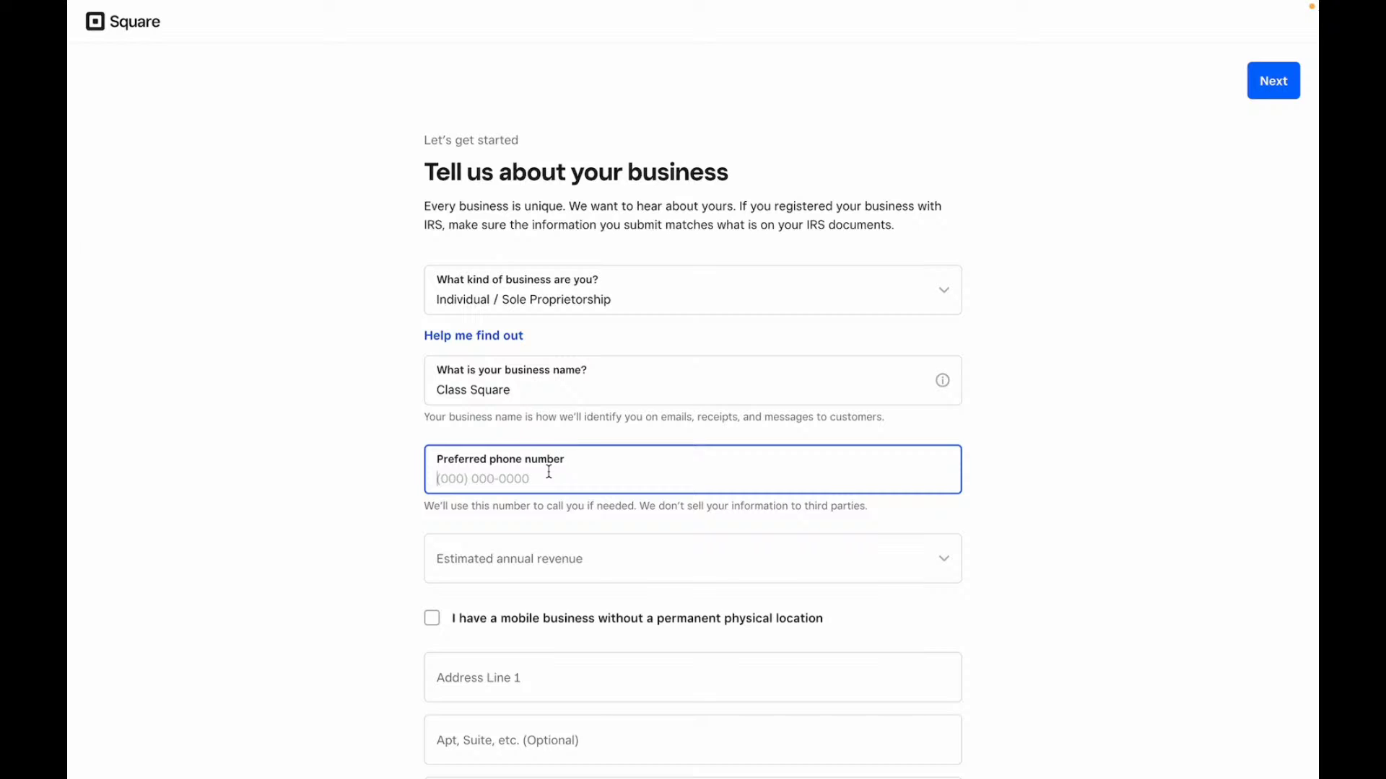
left_click(516, 566)
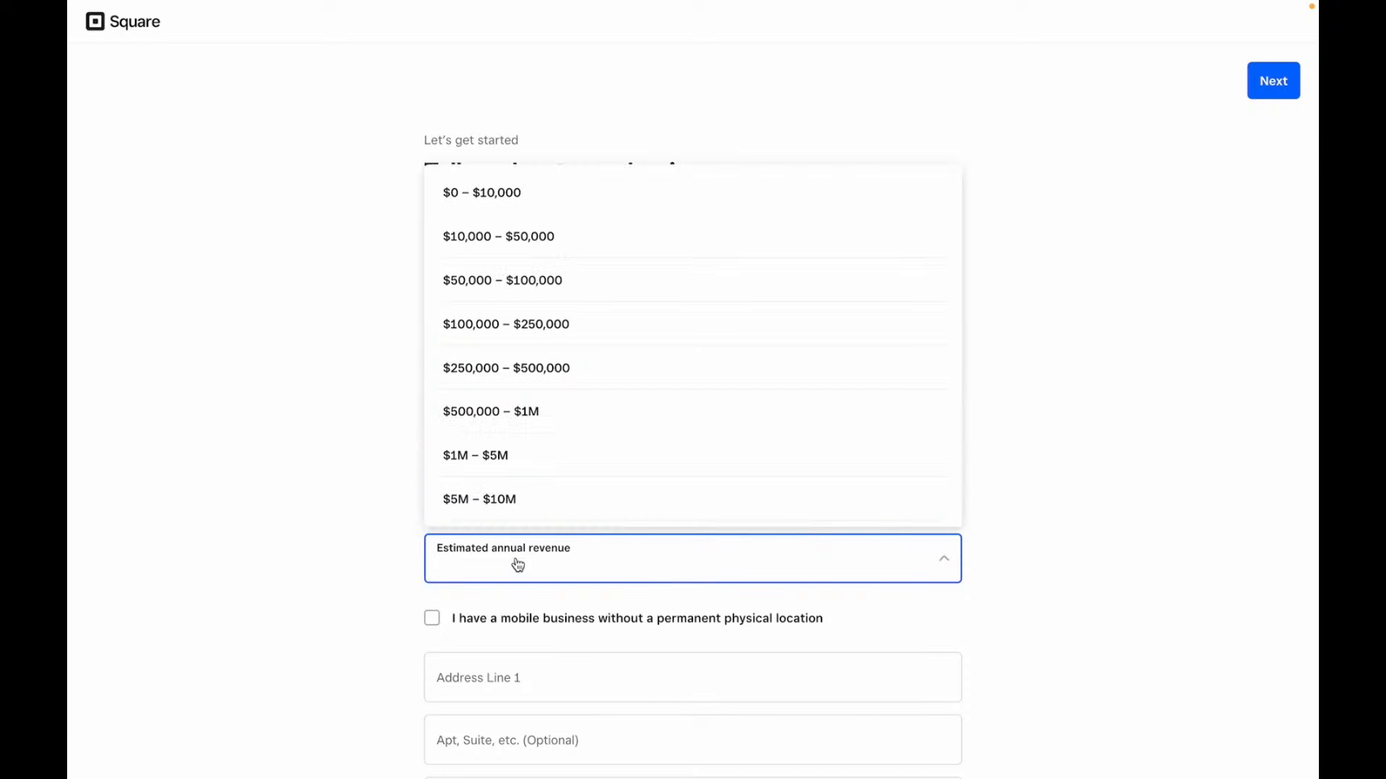
left_click(569, 199)
scroll(571, 188, "down", 3)
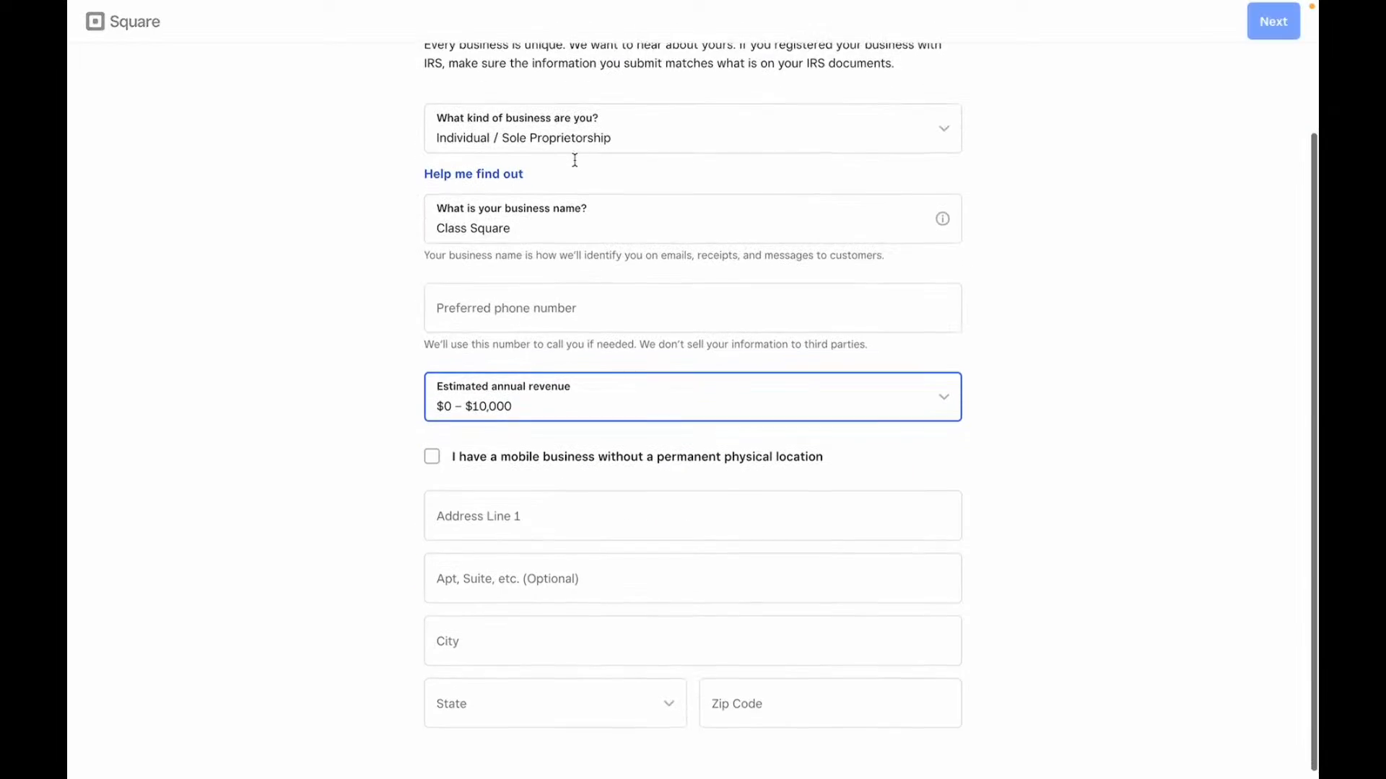
left_click(433, 449)
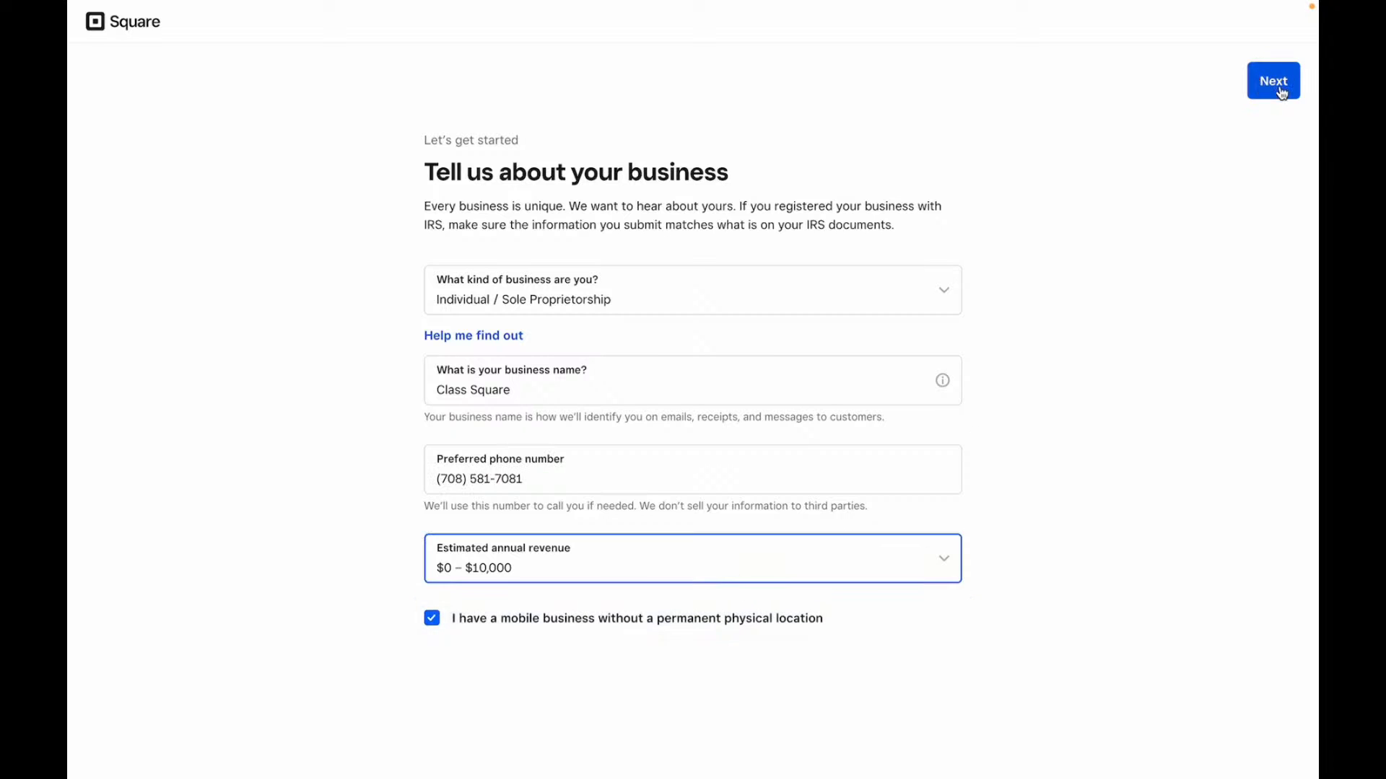
left_click(1277, 84)
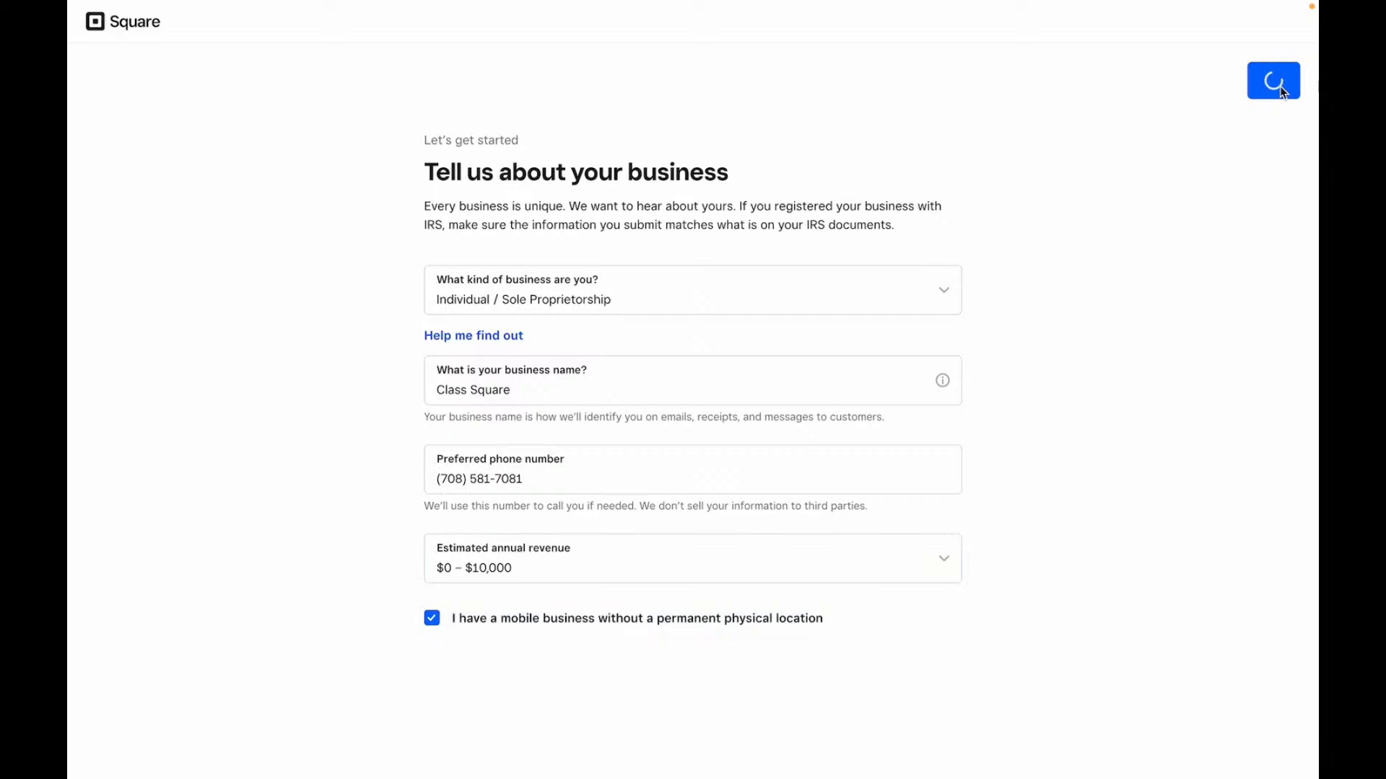
- Browse the recommended payment software cards, then skip them without adding any
scroll(880, 189, "down", 1)
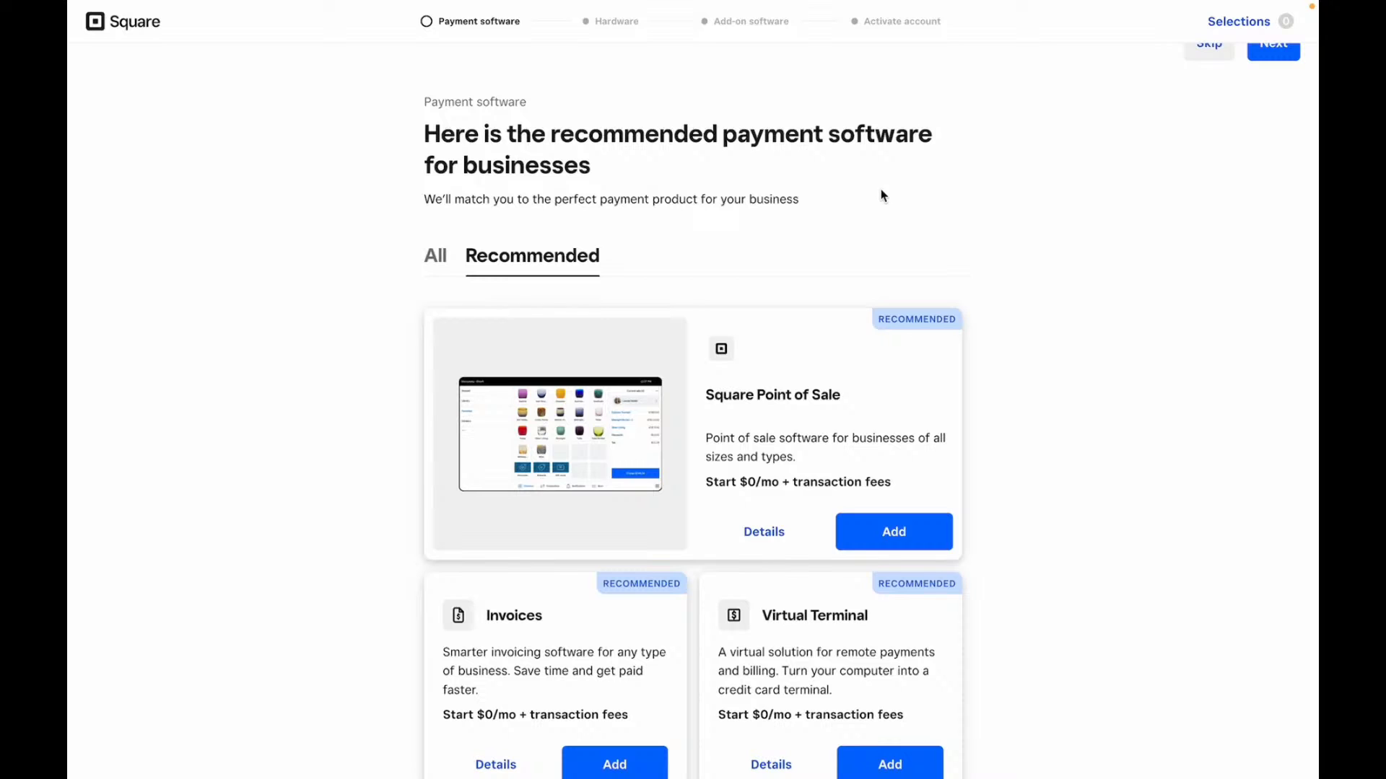
scroll(881, 195, "down", 3)
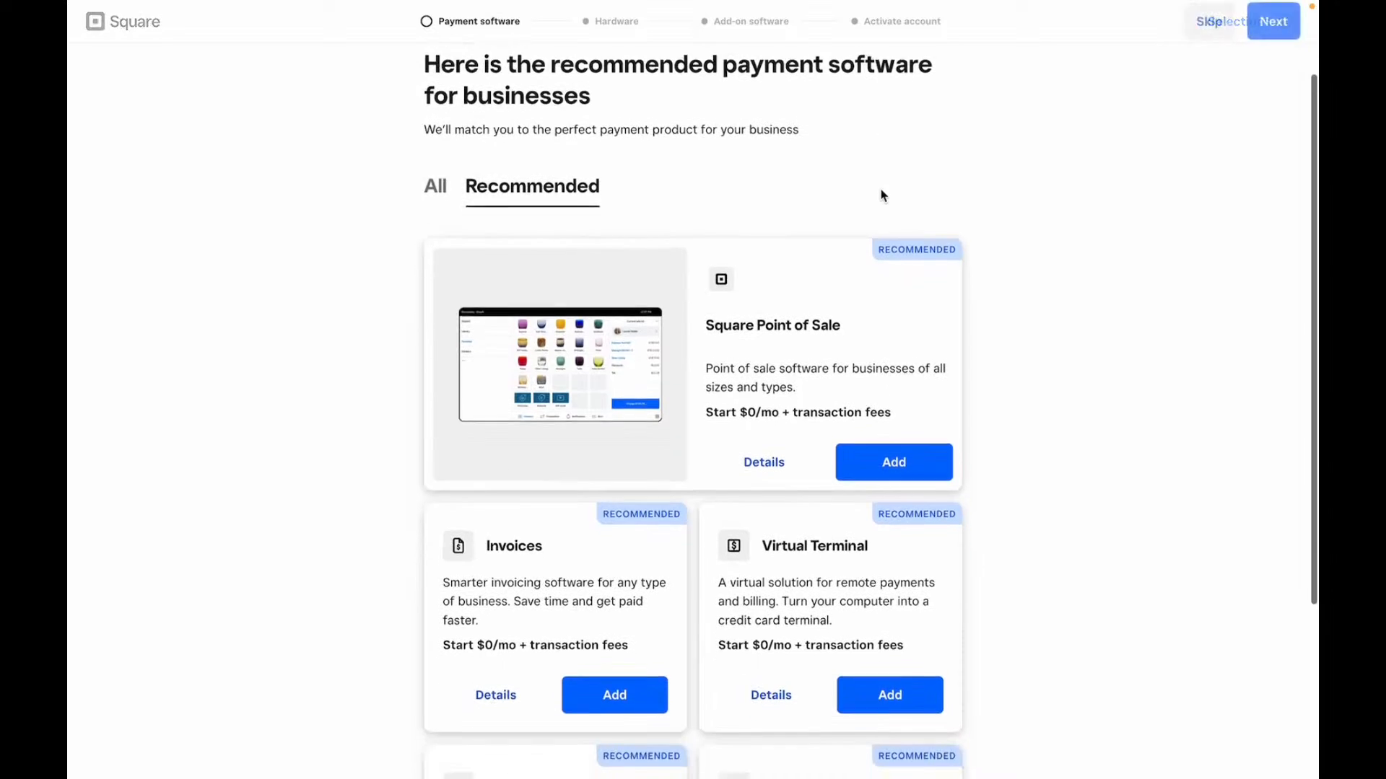
scroll(881, 195, "down", 2)
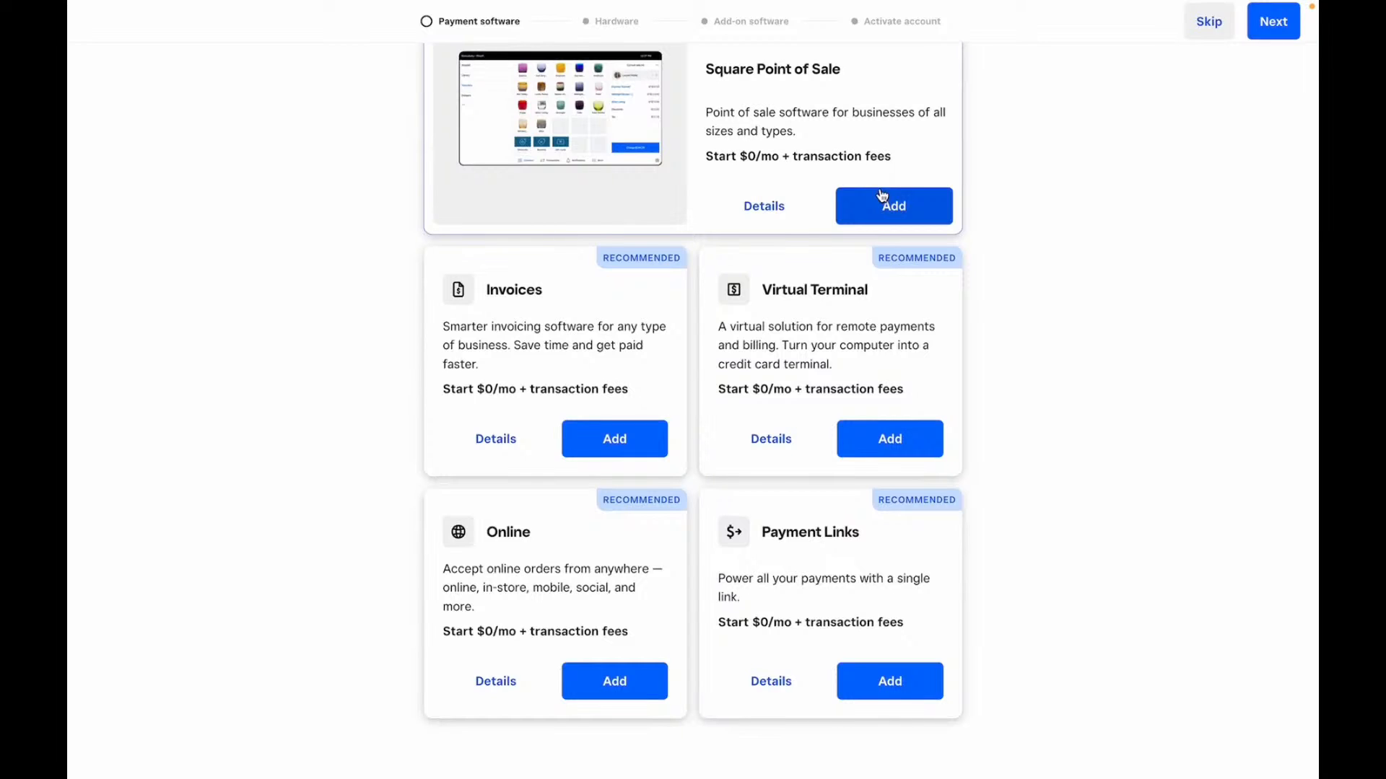
scroll(882, 194, "up", 2)
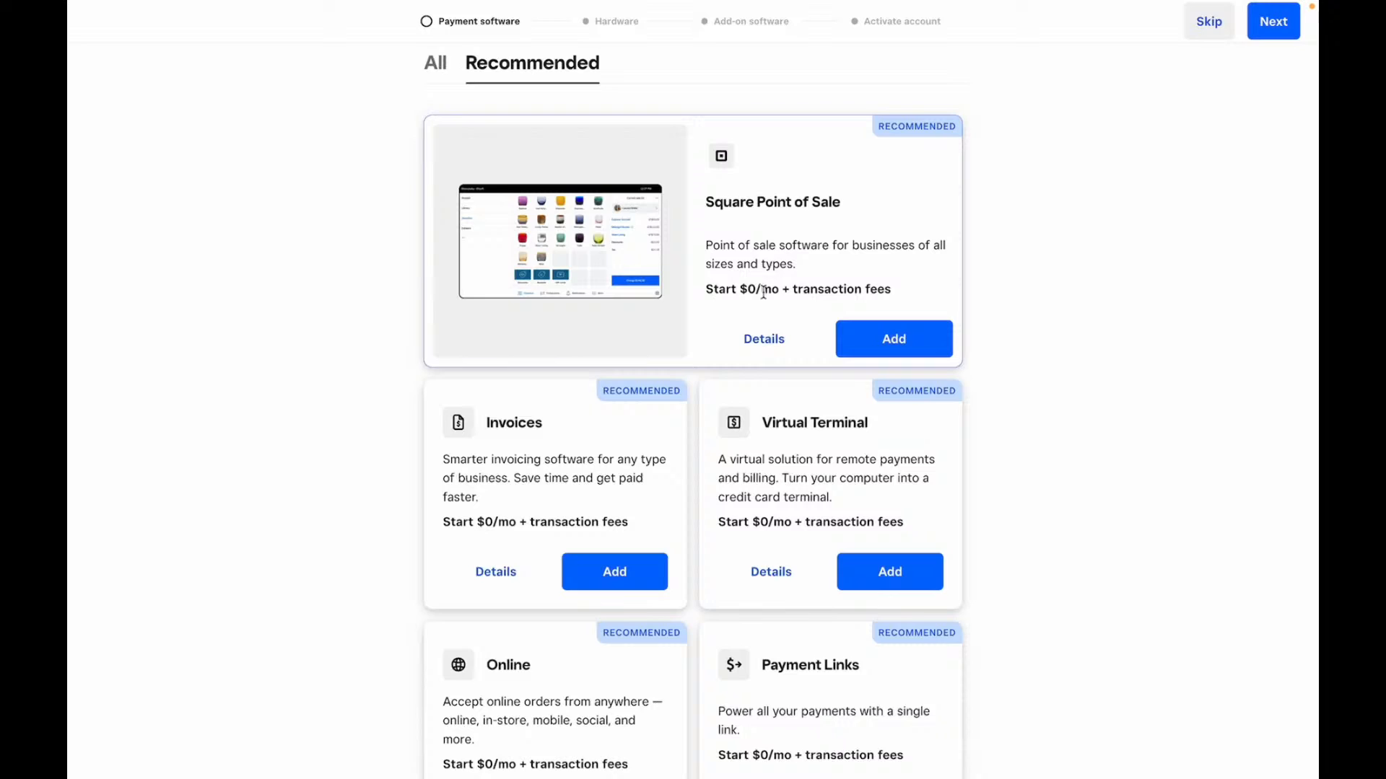
scroll(763, 291, "down", 2)
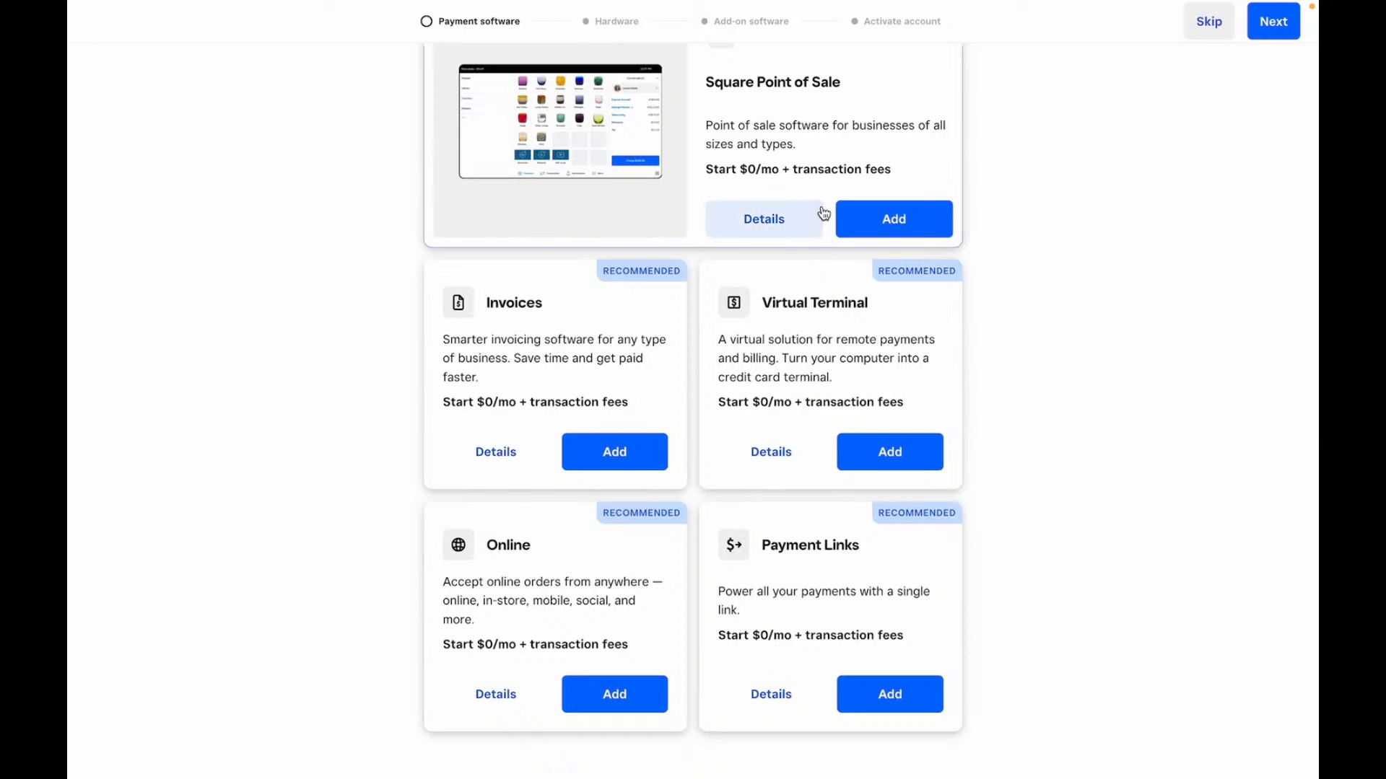
scroll(824, 214, "down", 1)
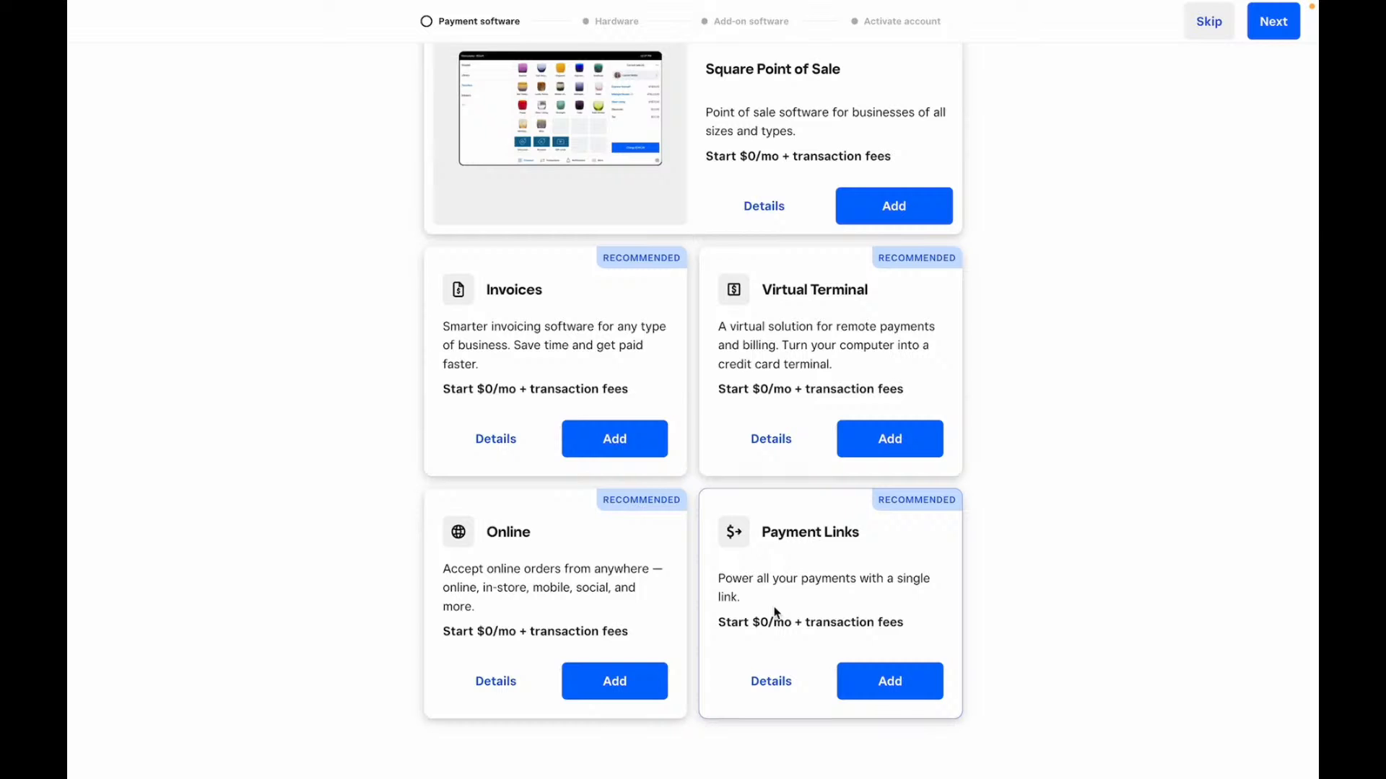
scroll(776, 613, "up", 5)
left_click(1229, 88)
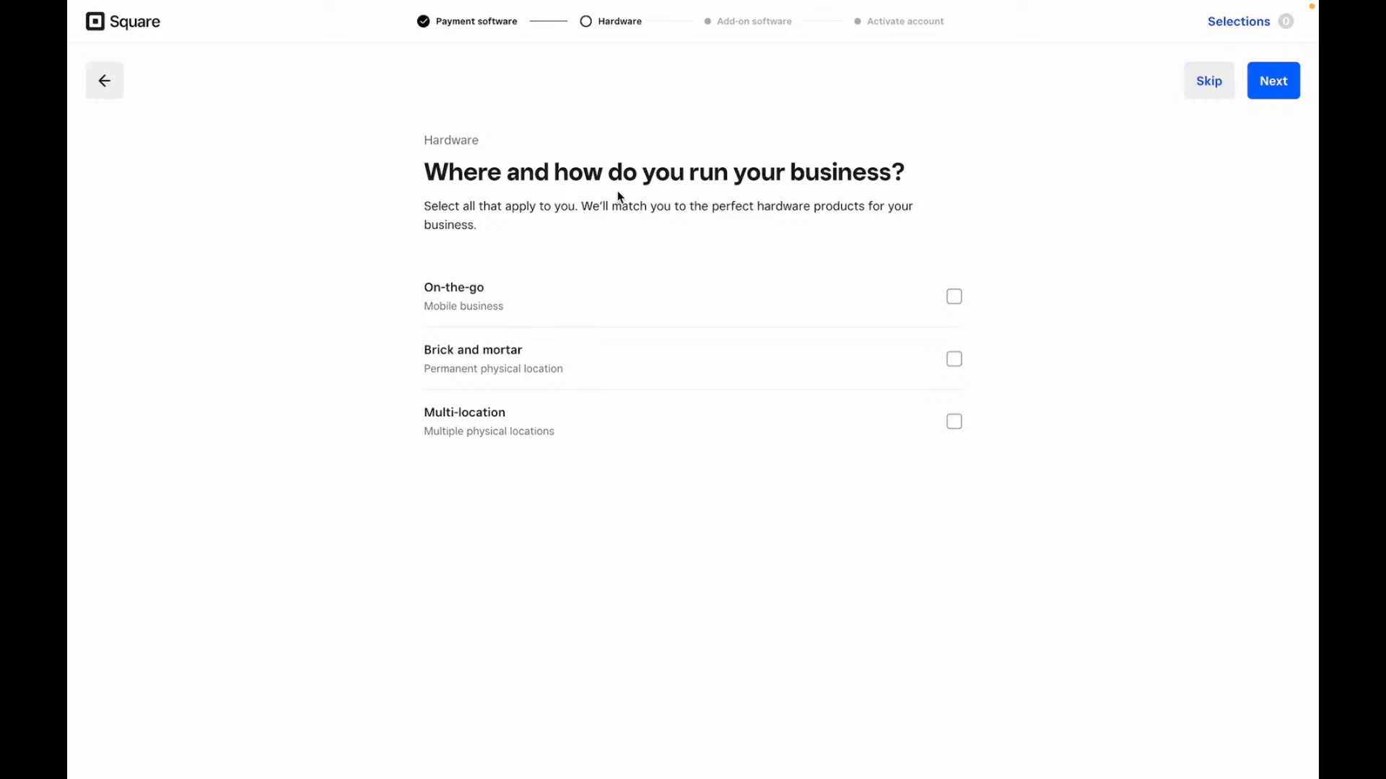
- Select On-the-go as the only business setup, leaving Multi-location unchecked, and continue
left_click(468, 311)
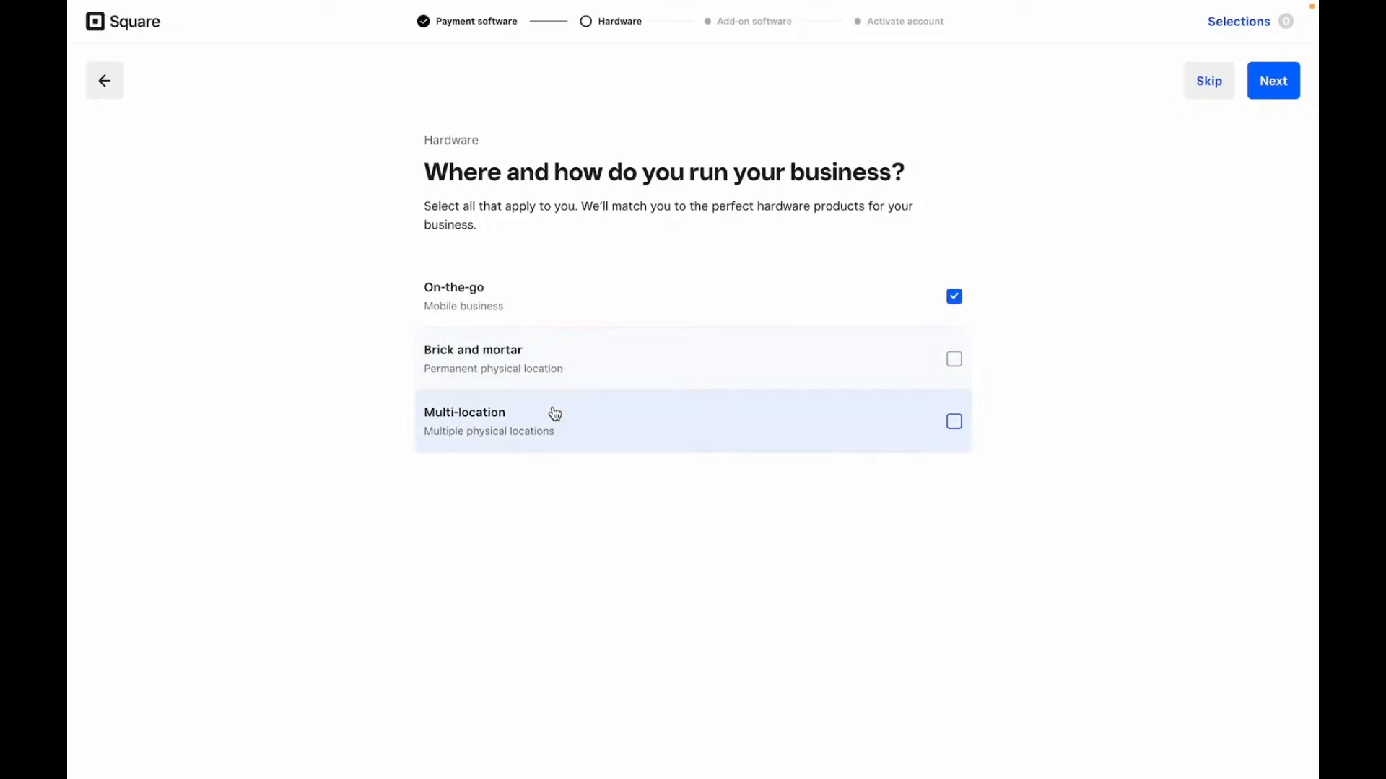
left_click(524, 445)
left_click(524, 445)
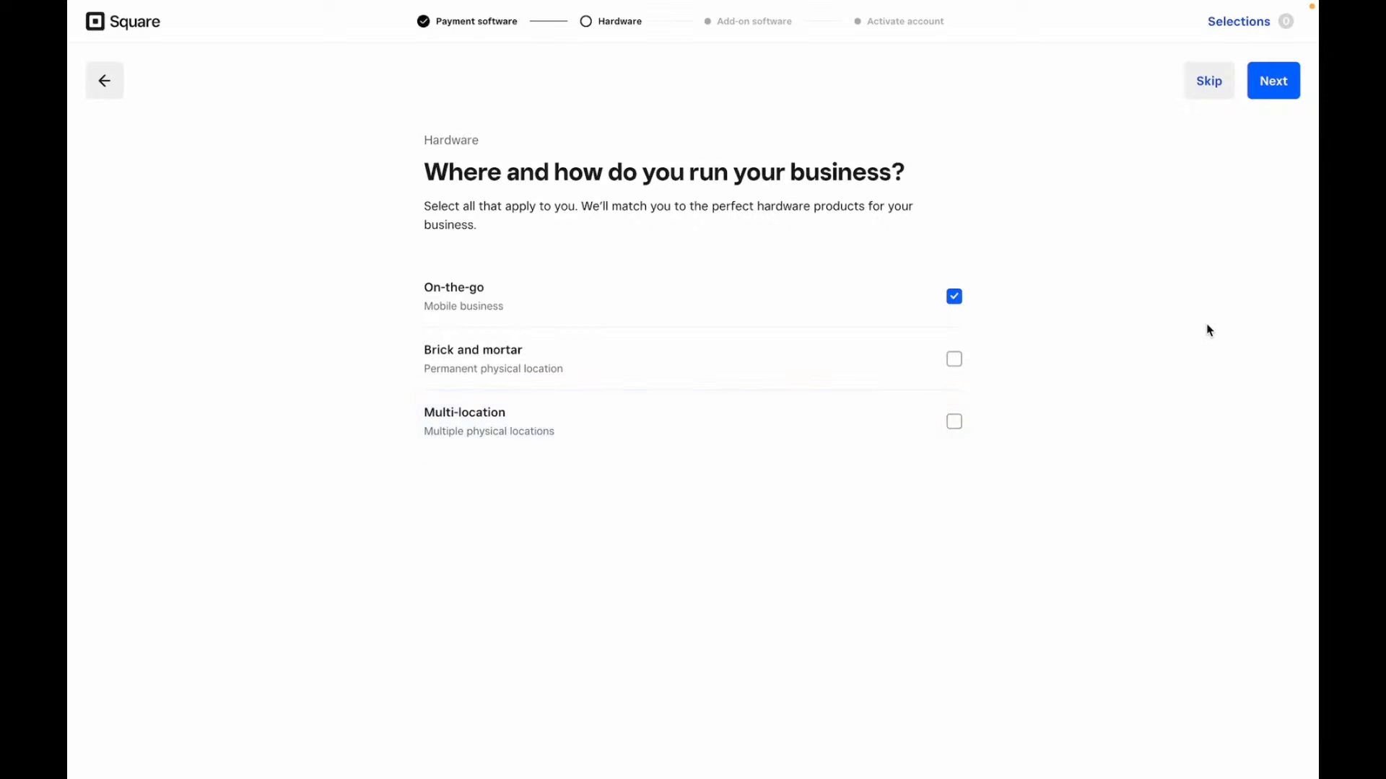
left_click(1284, 83)
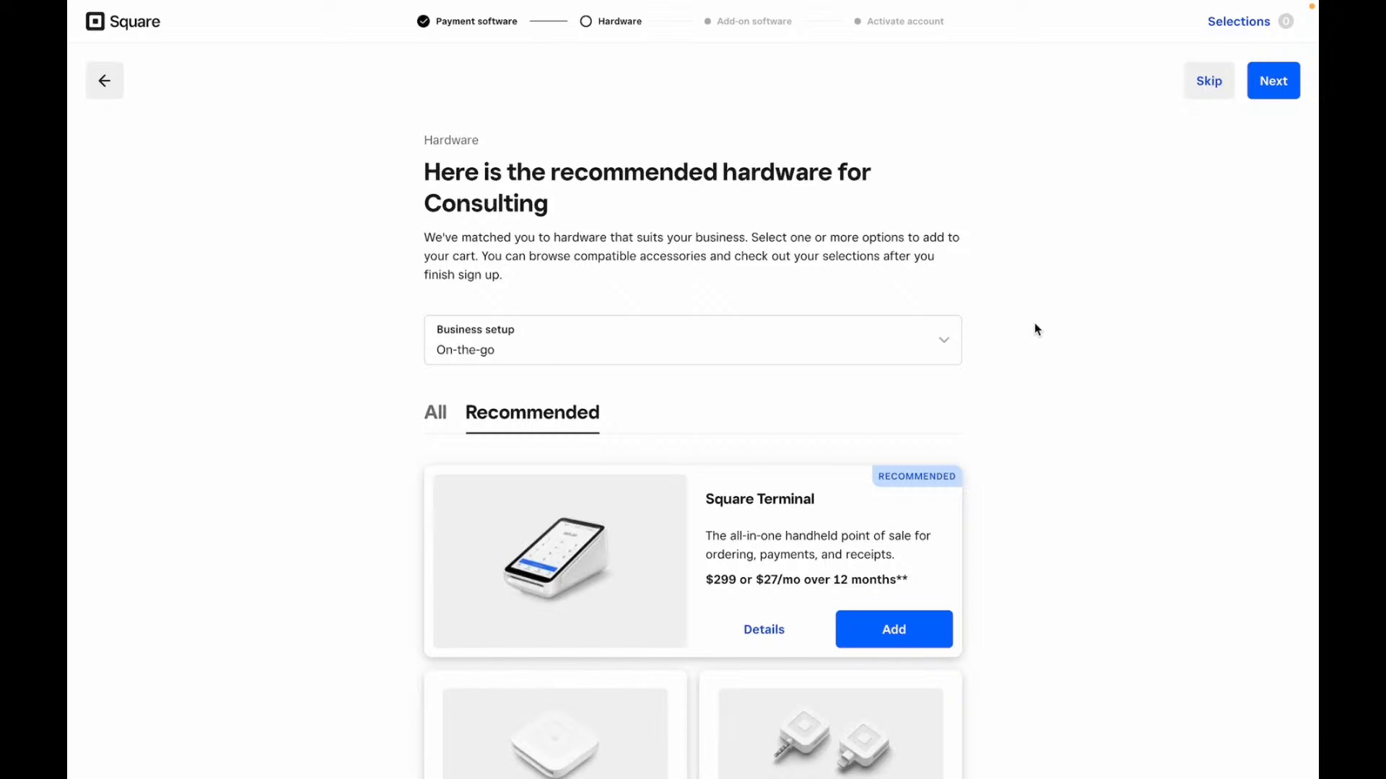
- Browse the Consulting hardware, cancel adding the magstripe reader, and continue with no devices
scroll(1034, 324, "down", 4)
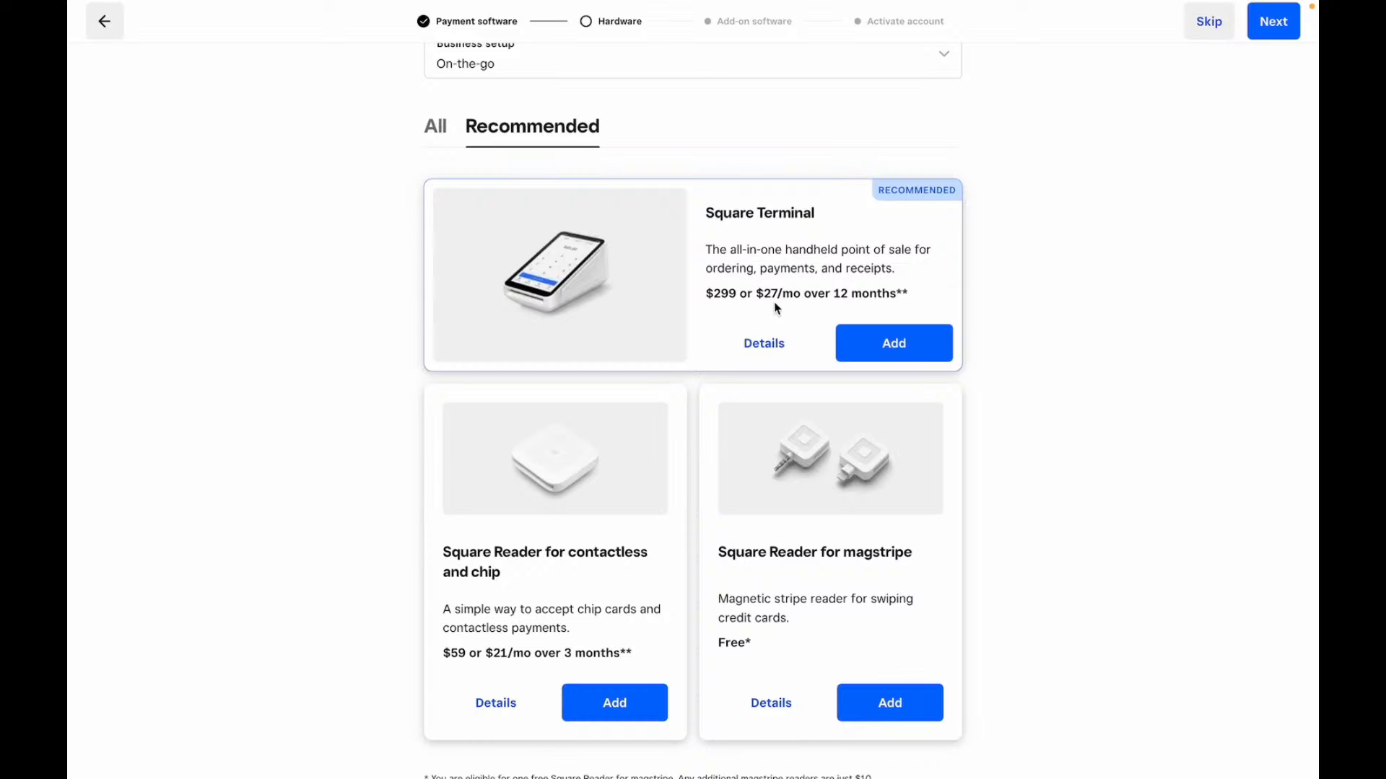
scroll(776, 308, "down", 2)
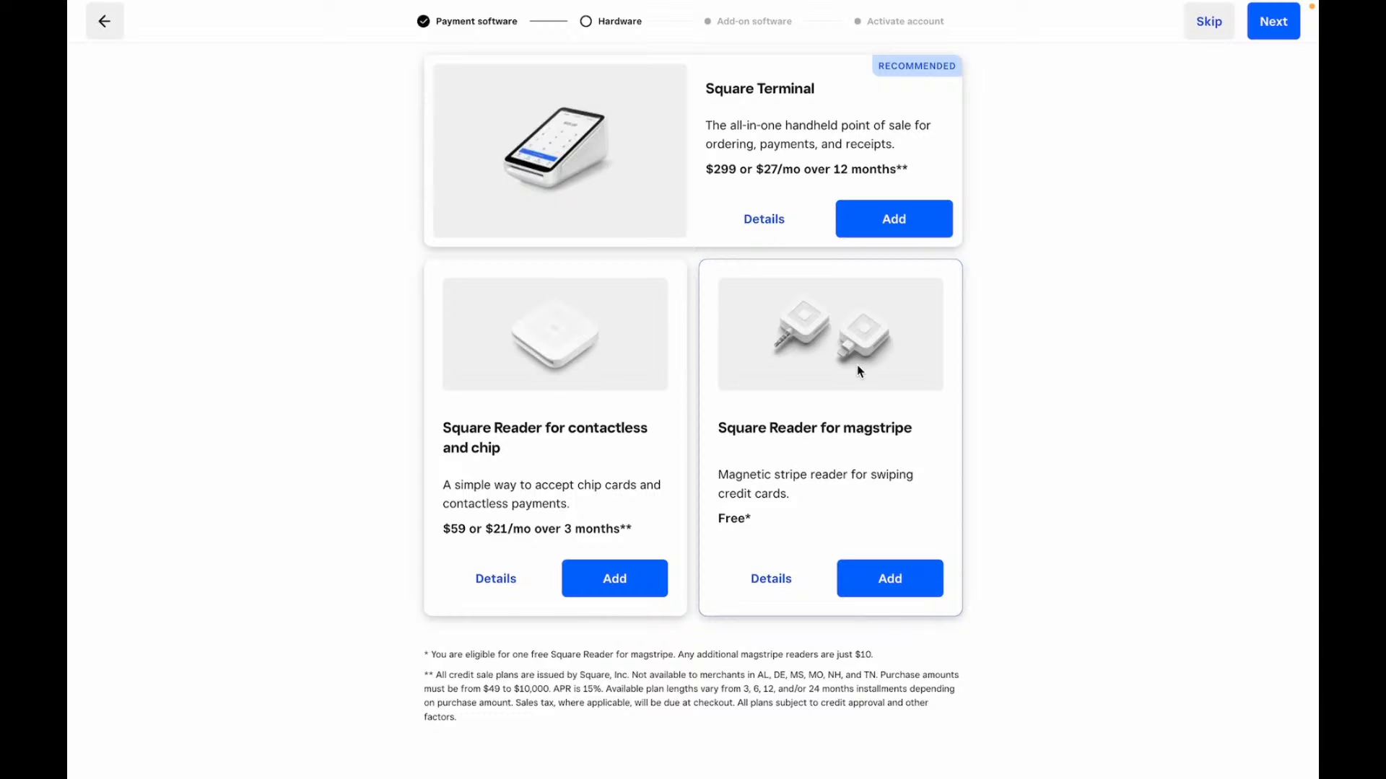
left_click(890, 579)
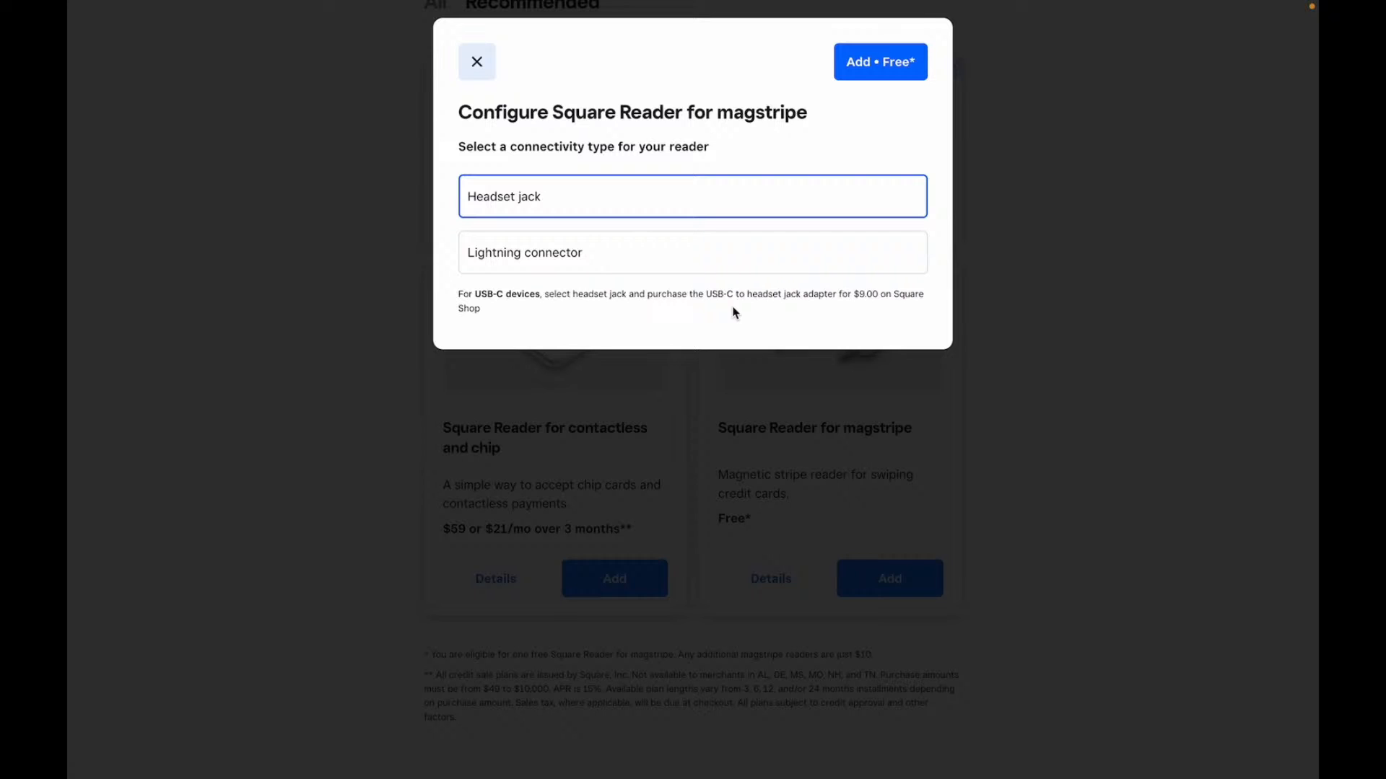
left_click(476, 61)
scroll(1014, 345, "up", 6)
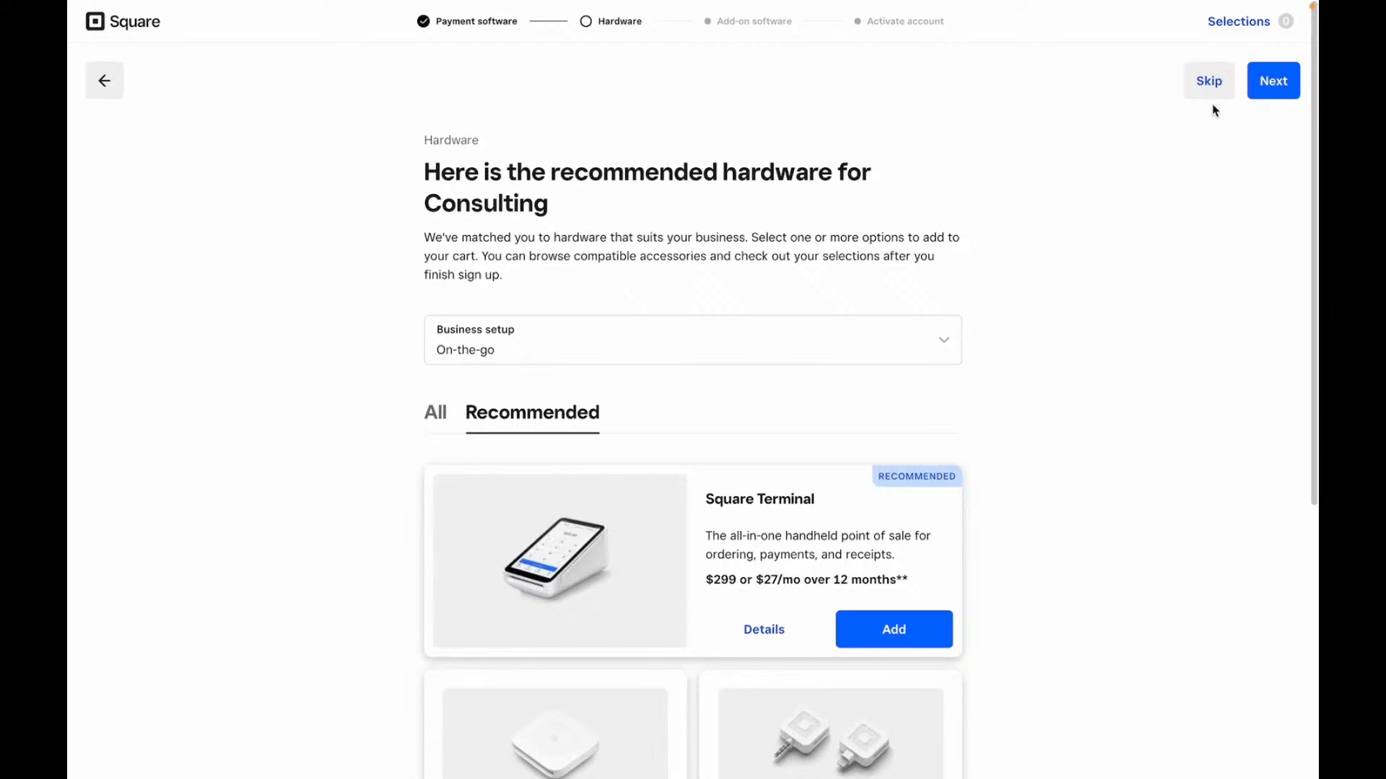
scroll(1212, 393, "down", 5)
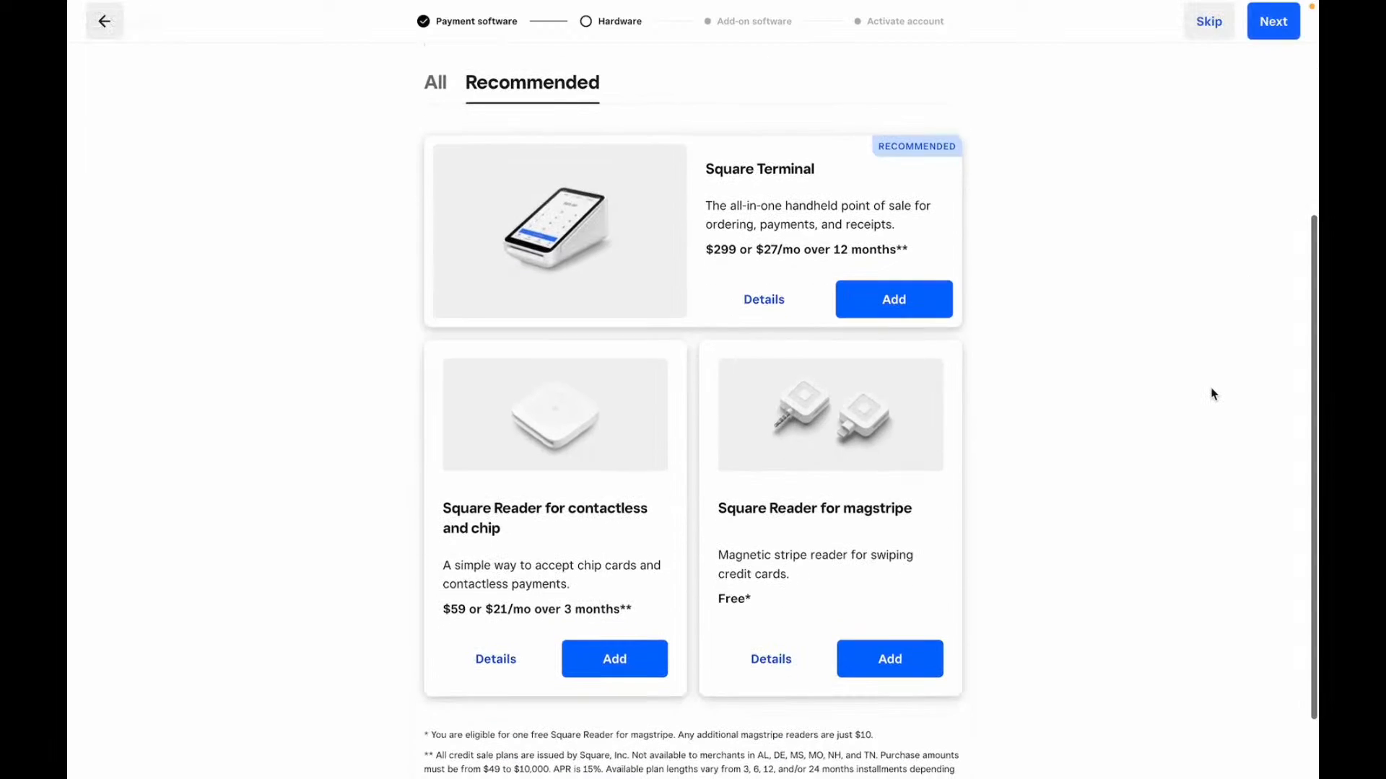
scroll(1213, 393, "up", 5)
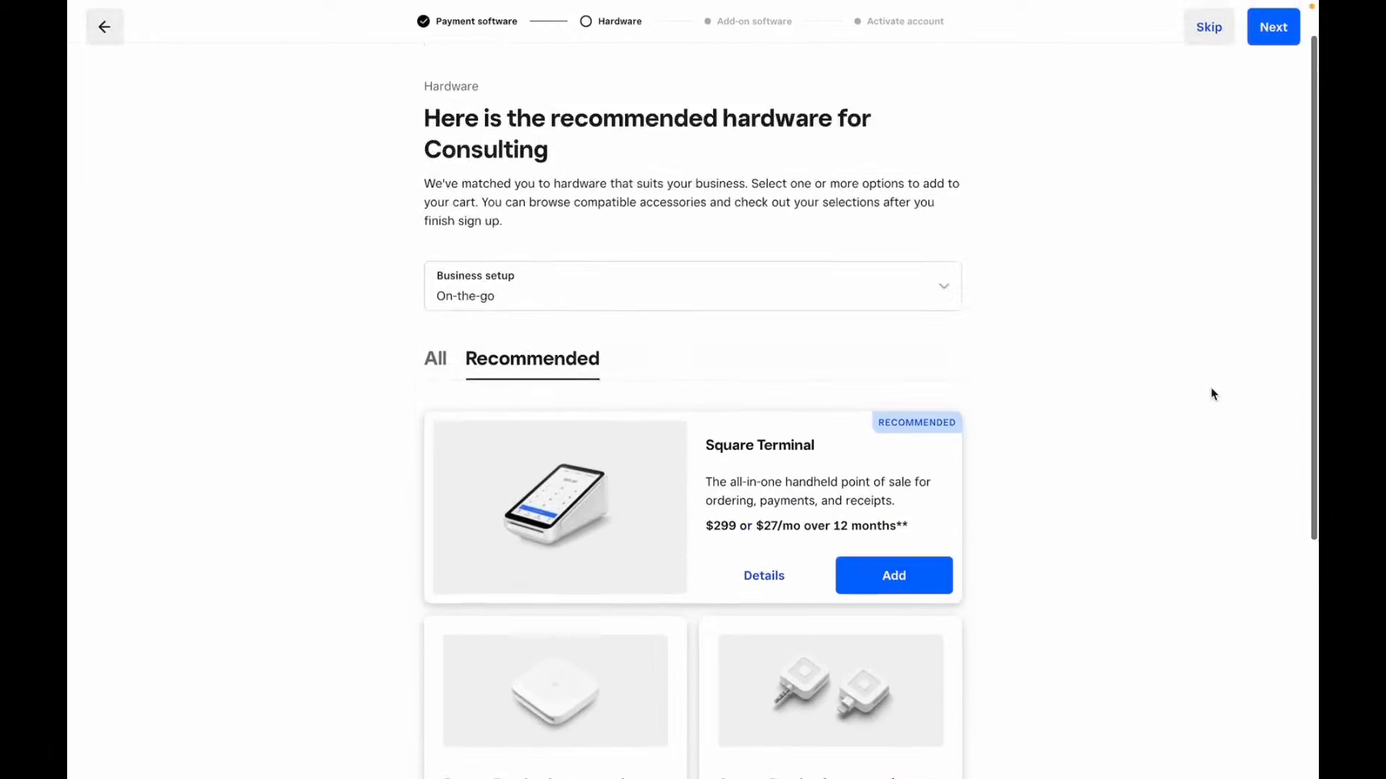
left_click(1283, 90)
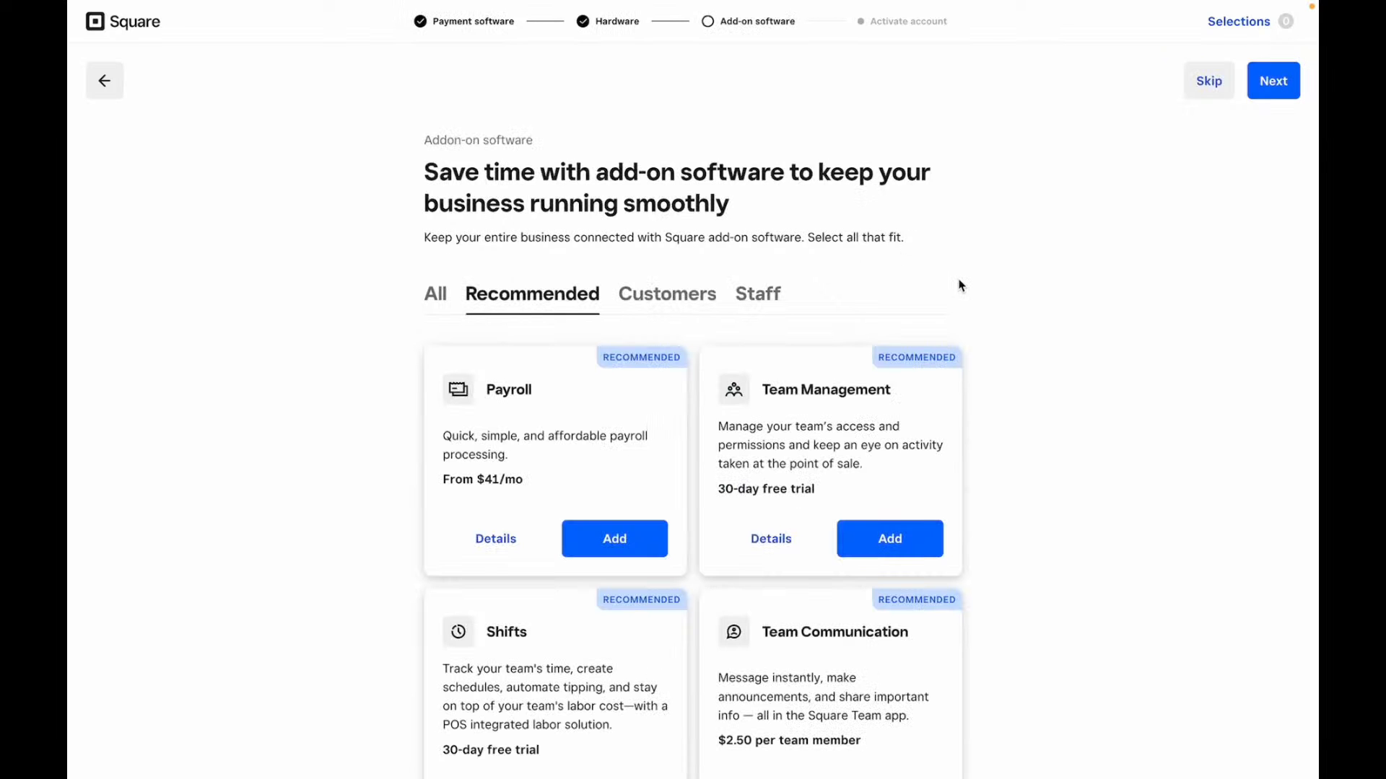
scroll(960, 285, "down", 2)
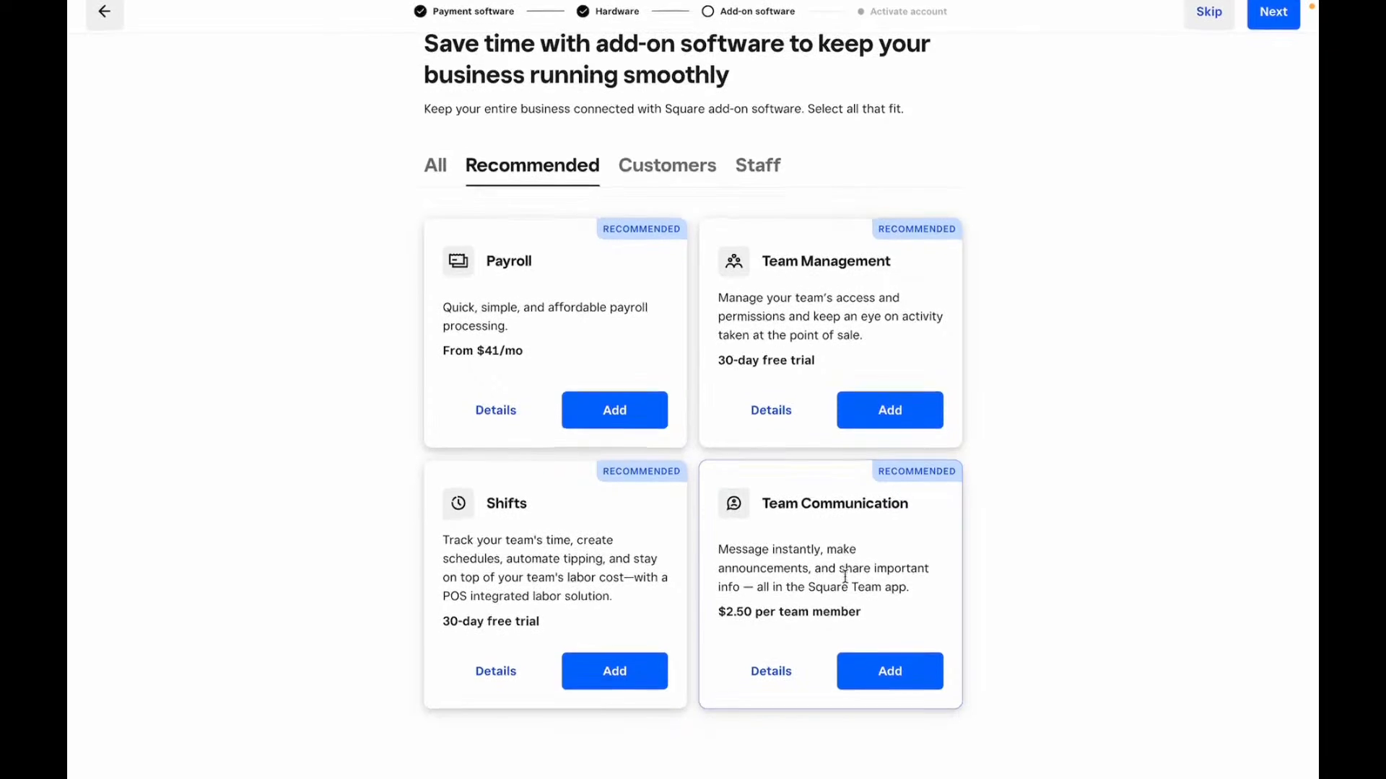
- Leave the add-on software page with nothing added to reach mobile phone verification
left_click(1273, 21)
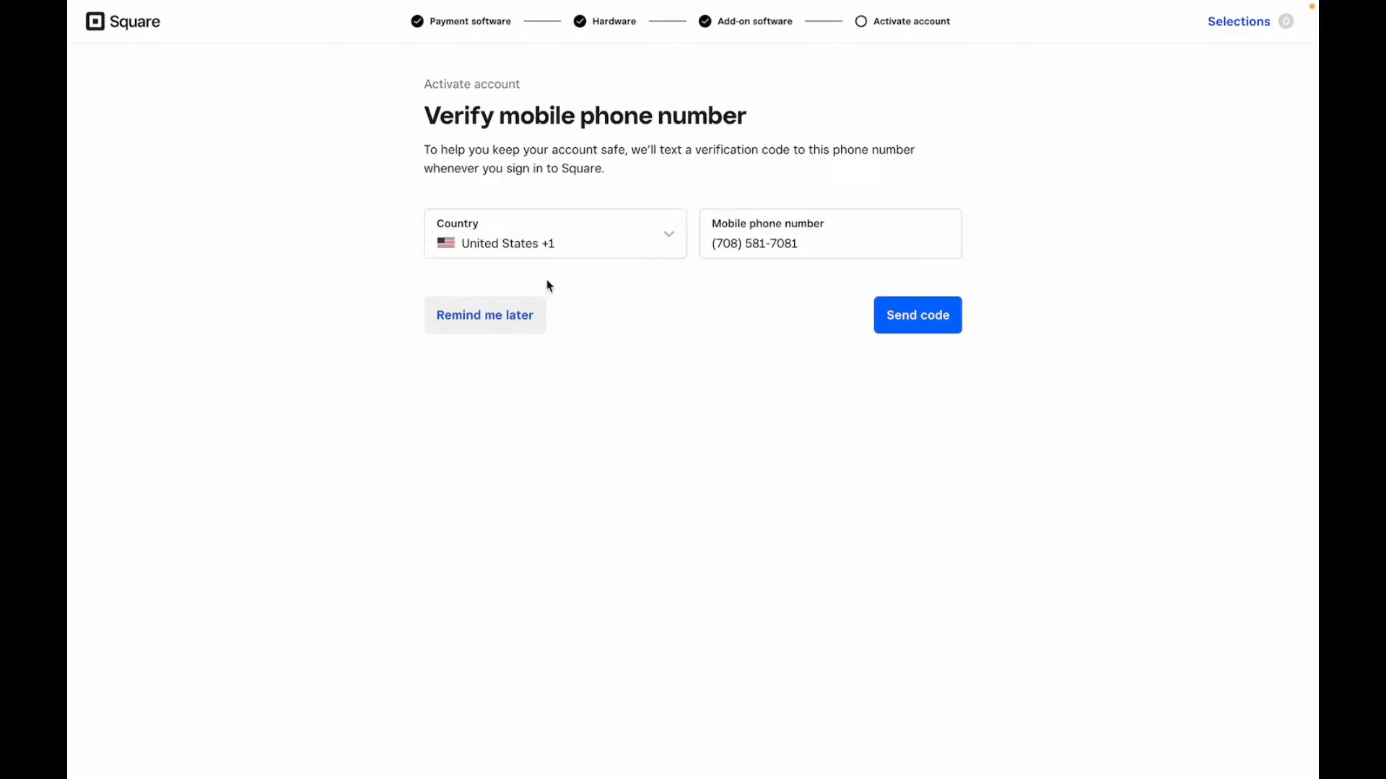
- Choose Remind me later for phone verification, then step through the empty identity form fields
left_click(527, 319)
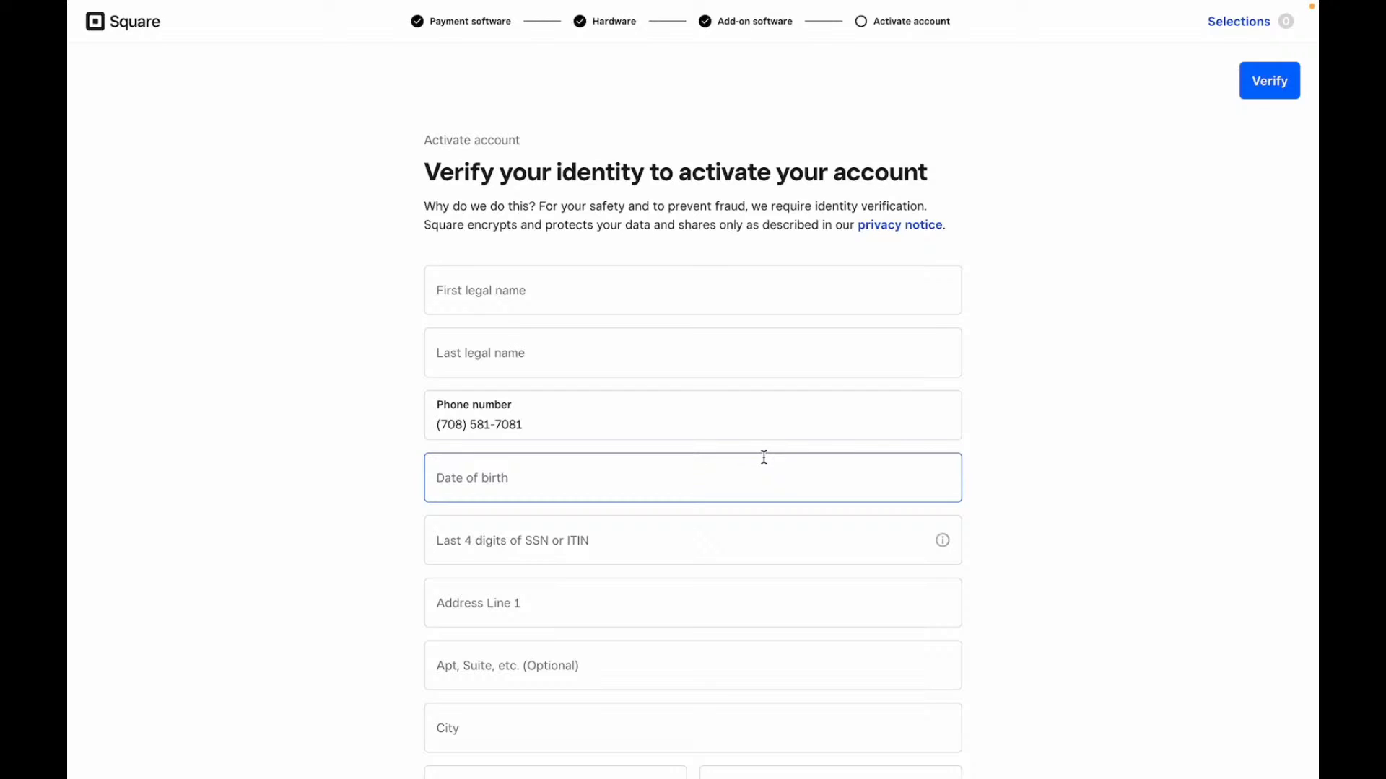
left_click(720, 290)
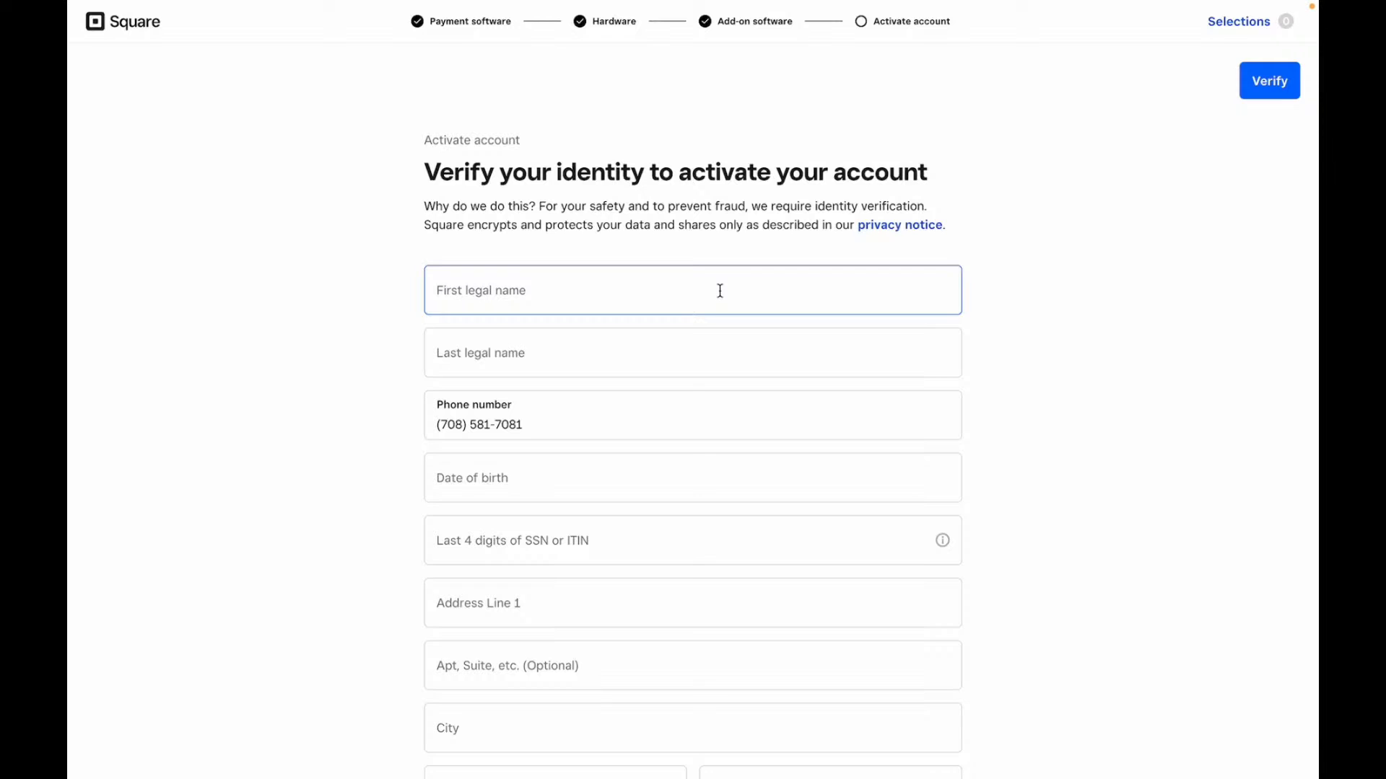
left_click(575, 347)
key("Tab")
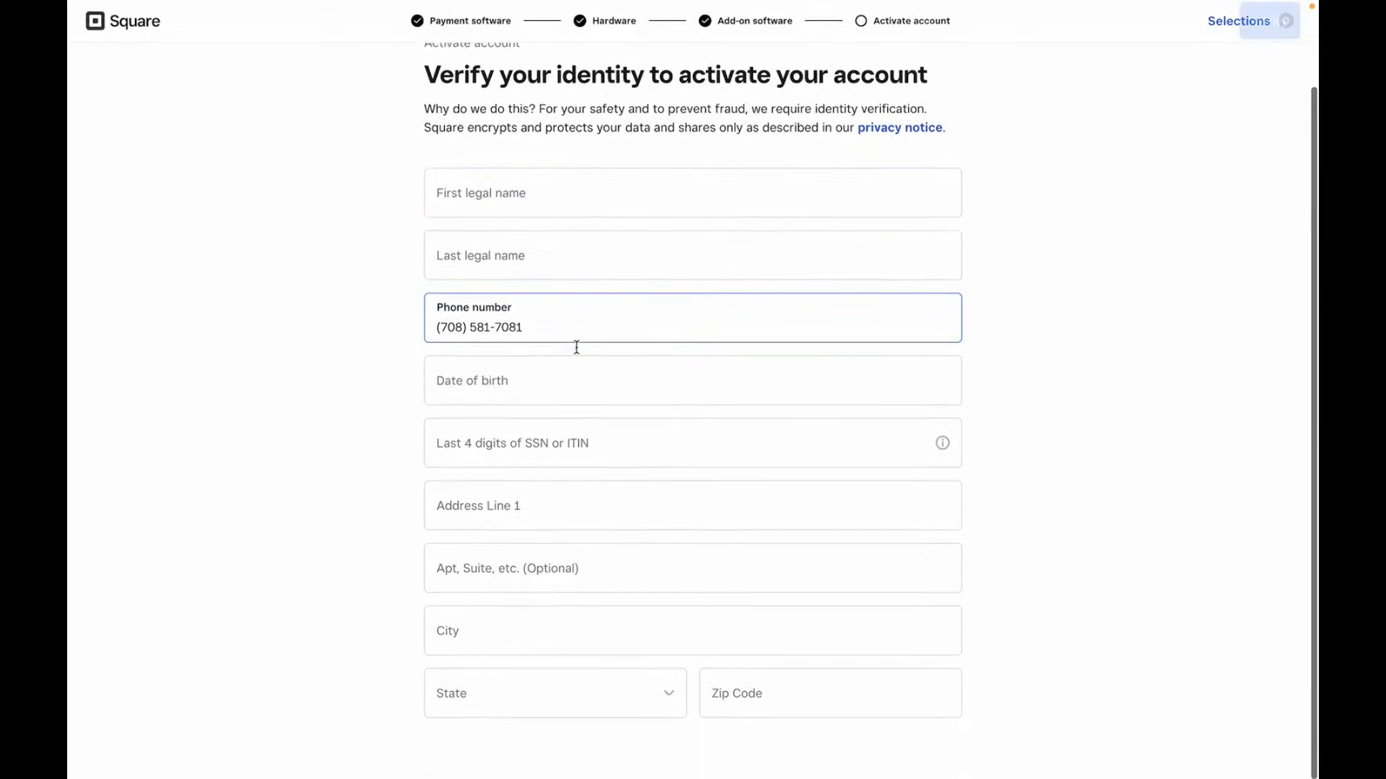
left_click(575, 352)
left_click(541, 387)
left_click(536, 451)
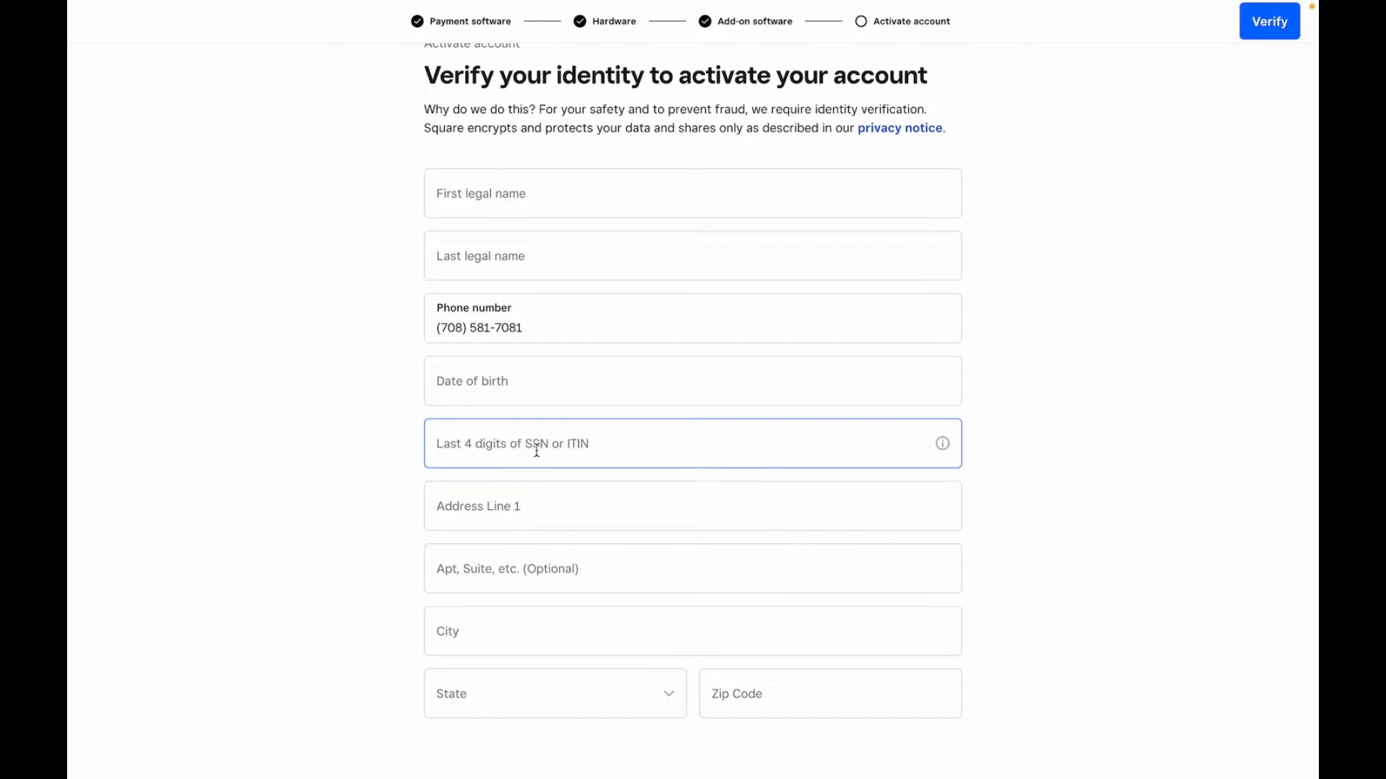
left_click(470, 519)
left_click(470, 543)
left_click(479, 706)
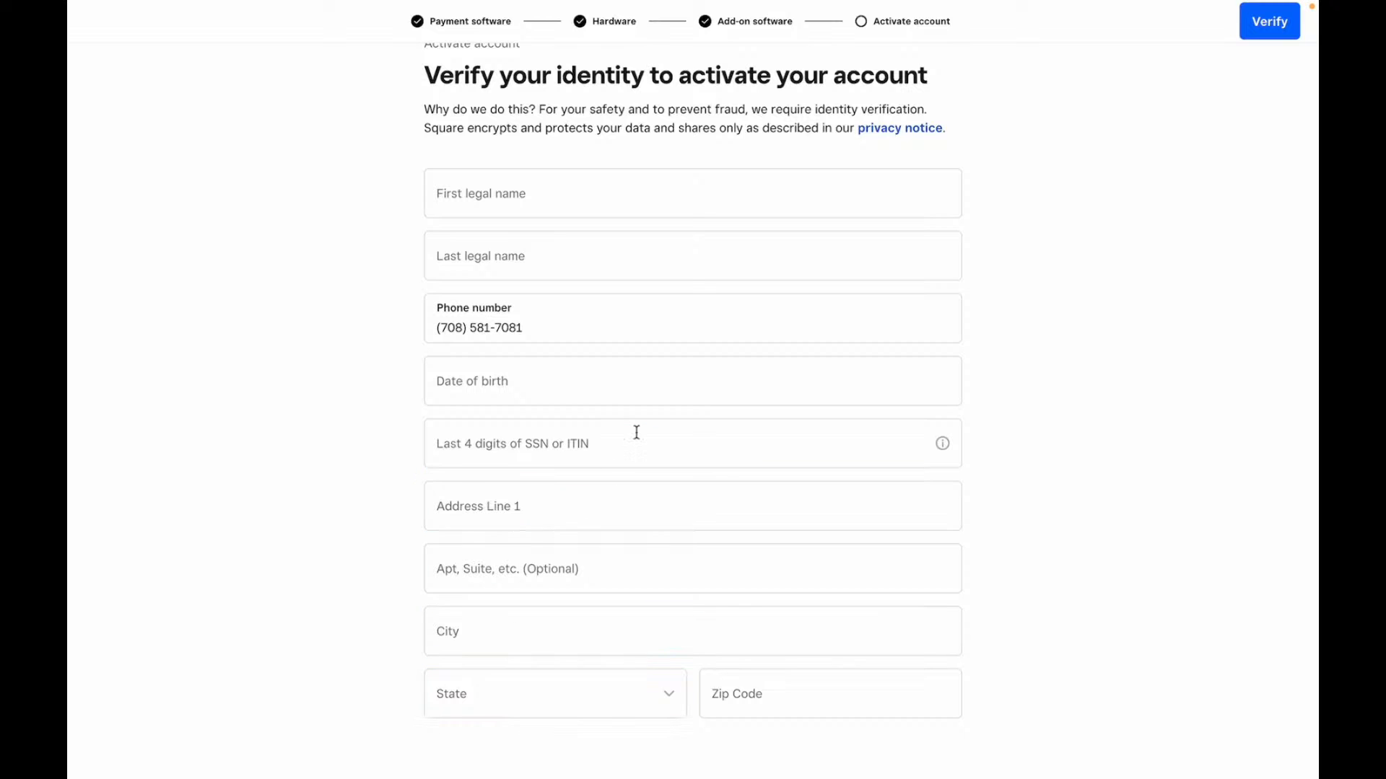
scroll(636, 433, "up", 2)
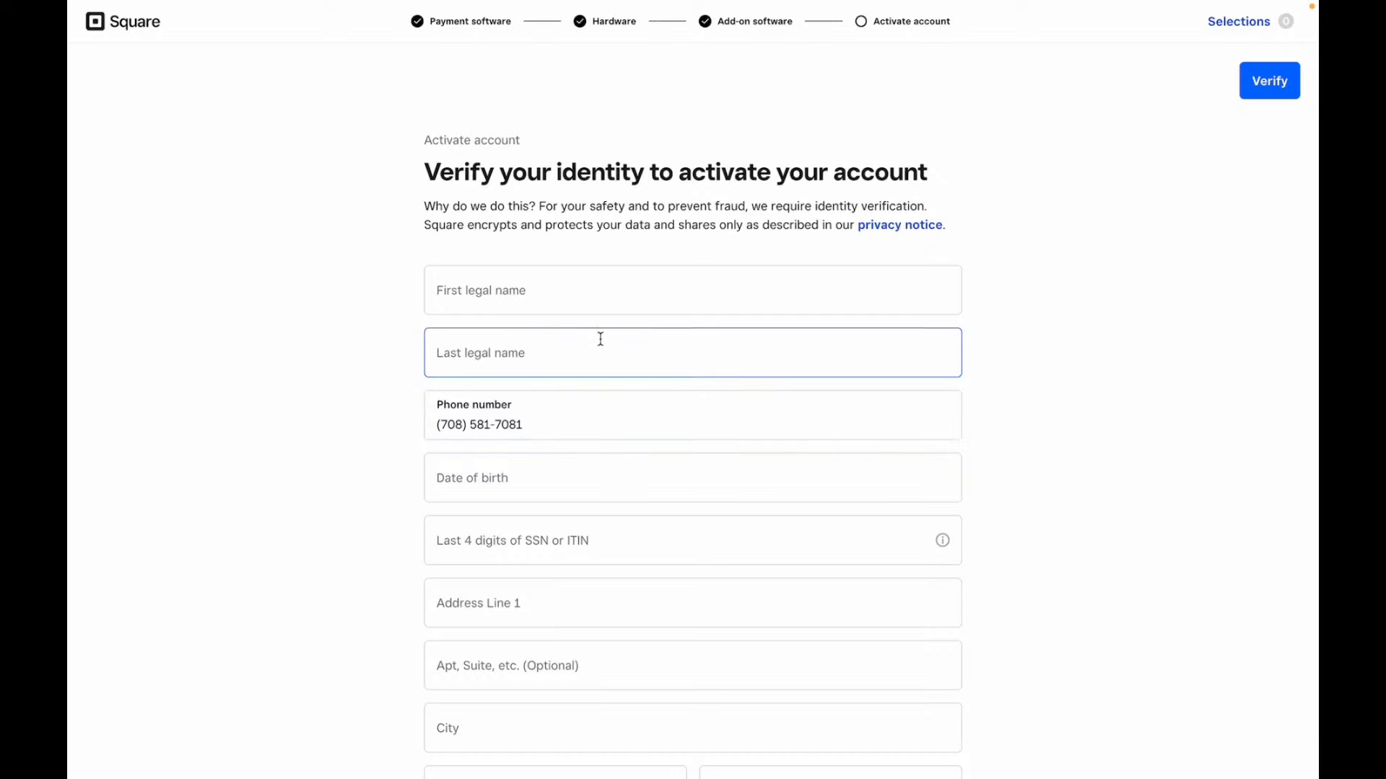
left_click(567, 294)
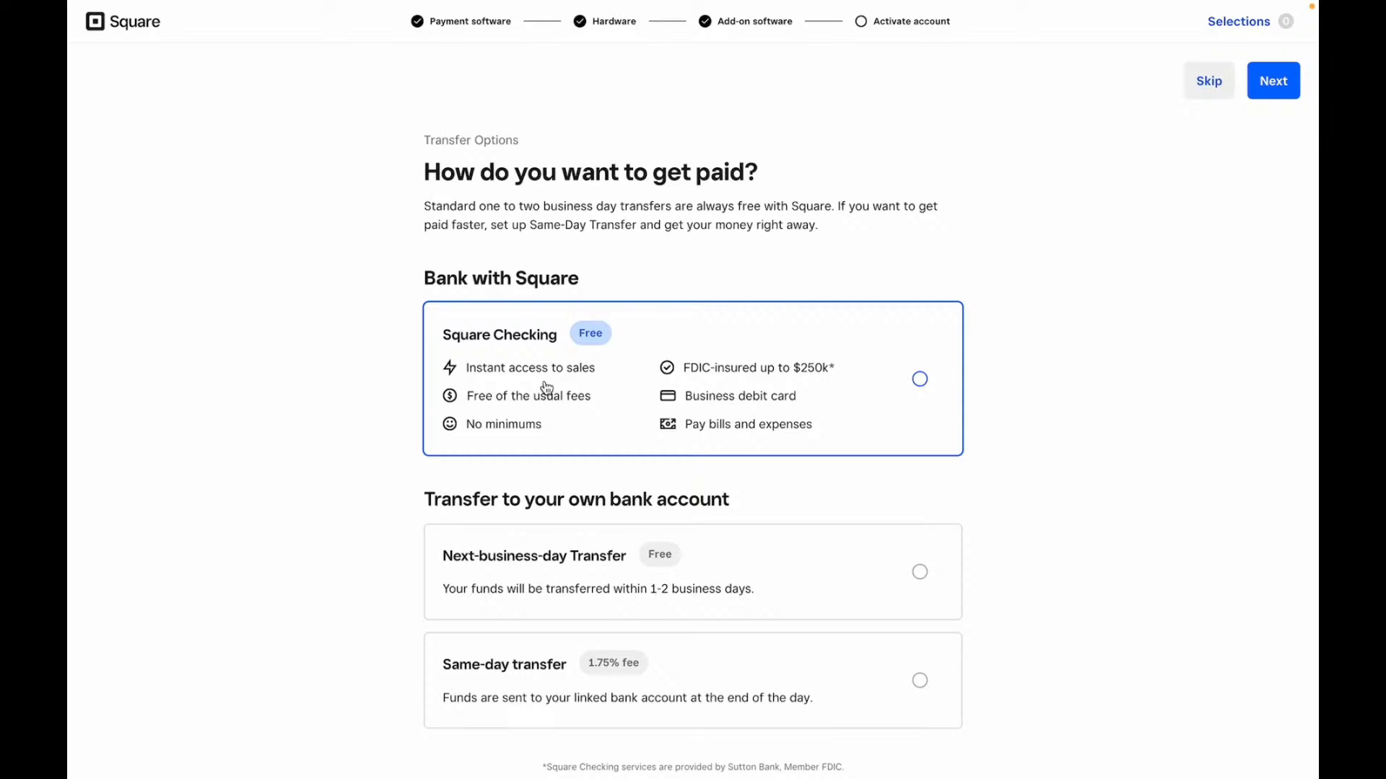
- Choose Next-business-day Transfer to your own bank as the payout method and continue
scroll(546, 388, "down", 1)
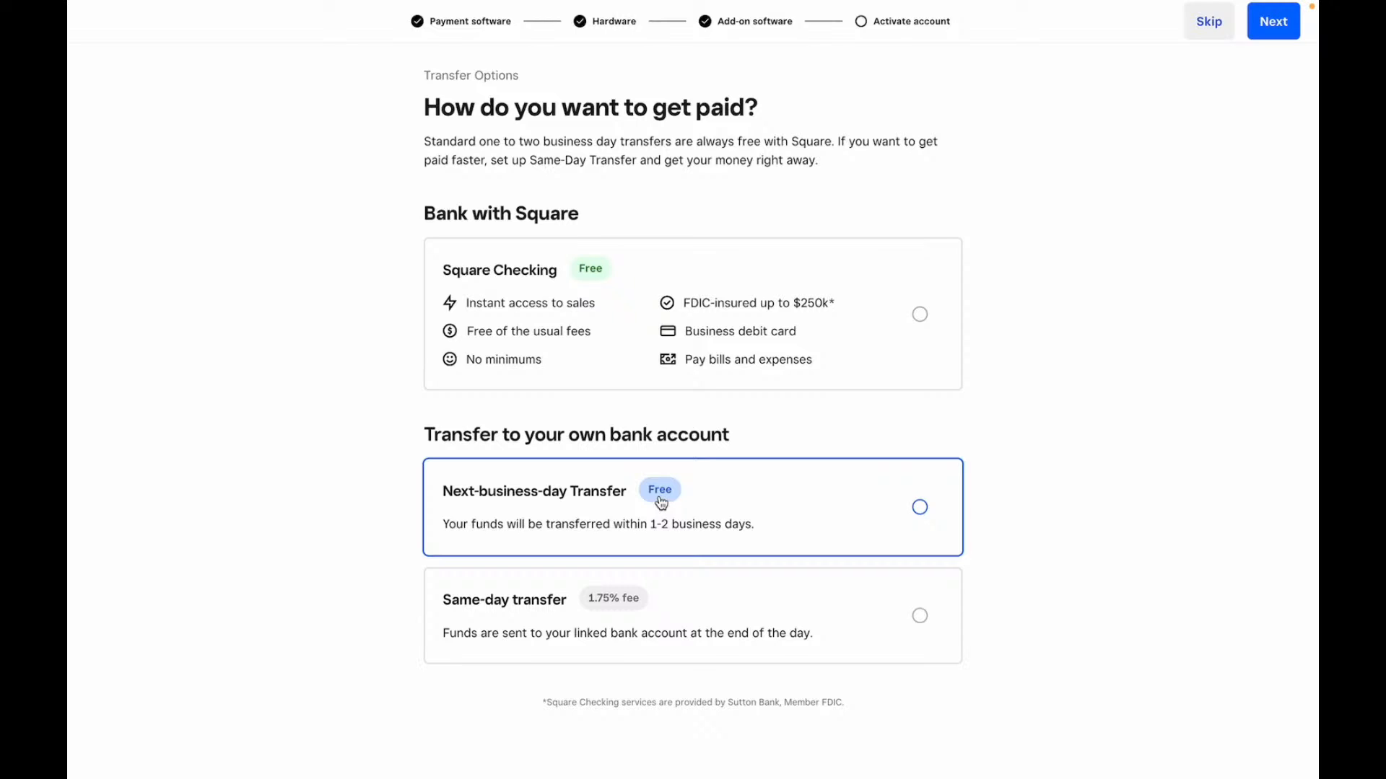
left_click(920, 315)
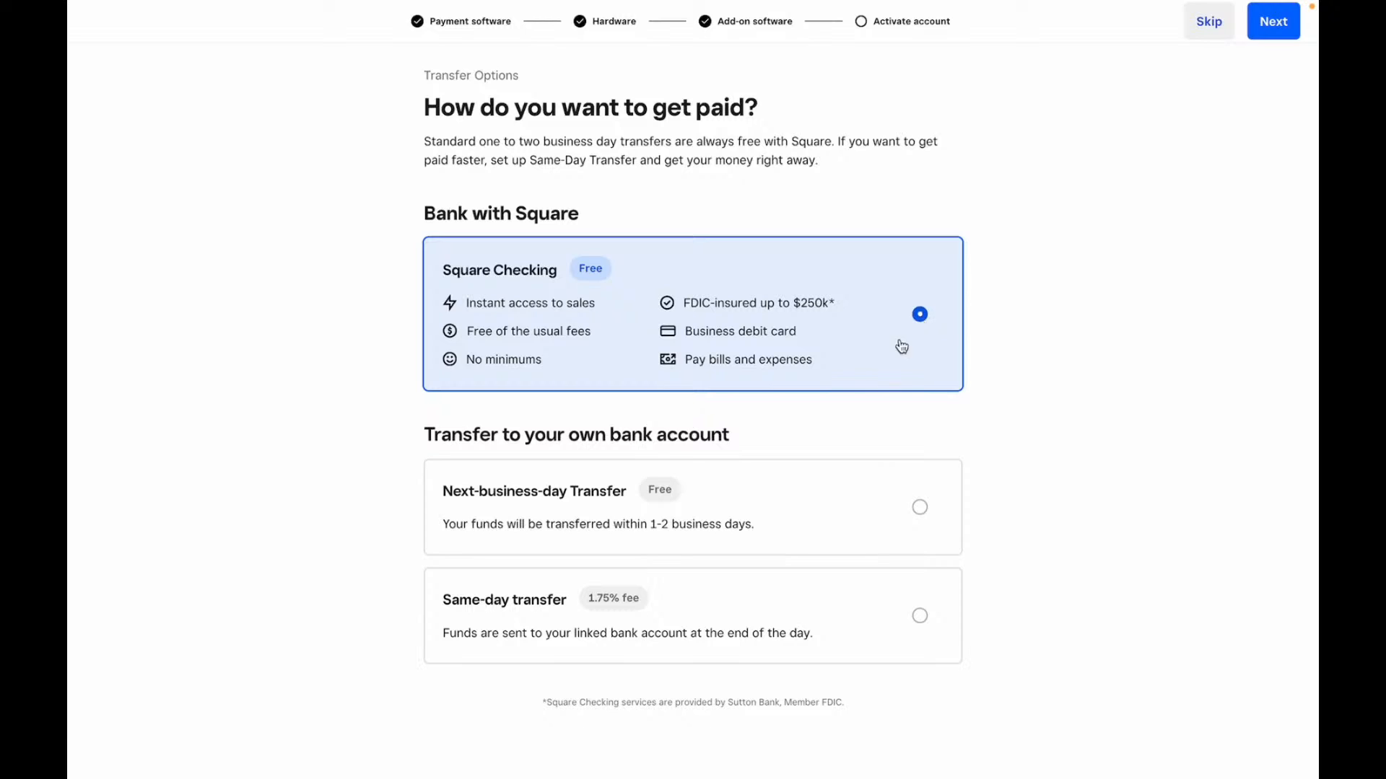
left_click(921, 508)
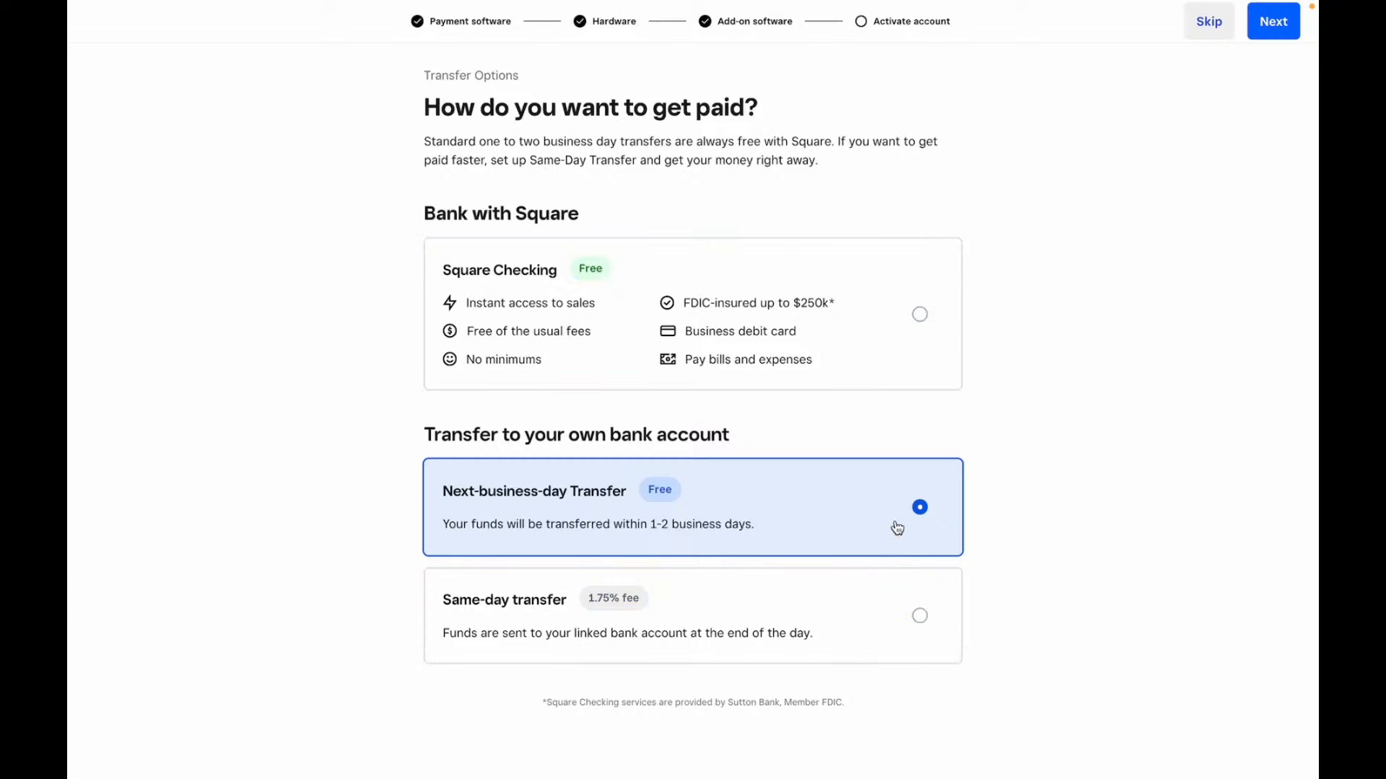
left_click(1283, 19)
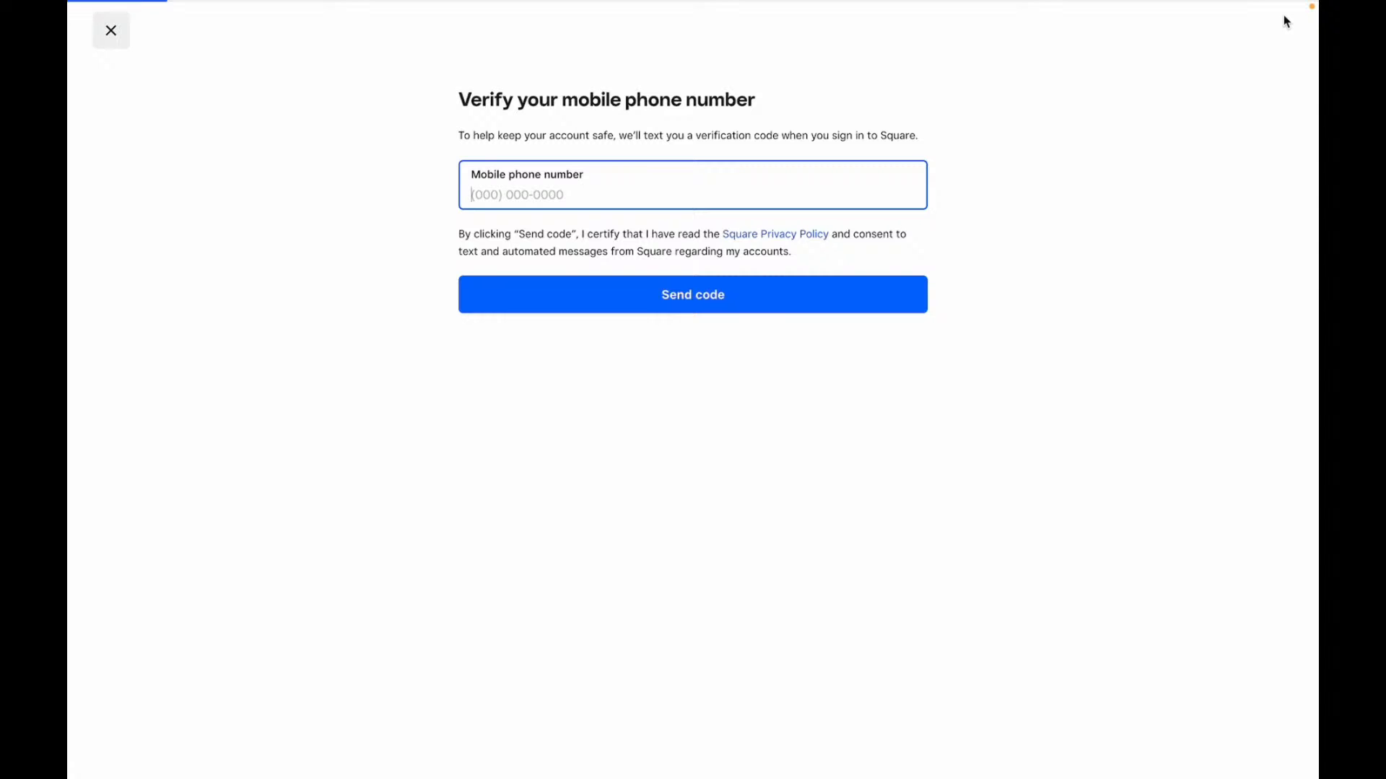
- Paste the mobile phone number and send a verification code to it
left_click(821, 308)
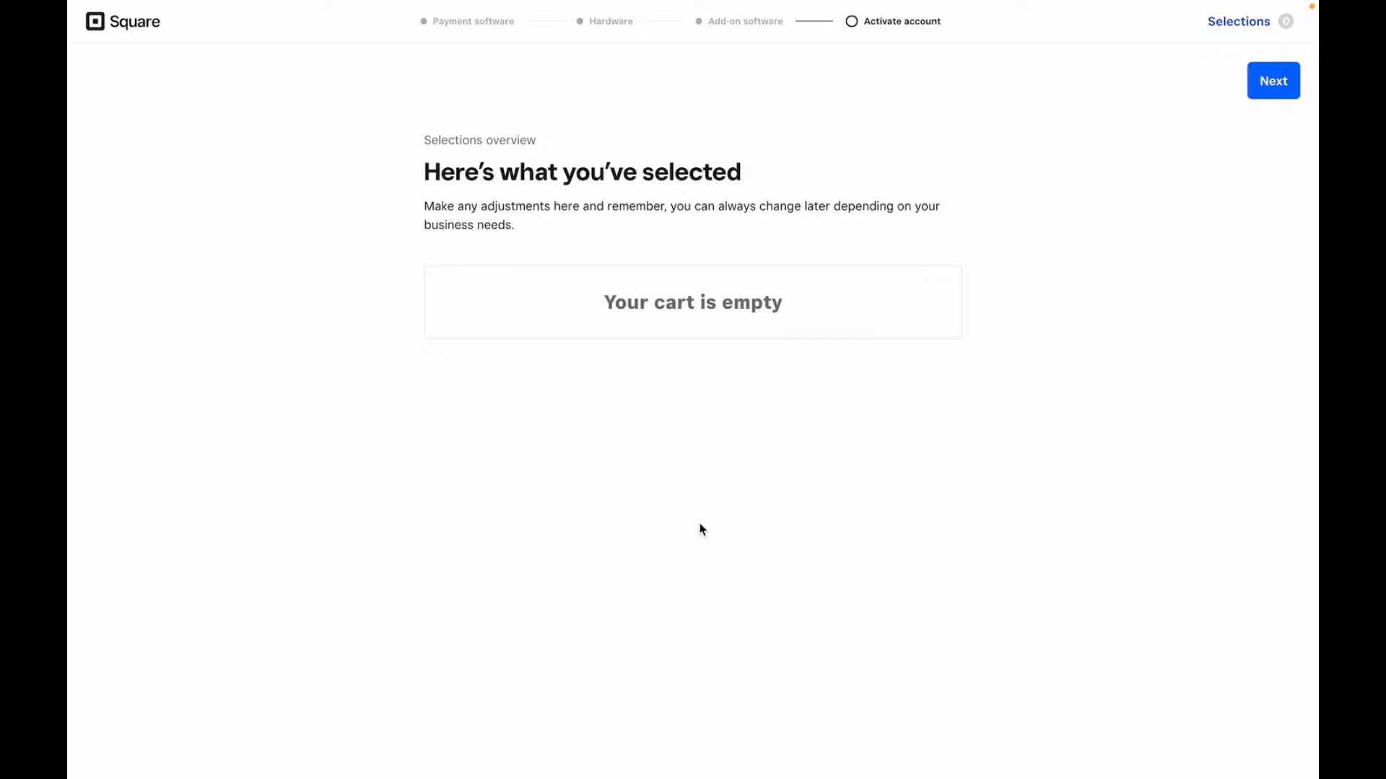
- Skip past the empty selections overview and enter the Square Dashboard home page
left_click(1273, 80)
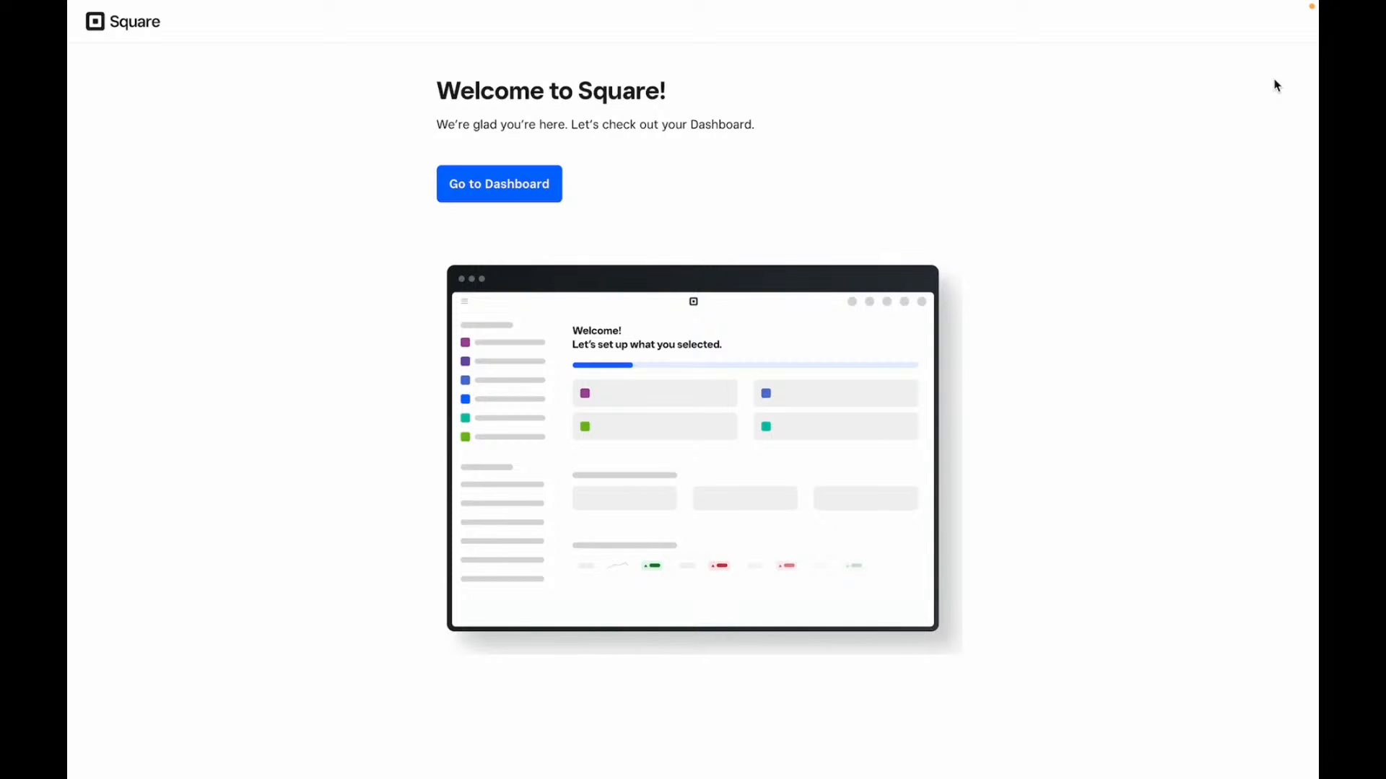
left_click(494, 177)
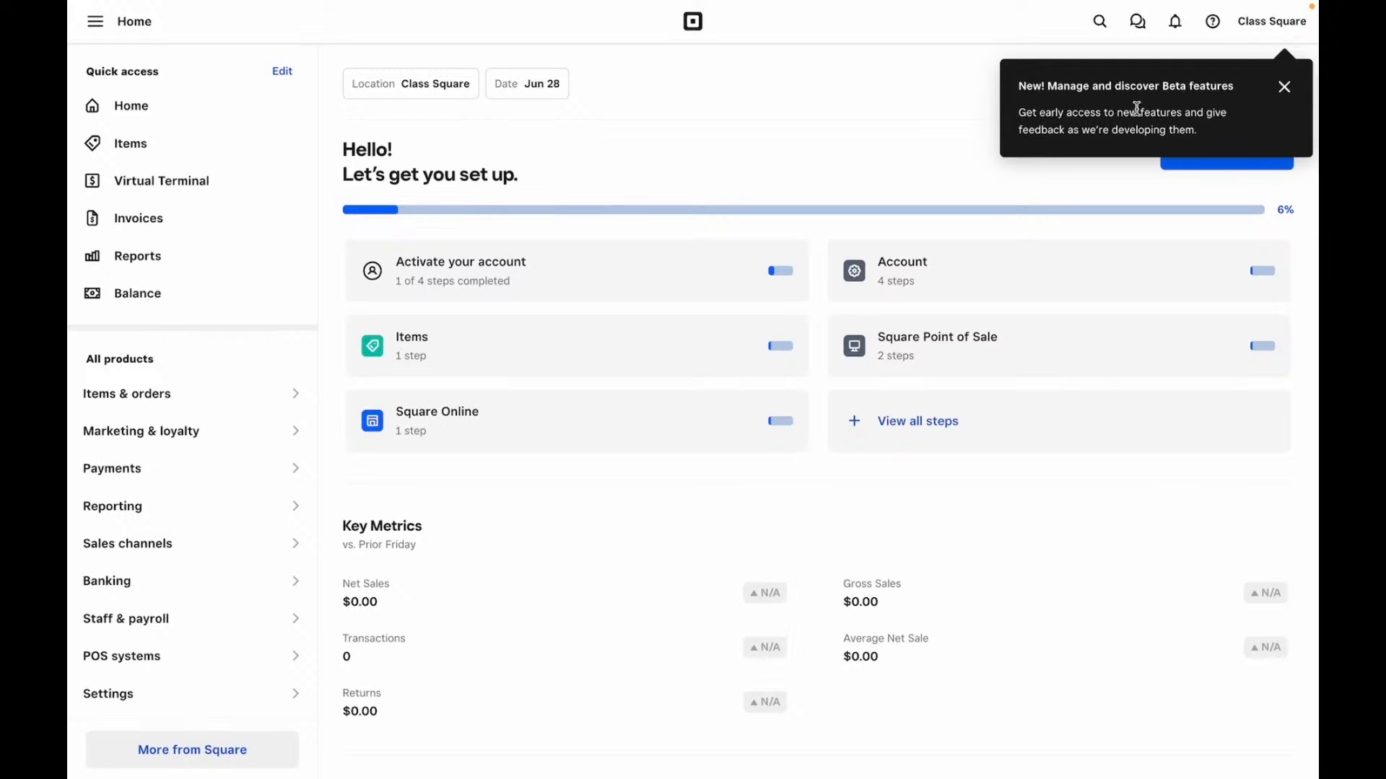
- Open and close the account panel, then dismiss the Beta features notice
left_click(1290, 32)
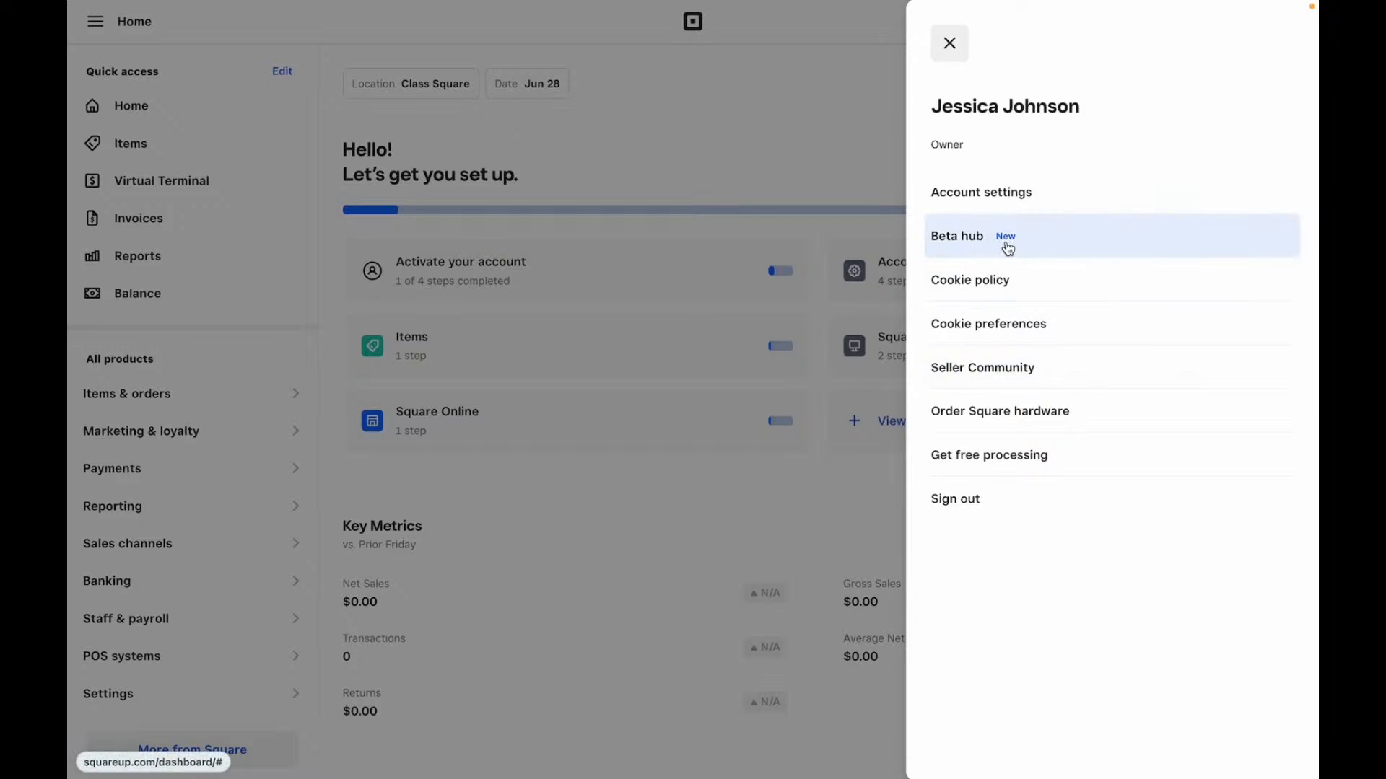
left_click(949, 44)
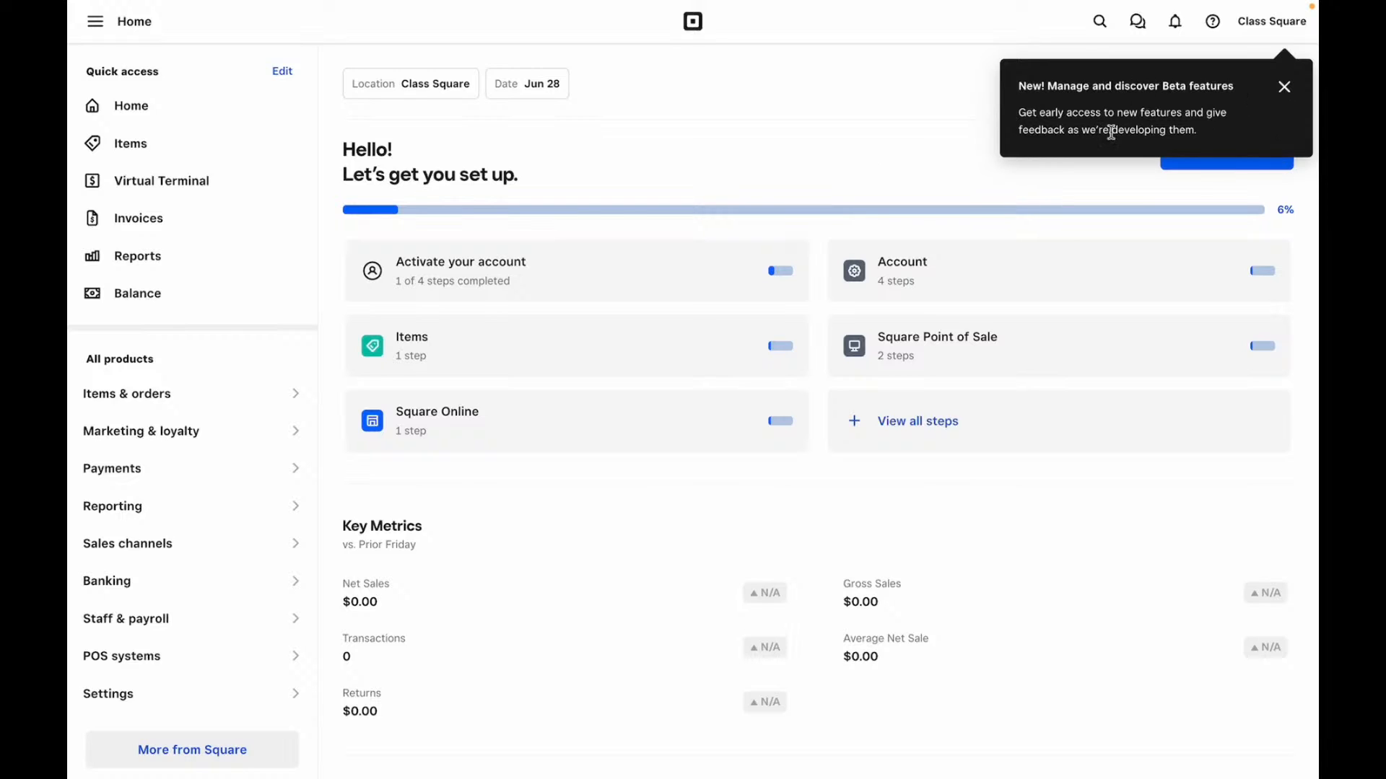
left_click(1284, 87)
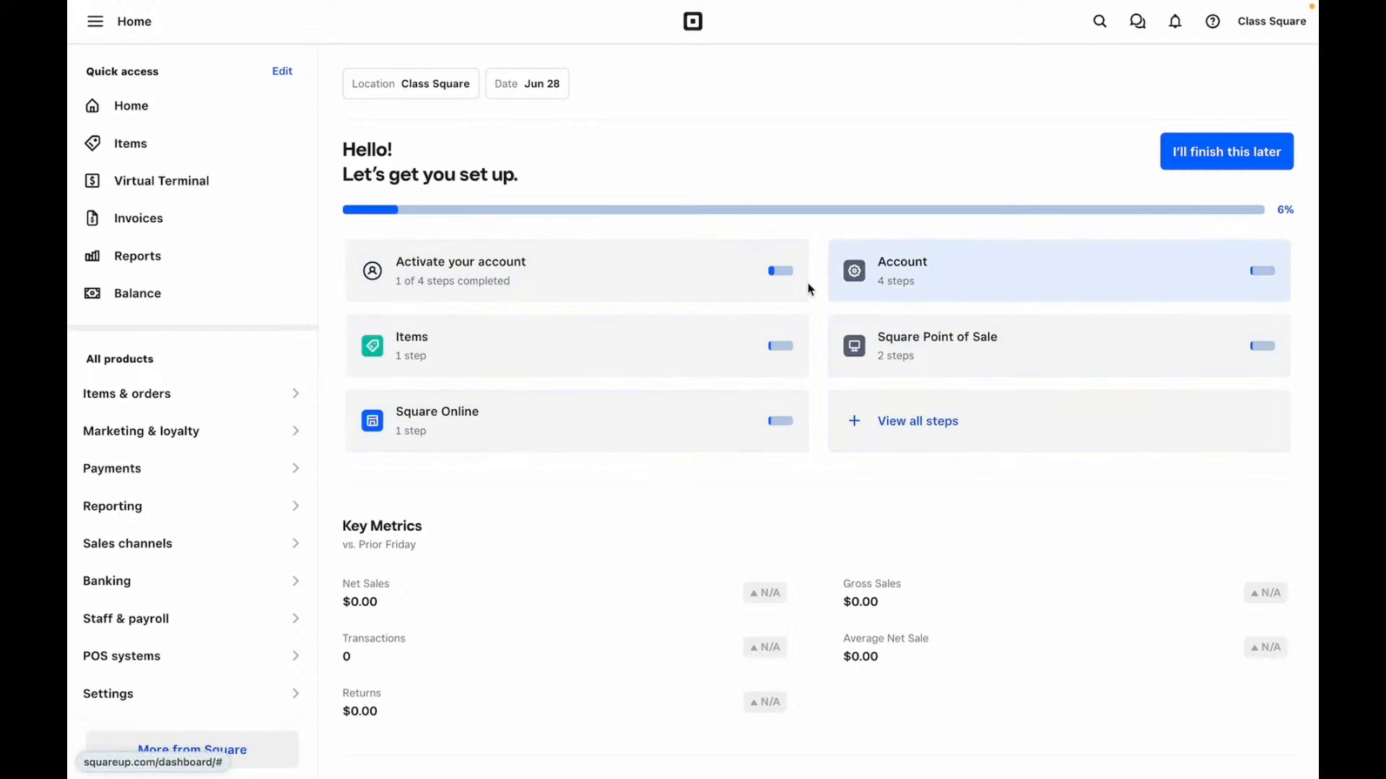
- Scroll through the Home dashboard's setup overview and Key Metrics, then return to the top
scroll(768, 306, "down", 5)
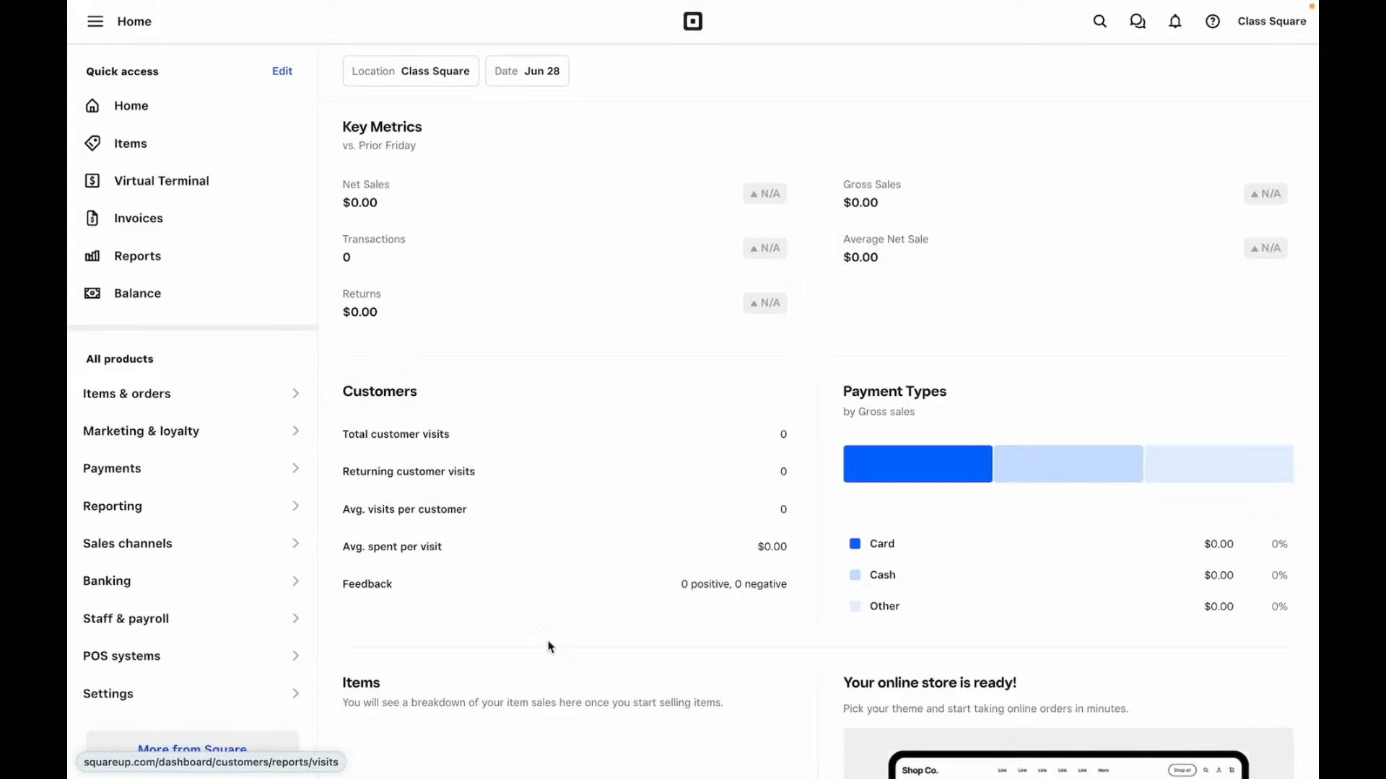
scroll(1020, 569, "down", 5)
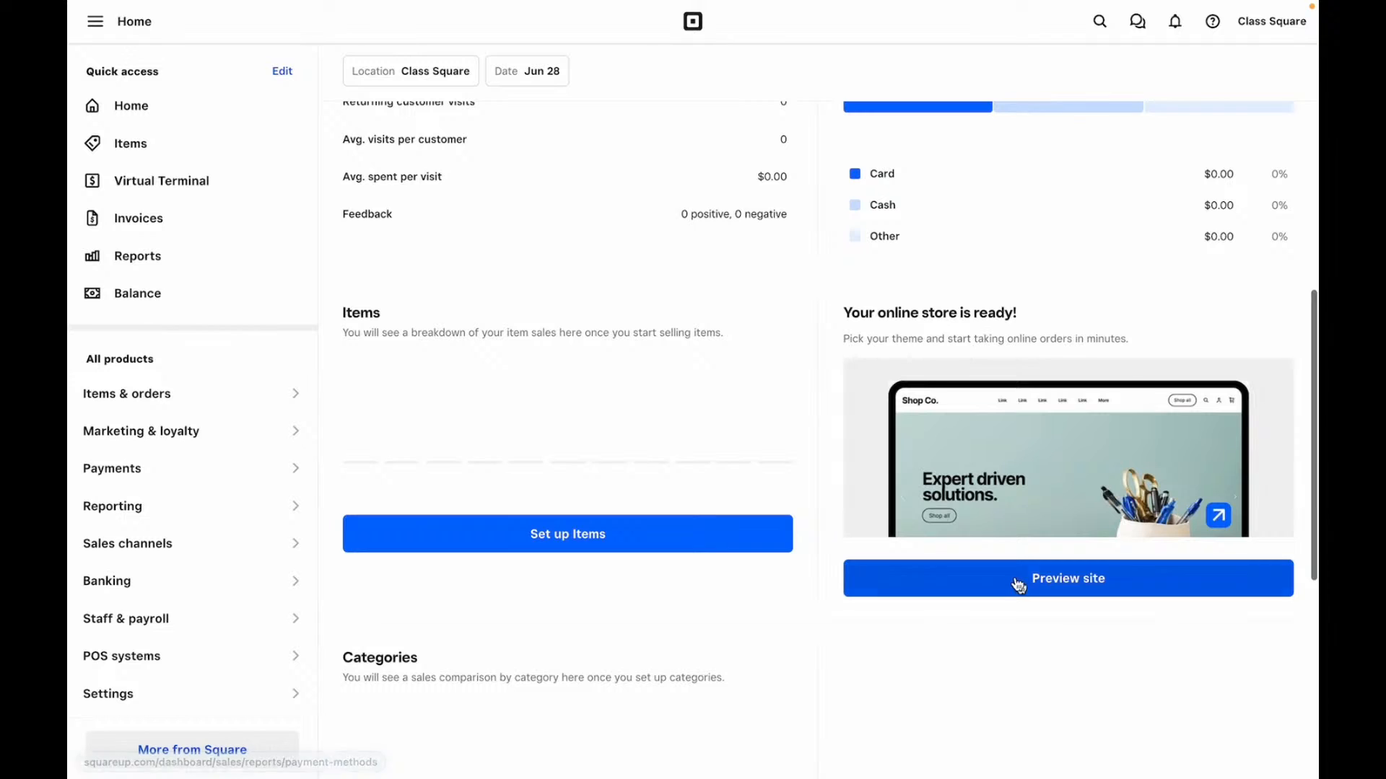
scroll(483, 703, "down", 1)
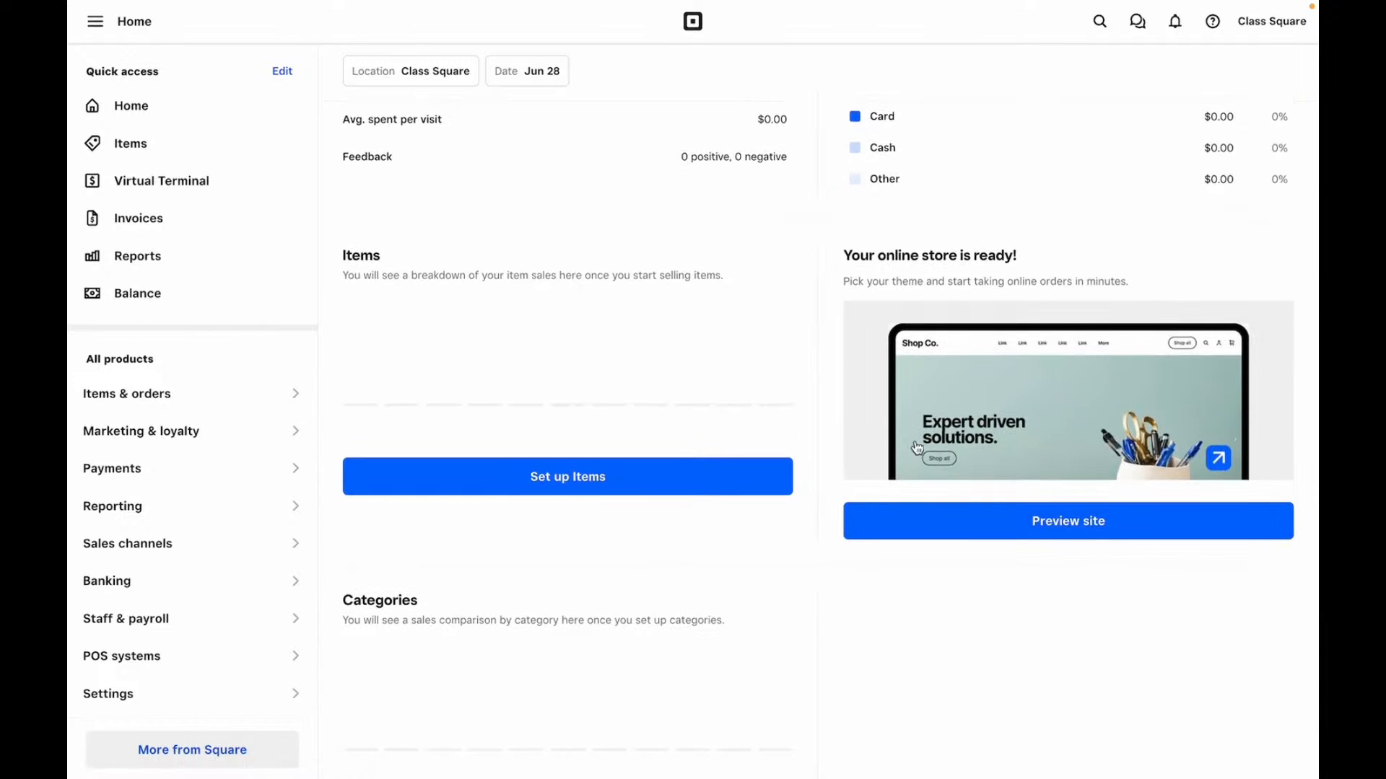
scroll(939, 449, "down", 6)
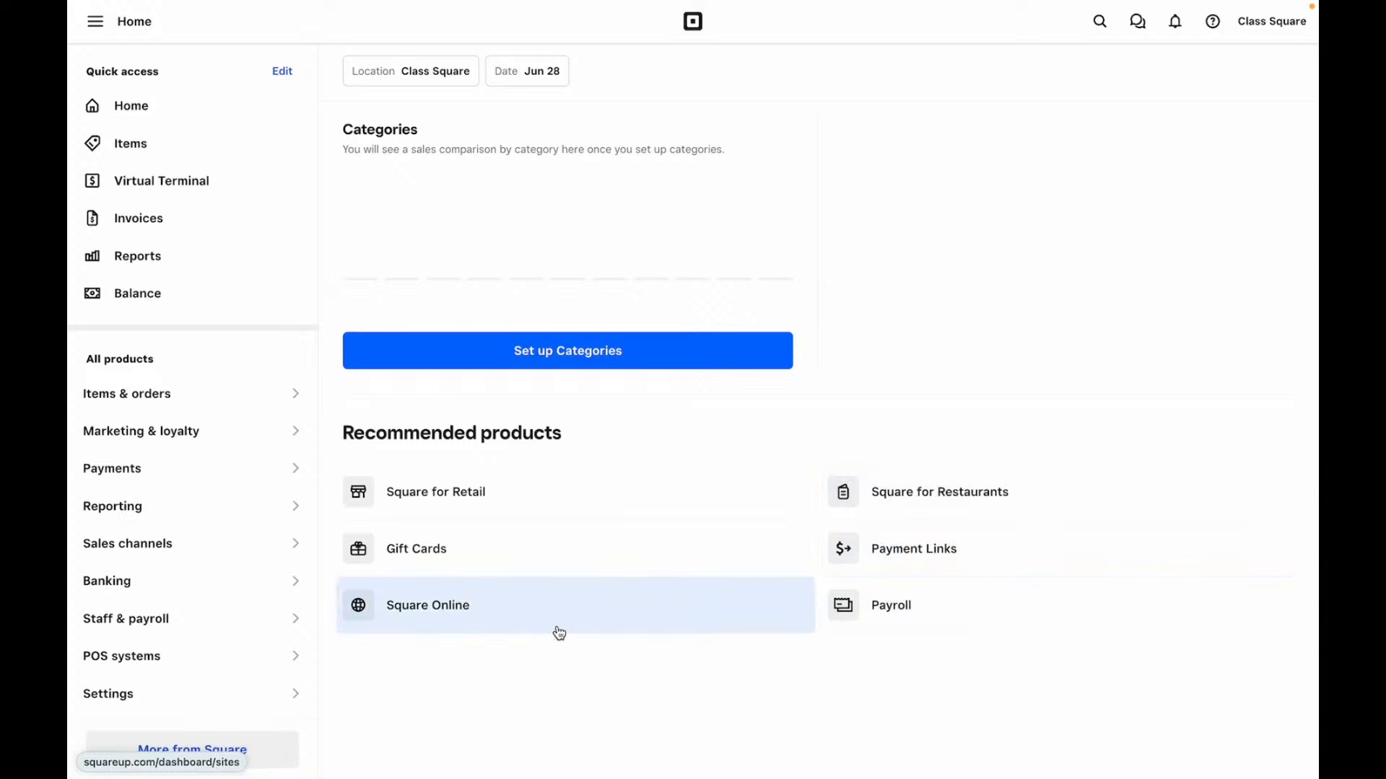
scroll(554, 560, "up", 6)
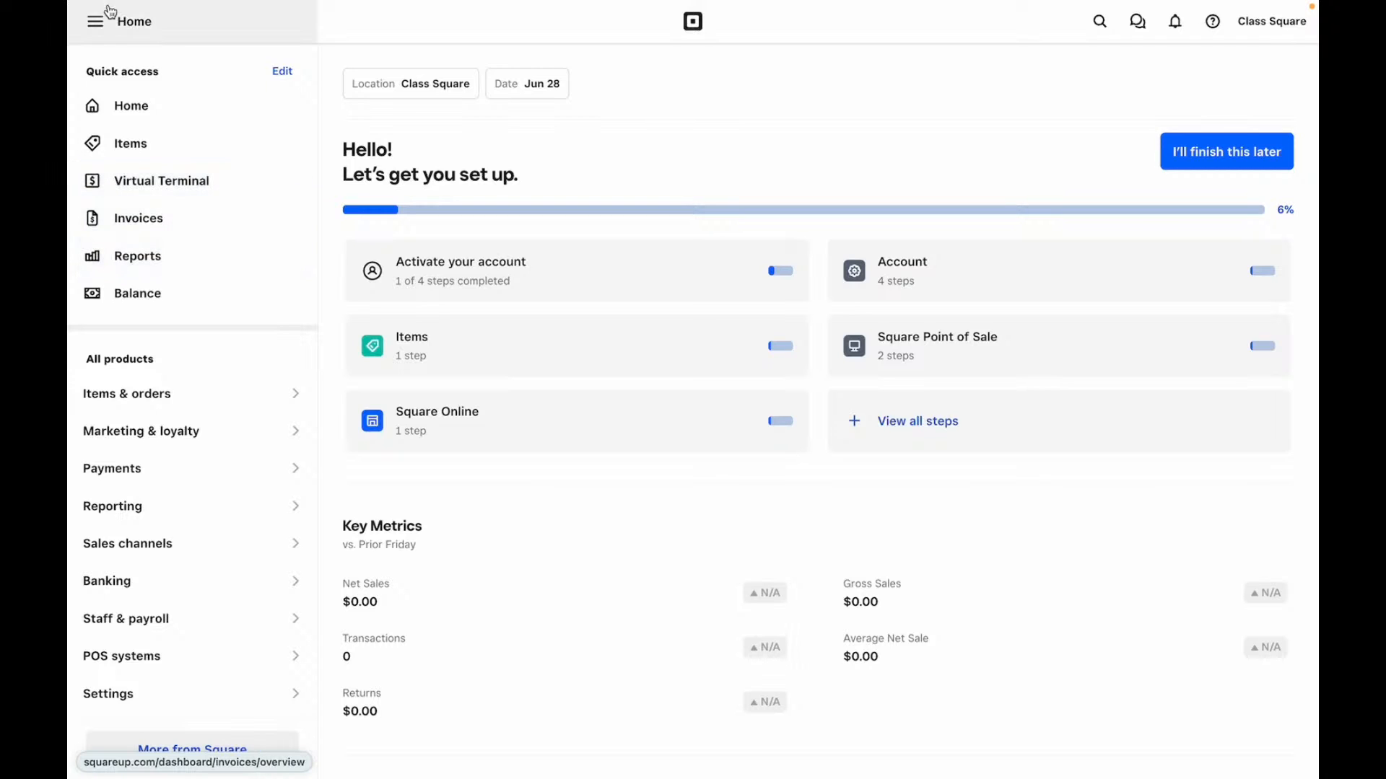
- Collapse and reopen the sidebar, then bring up the Edit quick access dialog
left_click(95, 29)
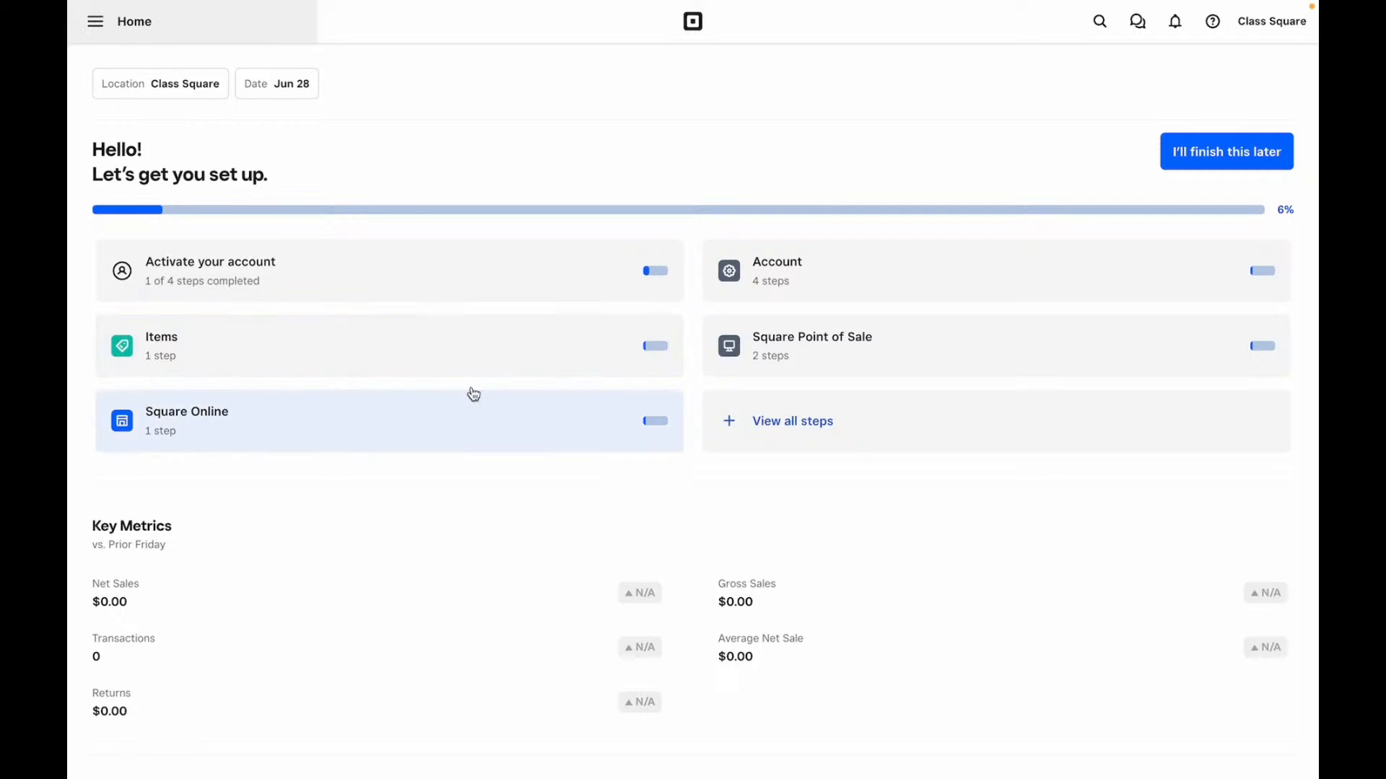
left_click(95, 24)
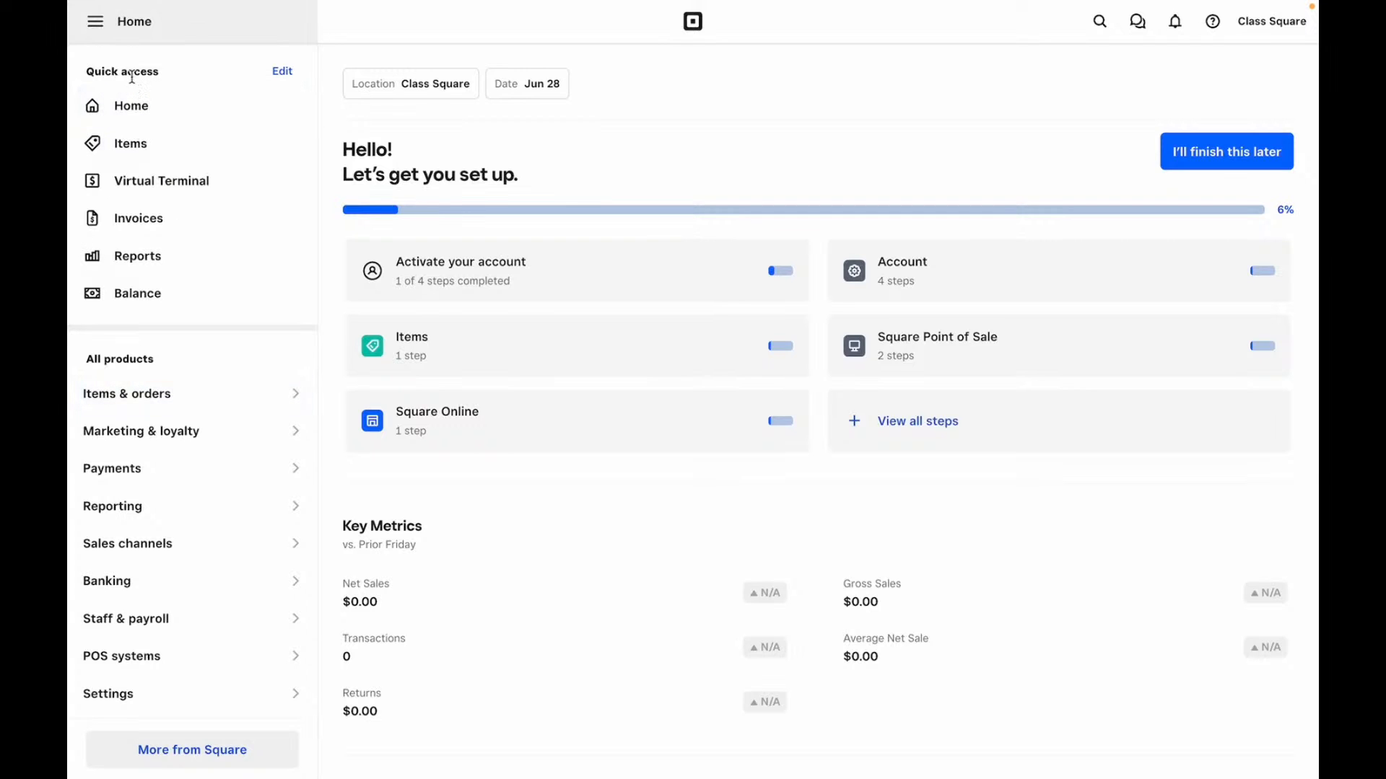
left_click(282, 71)
- Switch off the Reports and Virtual Terminal shortcuts in Edit quick access and save
scroll(660, 436, "down", 8)
scroll(661, 440, "down", 7)
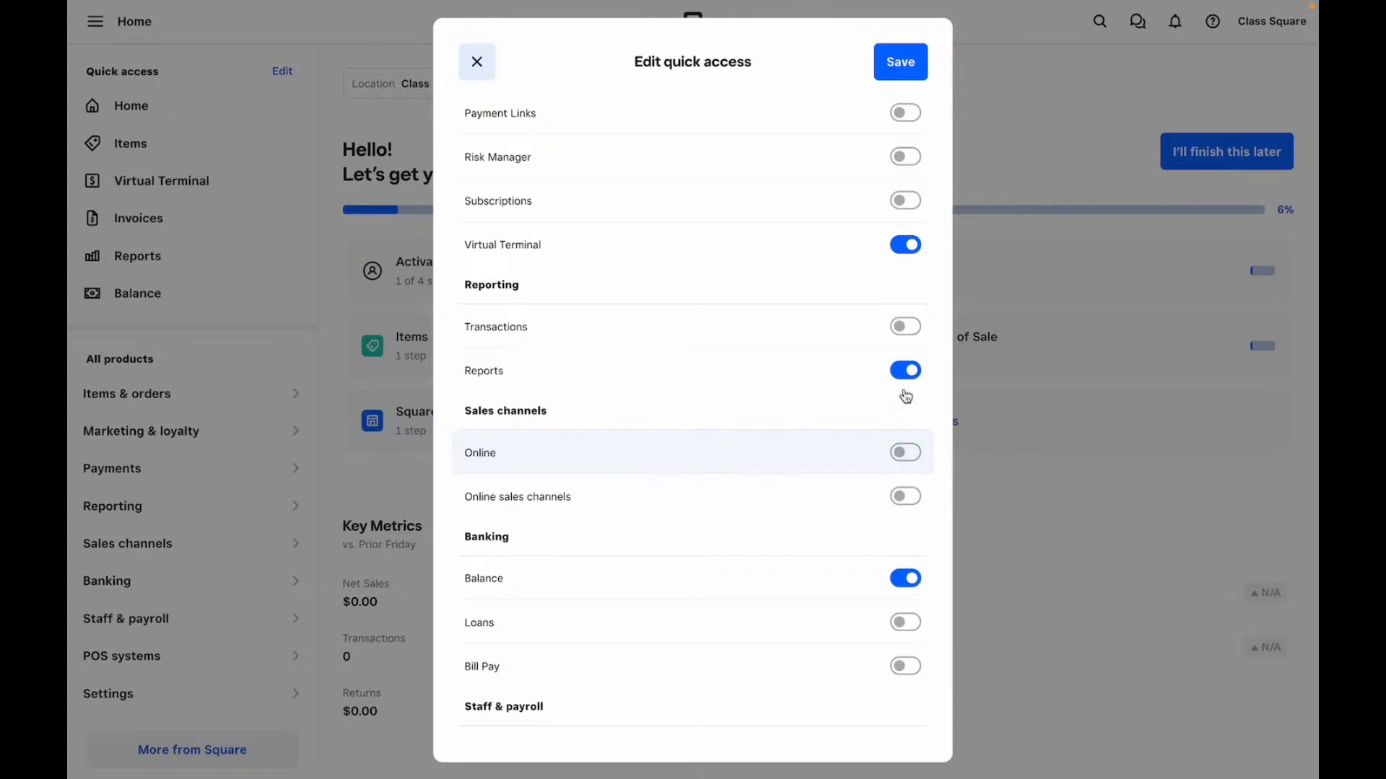
left_click(905, 371)
scroll(903, 371, "down", 1)
scroll(758, 412, "down", 4)
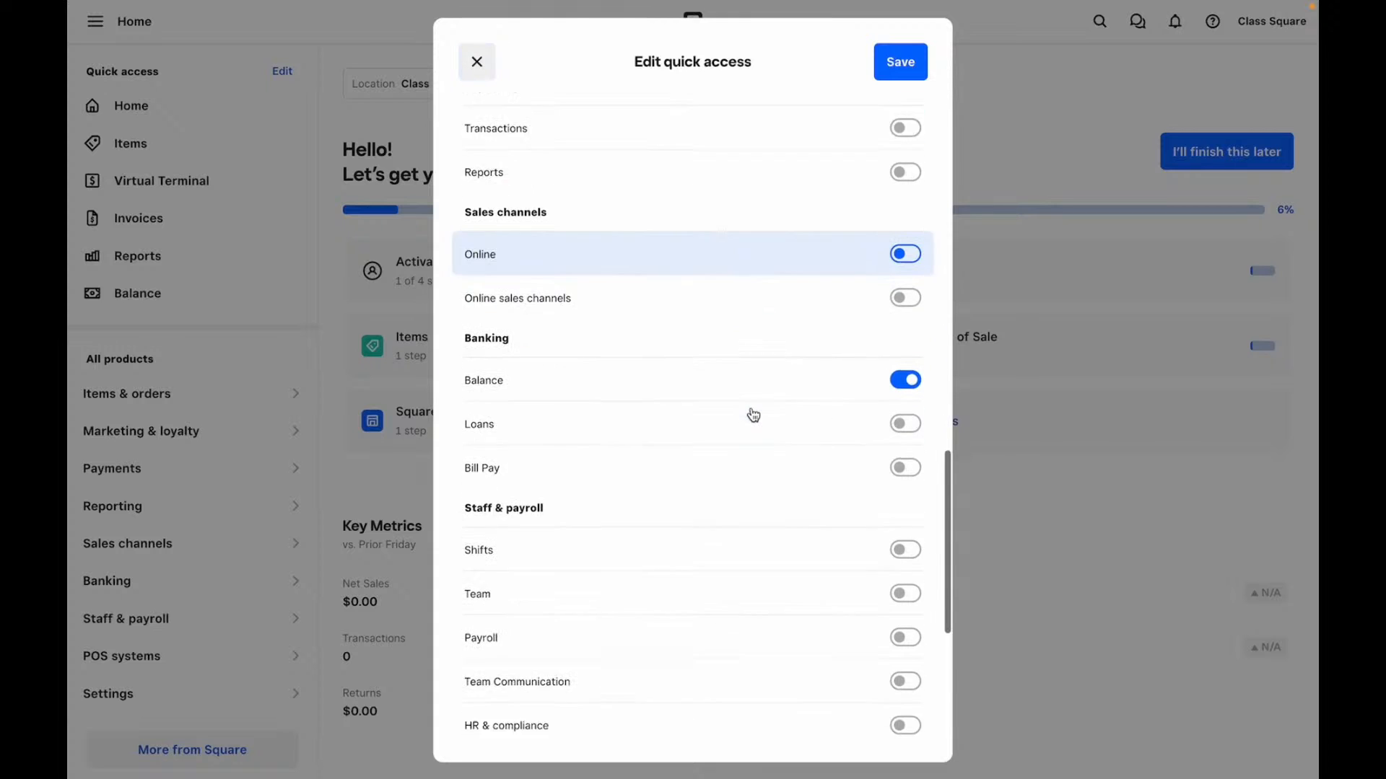
scroll(751, 413, "up", 12)
scroll(749, 411, "down", 5)
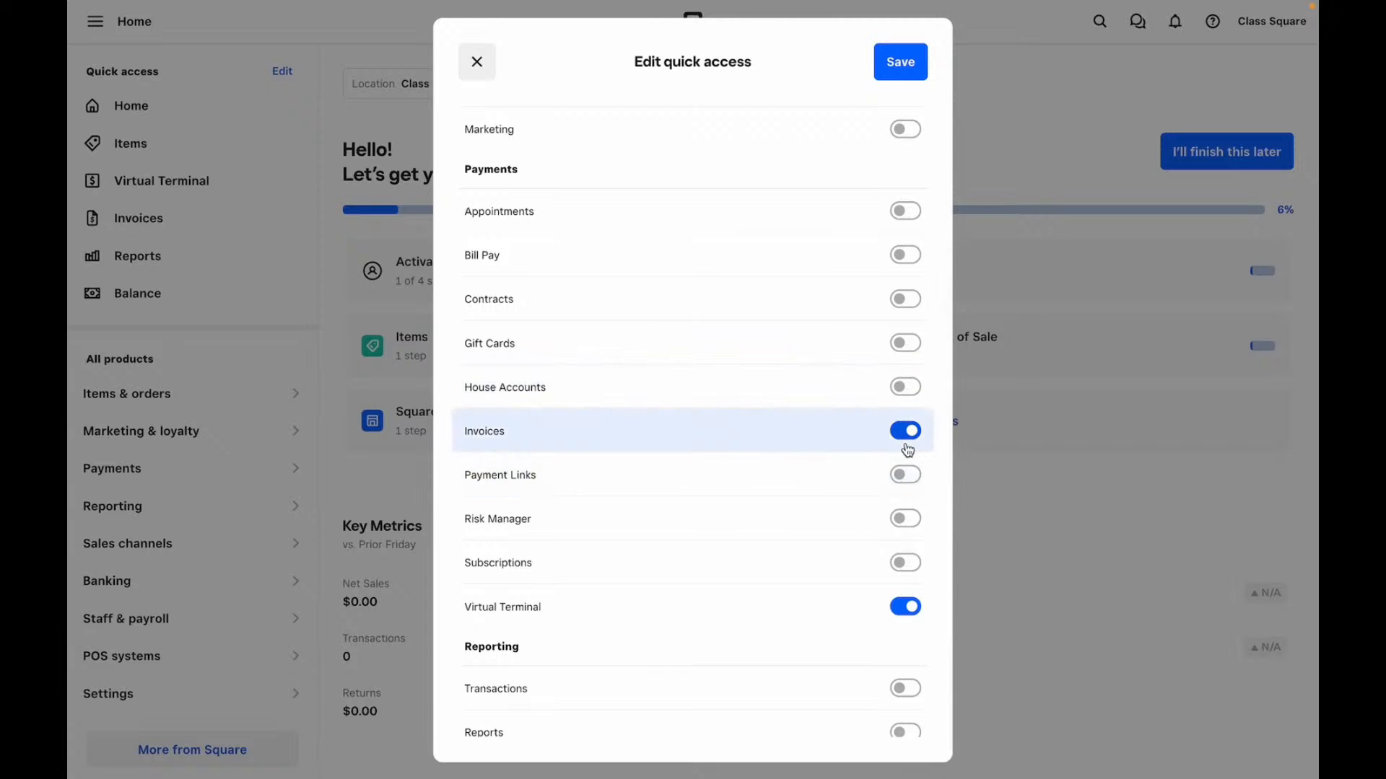
left_click(905, 606)
scroll(908, 610, "down", 1)
left_click(898, 60)
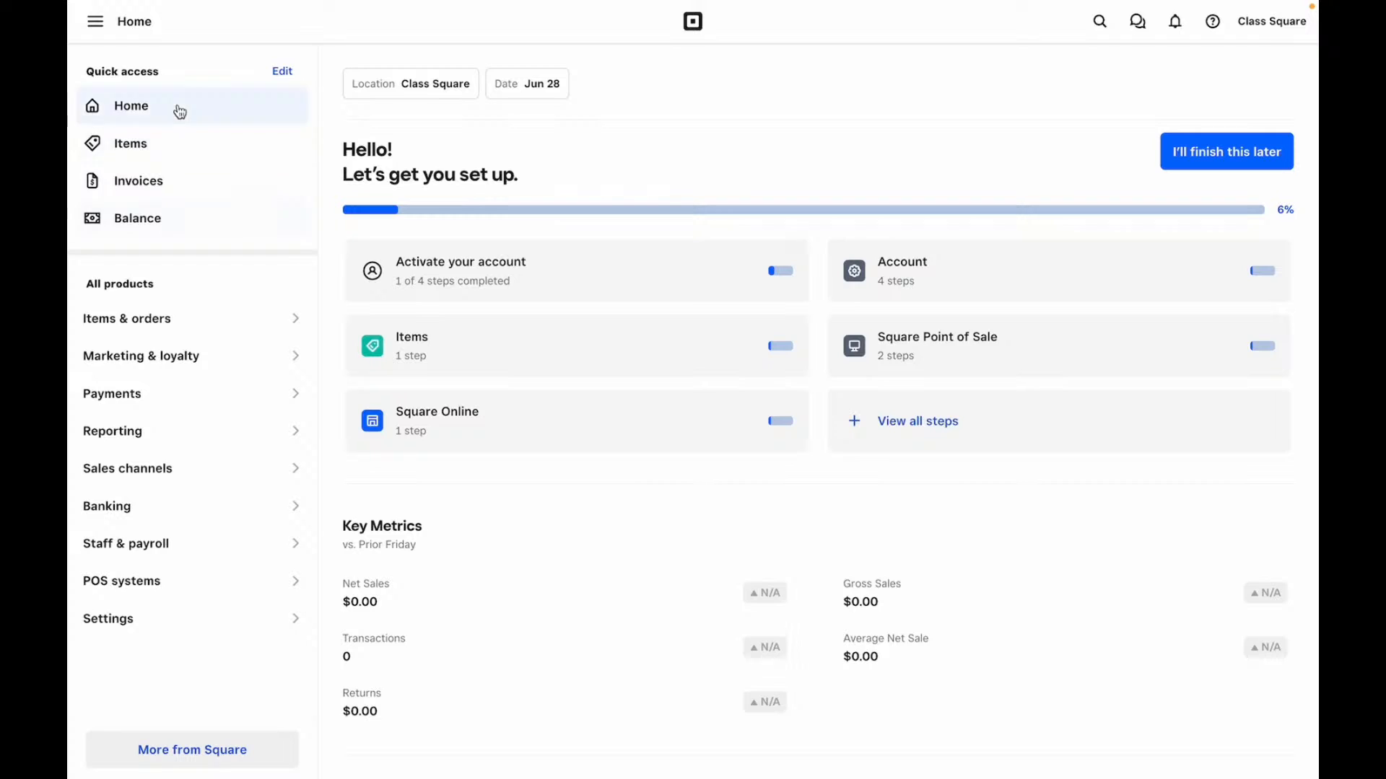
left_click(166, 217)
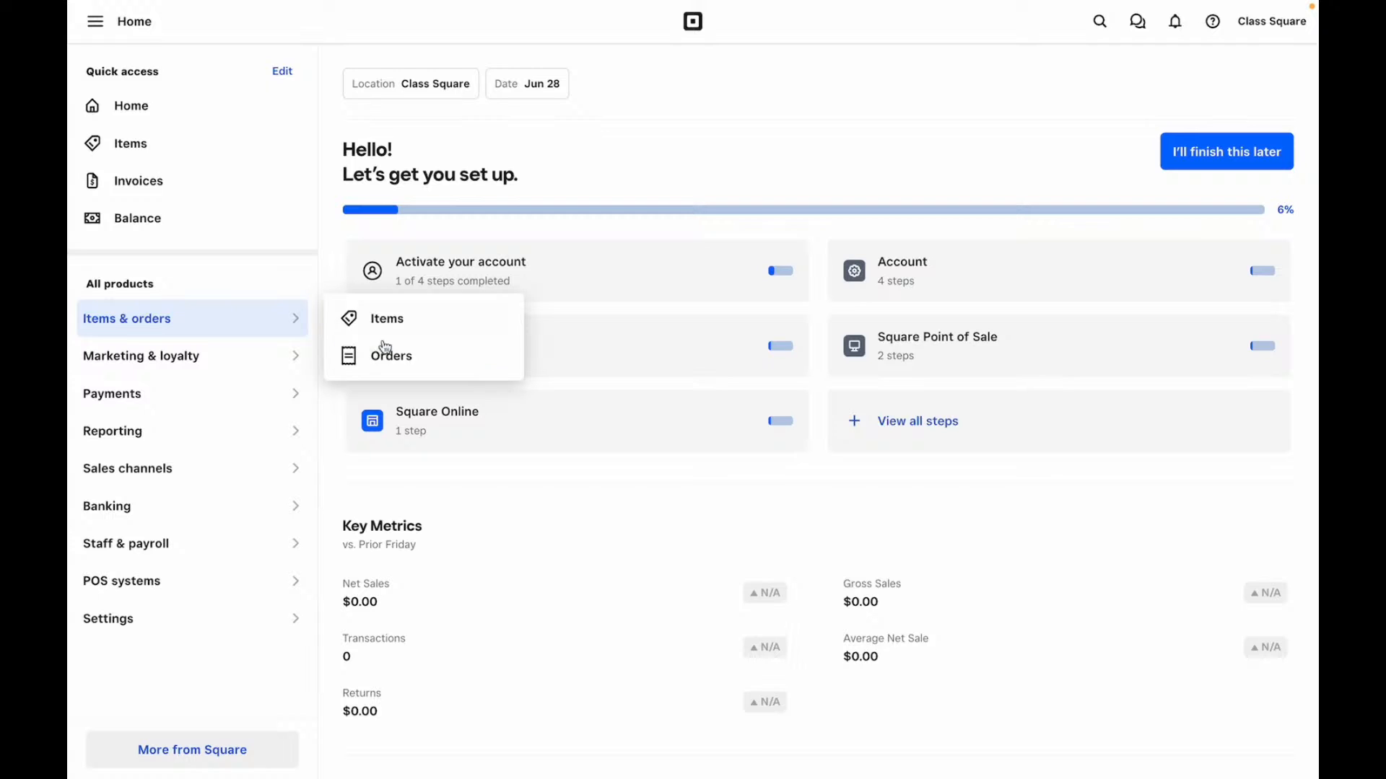
mouse_move(297, 362)
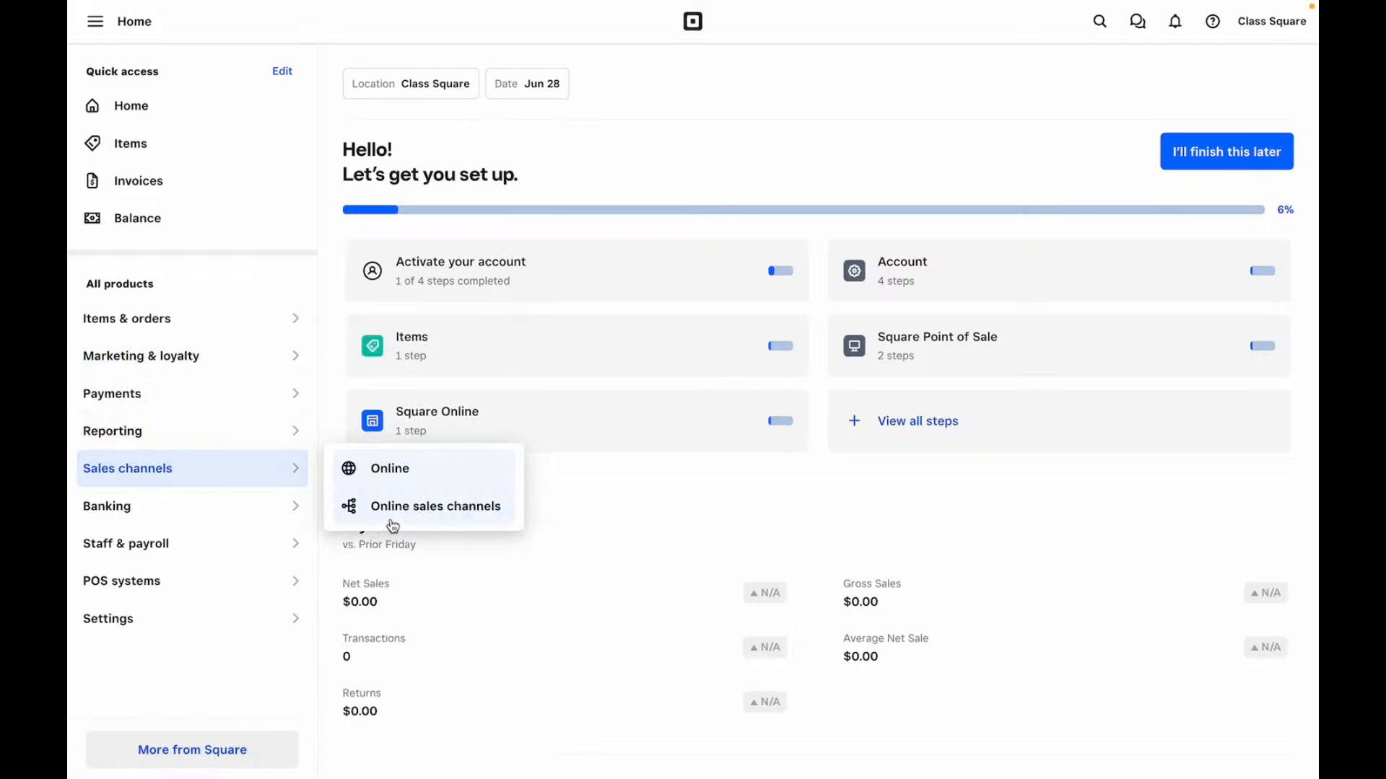
mouse_move(297, 511)
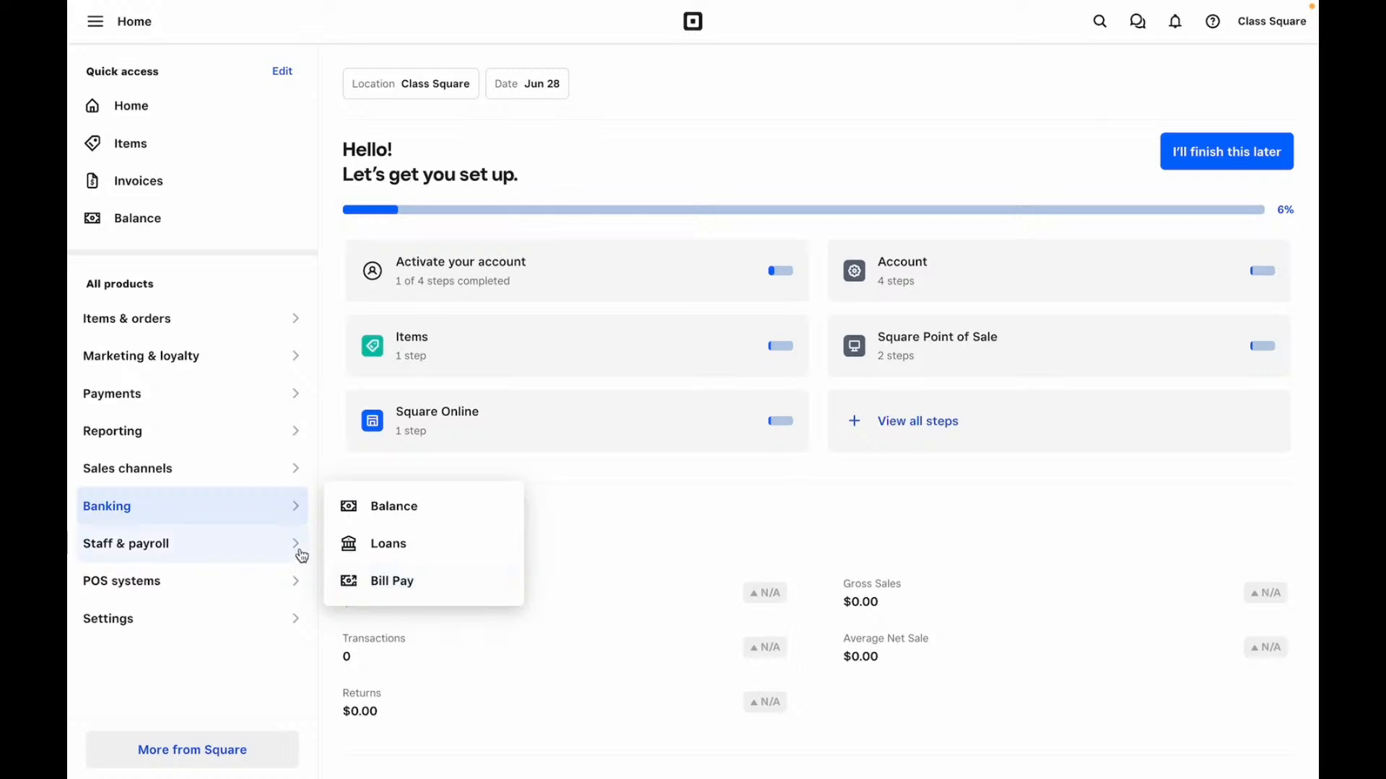
mouse_move(299, 556)
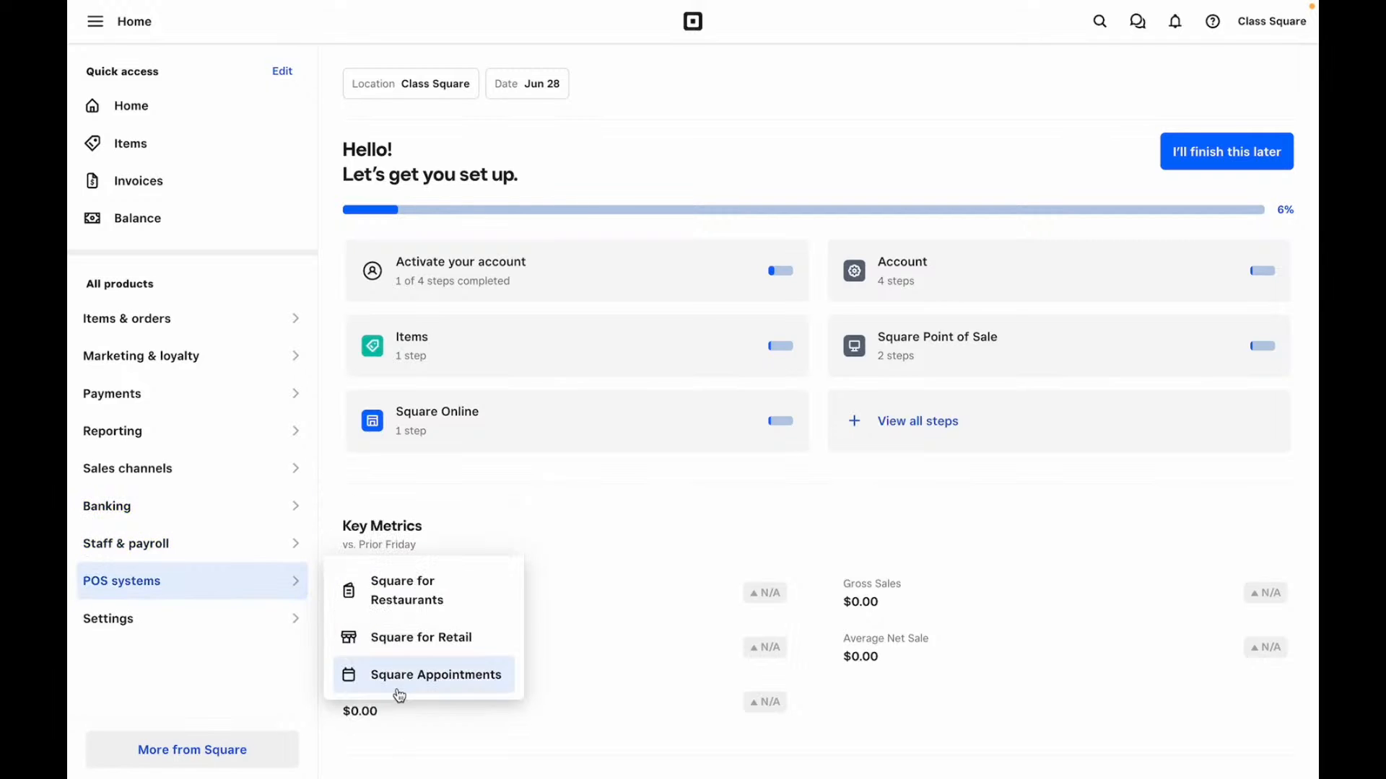
left_click(299, 622)
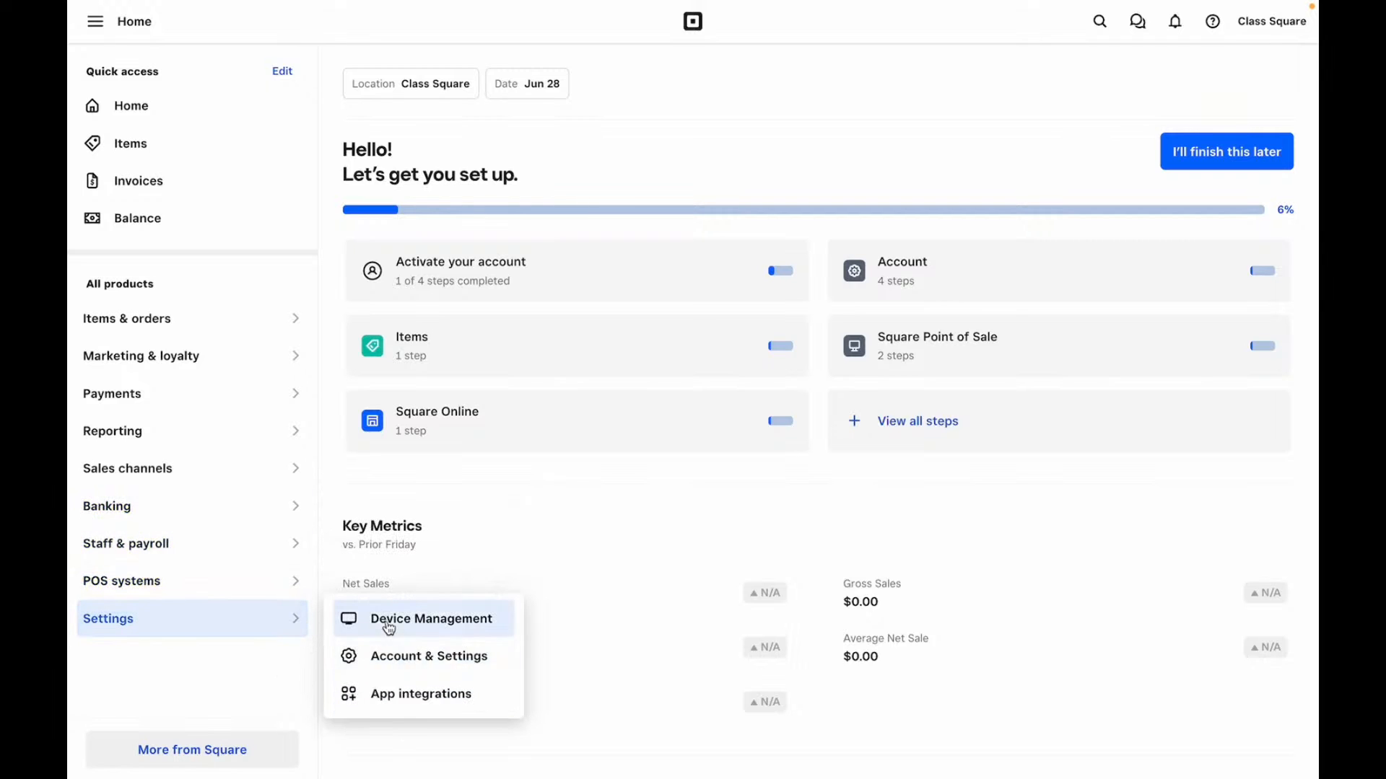
left_click(194, 698)
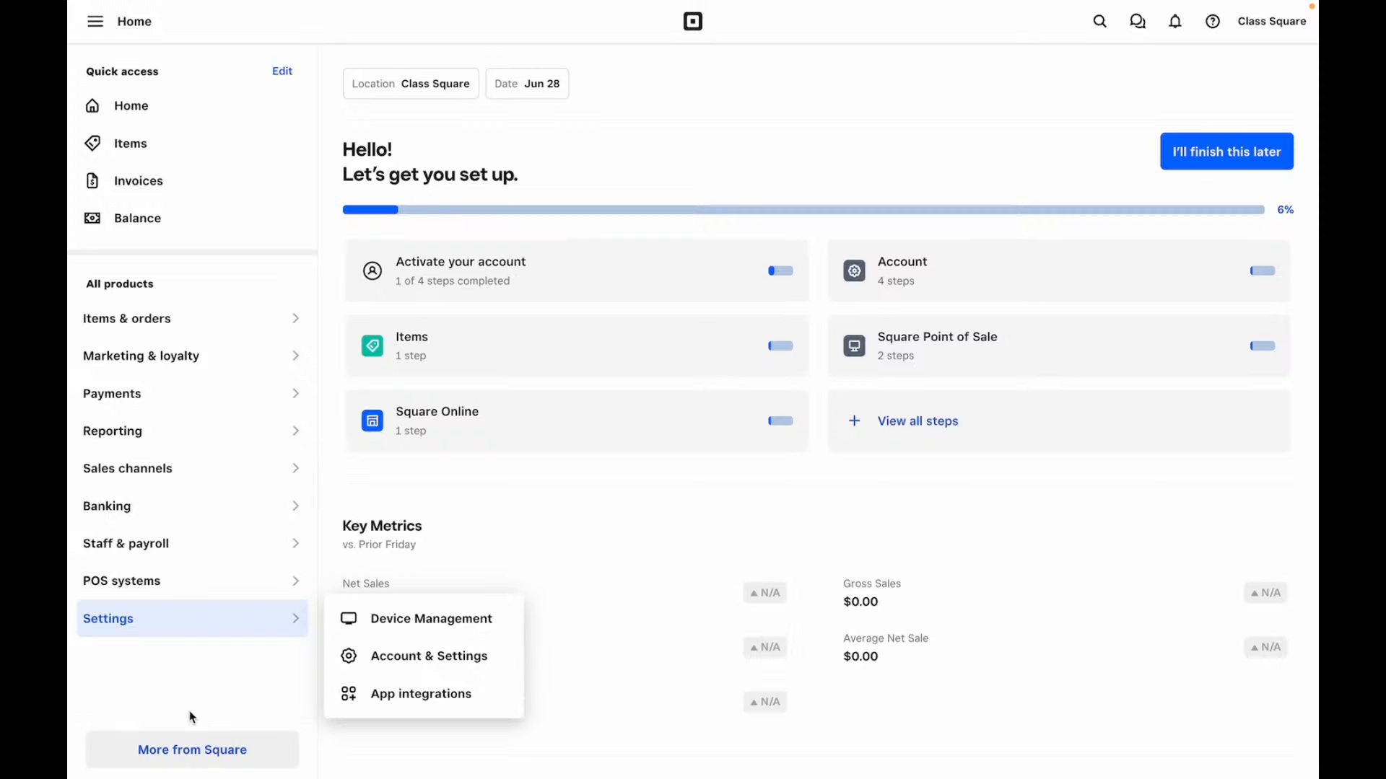
- Browse More from Square's recommended products, hardware like the $799 Square Register, and third-party apps
left_click(194, 754)
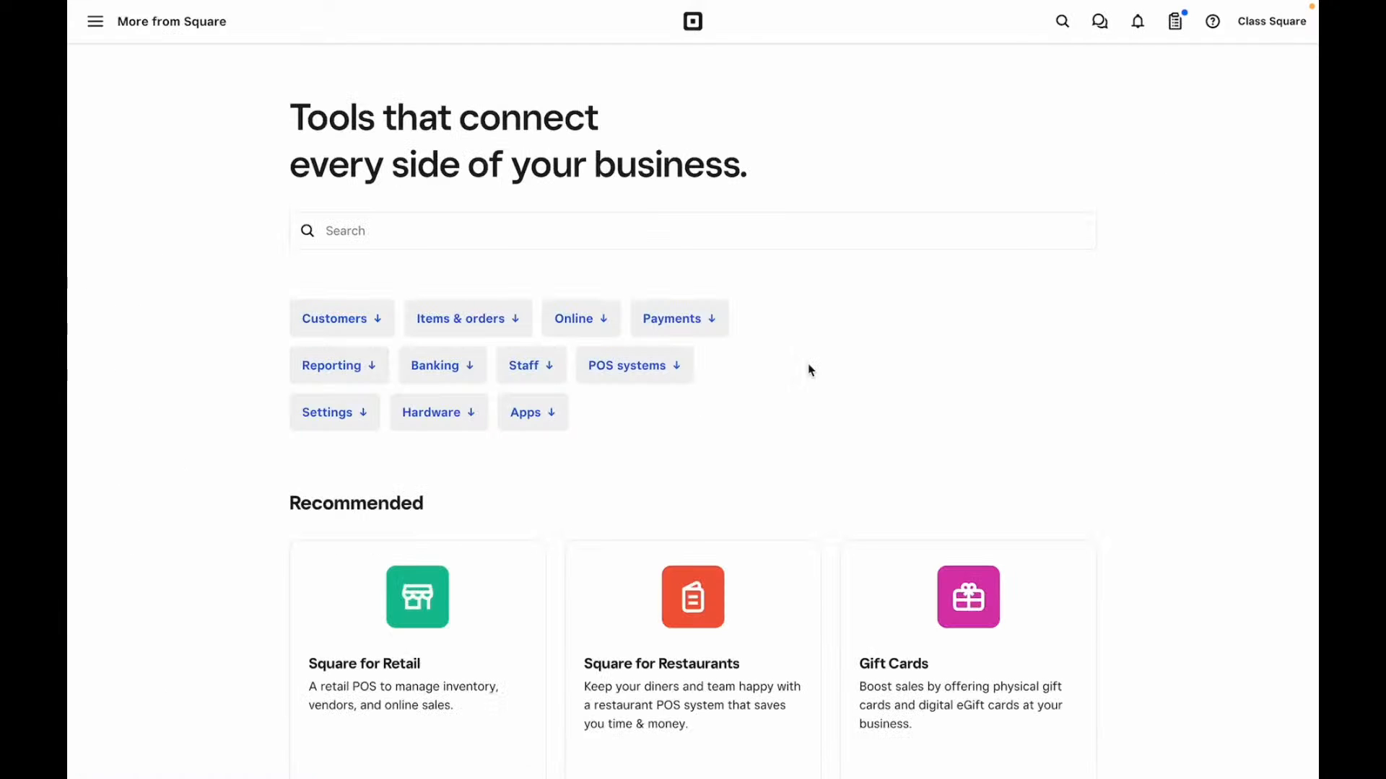
scroll(808, 370, "down", 10)
scroll(808, 371, "down", 14)
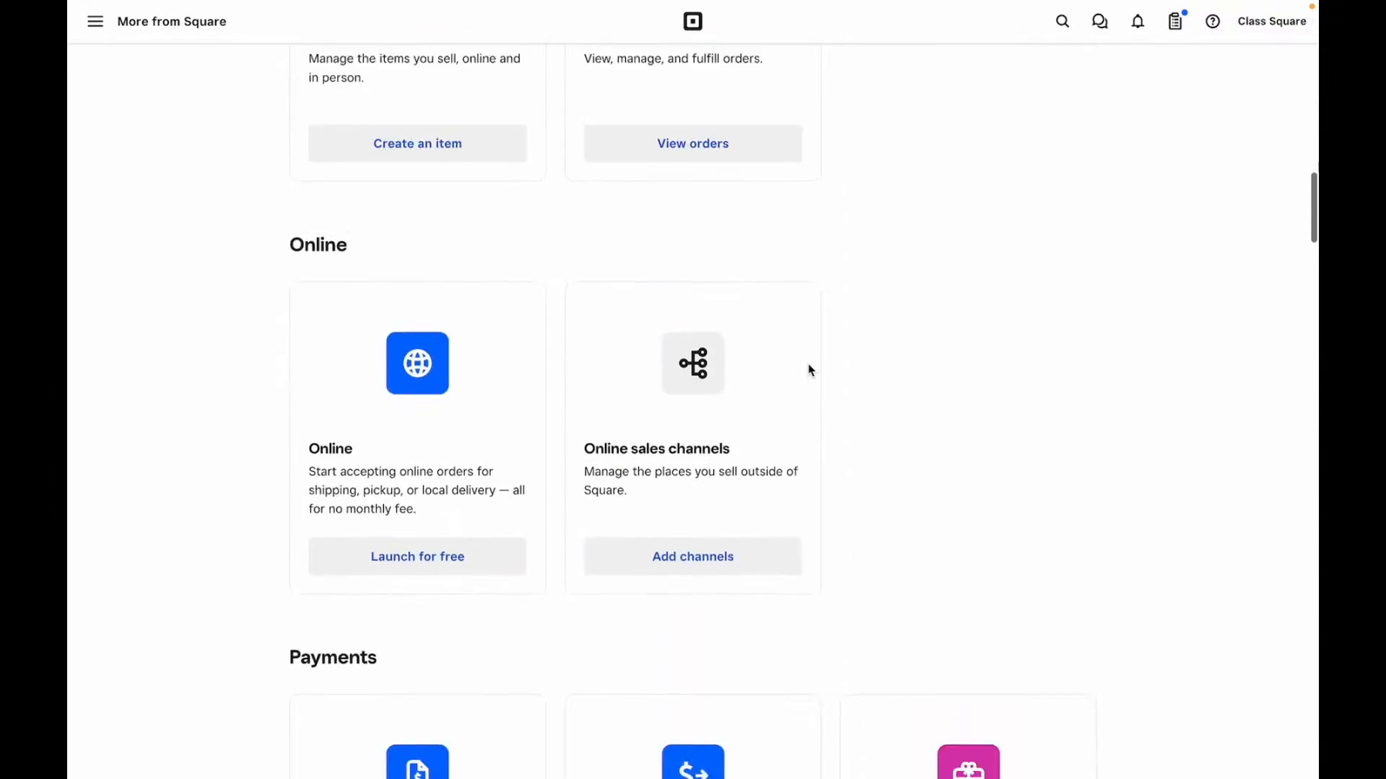
scroll(809, 370, "down", 17)
scroll(808, 370, "down", 17)
scroll(808, 371, "down", 10)
scroll(809, 370, "down", 11)
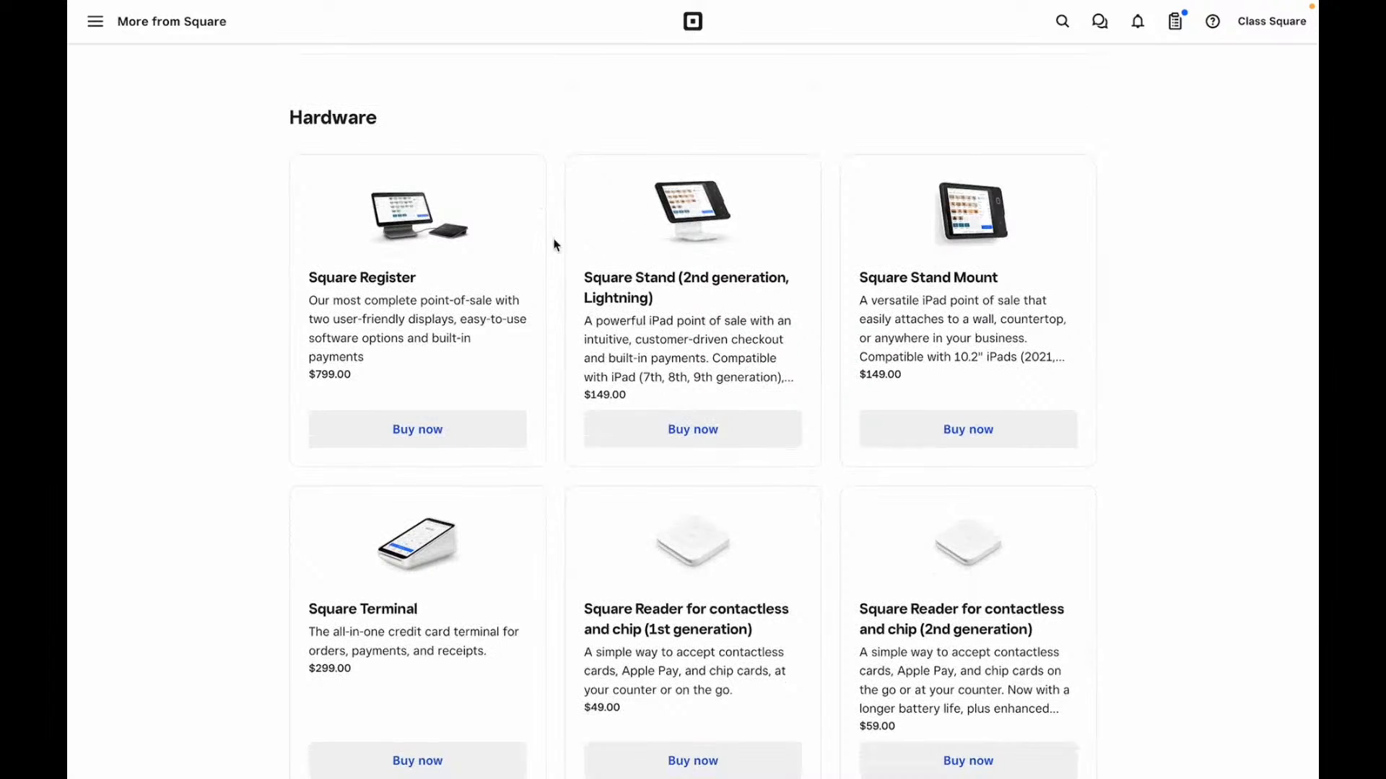
scroll(659, 337, "down", 3)
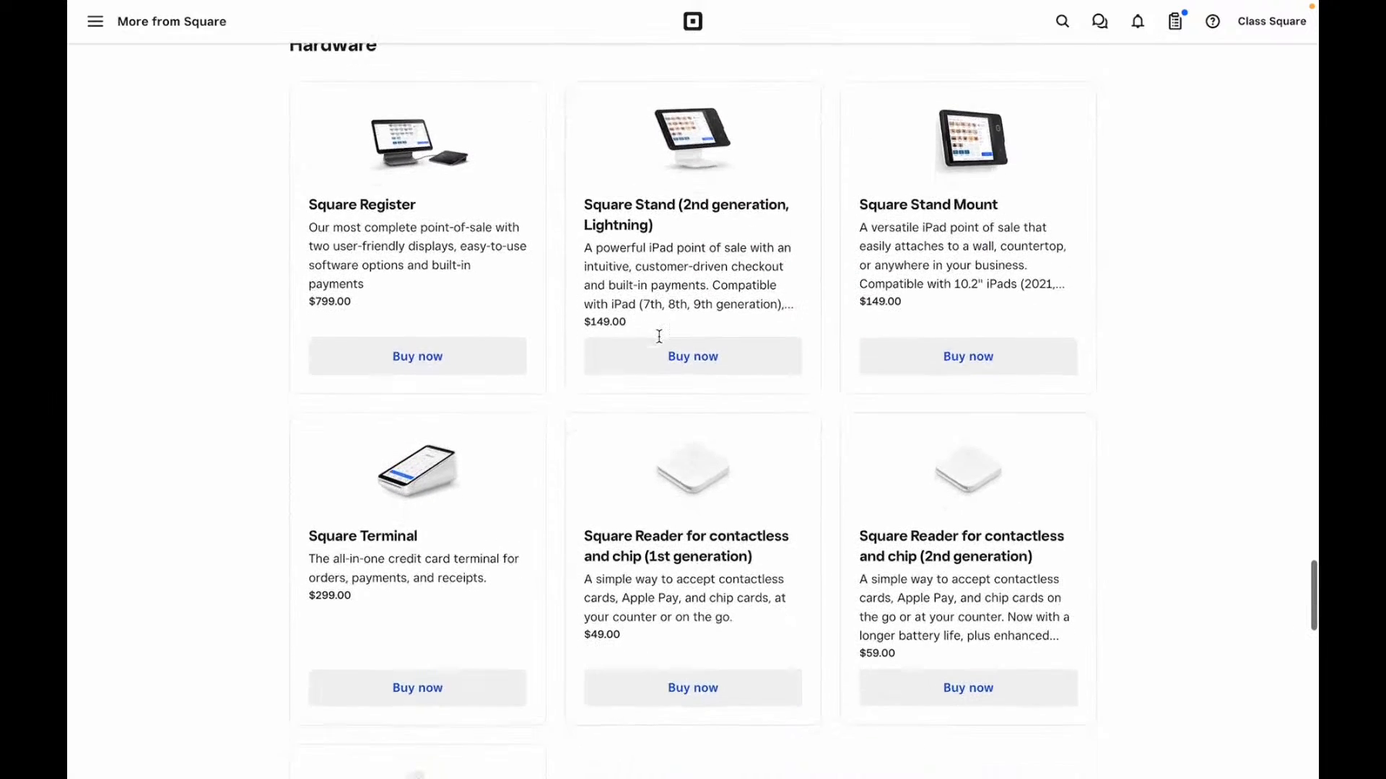
scroll(659, 338, "down", 3)
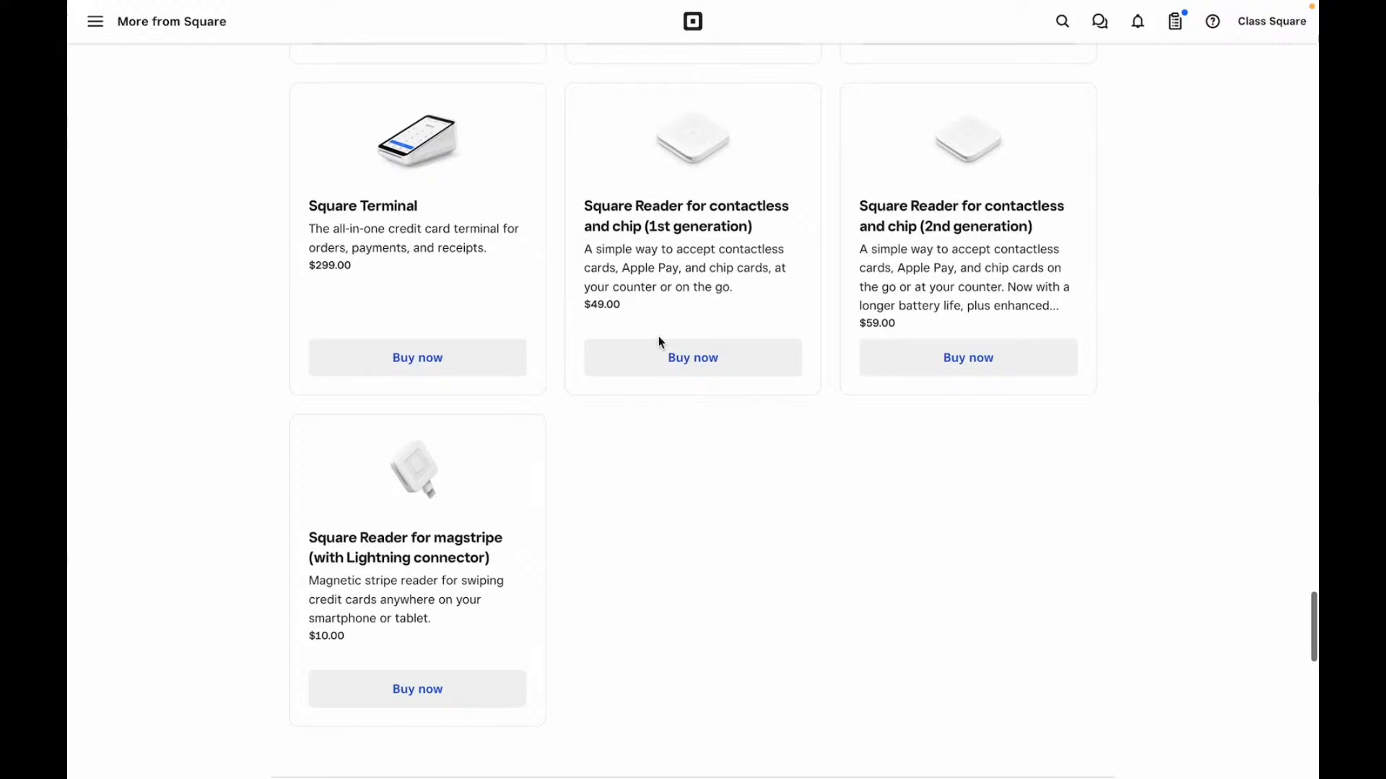
scroll(658, 340, "up", 5)
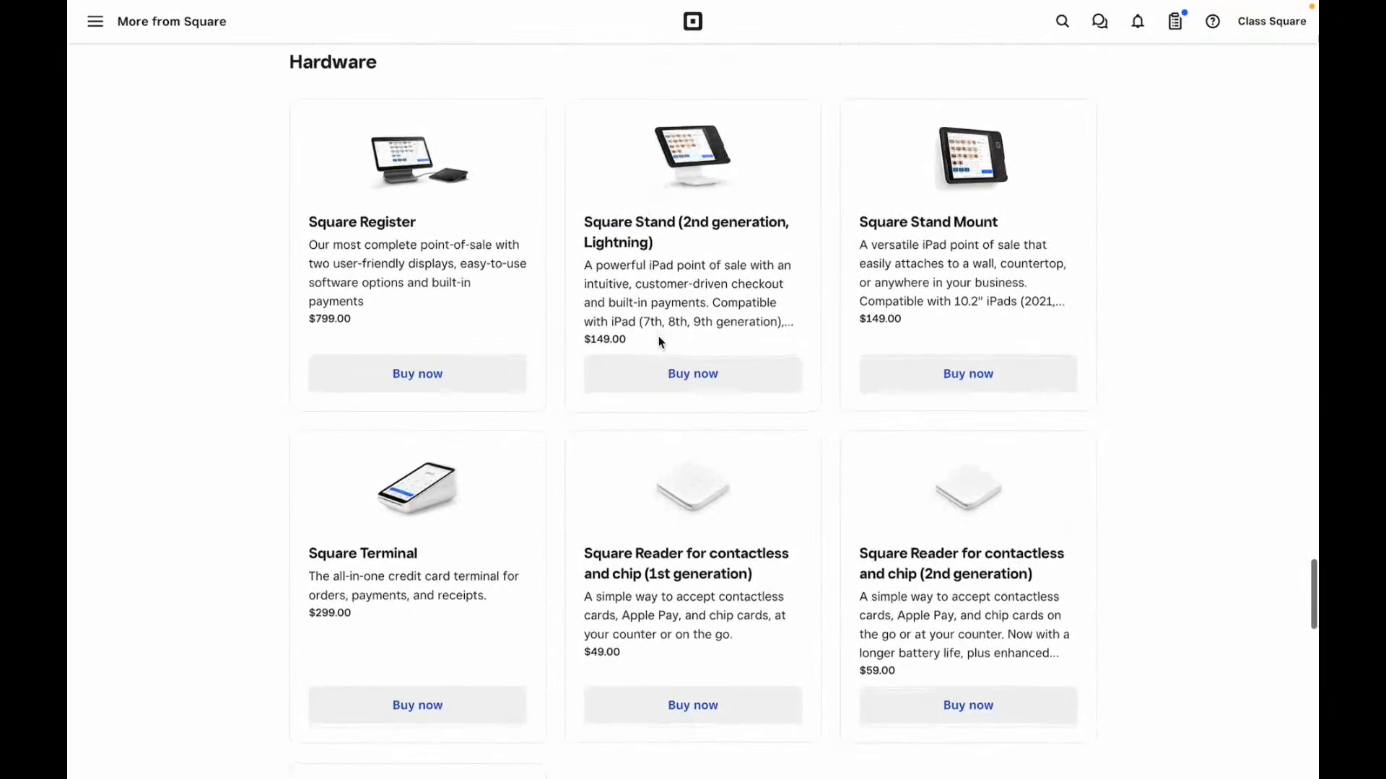
scroll(658, 342, "down", 15)
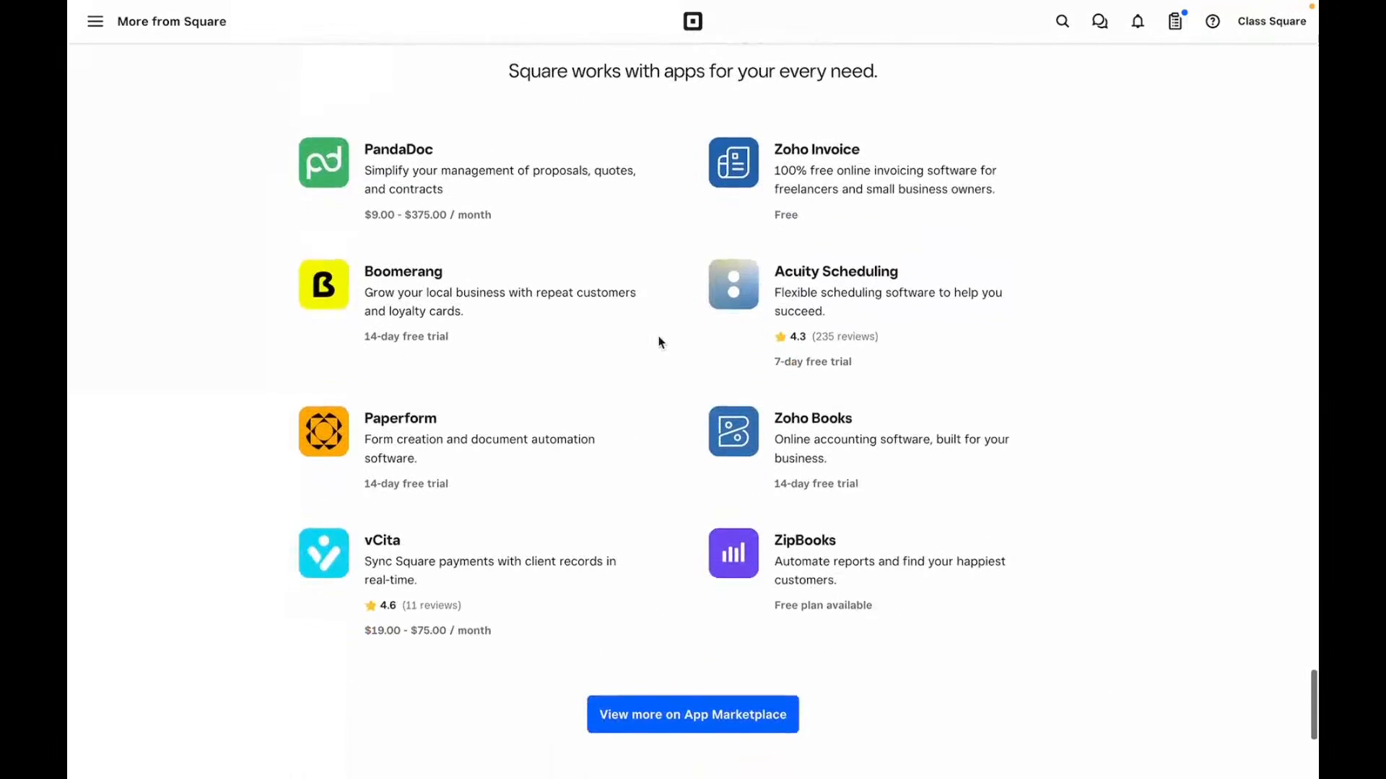
scroll(658, 342, "up", 2)
scroll(698, 287, "down", 1)
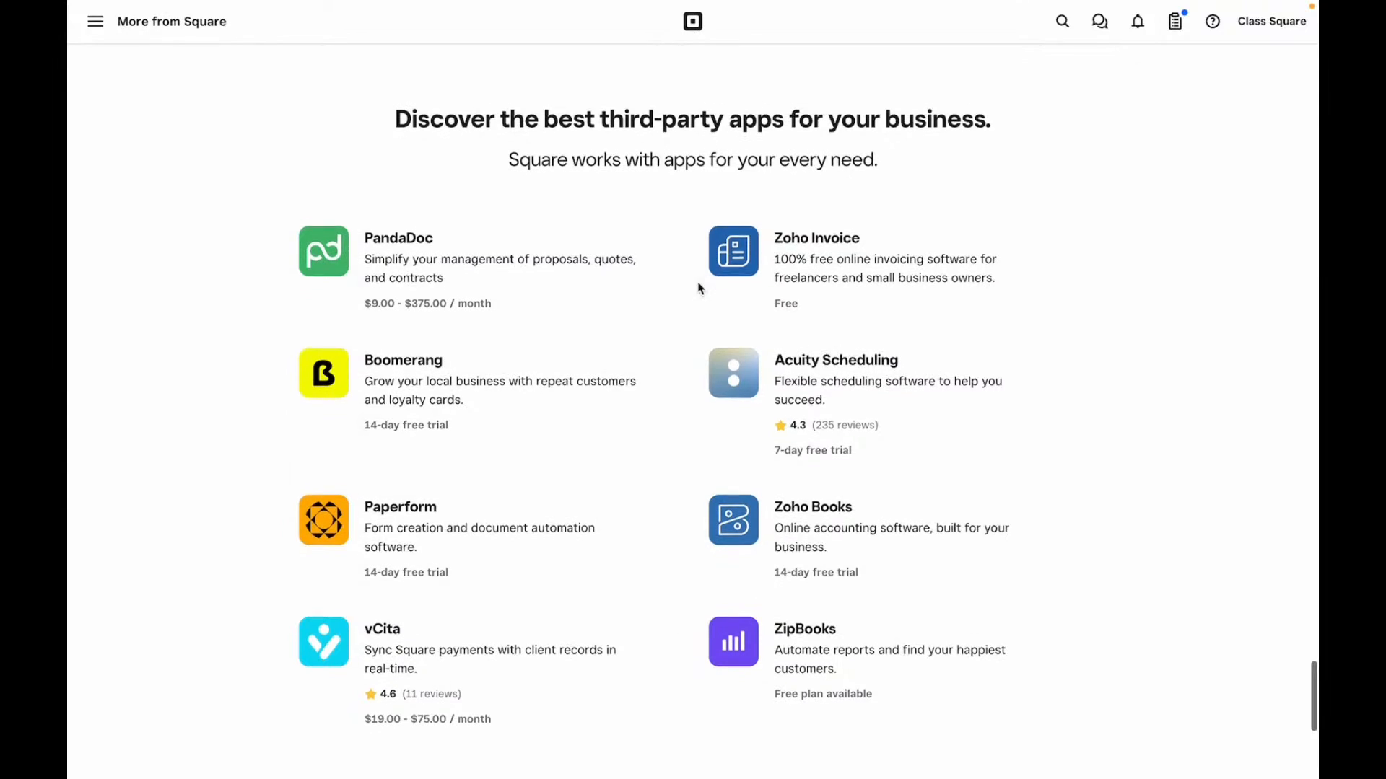
scroll(698, 287, "down", 6)
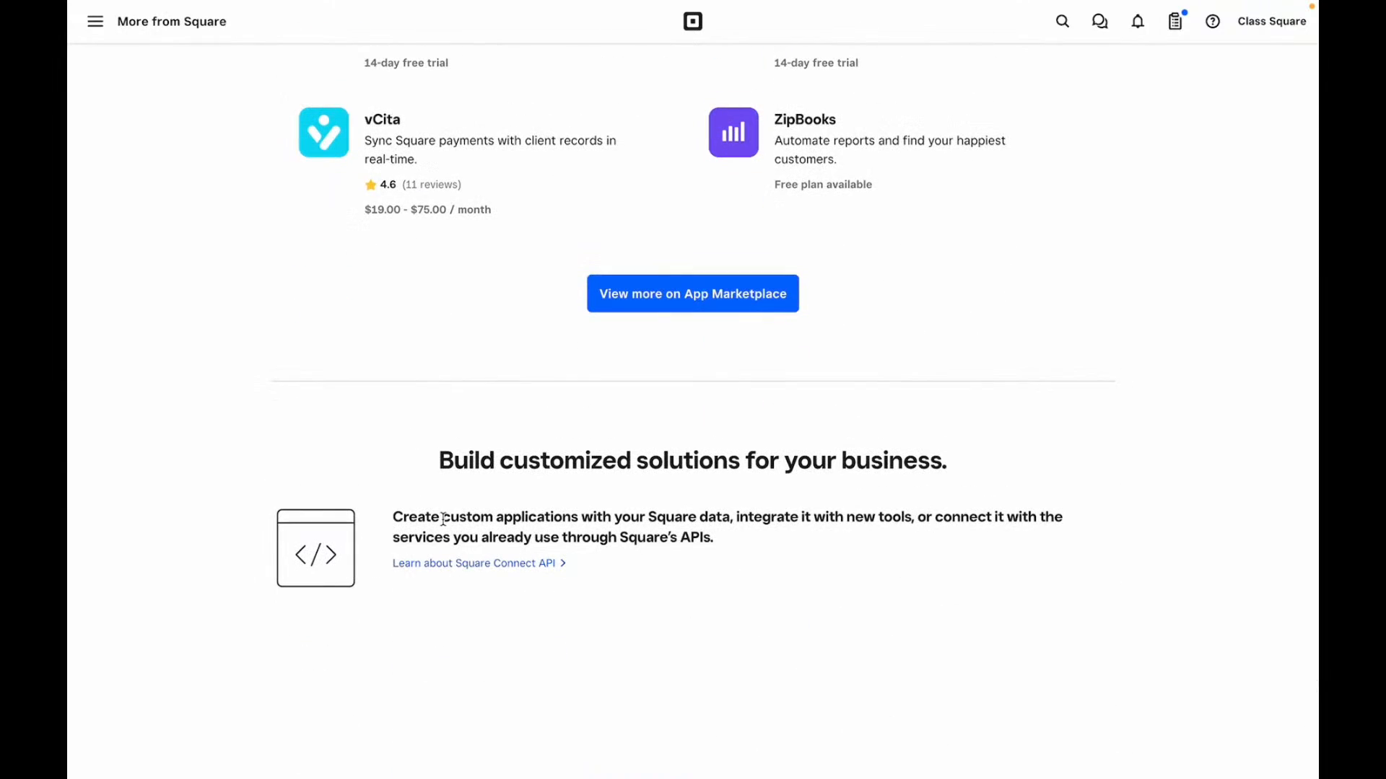
scroll(443, 518, "up", 20)
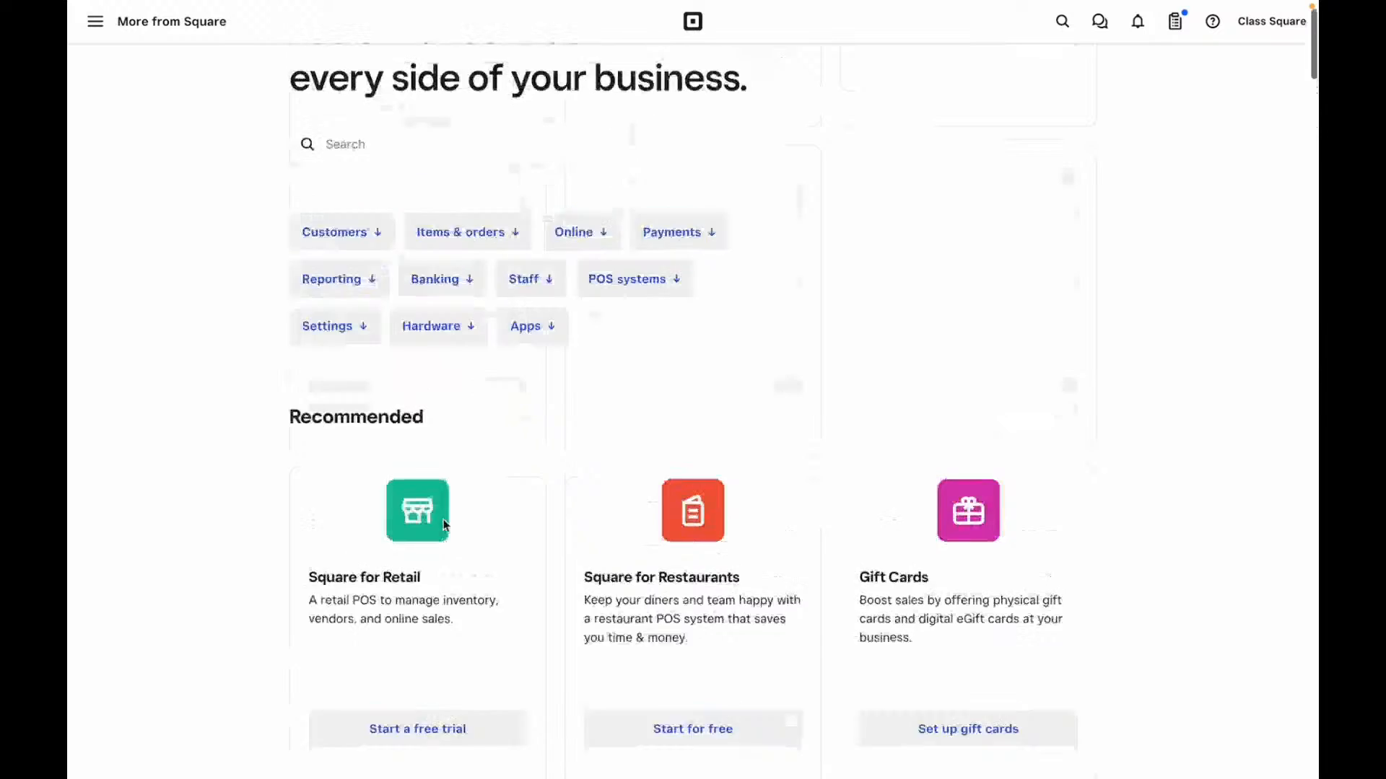
left_click(94, 21)
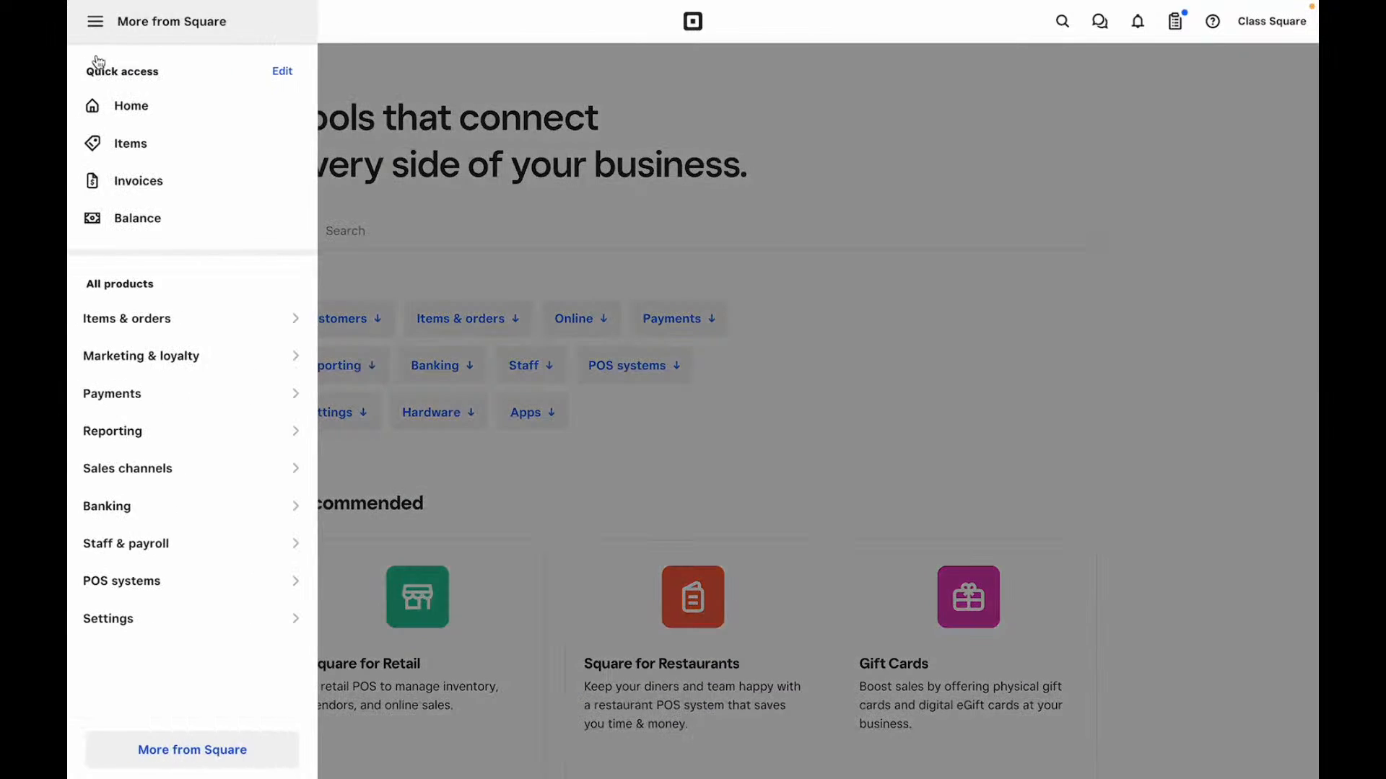
- View the Transfers settings via Activate your account's Schedule Transfers, then return to Home
left_click(118, 112)
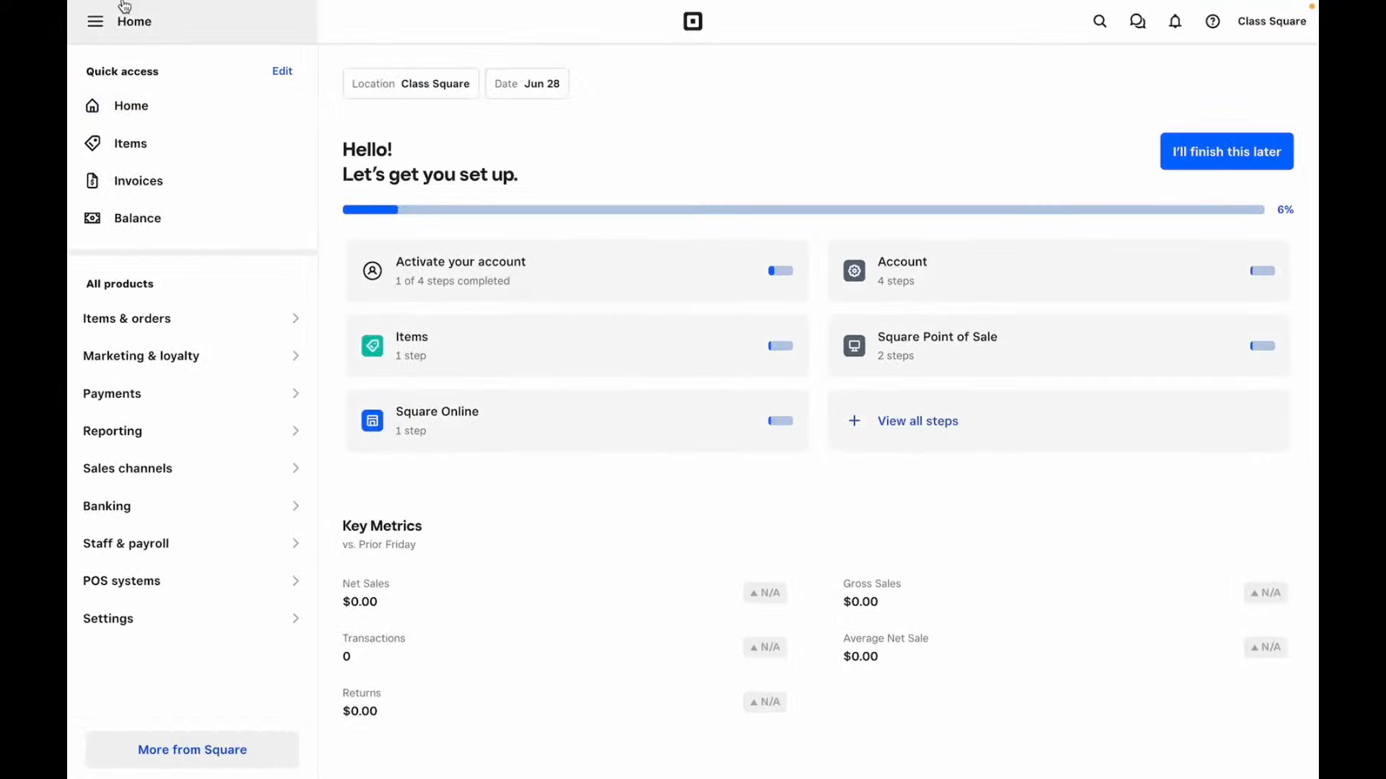
left_click(562, 272)
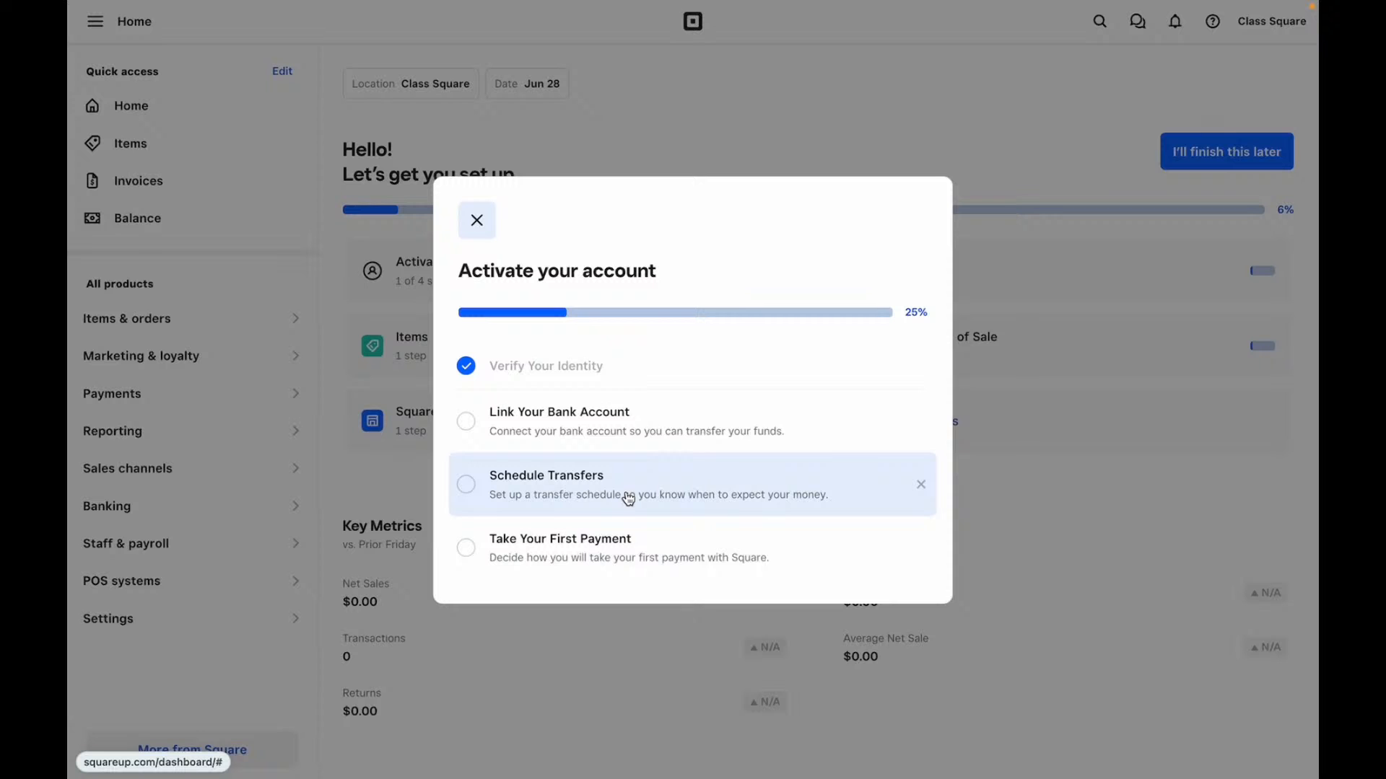
left_click(627, 497)
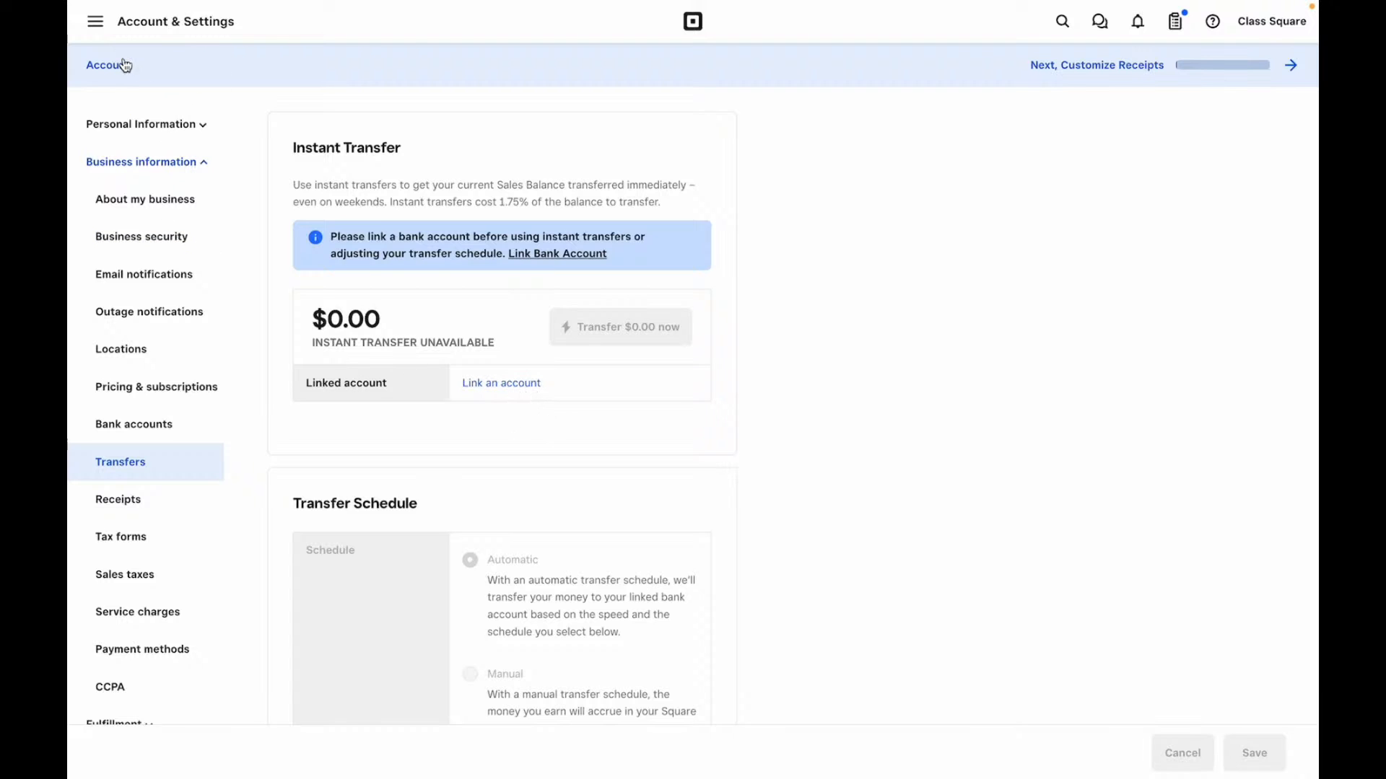
left_click(116, 36)
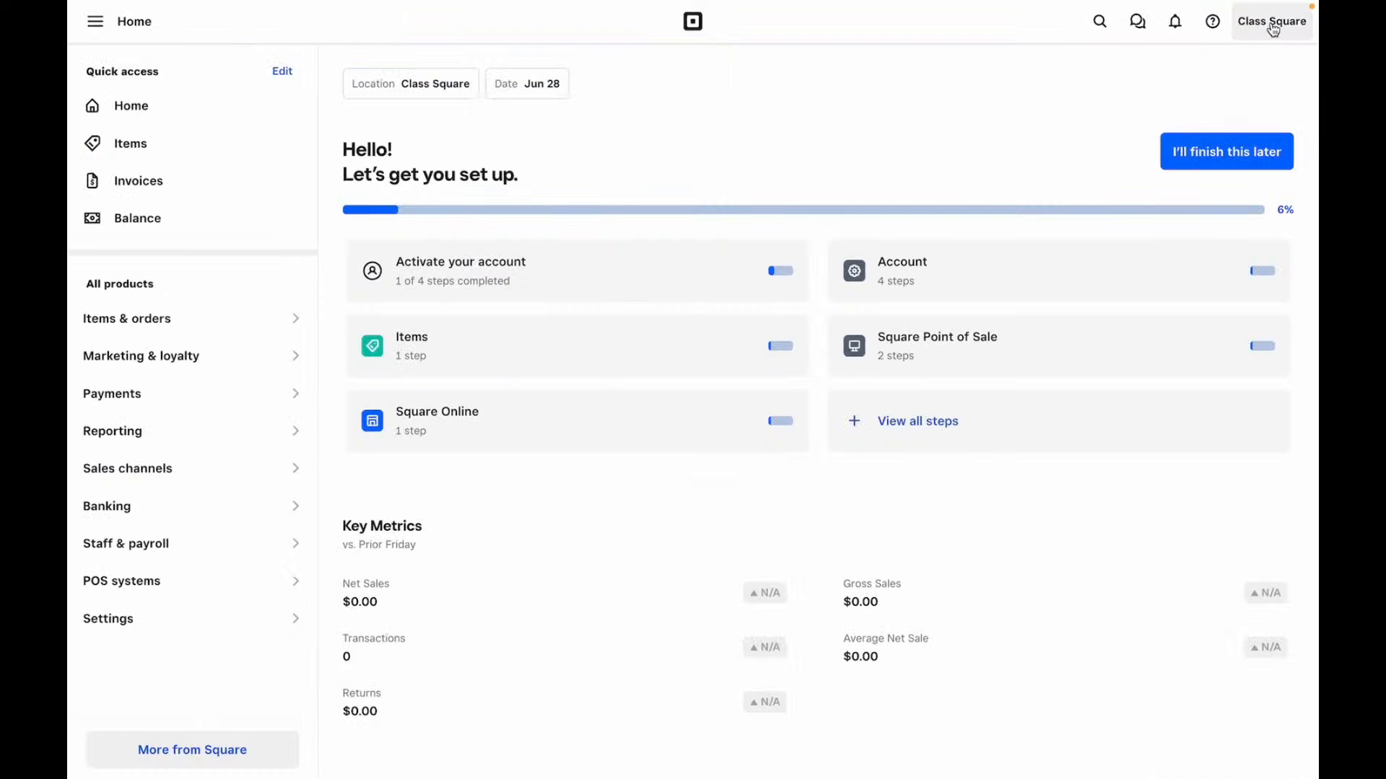
- Go to Messages and start composing a new message
left_click(1099, 23)
left_click(1082, 21)
left_click(1137, 21)
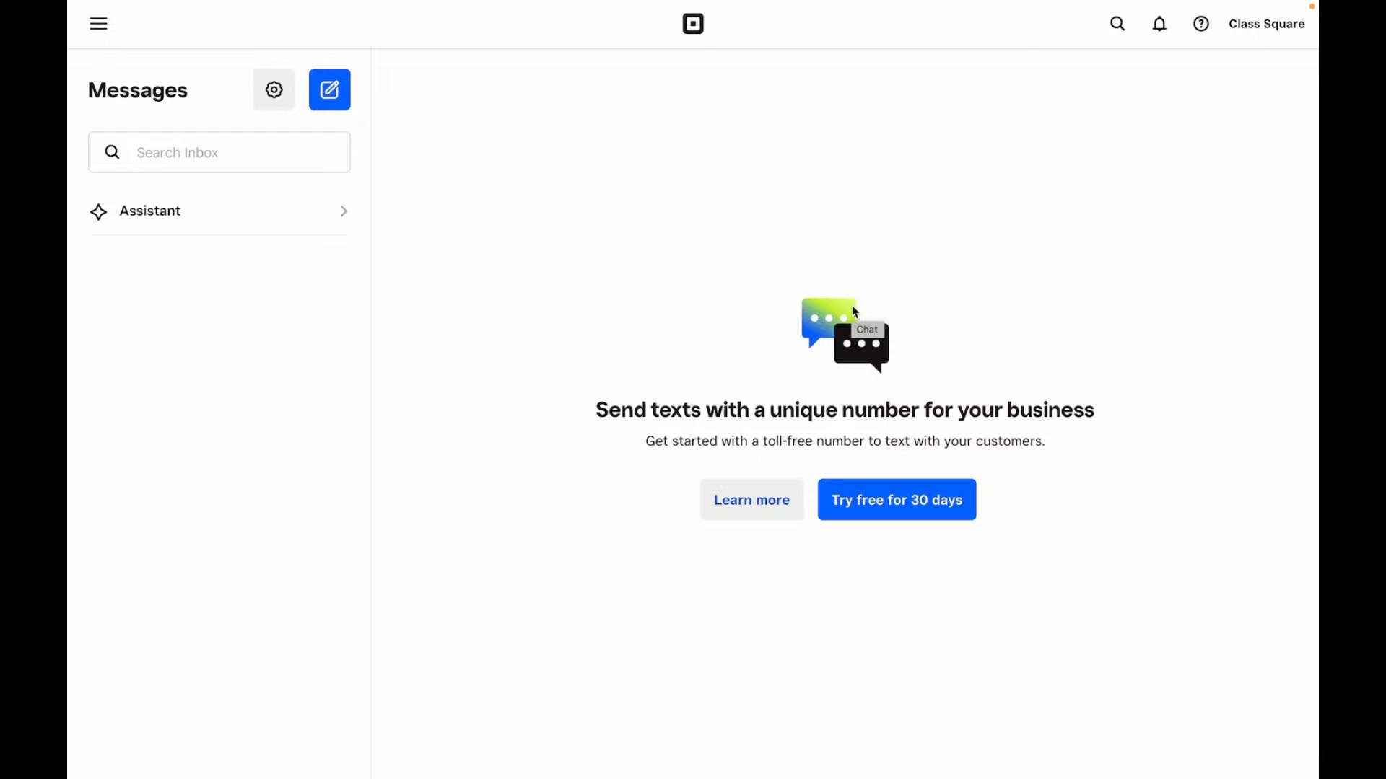
left_click(330, 89)
- Check the list of senders in the From field, then bring up the Messages settings
left_click(1225, 105)
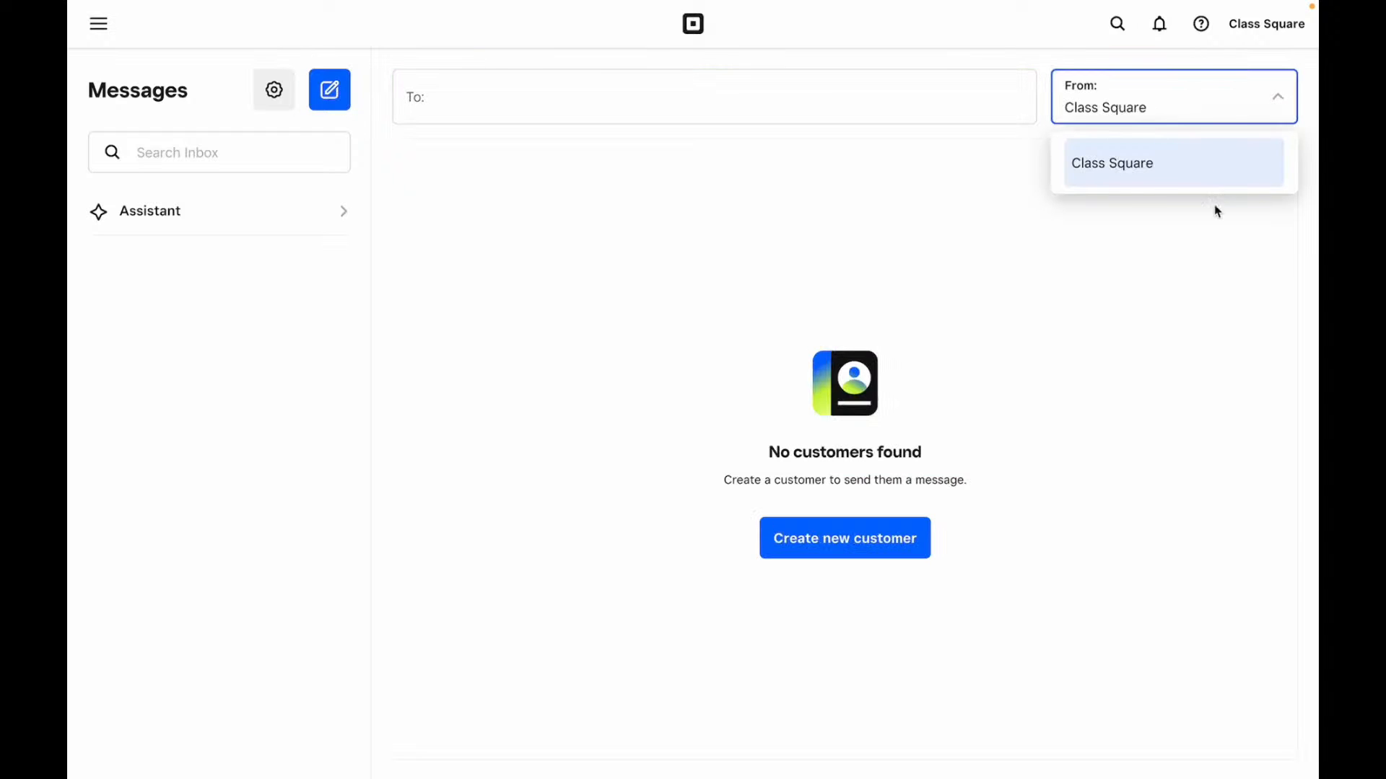
left_click(1145, 107)
left_click(280, 85)
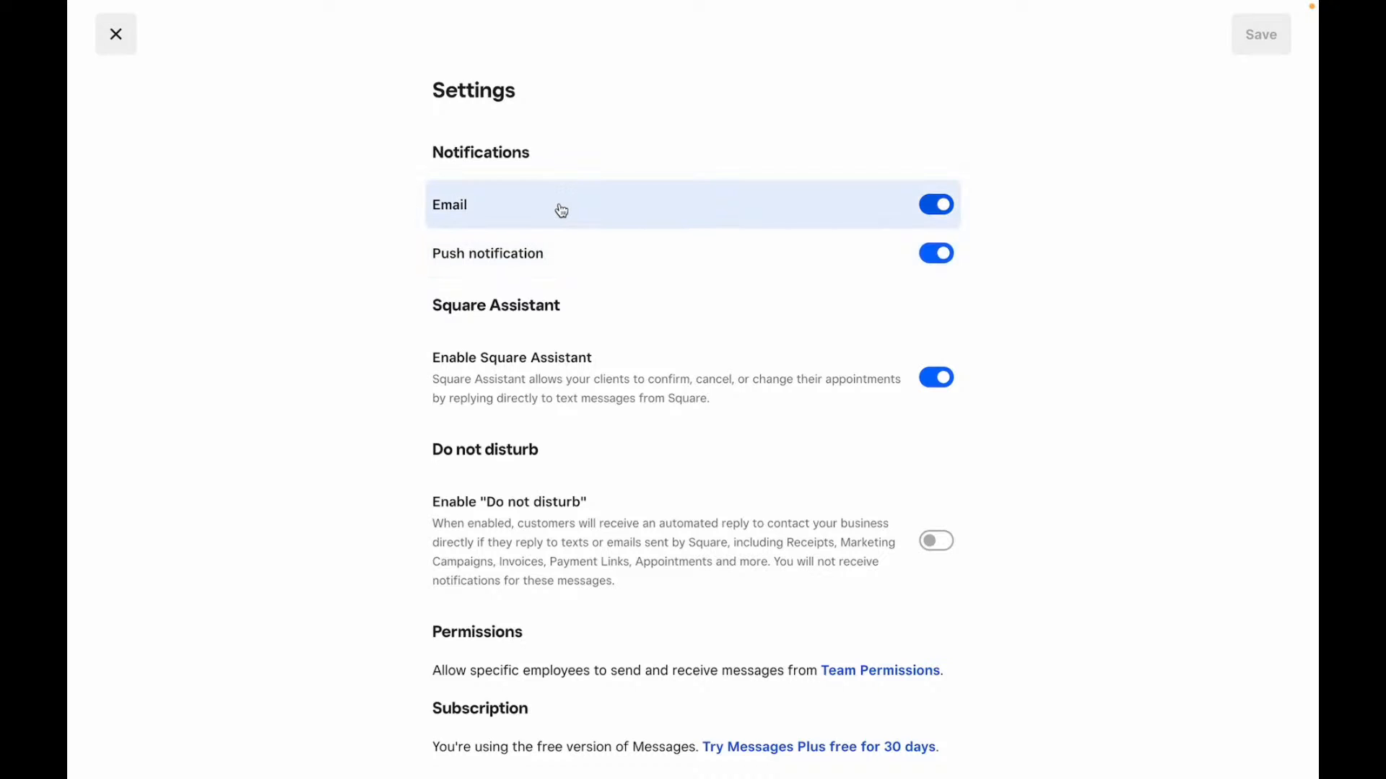
- Cancel turning on Do not disturb, leaving it off, and close the Messages settings
scroll(562, 211, "down", 1)
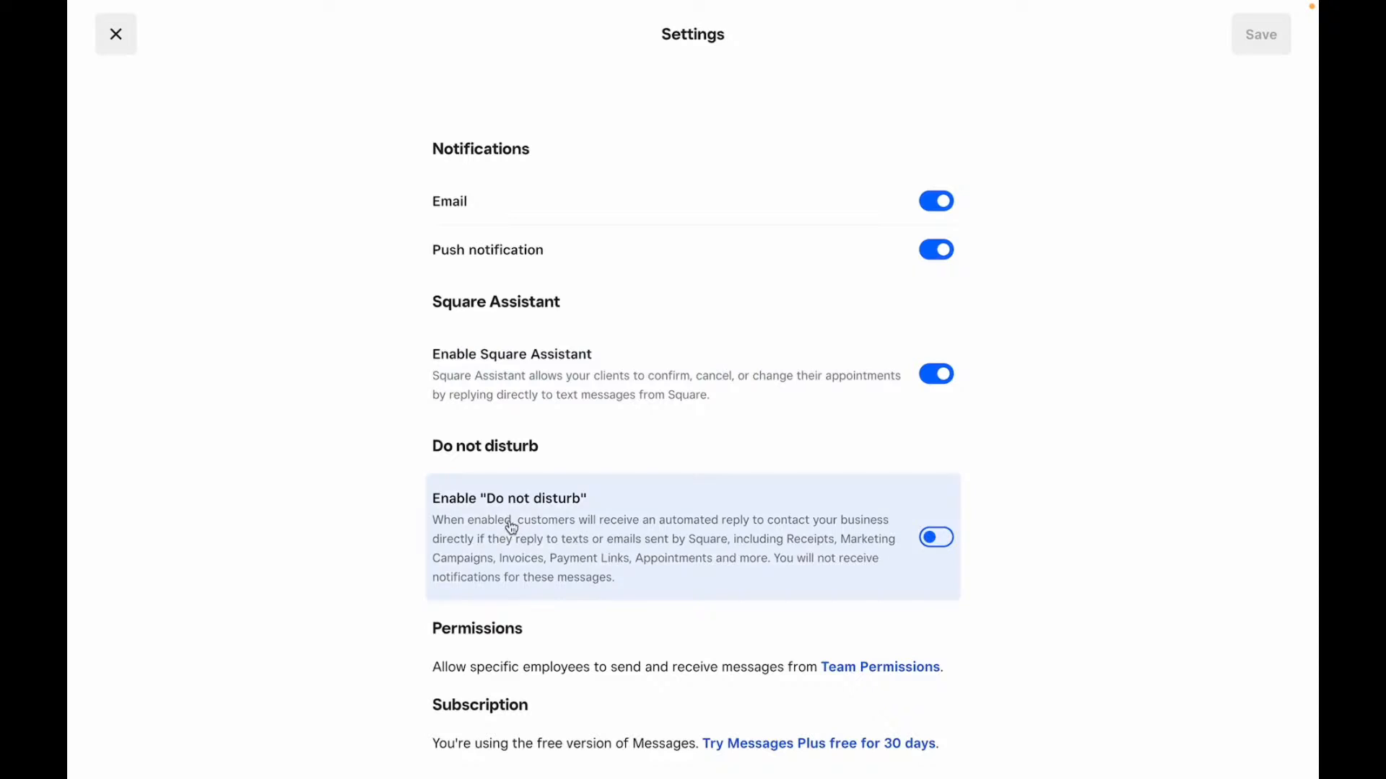
left_click(931, 541)
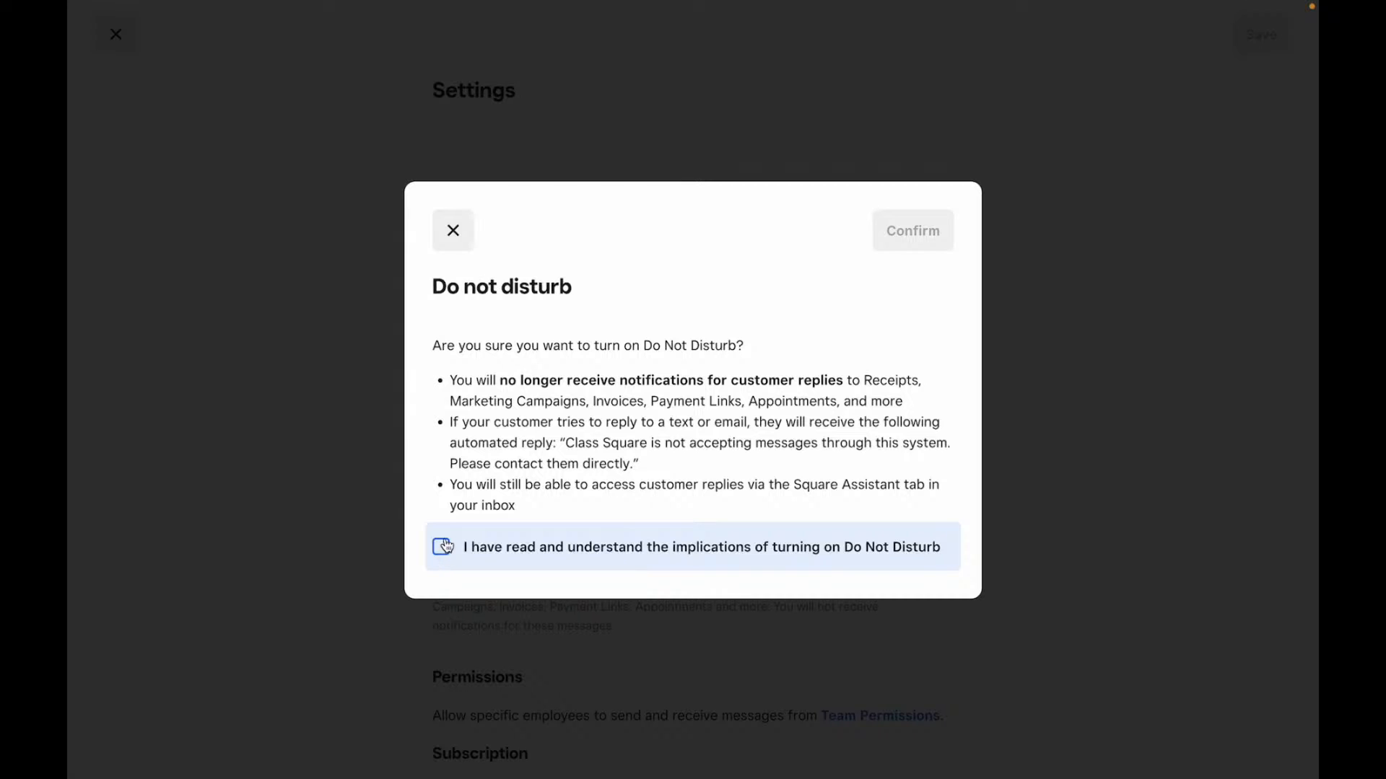
left_click(452, 230)
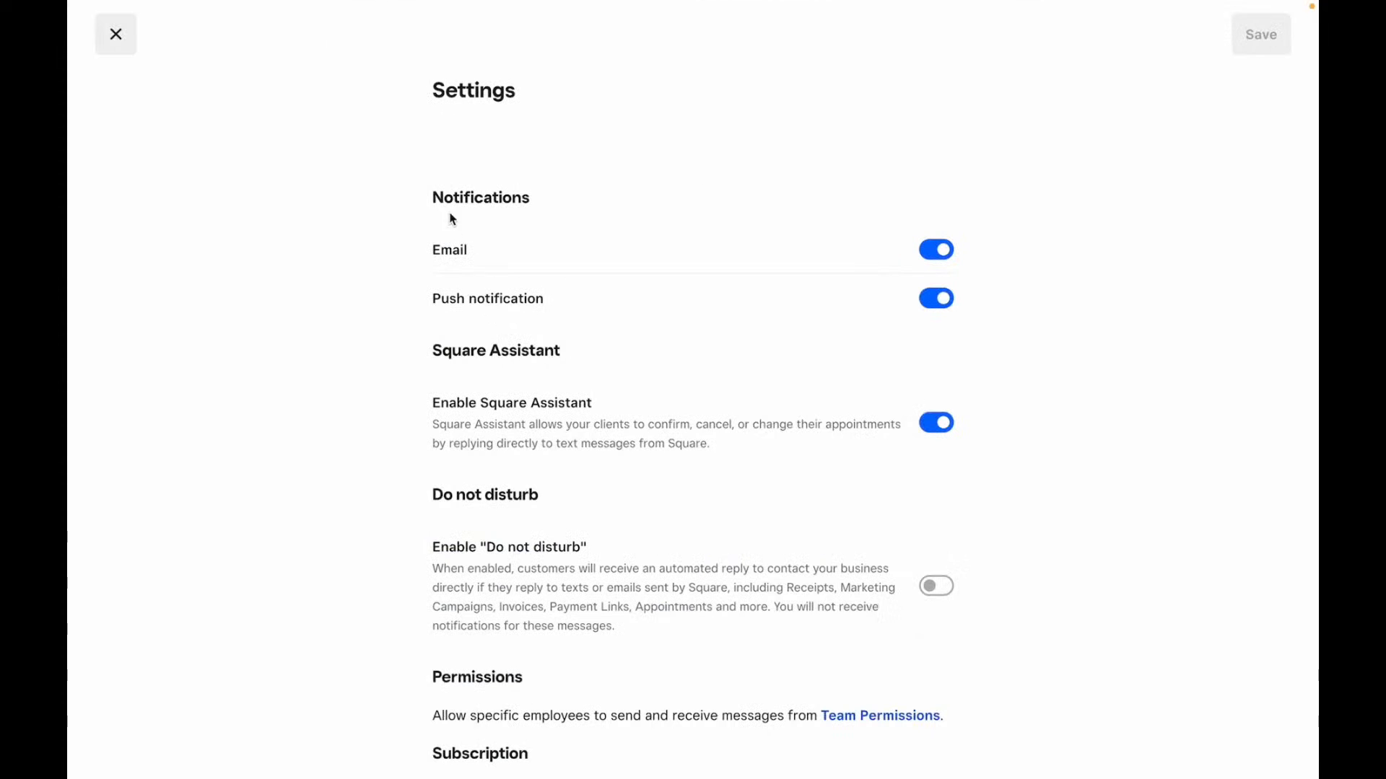
scroll(452, 229, "down", 1)
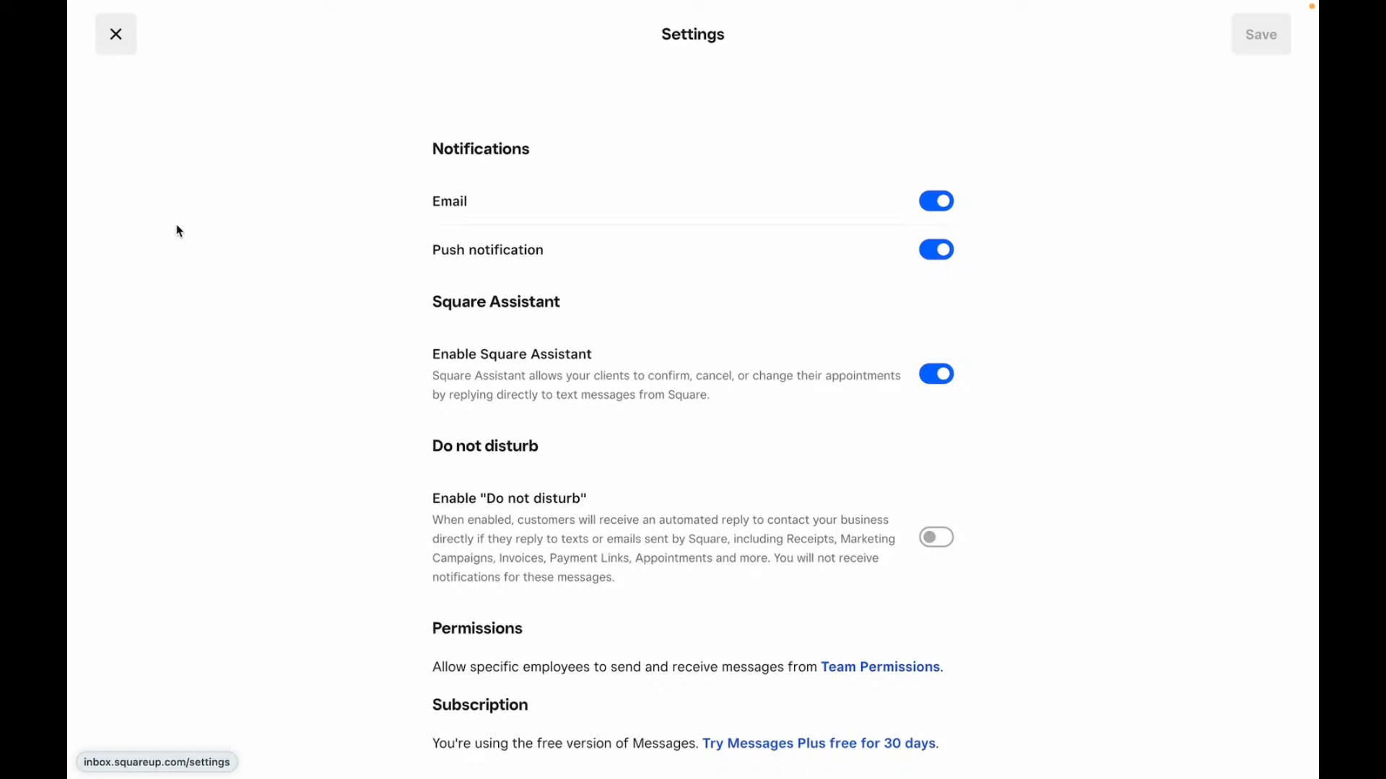
left_click(112, 32)
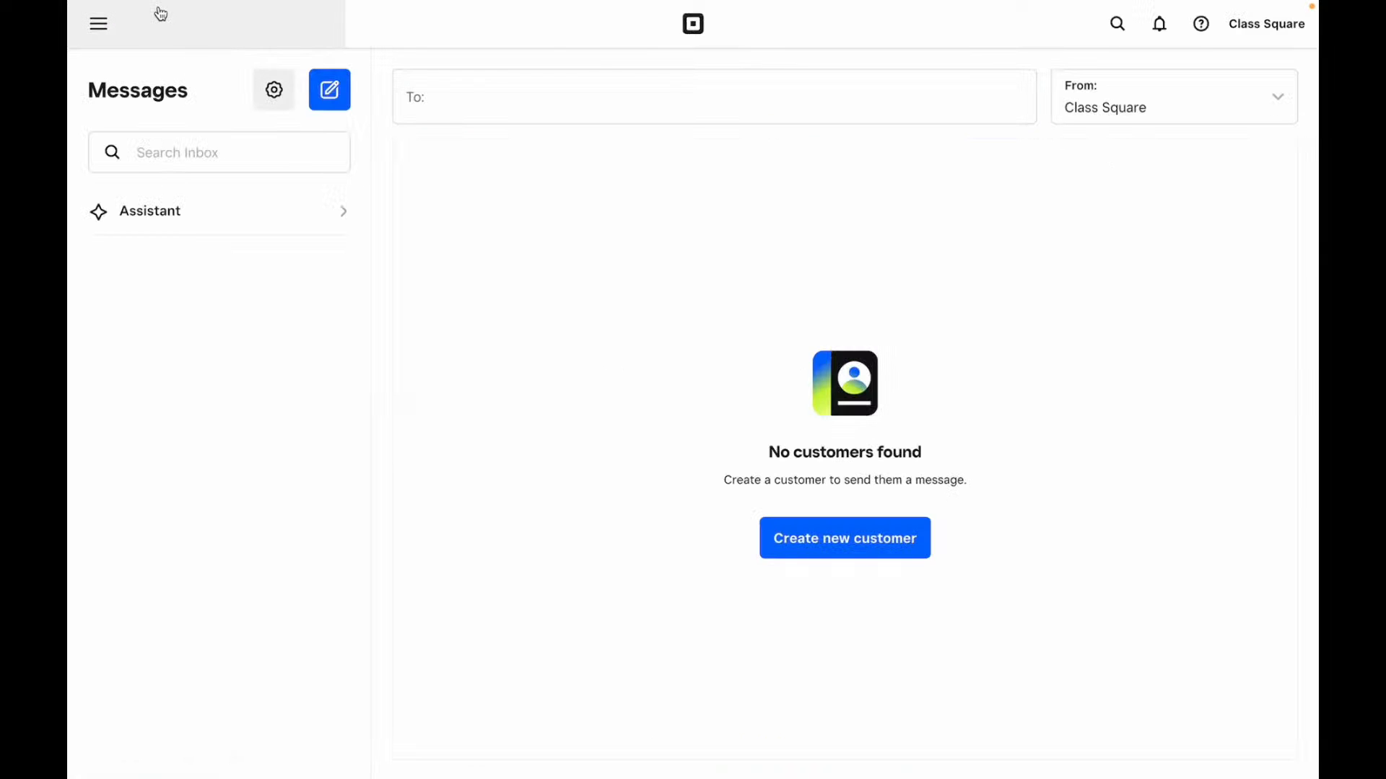
- Go back to Home and glance at the bell notifications
left_click(106, 29)
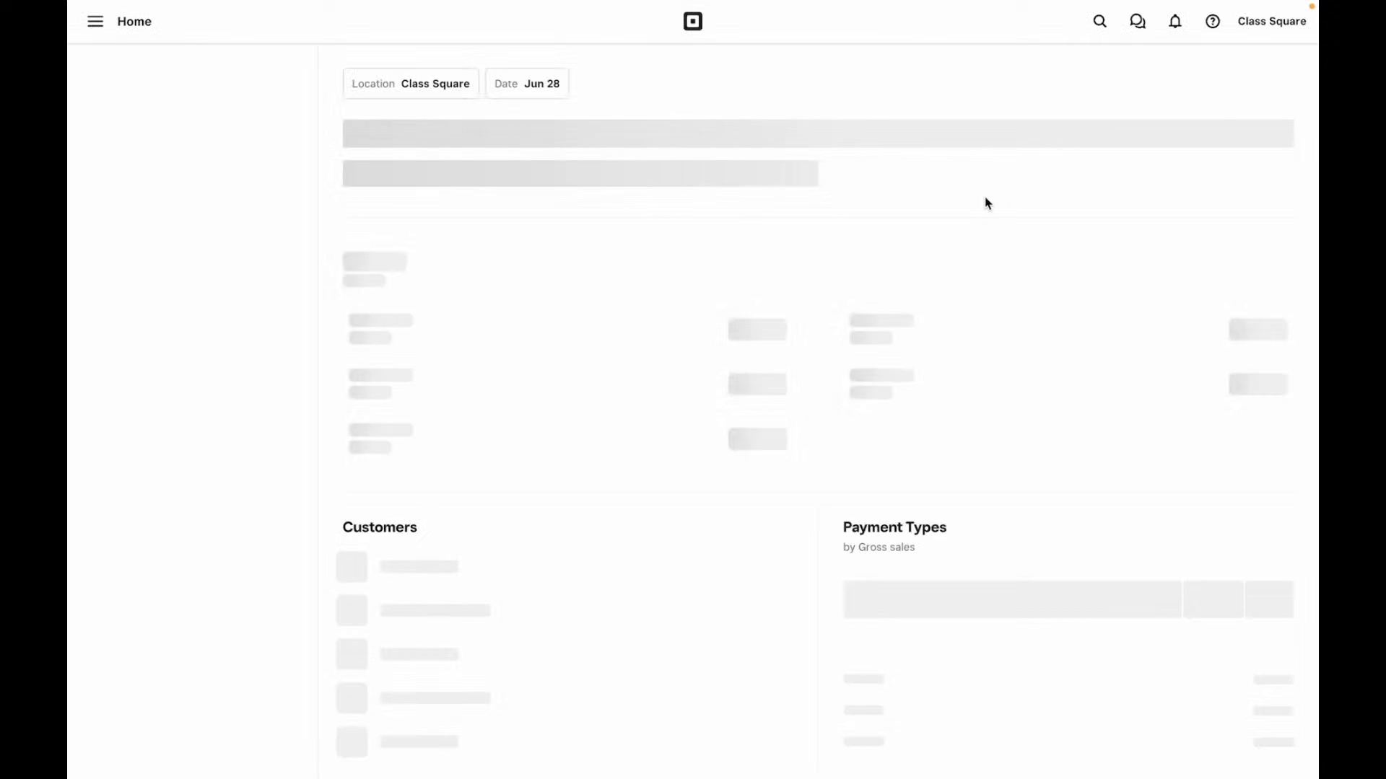
left_click(1175, 29)
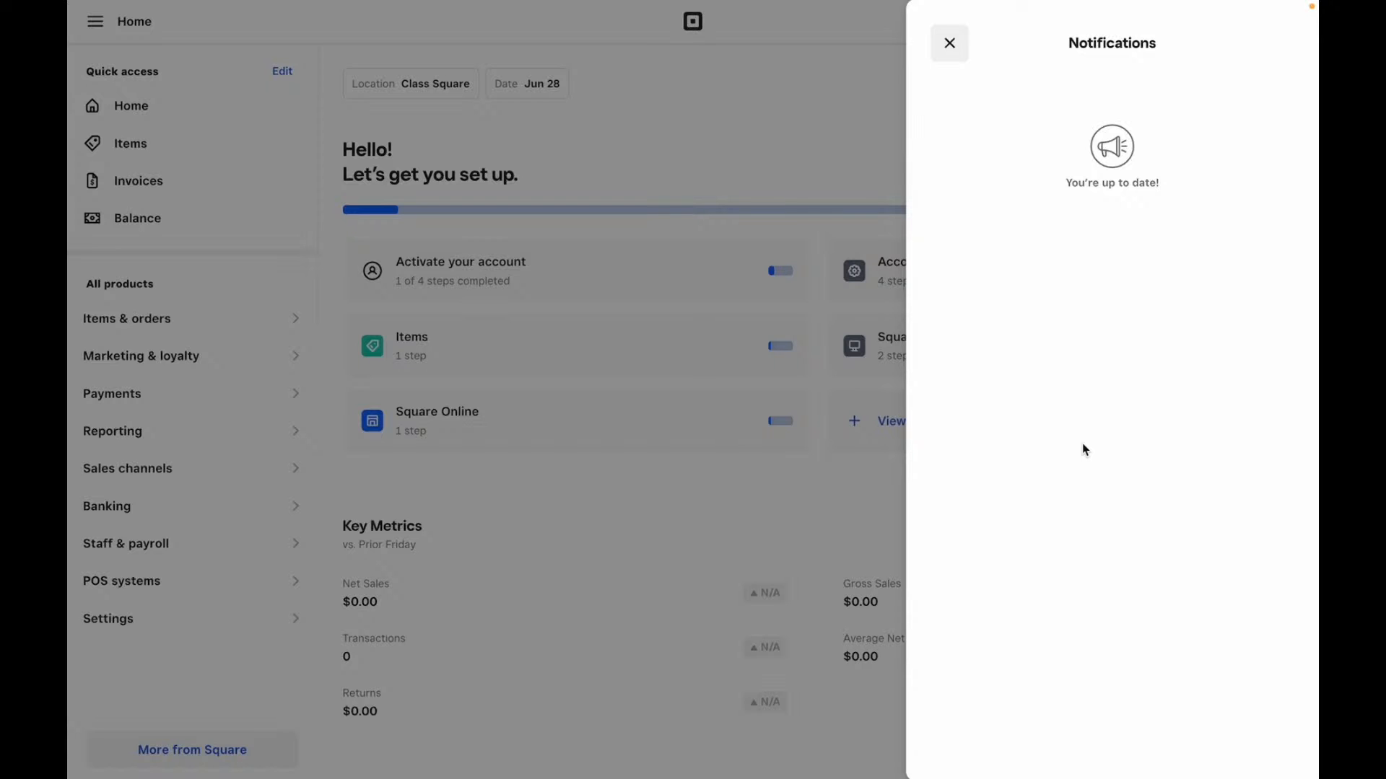
left_click(953, 51)
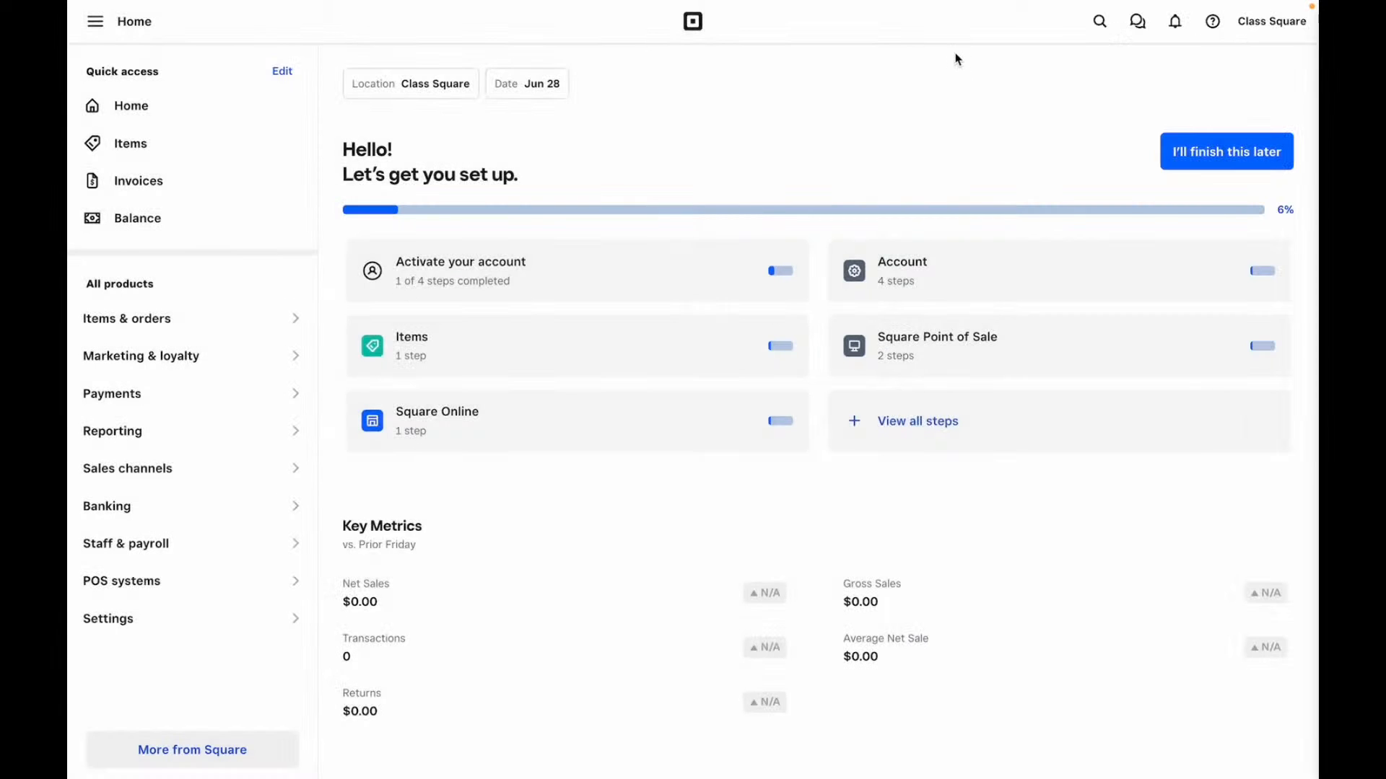
- Look over the Square Support help page and the account options panel, then close the panel
left_click(1214, 29)
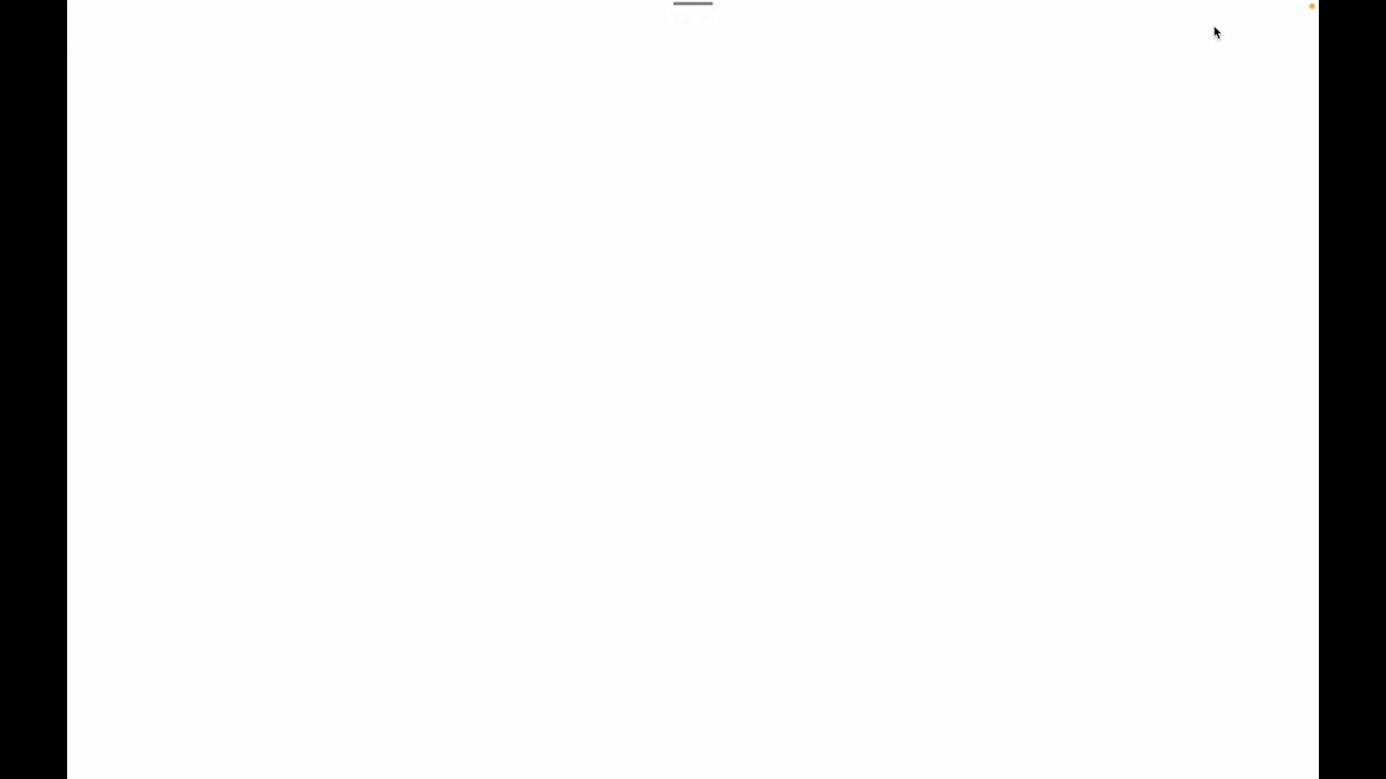
scroll(653, 333, "down", 7)
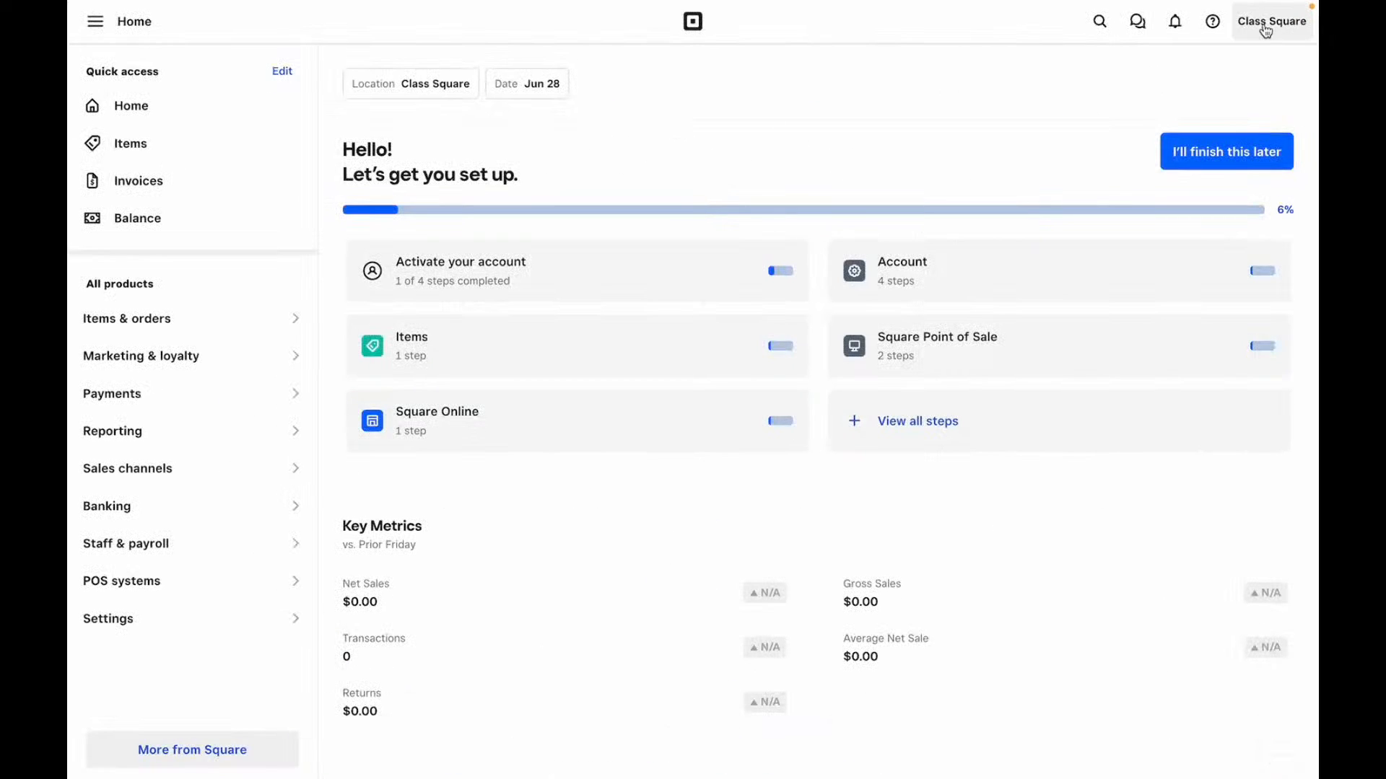
left_click(1264, 22)
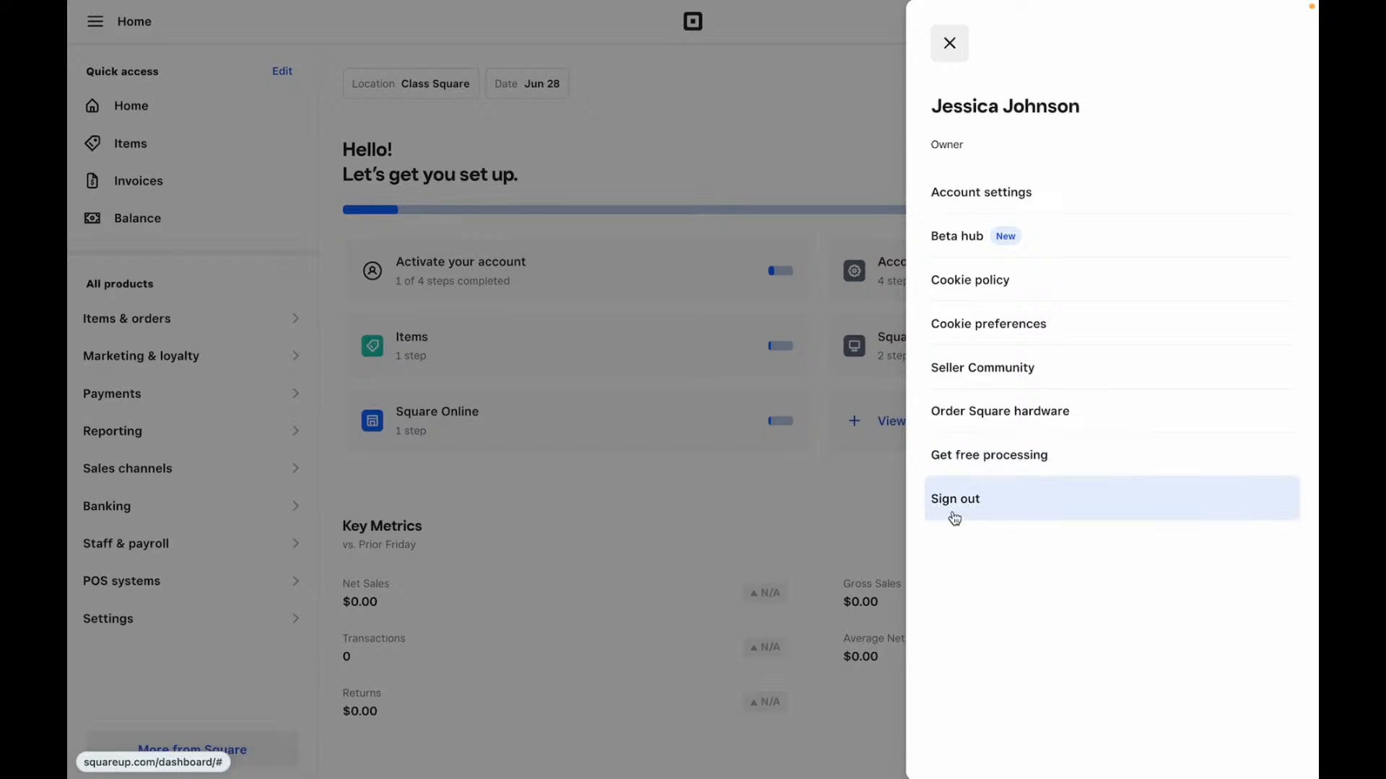
left_click(950, 44)
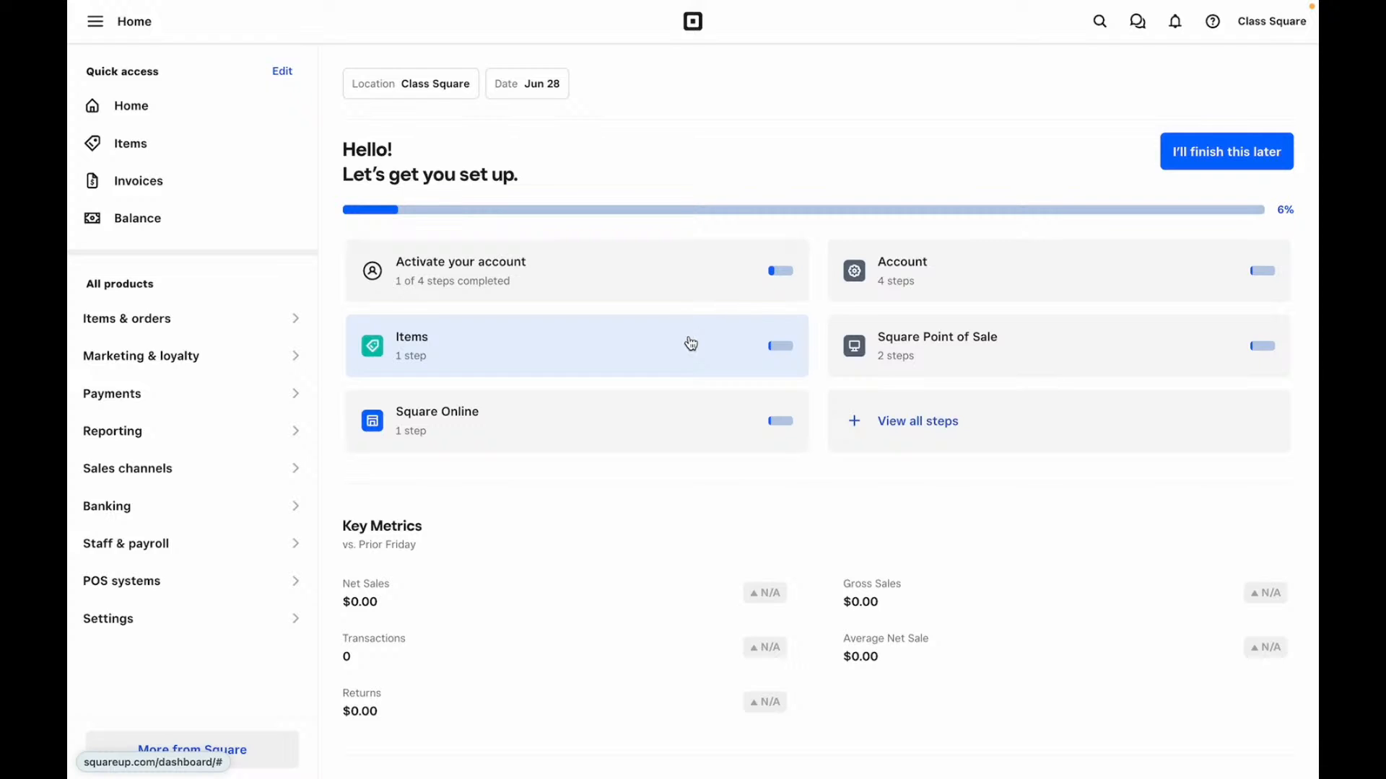
- Go to Items & orders > Items and start creating a first item in the empty library
left_click(148, 330)
left_click(363, 329)
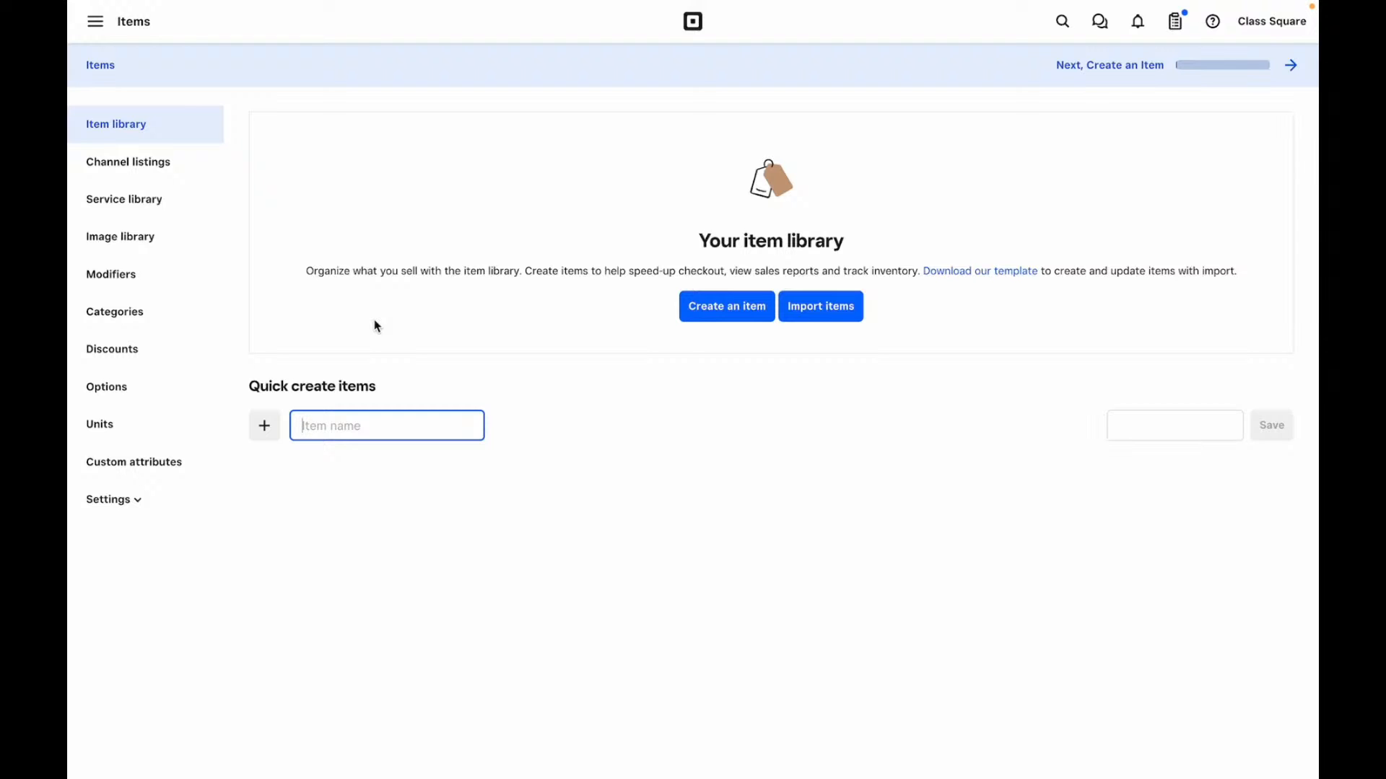
left_click(757, 309)
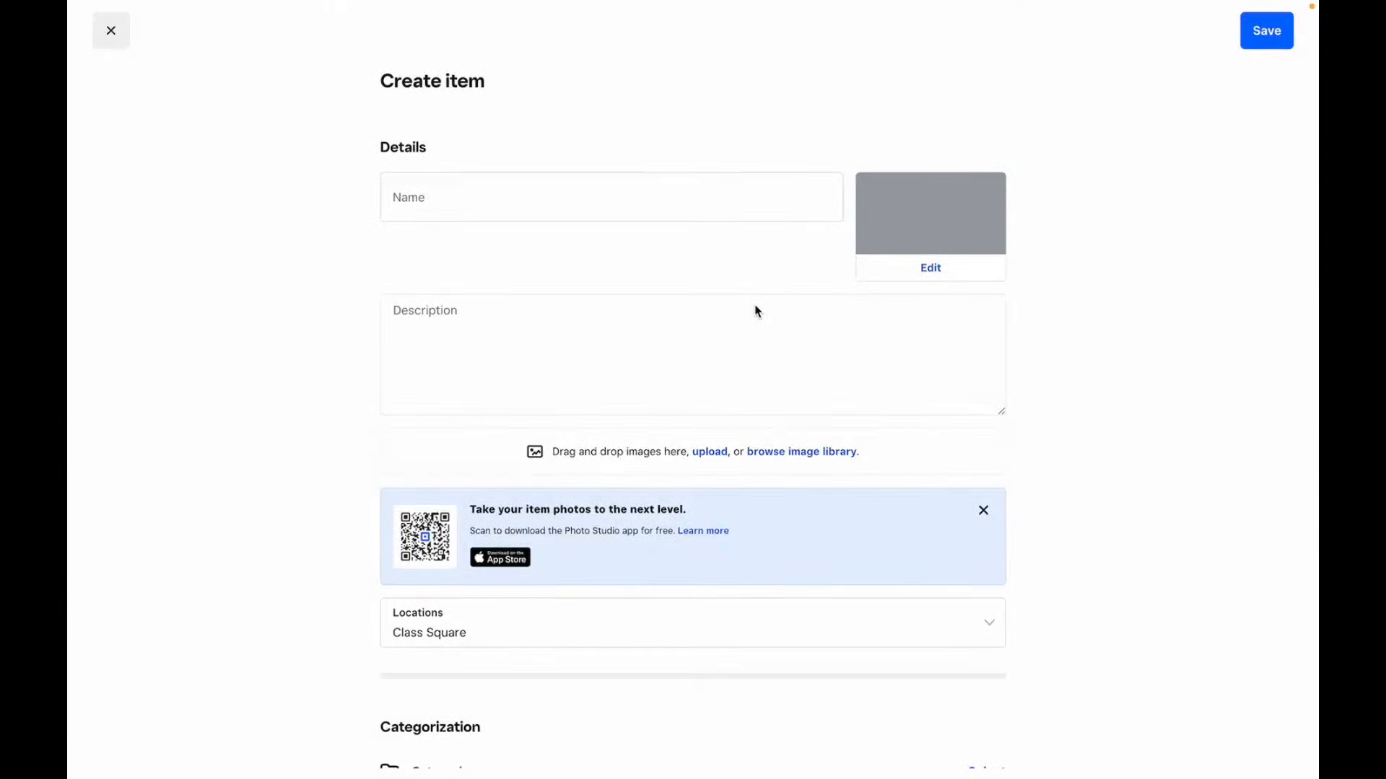
- Look over the item's name, description and location settings without changing them
left_click(451, 204)
left_click(614, 329)
scroll(614, 329, "down", 3)
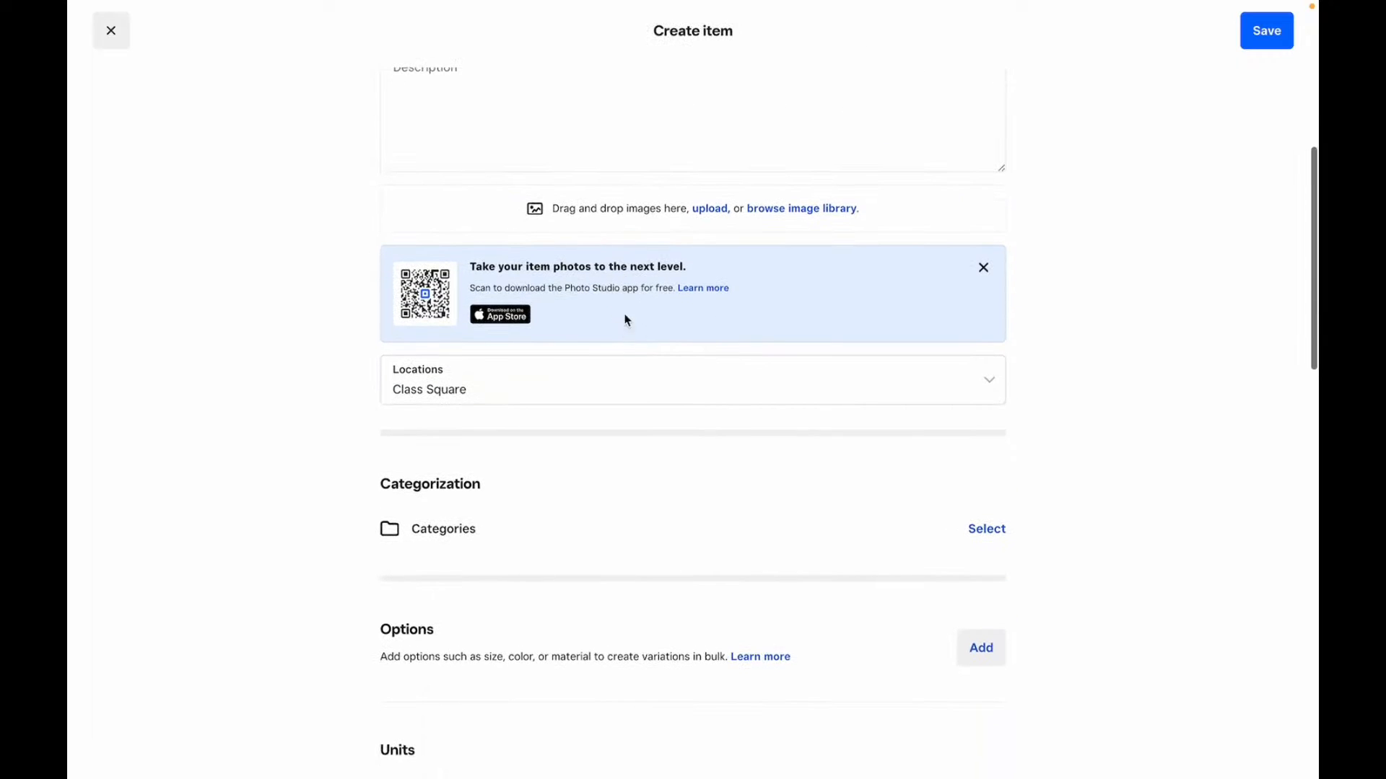
scroll(642, 208, "down", 1)
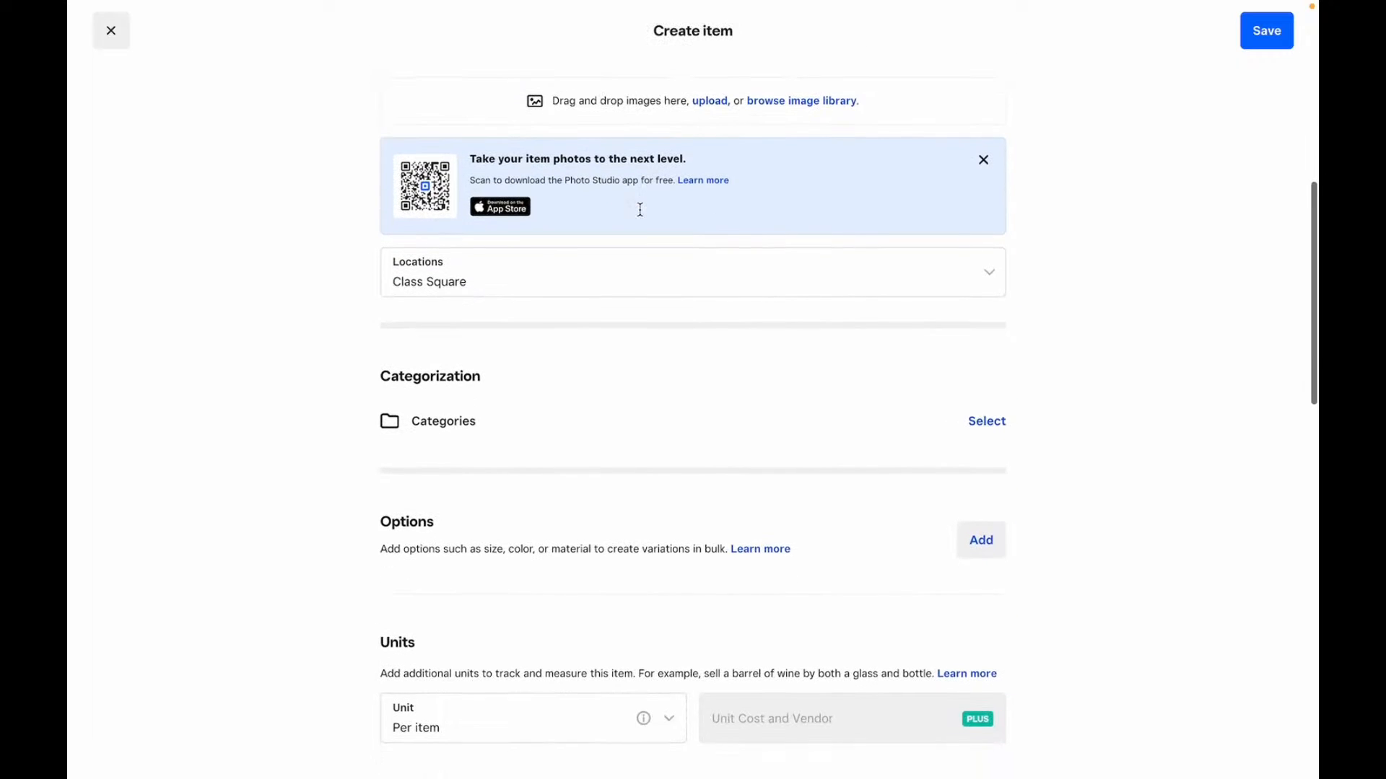
left_click(638, 289)
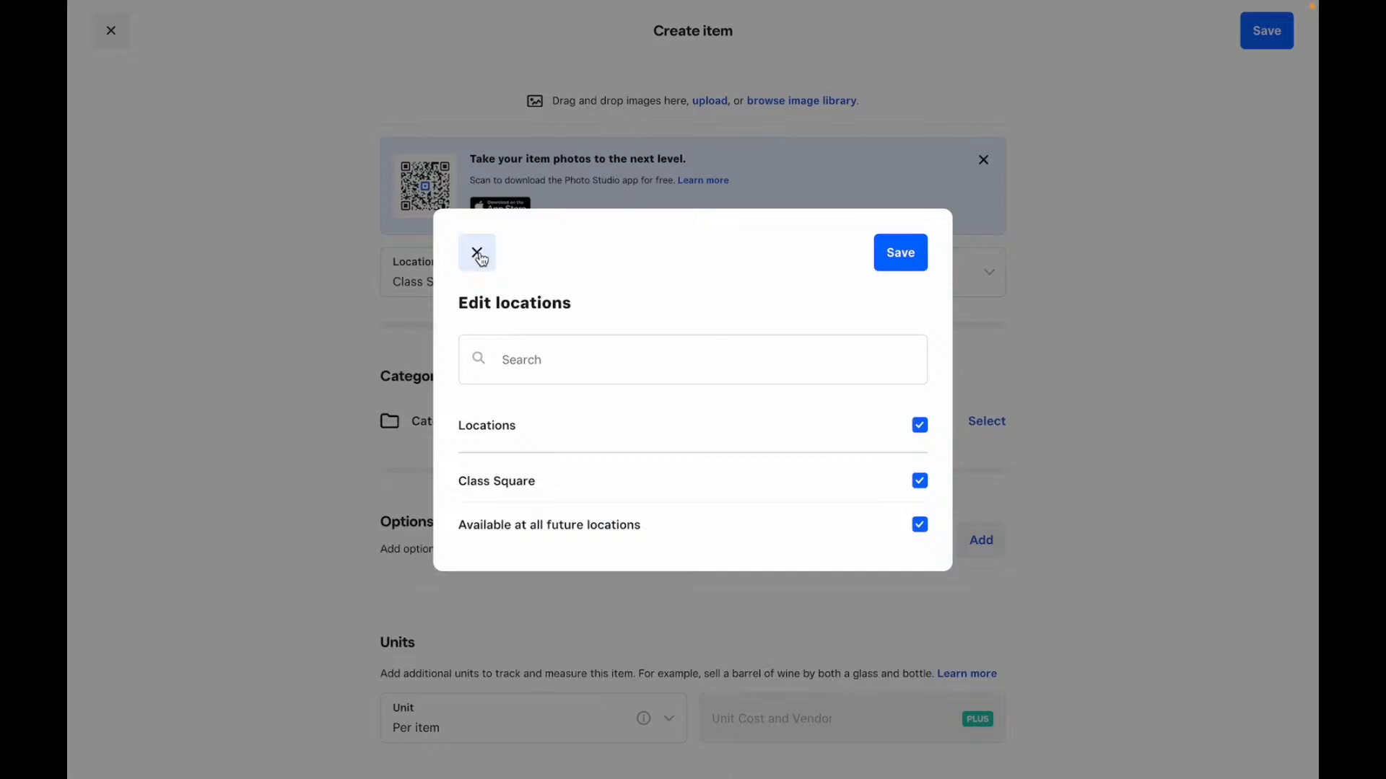
left_click(477, 253)
- Check the item's category picker and options dialog, closing both unchanged
scroll(650, 370, "down", 2)
left_click(992, 339)
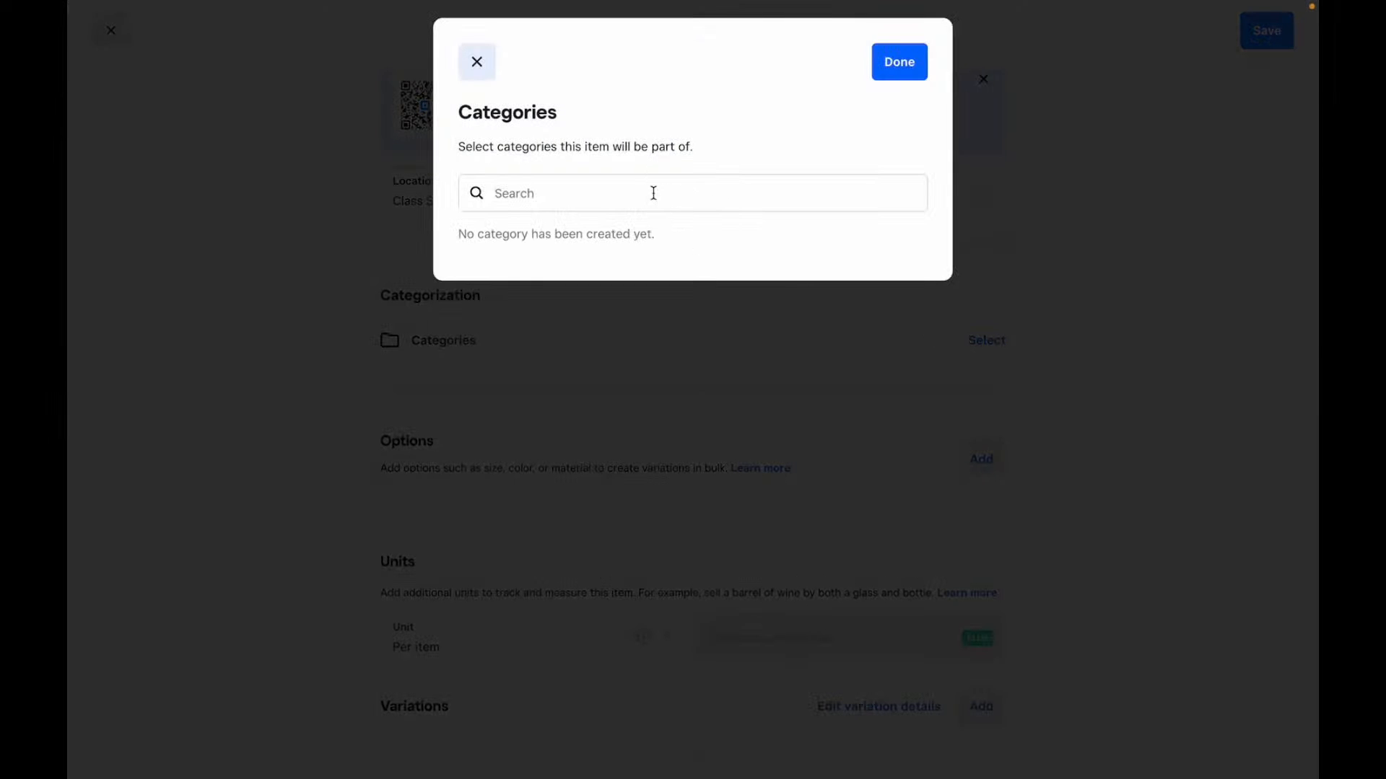
left_click(640, 193)
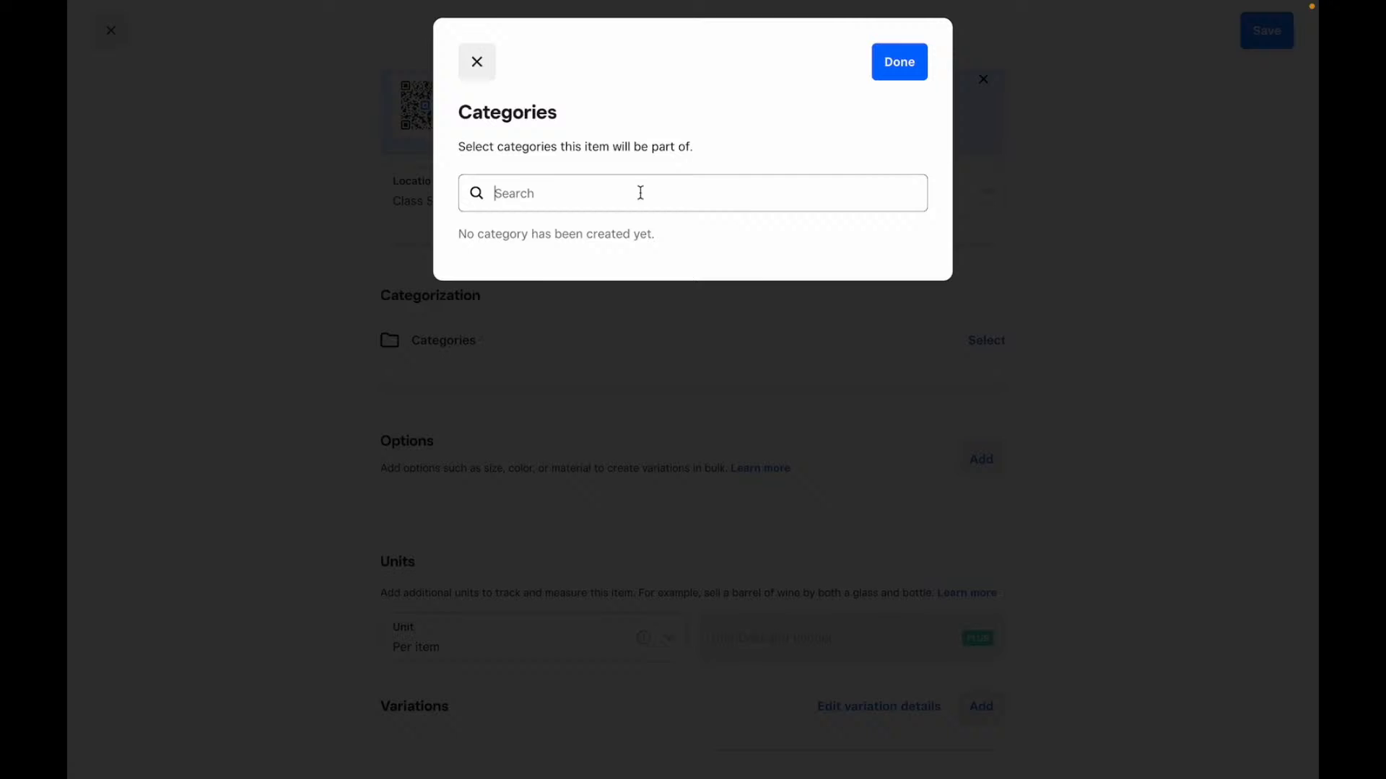
left_click(477, 62)
scroll(538, 357, "down", 3)
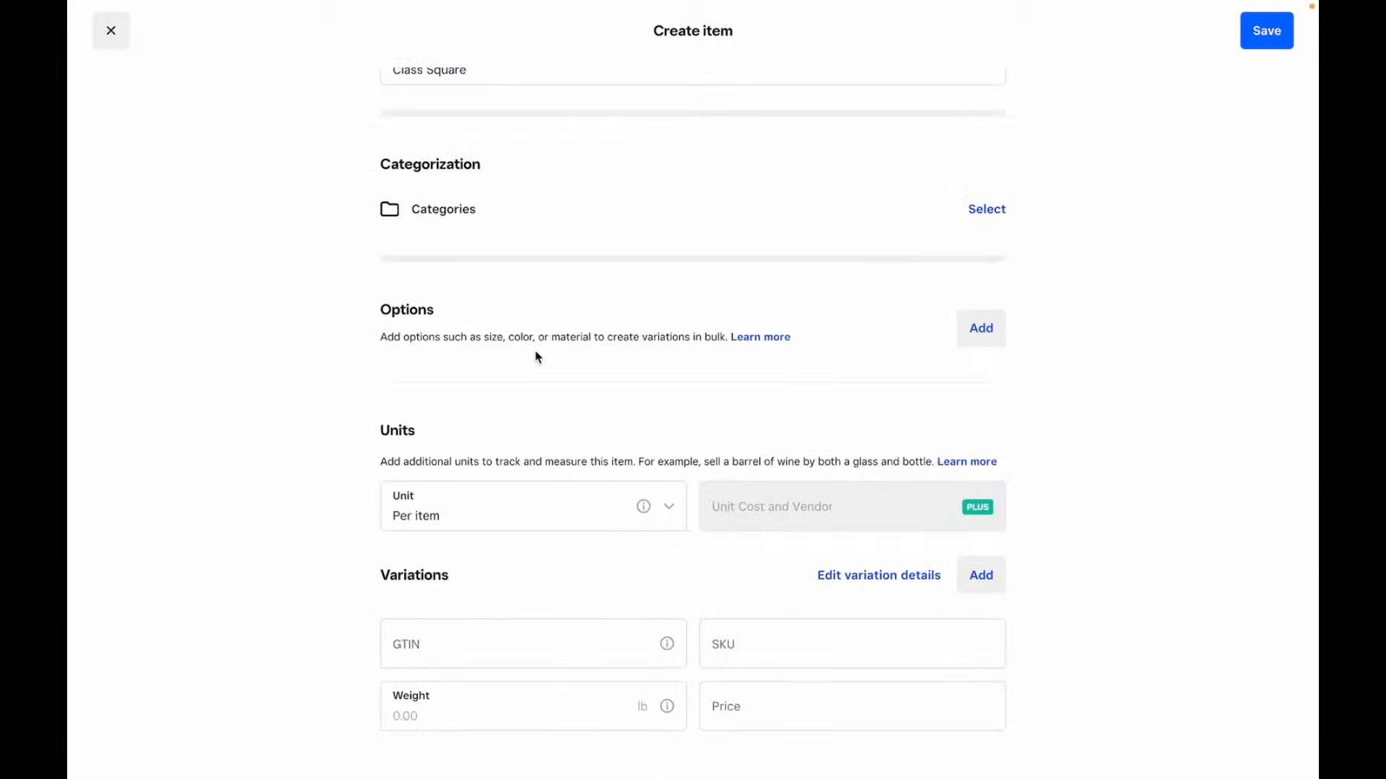
left_click(981, 328)
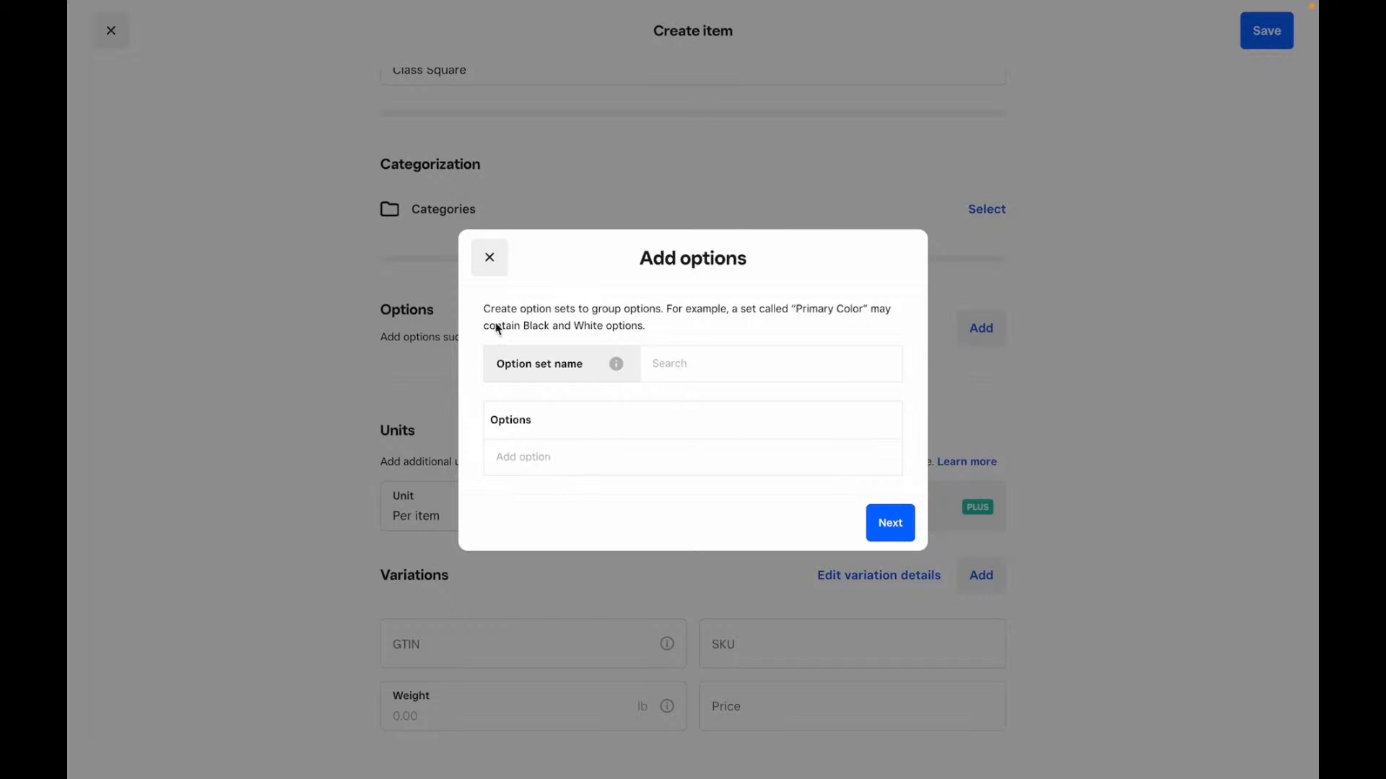
left_click(490, 258)
scroll(462, 317, "down", 3)
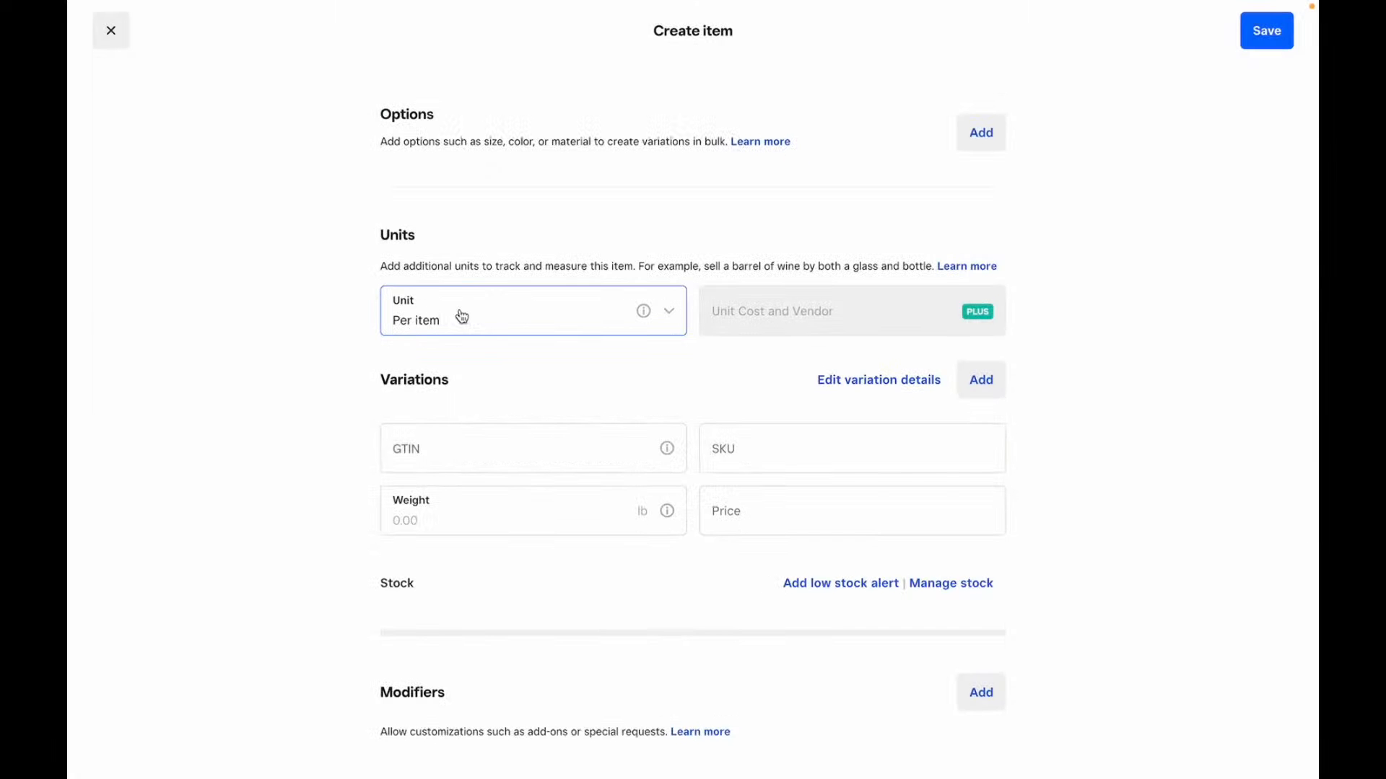
- Set the item's unit to Per item and visit the variation's price and weight fields
left_click(519, 323)
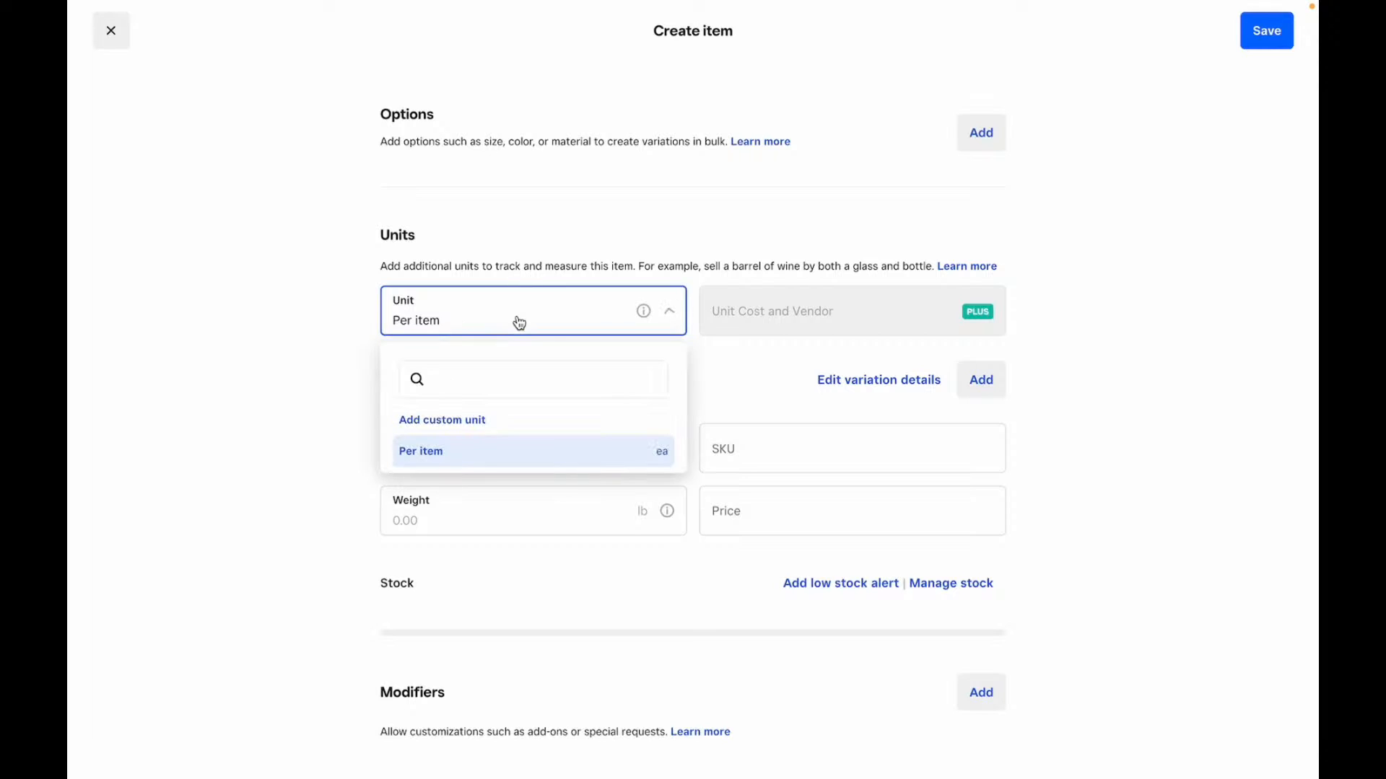
left_click(478, 452)
left_click(748, 512)
left_click(510, 513)
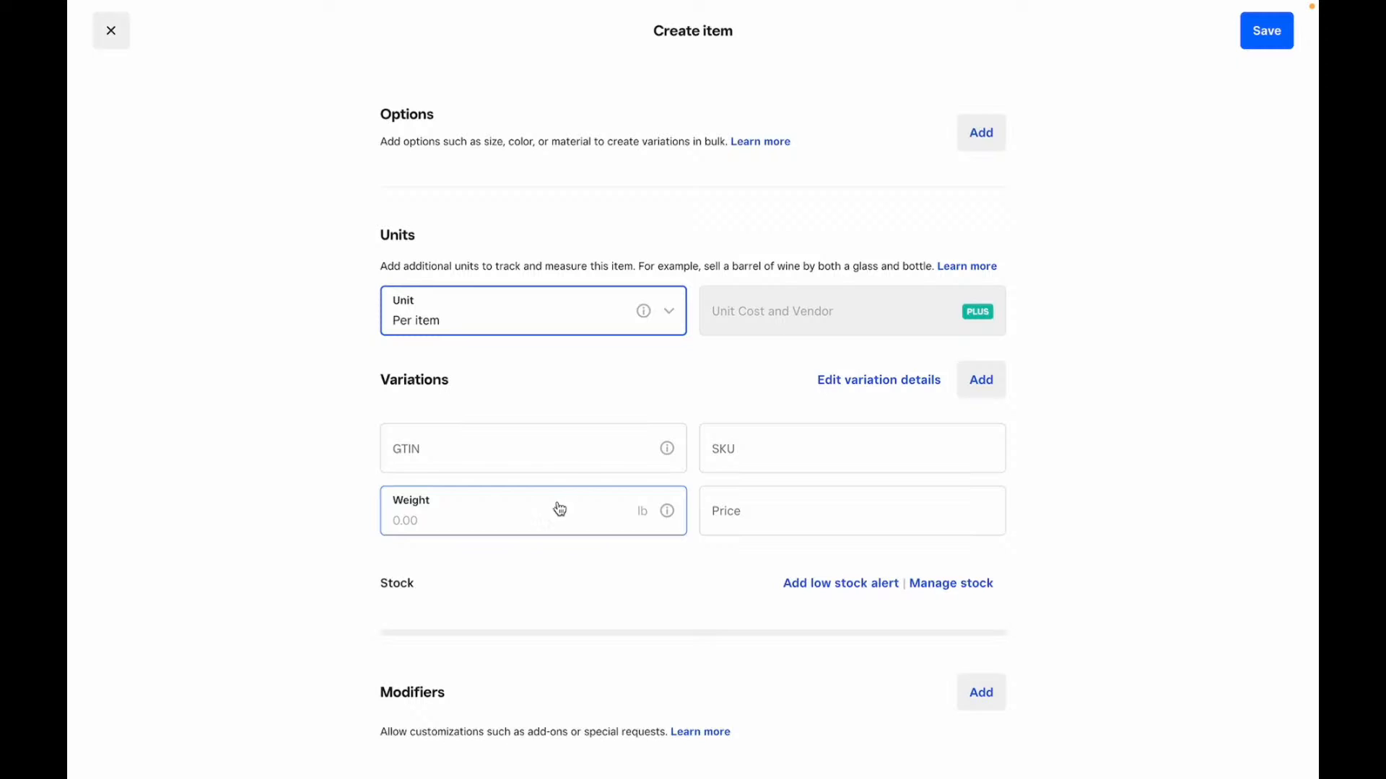
left_click(790, 508)
scroll(790, 507, "down", 3)
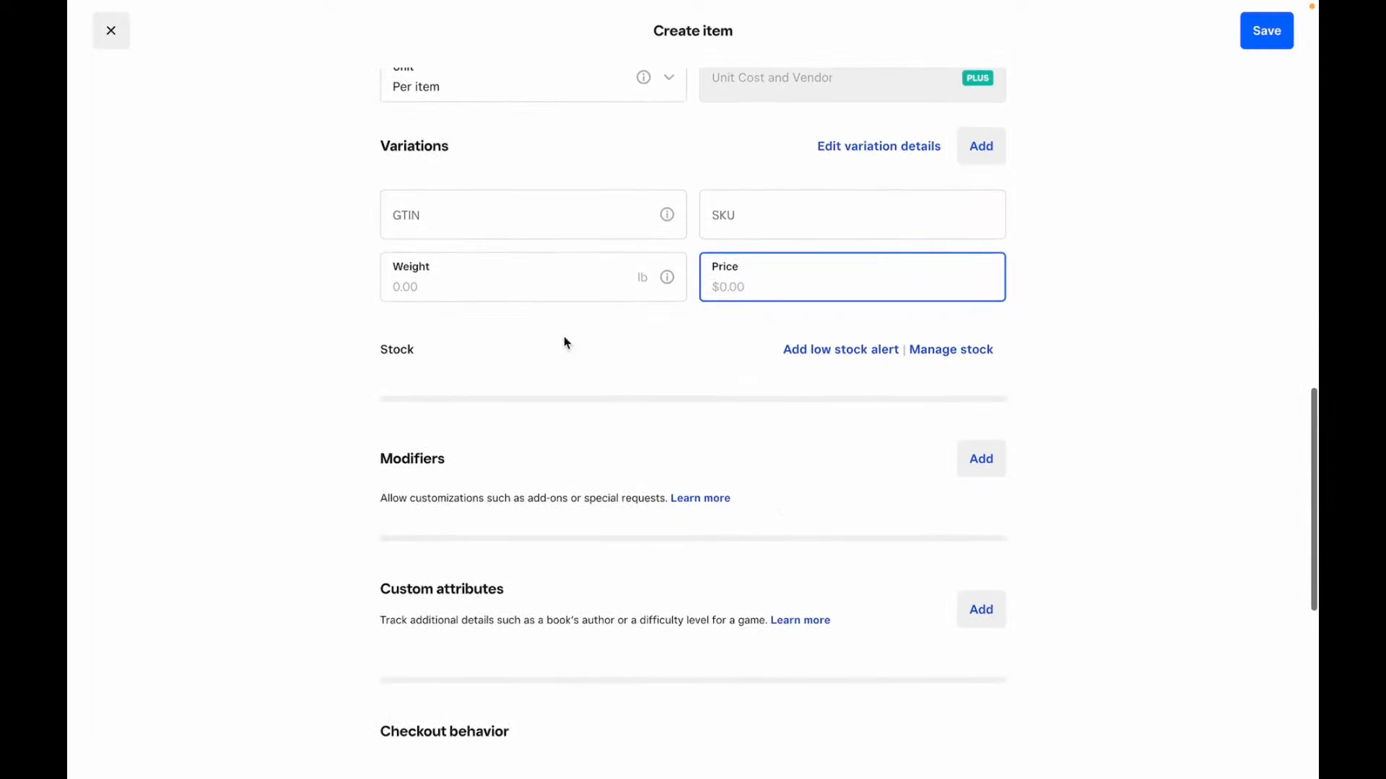
- Add a low stock alert, turning on stock tracking and low stock alerts for the variation
left_click(843, 352)
left_click(714, 404)
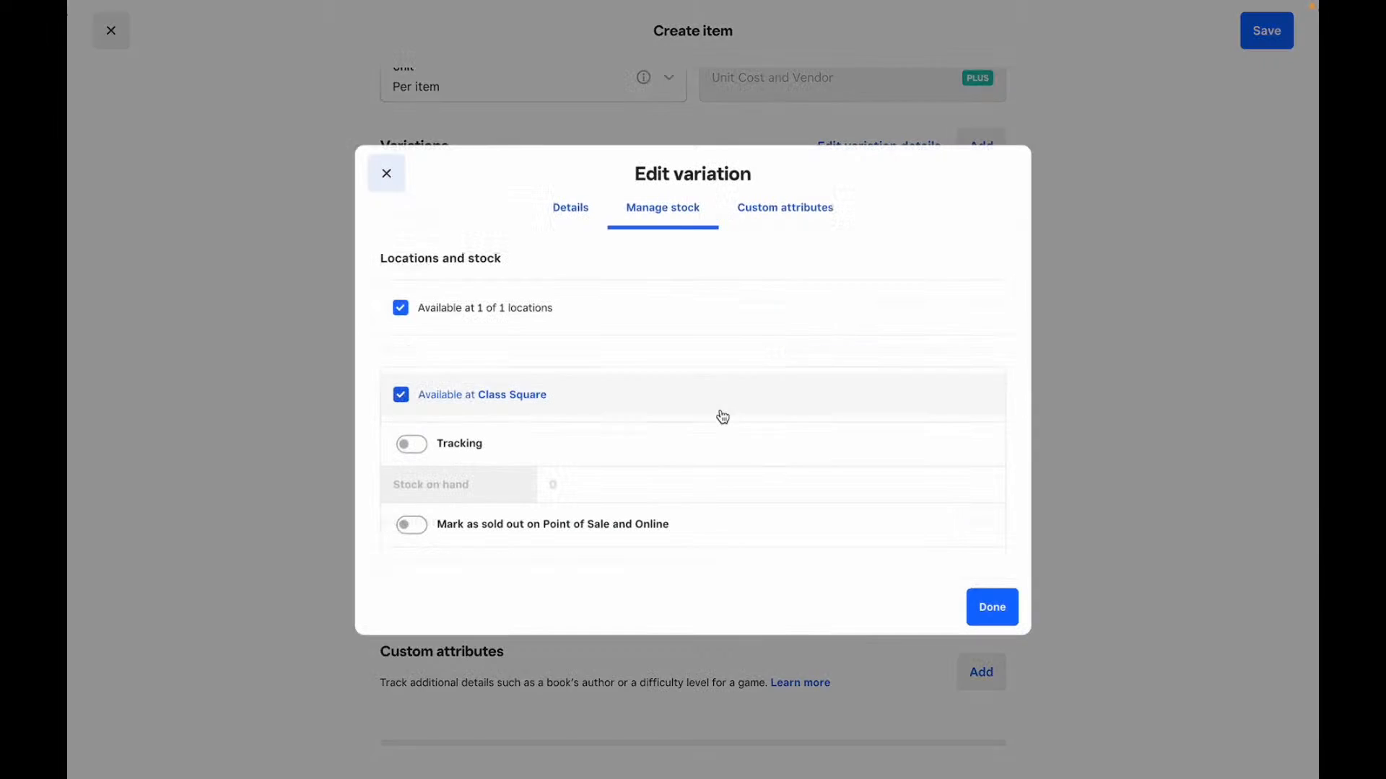
left_click(409, 445)
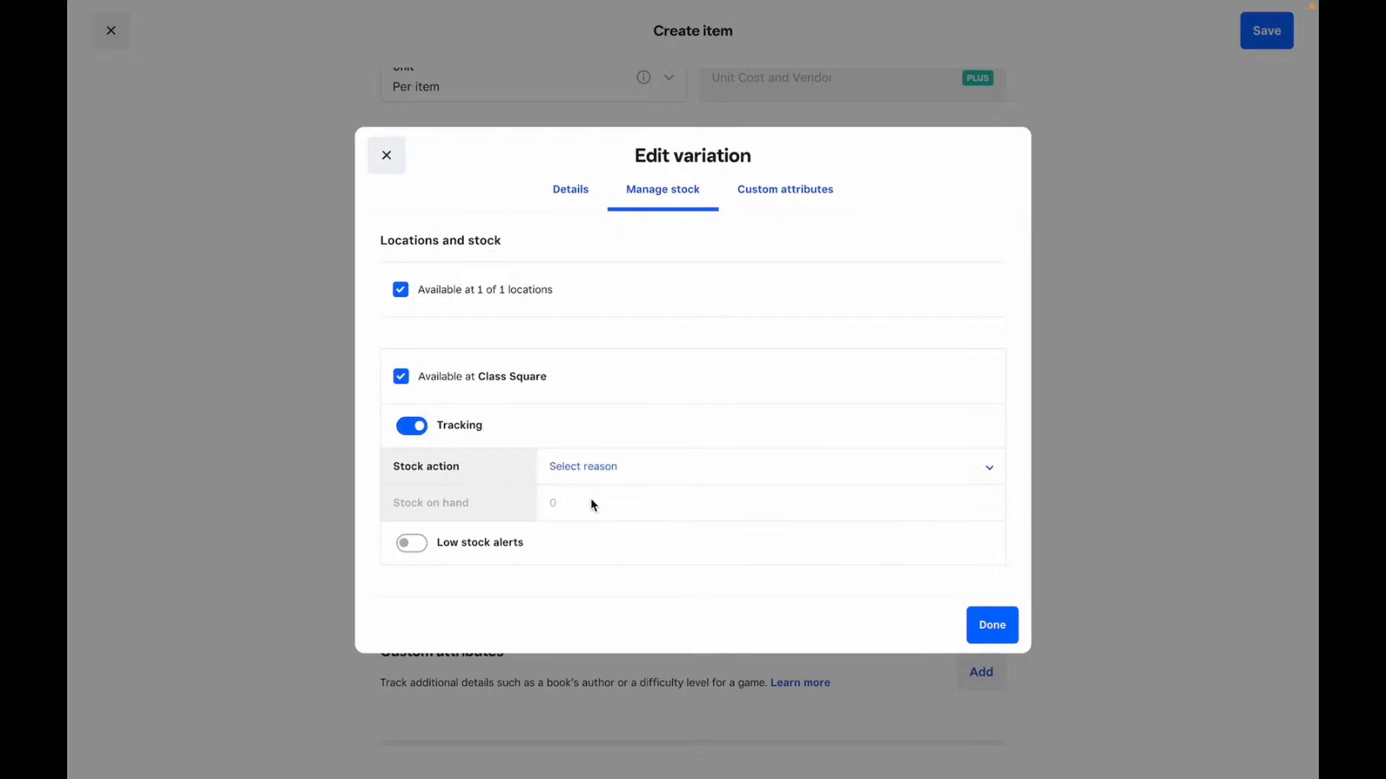
left_click(604, 473)
left_click(604, 475)
left_click(411, 543)
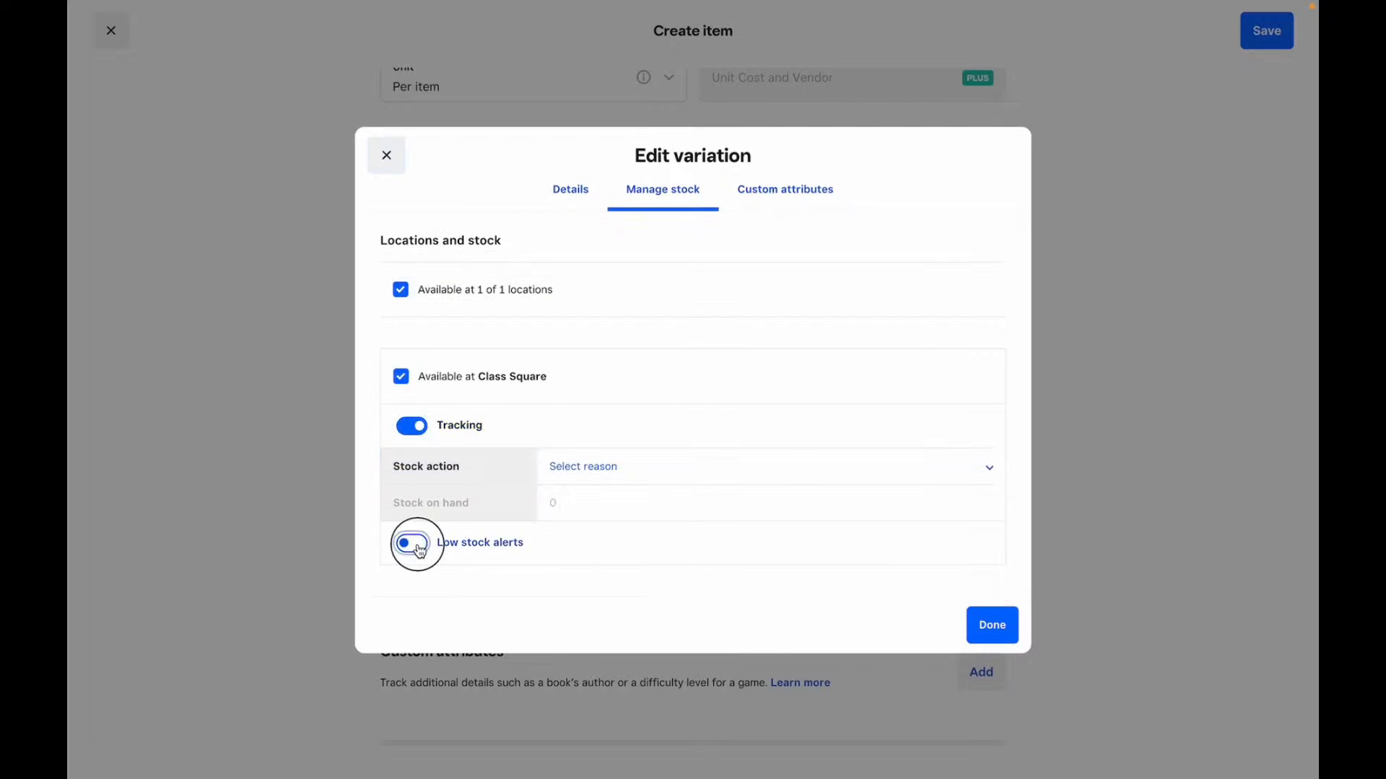
left_click(388, 139)
scroll(697, 471, "down", 3)
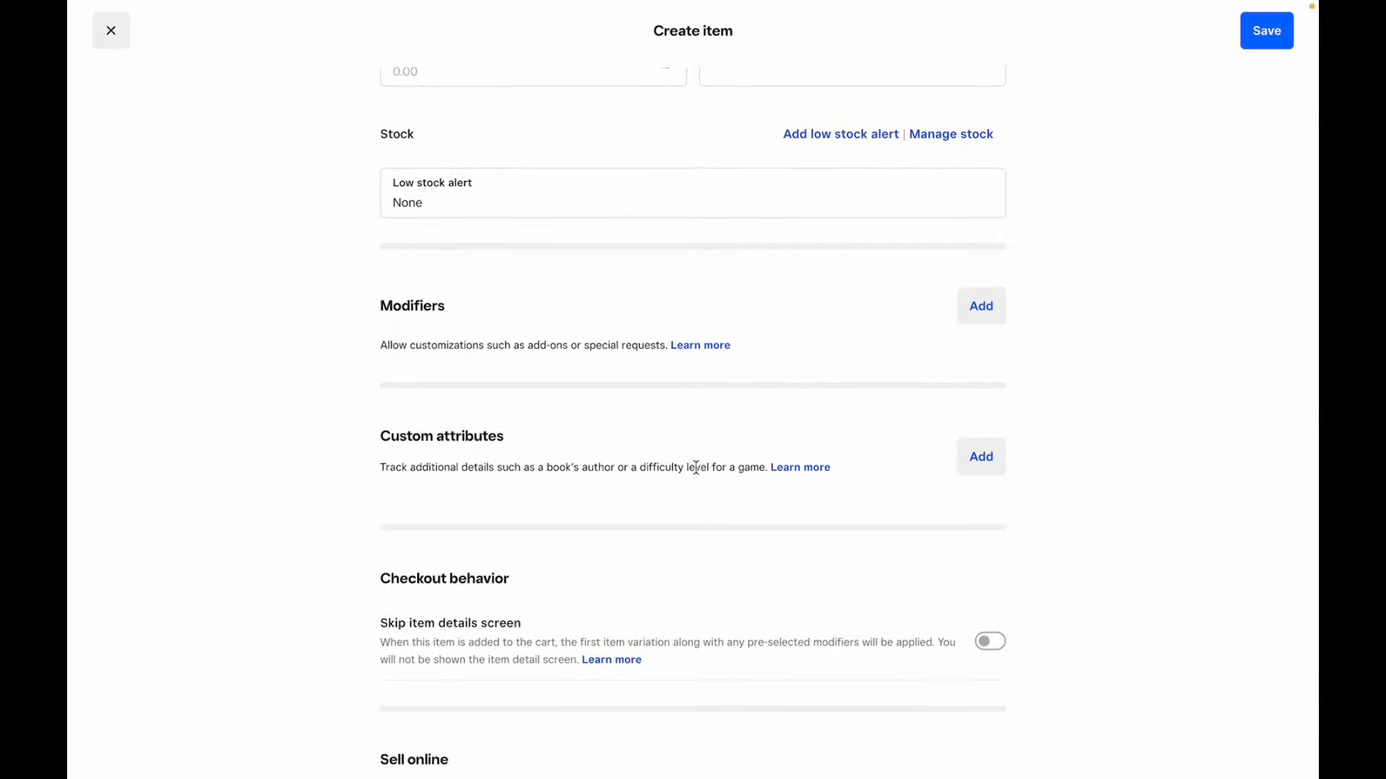
scroll(696, 468, "down", 2)
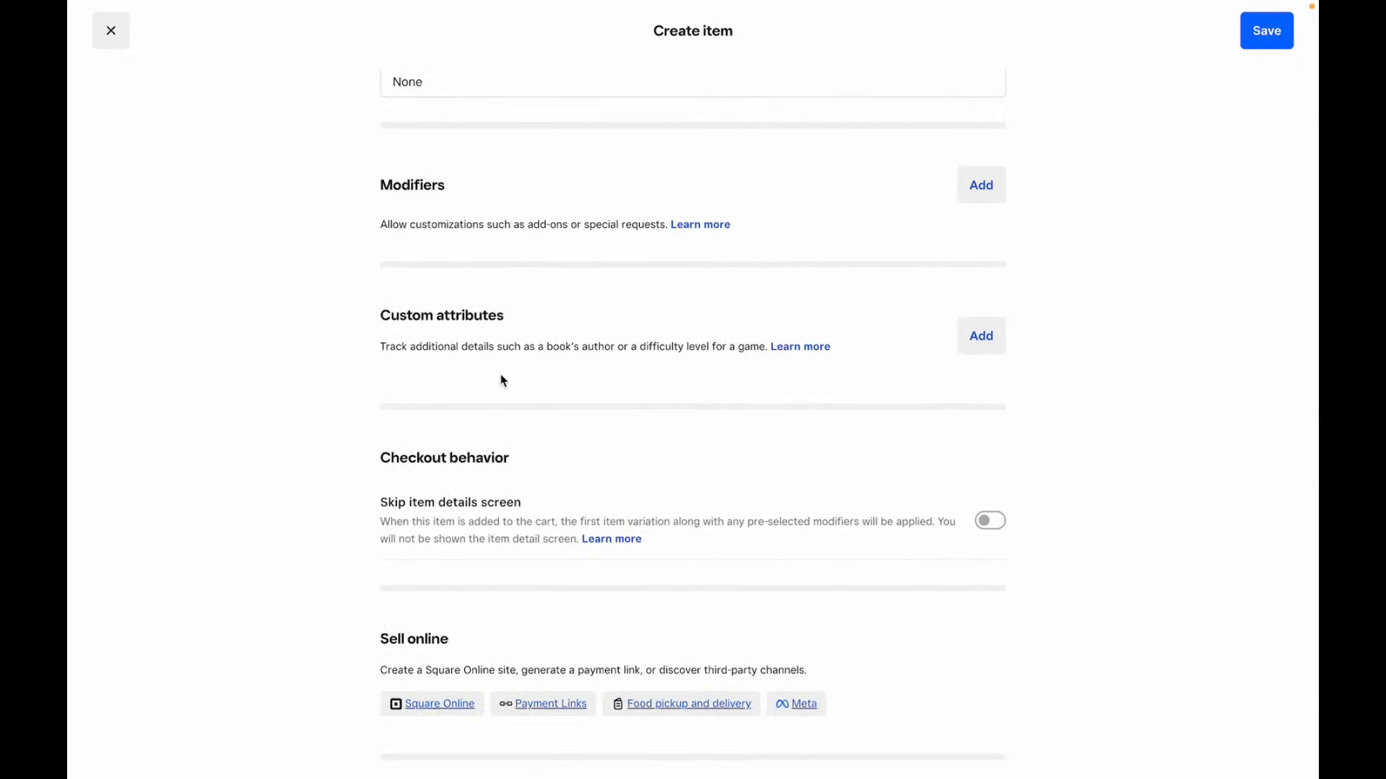
left_click(969, 341)
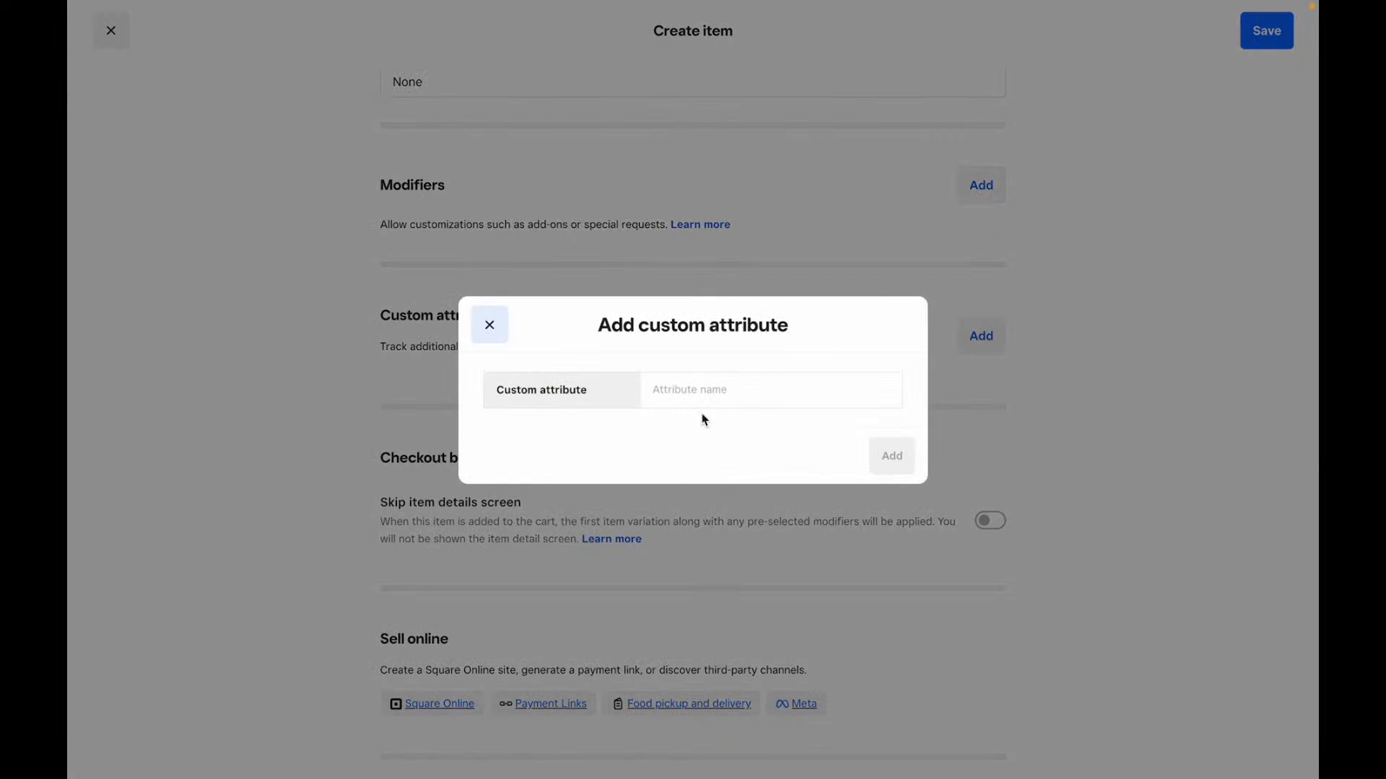
left_click(494, 323)
scroll(485, 320, "down", 2)
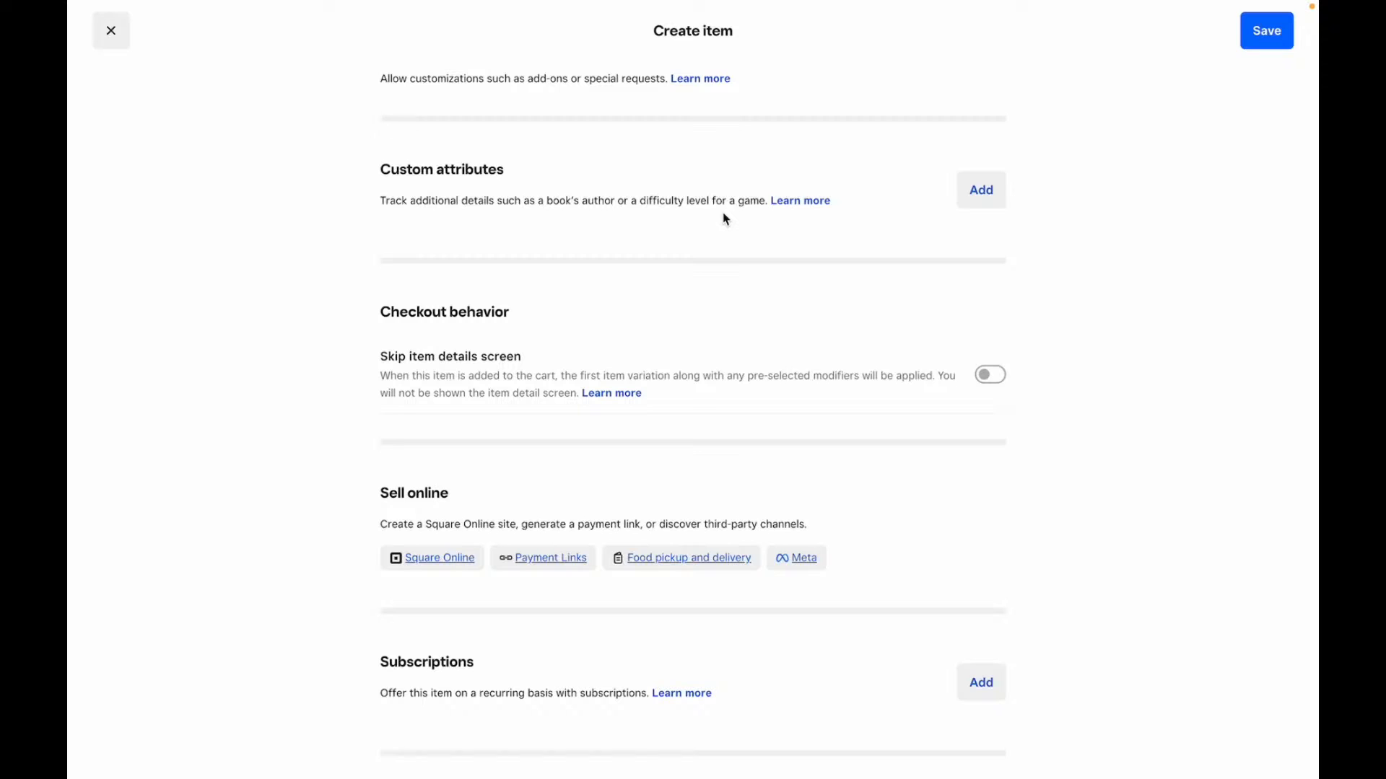
scroll(725, 218, "down", 1)
left_click(387, 308)
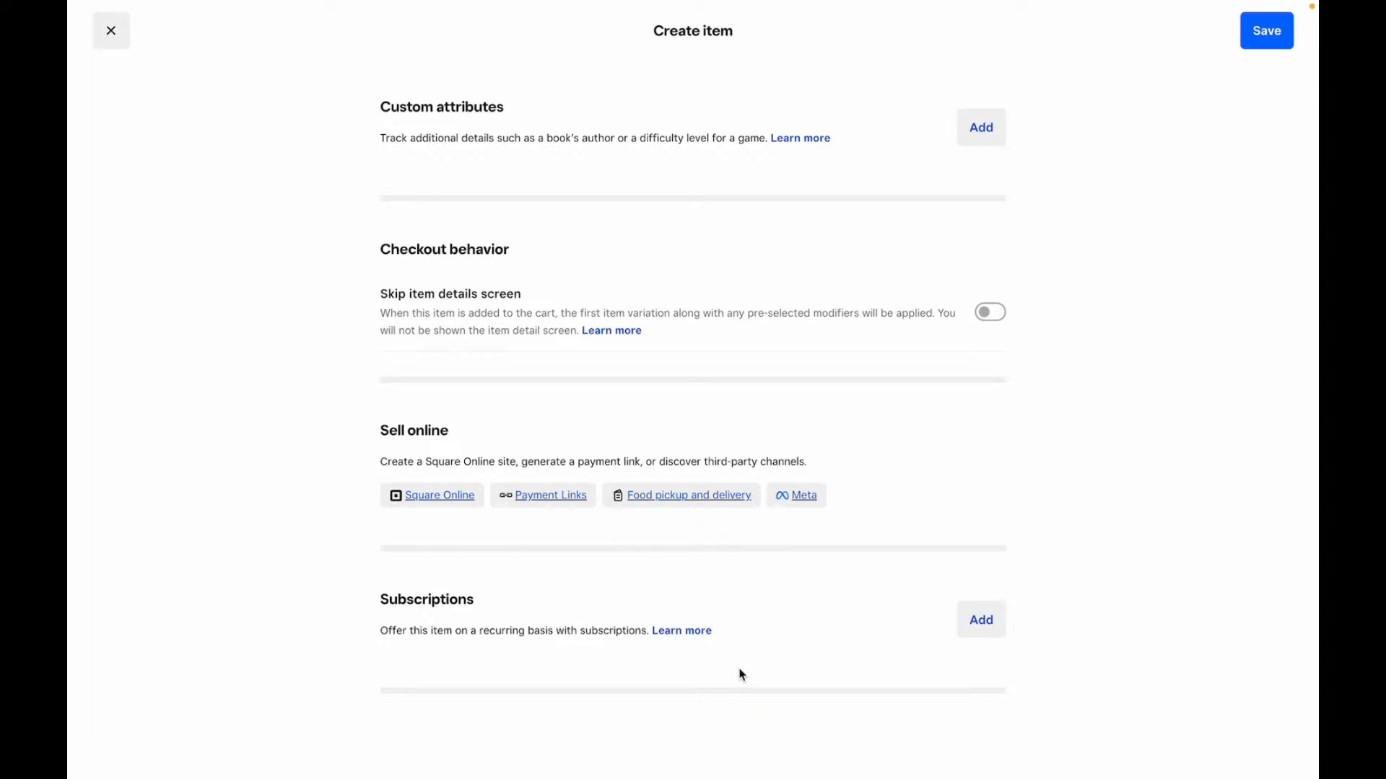
left_click(971, 625)
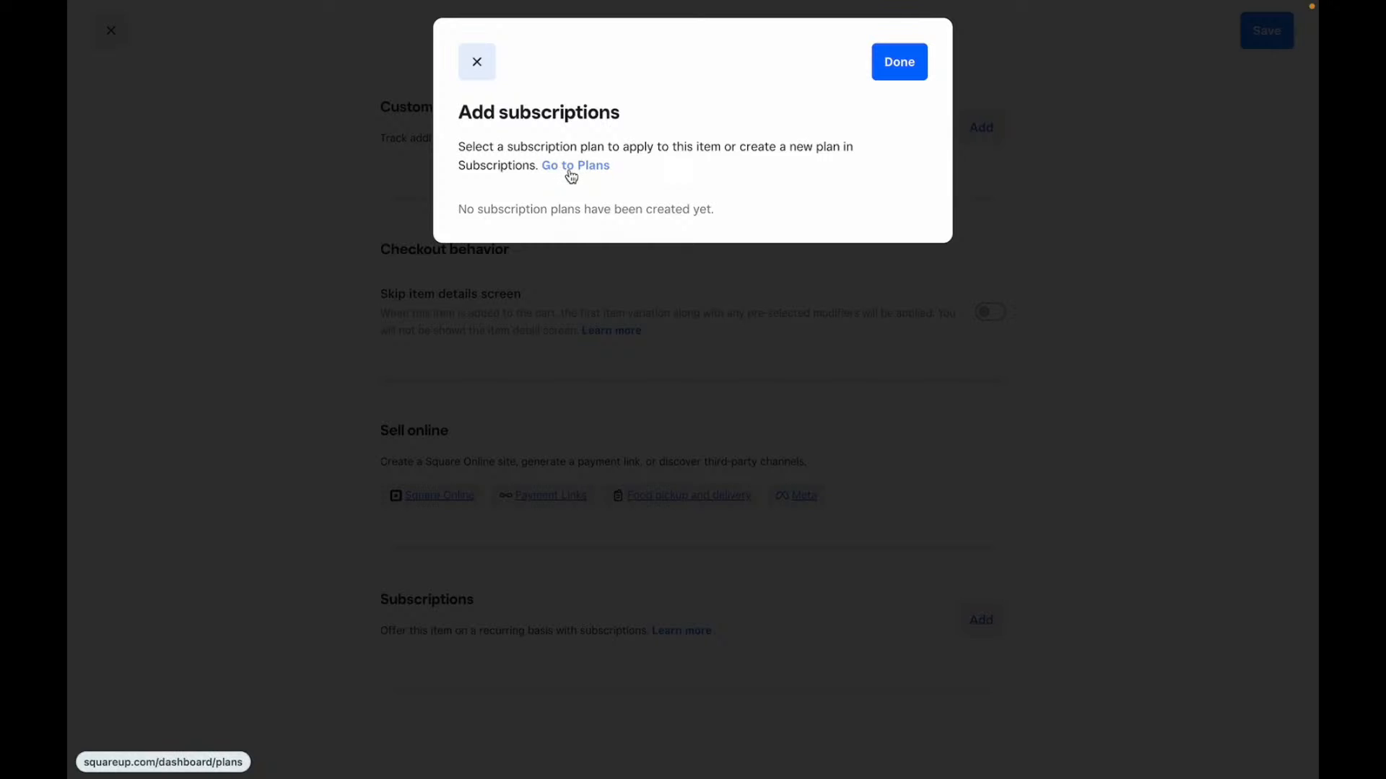
left_click(478, 66)
scroll(431, 320, "up", 20)
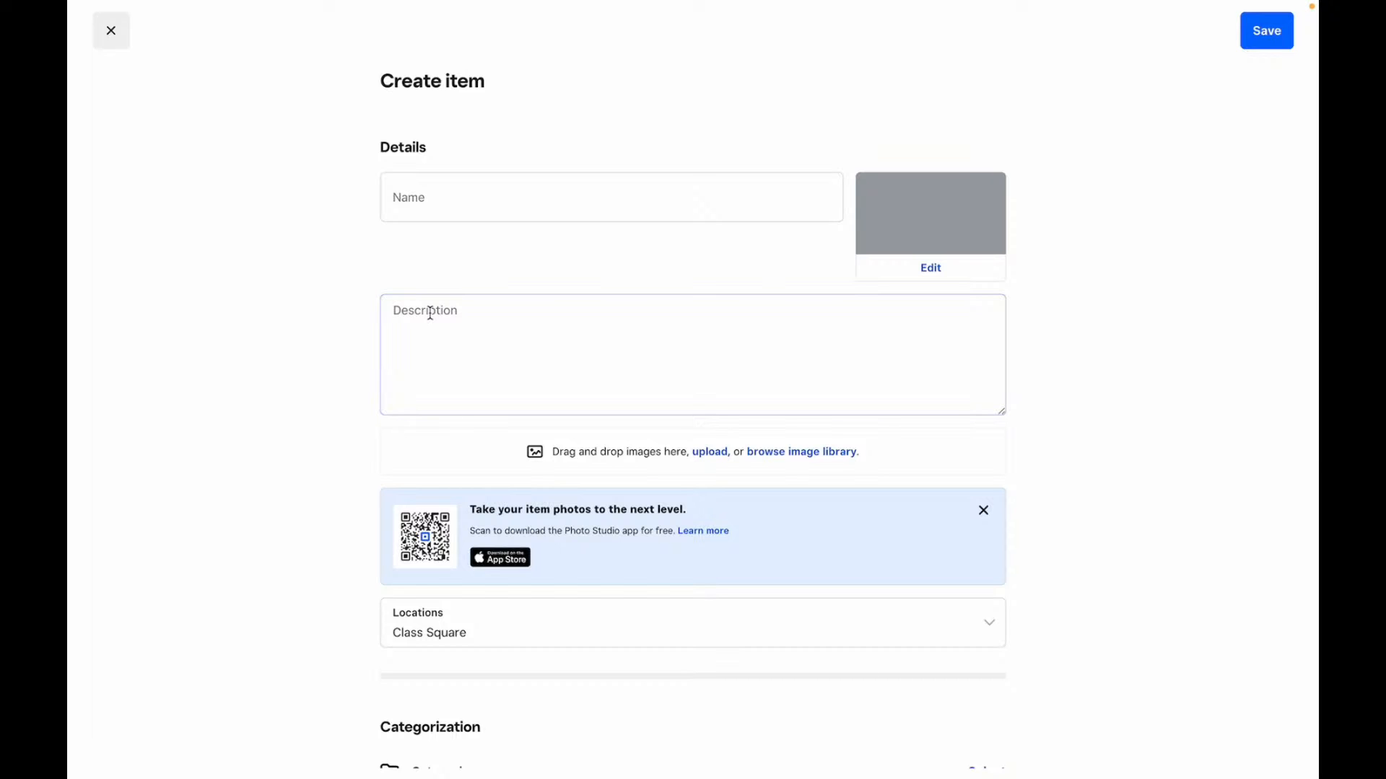
scroll(431, 313, "down", 10)
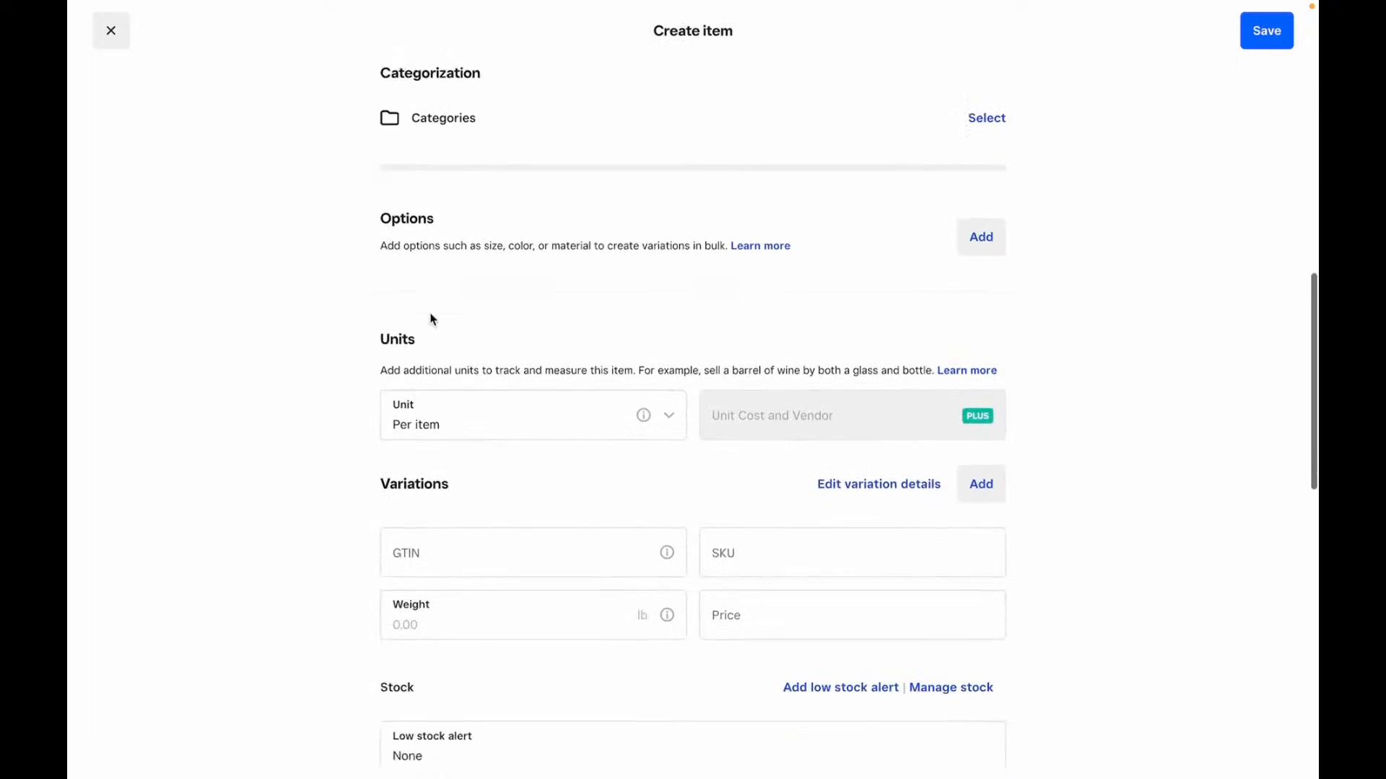
scroll(432, 319, "up", 3)
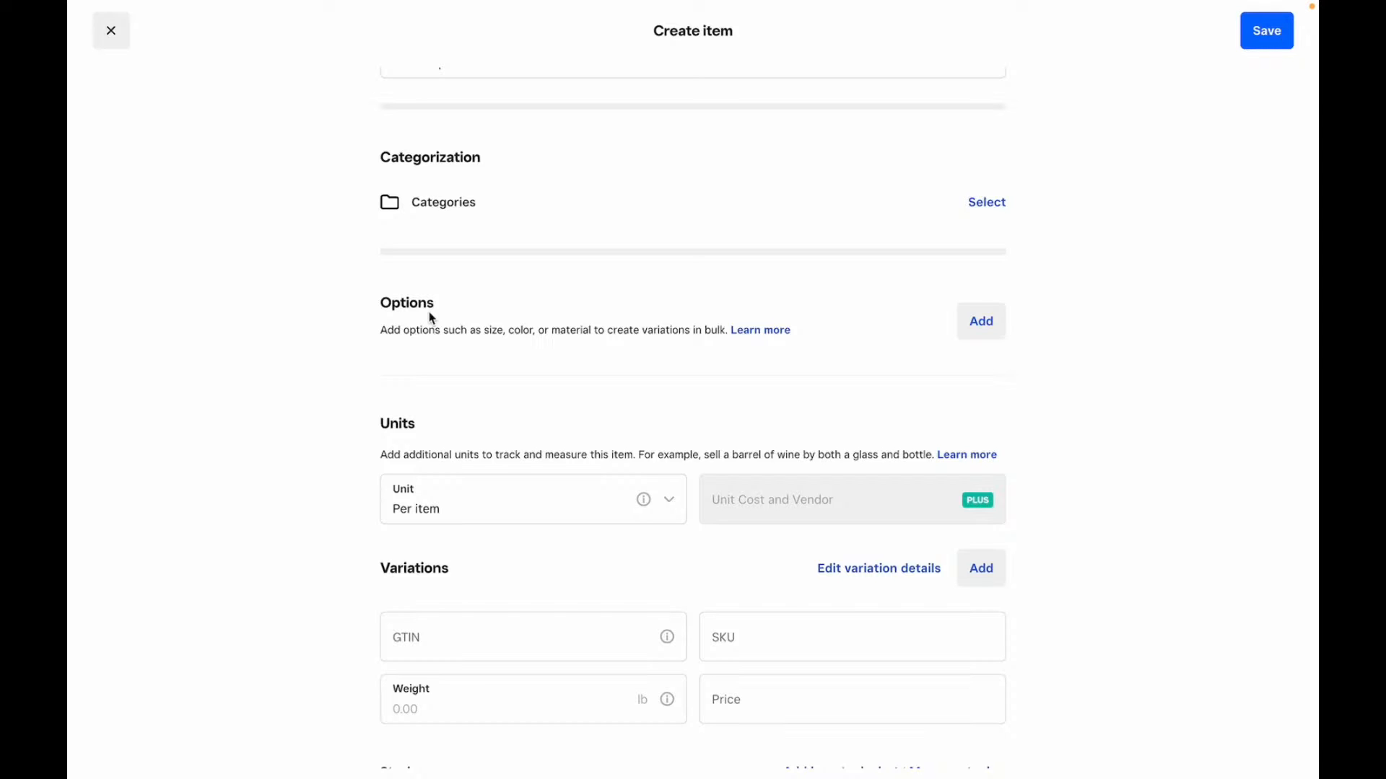
scroll(431, 315, "down", 3)
scroll(430, 318, "up", 10)
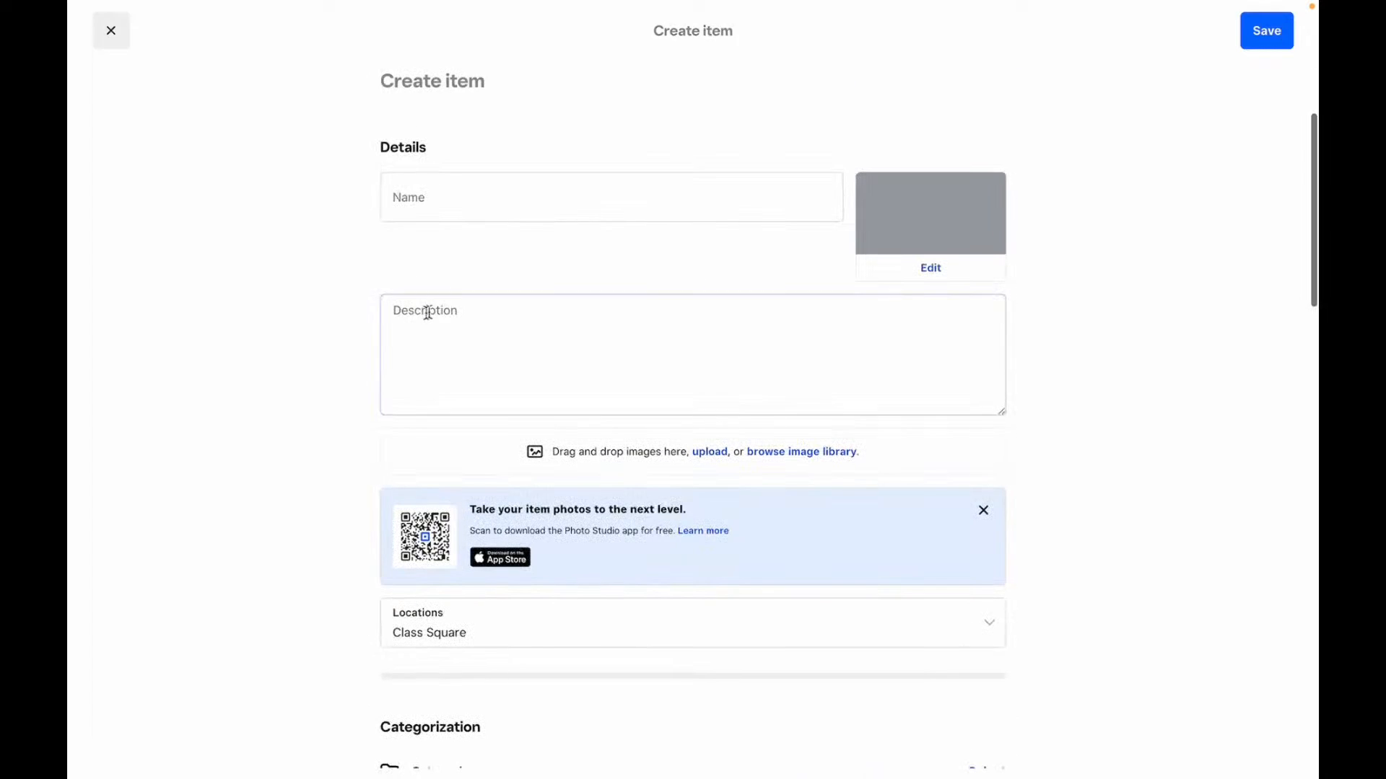
left_click(111, 30)
- Discard the unsaved item and browse Categories, Discounts and Channel listings, ending on Service library
left_click(547, 441)
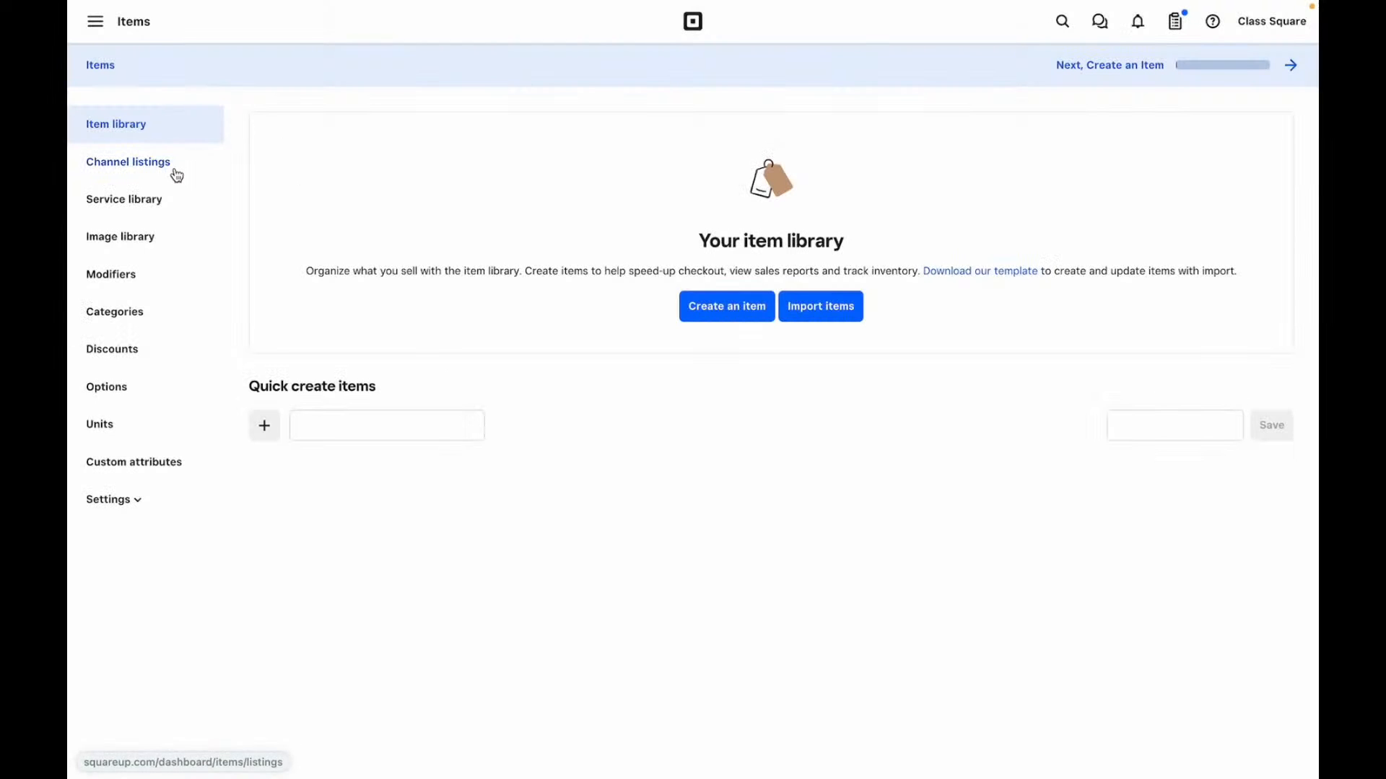
left_click(125, 313)
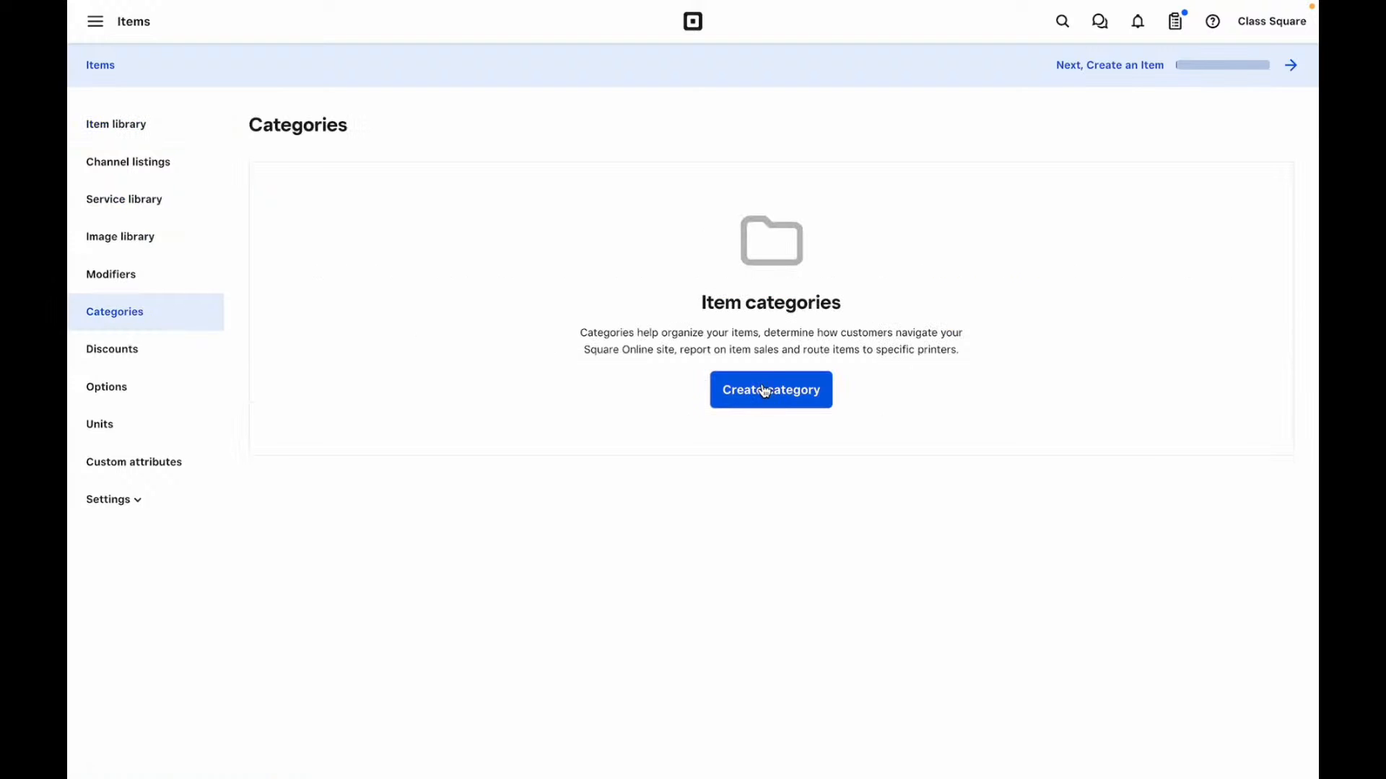
left_click(114, 350)
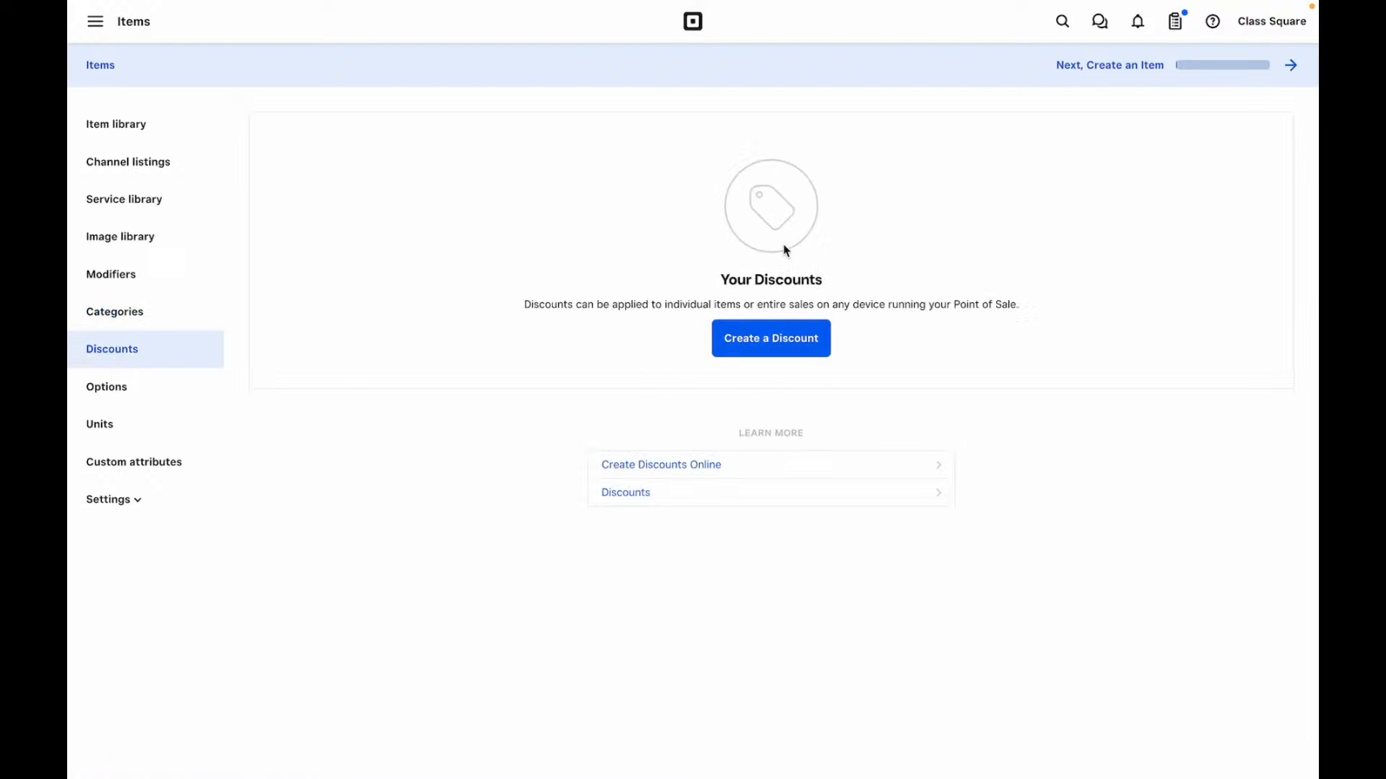
left_click(130, 165)
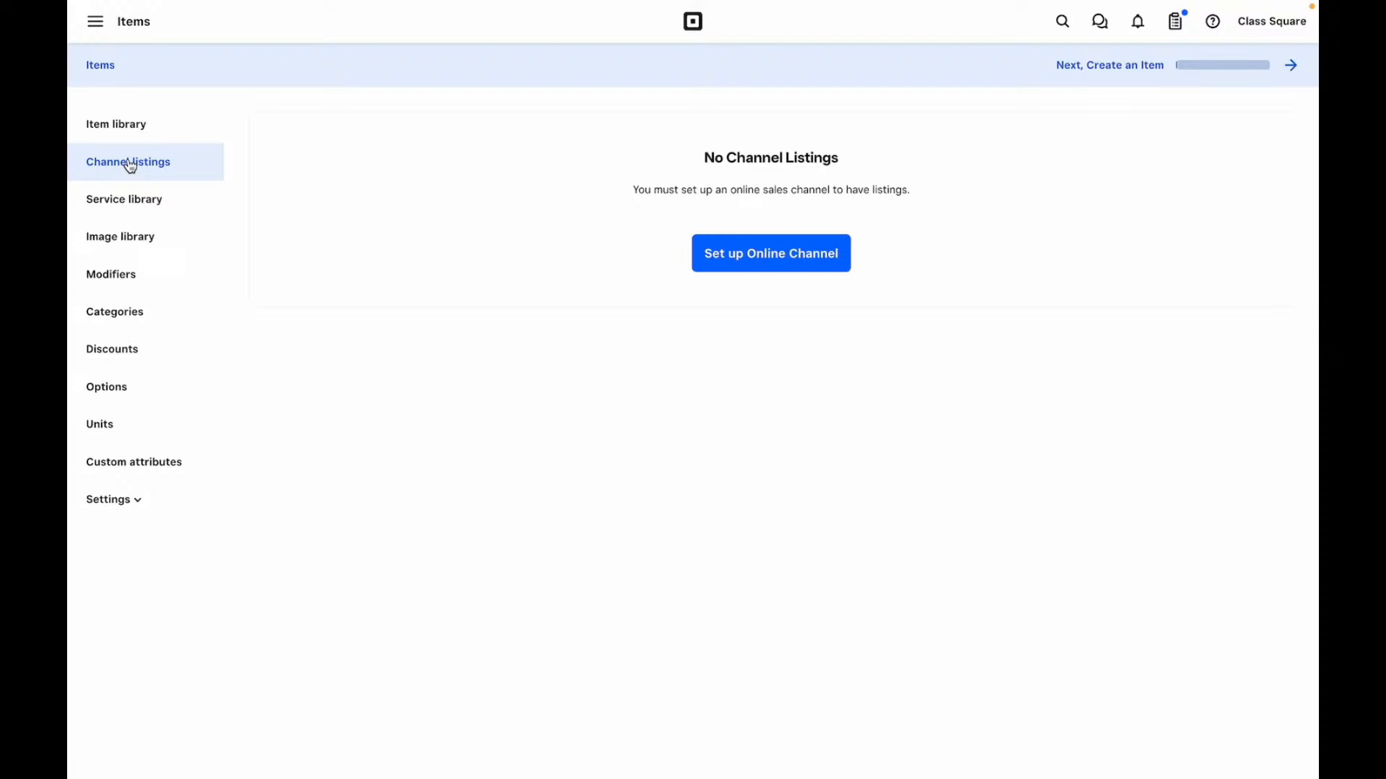
left_click(133, 200)
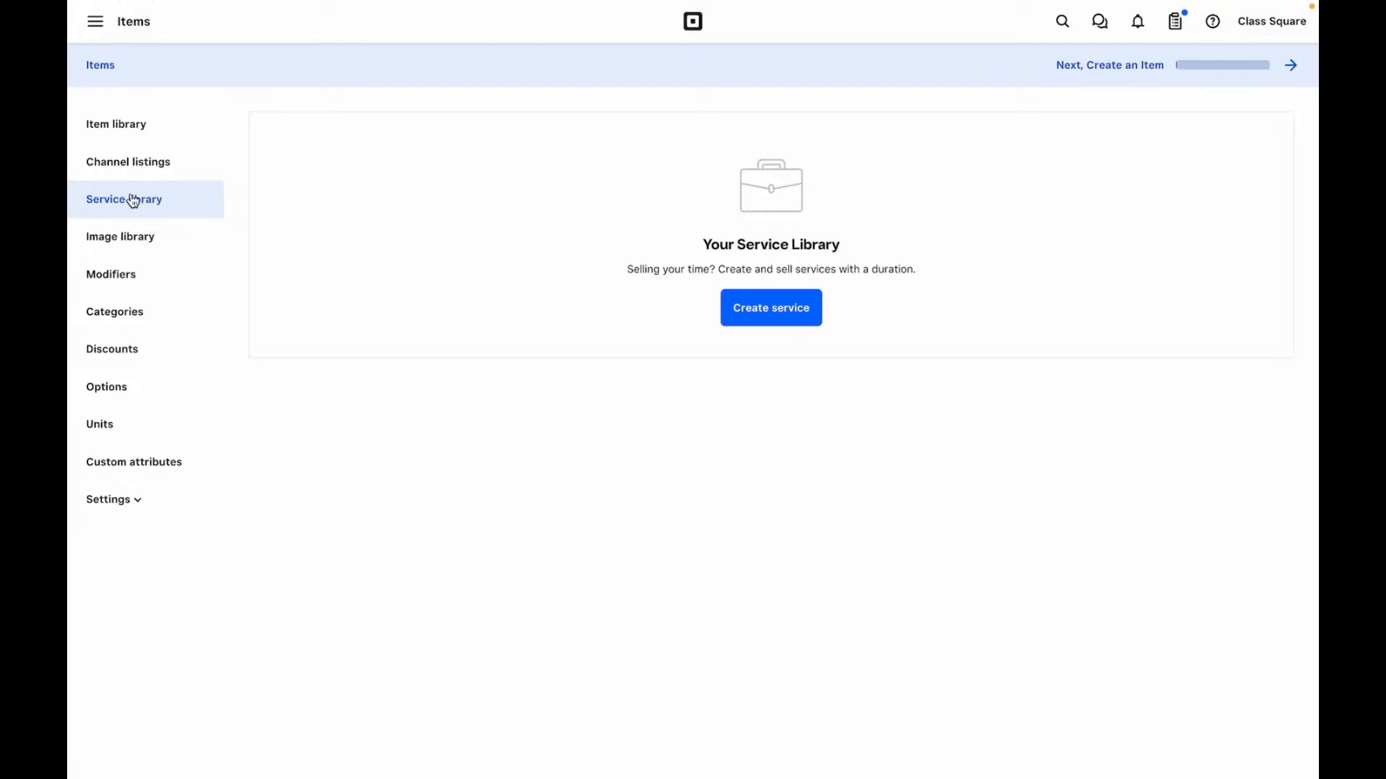
- Start a new service and switch its price type to Variable, then back to Fixed
left_click(794, 306)
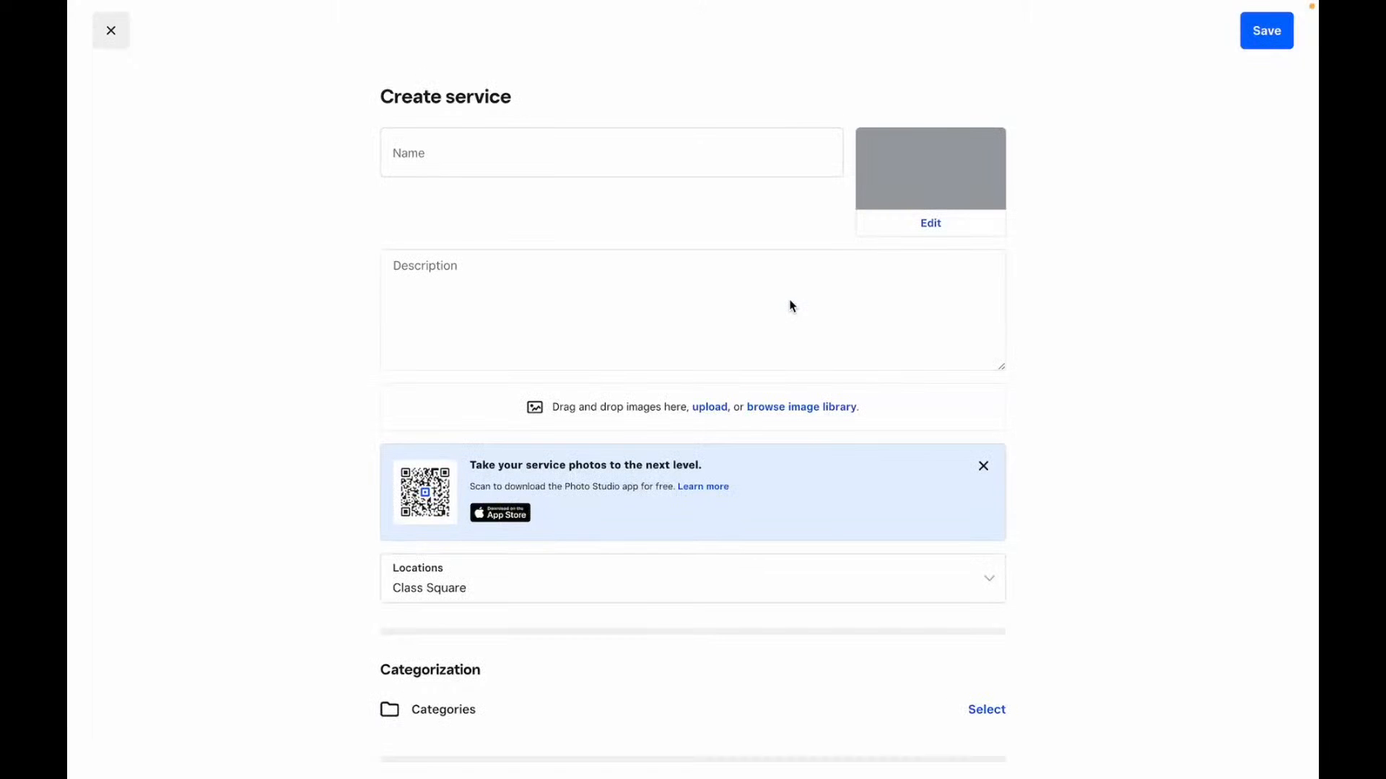
scroll(792, 305, "down", 5)
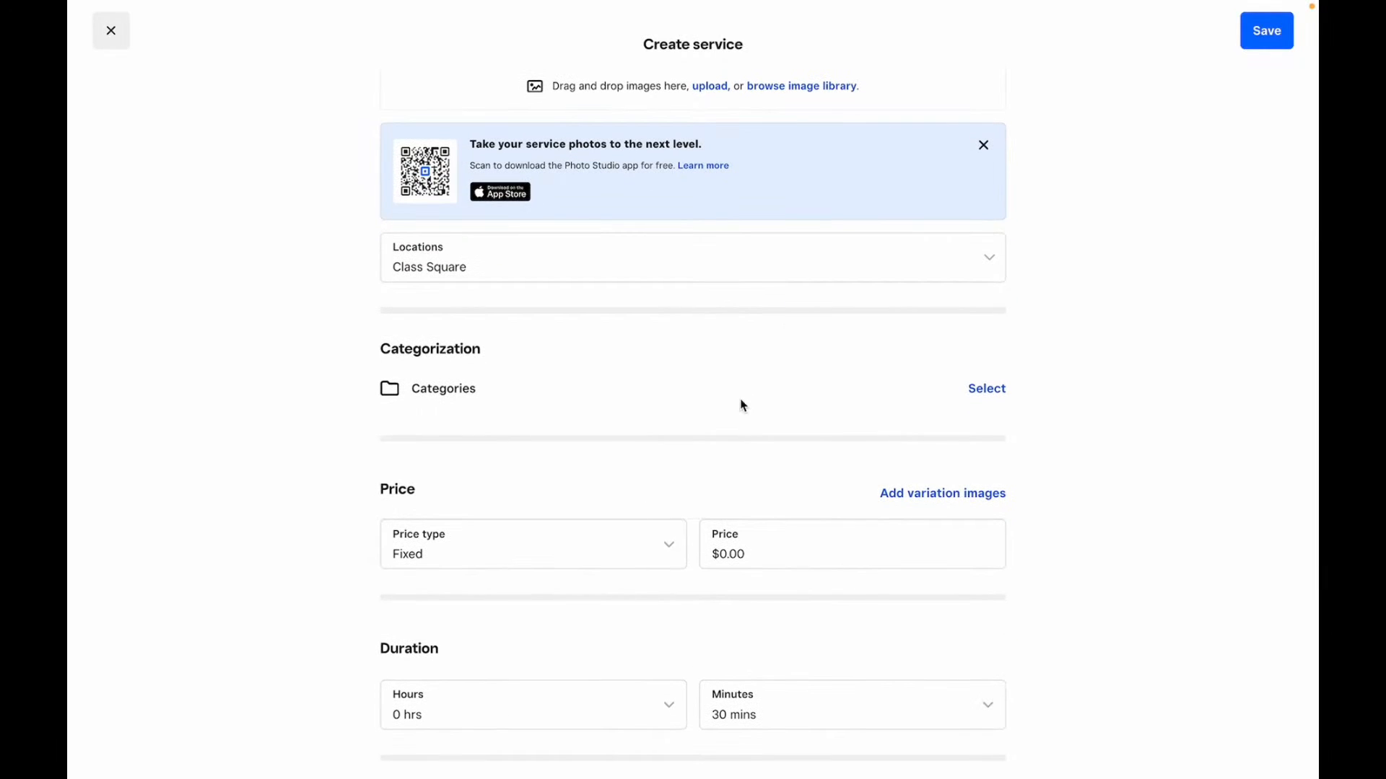
scroll(740, 403, "down", 3)
left_click(760, 332)
left_click(591, 332)
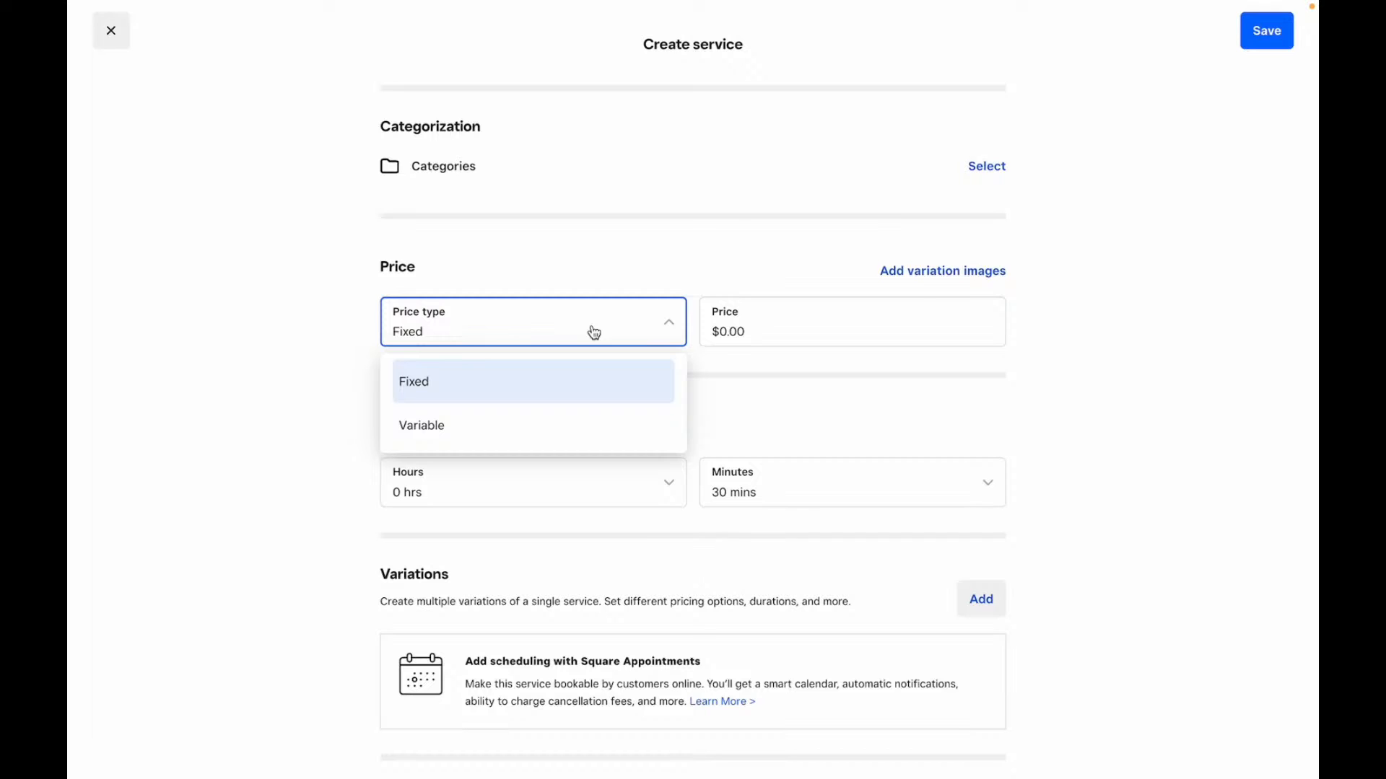
left_click(577, 426)
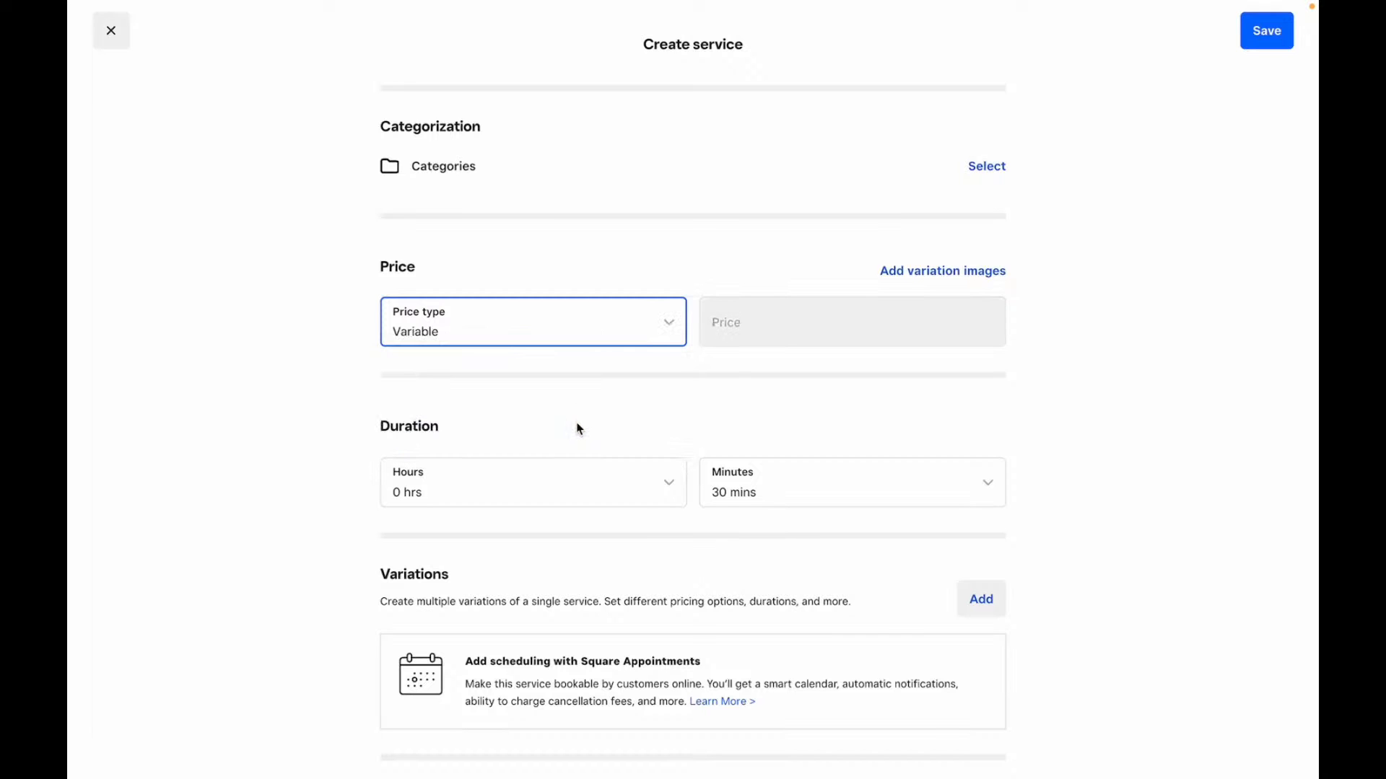
left_click(600, 322)
left_click(574, 383)
scroll(553, 351, "down", 2)
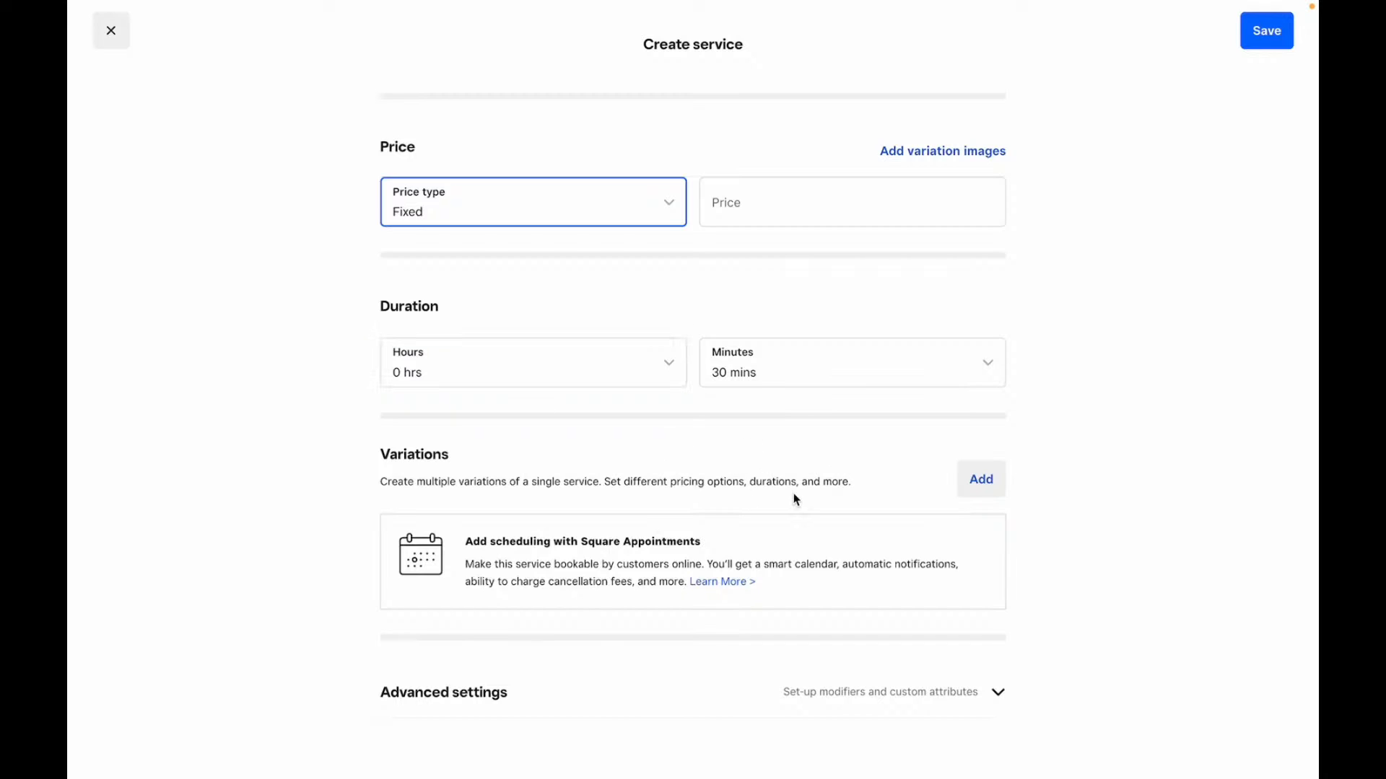
- Expand the service's advanced settings, then discard the unsaved service
left_click(830, 704)
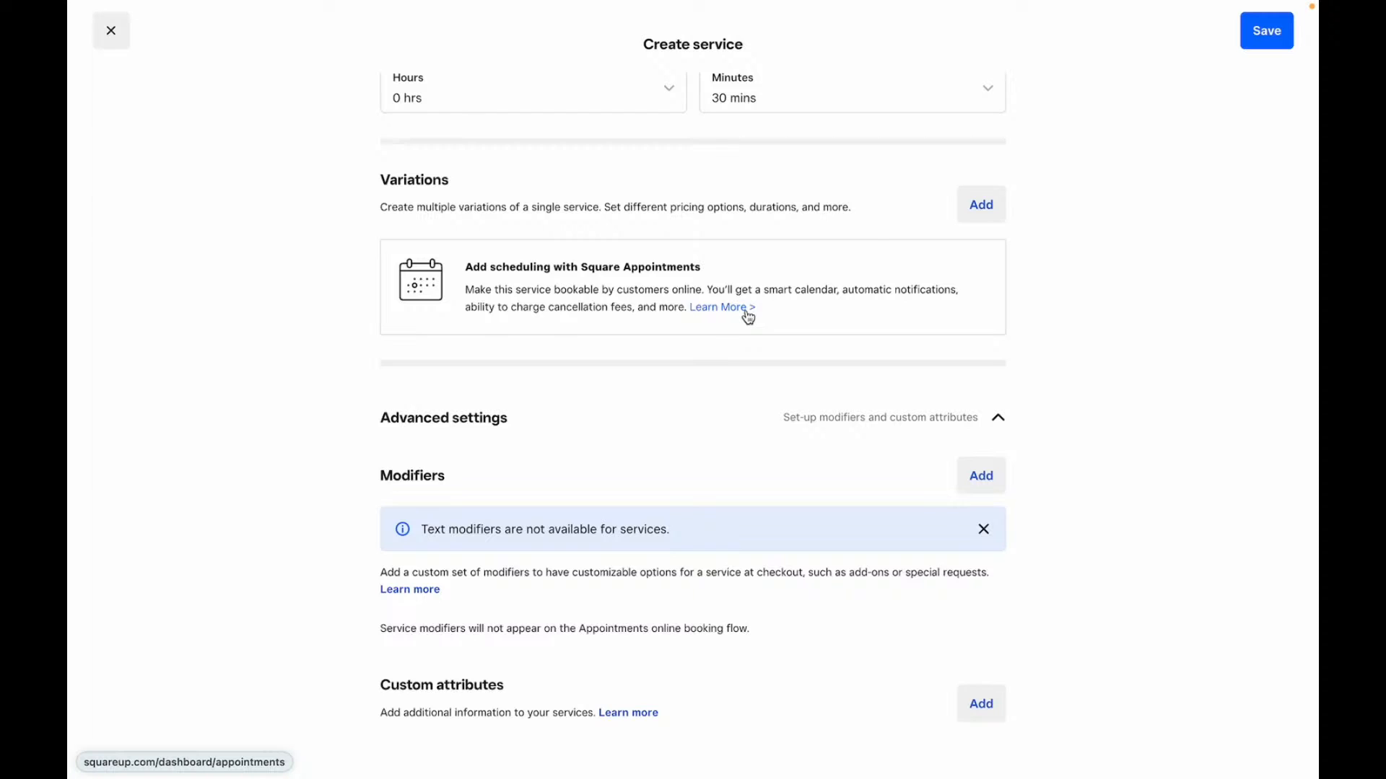
scroll(748, 317, "down", 1)
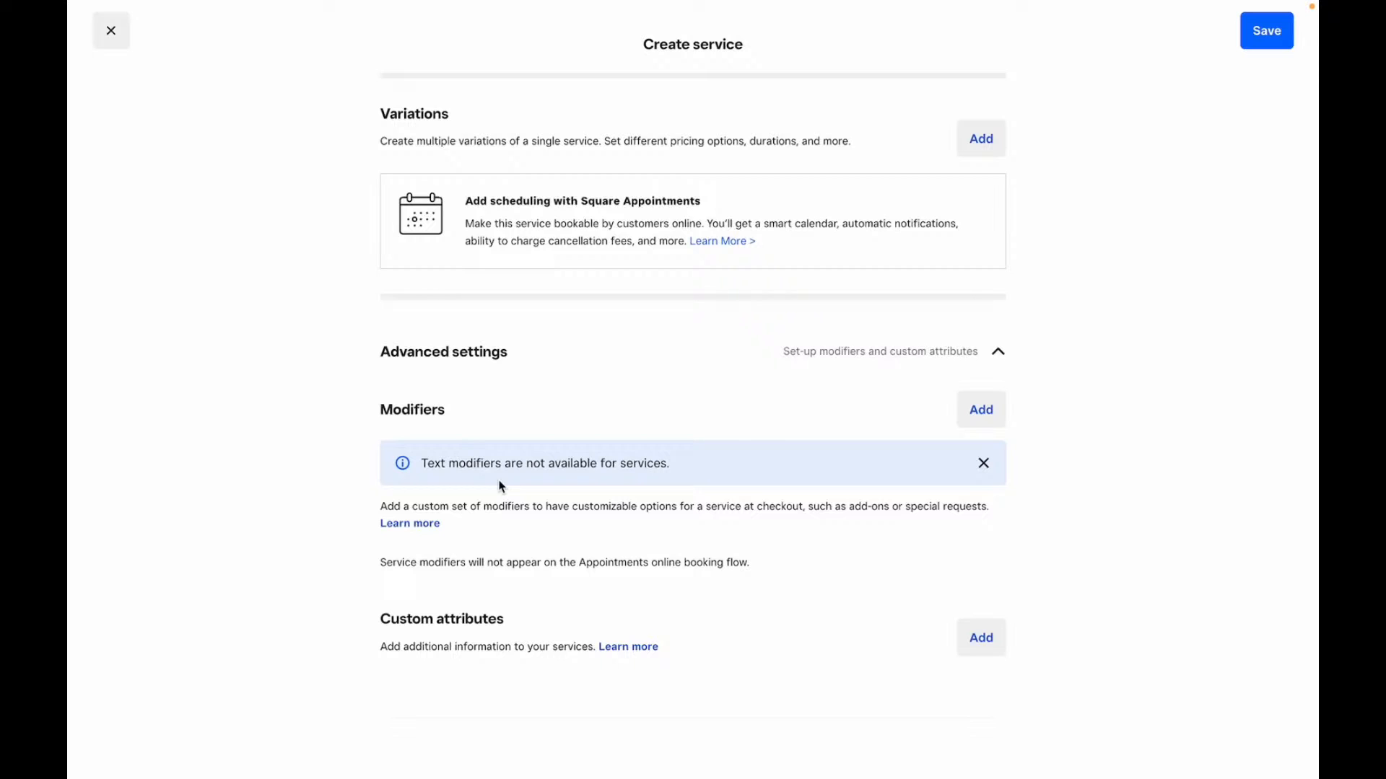
scroll(744, 542, "up", 3)
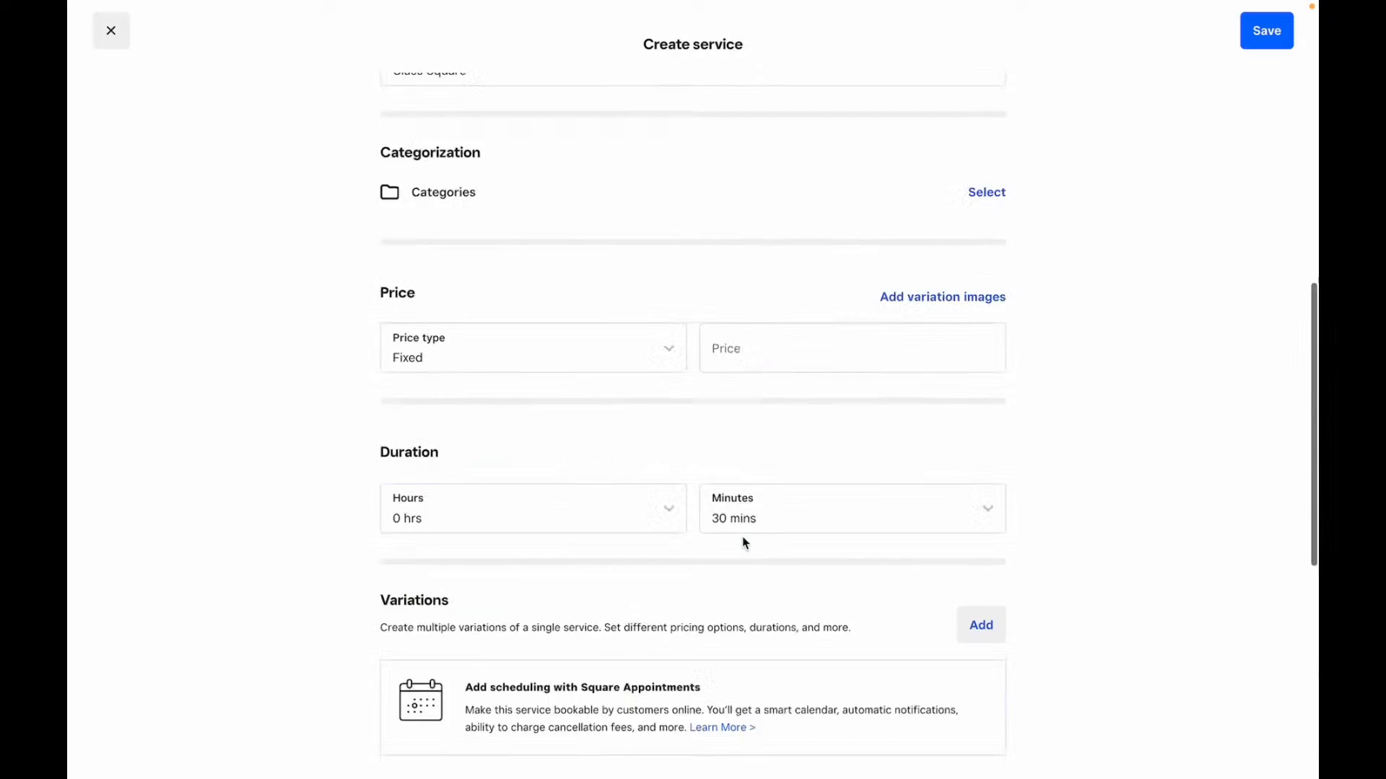
scroll(745, 542, "up", 10)
left_click(111, 30)
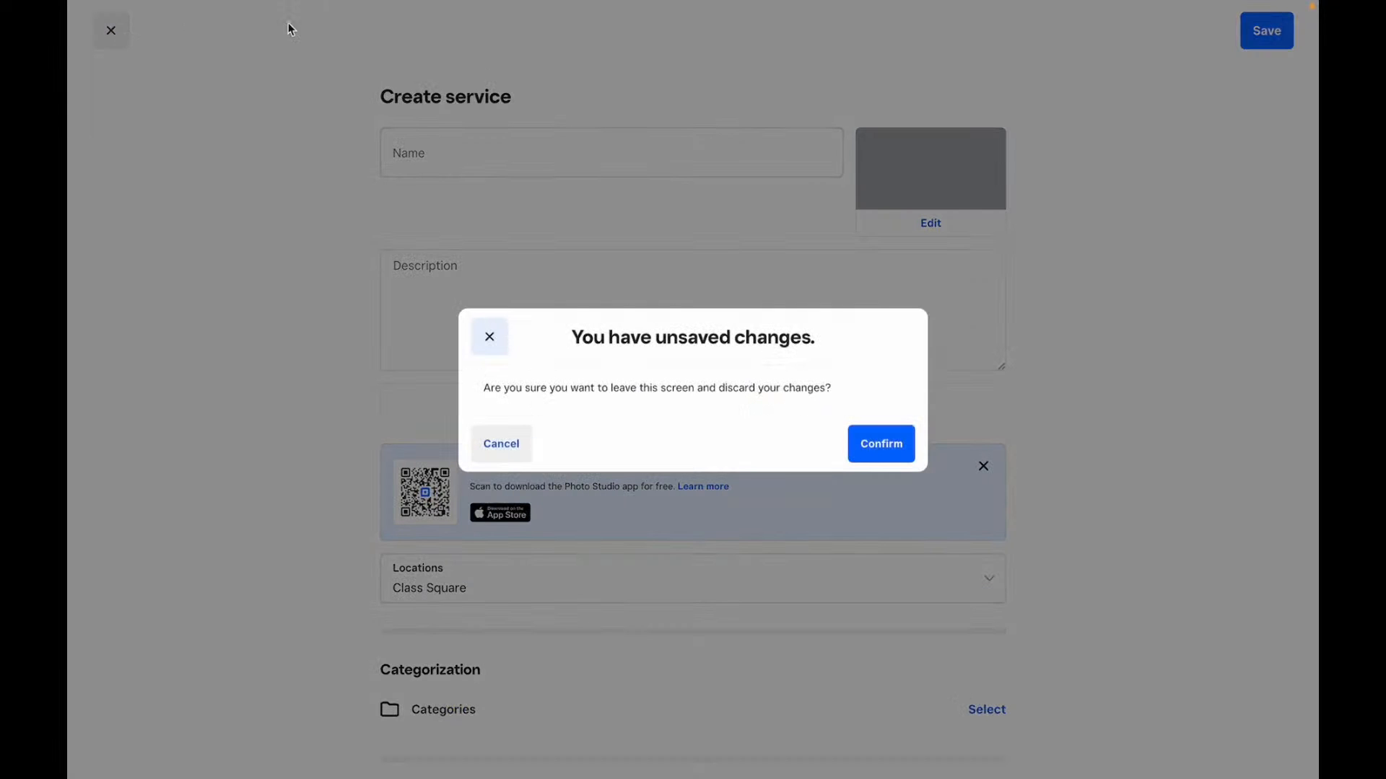
left_click(501, 444)
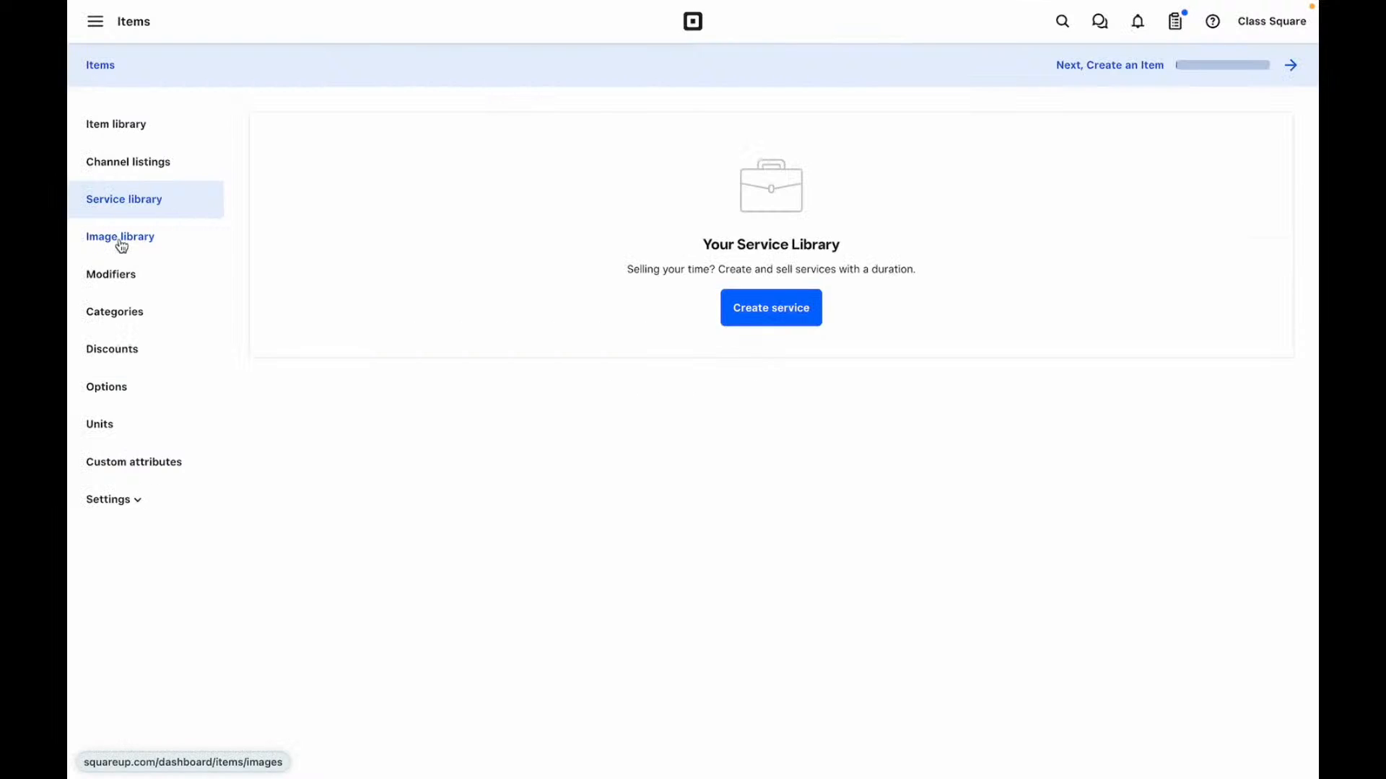
- Visit the Image library, Modifiers and Categories pages, ending on Discounts
left_click(122, 238)
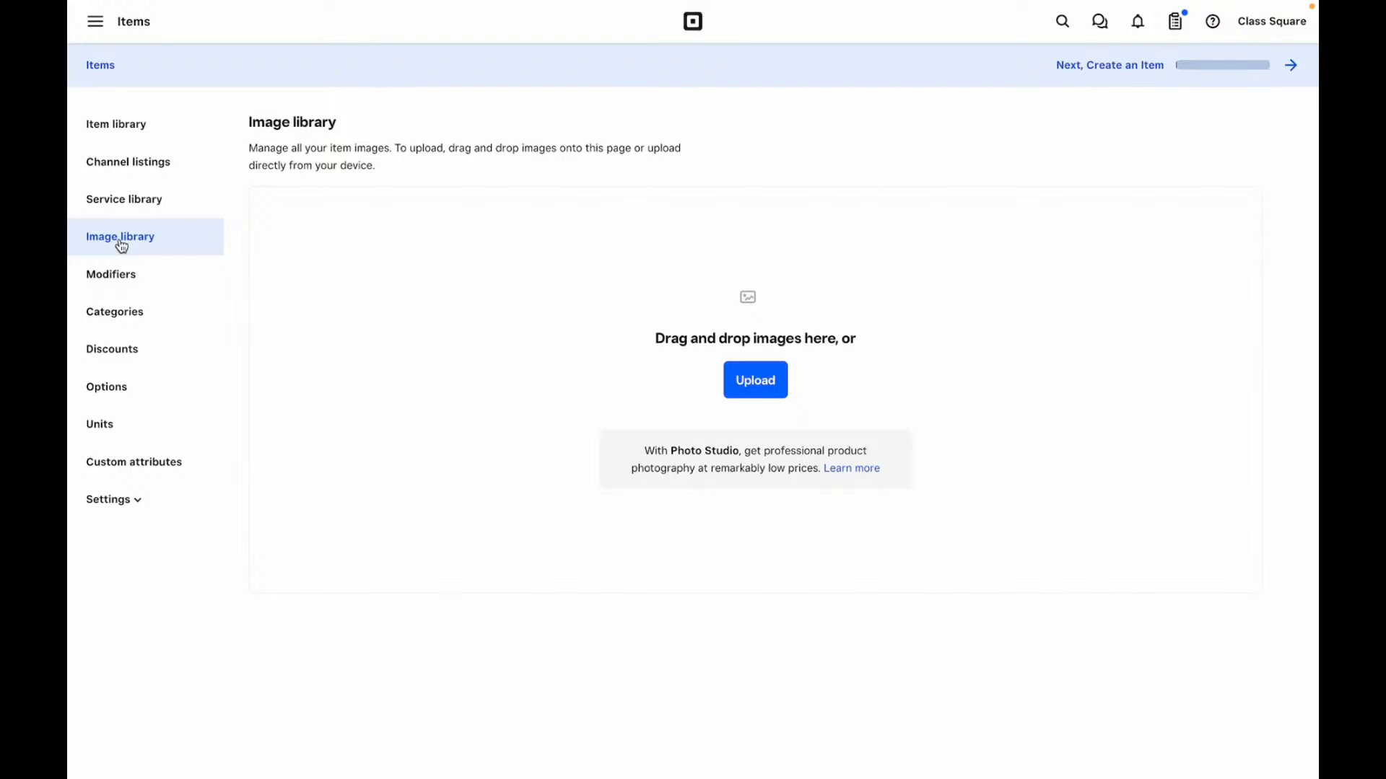
left_click(124, 287)
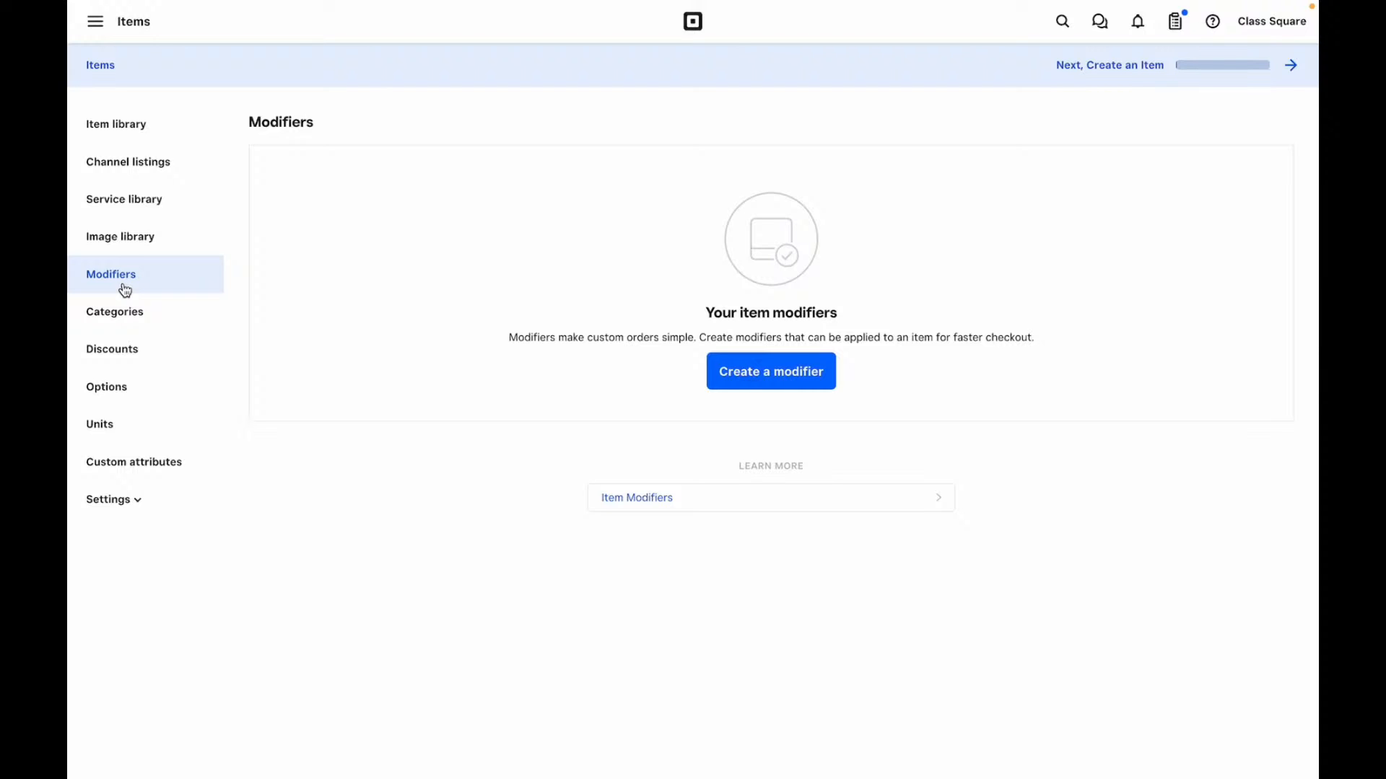
left_click(130, 316)
left_click(122, 353)
- Start a new discount with amount type Amount ($) and discount rules switched on
left_click(762, 350)
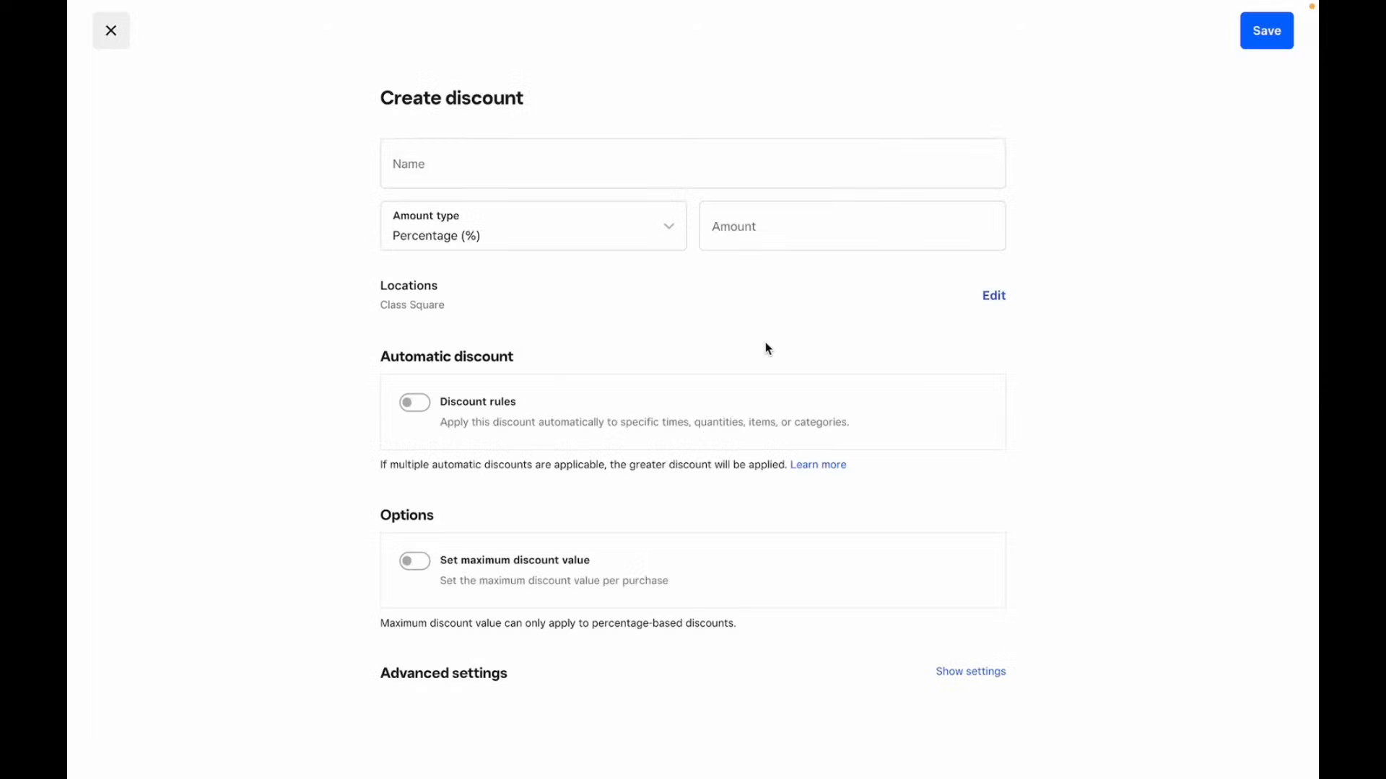
left_click(474, 230)
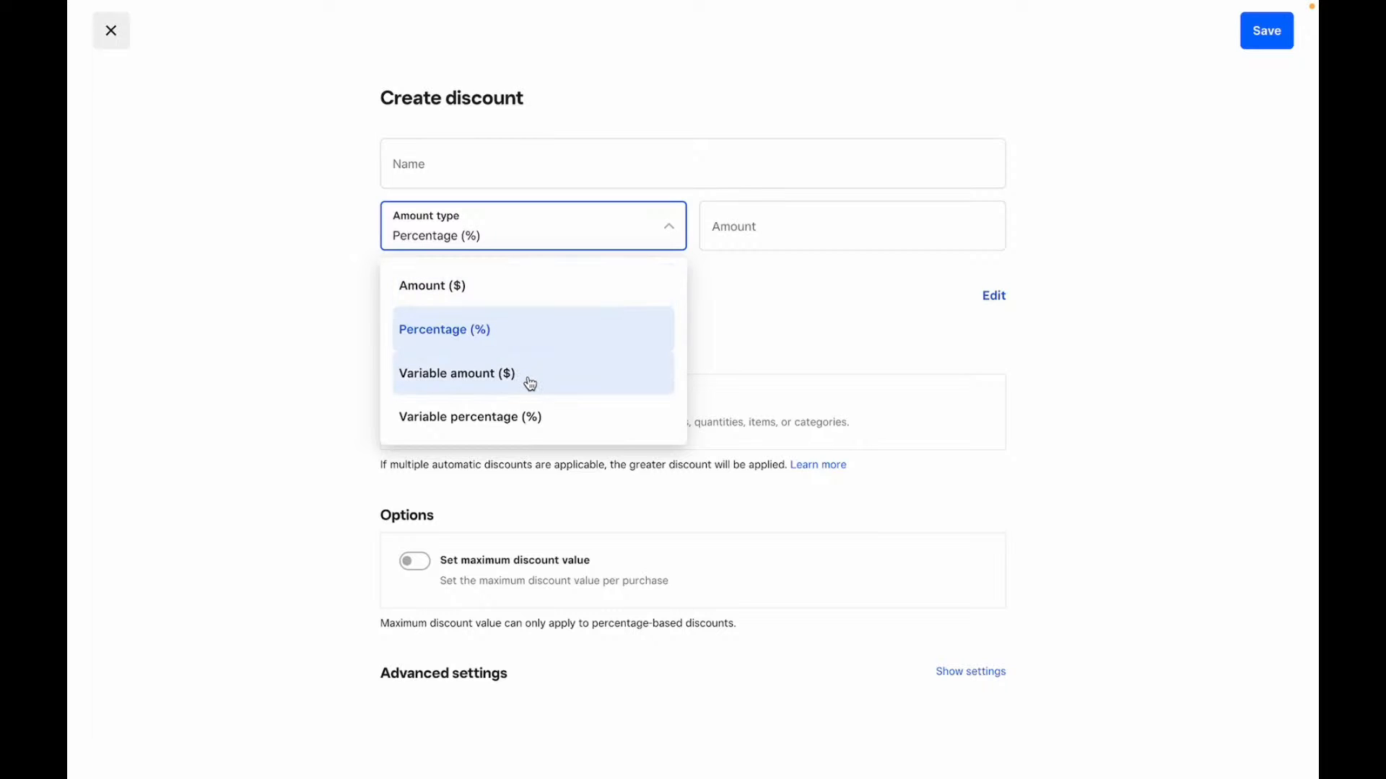
left_click(560, 435)
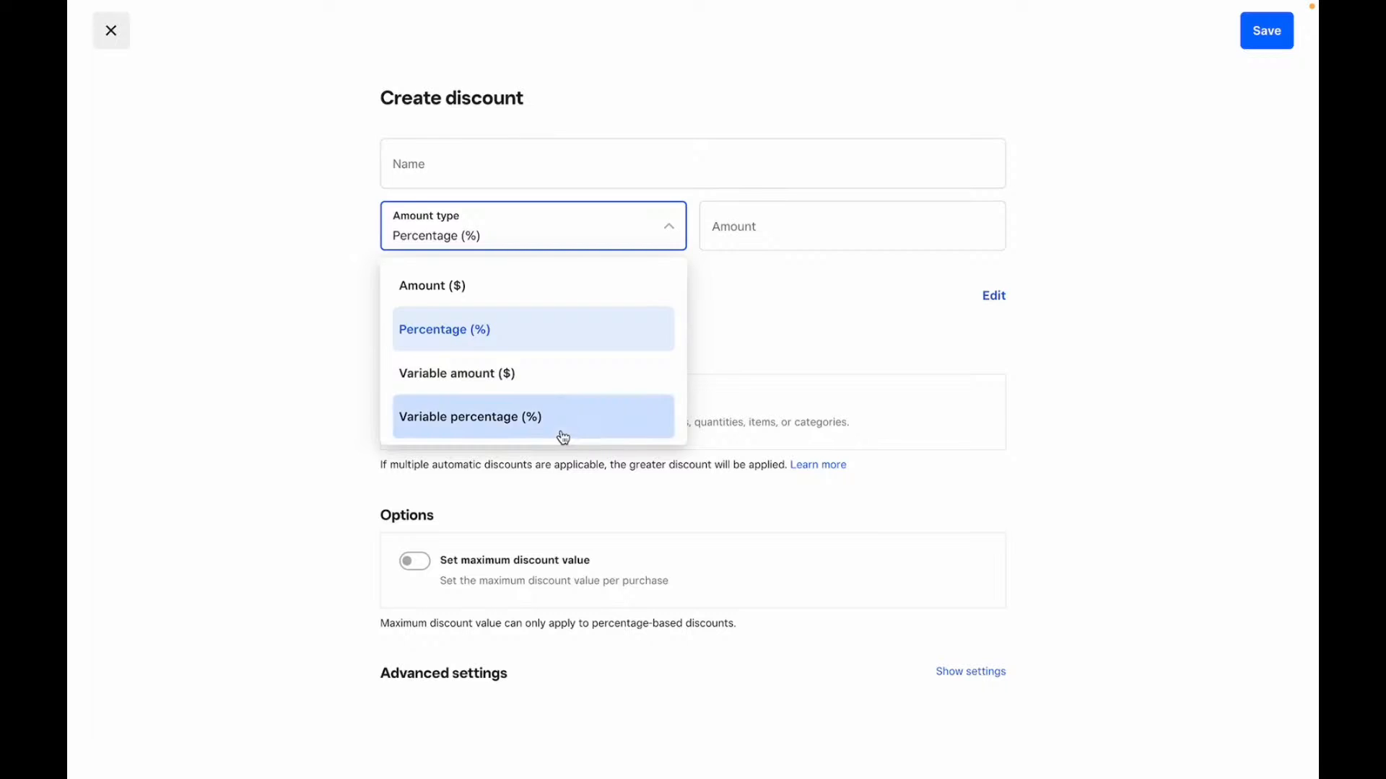
left_click(621, 239)
left_click(563, 285)
left_click(779, 238)
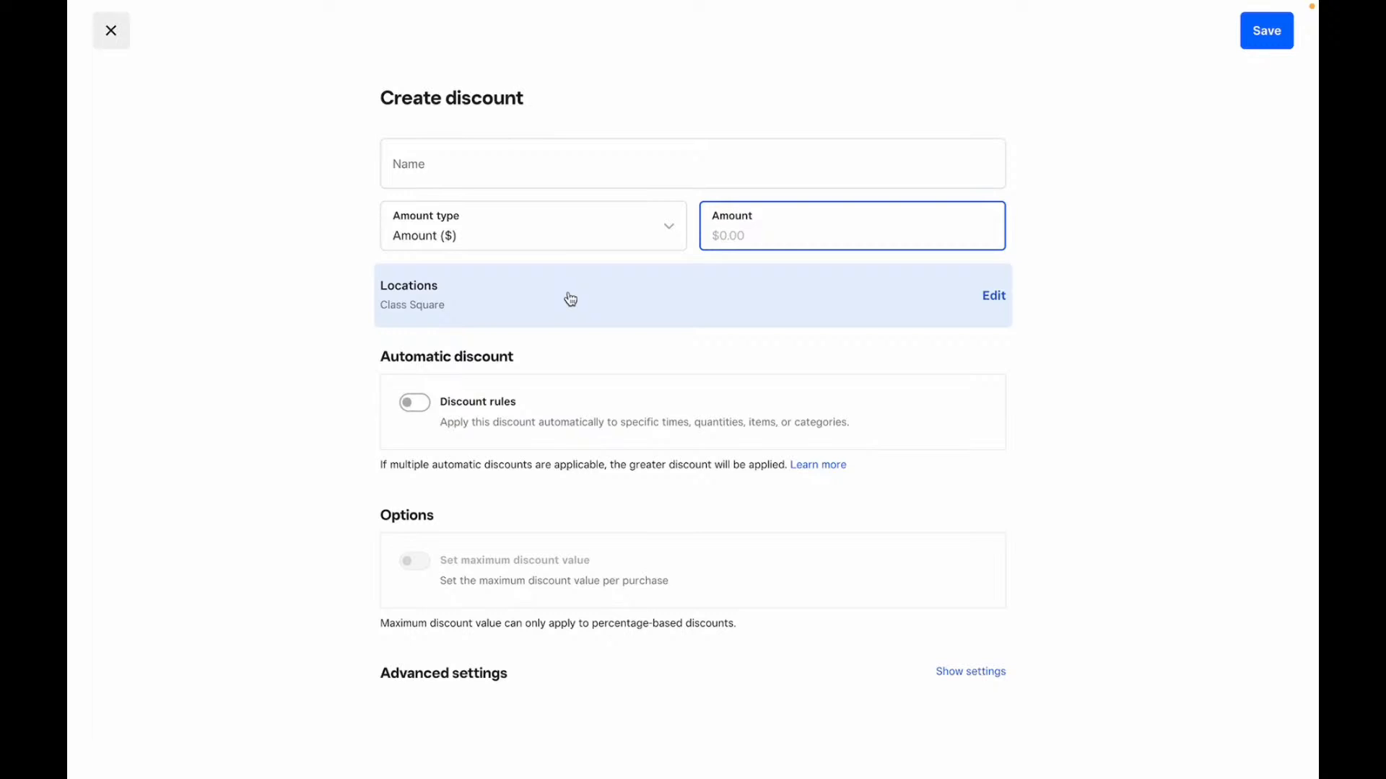
left_click(415, 402)
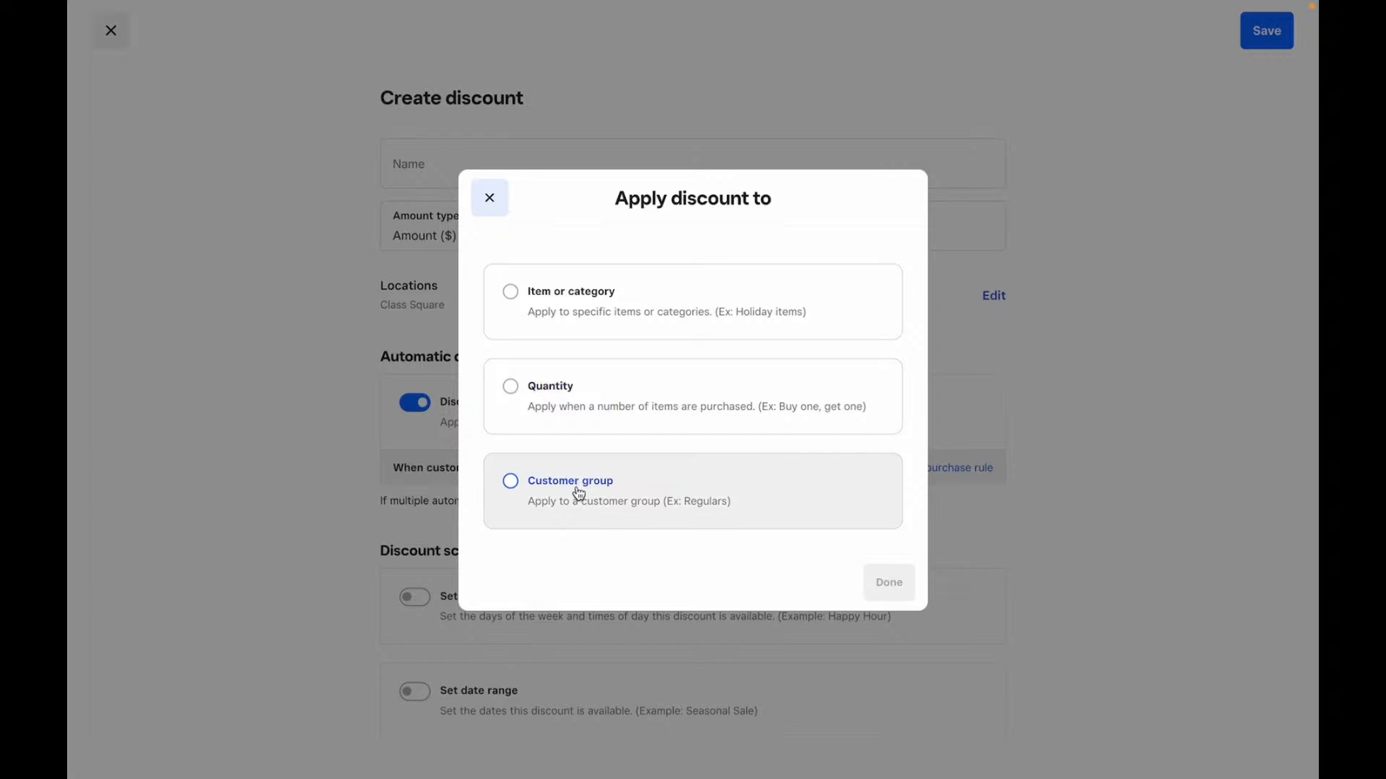
- Make the discount Percentage (%) with a quantity-based rule requiring 1 purchased item
left_click(491, 199)
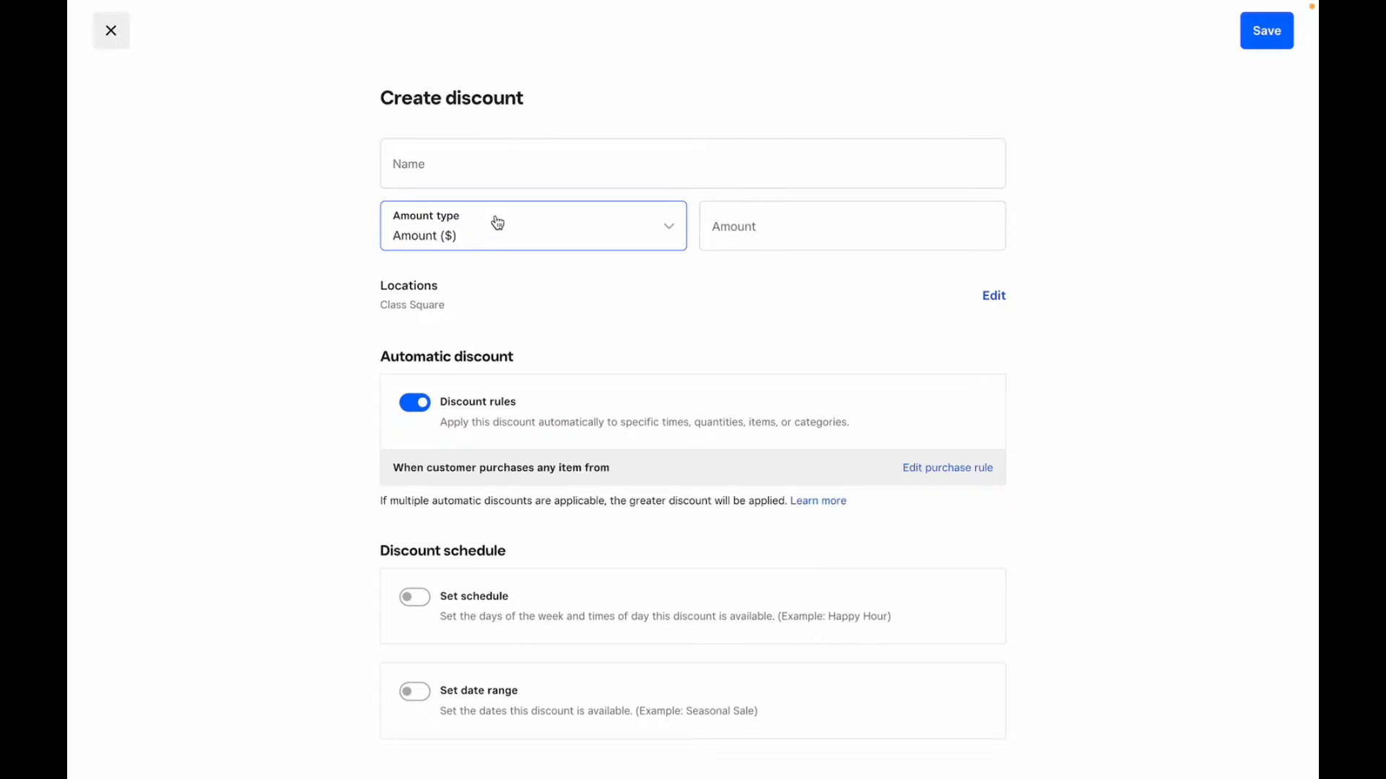
left_click(470, 247)
left_click(483, 338)
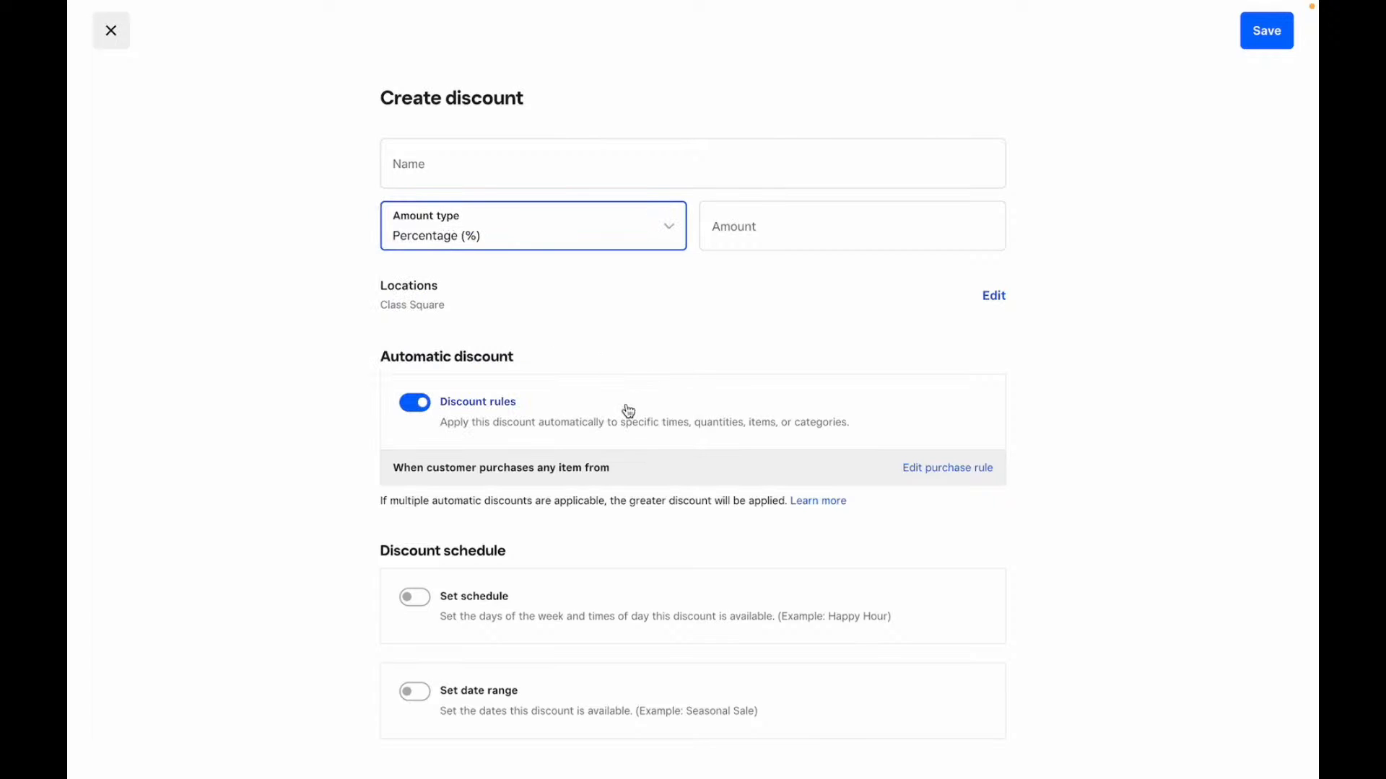
left_click(544, 420)
left_click(486, 403)
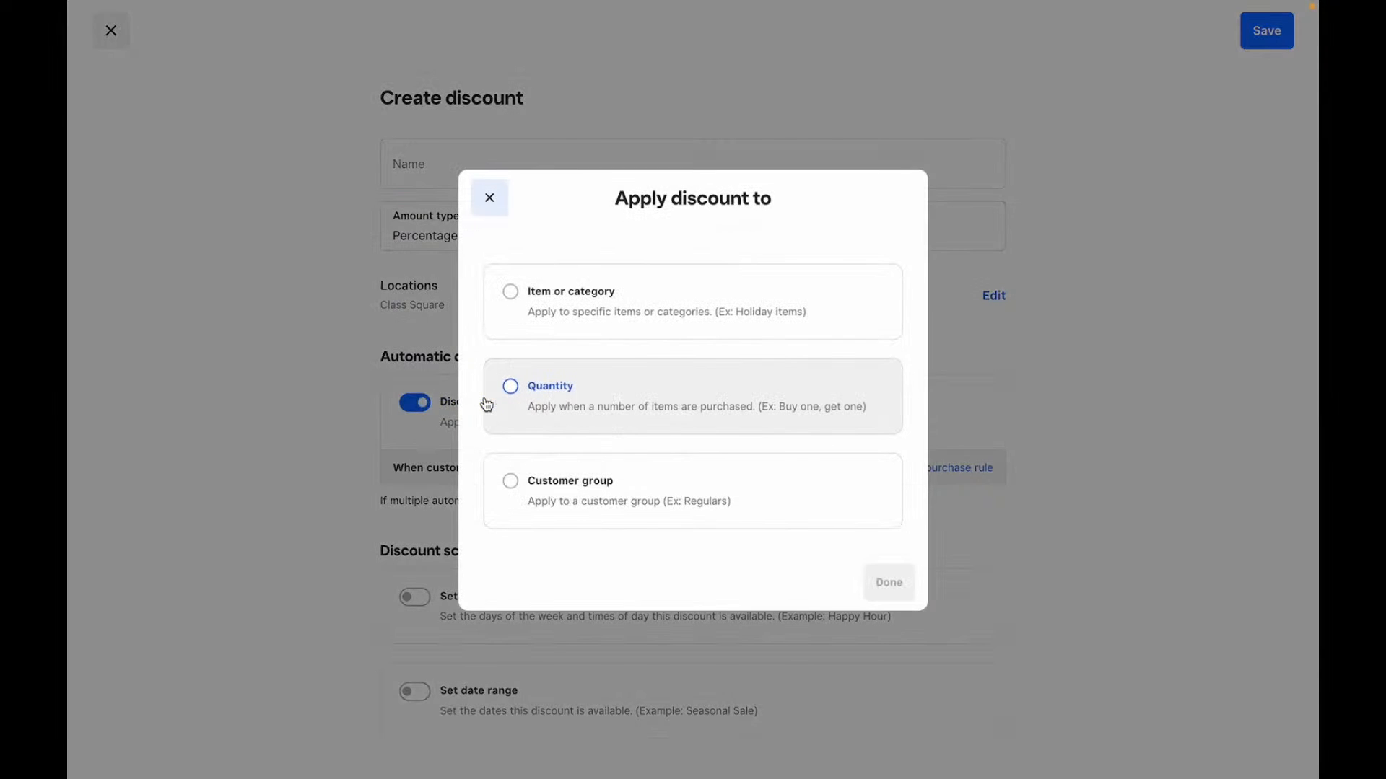
left_click(693, 397)
left_click(889, 582)
left_click(482, 505)
type("1")
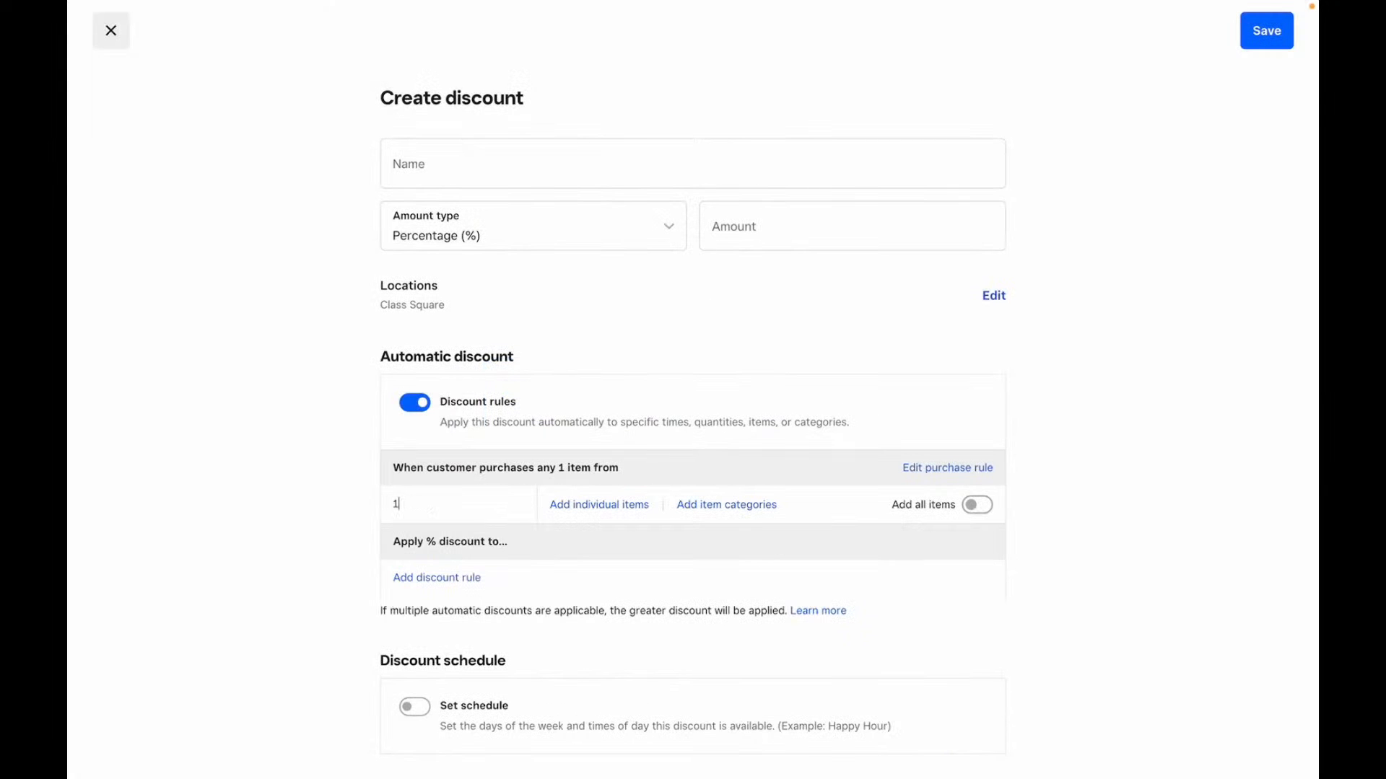
- Add a Buy one, get one rule discounting 1 additional item
left_click(451, 580)
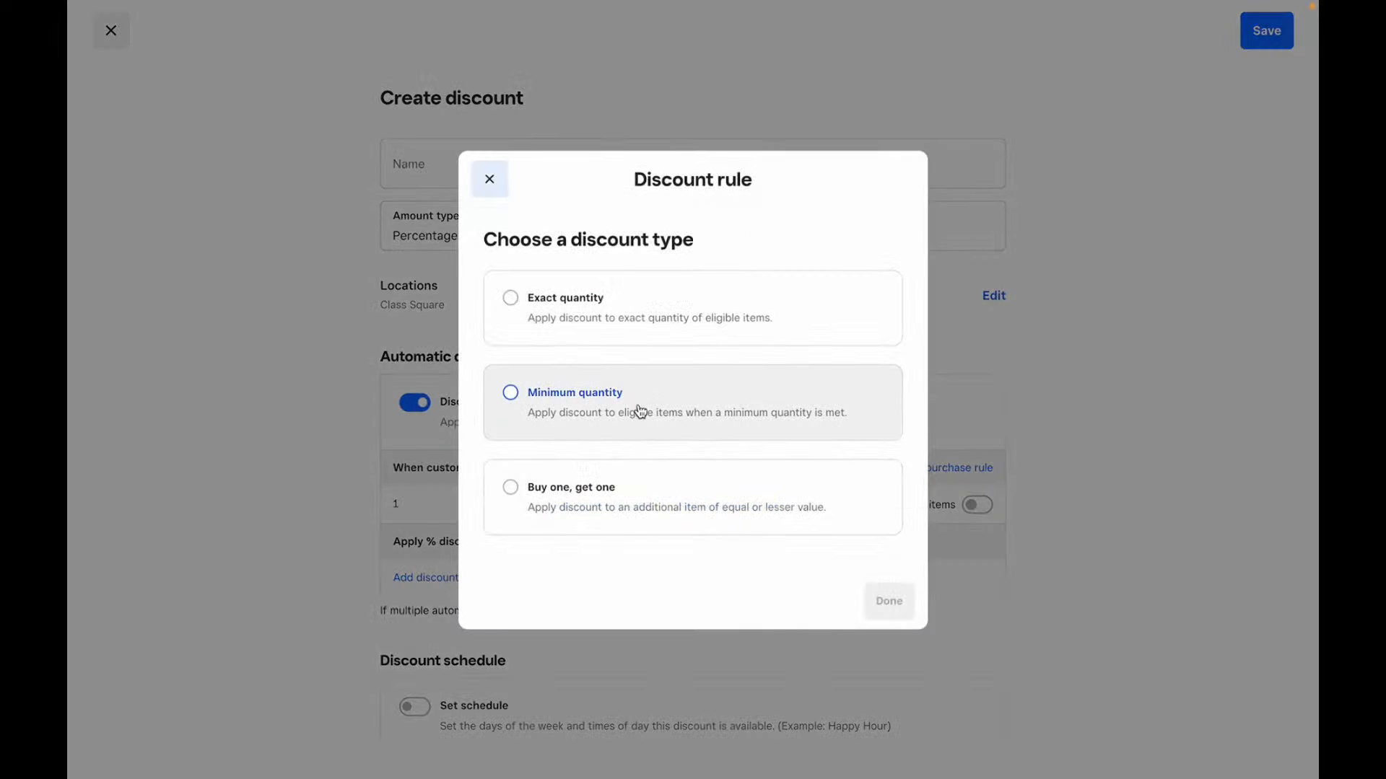
left_click(616, 505)
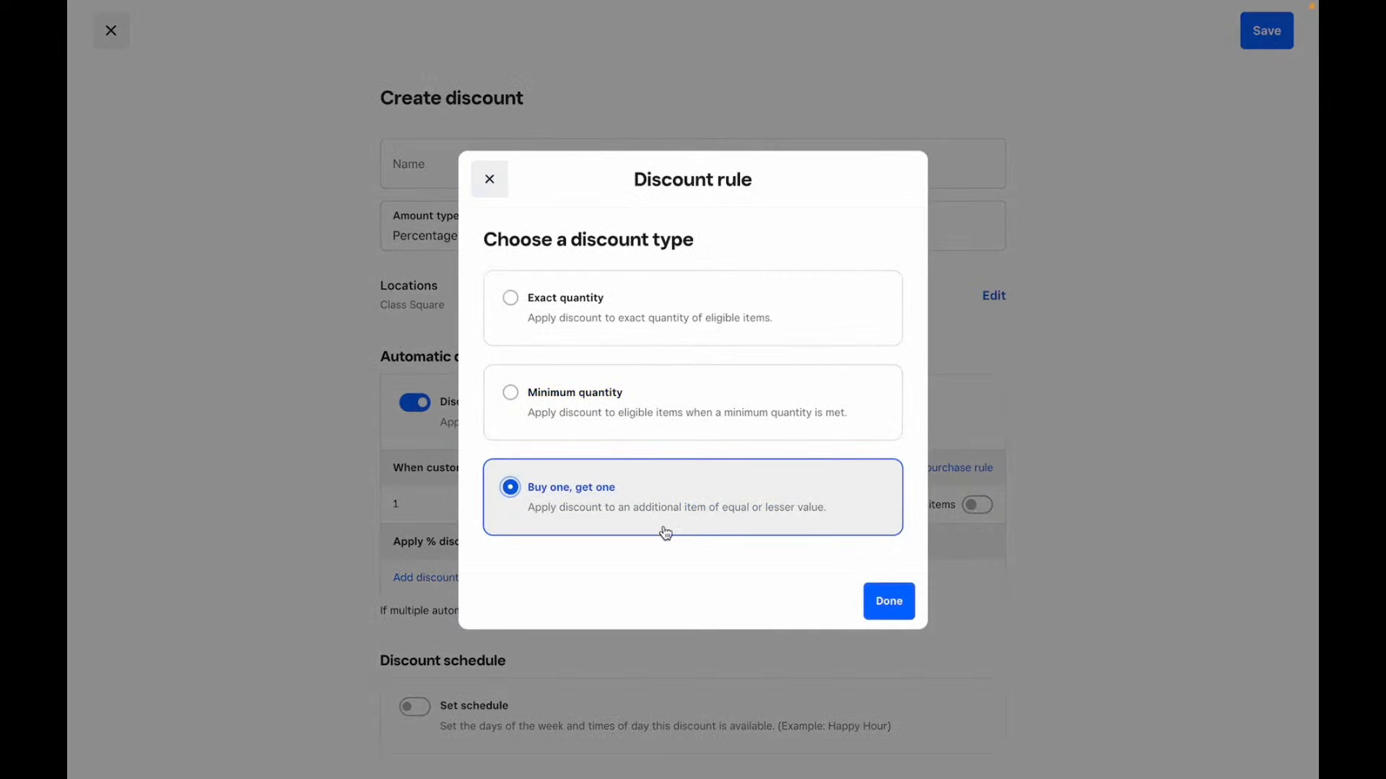
key("Return")
left_click(451, 577)
type("1")
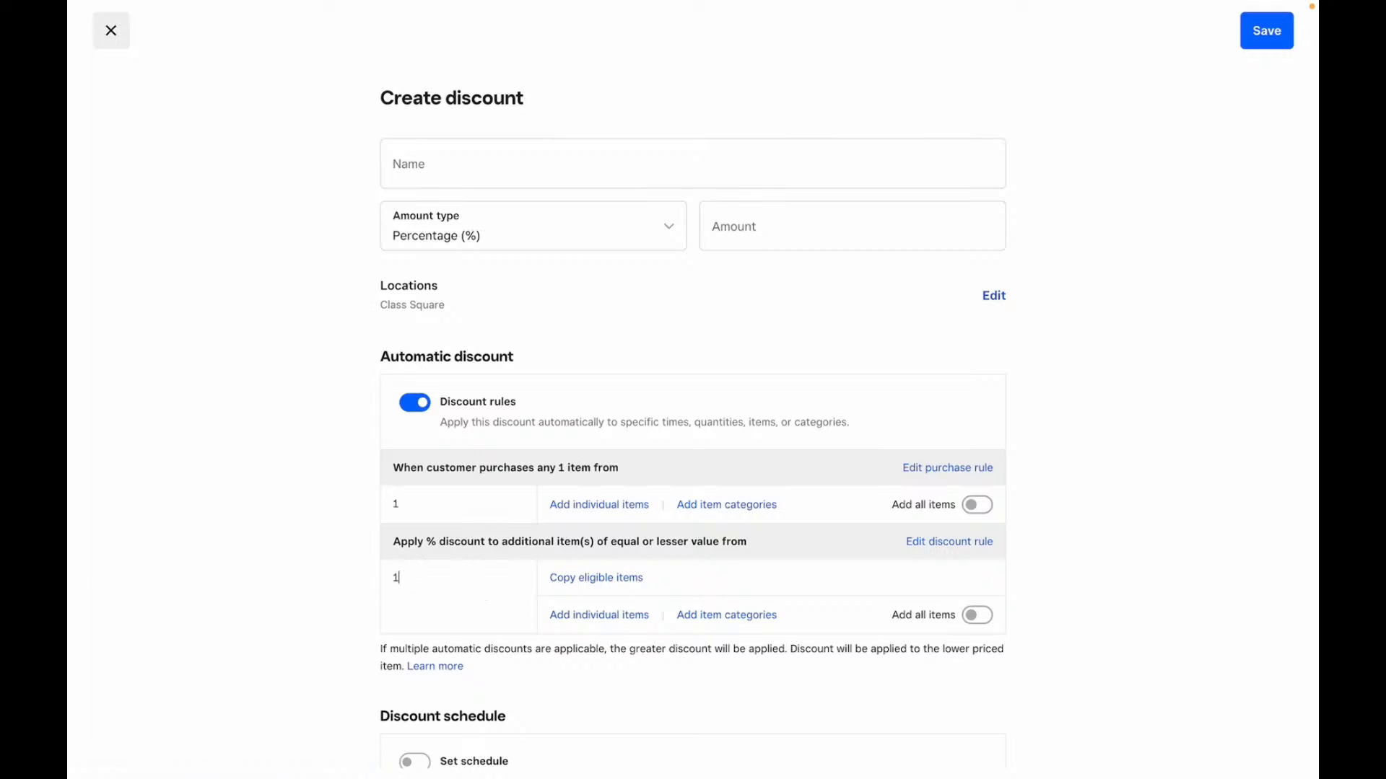
left_click(658, 577)
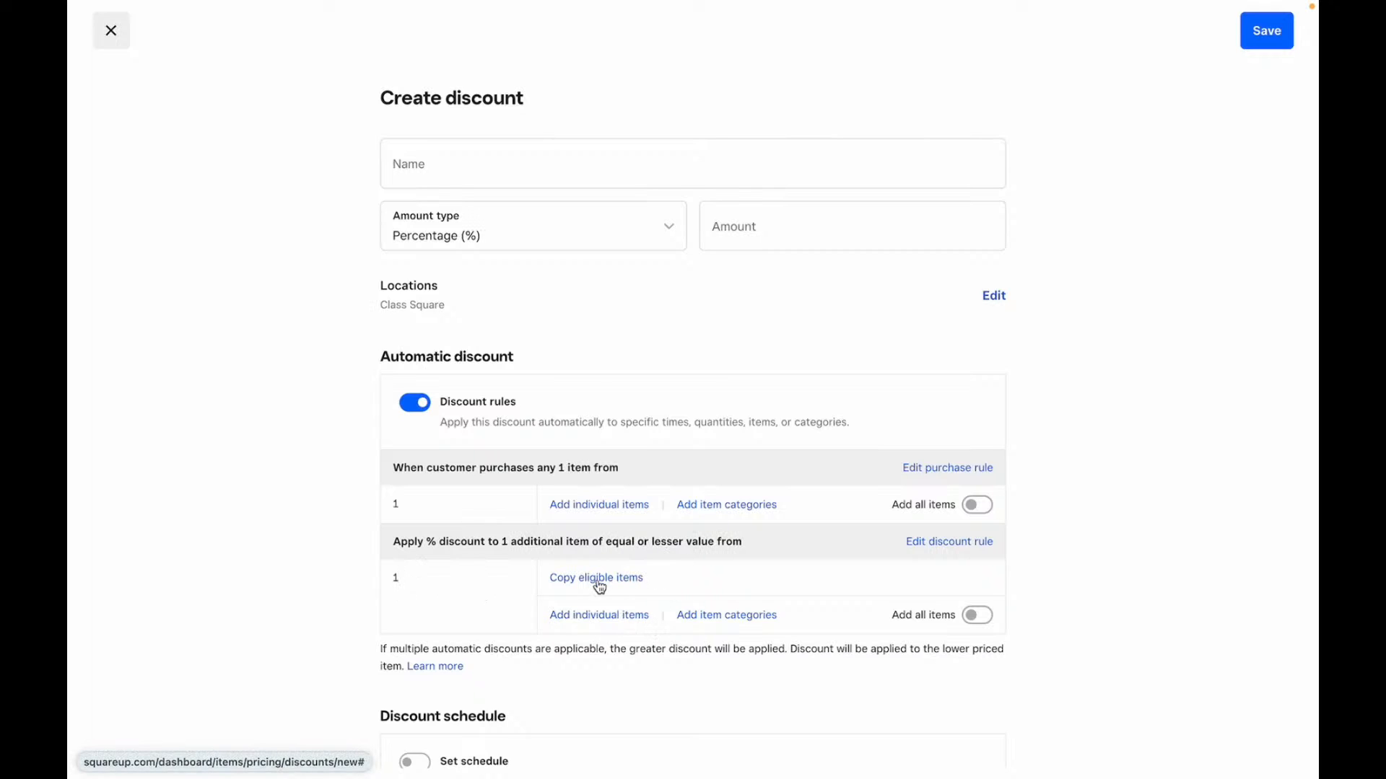
left_click(613, 508)
left_click(412, 121)
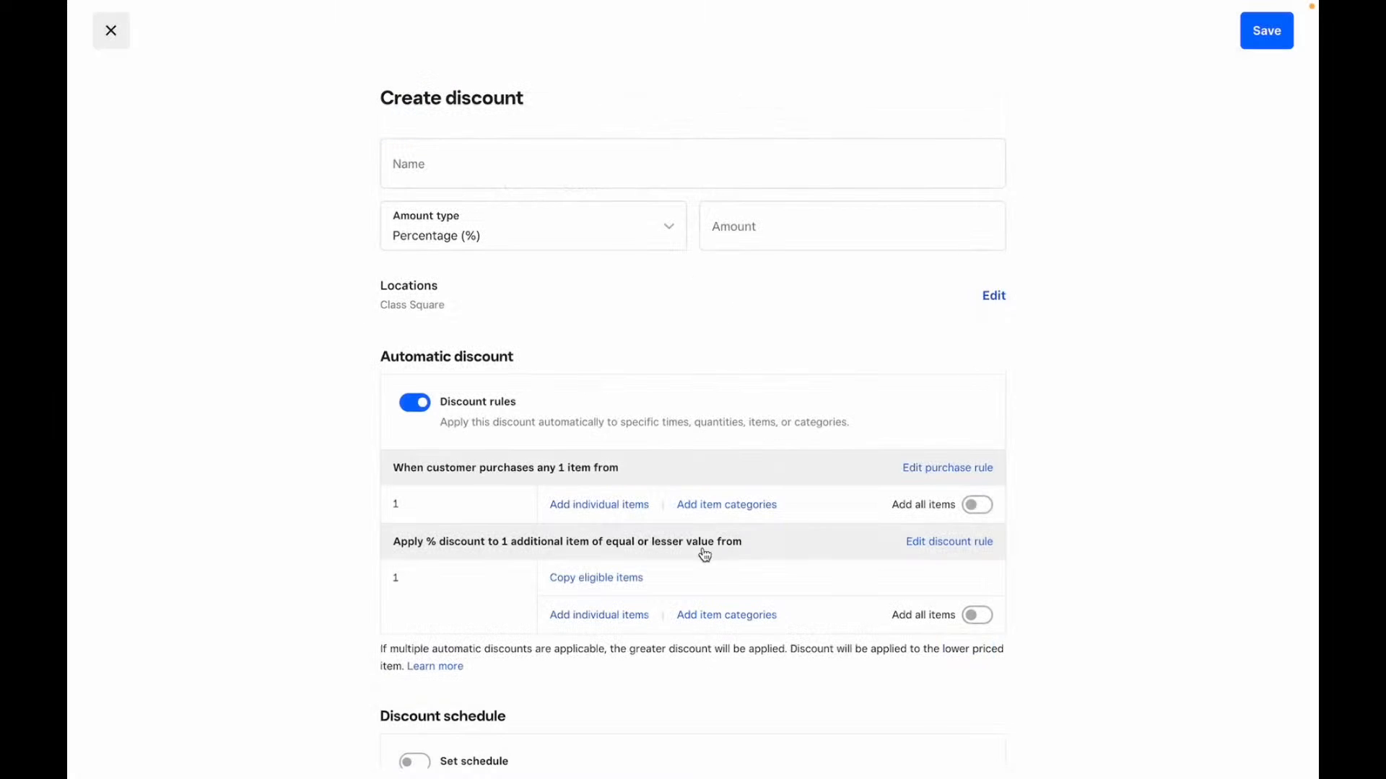
- Turn on a weekly schedule and a date range for the discount
scroll(695, 617, "down", 3)
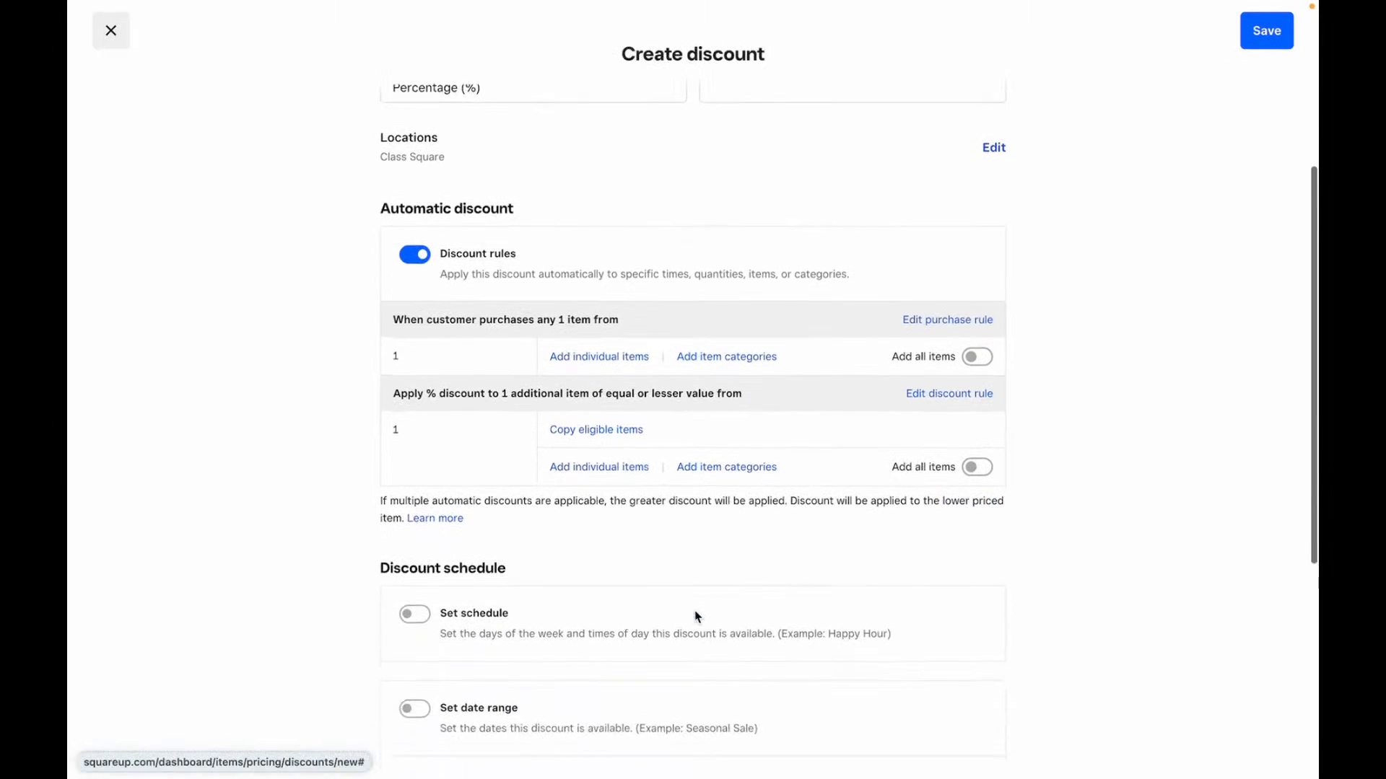
left_click(976, 322)
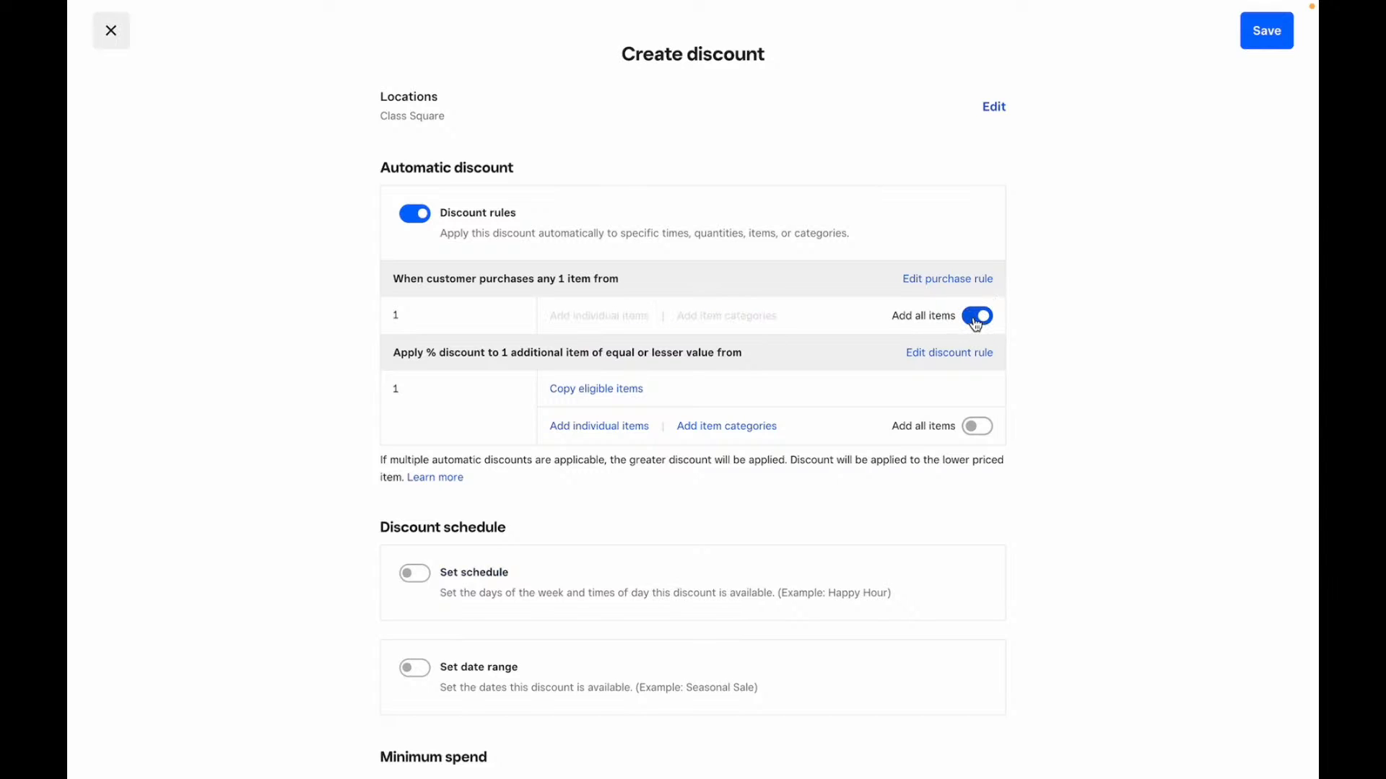
left_click(975, 322)
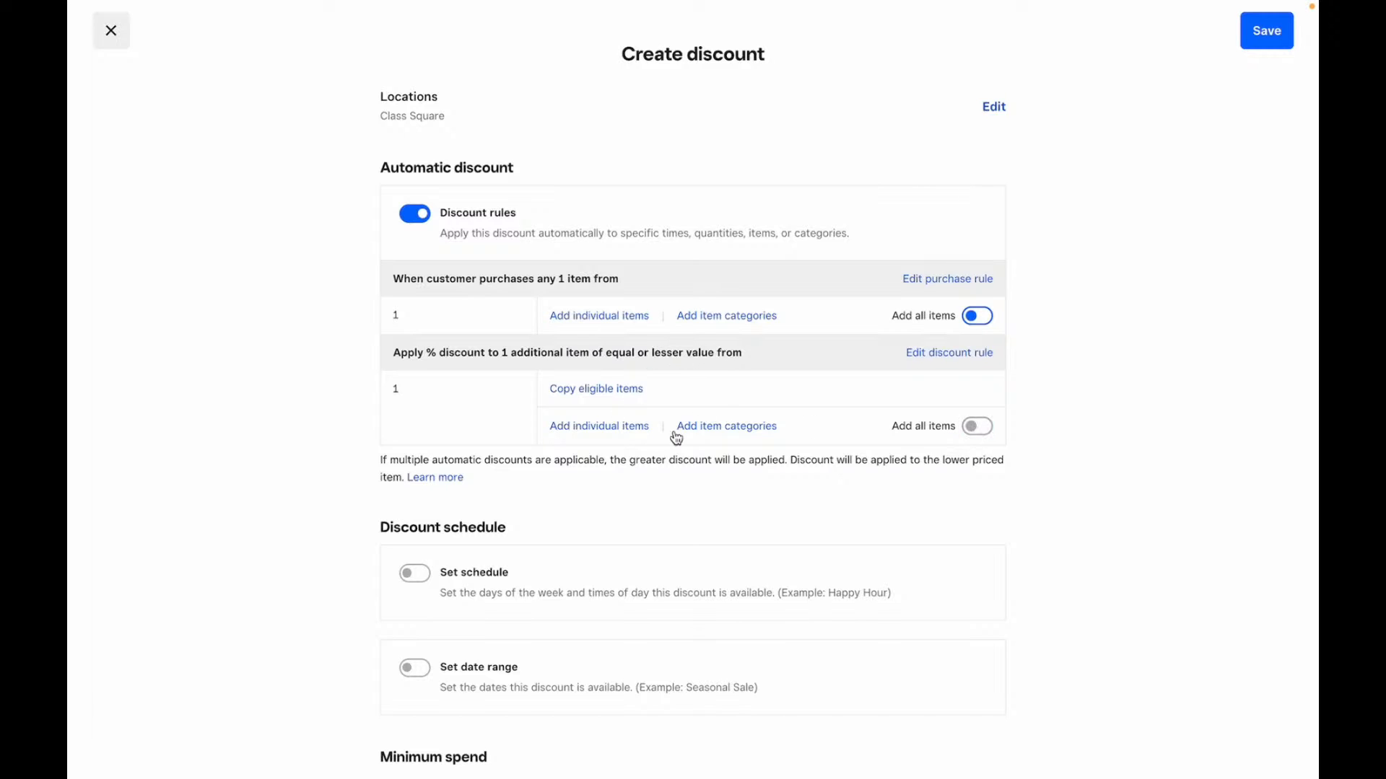
scroll(674, 386, "down", 3)
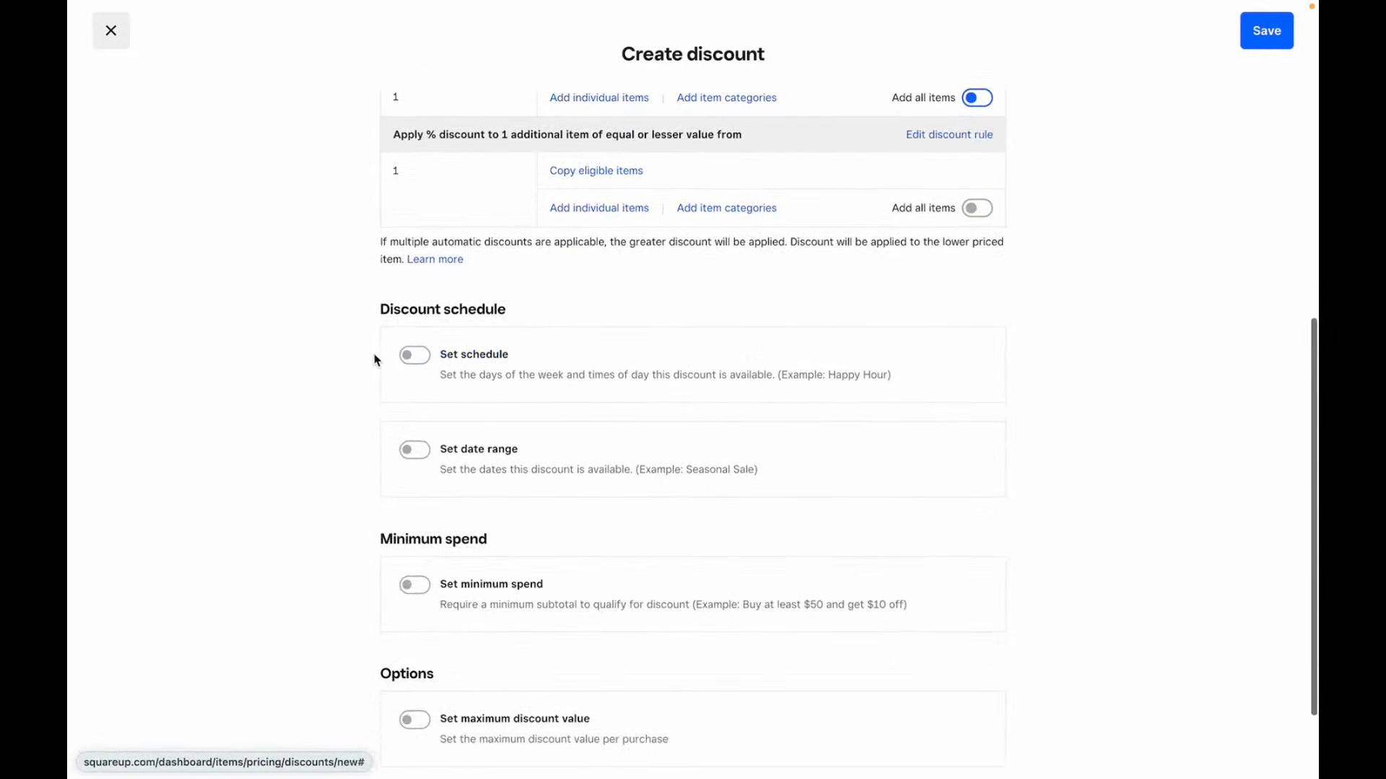
left_click(417, 356)
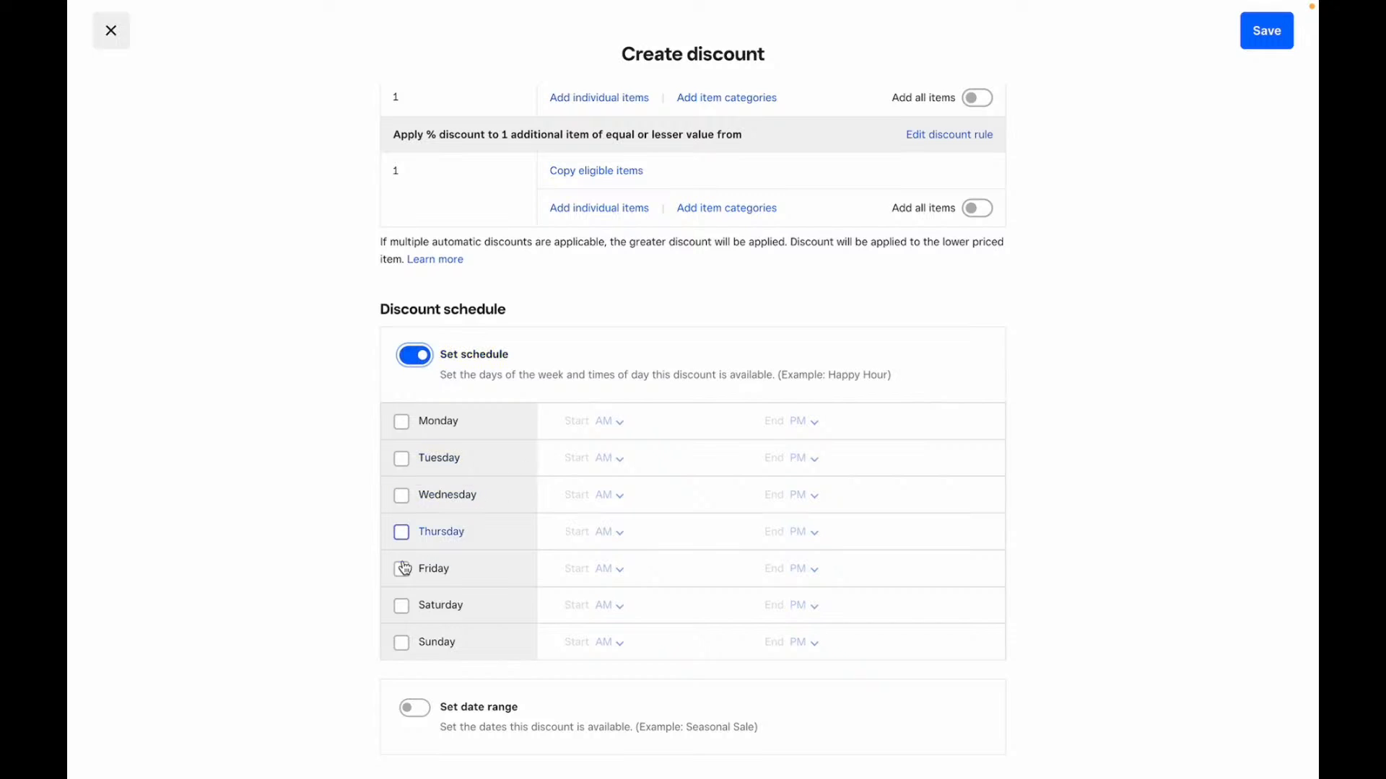
scroll(438, 556, "down", 1)
scroll(425, 554, "down", 2)
left_click(423, 425)
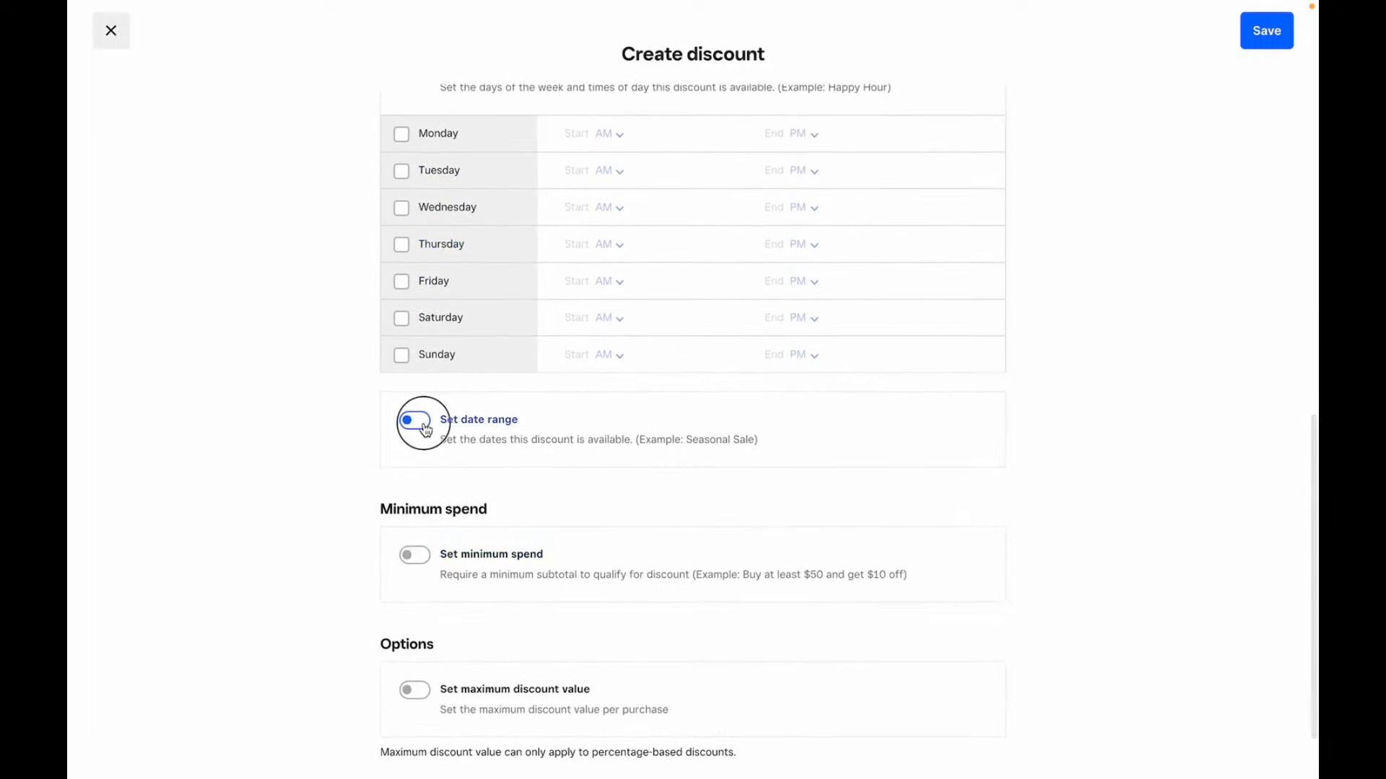
scroll(426, 430, "down", 1)
scroll(423, 430, "down", 1)
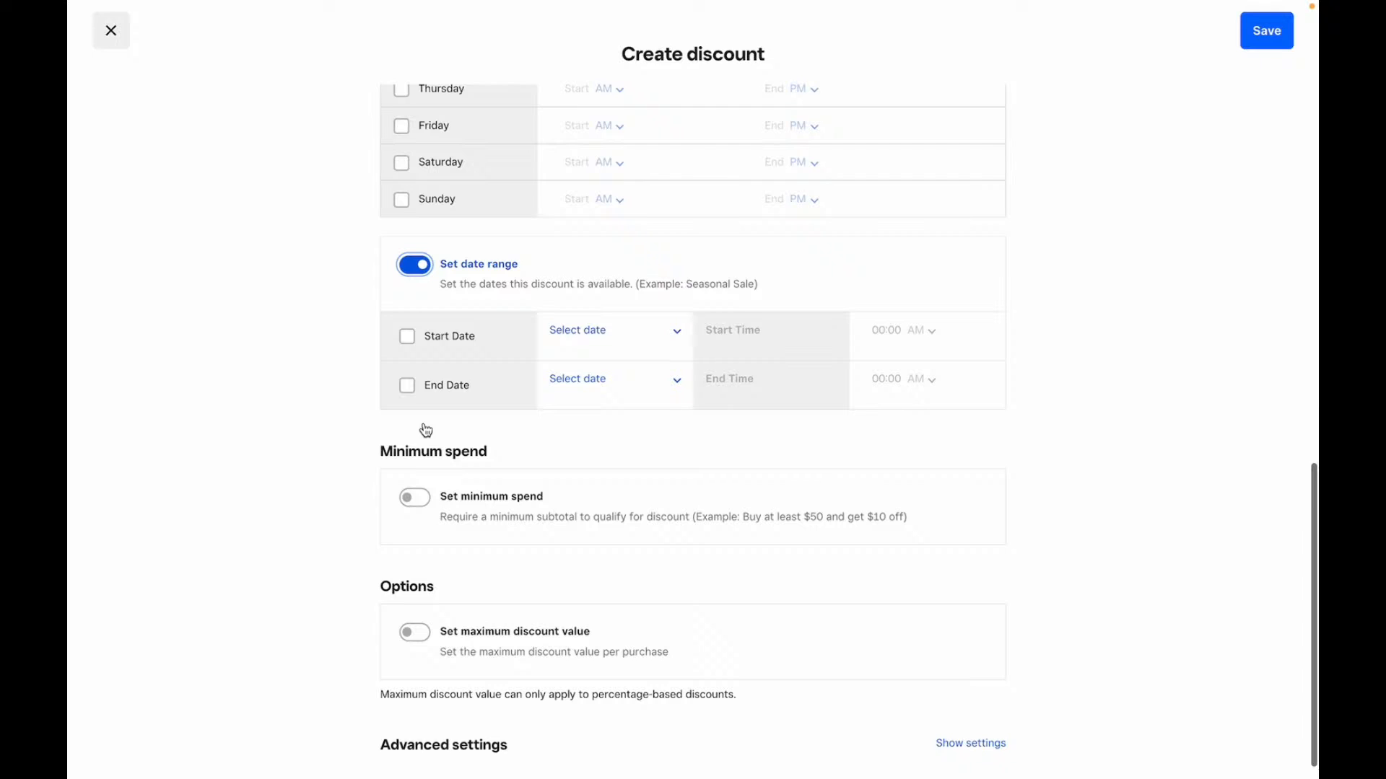
- Try the minimum spend and maximum discount options, then reveal the advanced settings
left_click(504, 518)
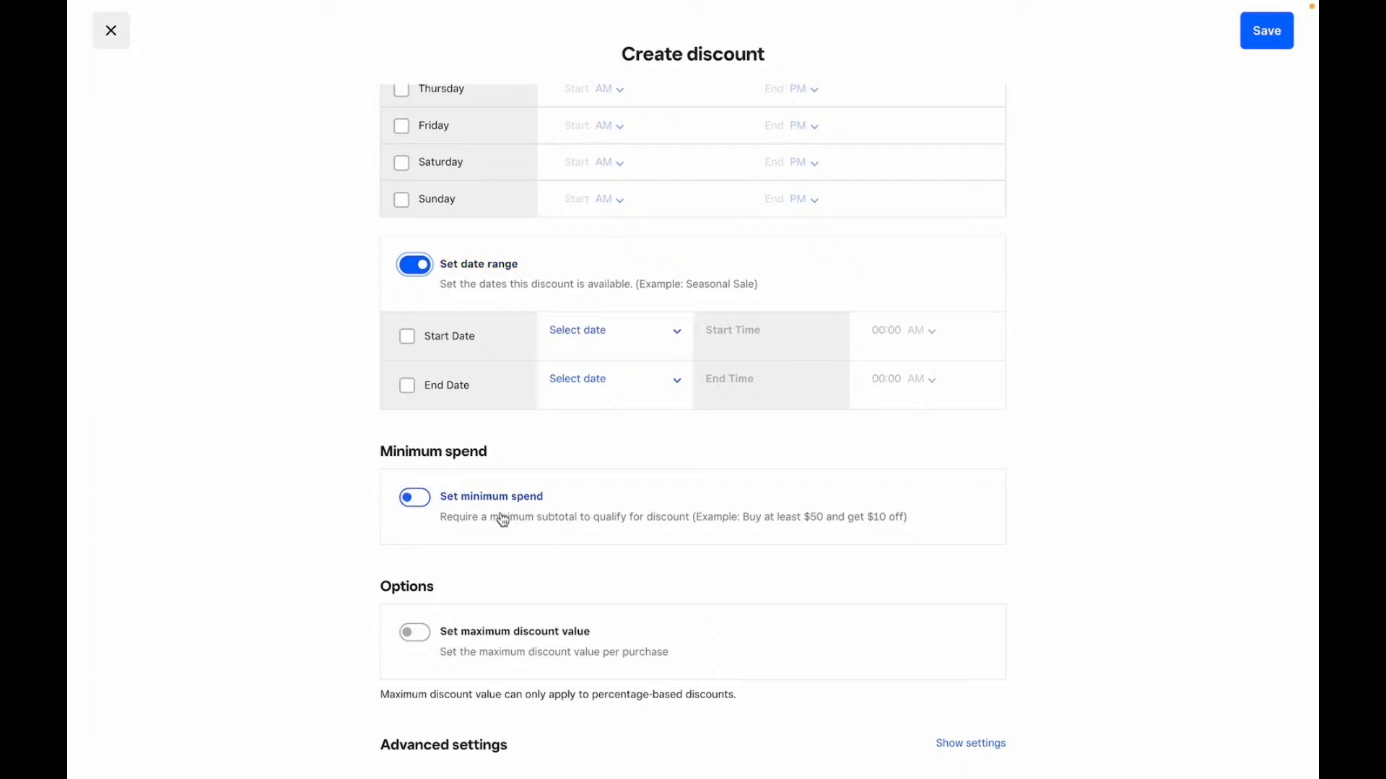
left_click(459, 521)
left_click(460, 523)
left_click(476, 653)
left_click(974, 746)
scroll(979, 752, "down", 3)
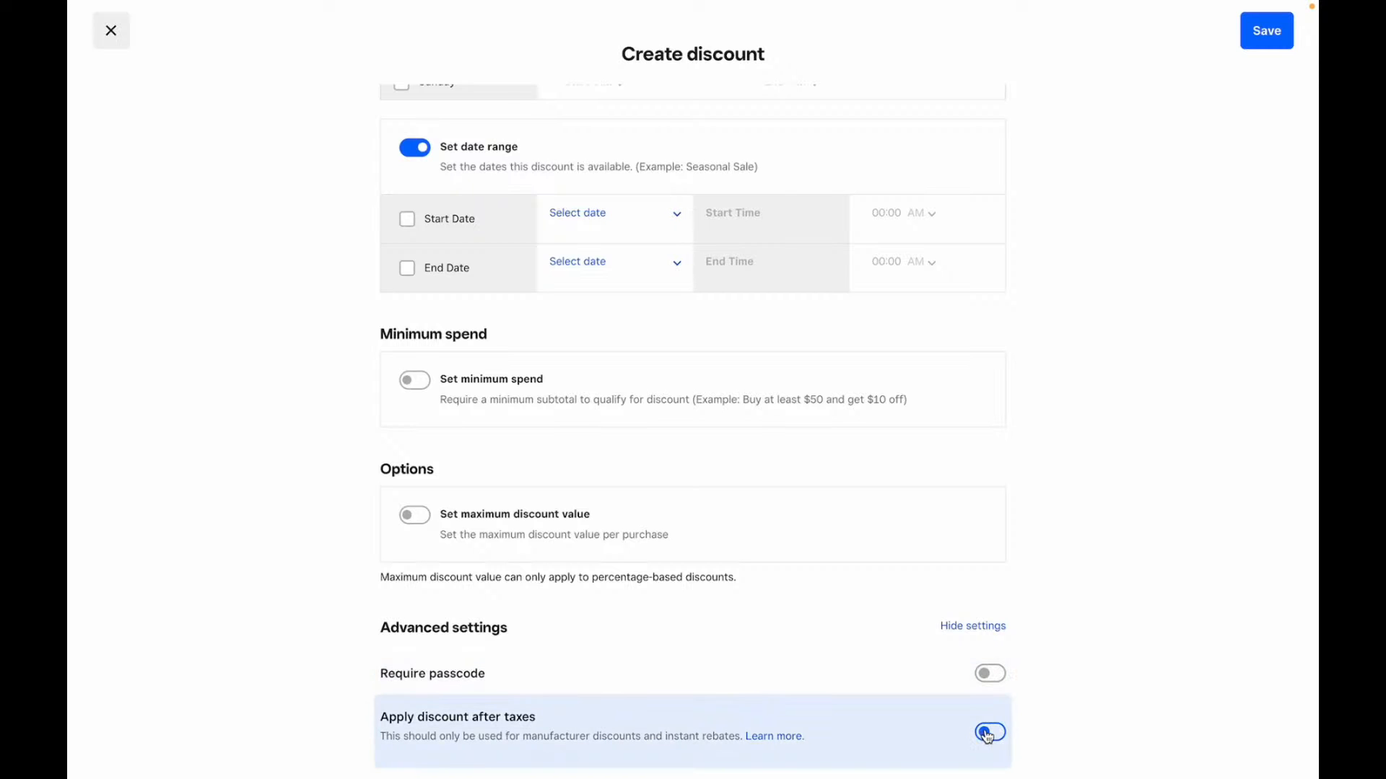
scroll(863, 442, "up", 15)
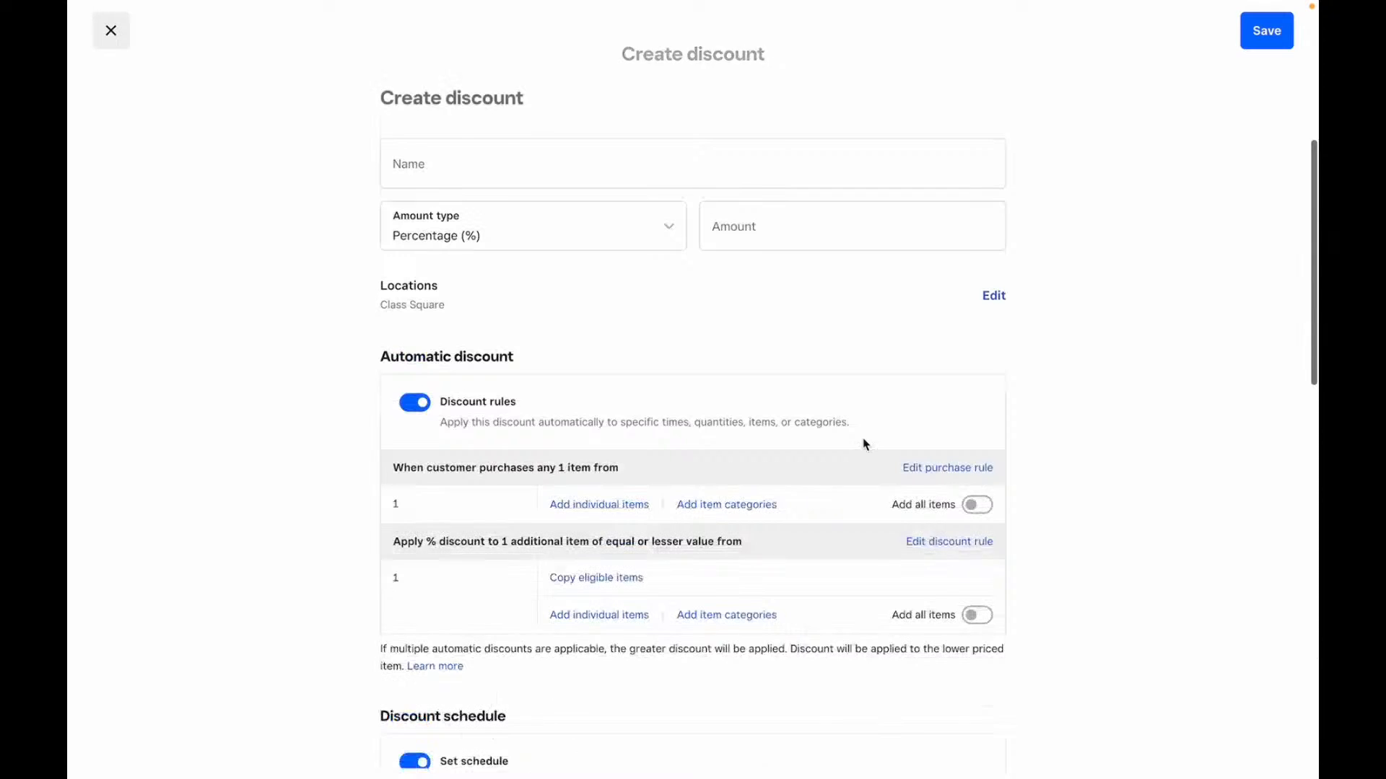
- Discard the unfinished discount and open the Items Options page
left_click(111, 38)
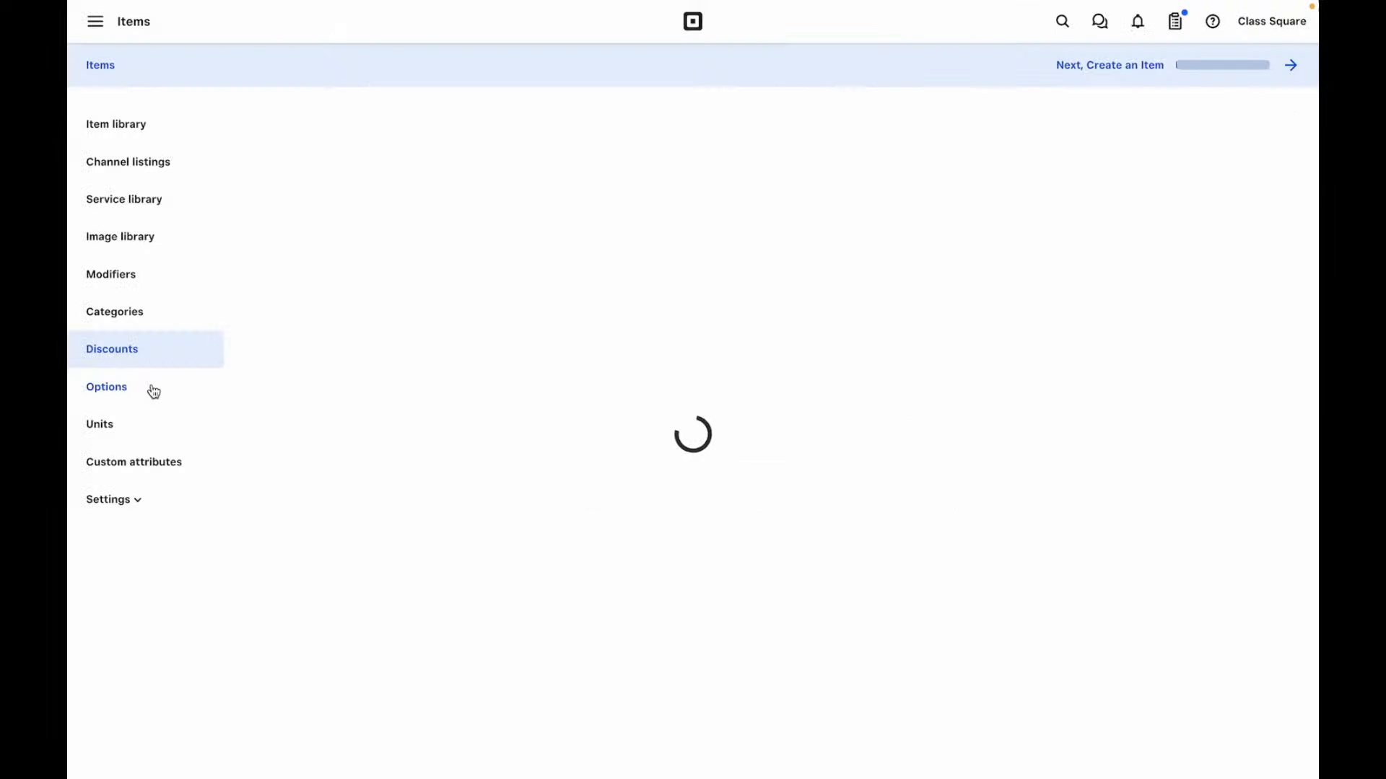
left_click(153, 391)
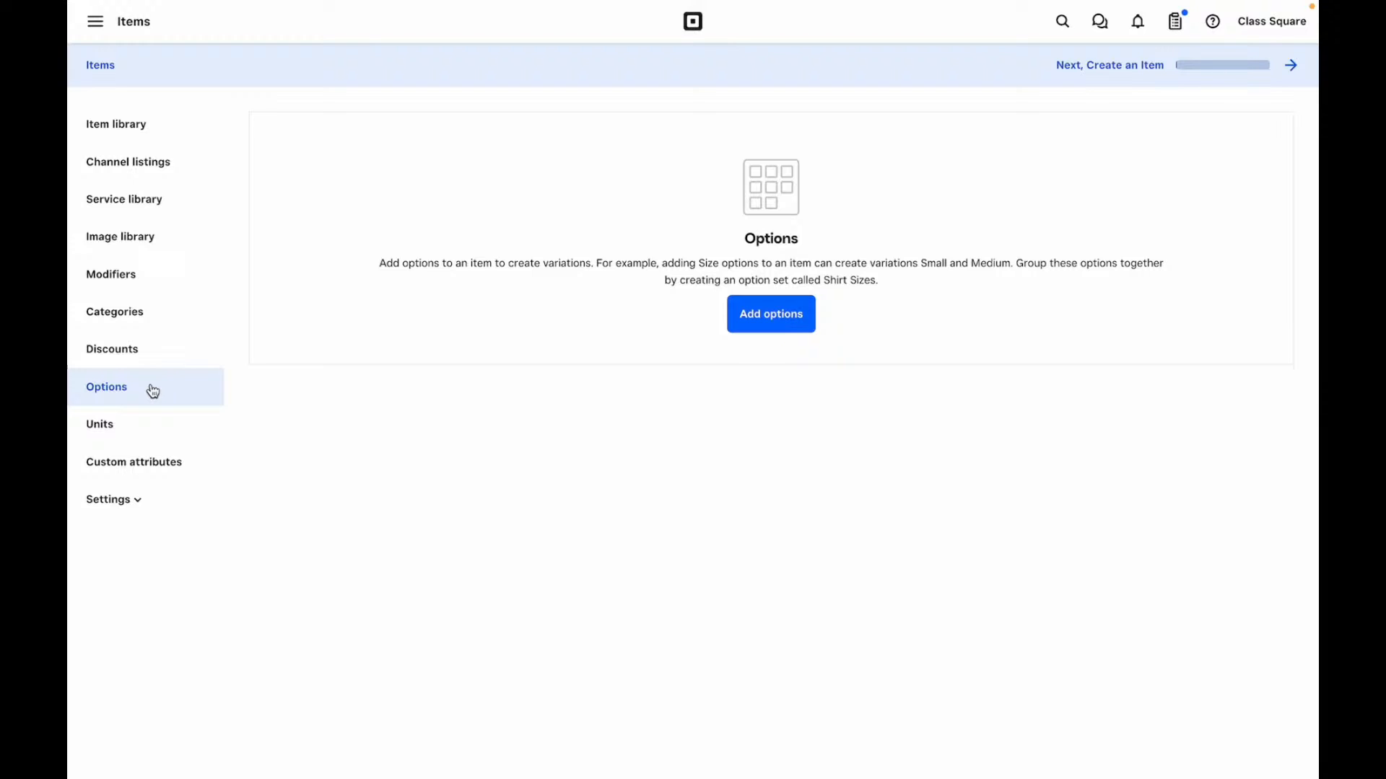
- Open the Units page and browse the unit list without choosing, then go to Custom attributes
left_click(122, 432)
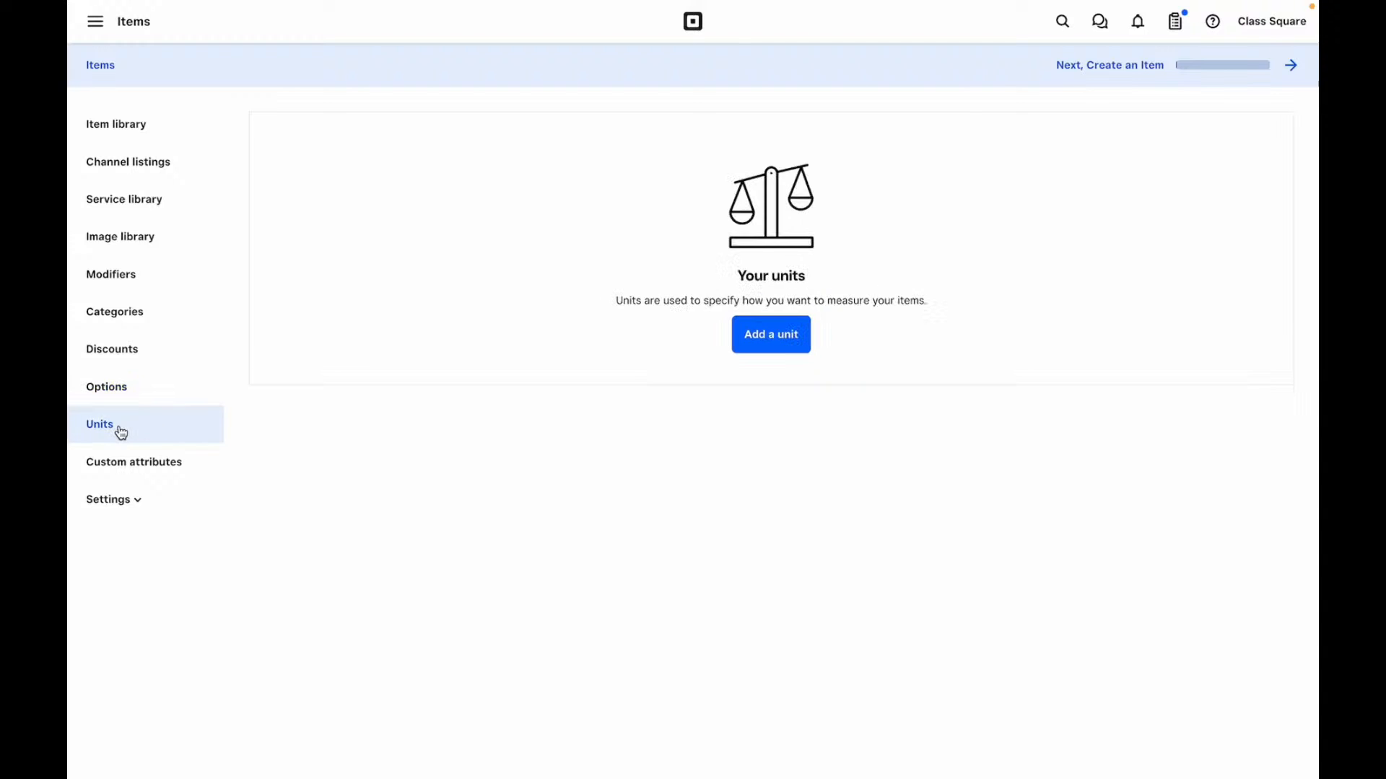
left_click(788, 349)
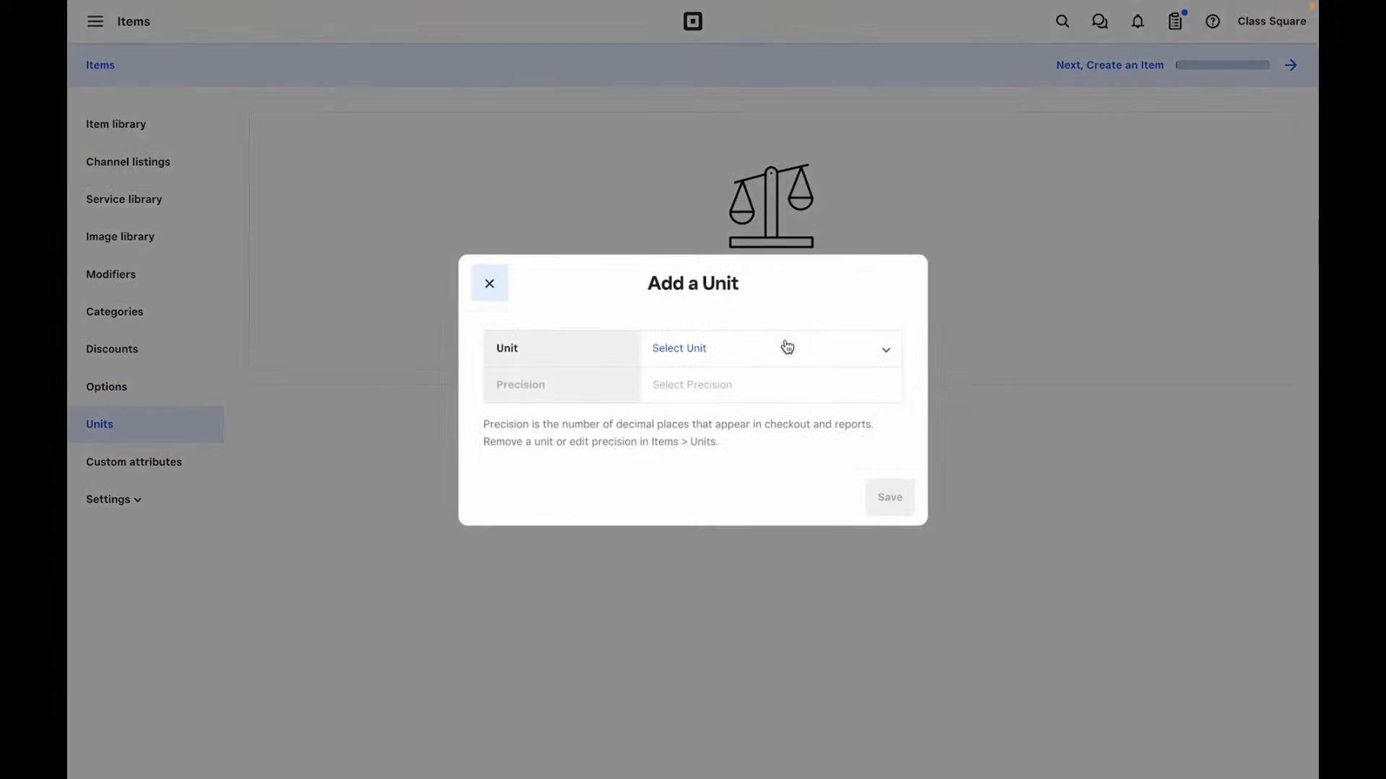
left_click(776, 349)
scroll(744, 503, "down", 2)
scroll(744, 504, "up", 2)
scroll(744, 504, "down", 7)
scroll(744, 504, "down", 5)
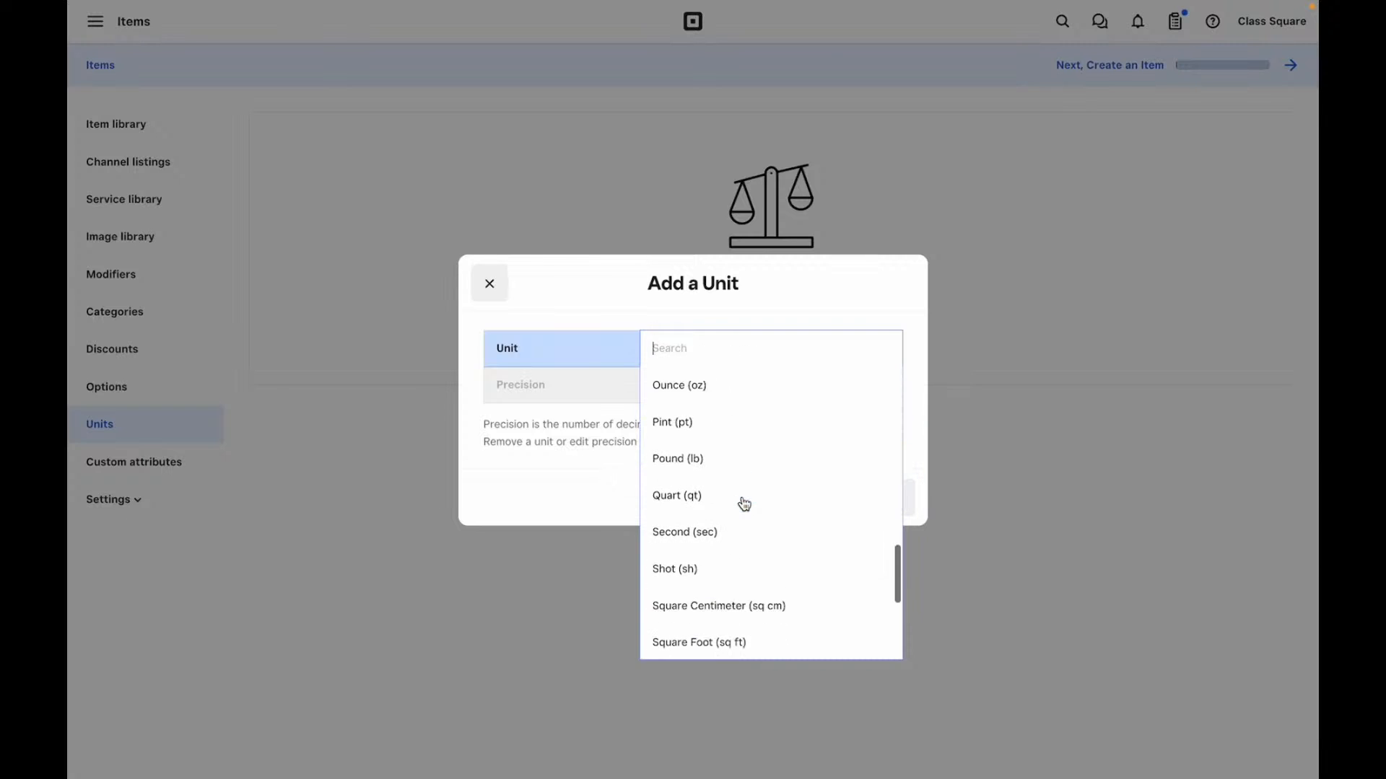
left_click(585, 467)
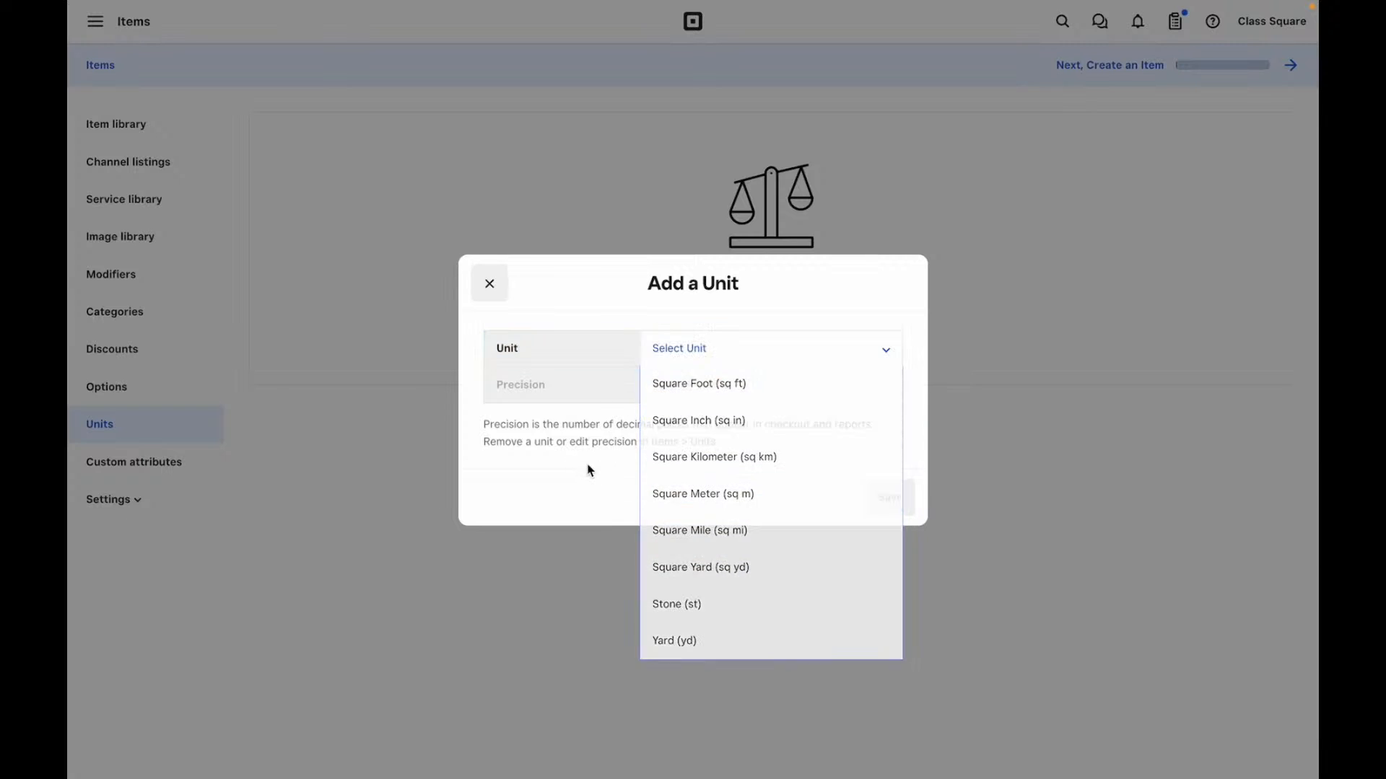
left_click(692, 389)
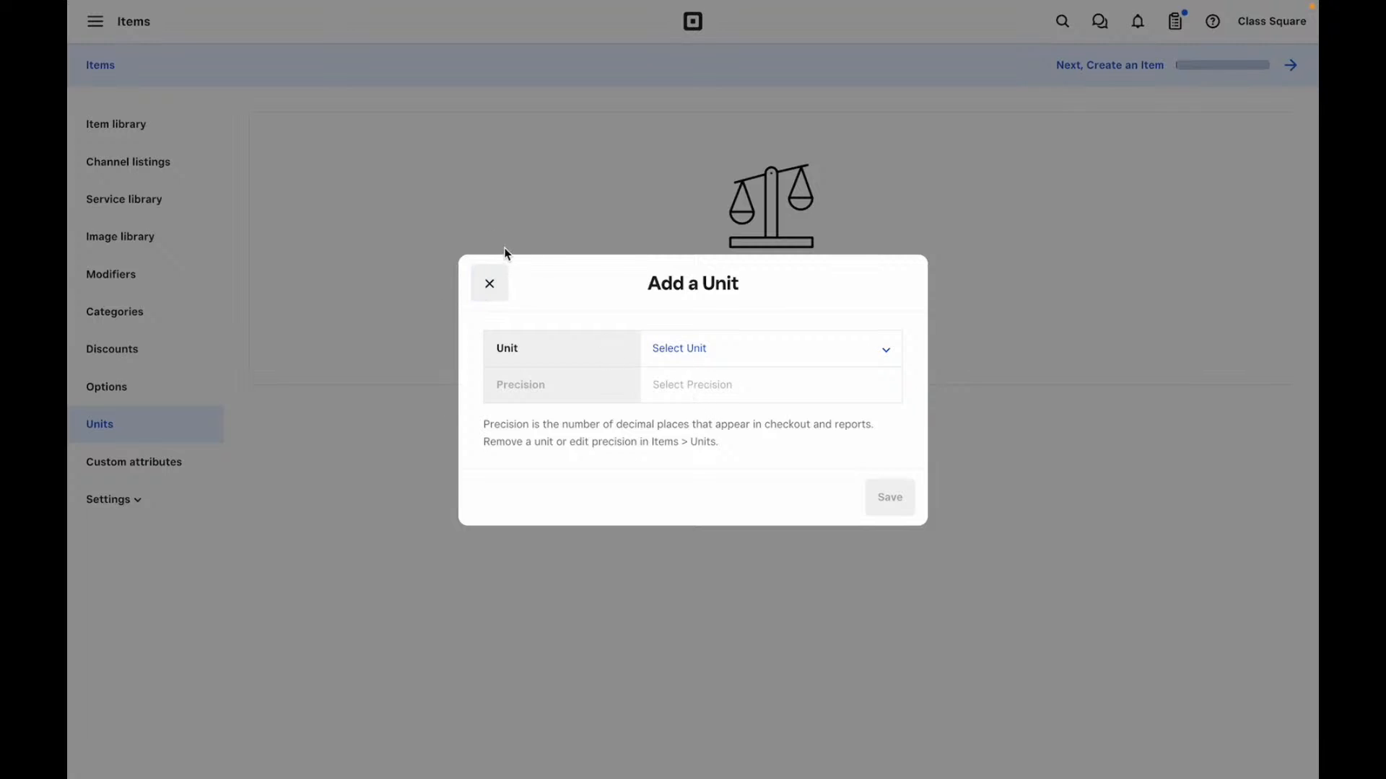
left_click(157, 469)
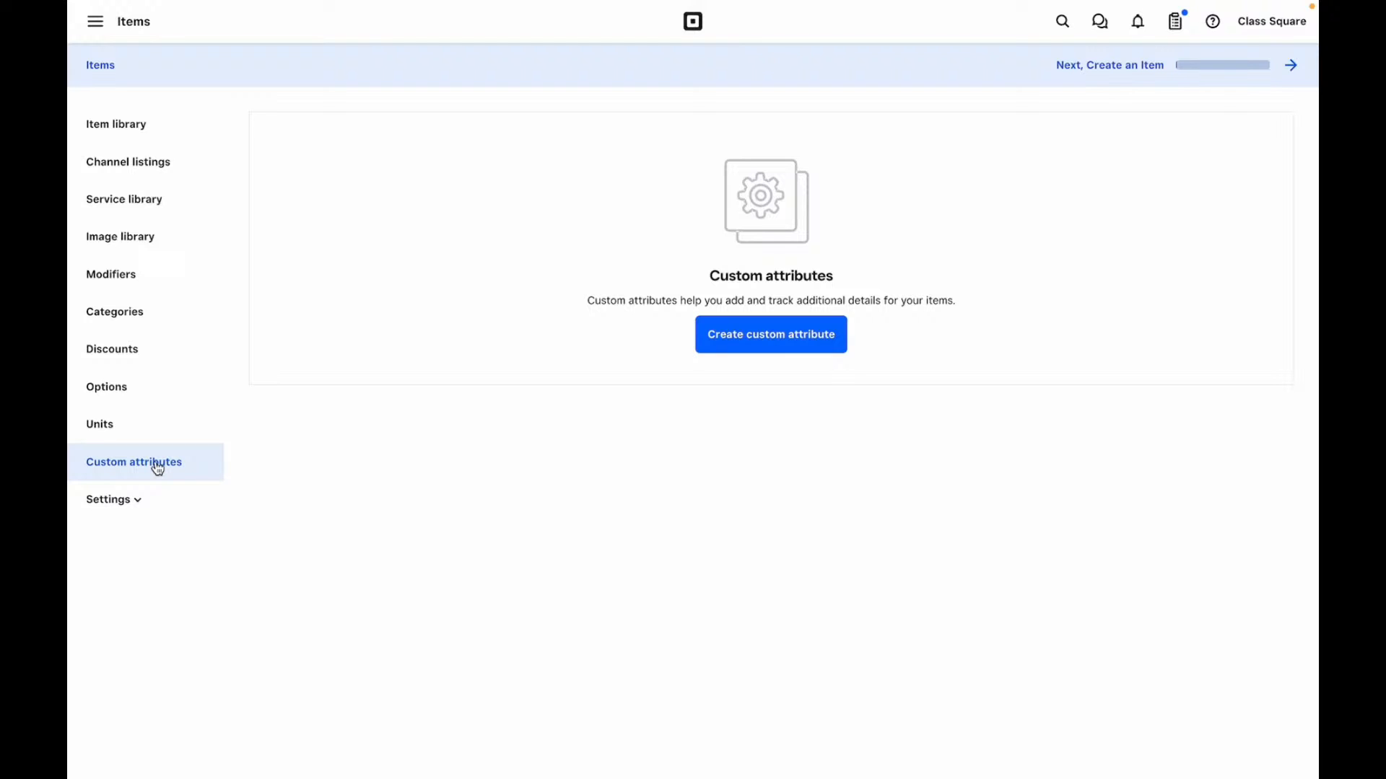
- Set up Dining options with To Go and Delivery switched off, then open Comp and Void
left_click(133, 506)
left_click(141, 540)
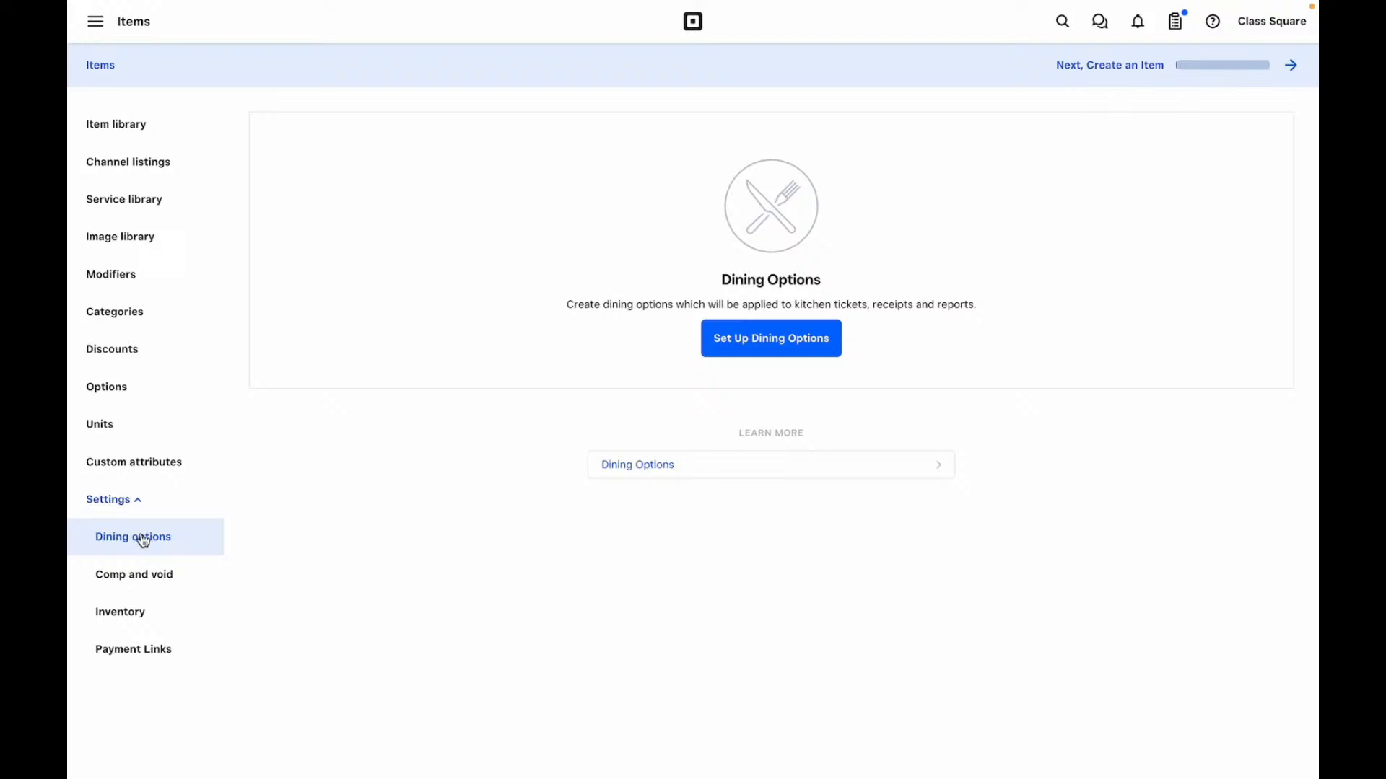
left_click(757, 340)
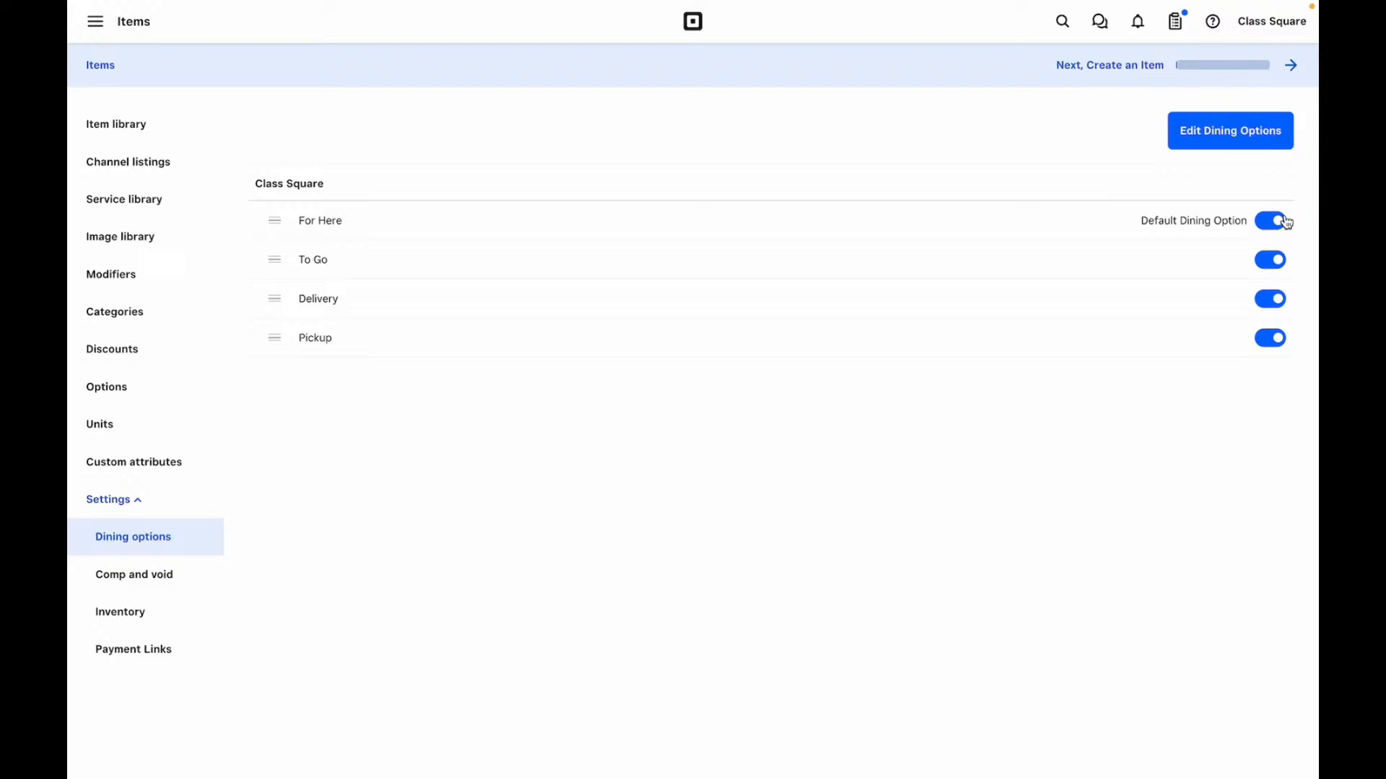
left_click(1276, 264)
left_click(1270, 261)
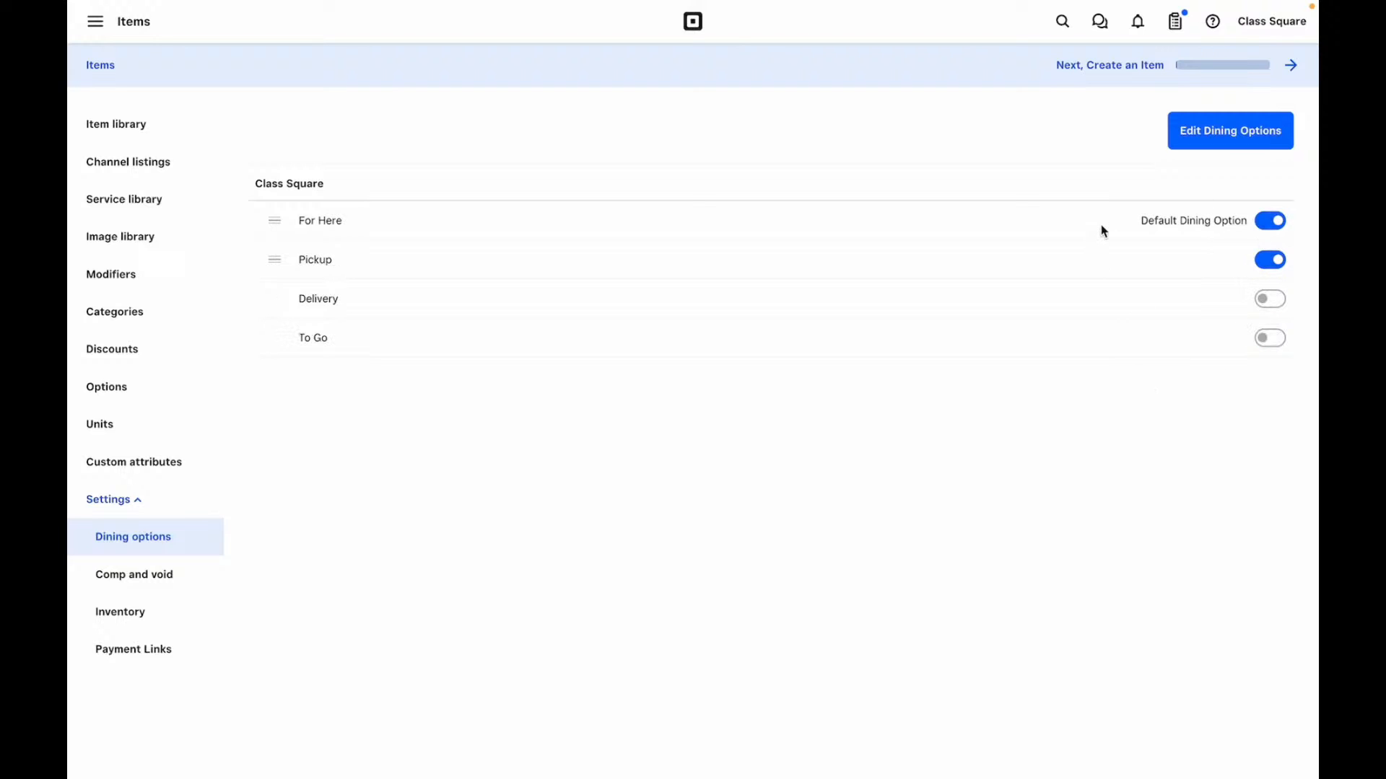
left_click(131, 583)
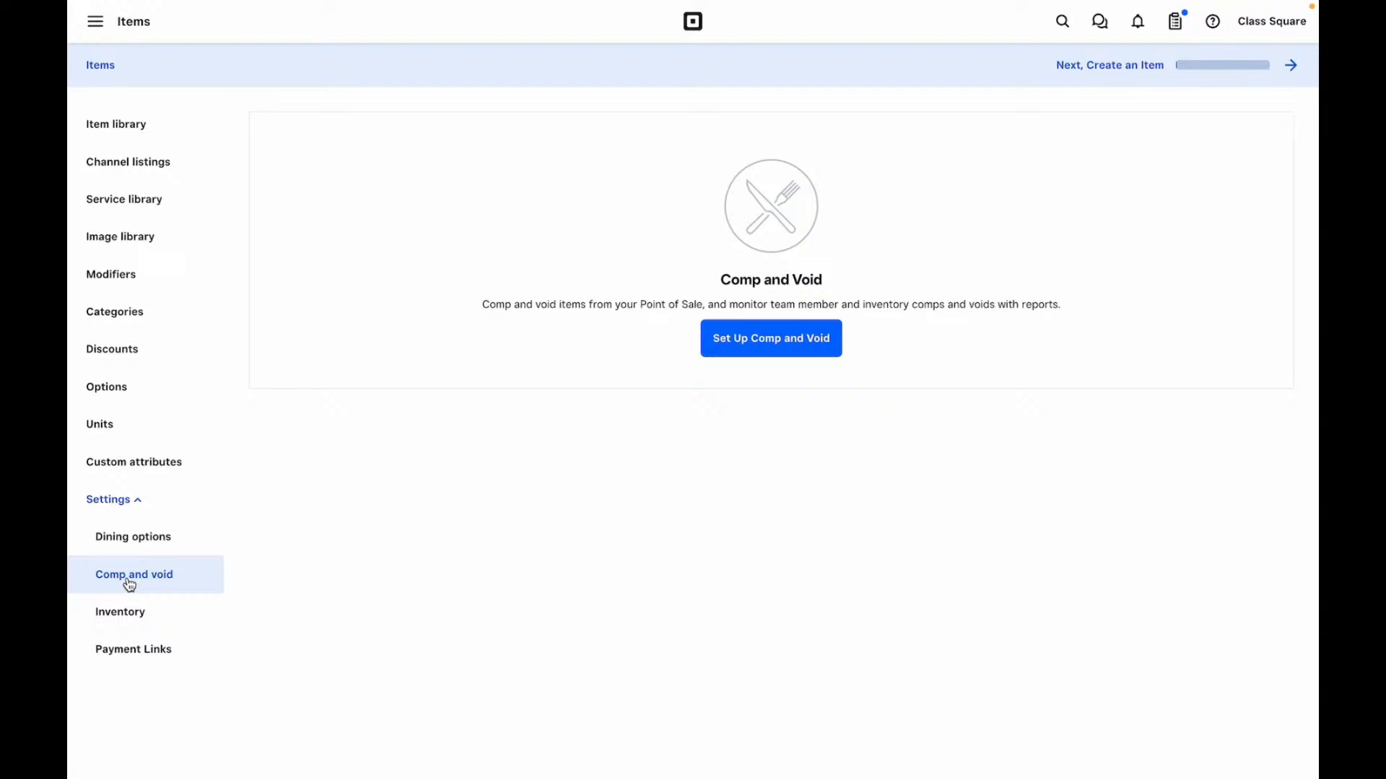
- Check which locations the invoice inventory adjustment applies to, then start a new payment link
left_click(129, 619)
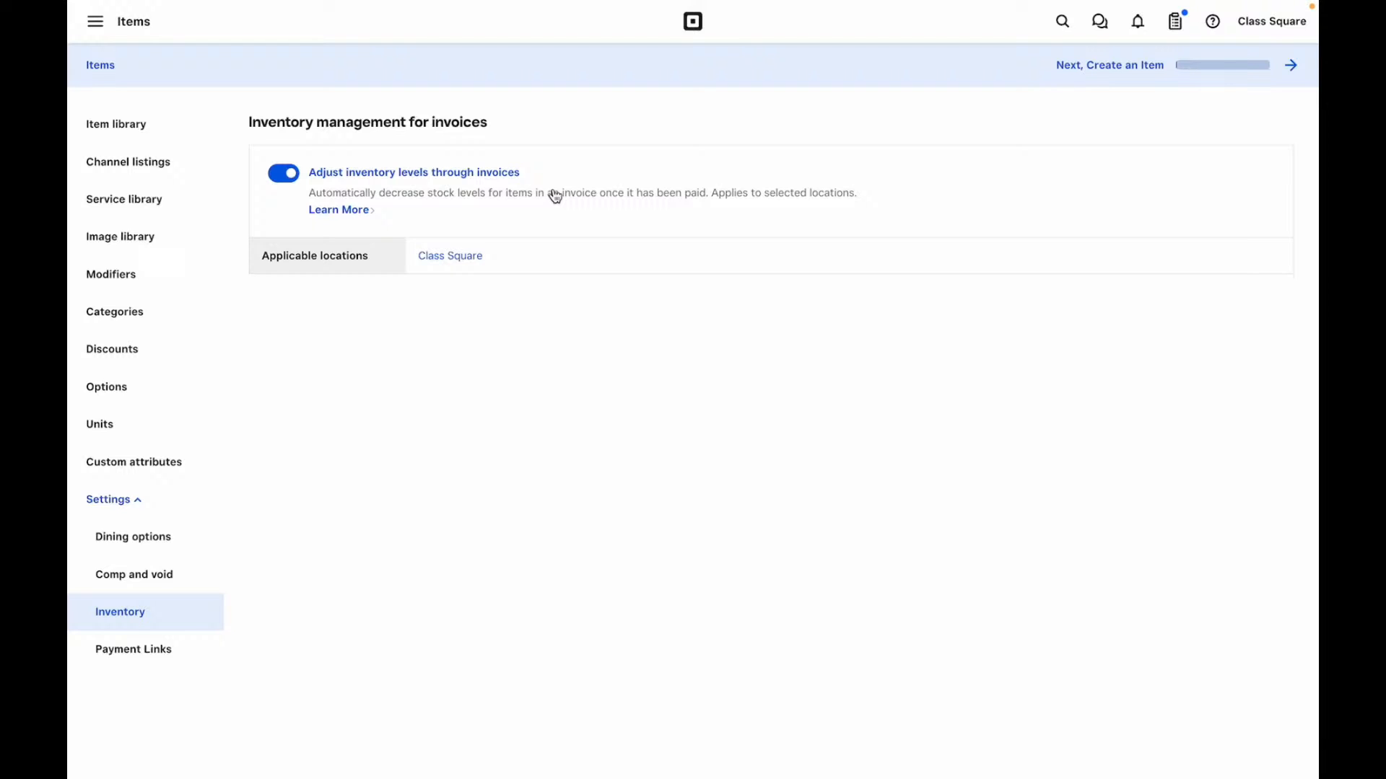
left_click(448, 257)
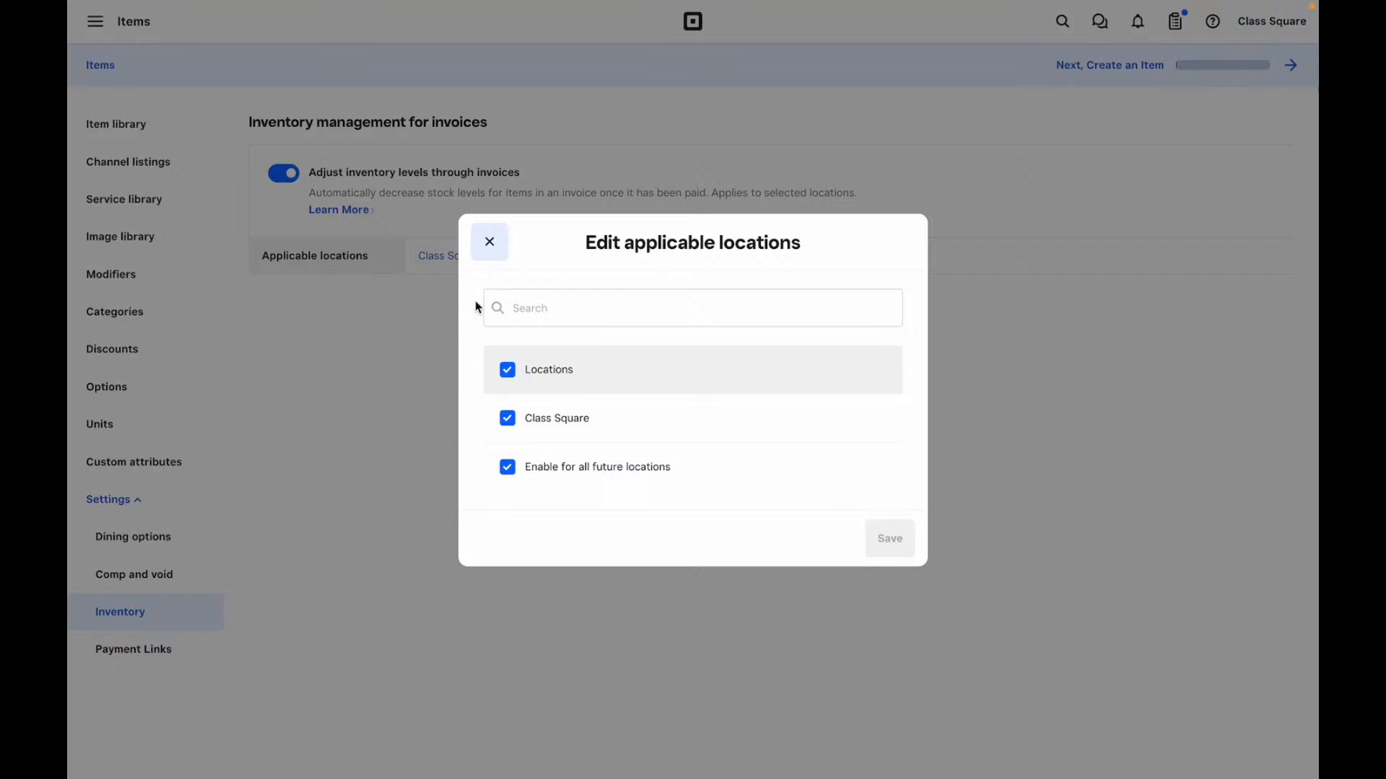
left_click(487, 240)
left_click(160, 654)
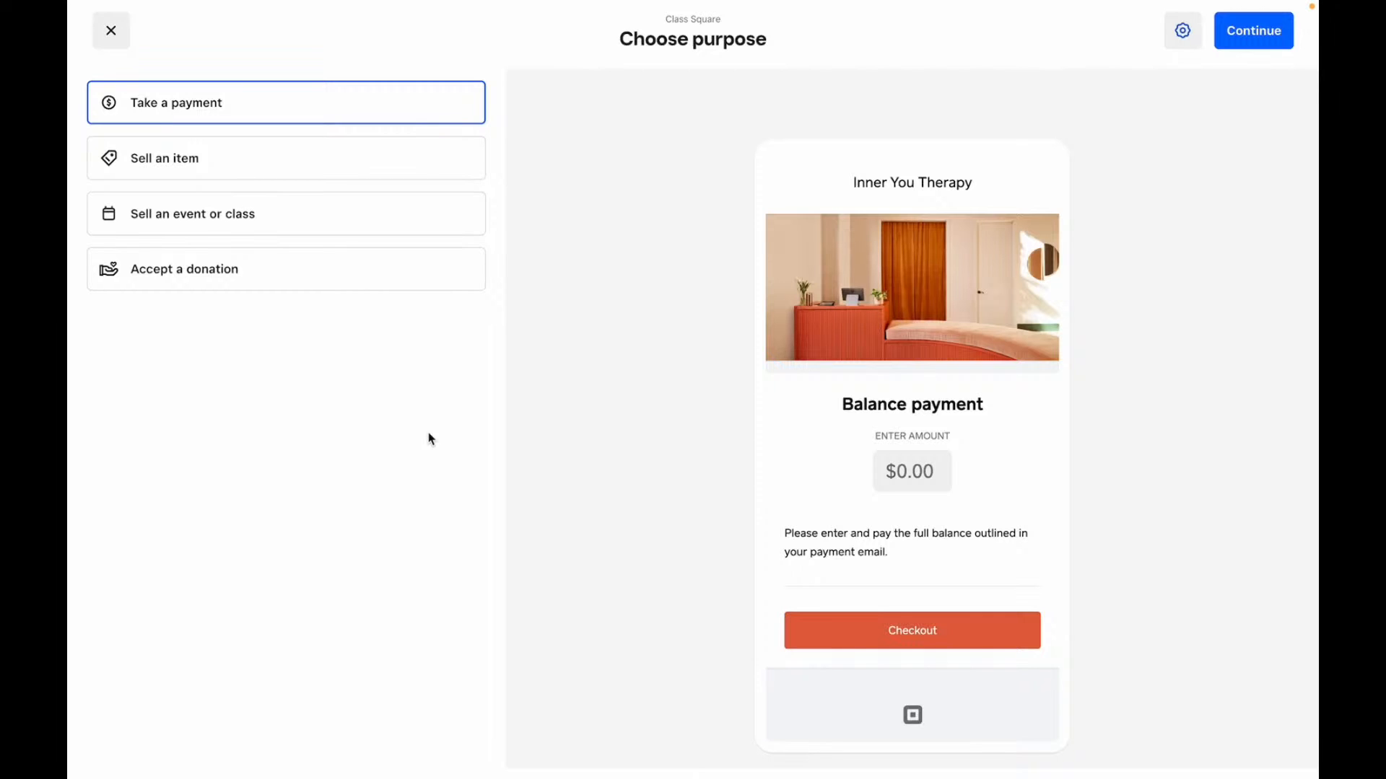
- Preview the item, event or class, and donation payment links, then choose Sell an event or class
left_click(232, 159)
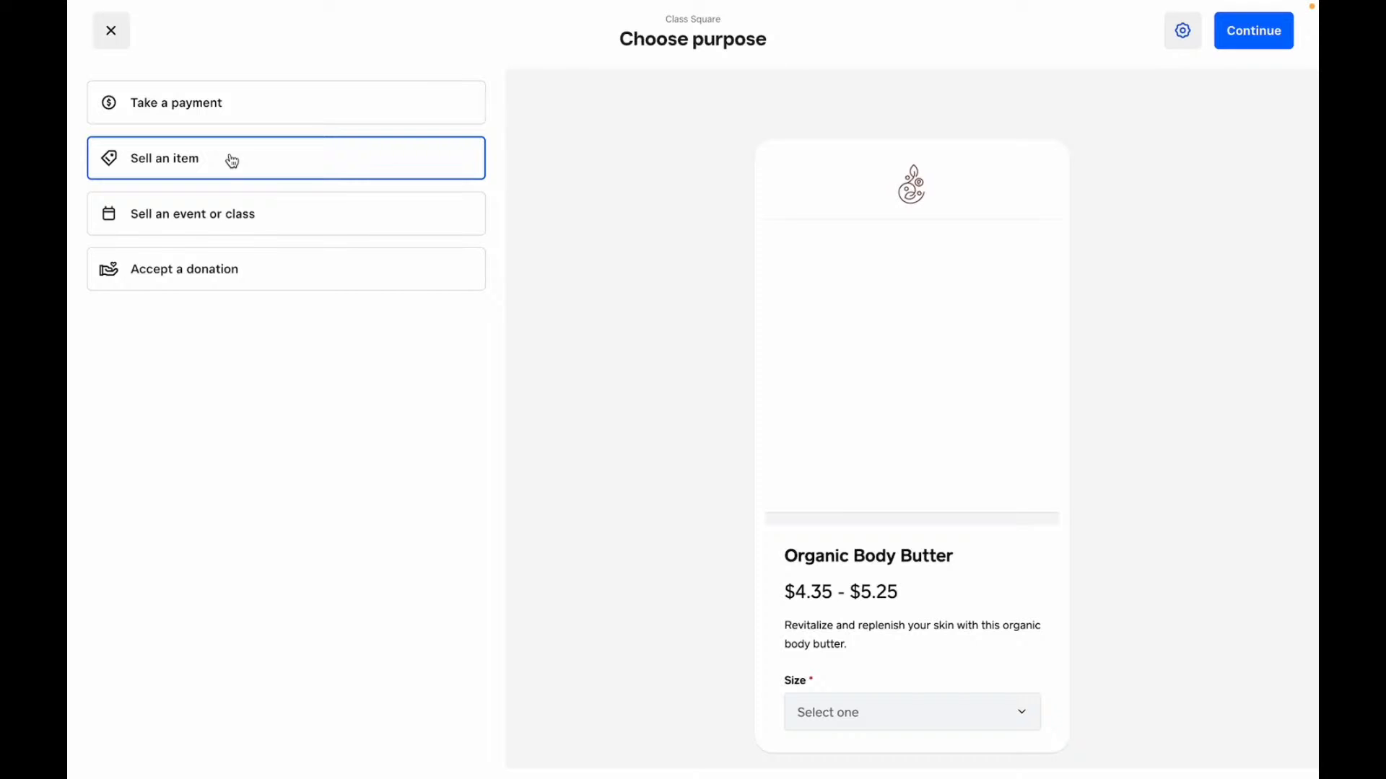
left_click(239, 216)
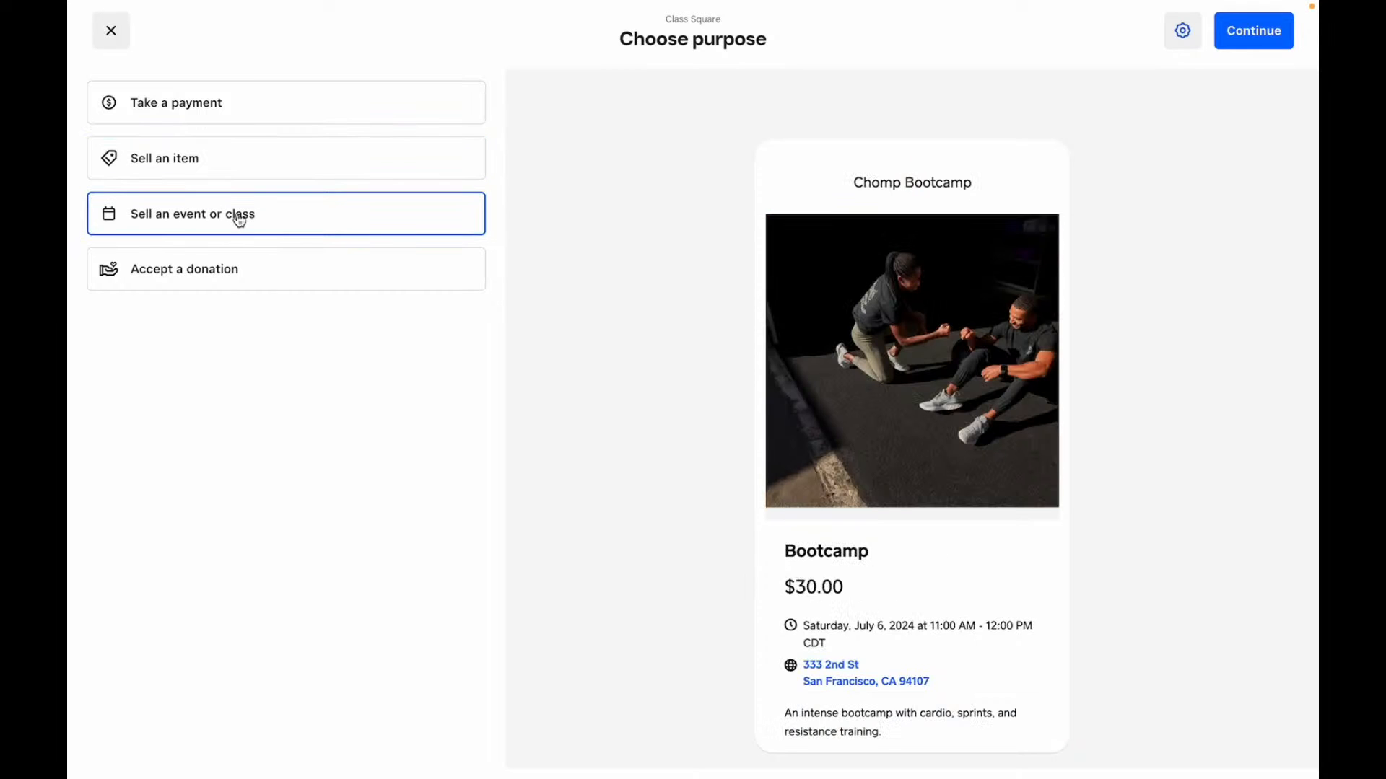
left_click(240, 273)
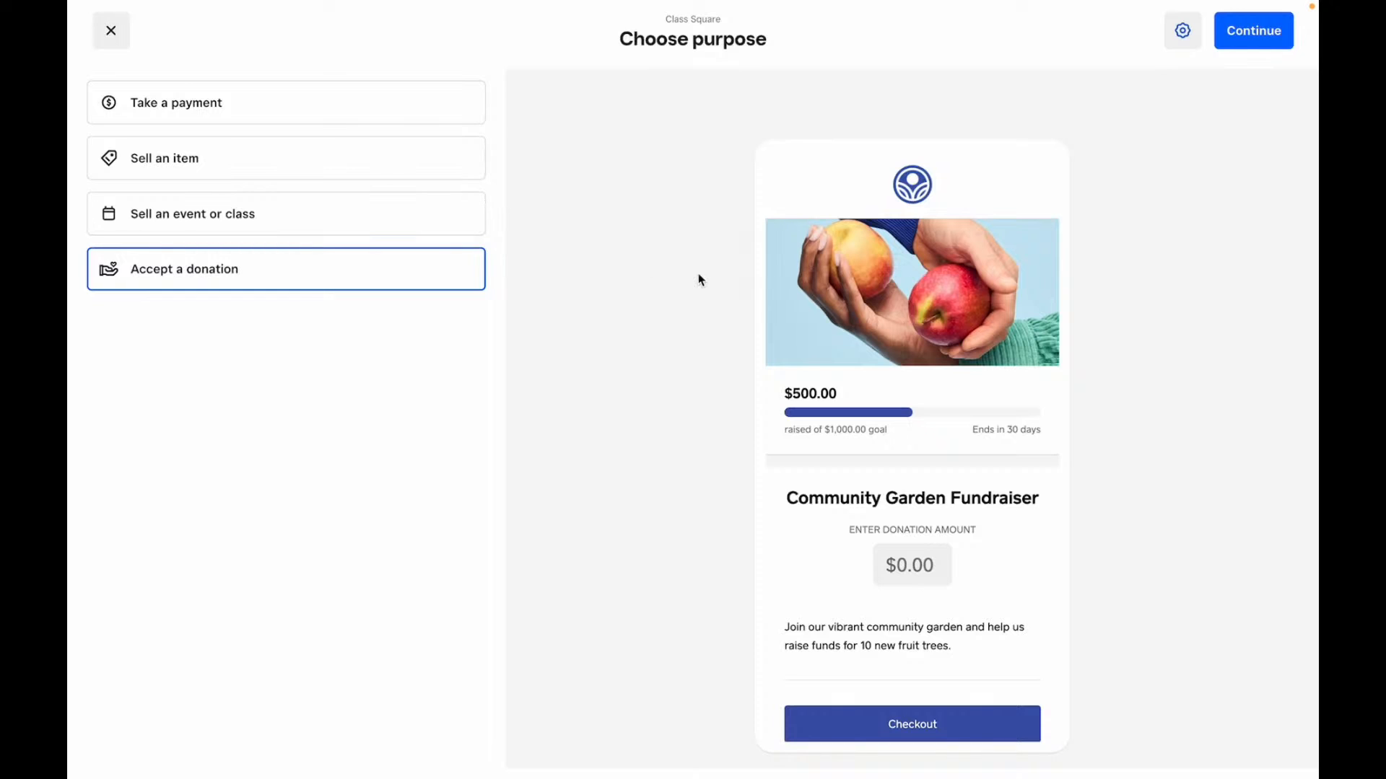
left_click(428, 218)
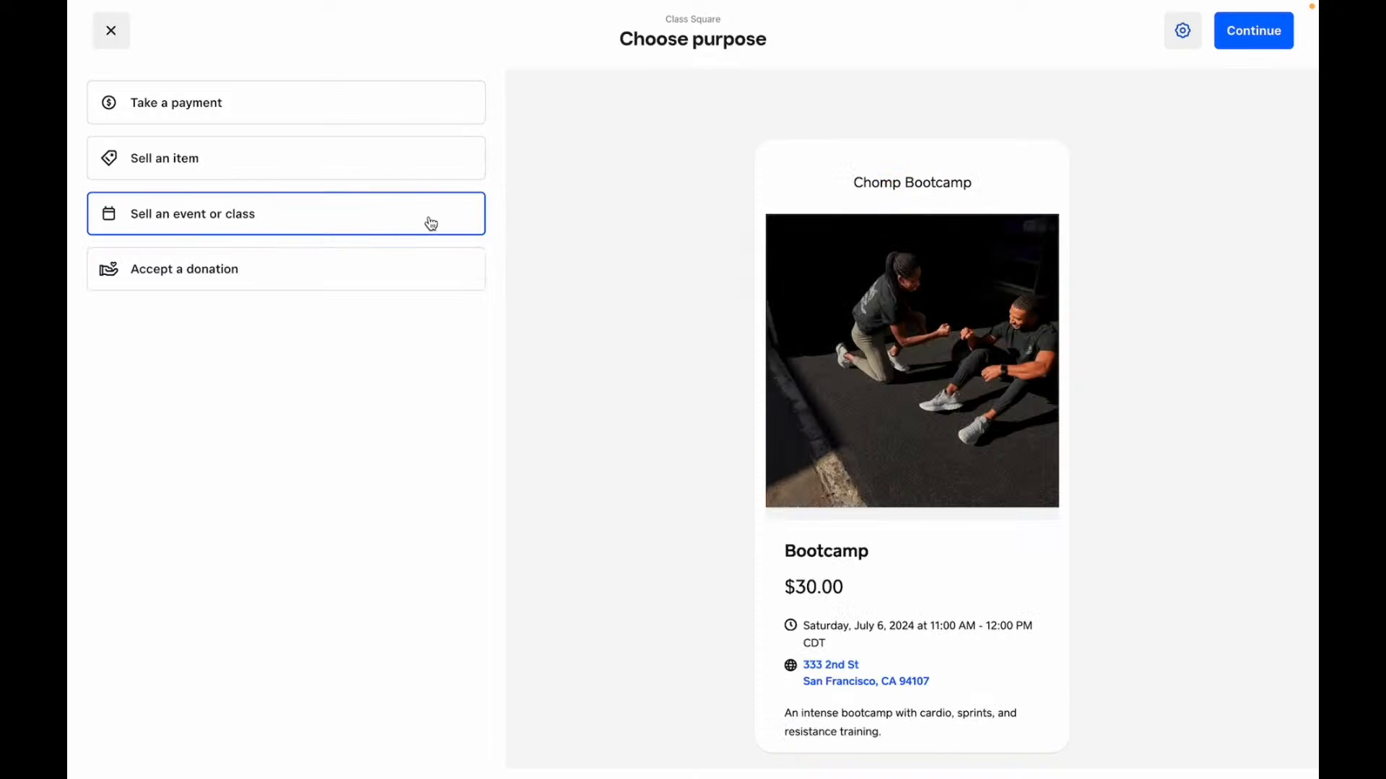
left_click(1188, 33)
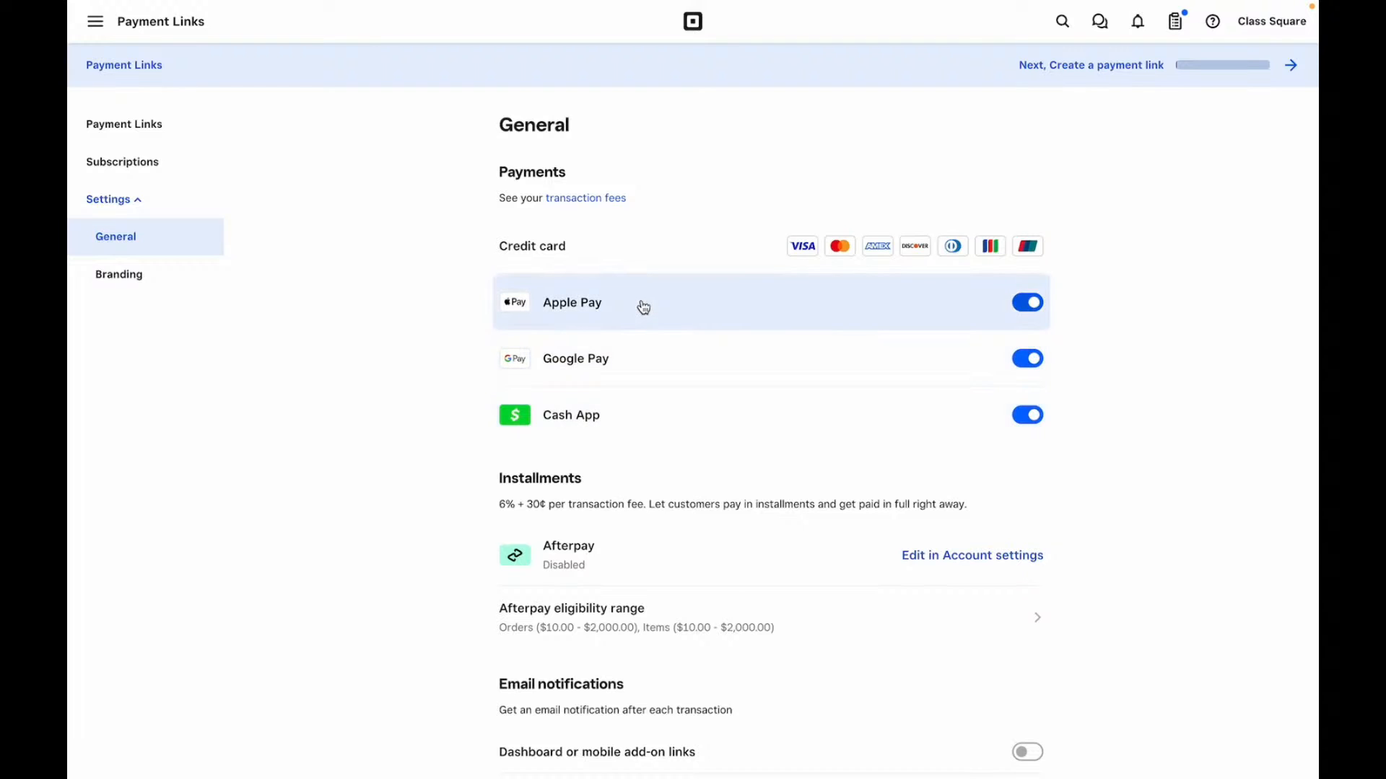
scroll(642, 308, "down", 3)
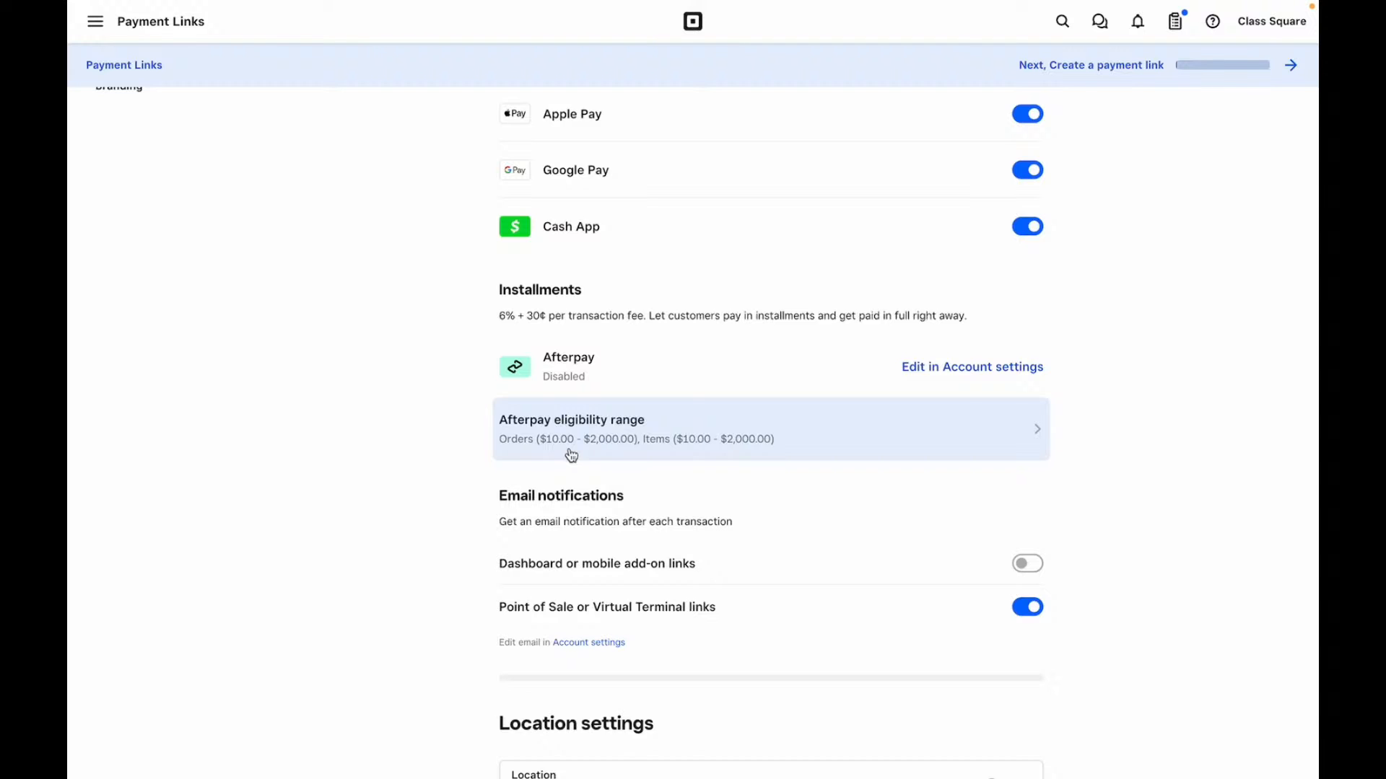
scroll(572, 454, "down", 3)
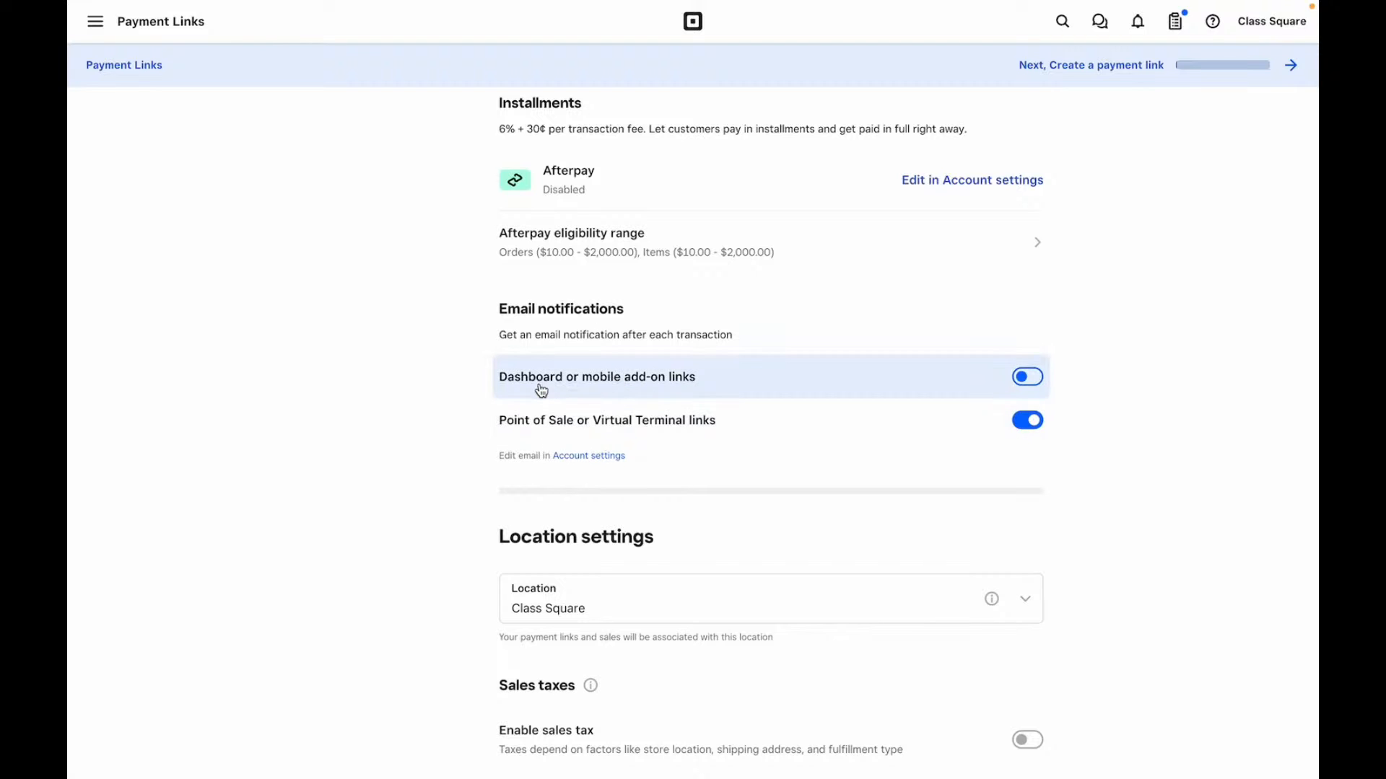
scroll(542, 390, "down", 2)
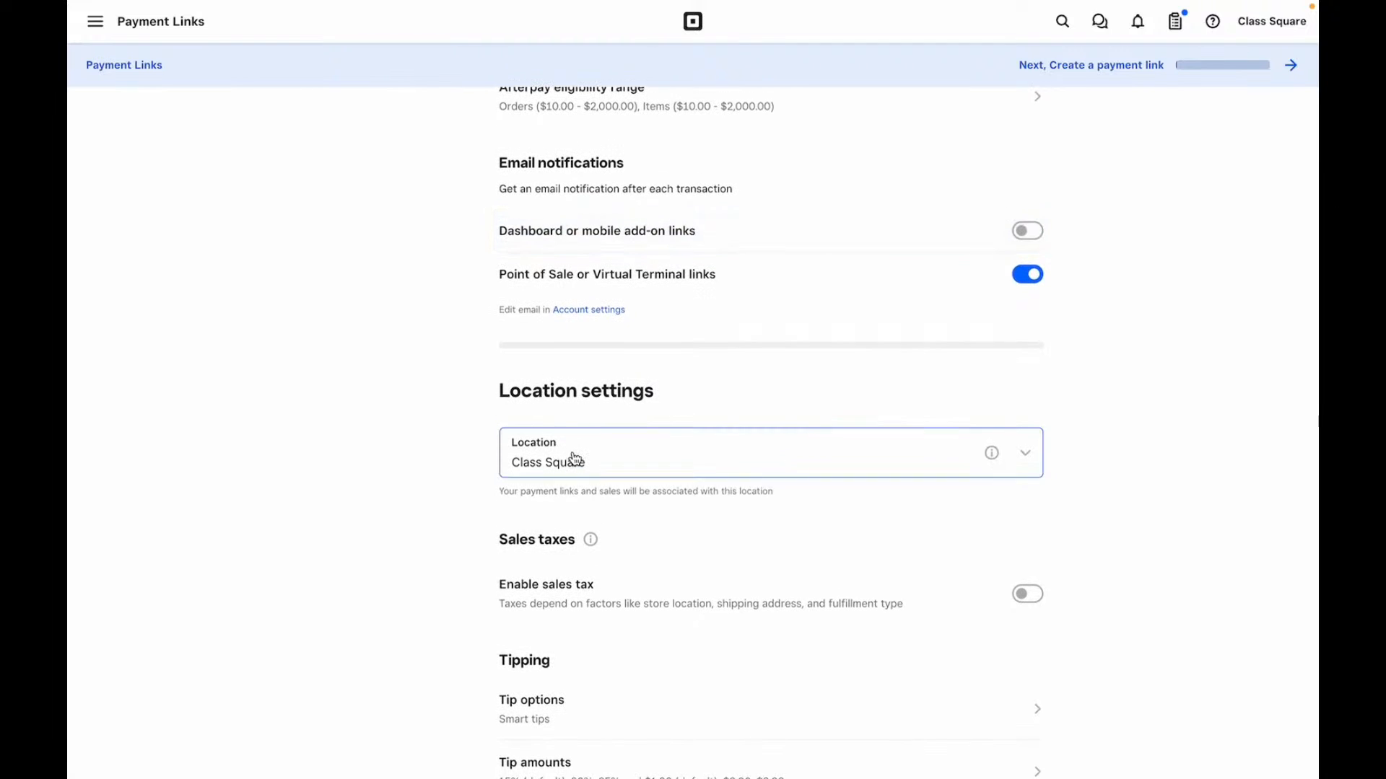
scroll(573, 456, "down", 2)
scroll(573, 457, "down", 1)
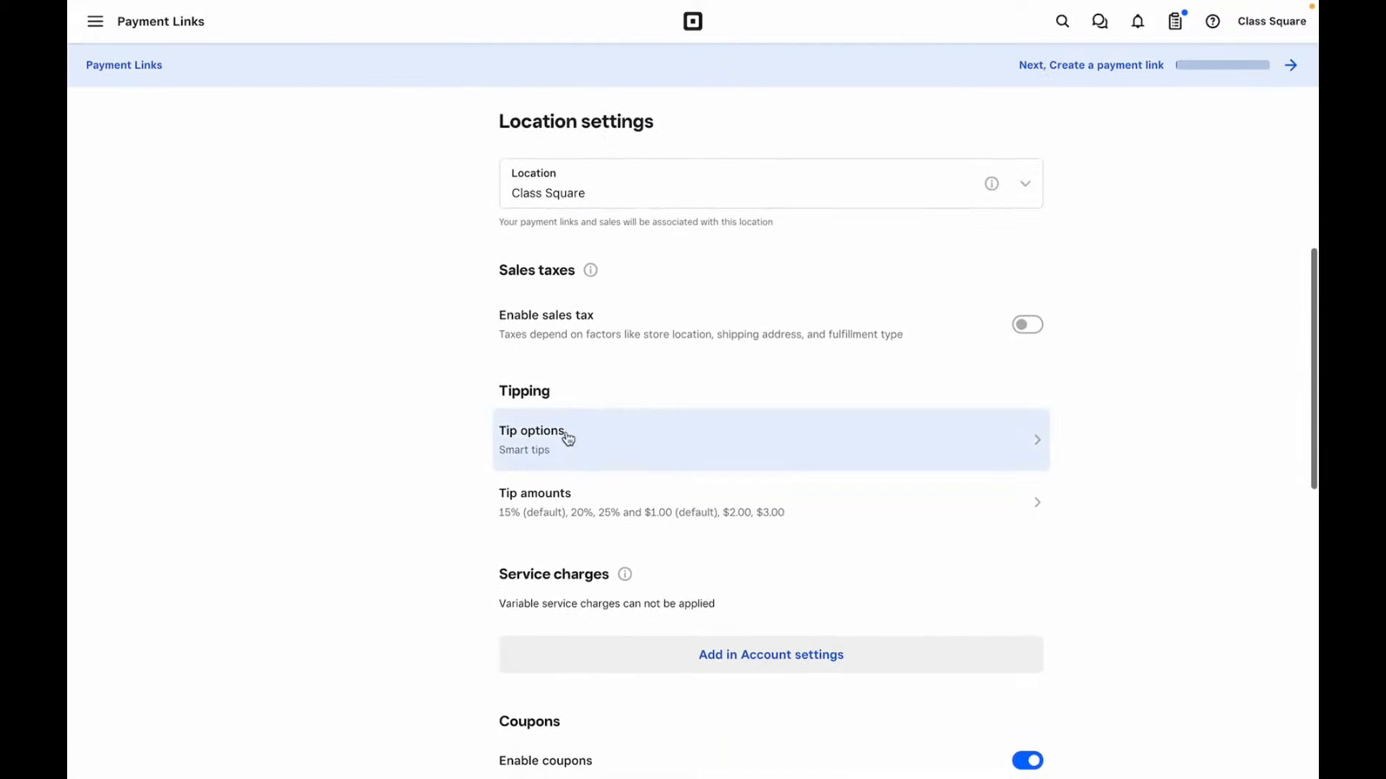
scroll(598, 337, "down", 2)
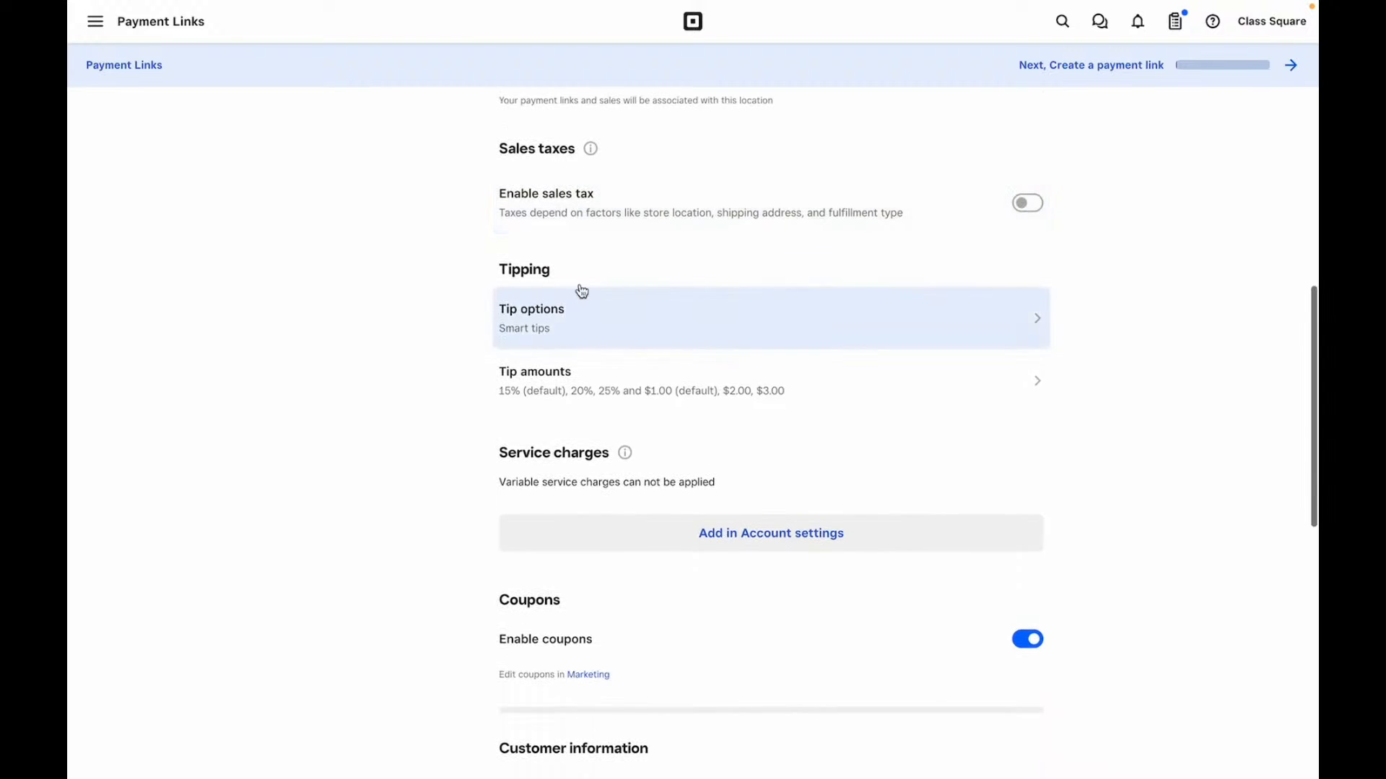
scroll(585, 378, "down", 2)
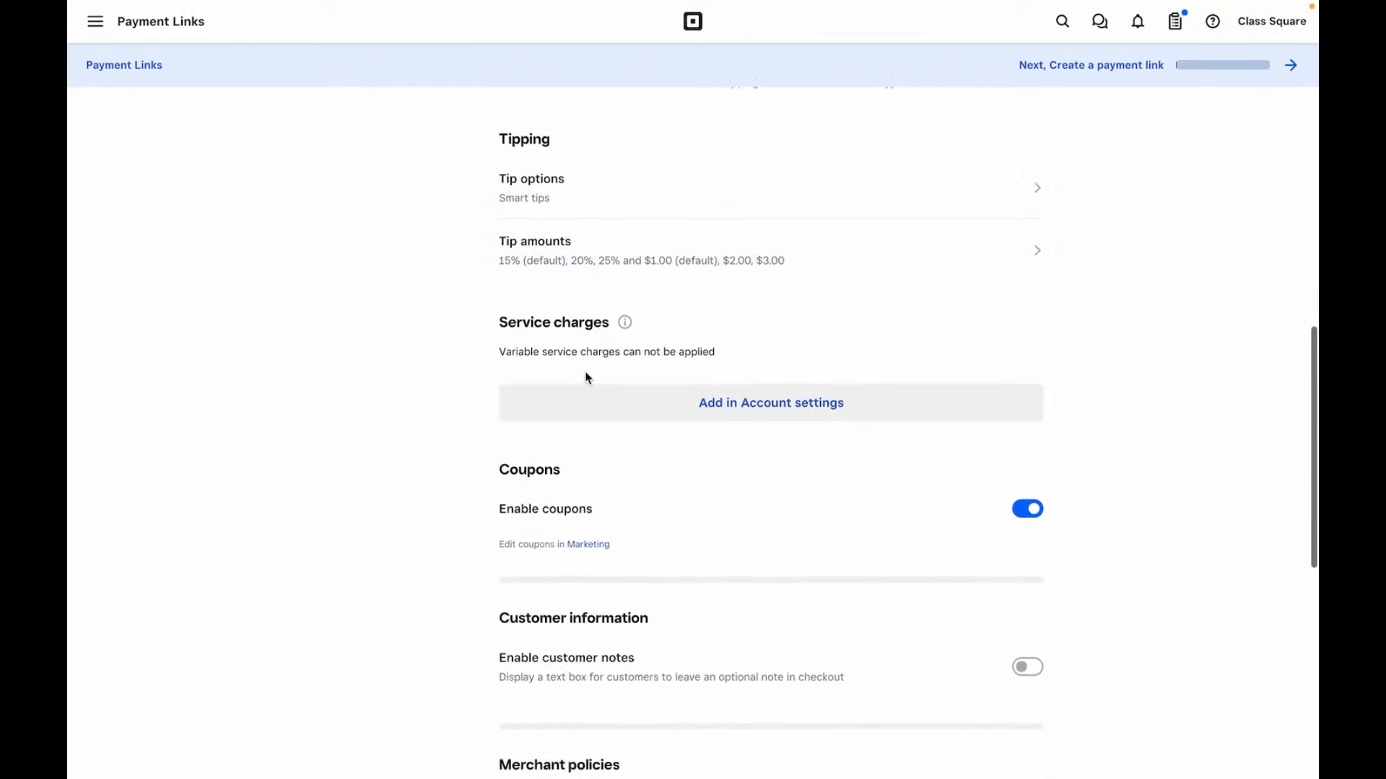
scroll(578, 365, "down", 2)
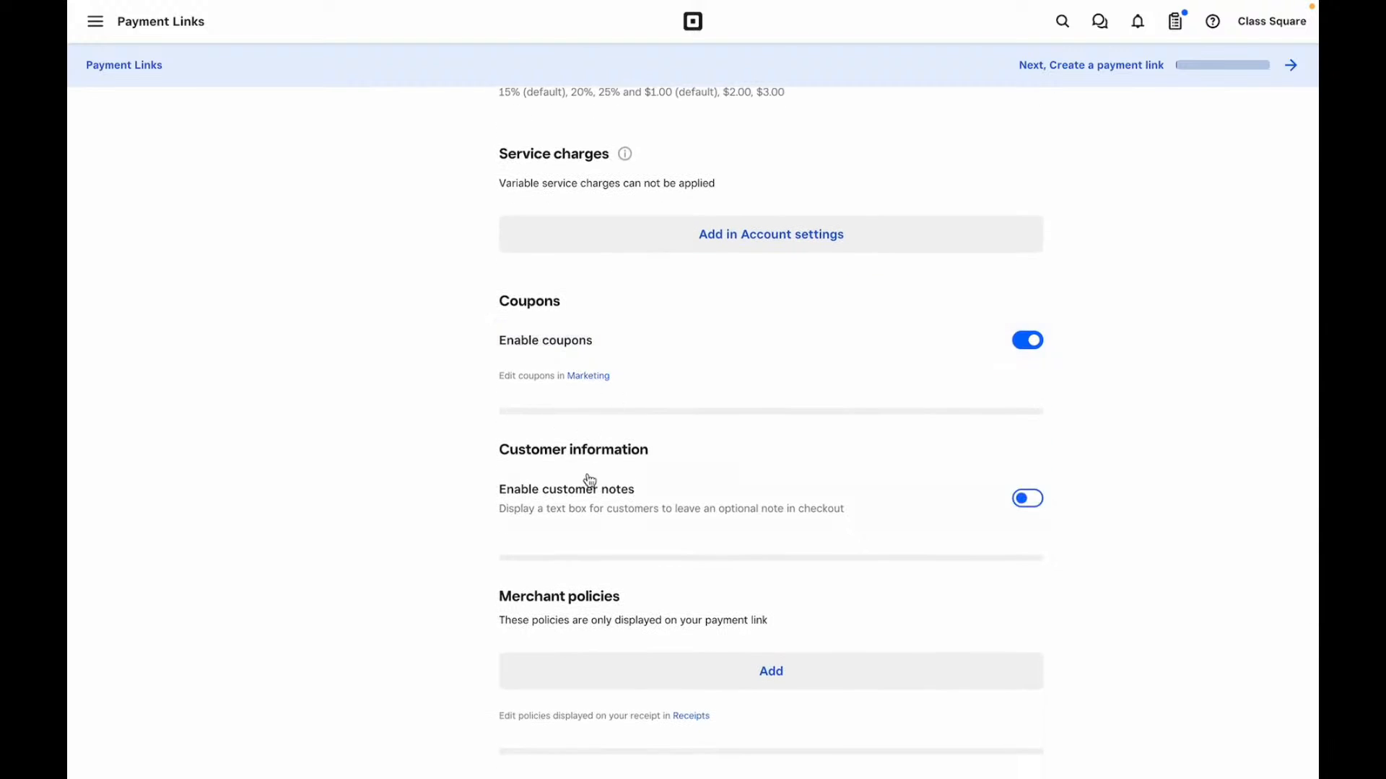
scroll(591, 476, "down", 2)
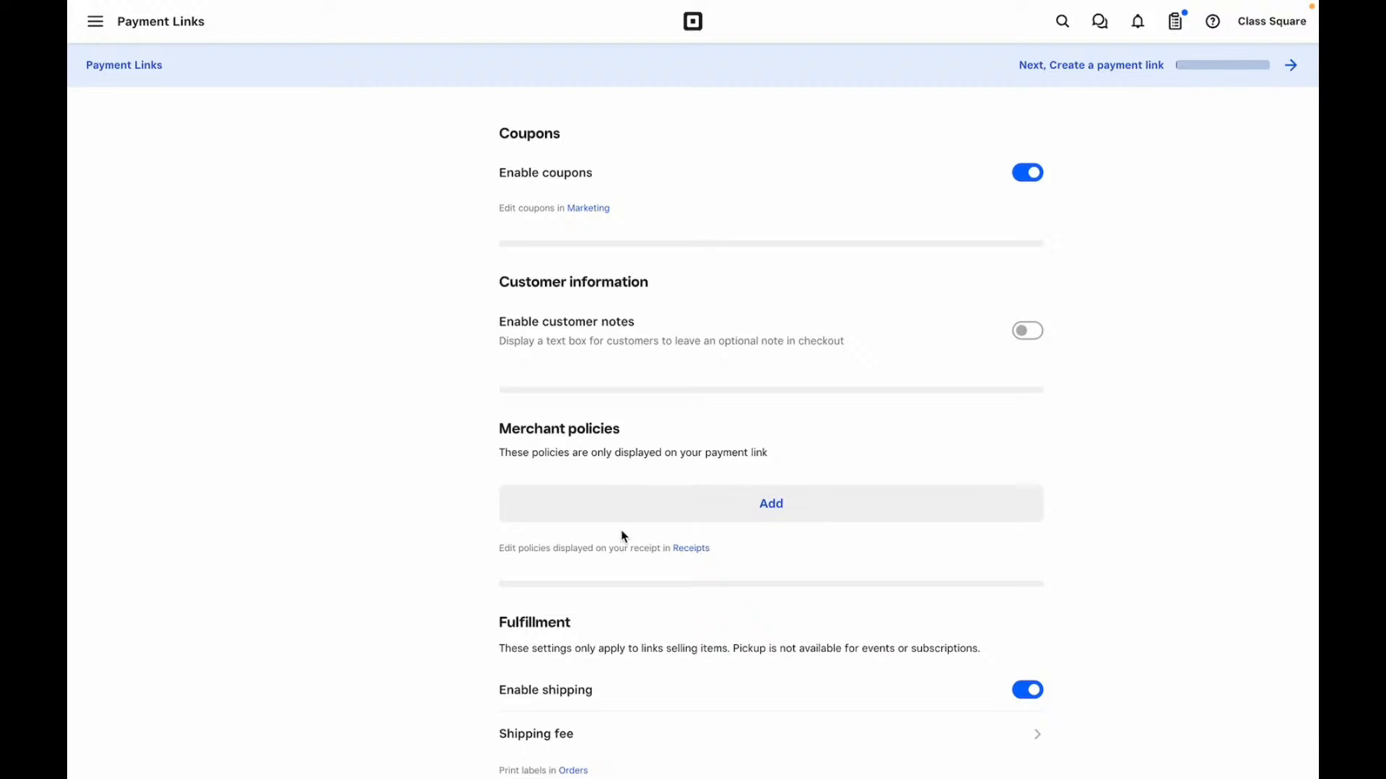
scroll(622, 535, "down", 3)
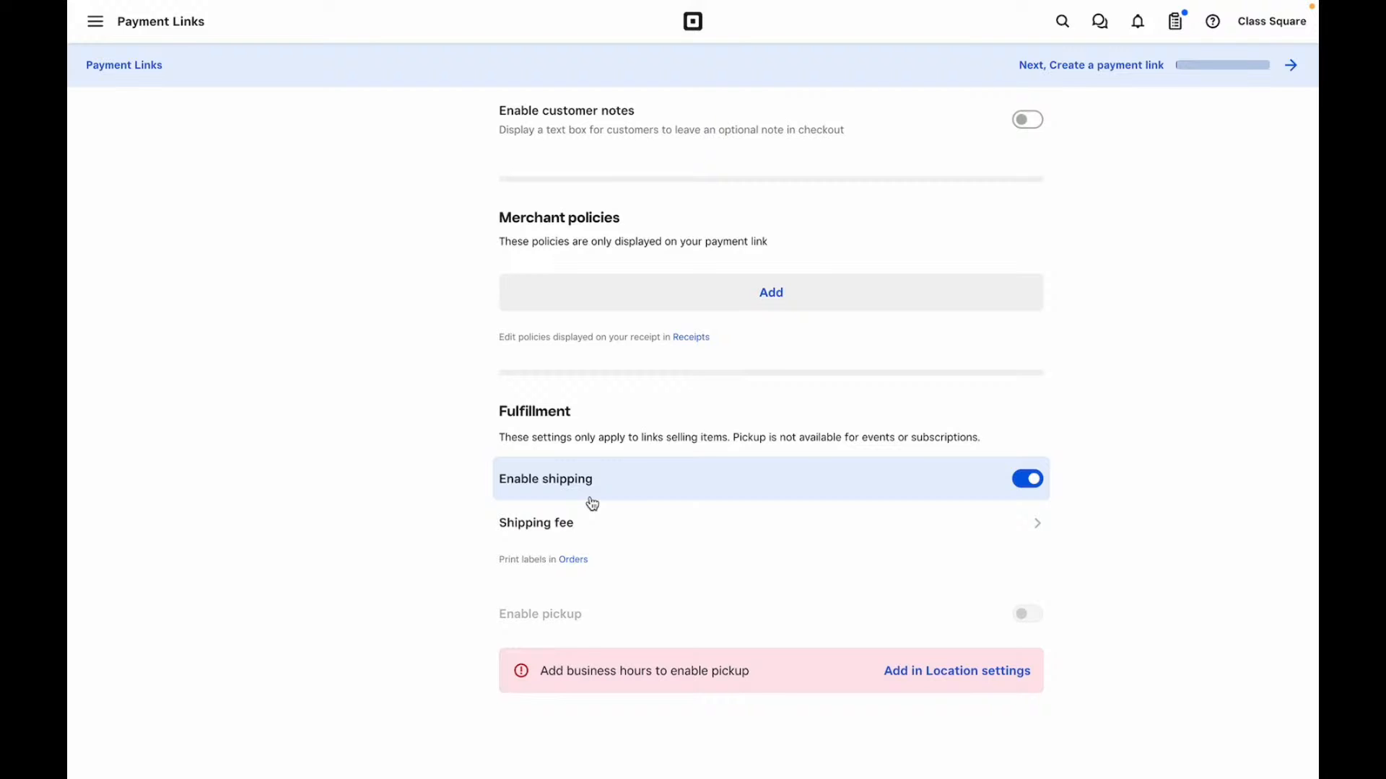
scroll(581, 536, "down", 2)
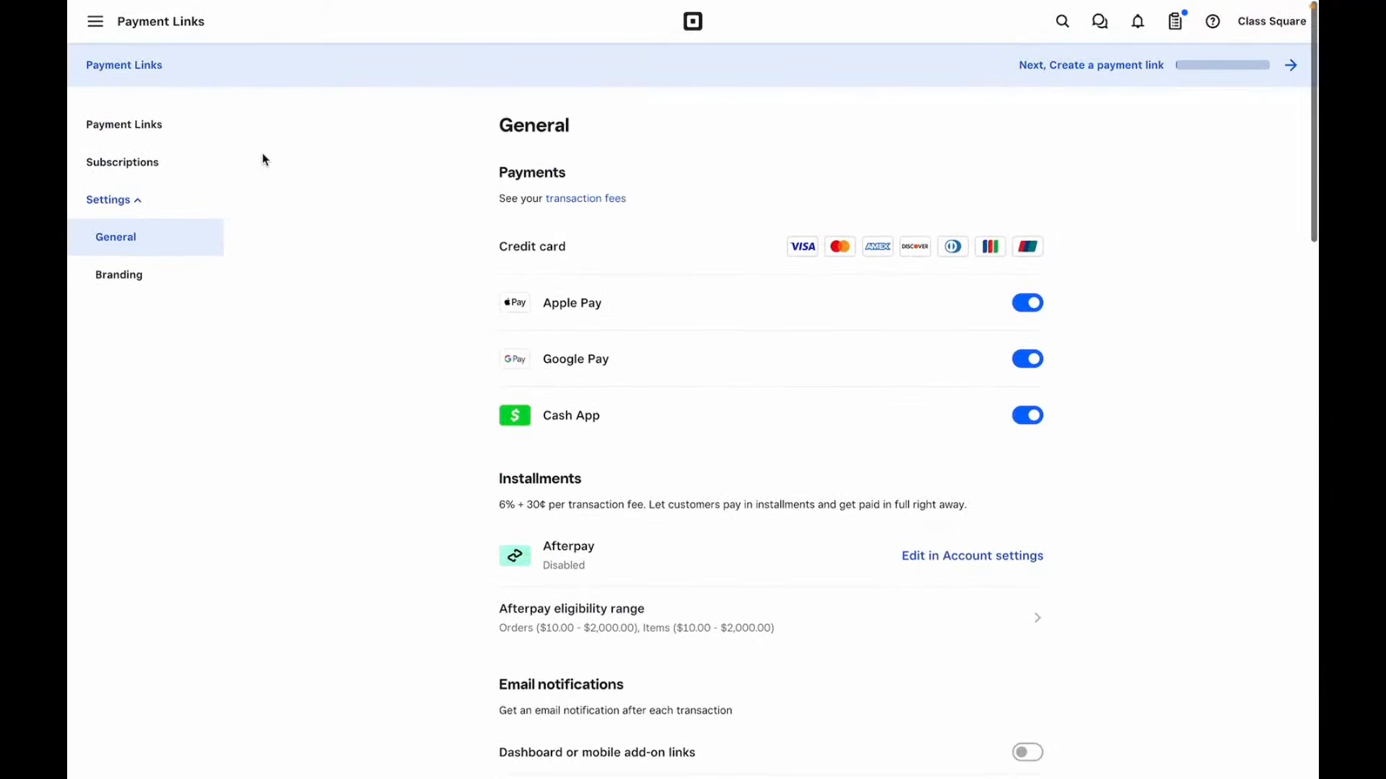
- Return to the empty Items library and bring up the navigation drawer
left_click(95, 21)
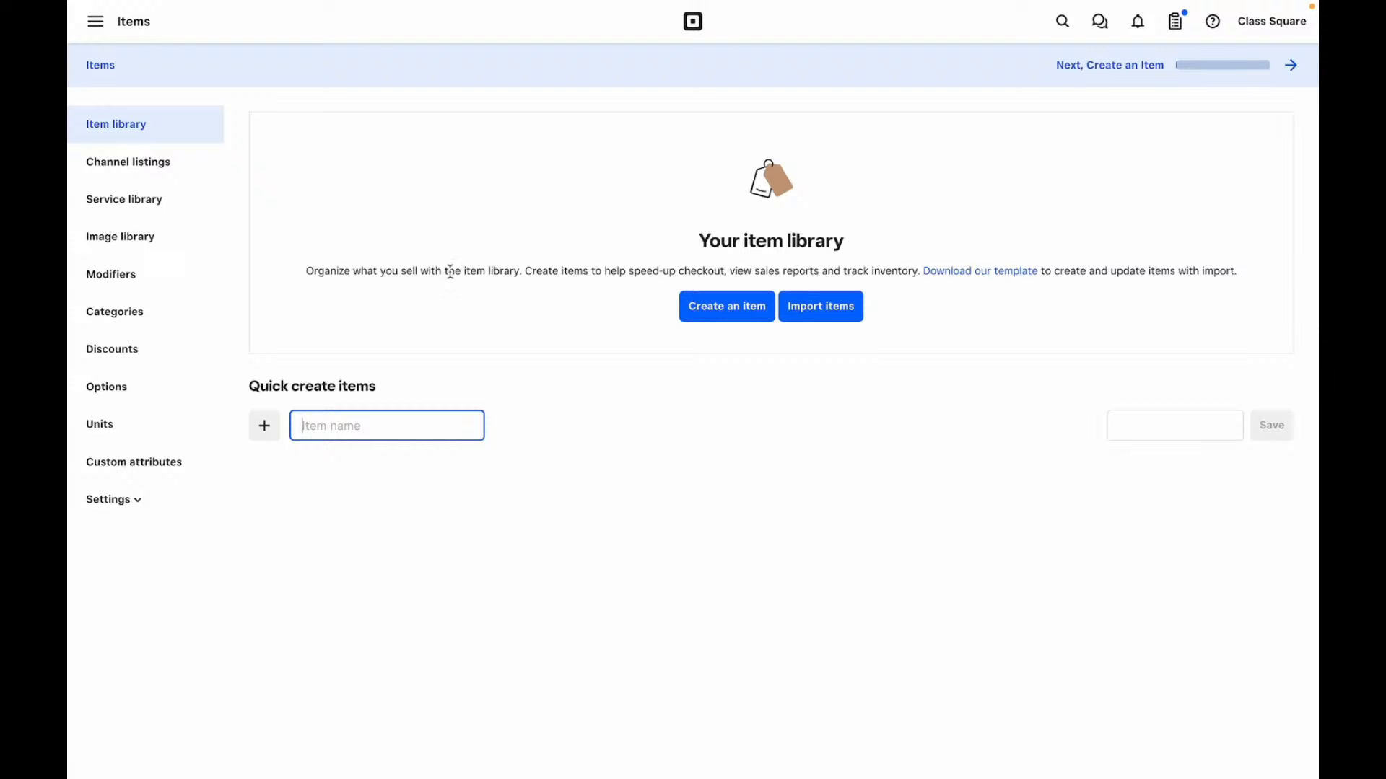
left_click(835, 308)
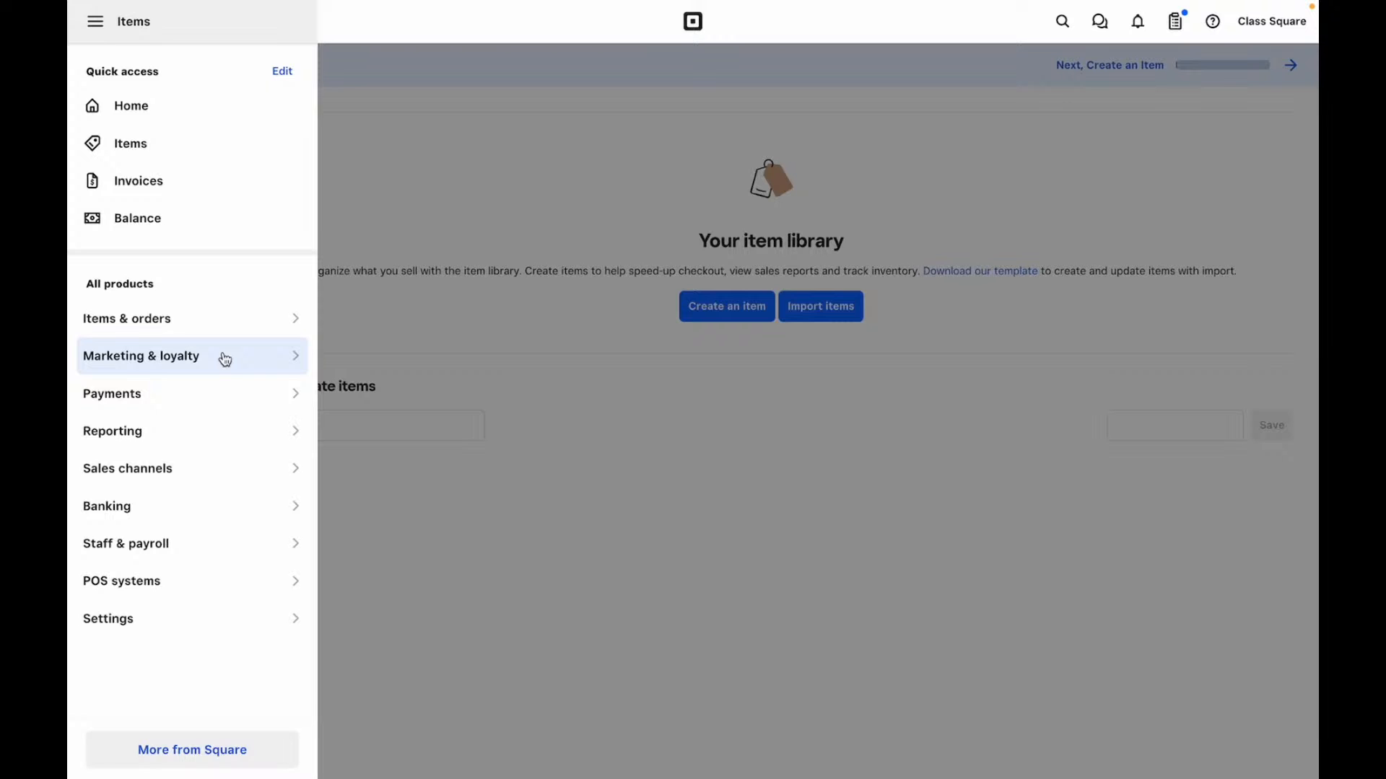
left_click(228, 192)
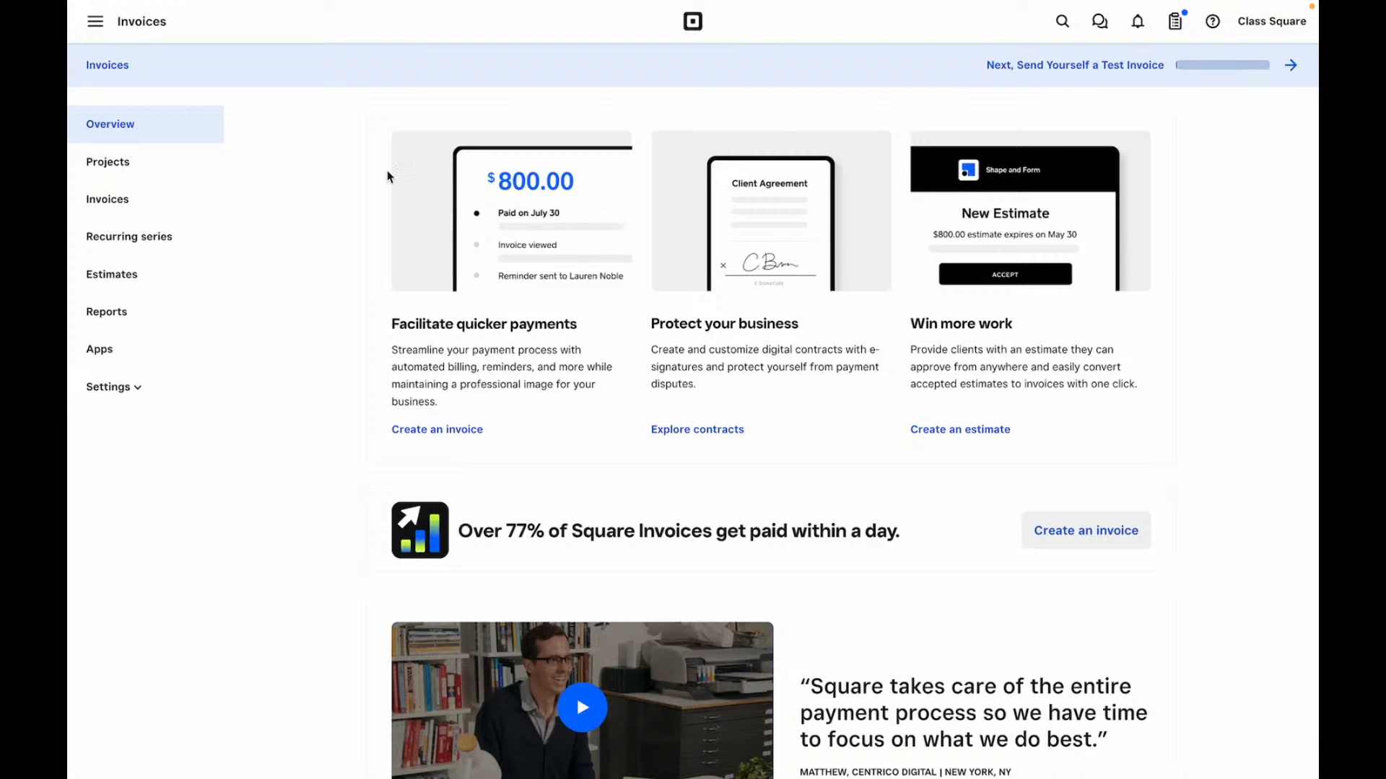
scroll(457, 216, "down", 1)
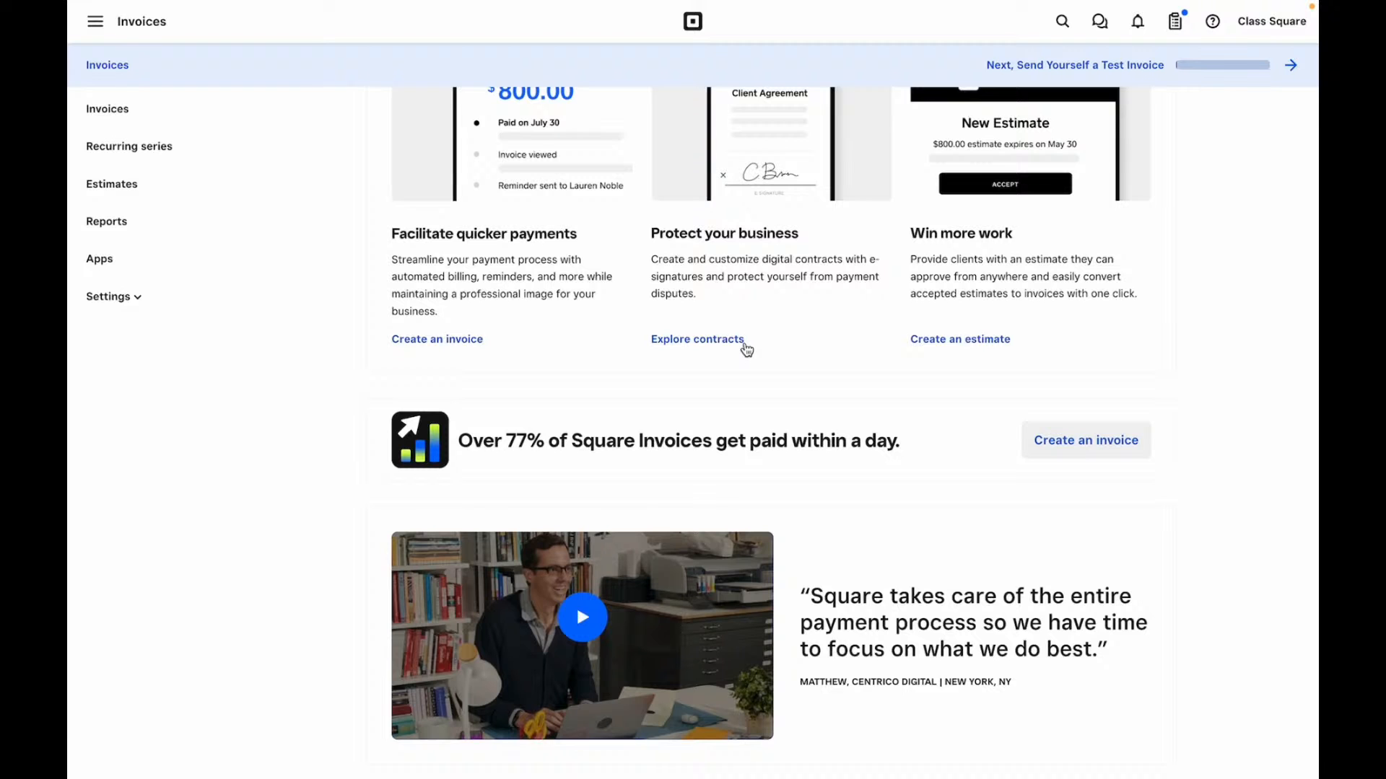
scroll(747, 328, "down", 1)
scroll(746, 328, "down", 2)
scroll(747, 328, "up", 3)
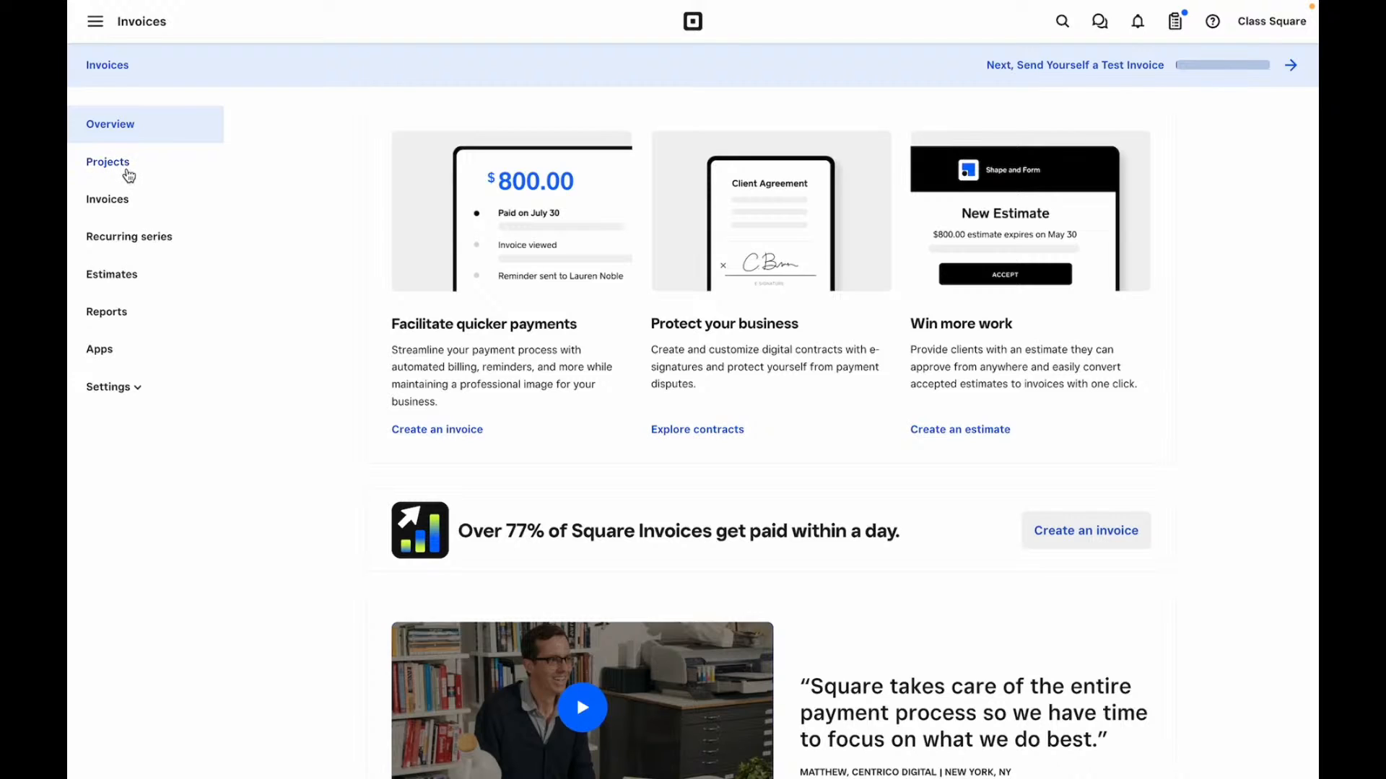
- Open Projects under Invoices and scroll through its Plus 30-day free trial page
left_click(125, 171)
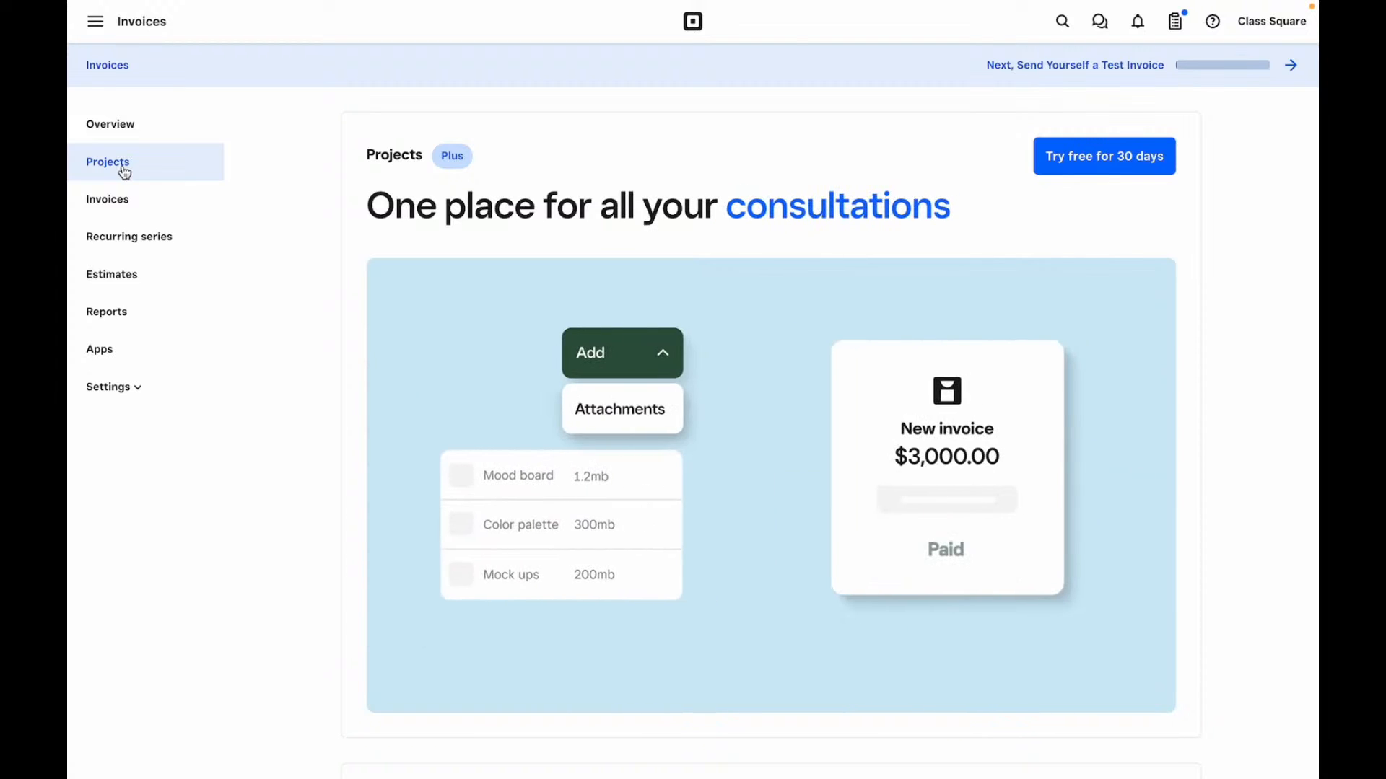
scroll(124, 172, "down", 8)
scroll(124, 172, "down", 2)
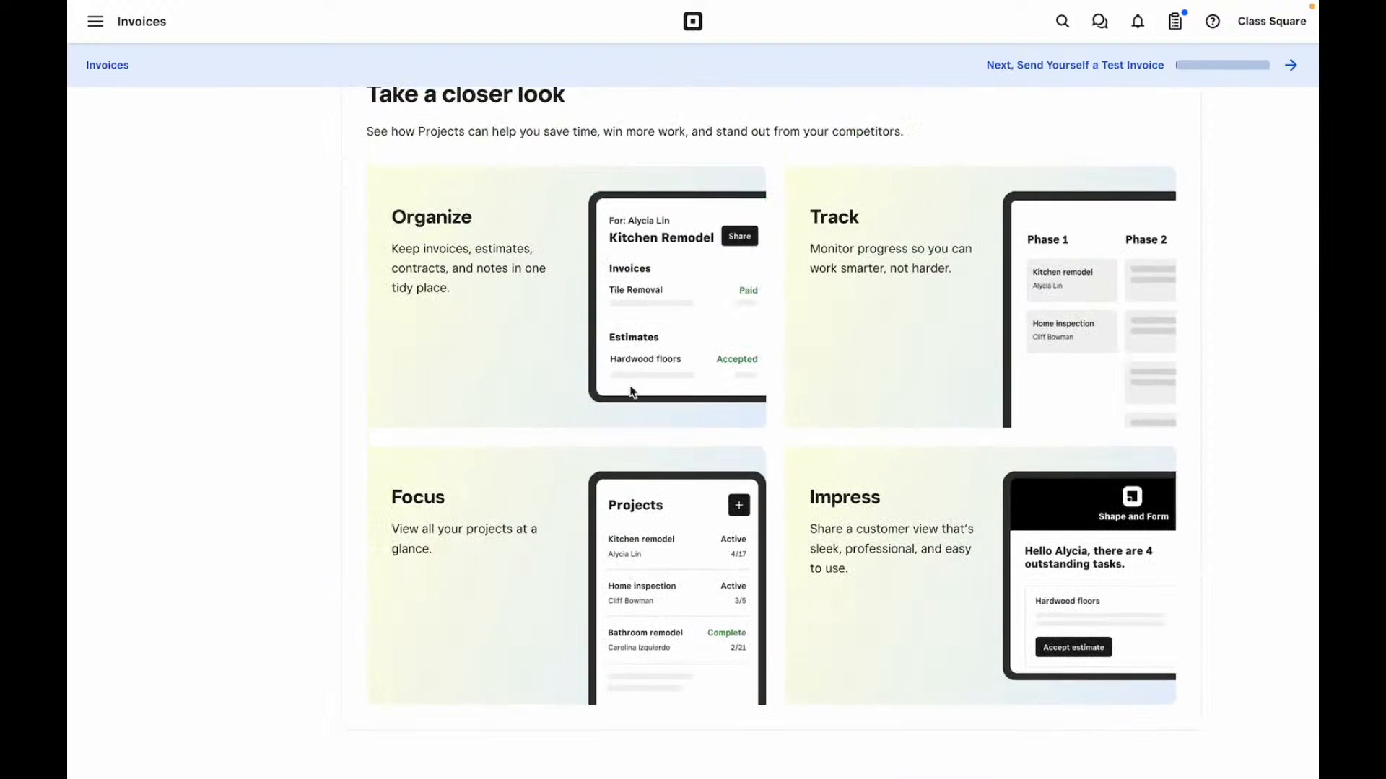
scroll(473, 307, "up", 10)
scroll(473, 310, "down", 1)
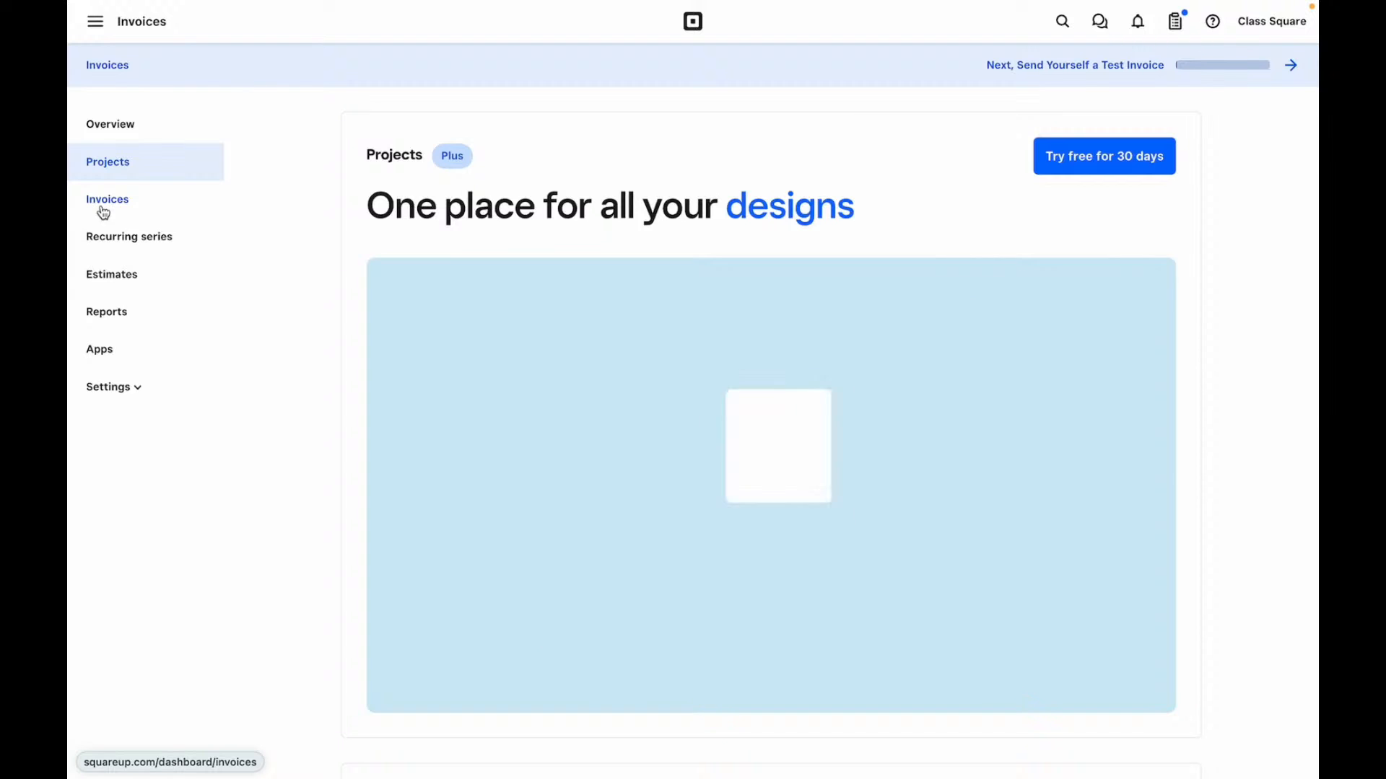
- Create a new invoice from the Invoices list and dismiss the tutorial tip
left_click(103, 210)
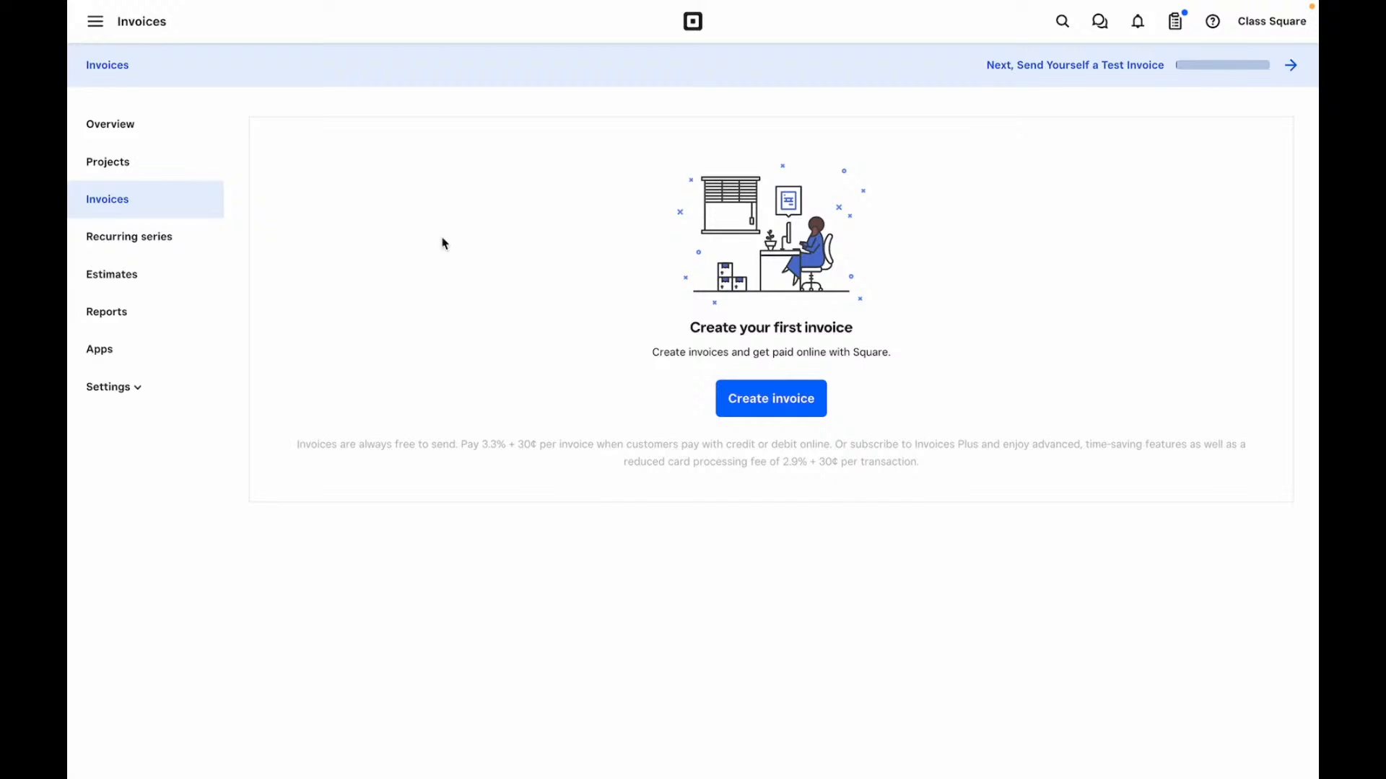
left_click(766, 413)
left_click(423, 274)
- Bring up the customer suggestions and close them without picking a customer
left_click(470, 162)
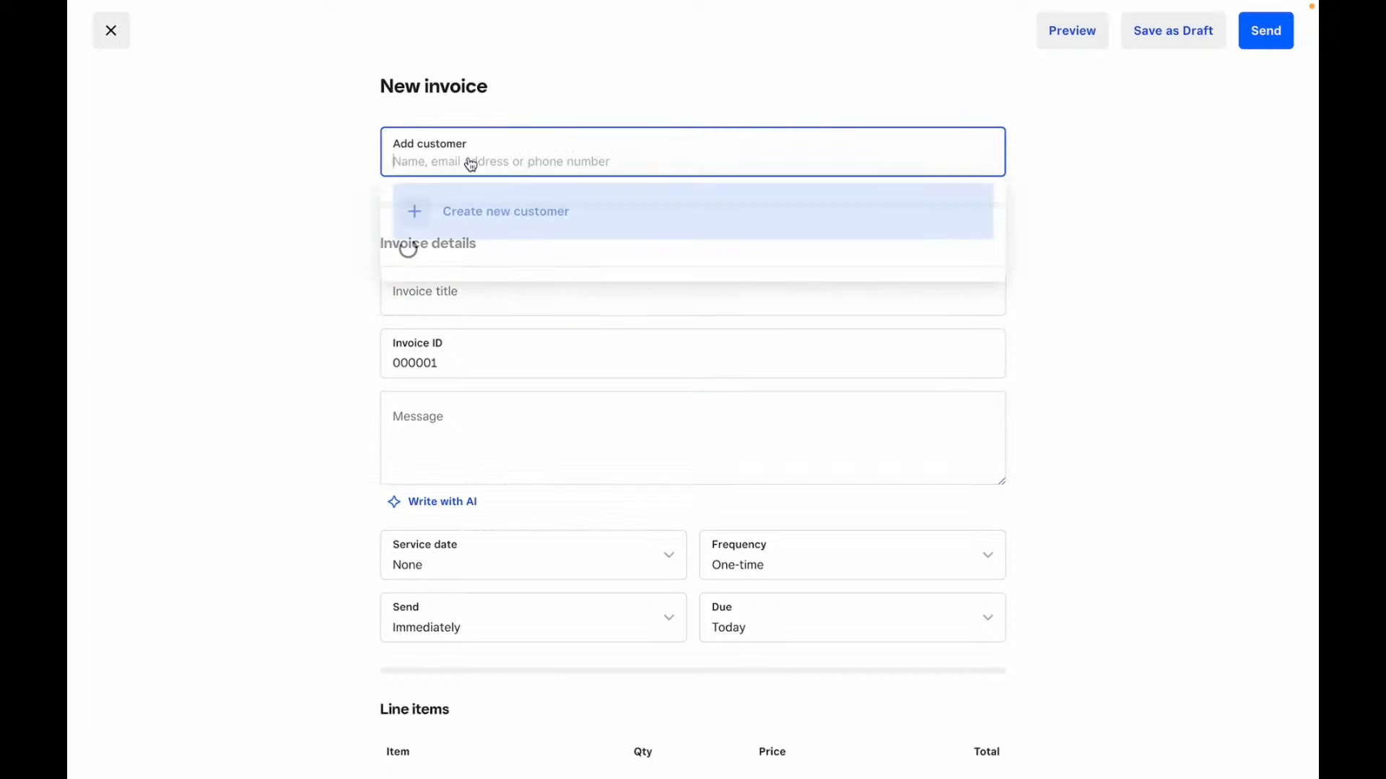
left_click(336, 174)
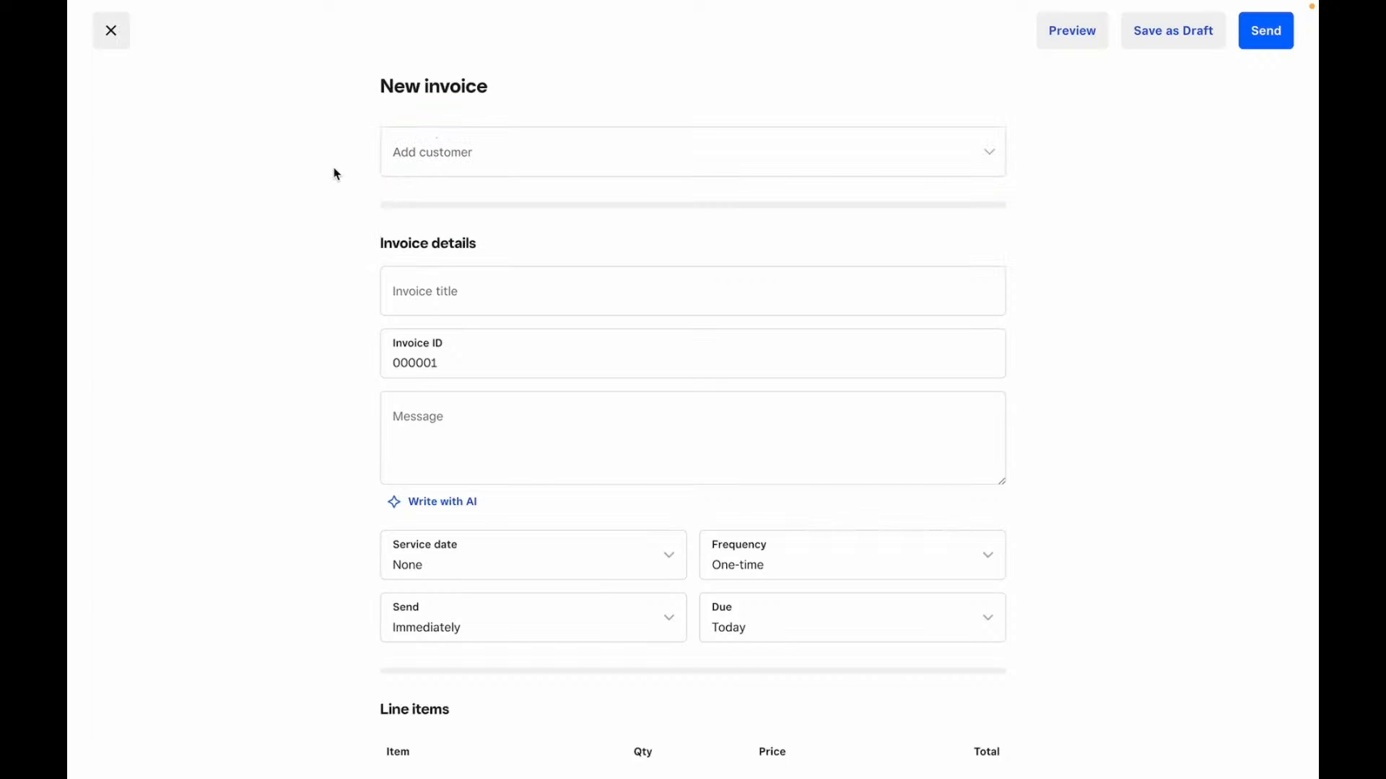
left_click(411, 171)
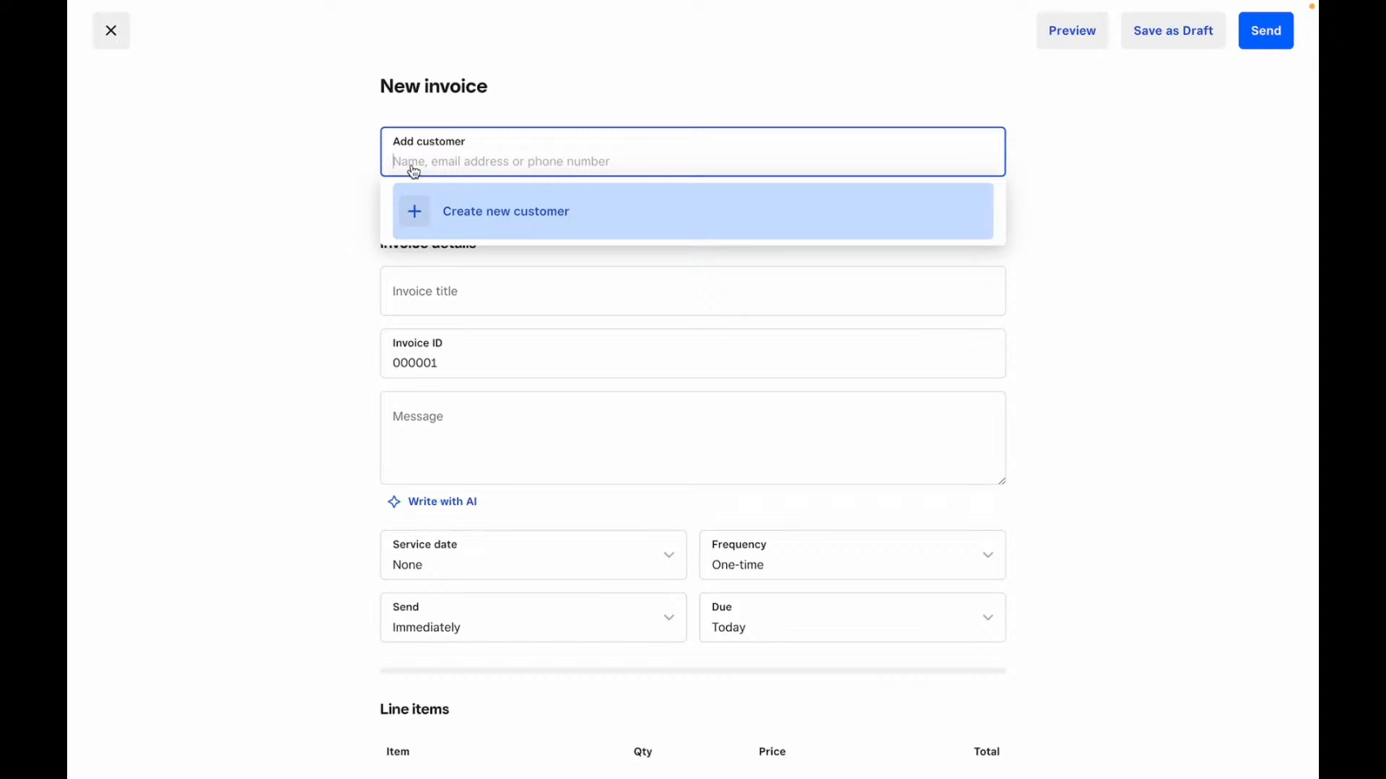
left_click(260, 149)
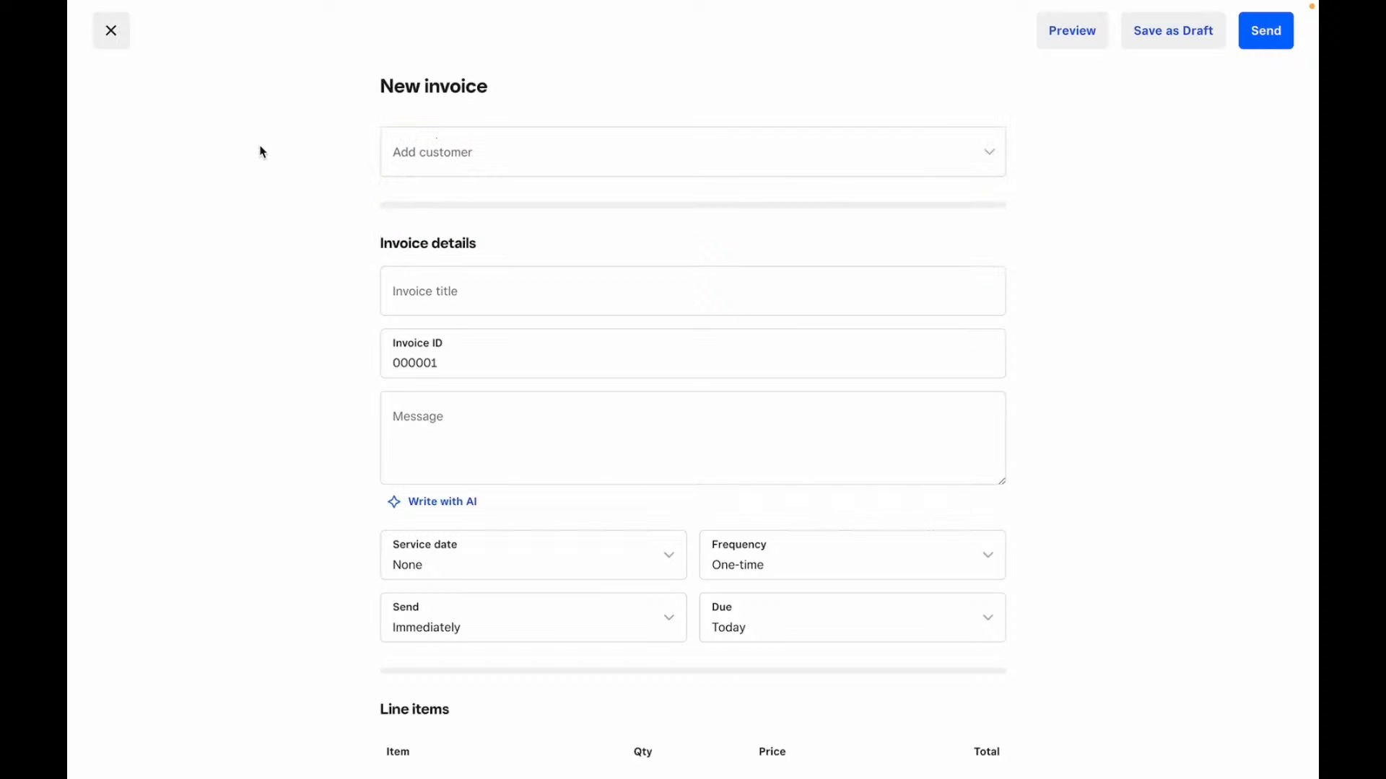
- Step through the invoice title, Invoice ID and message fields, leaving them blank
left_click(452, 299)
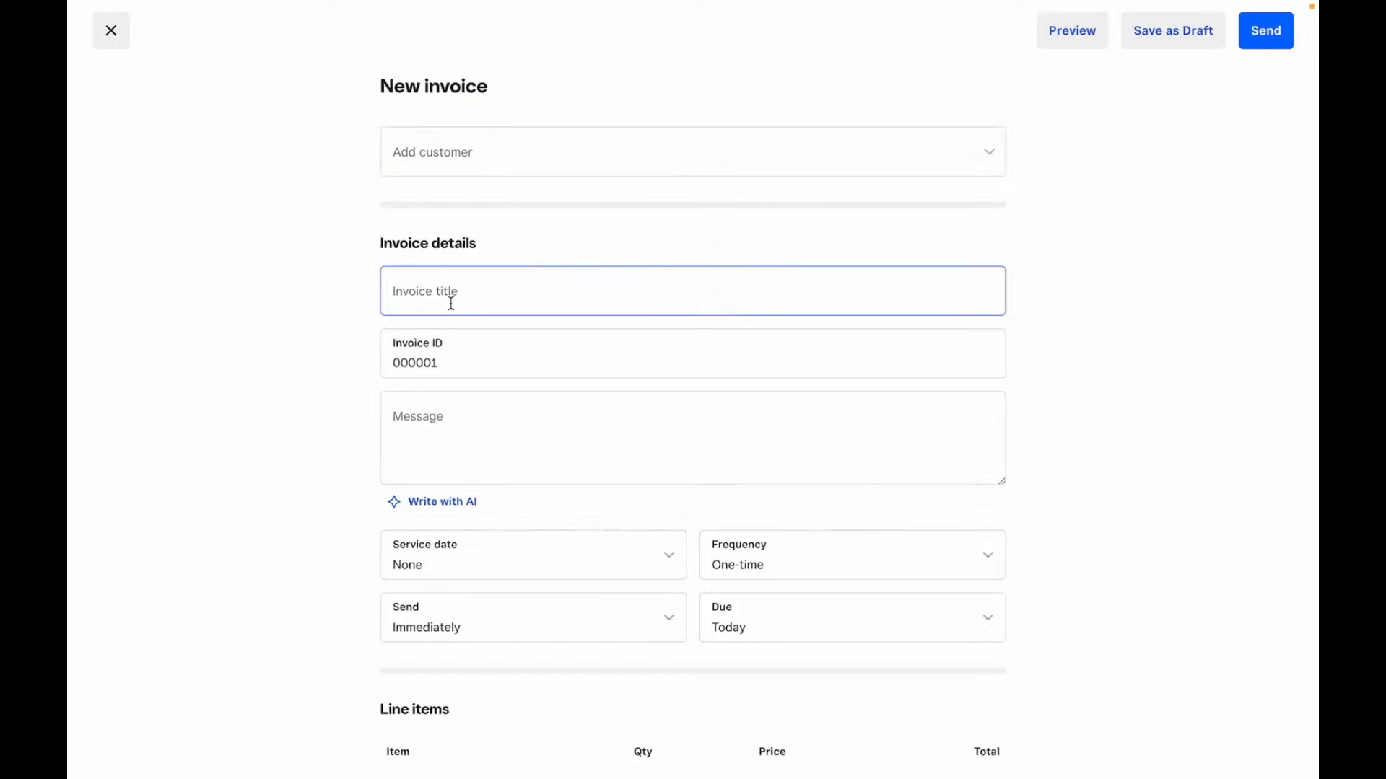
scroll(452, 311, "down", 1)
left_click(295, 325)
left_click(405, 278)
left_click(445, 381)
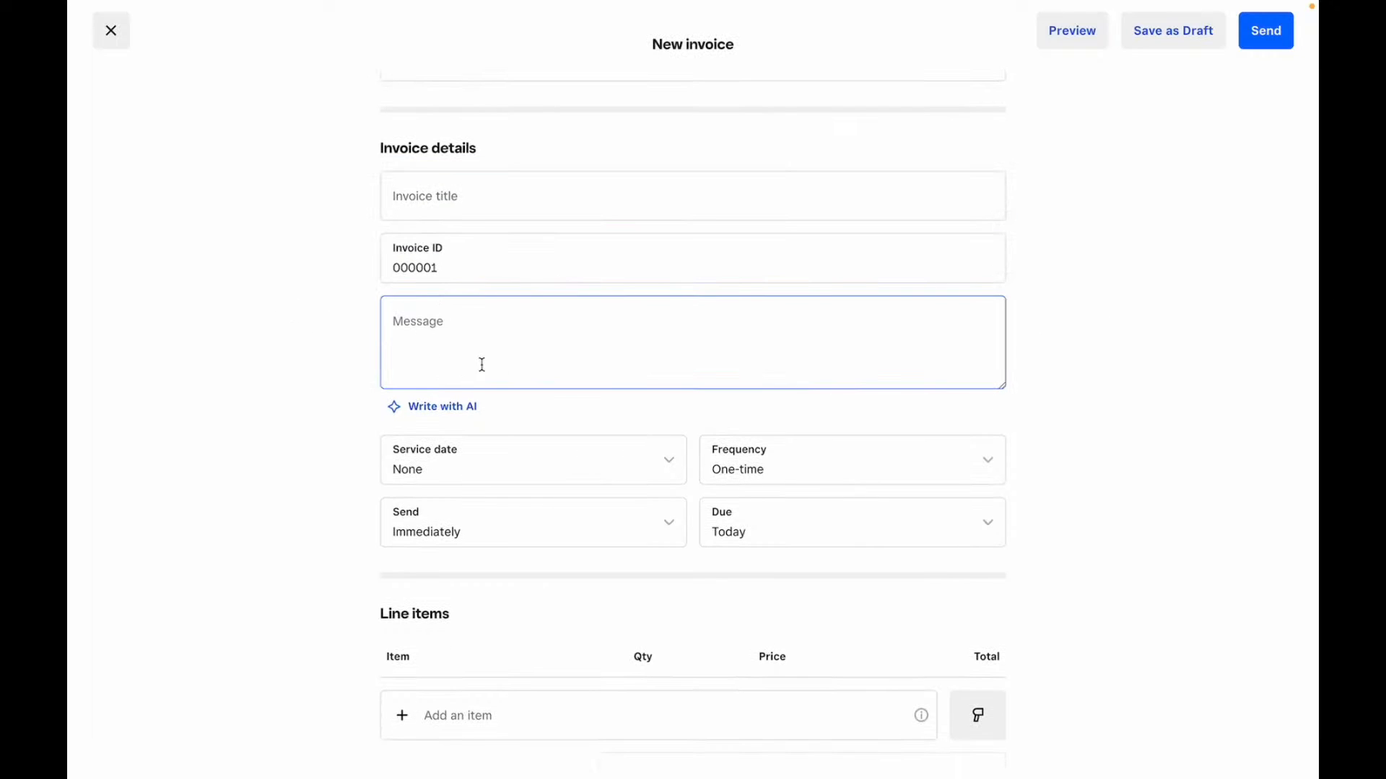
scroll(454, 351, "down", 3)
- Check service date, frequency, send and due date options, keeping One-time, Immediately and Today
left_click(517, 320)
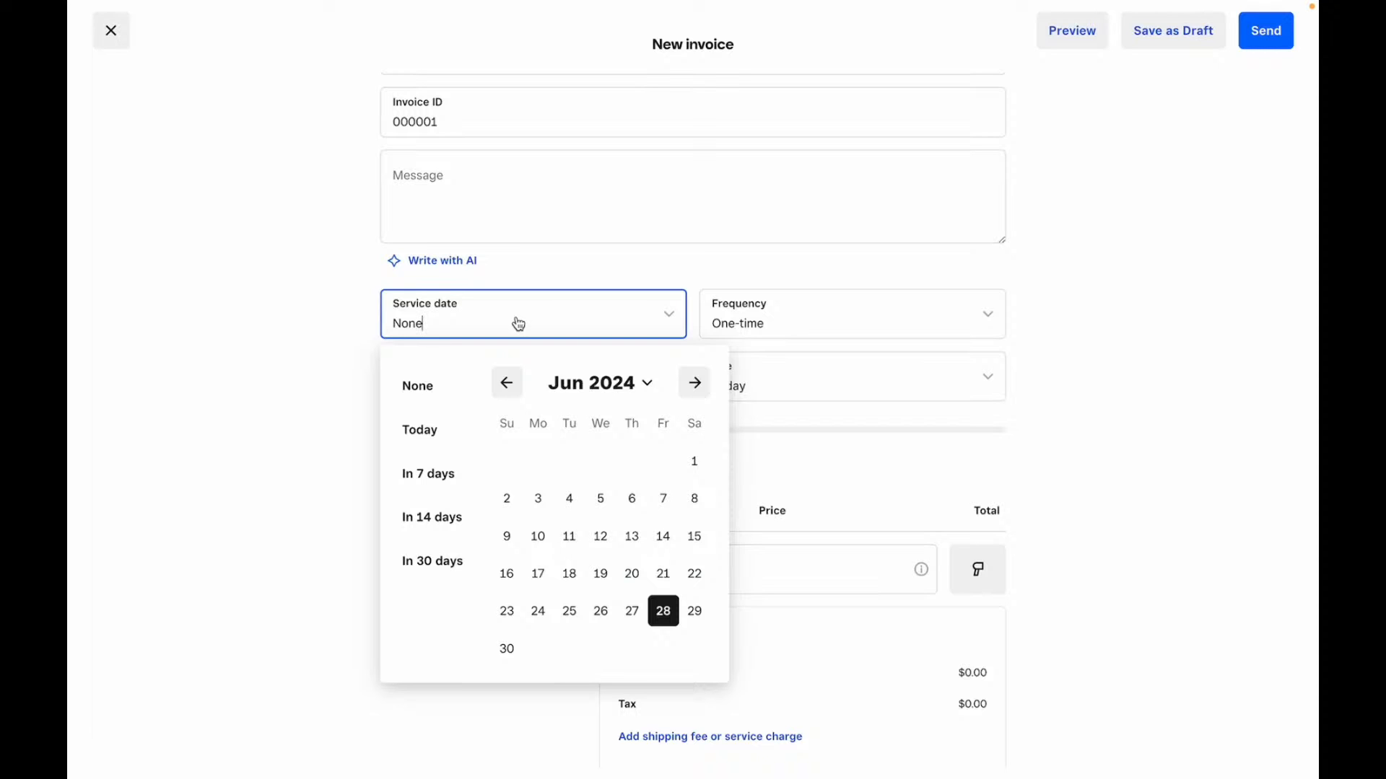
left_click(340, 399)
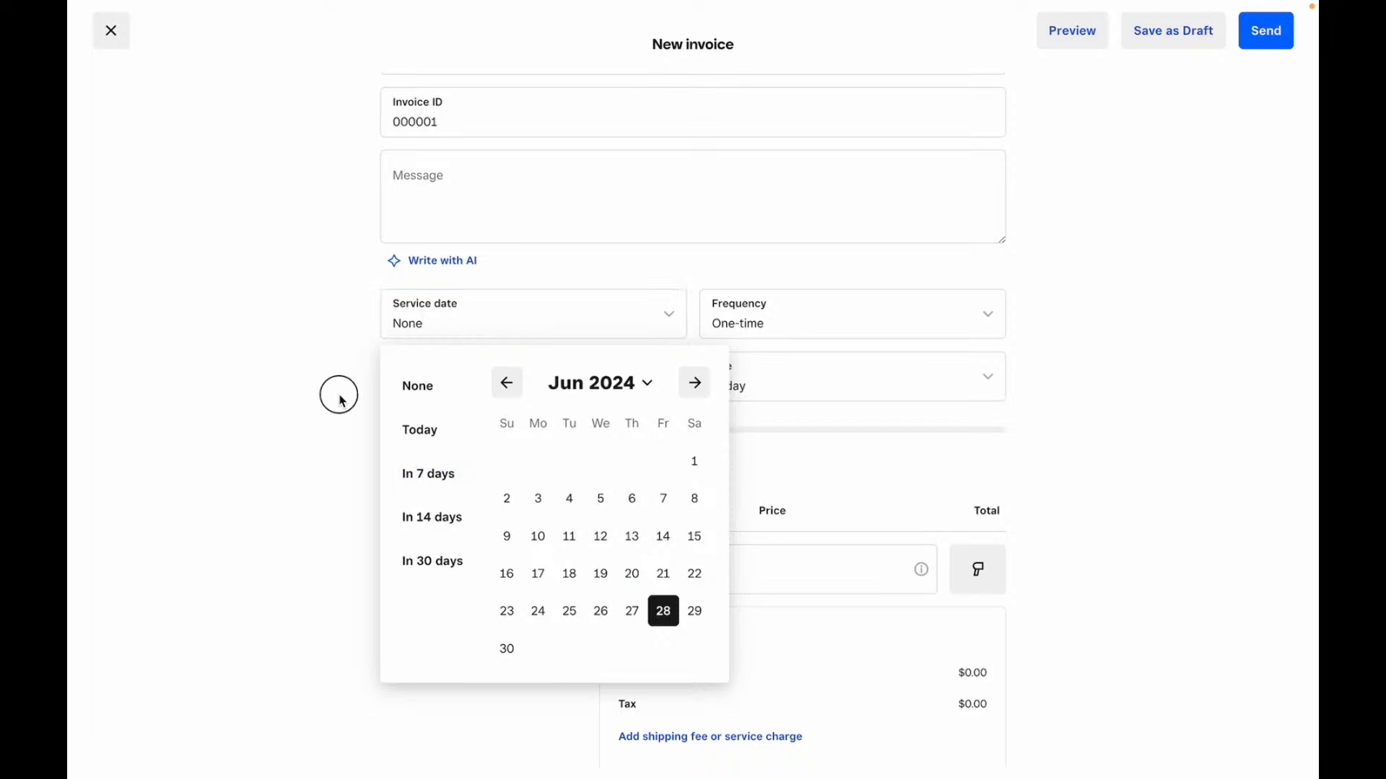
left_click(875, 327)
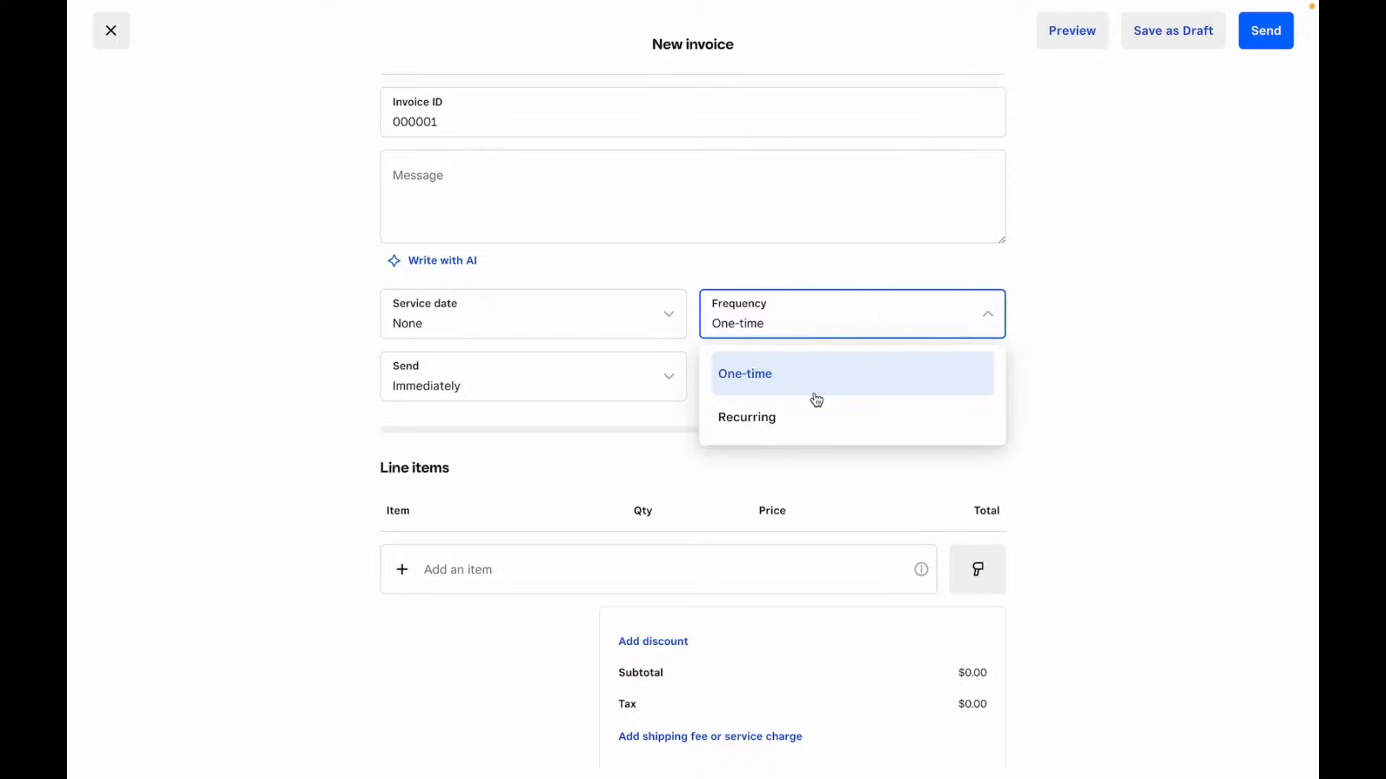
left_click(326, 399)
left_click(511, 383)
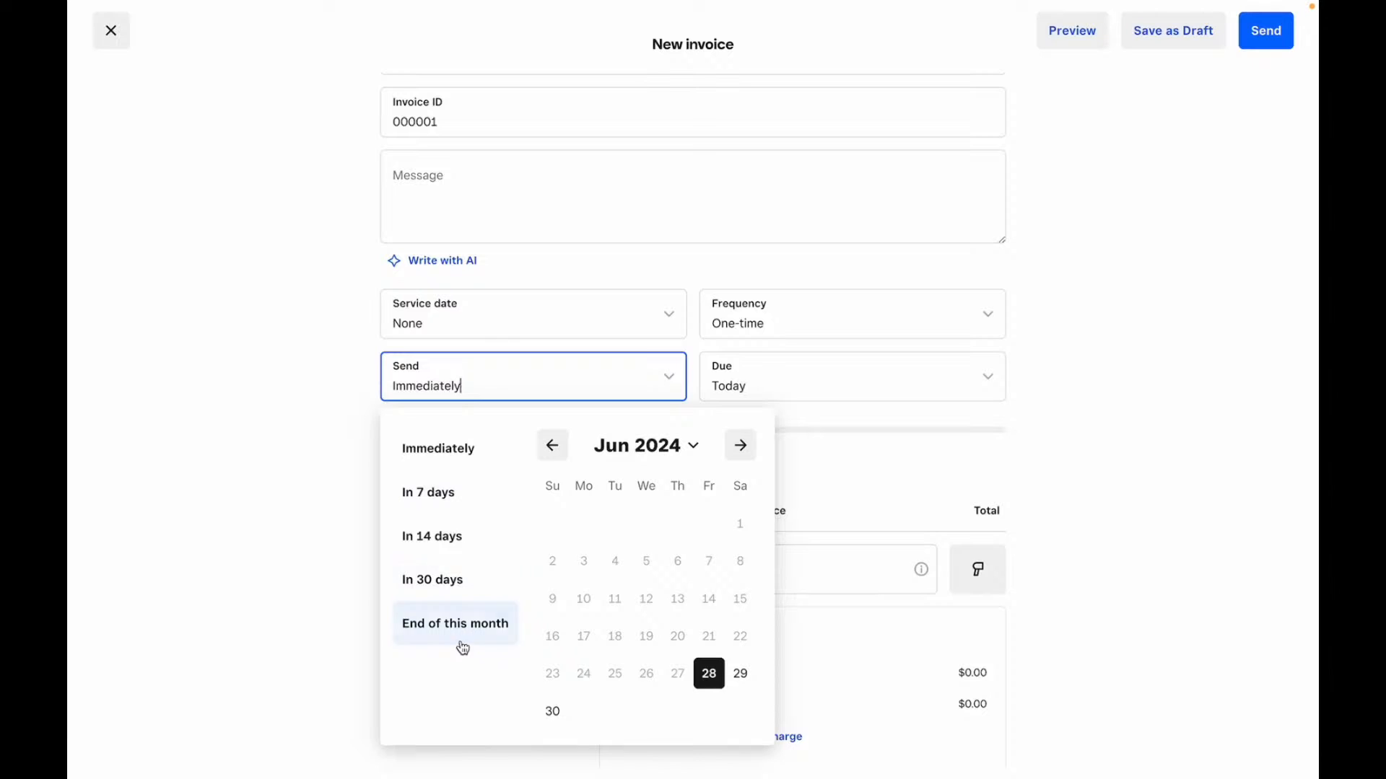
left_click(881, 362)
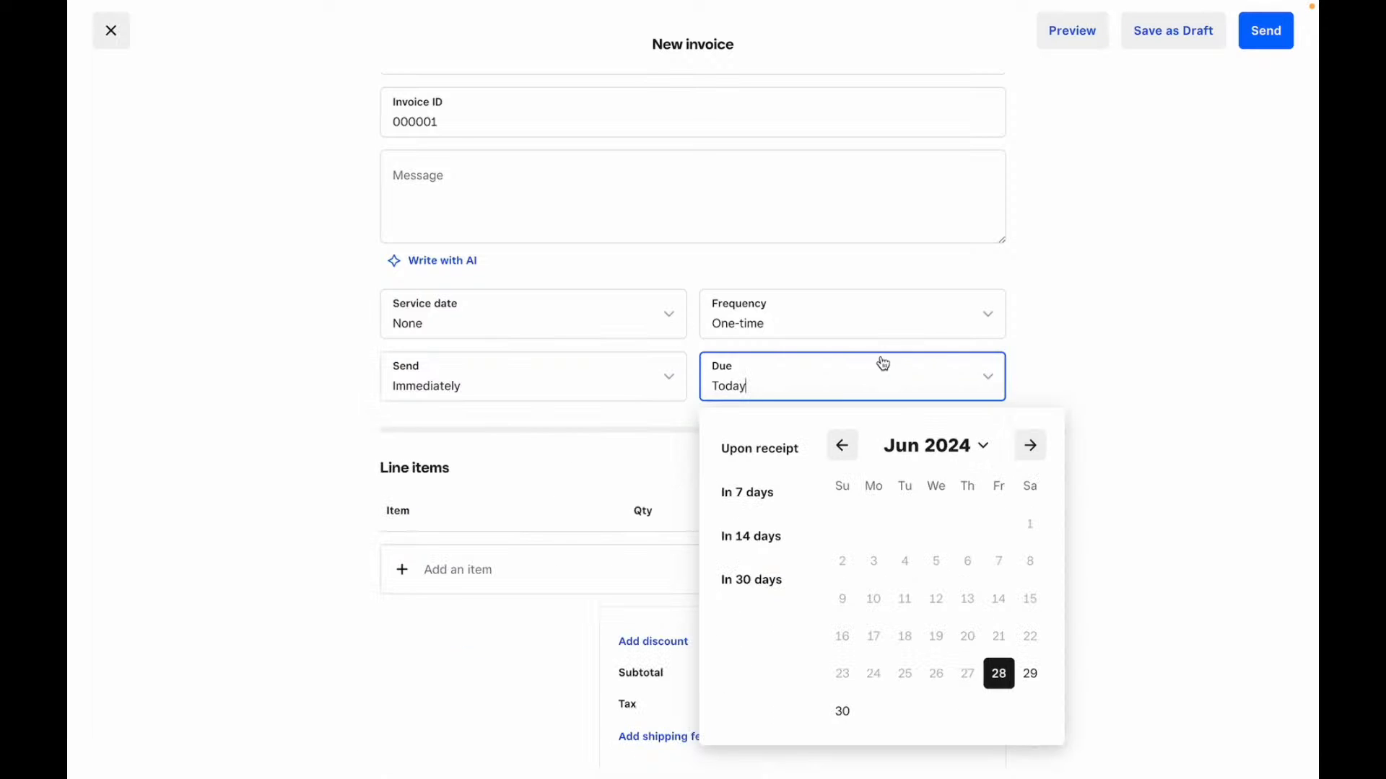
left_click(1110, 296)
scroll(1115, 296, "down", 3)
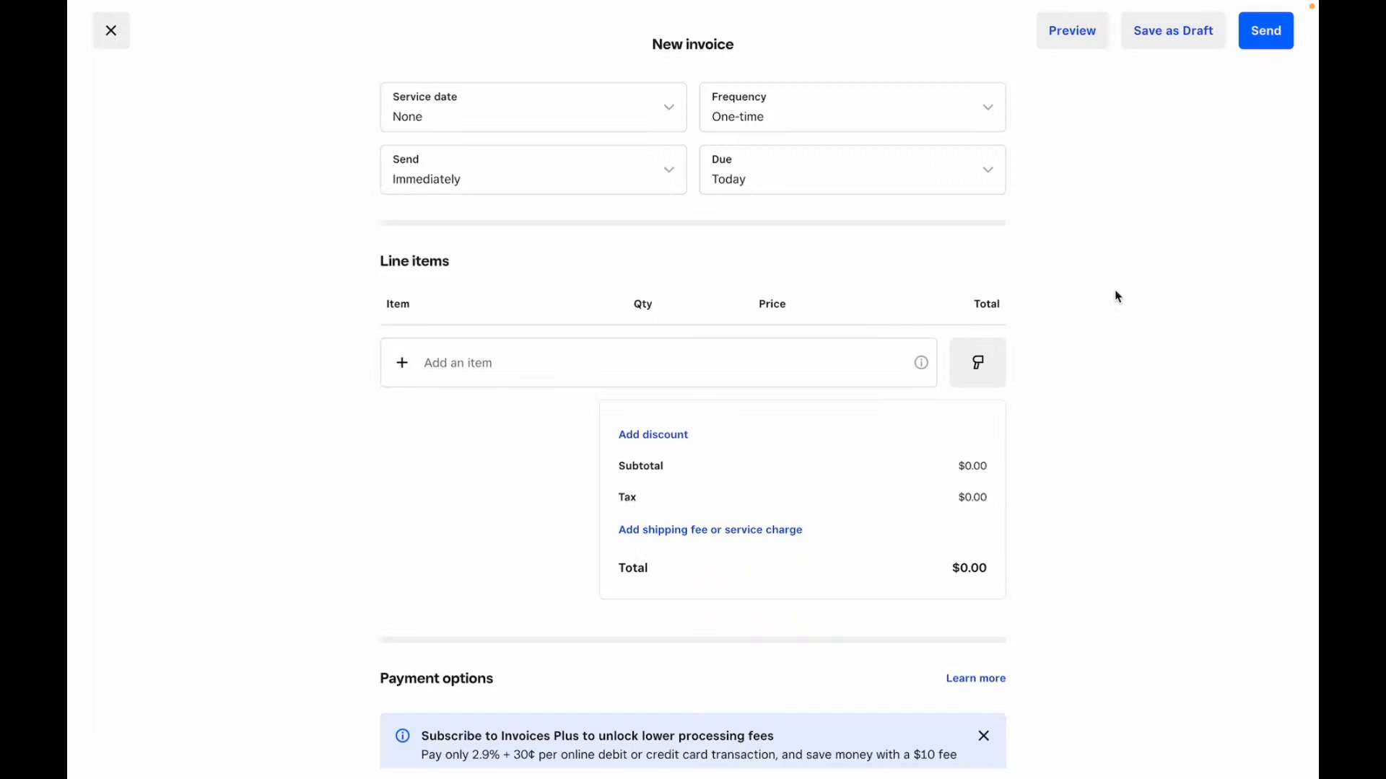
- Open and close the discount form without adding one, then open the shipping fee form
left_click(471, 367)
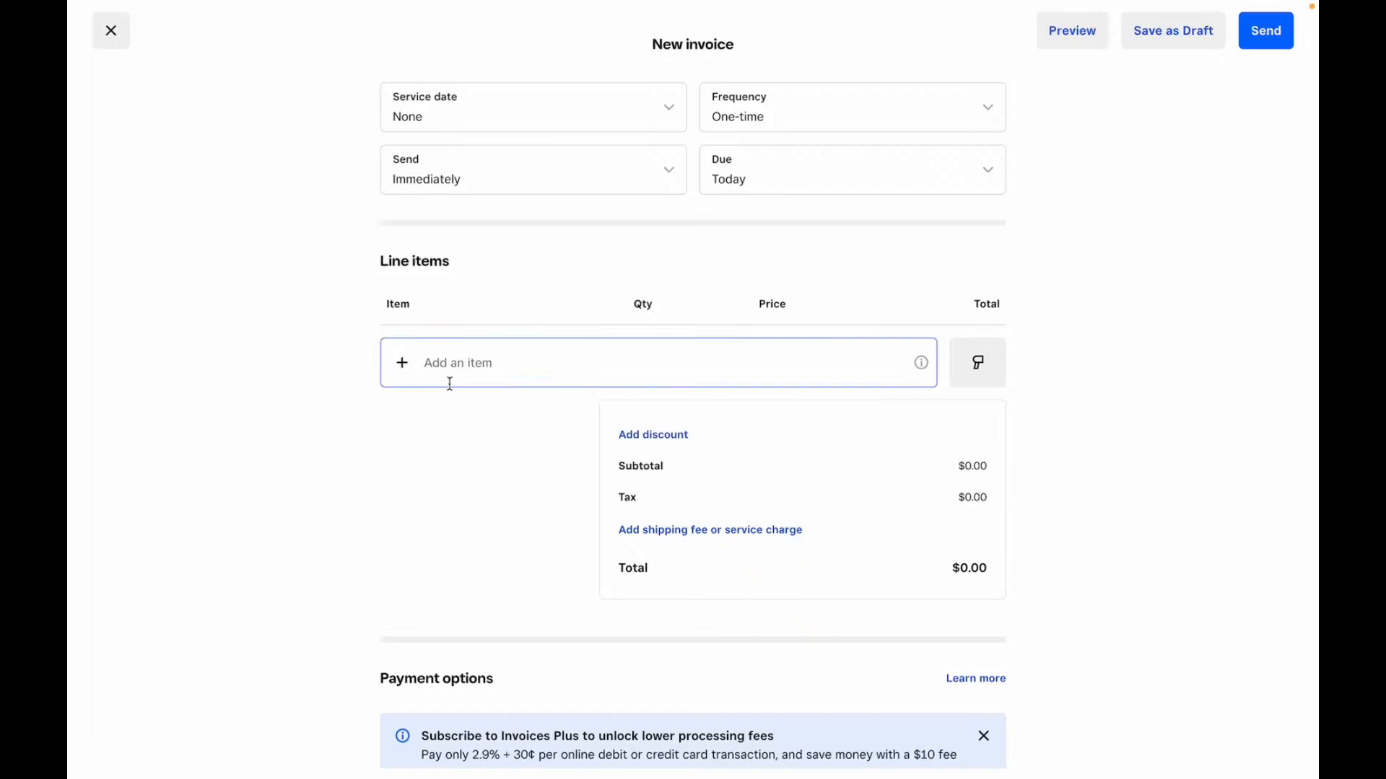
left_click(642, 437)
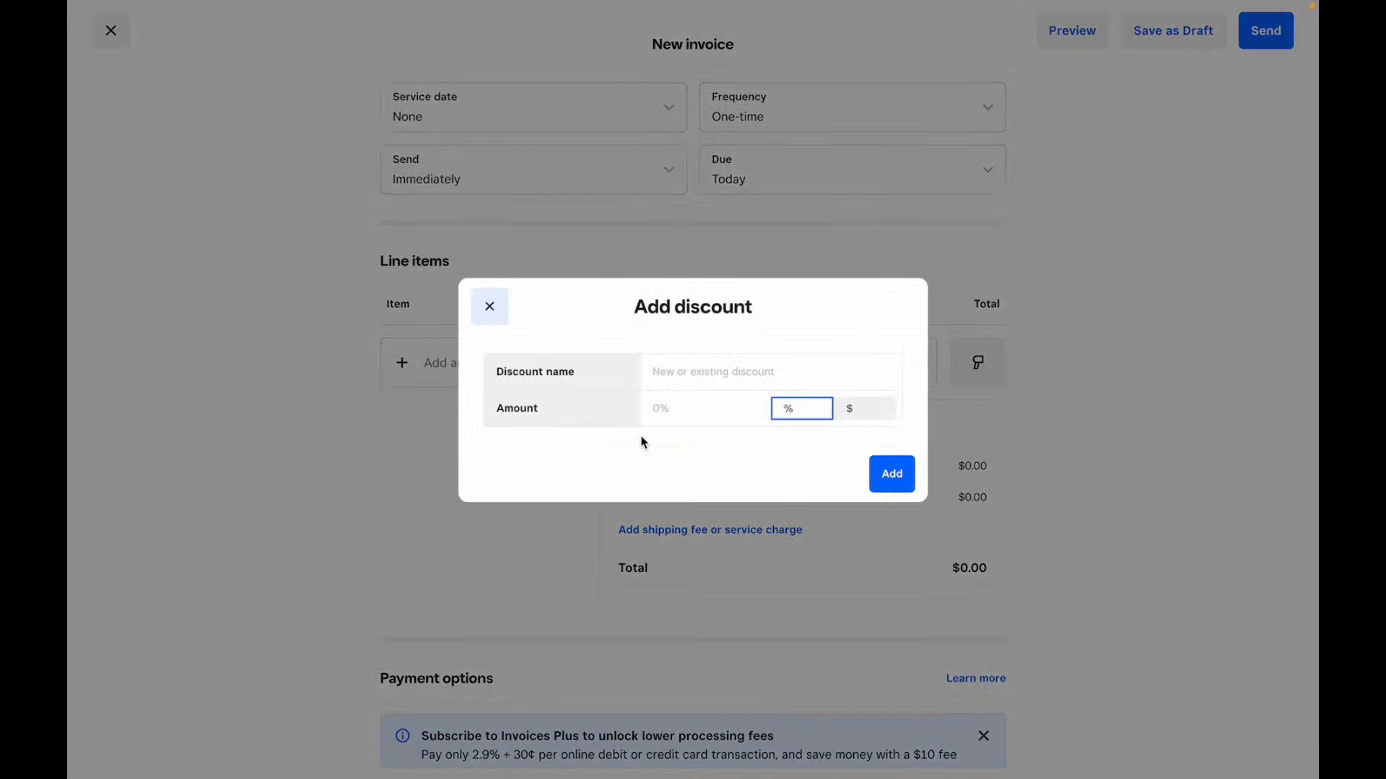
left_click(699, 389)
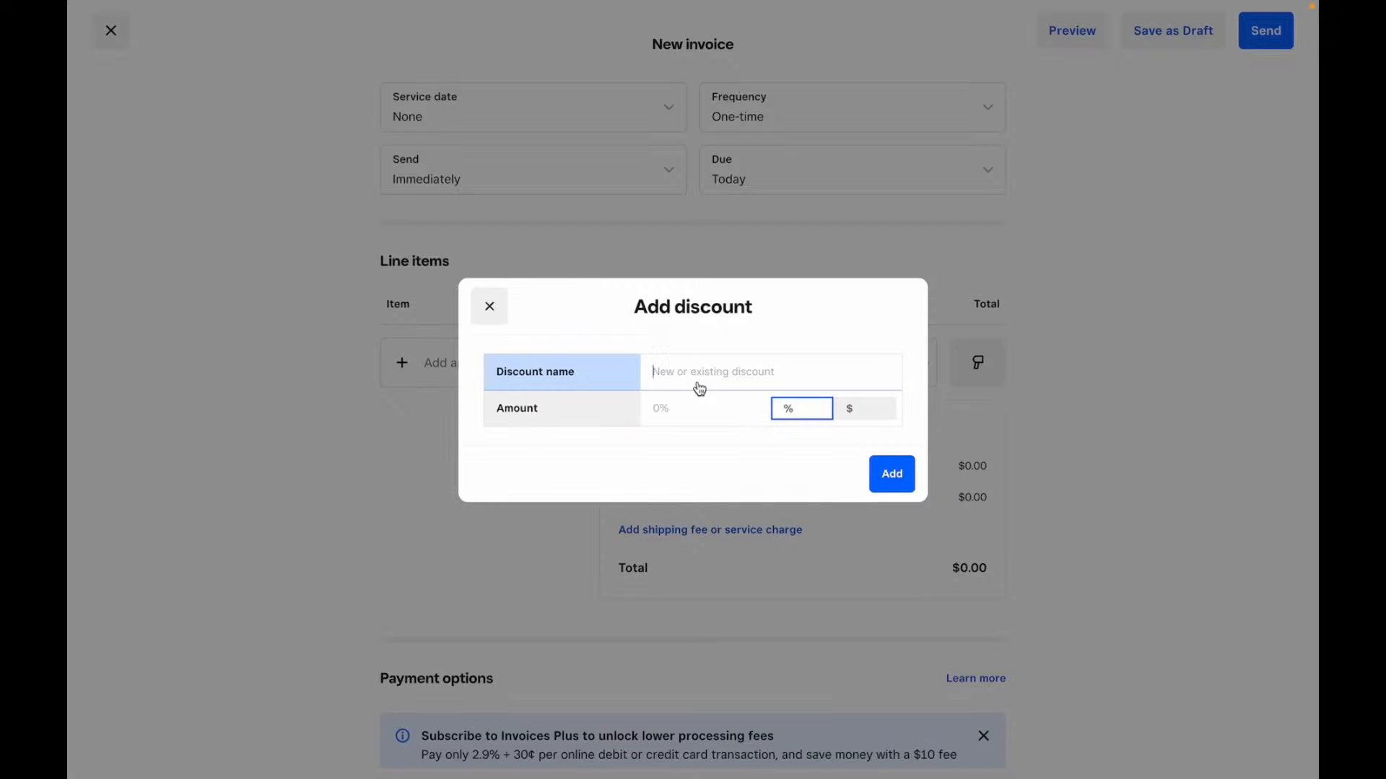
left_click(687, 414)
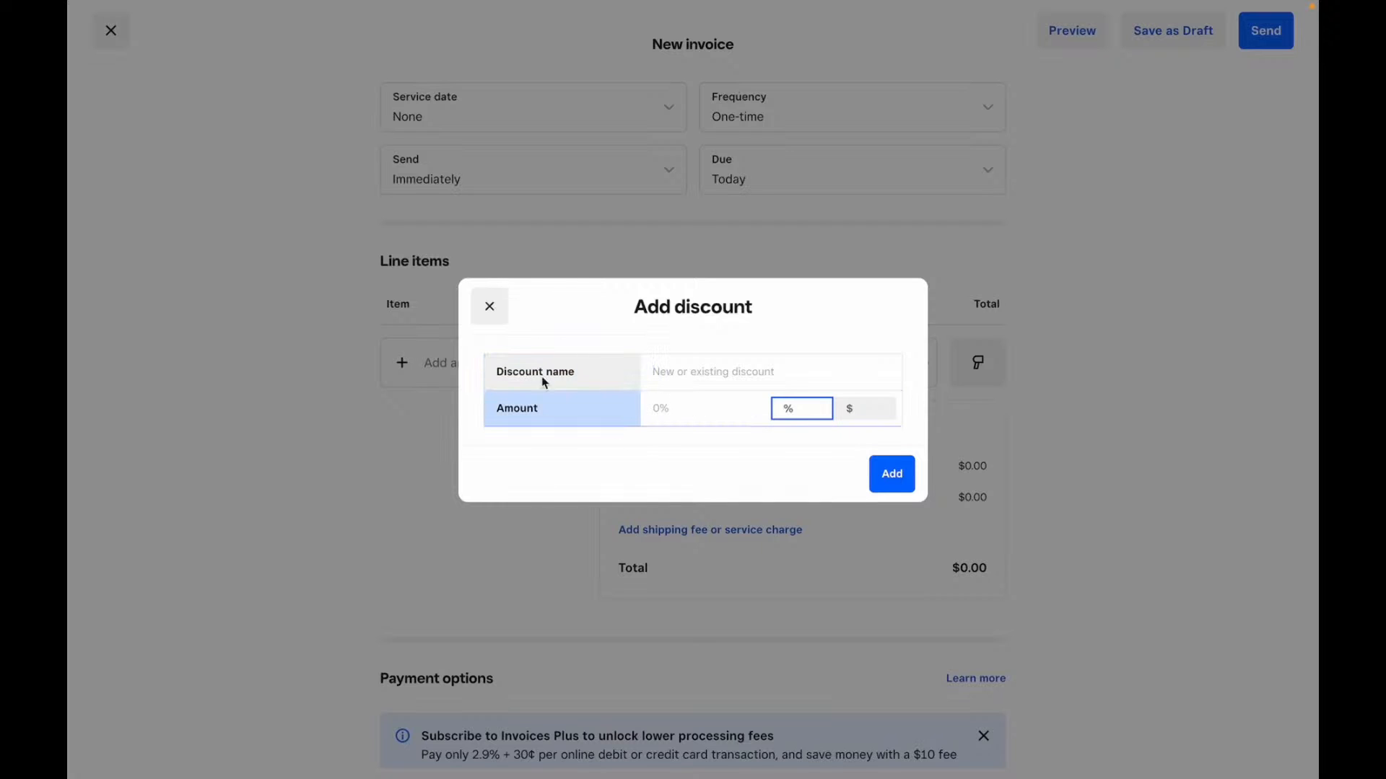
left_click(490, 306)
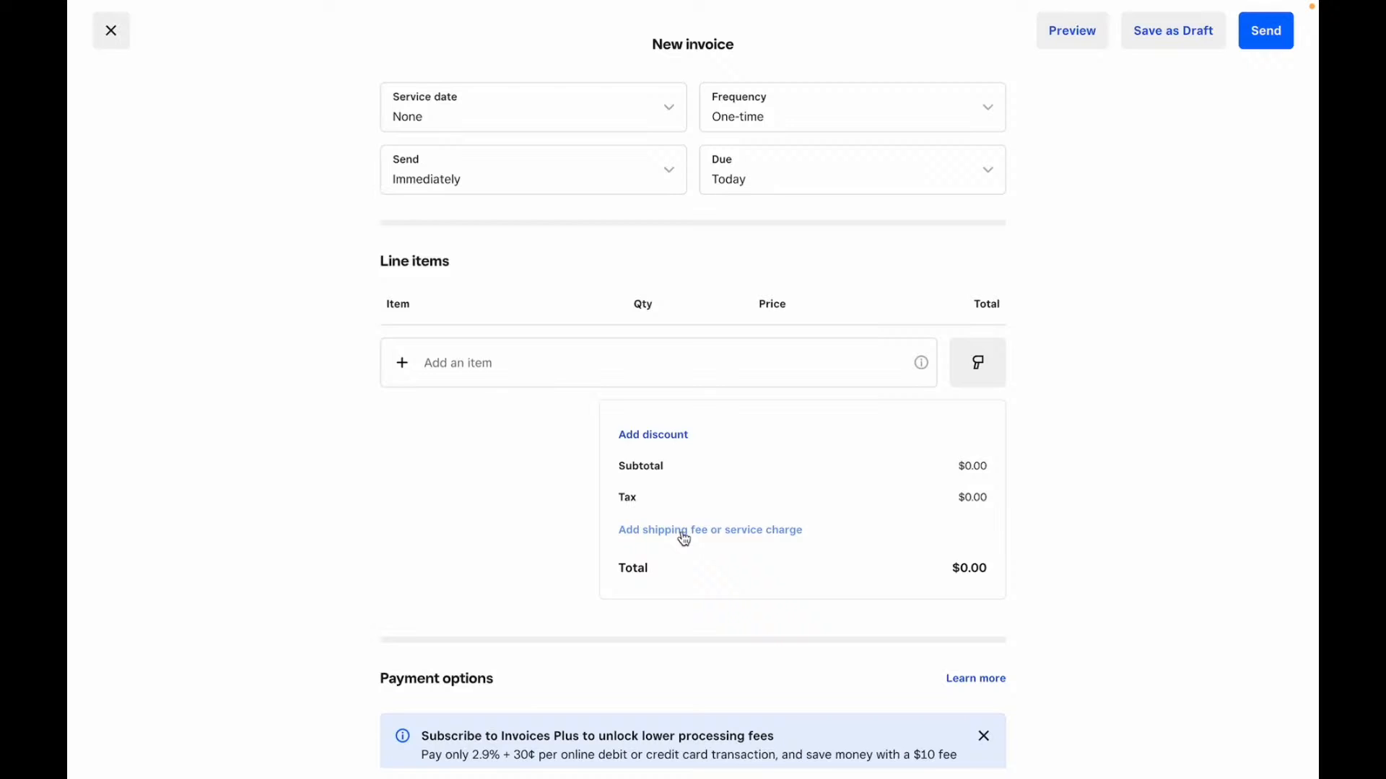
left_click(684, 534)
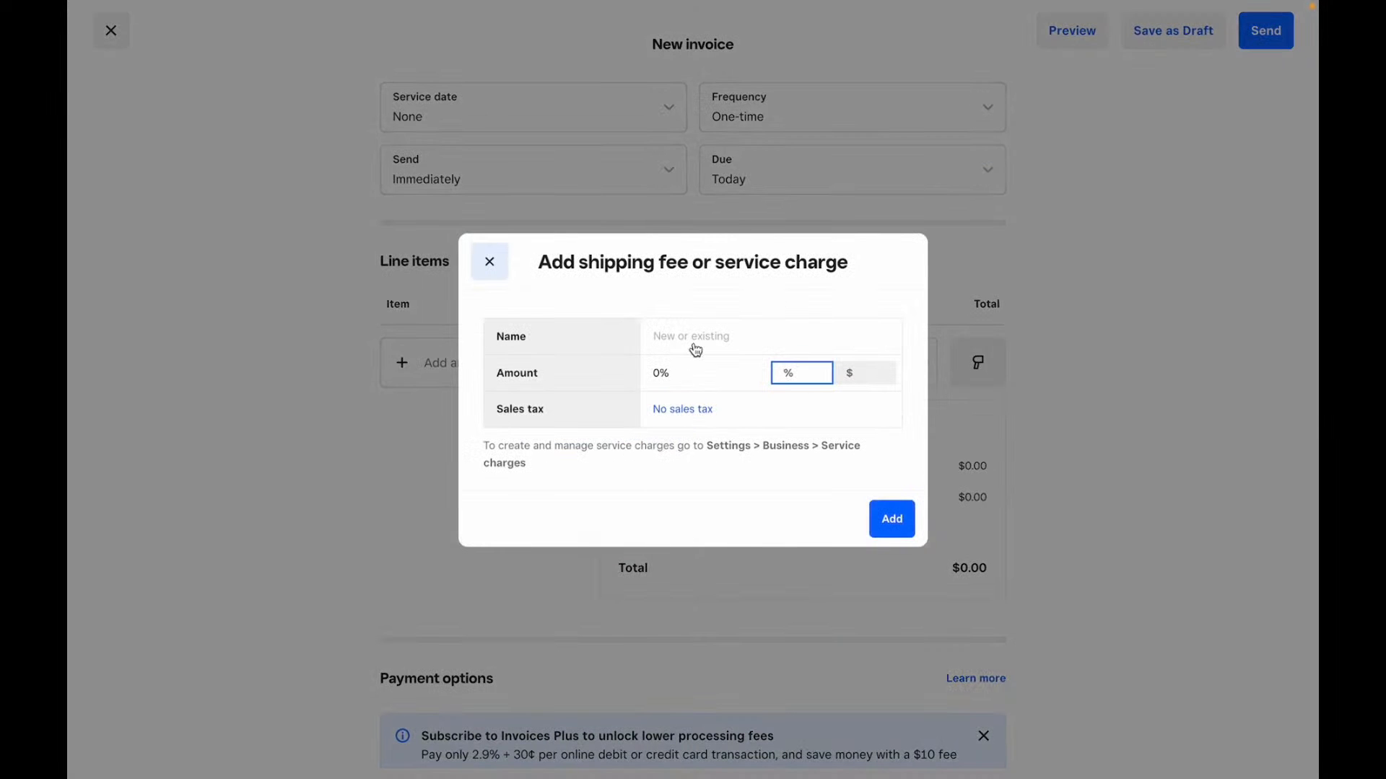
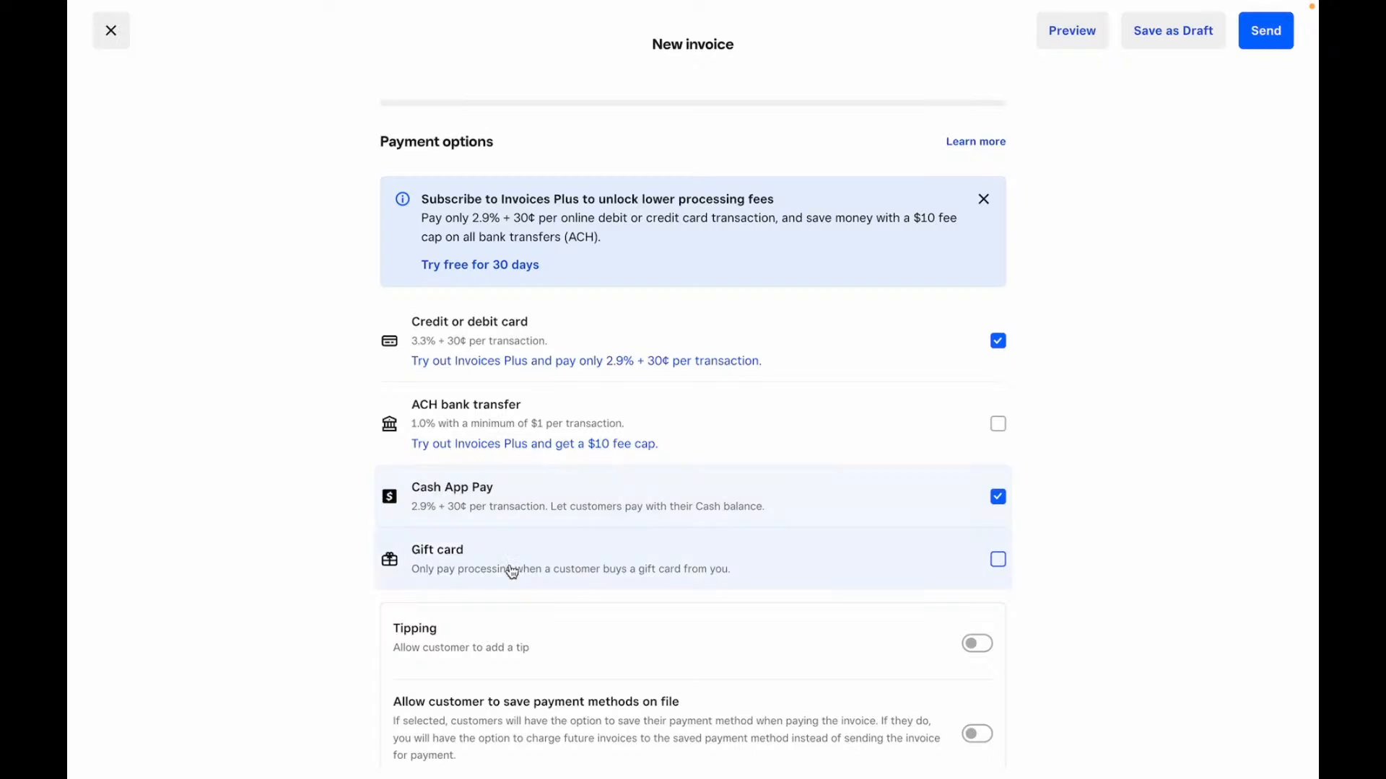
- Toggle tipping on the invoice and list the Share via options: Email, Text message, Manually
scroll(512, 574, "down", 4)
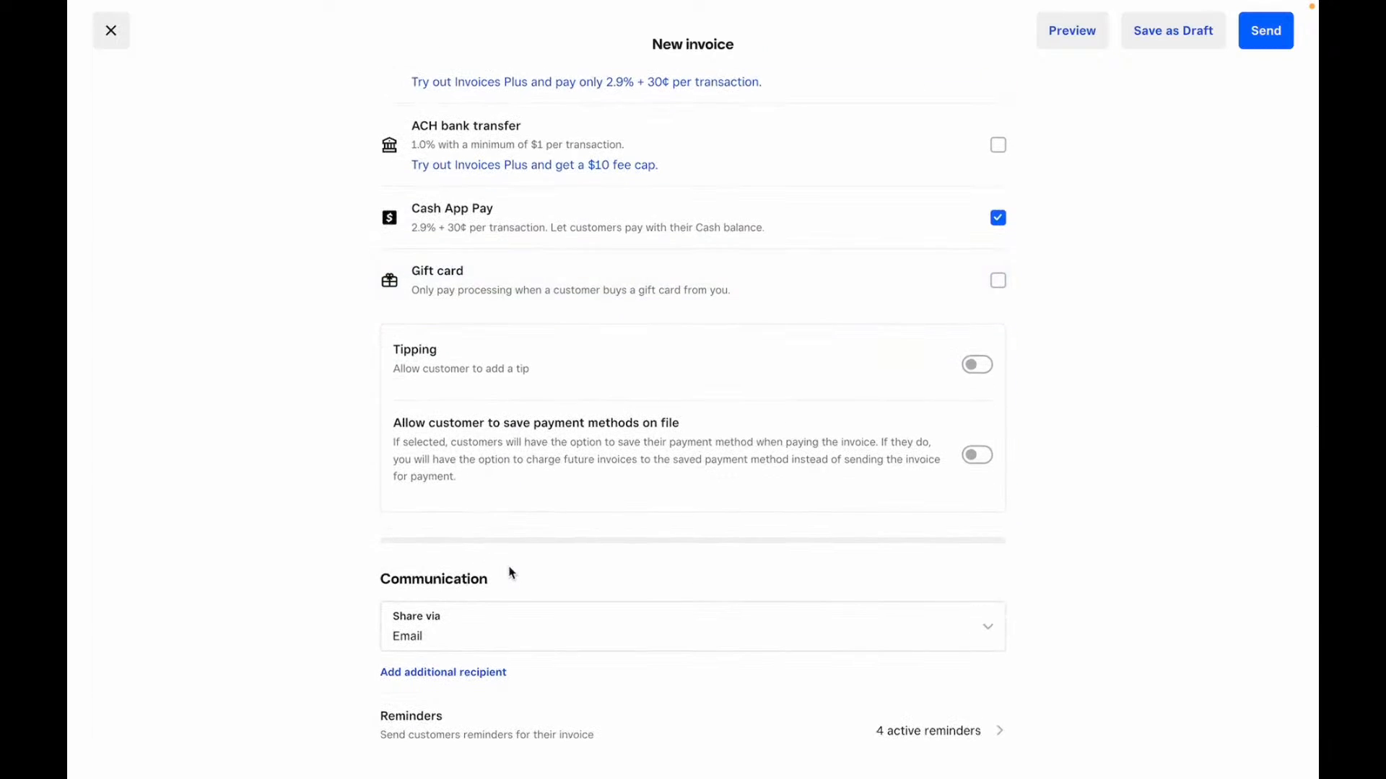
left_click(587, 392)
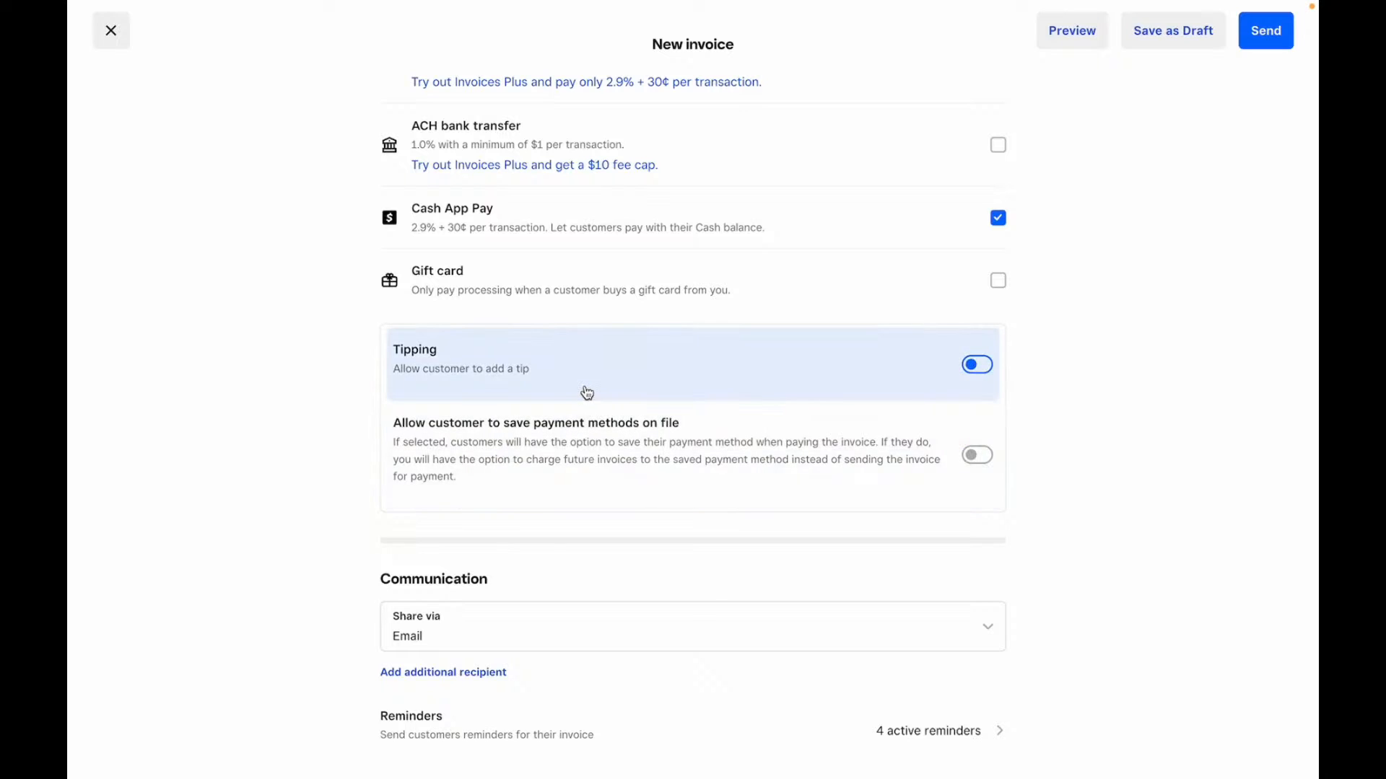
scroll(587, 392, "down", 1)
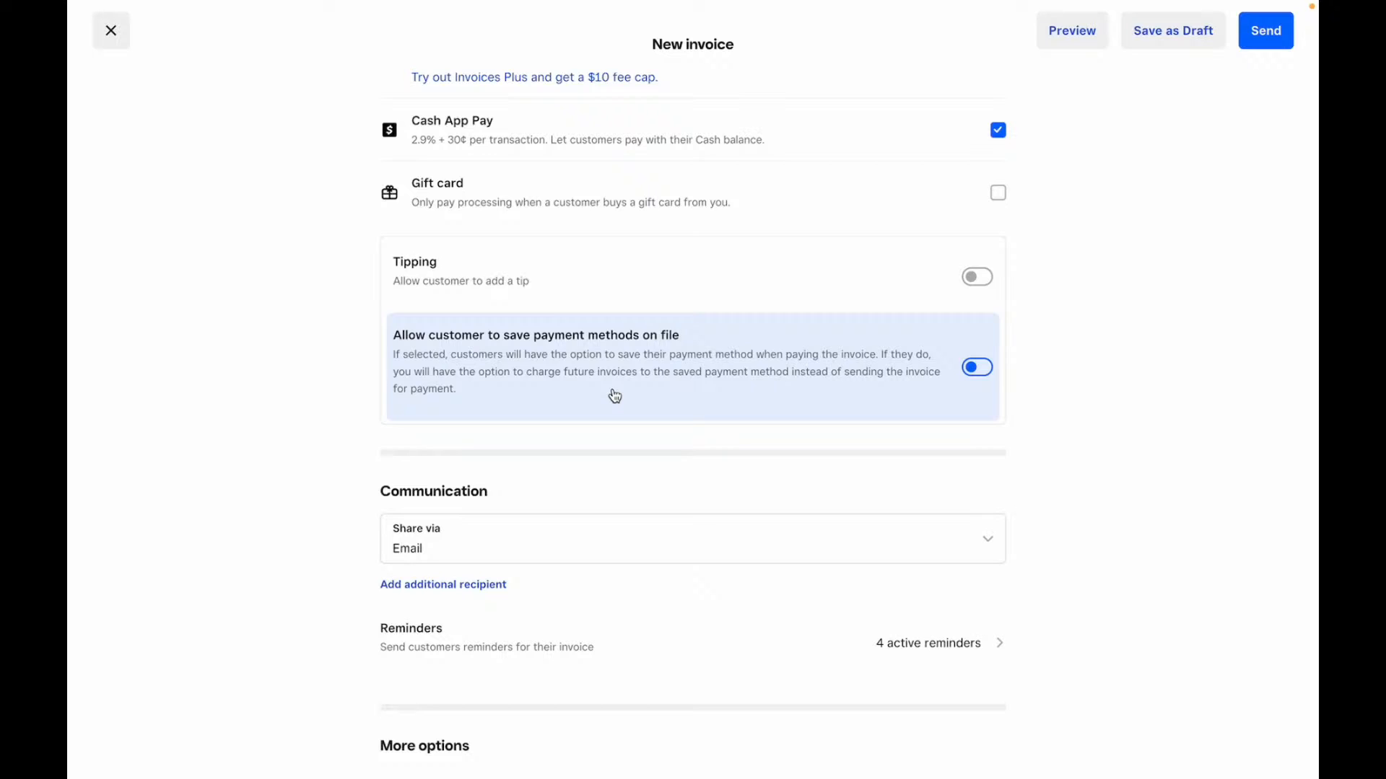
scroll(614, 395, "down", 3)
left_click(595, 362)
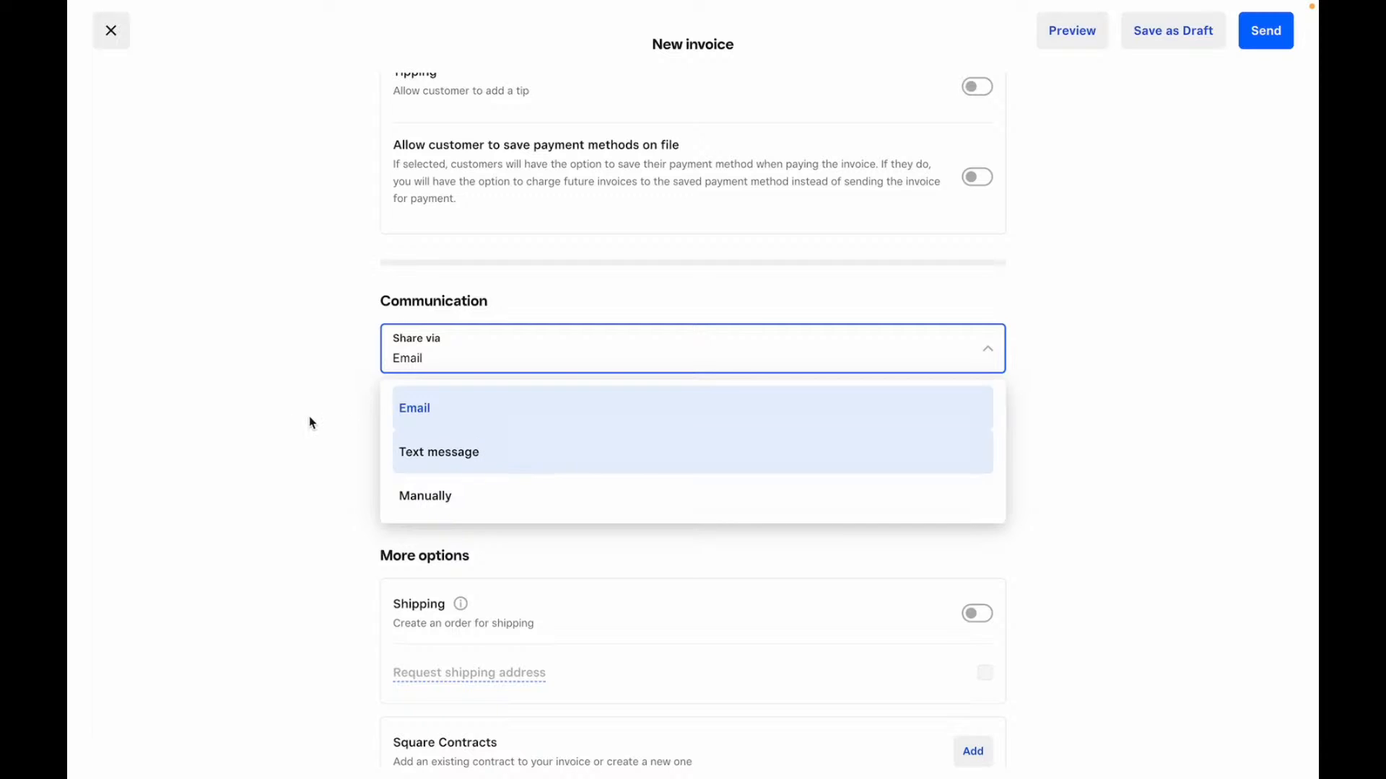
left_click(273, 424)
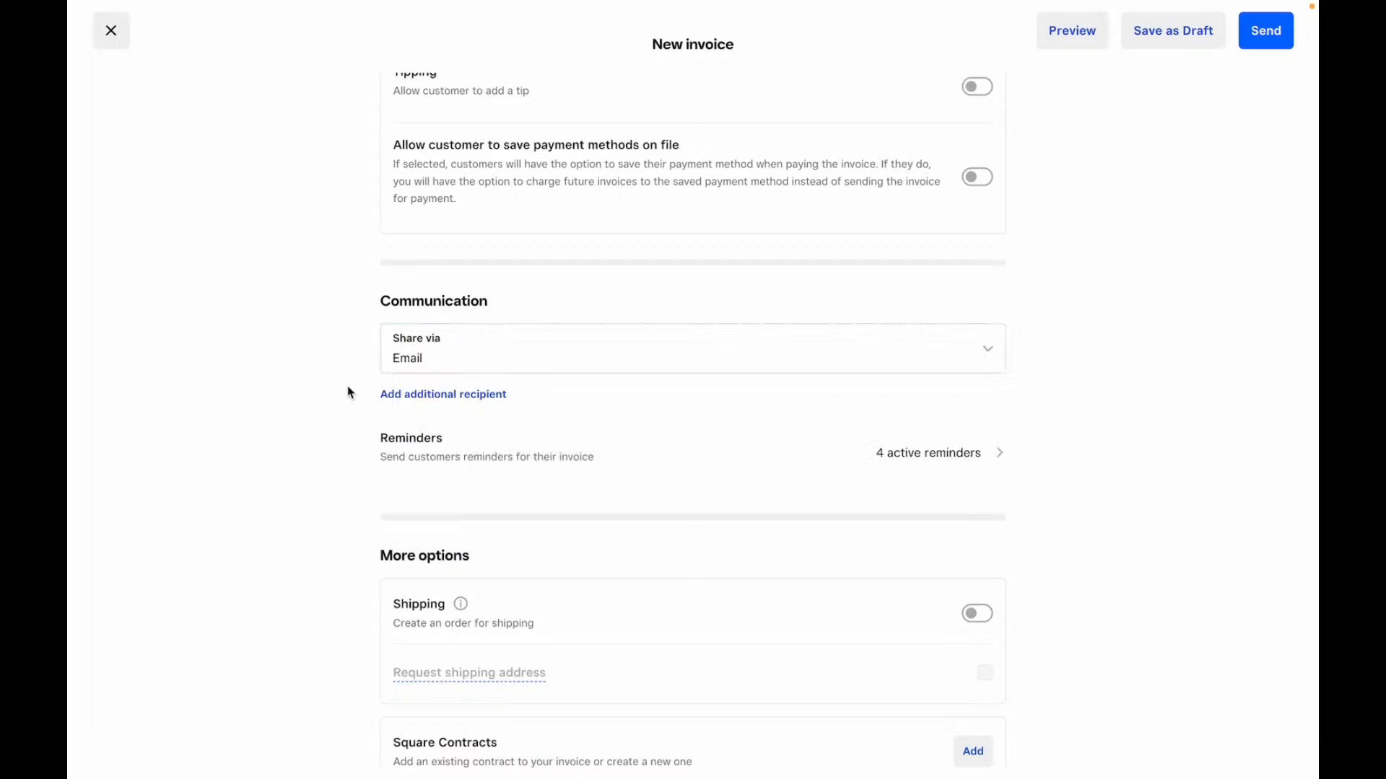
left_click(915, 452)
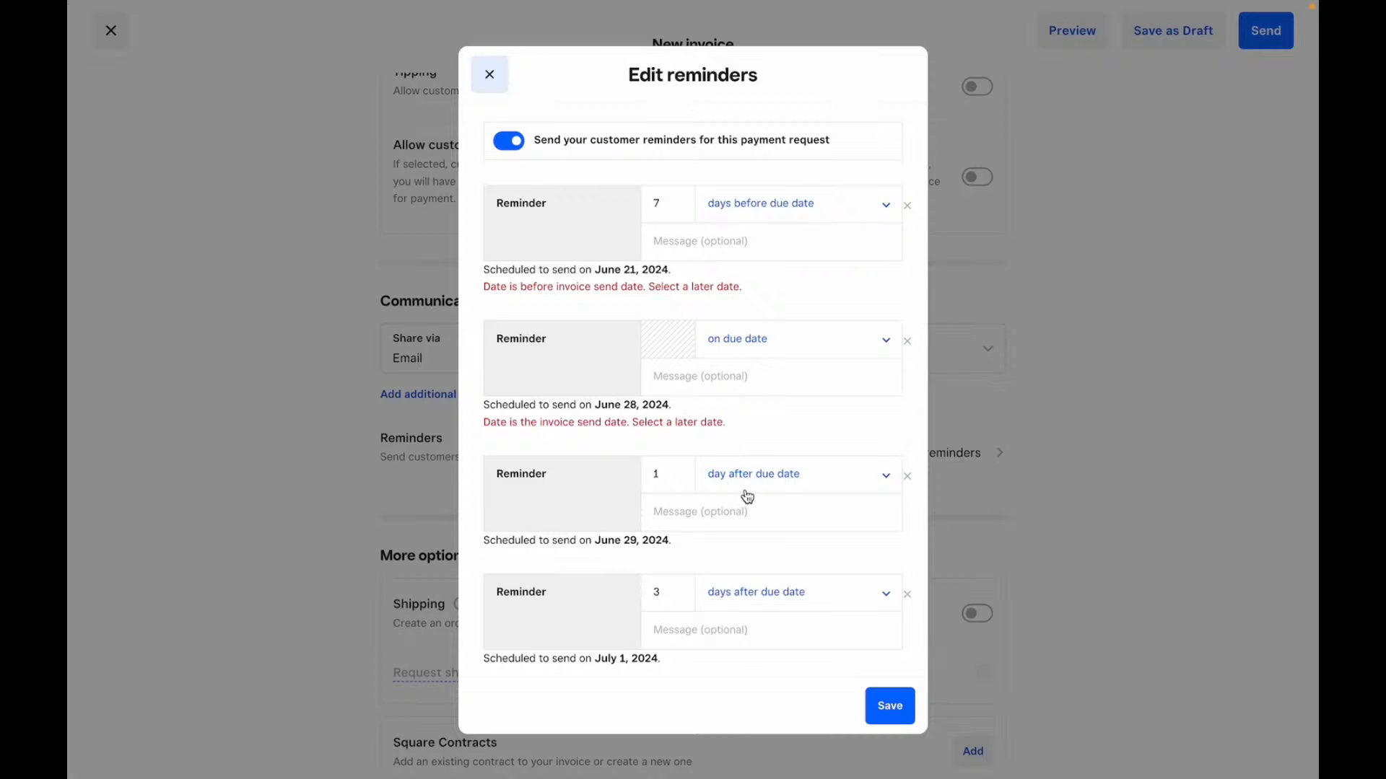
left_click(1167, 300)
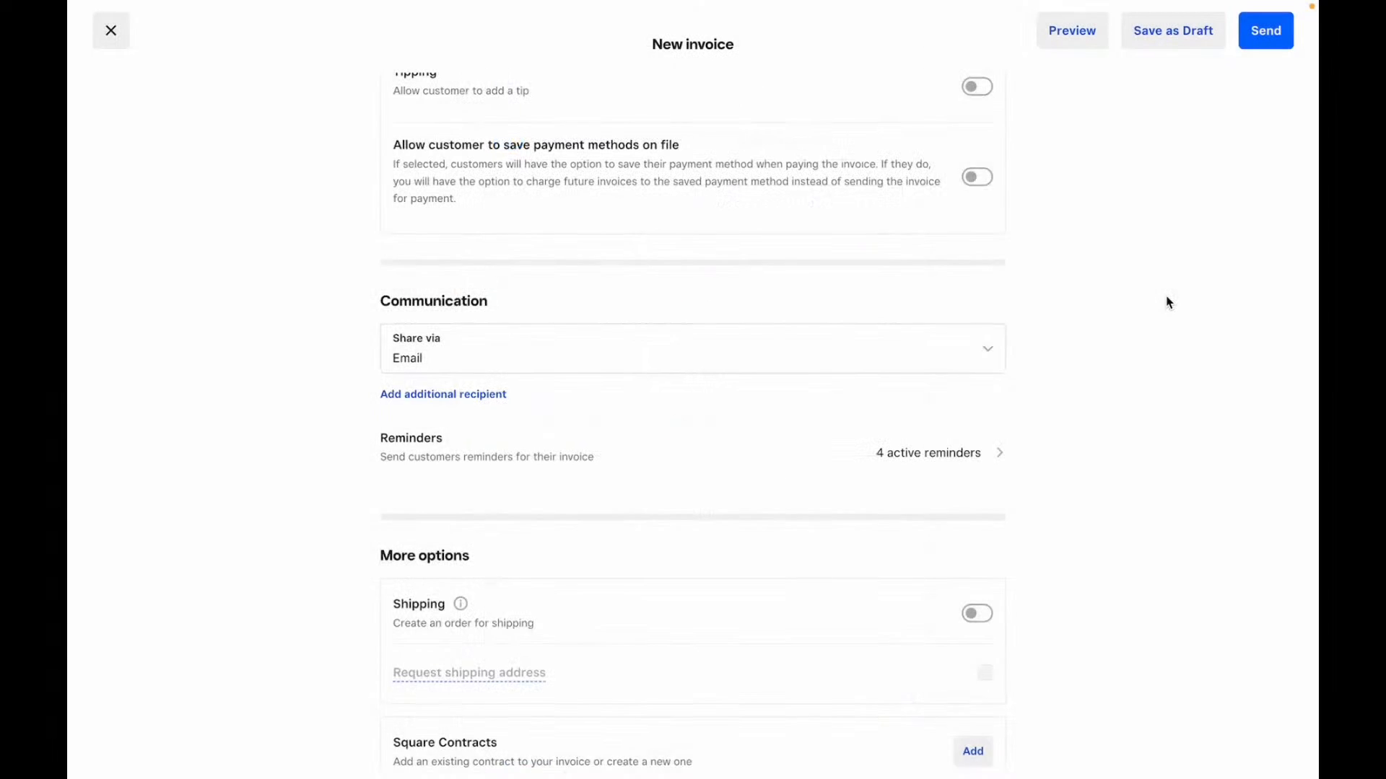
scroll(696, 470, "down", 3)
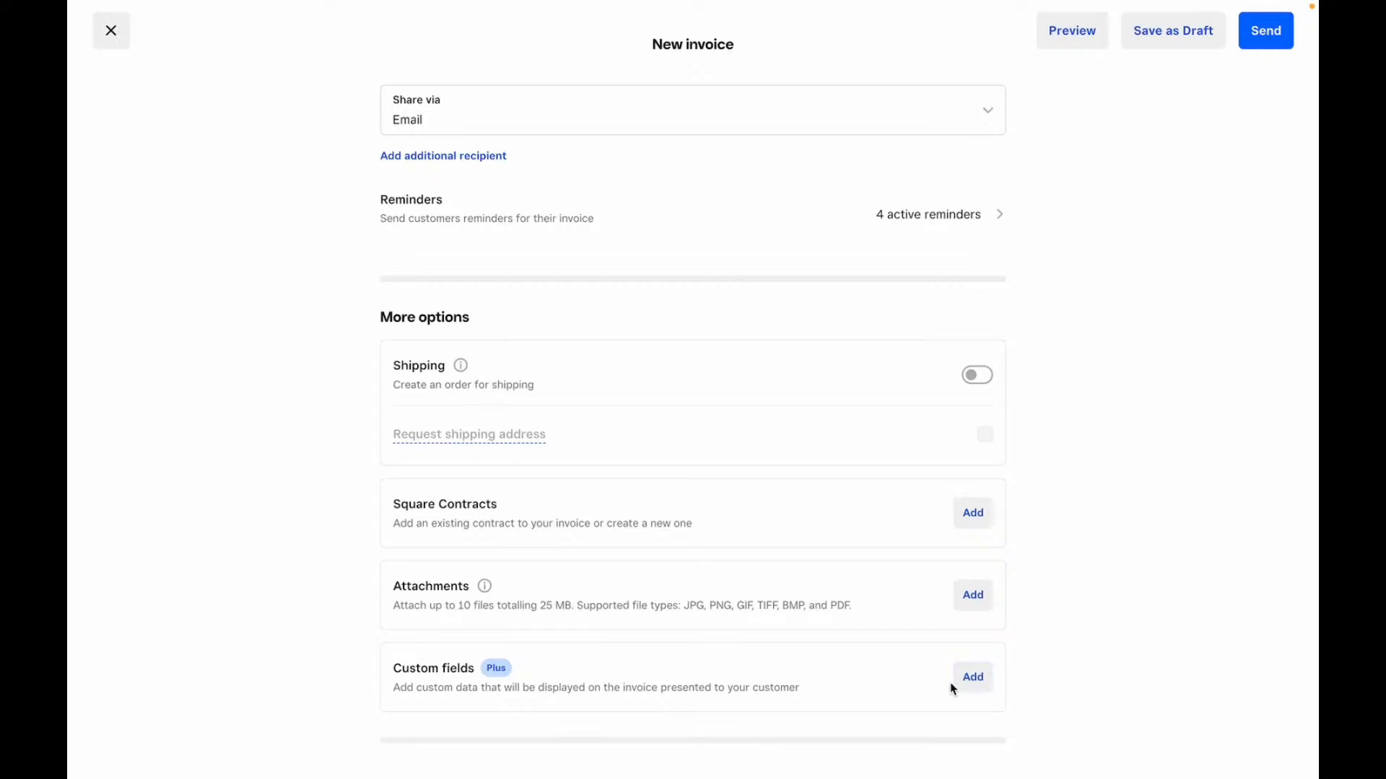
scroll(720, 547, "up", 20)
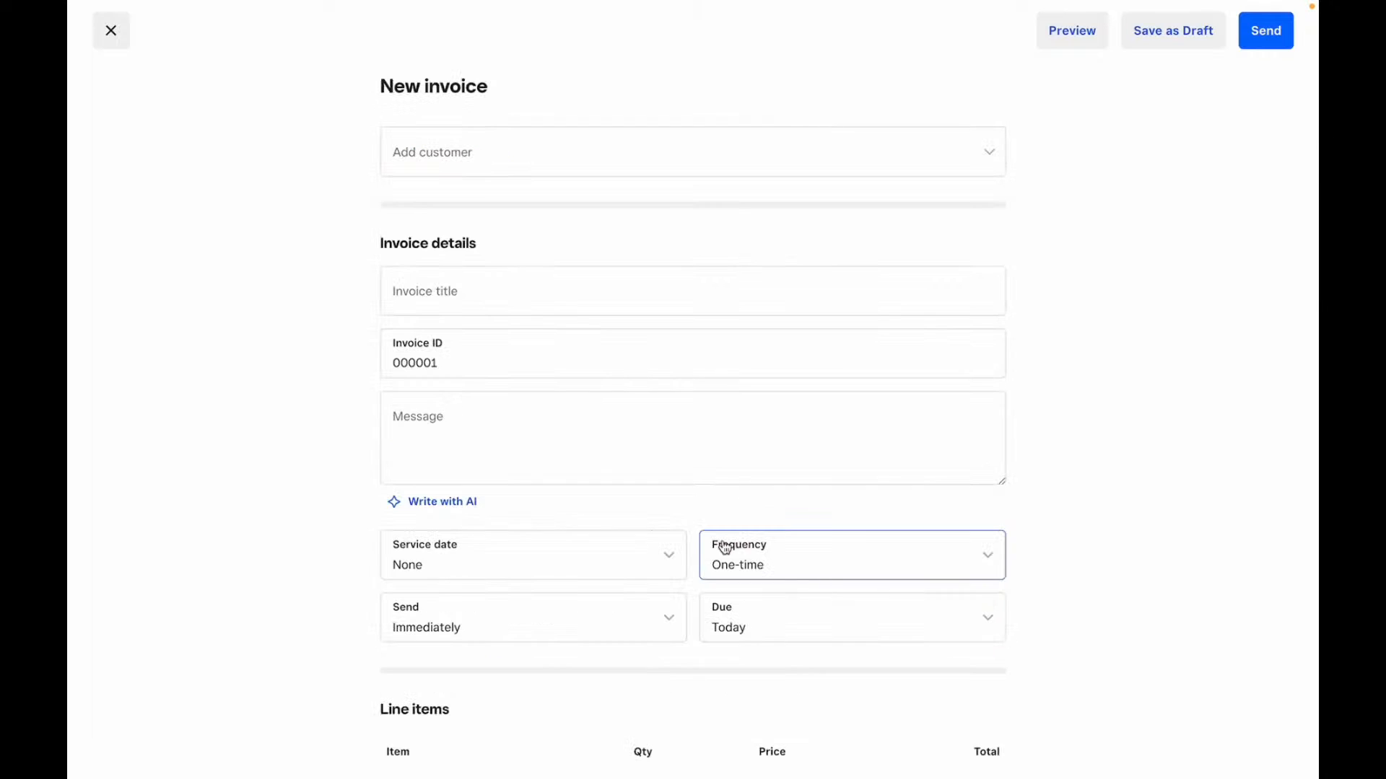
- Discard the unsaved invoice and open the default Square invoice template under Settings > Invoices
left_click(112, 31)
left_click(895, 72)
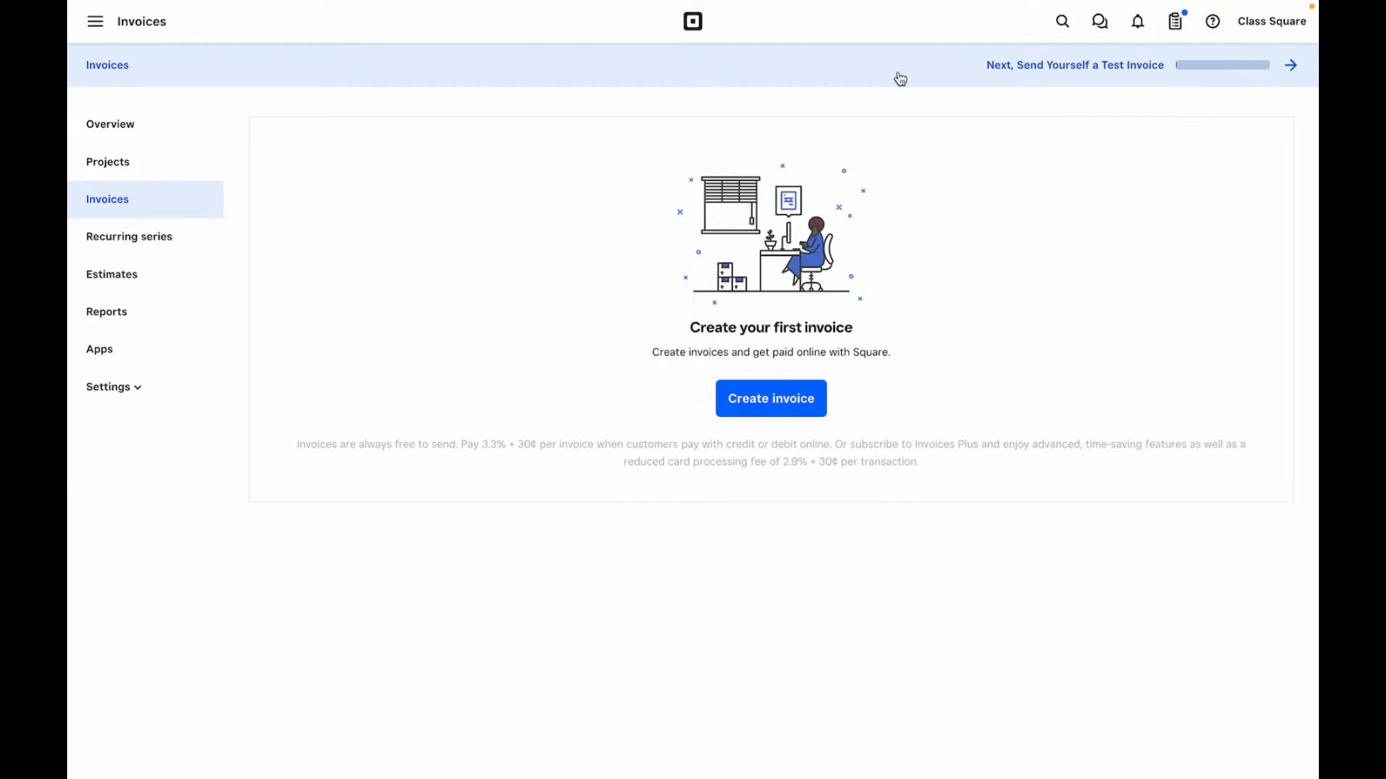
left_click(110, 396)
left_click(109, 433)
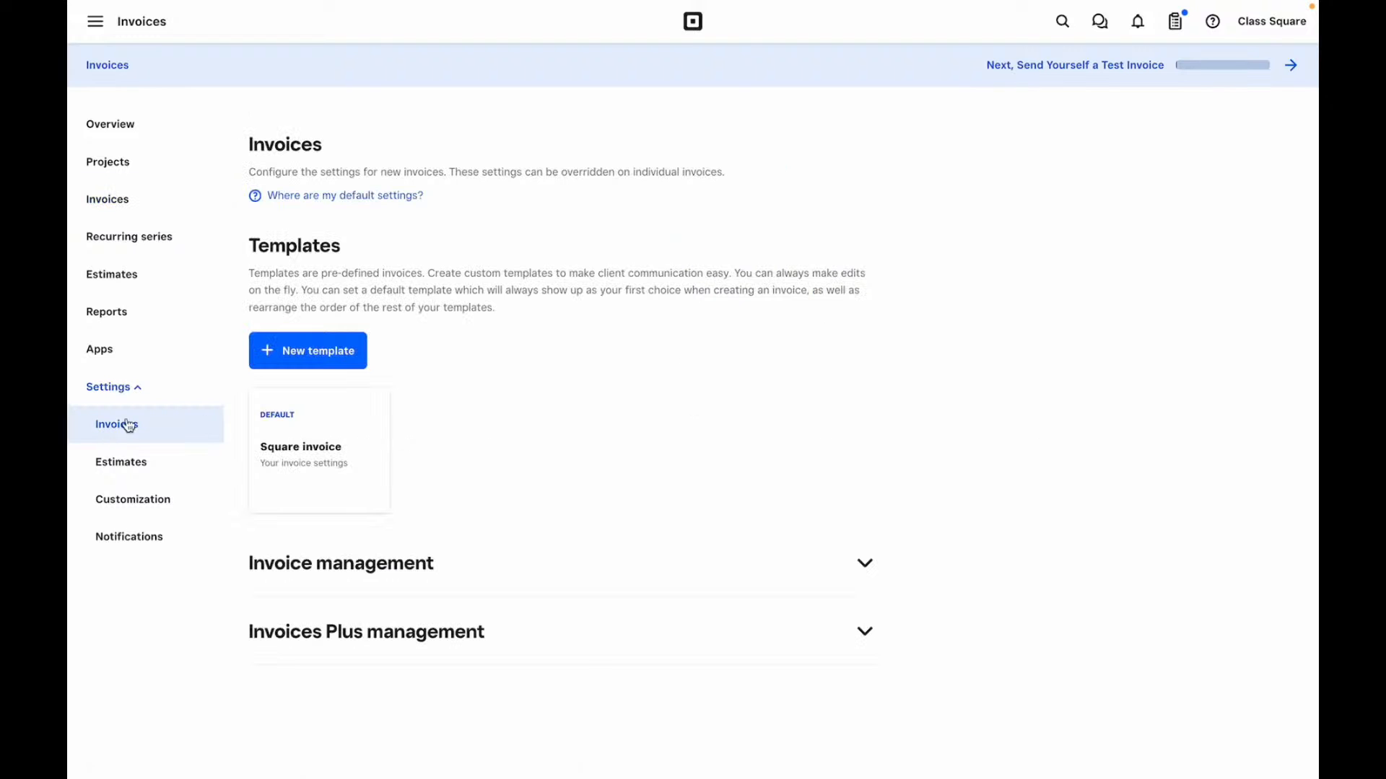
left_click(344, 462)
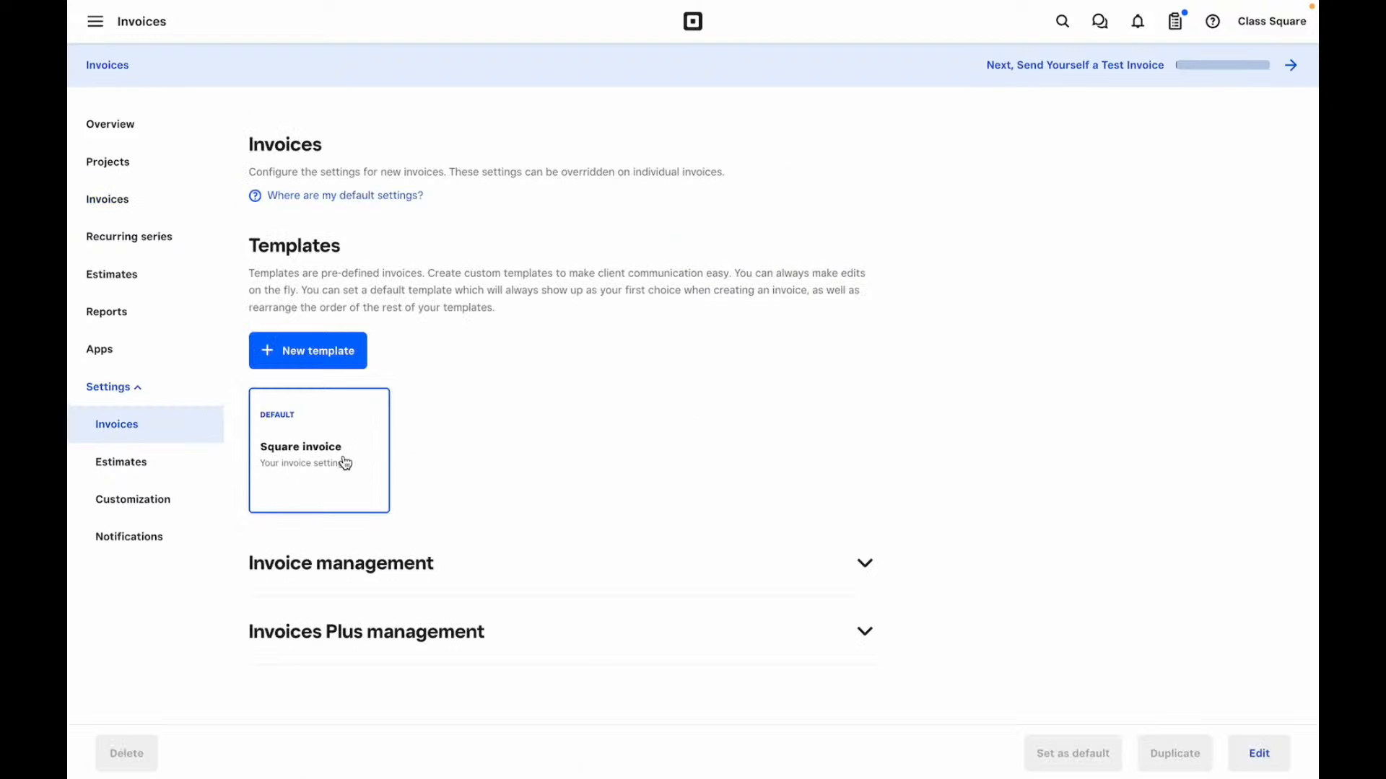
- Edit the Square invoice template, reviewing its title, message, service date and line items unchanged
left_click(1254, 754)
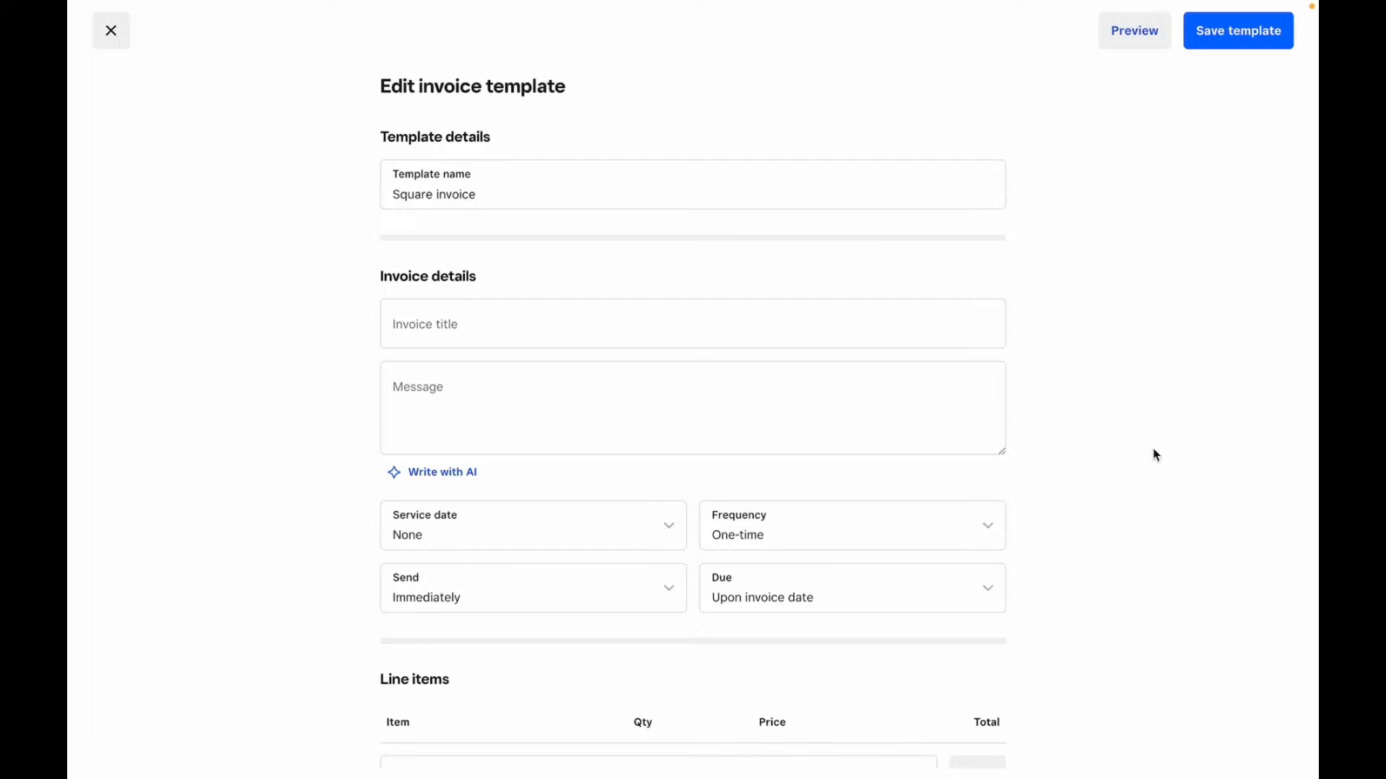
left_click(769, 326)
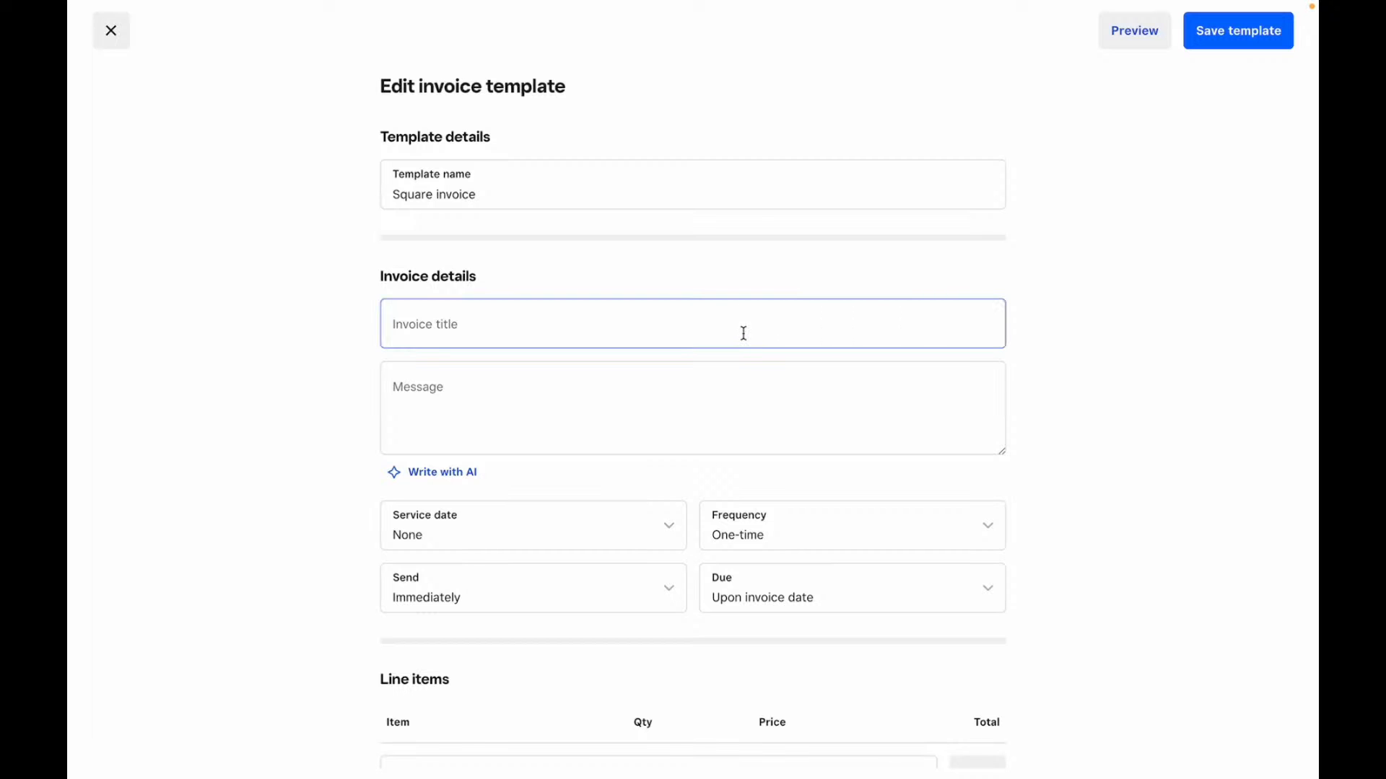
left_click(613, 394)
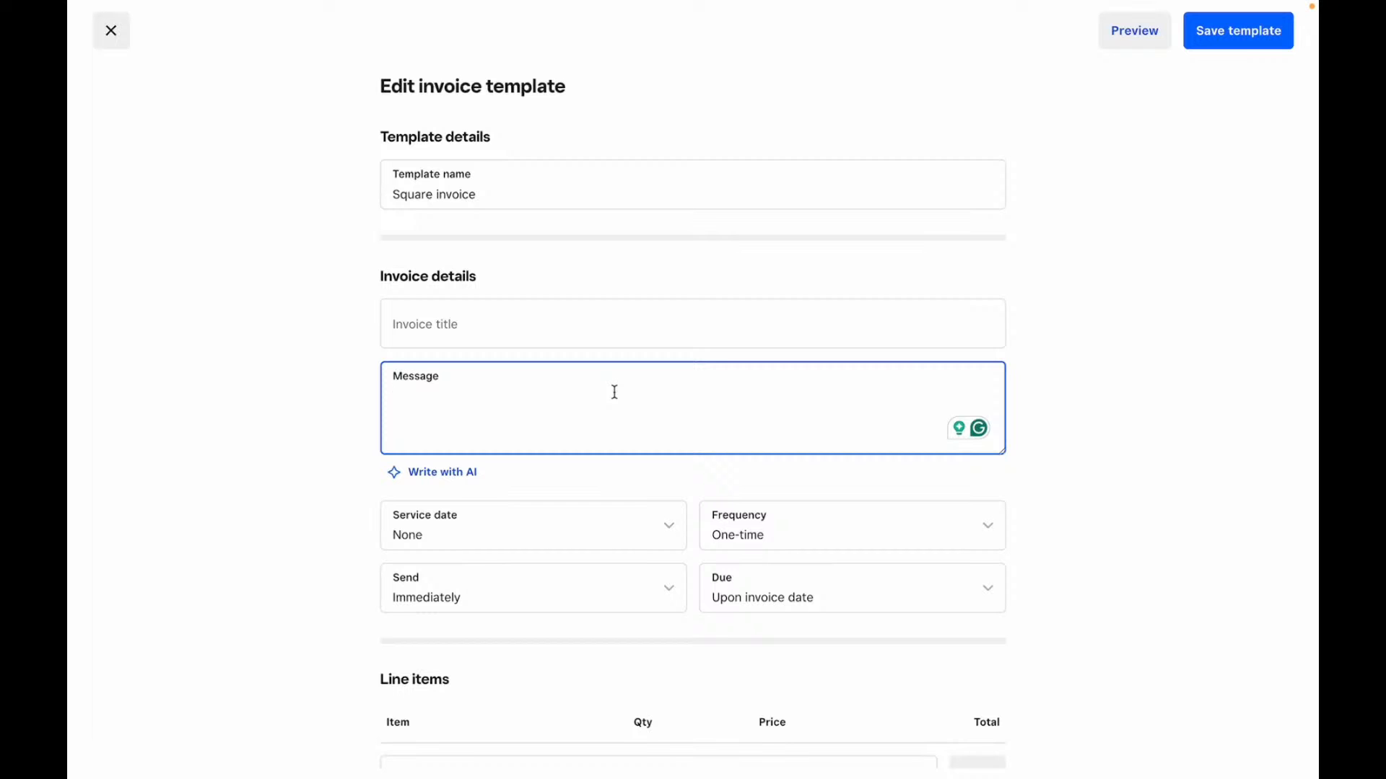
scroll(614, 392, "down", 3)
left_click(564, 363)
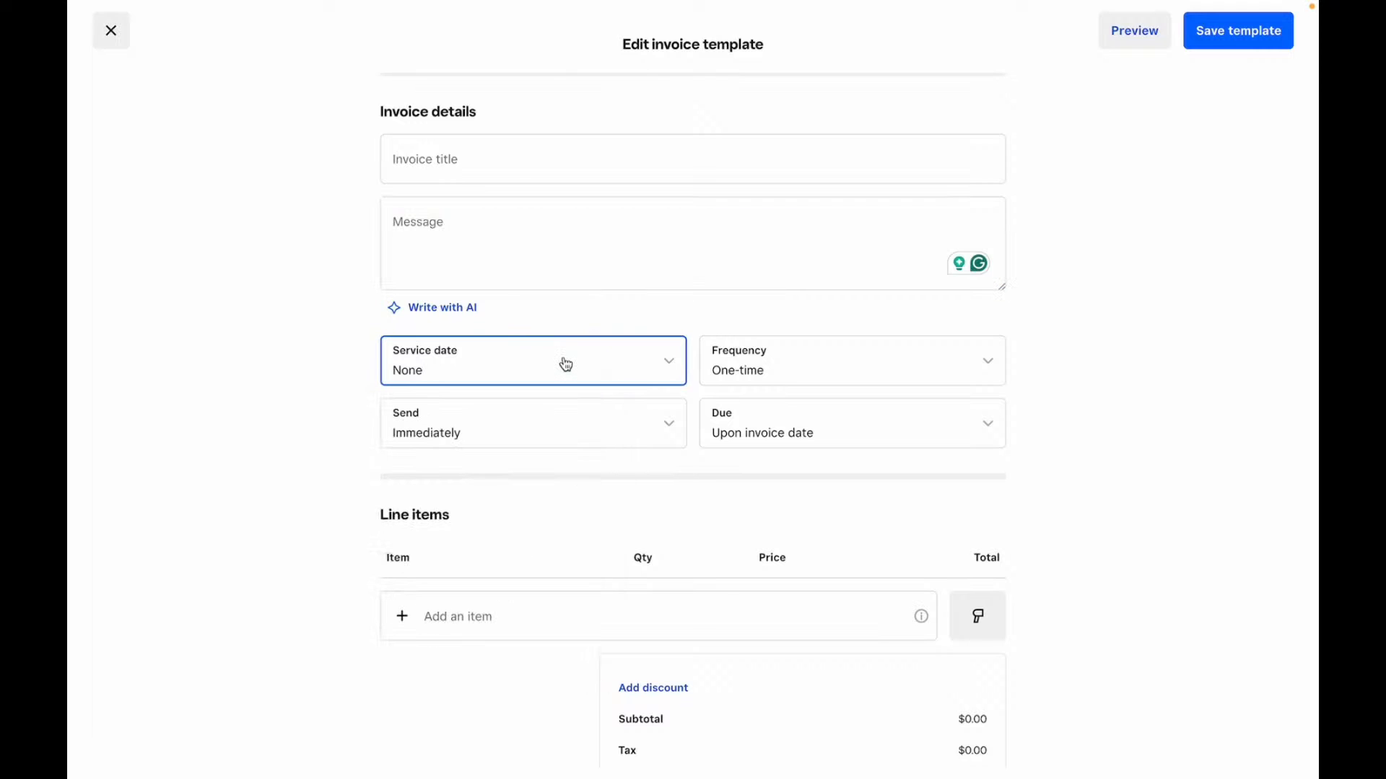
scroll(578, 436, "down", 1)
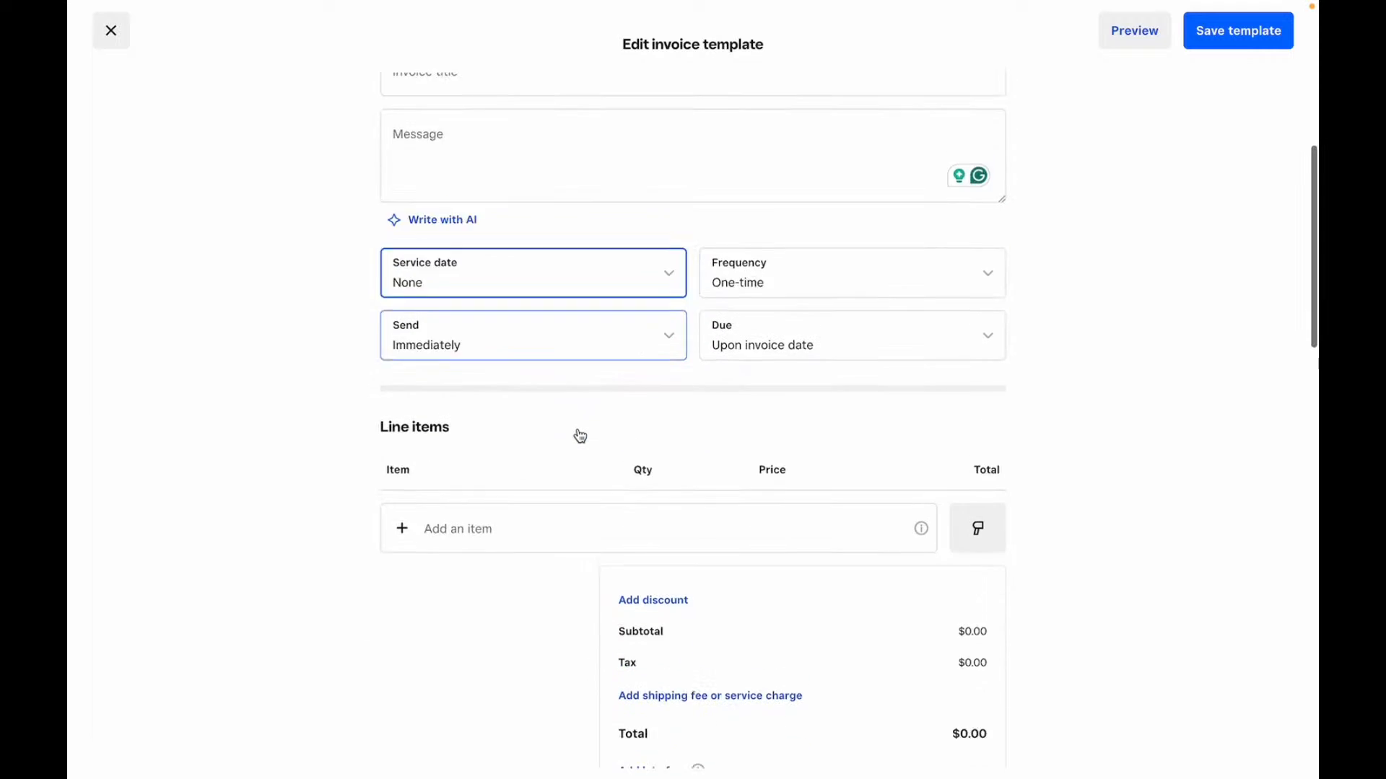
scroll(579, 435, "down", 3)
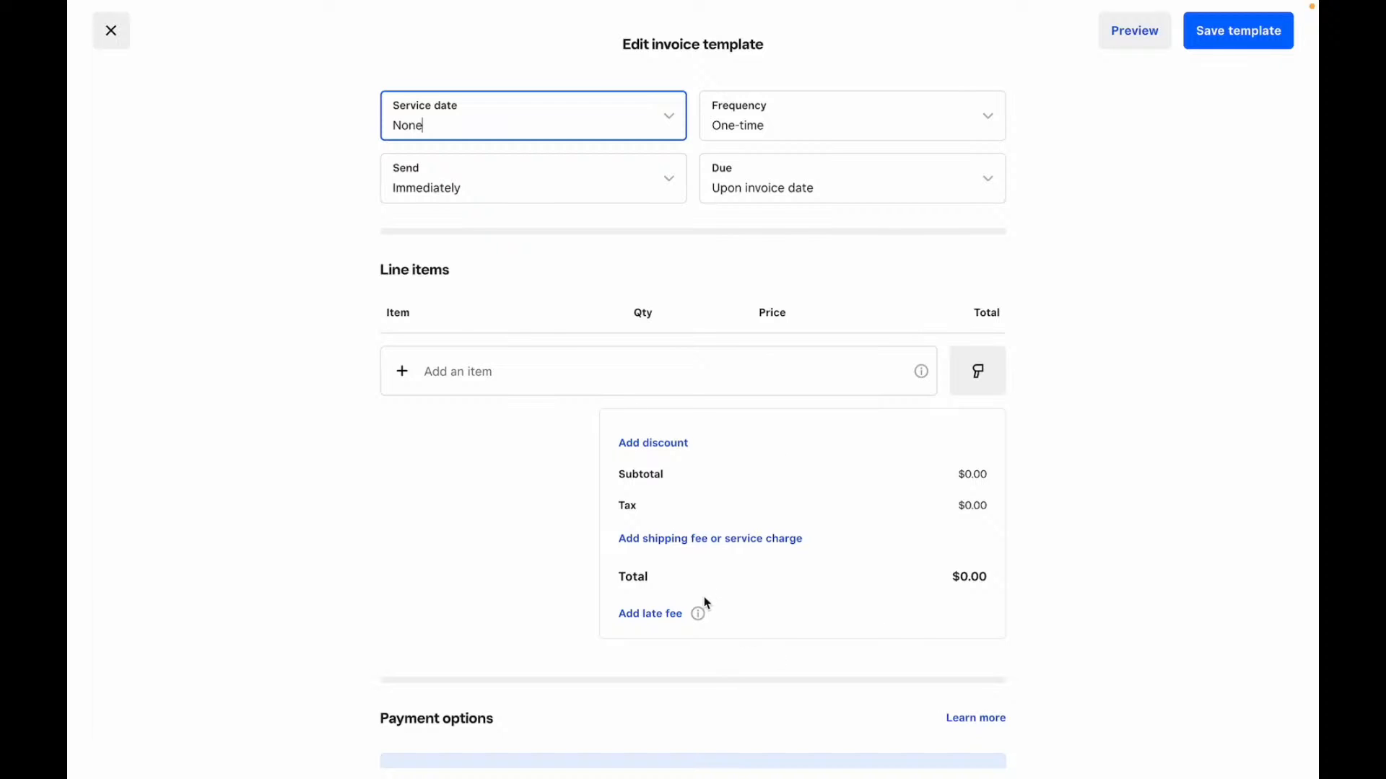
left_click(657, 615)
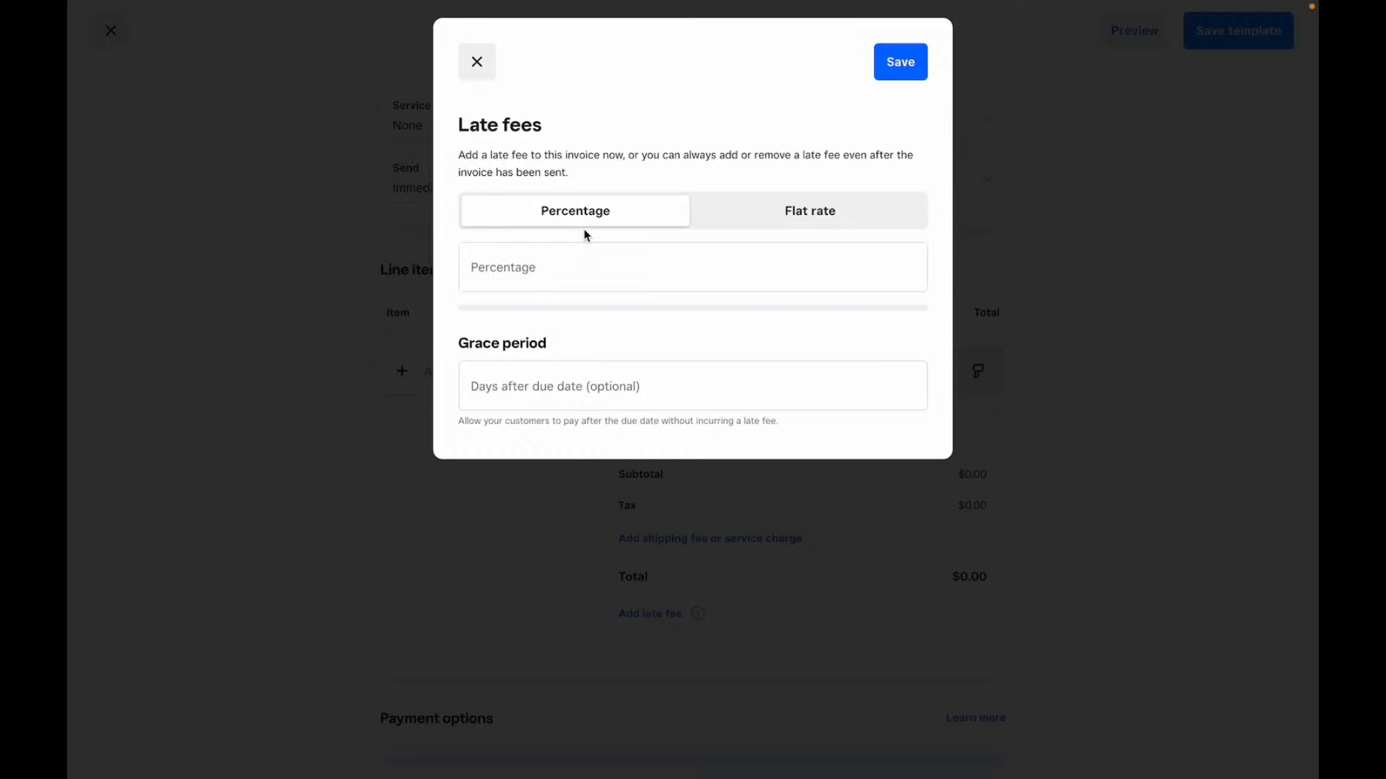
left_click(750, 217)
left_click(574, 274)
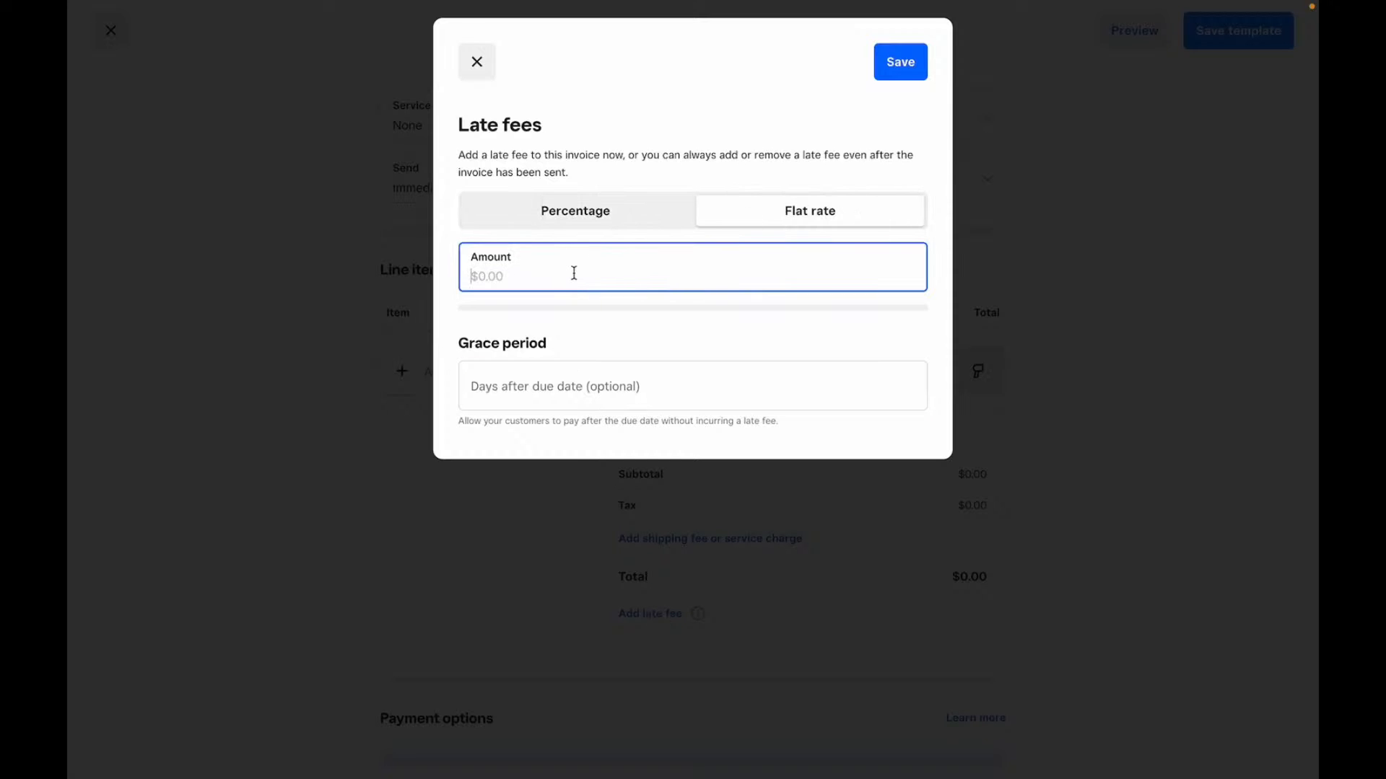
left_click(552, 387)
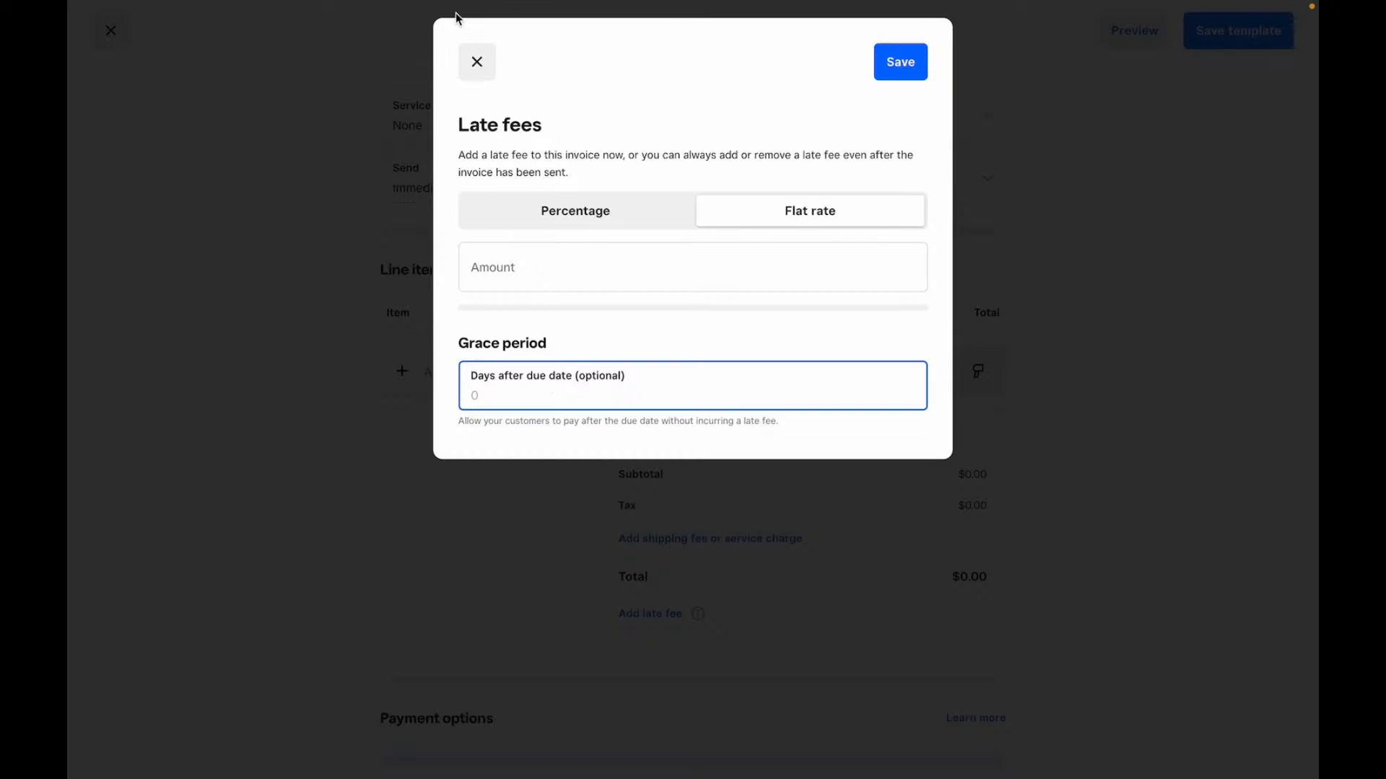
left_click(484, 70)
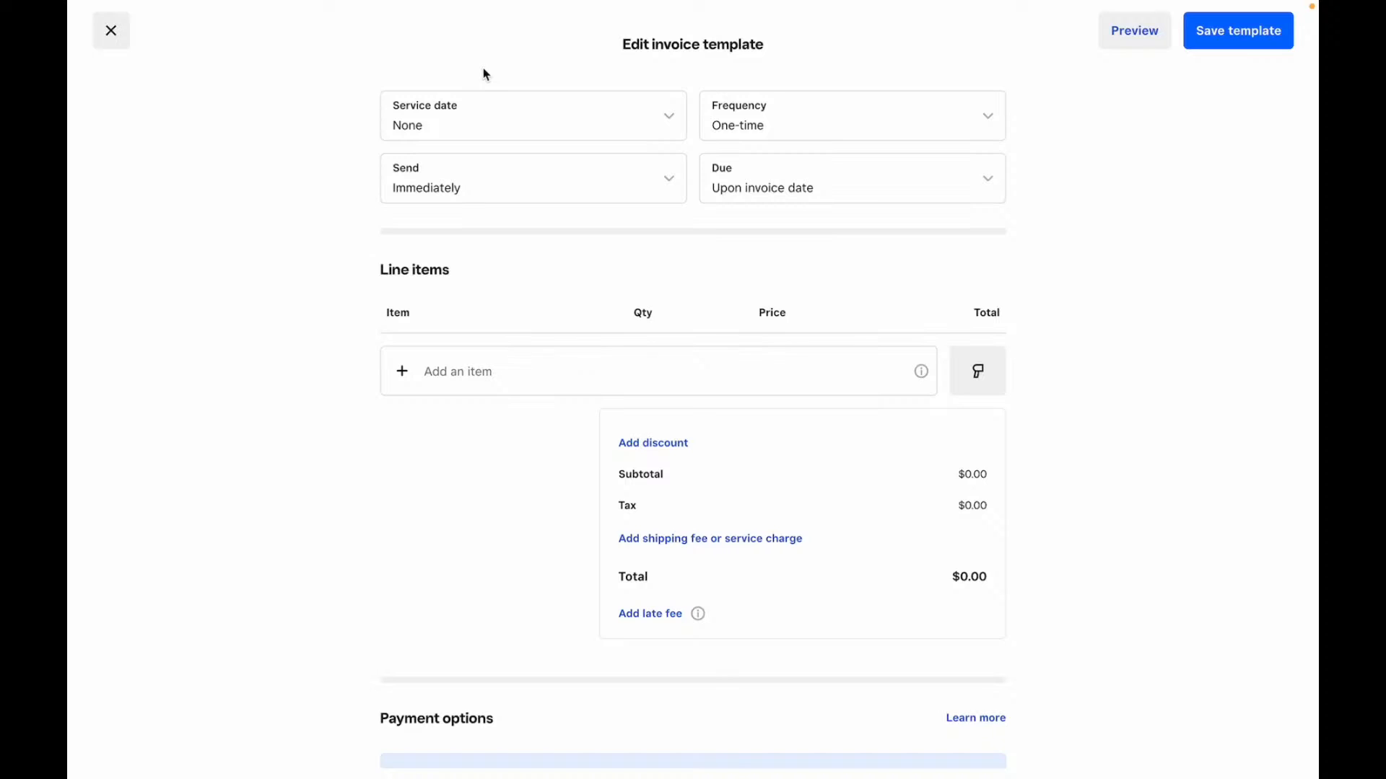
- Review the rest of the template form, then close the editor and discard its changes
scroll(532, 503, "down", 3)
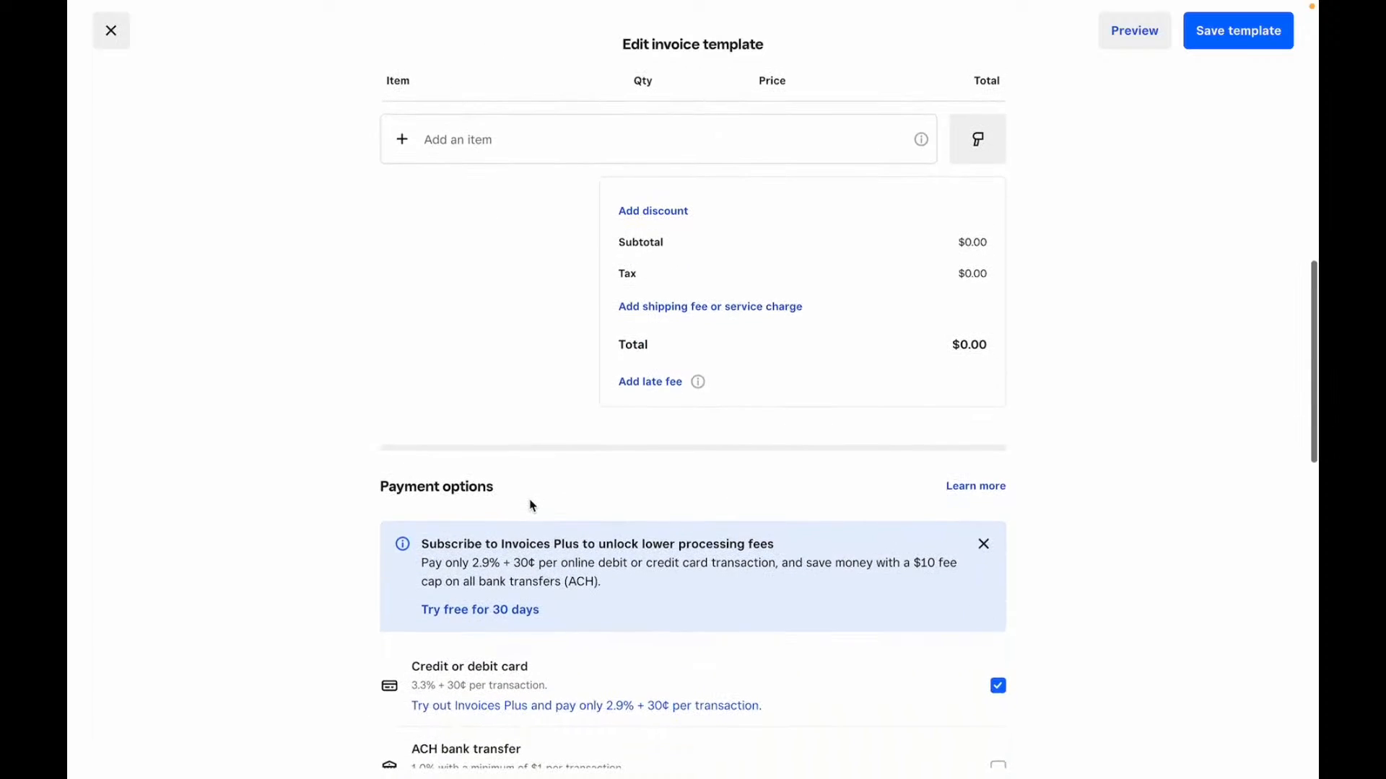
scroll(532, 504, "down", 6)
scroll(532, 503, "down", 6)
scroll(532, 503, "up", 3)
scroll(532, 503, "down", 2)
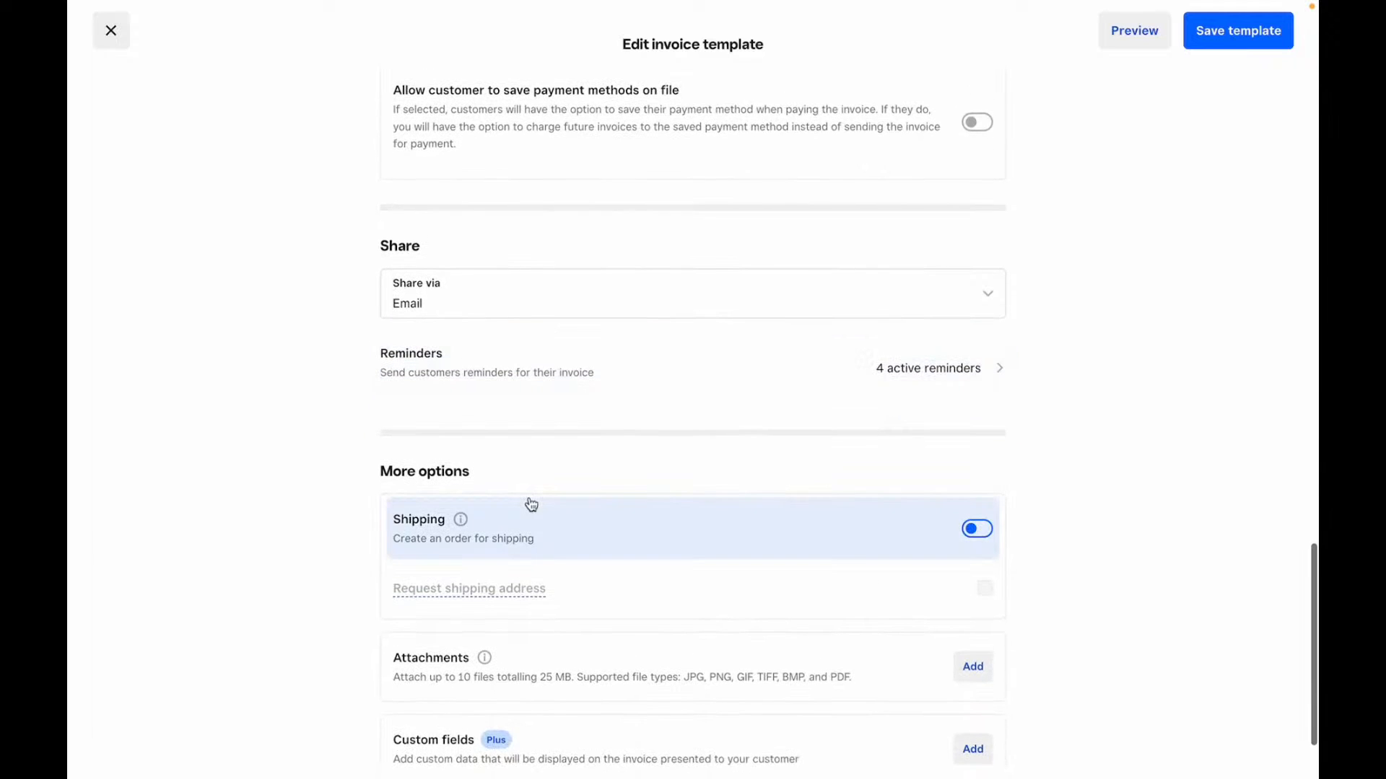
scroll(531, 503, "down", 1)
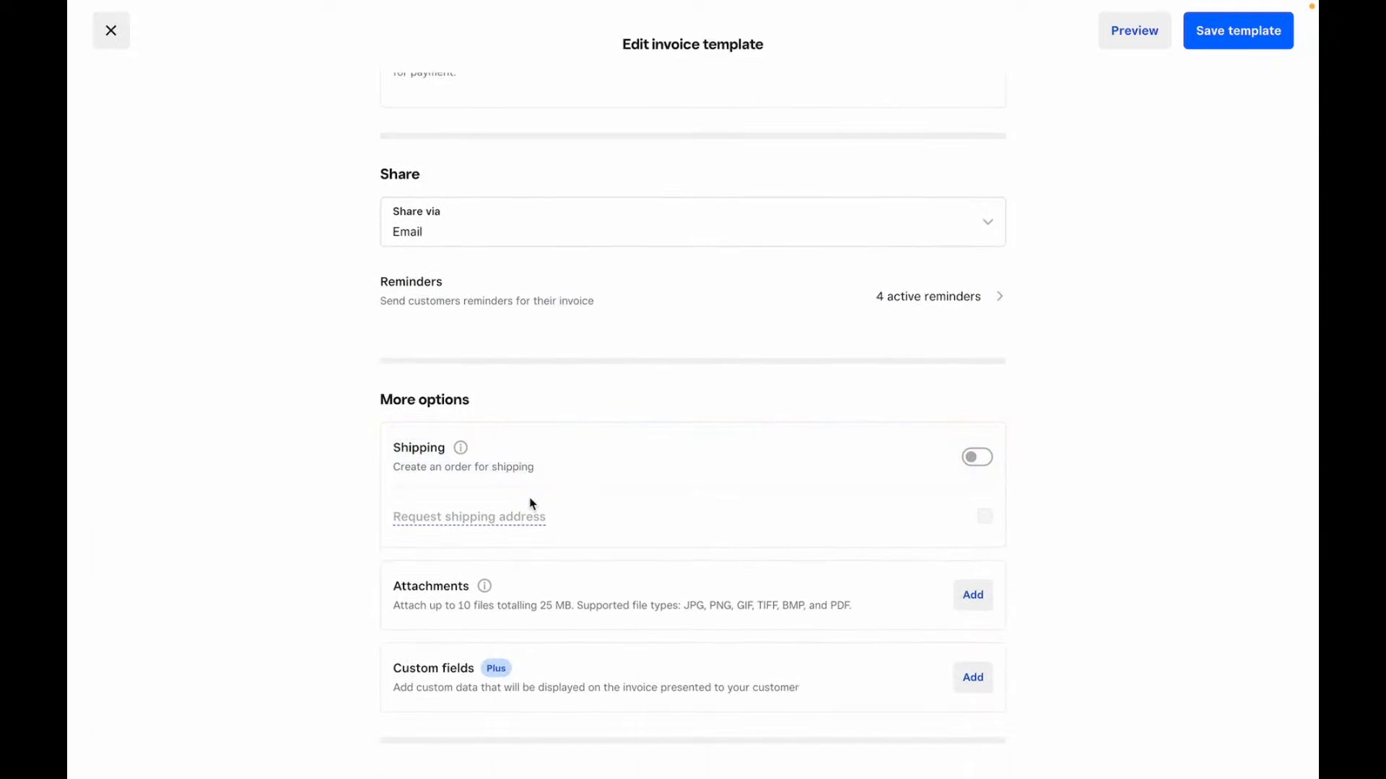
scroll(531, 504, "up", 10)
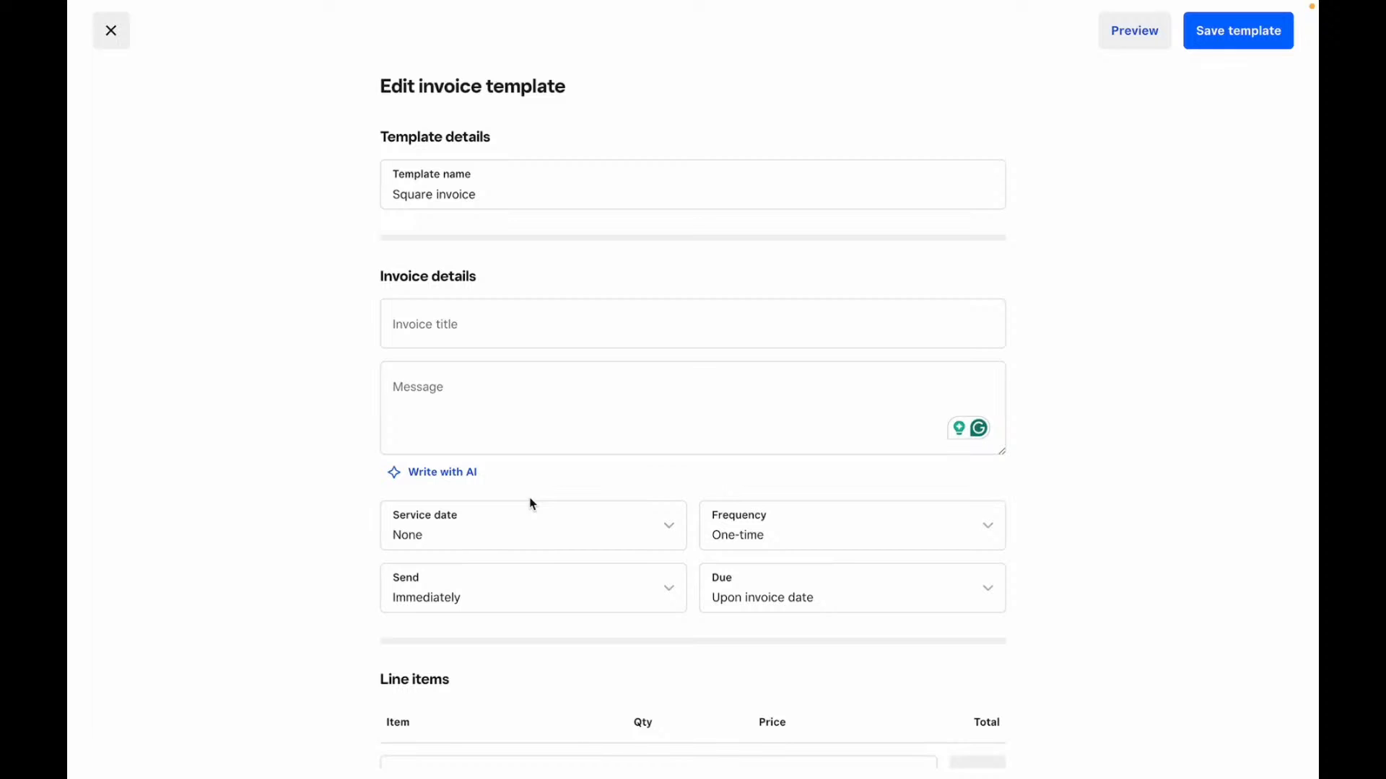
left_click(111, 33)
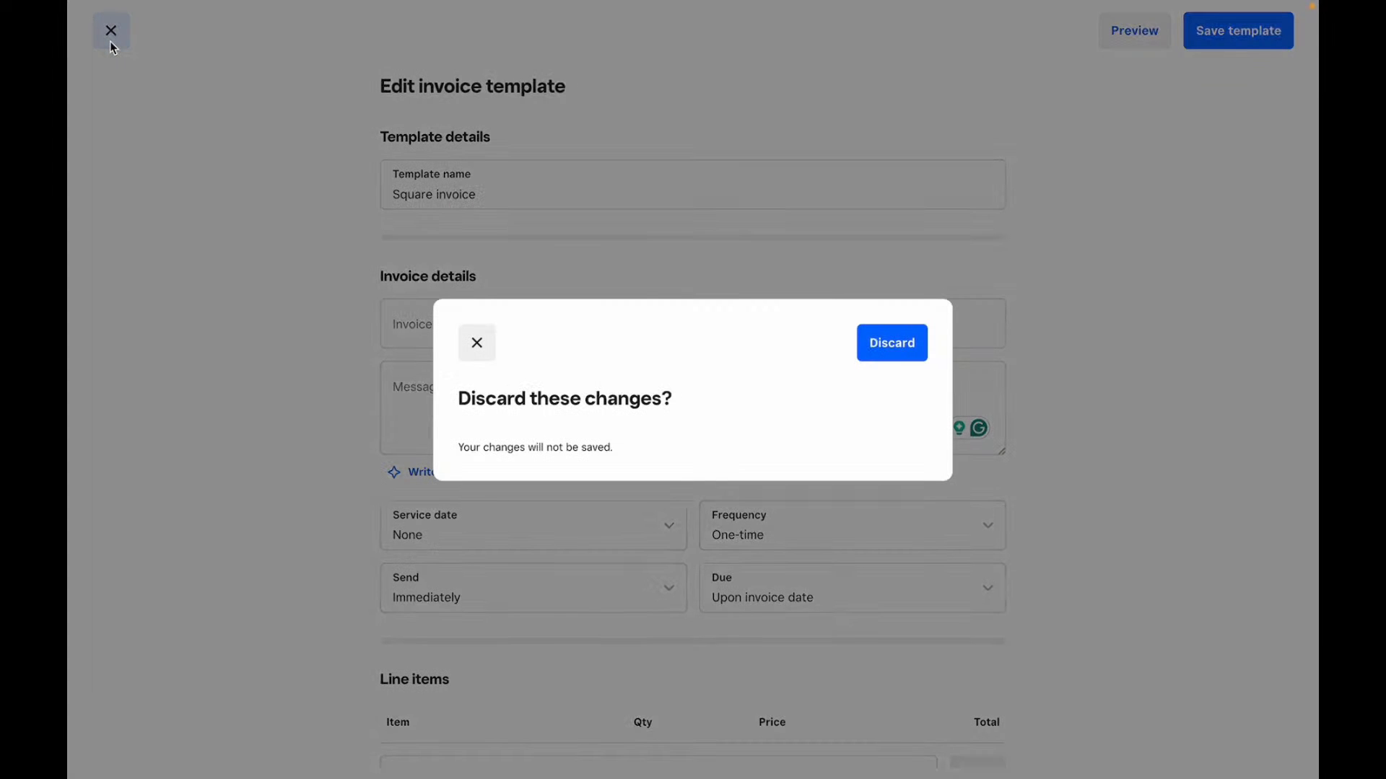
left_click(911, 355)
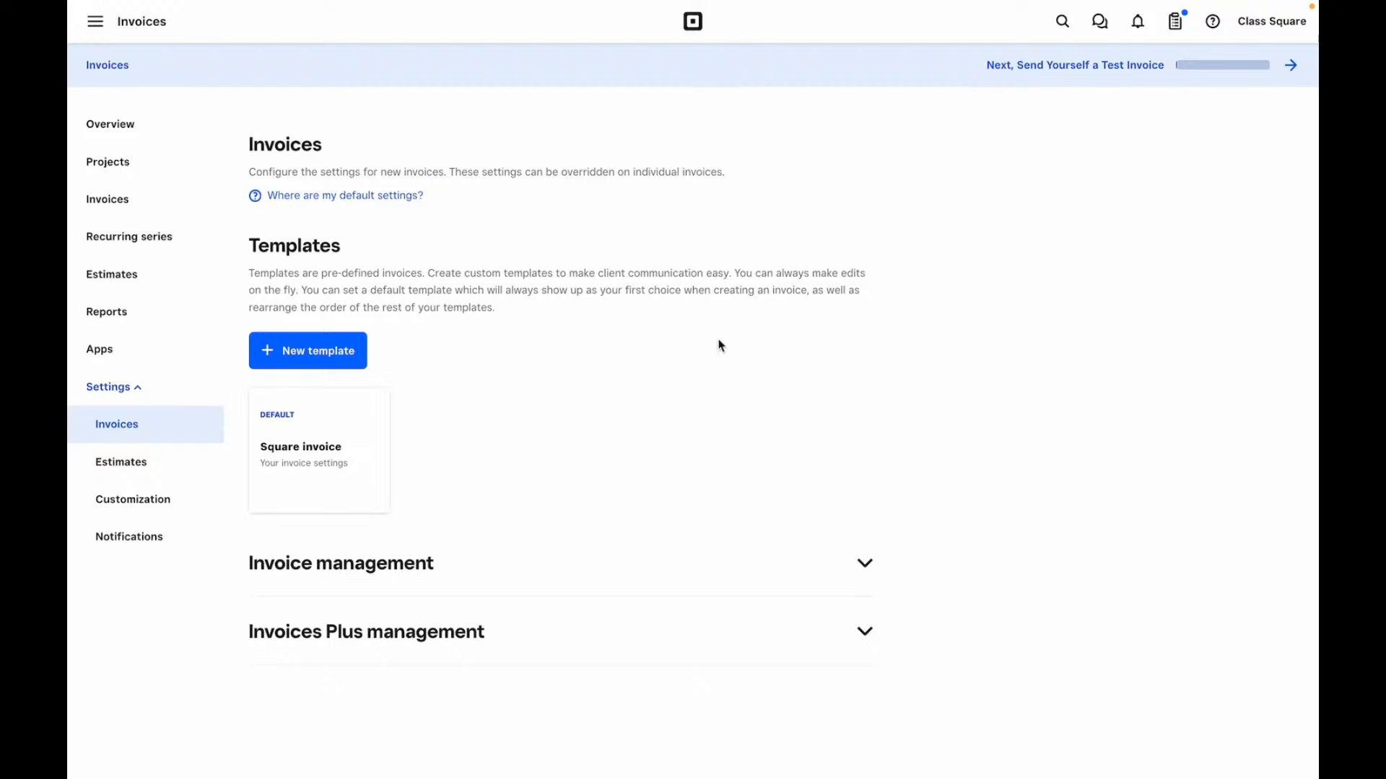
- Switch on auto-converting accepted estimates into invoices, then go to Customization settings
left_click(130, 461)
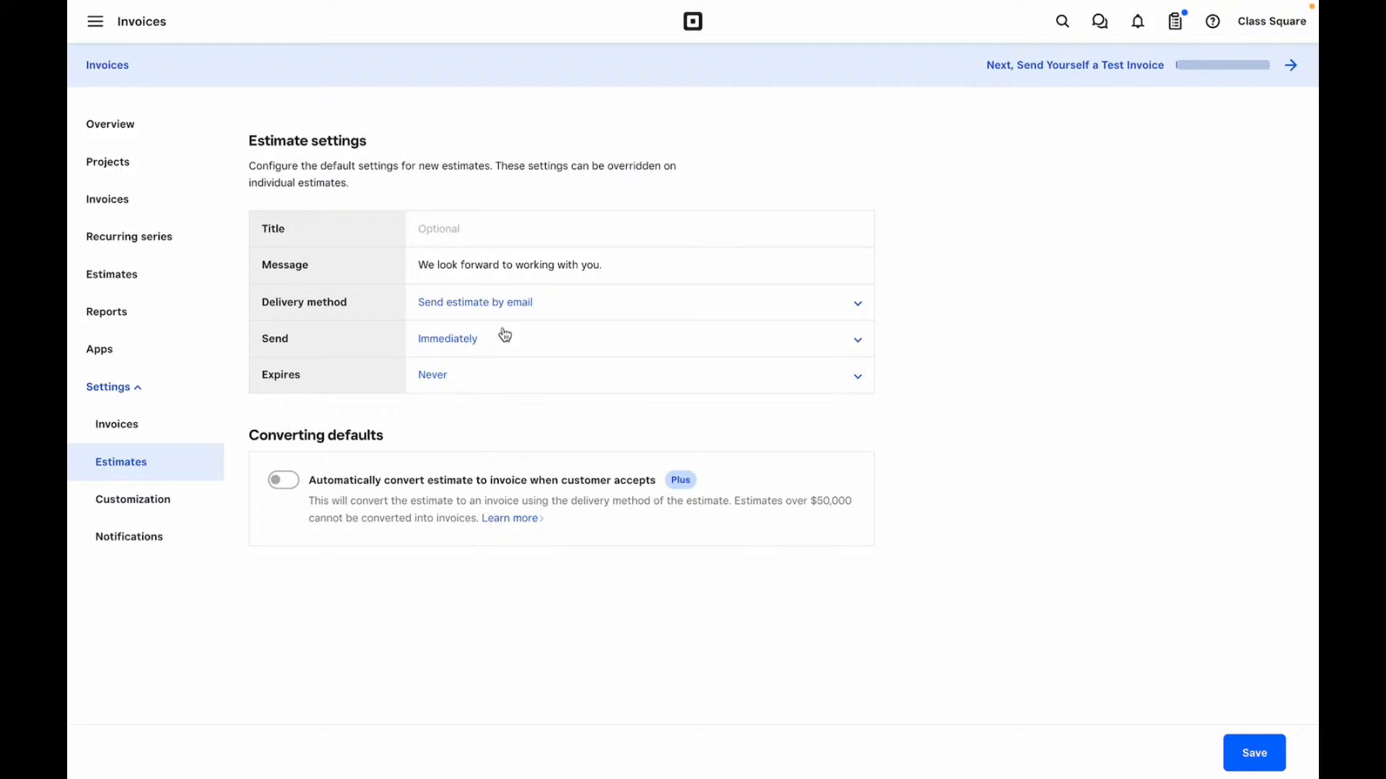
left_click(329, 478)
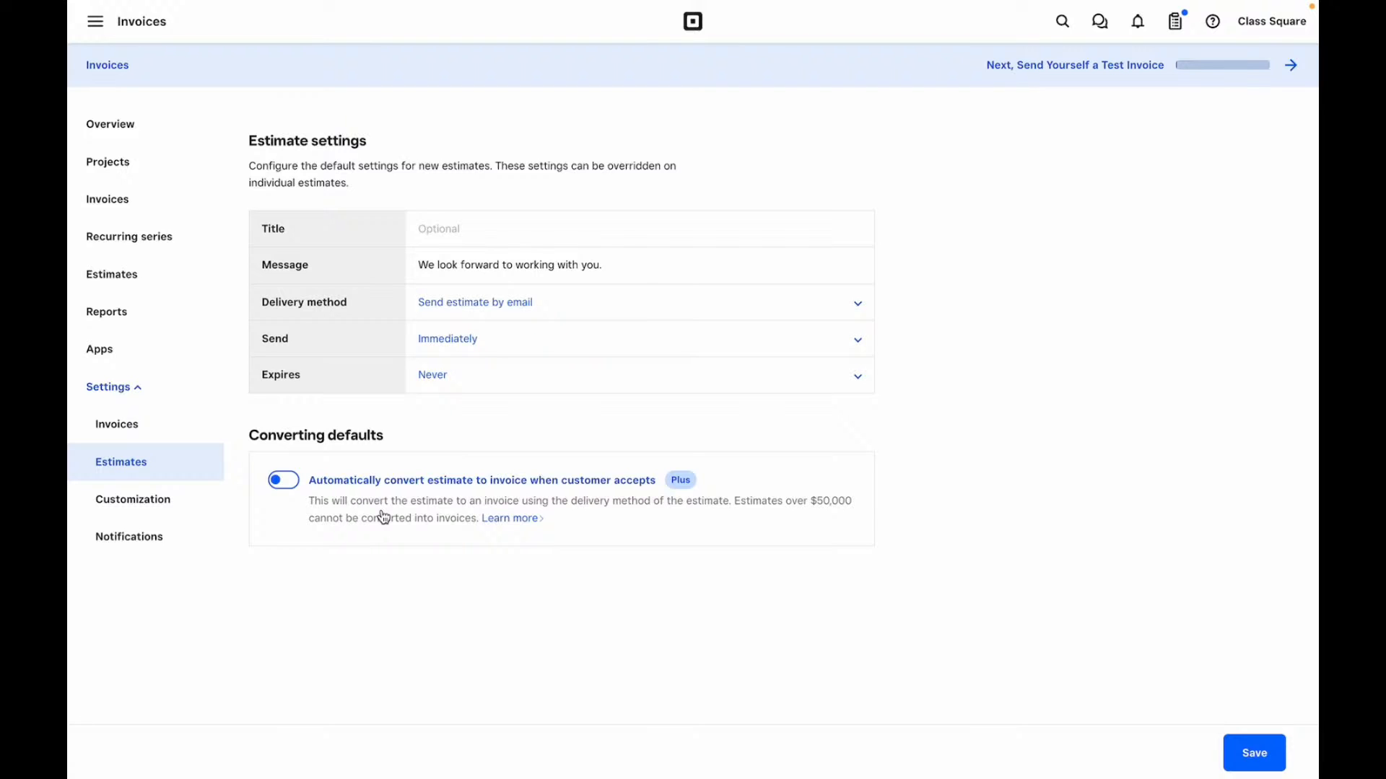
left_click(111, 500)
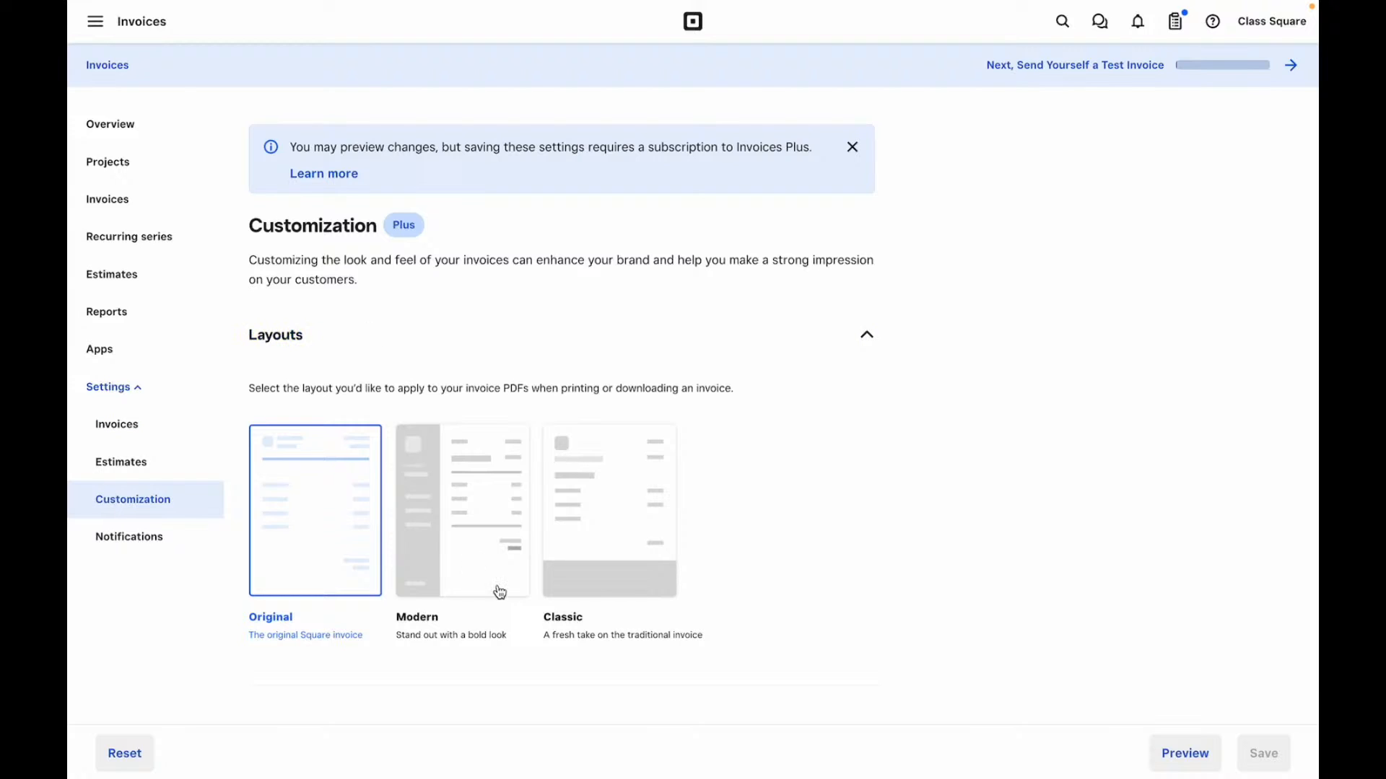
- Change the Deposit wording to Down payment in the invoice content options
scroll(619, 548, "down", 7)
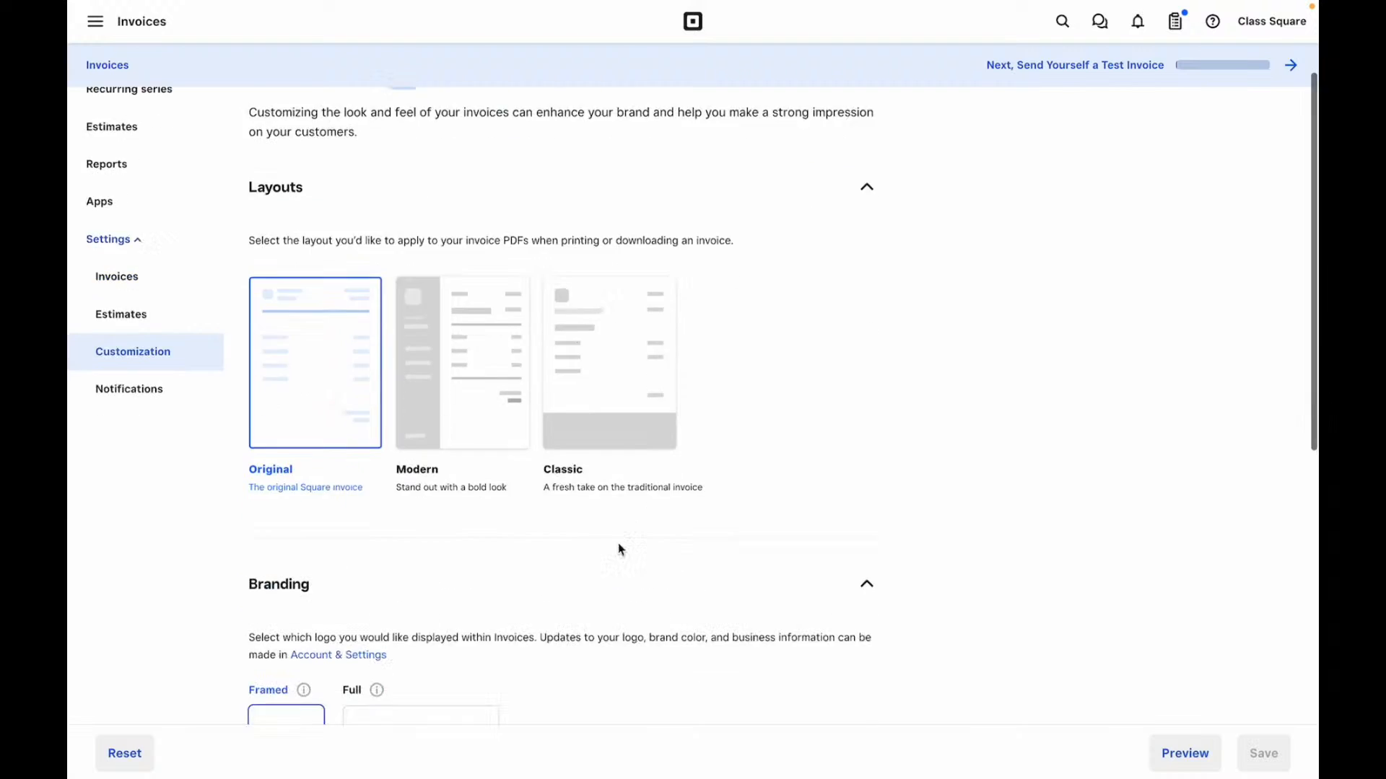
scroll(619, 547, "up", 6)
scroll(619, 551, "up", 2)
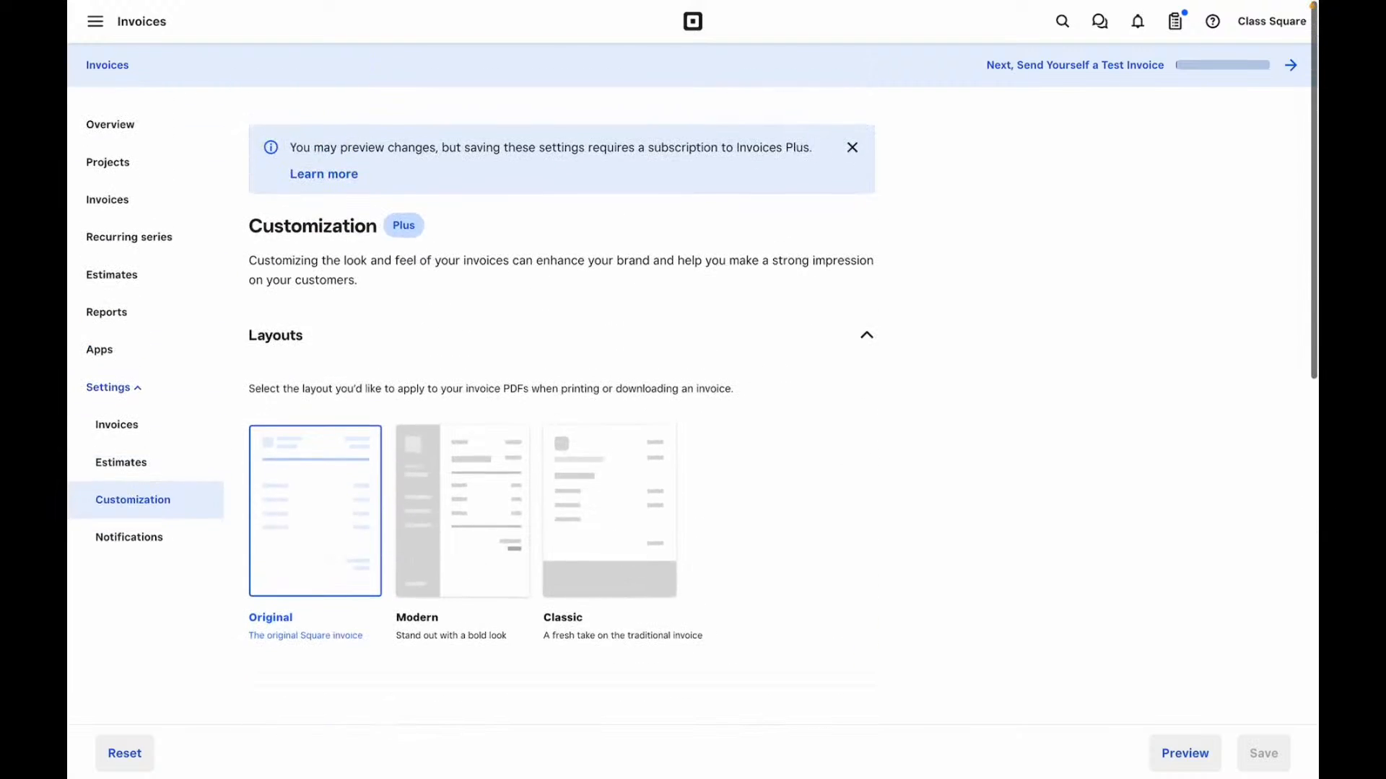
scroll(617, 552, "down", 5)
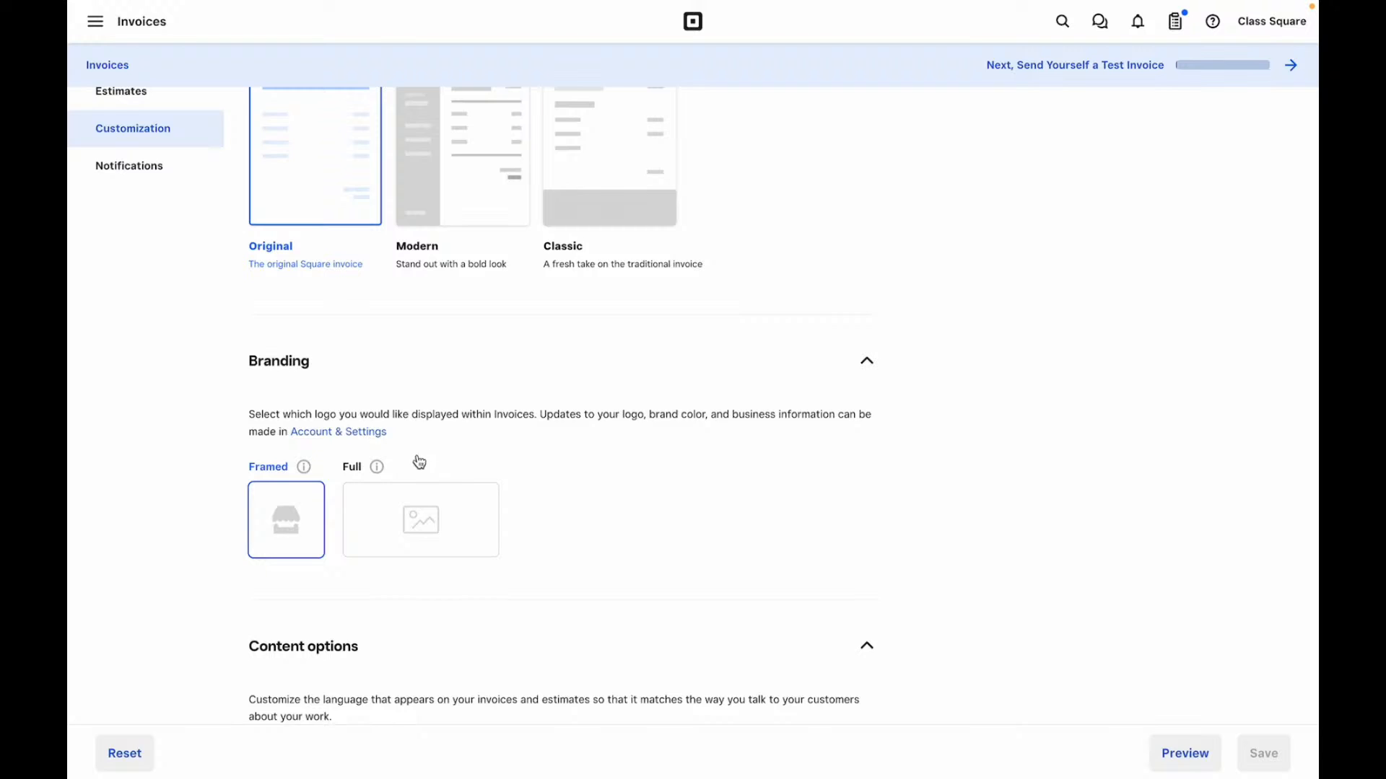
scroll(415, 464, "down", 5)
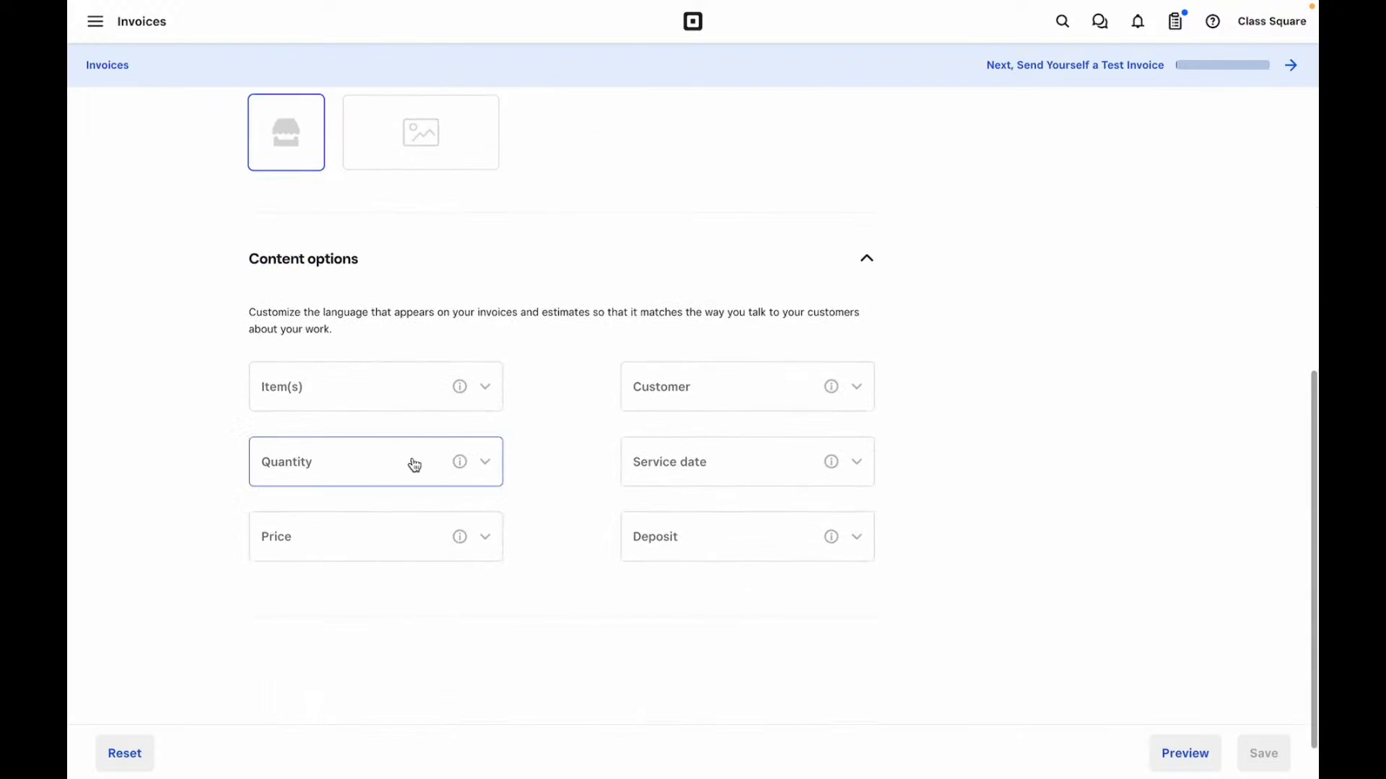
mouse_move(465, 391)
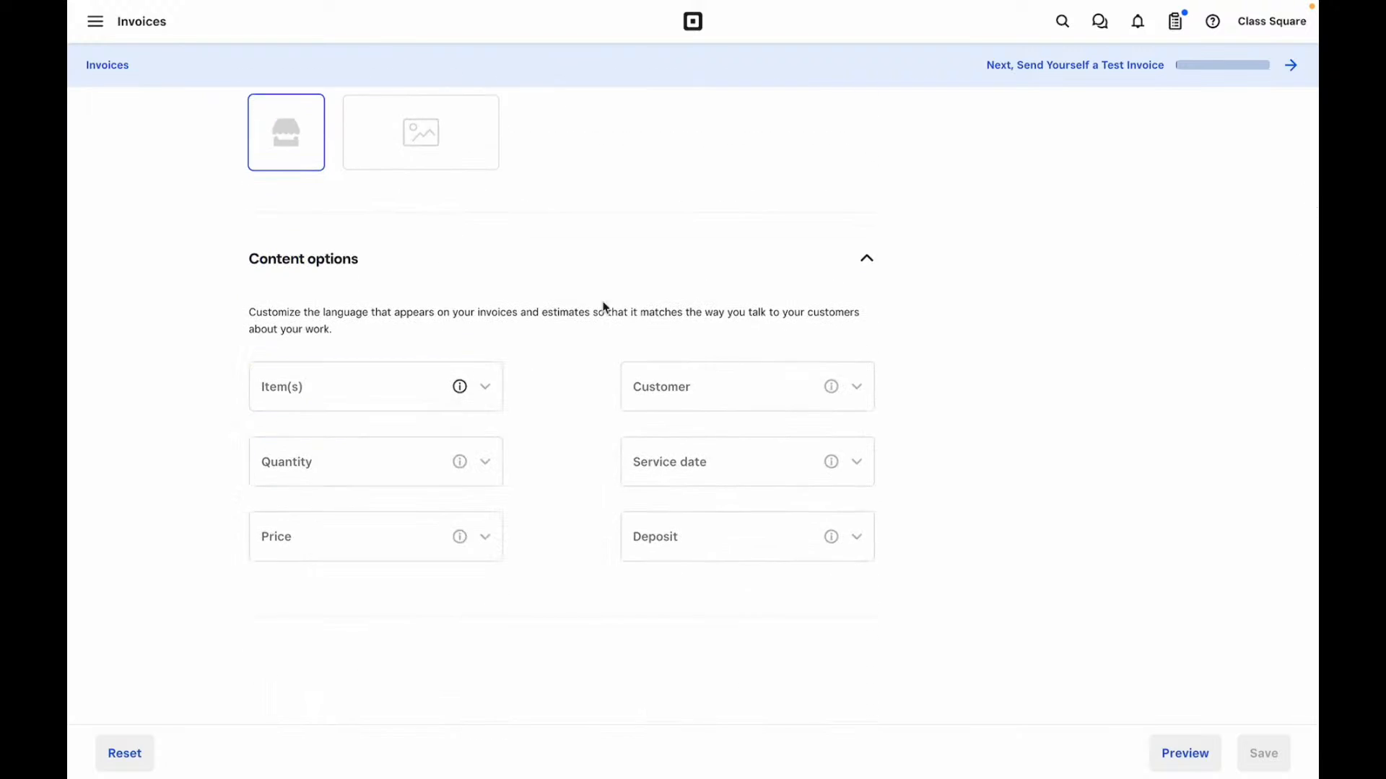
left_click(725, 541)
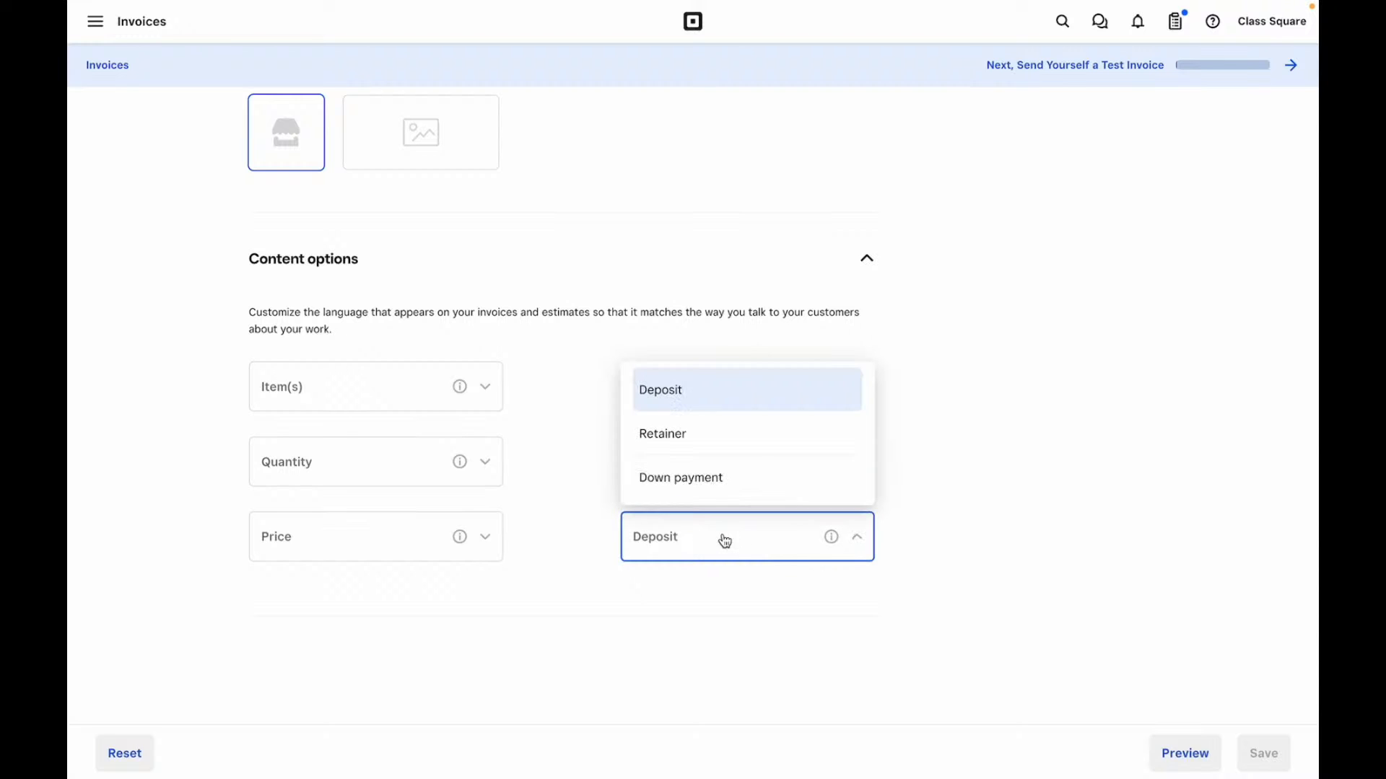
left_click(716, 489)
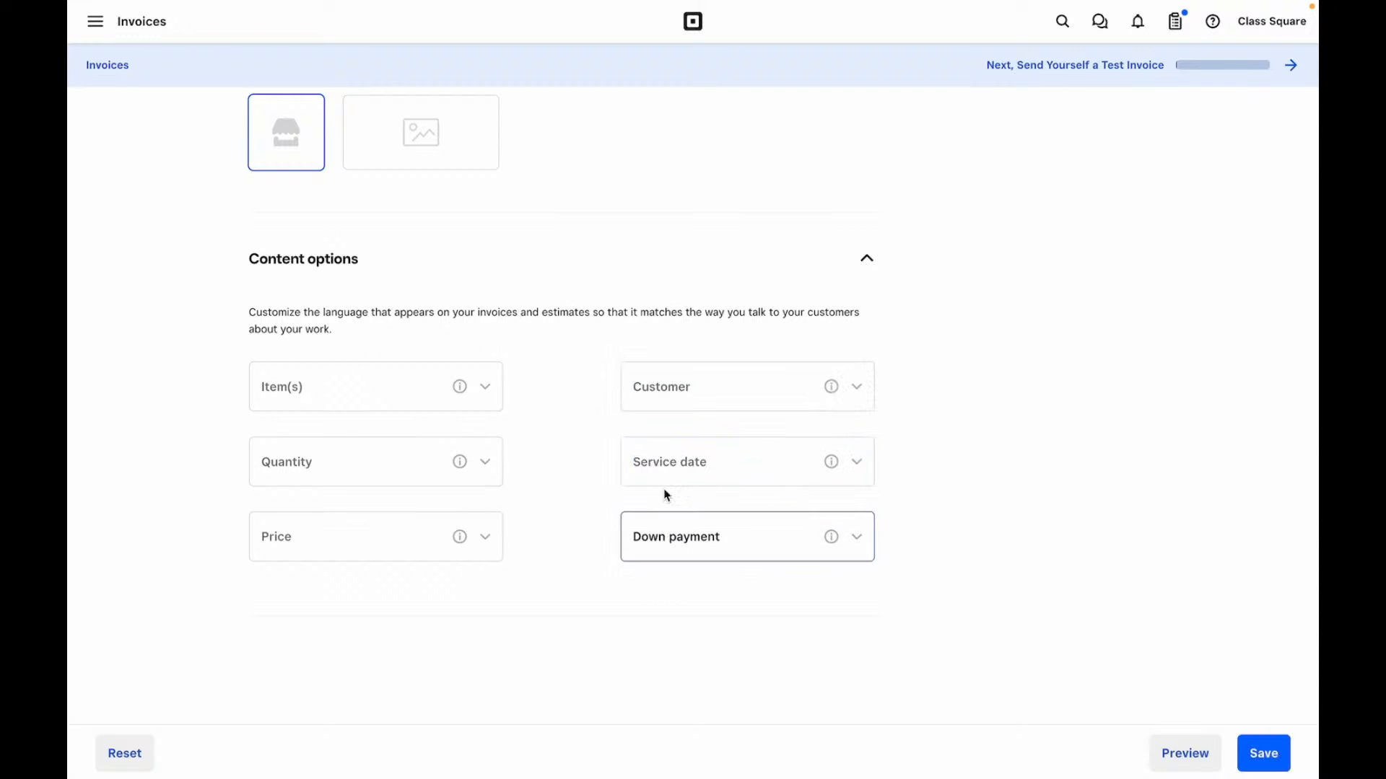
- Browse the Item(s), Quantity and Price wording choices, keeping each default label
scroll(776, 485, "up", 4)
scroll(778, 487, "down", 5)
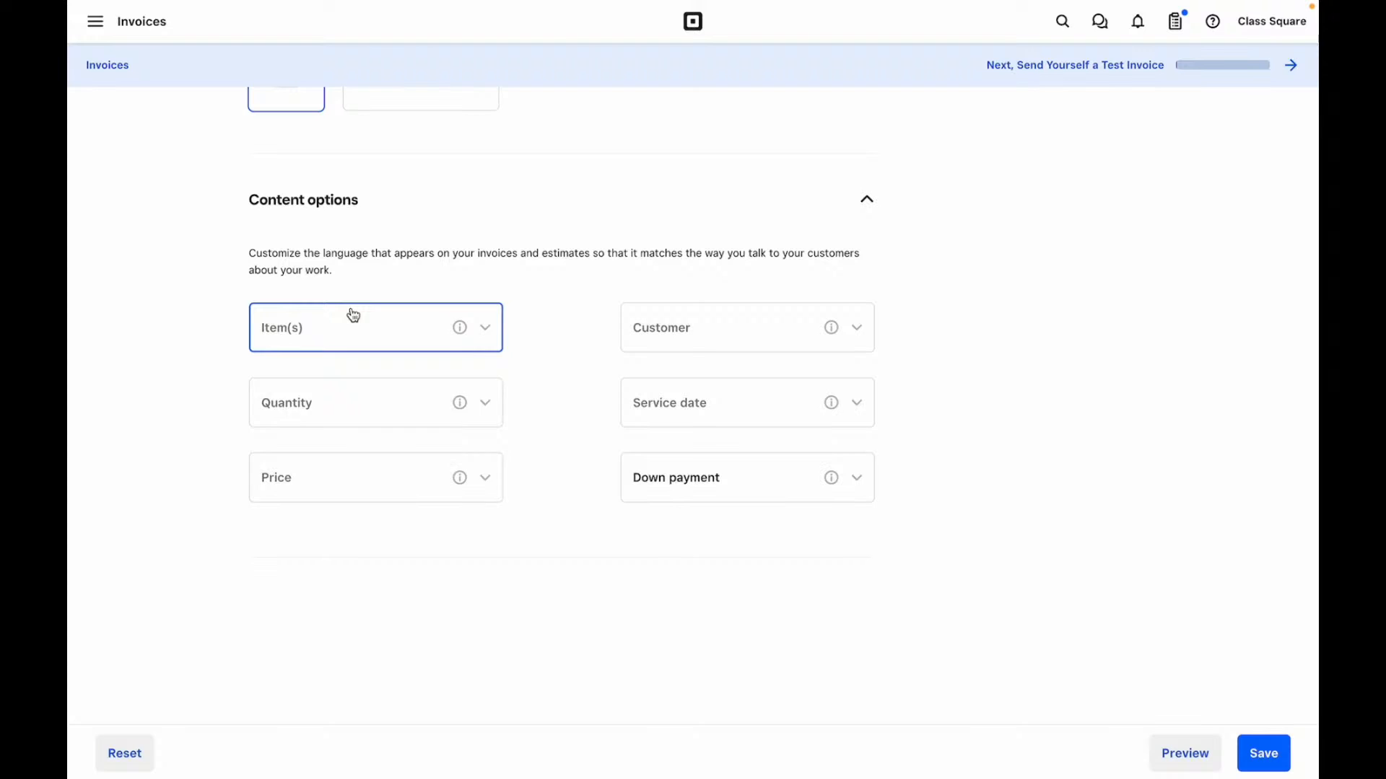
left_click(351, 324)
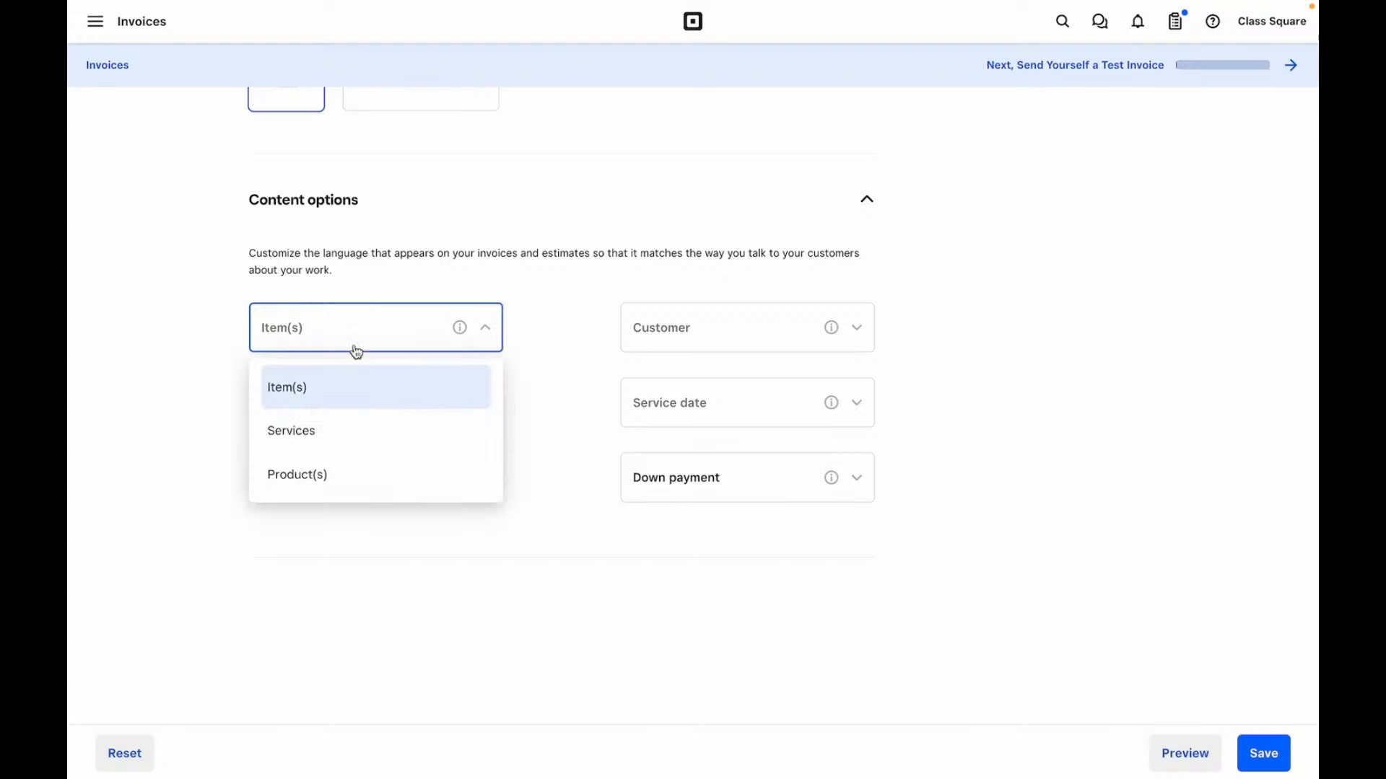
left_click(457, 543)
left_click(412, 415)
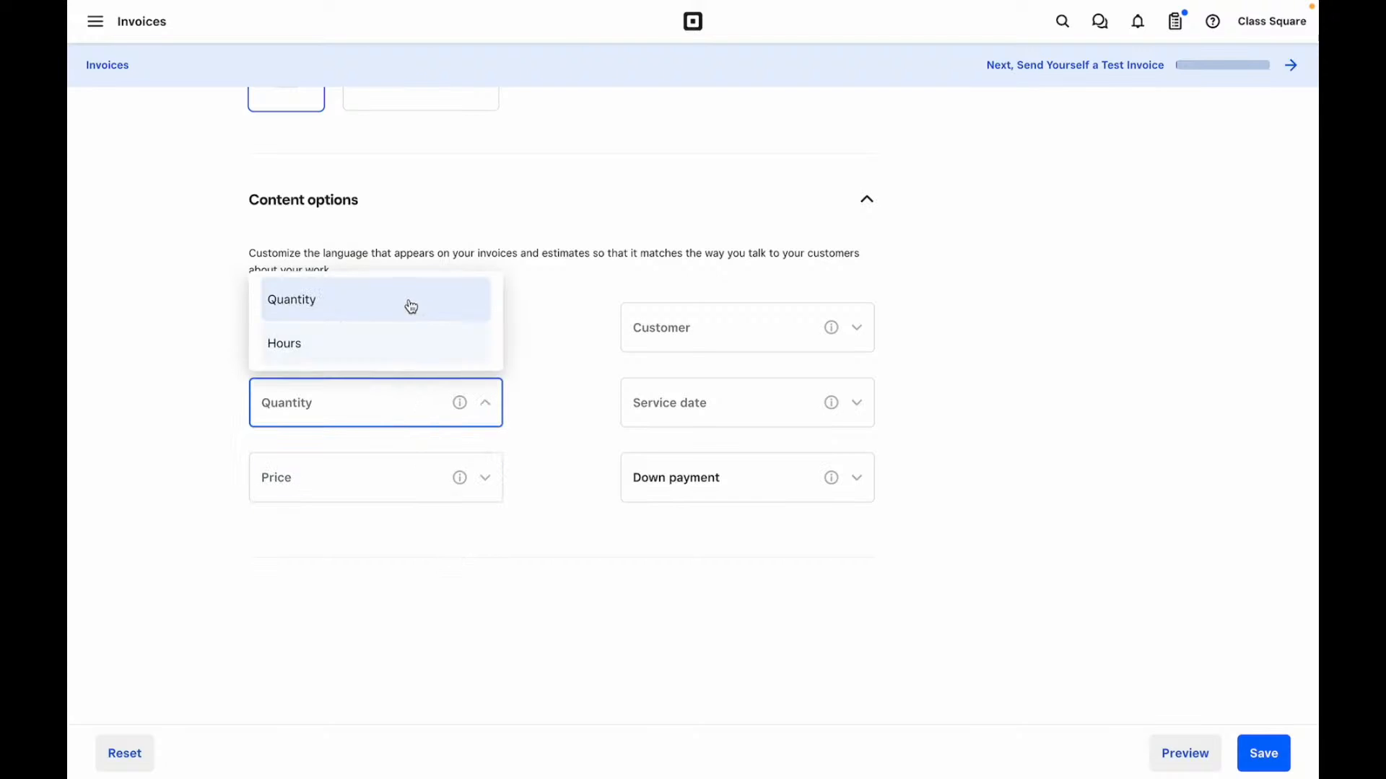
left_click(401, 511)
left_click(397, 482)
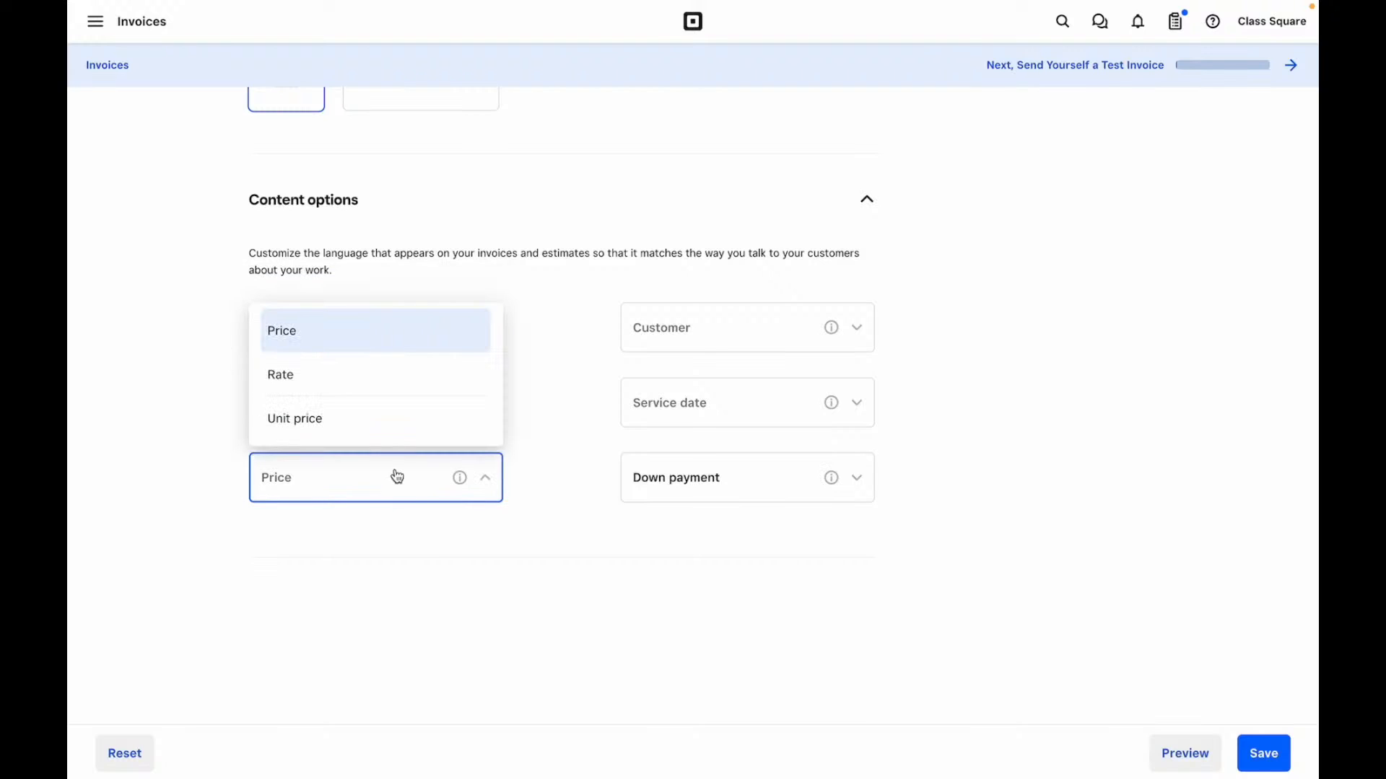
left_click(564, 589)
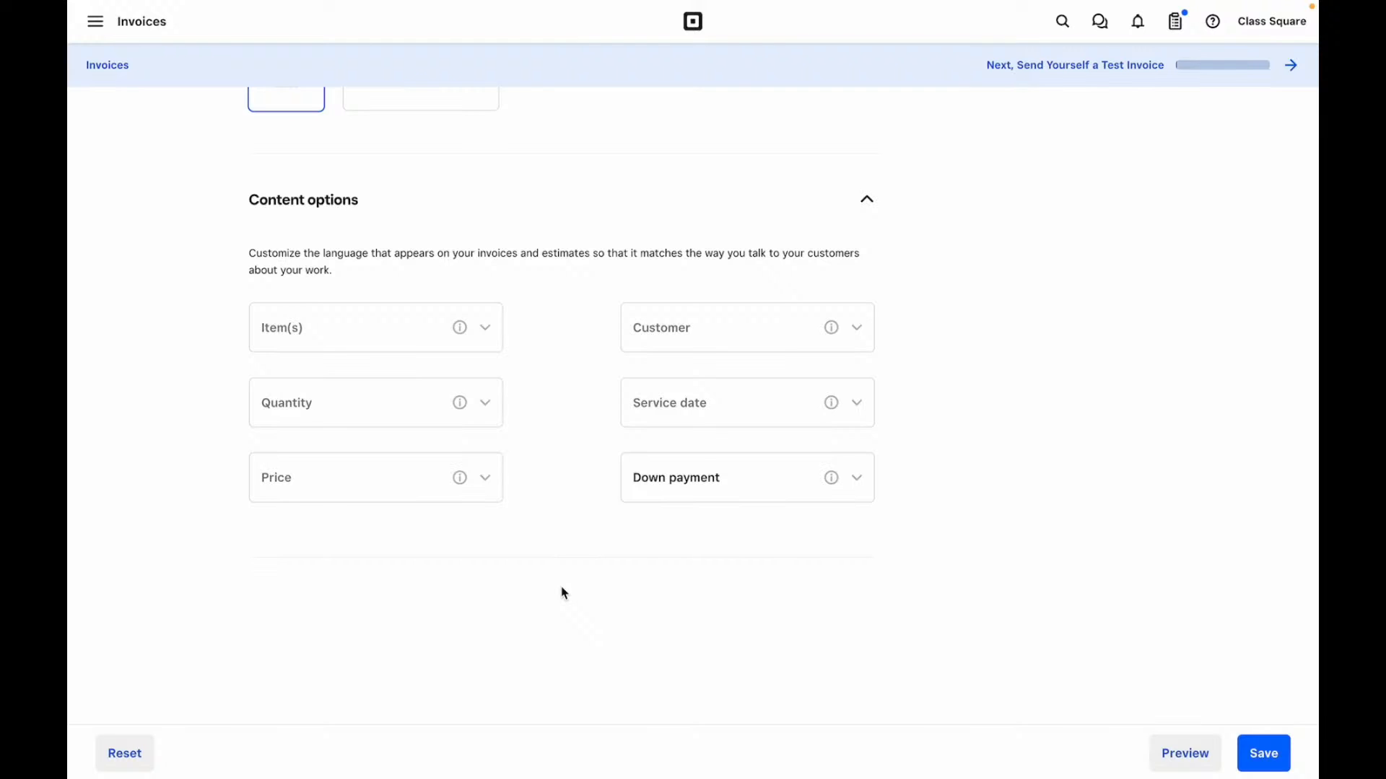
- Review the Invoices and Estimates notification settings, then go to the Recurring series page
scroll(563, 592, "up", 10)
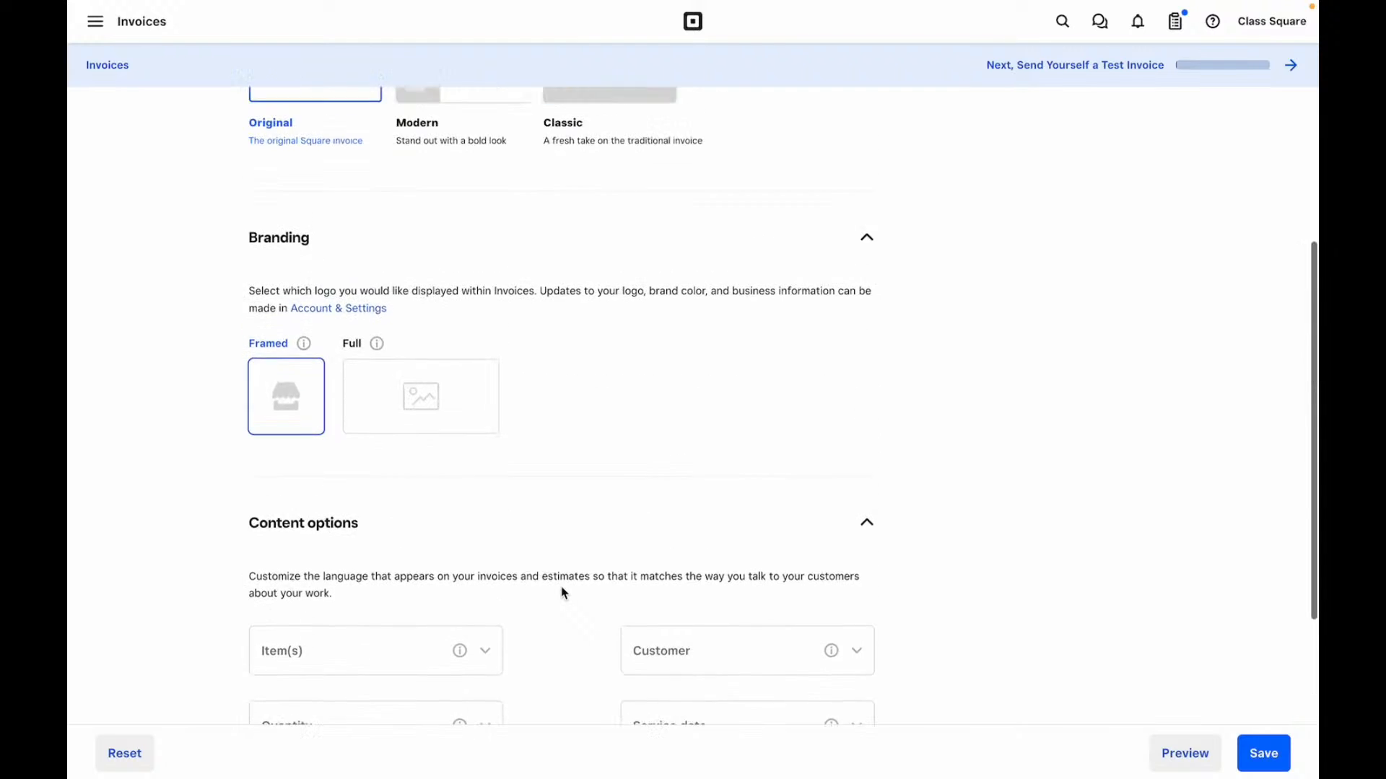
left_click(115, 547)
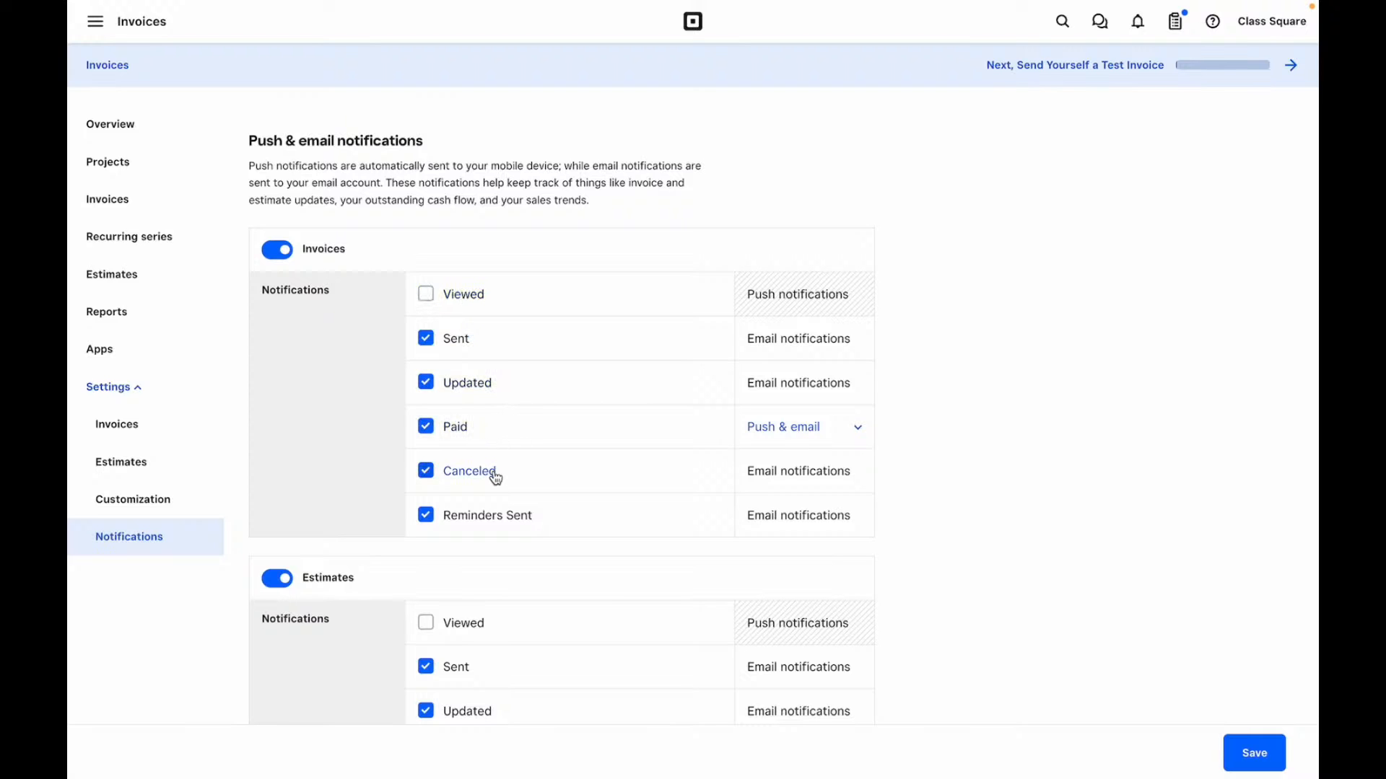
scroll(495, 547, "down", 3)
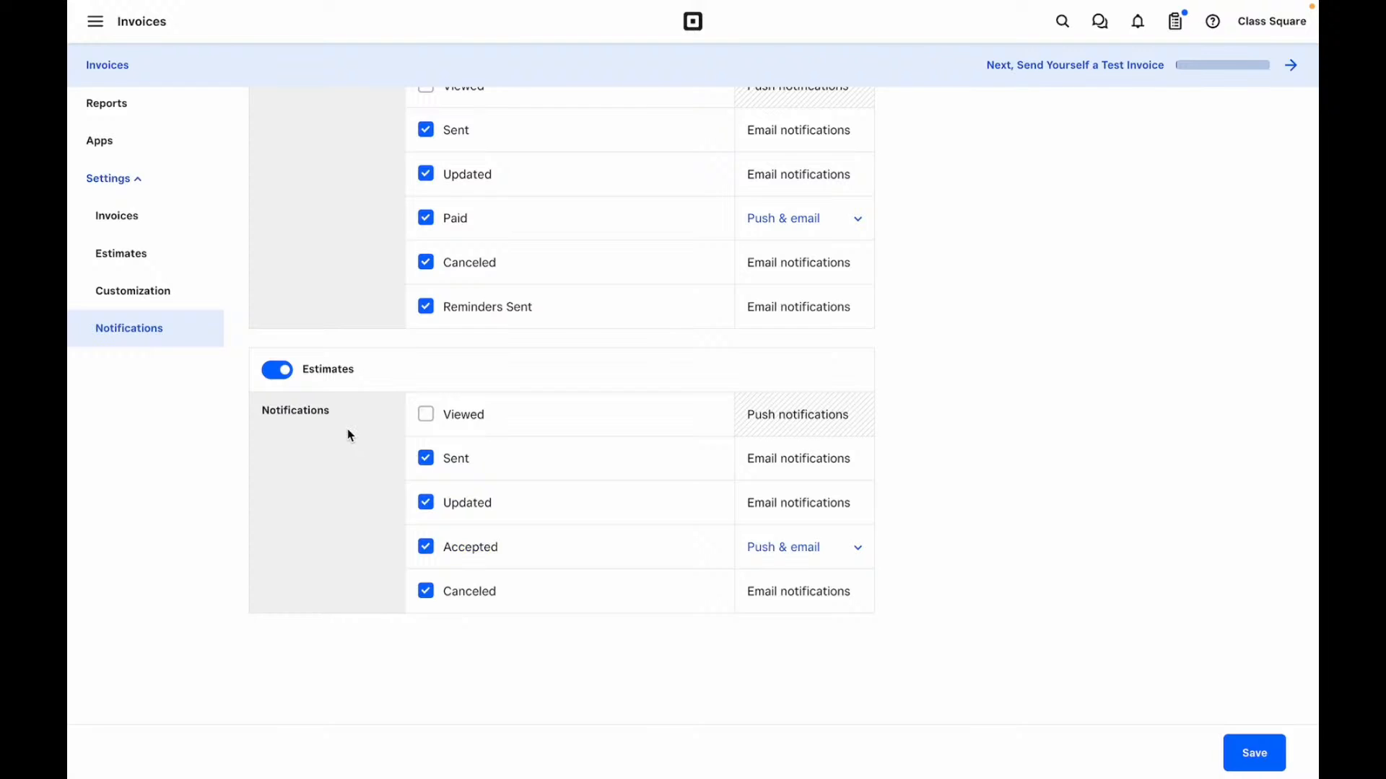
scroll(348, 429, "up", 3)
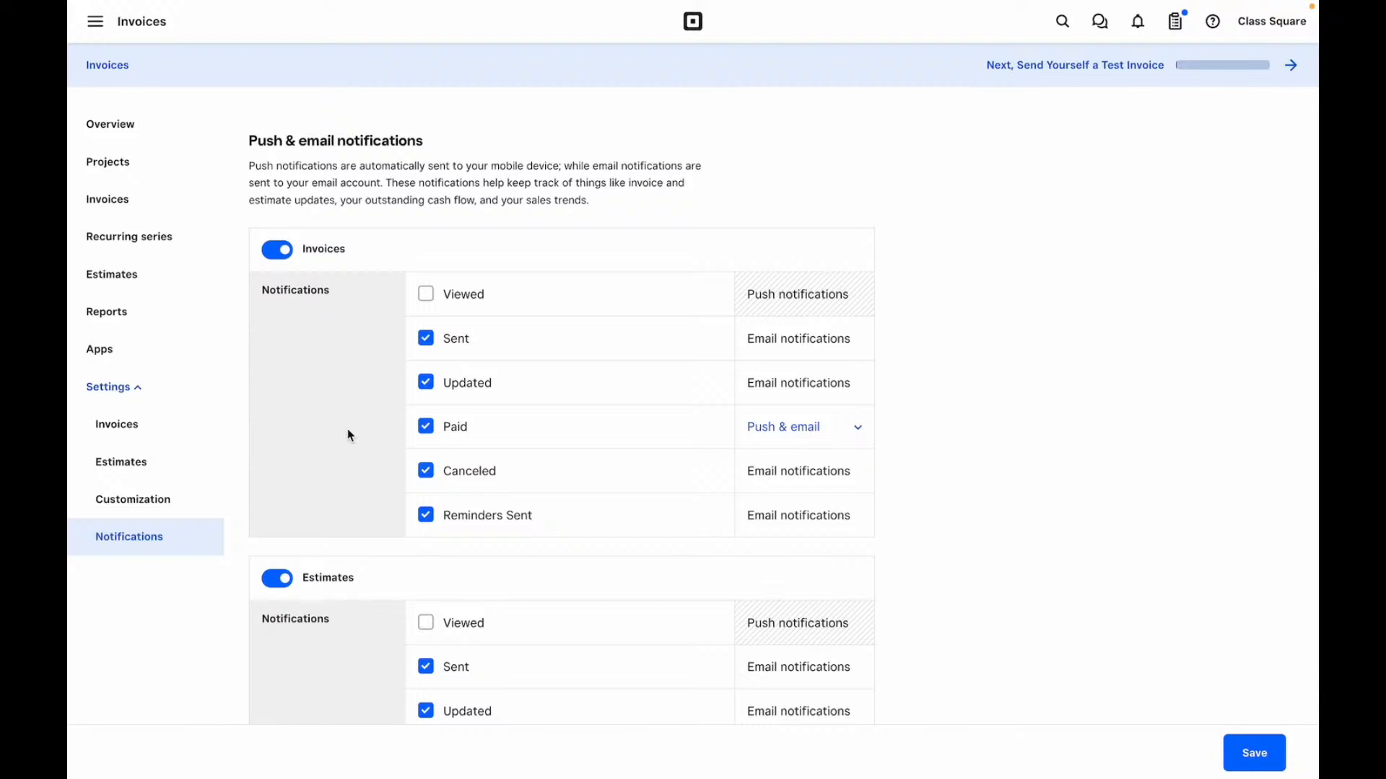
left_click(112, 240)
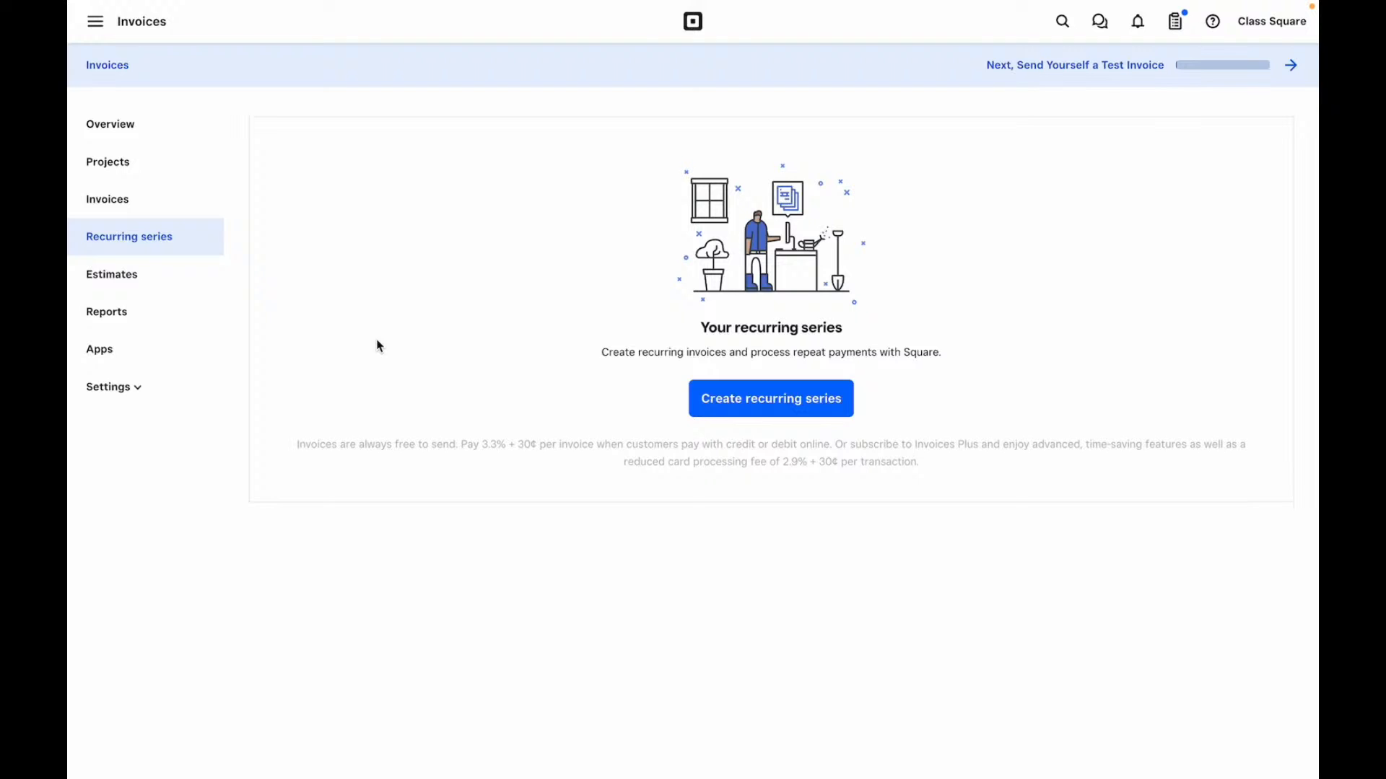
- Start a recurring series and check its fields, keeping Recurring, repeat every Month, never ending
left_click(843, 412)
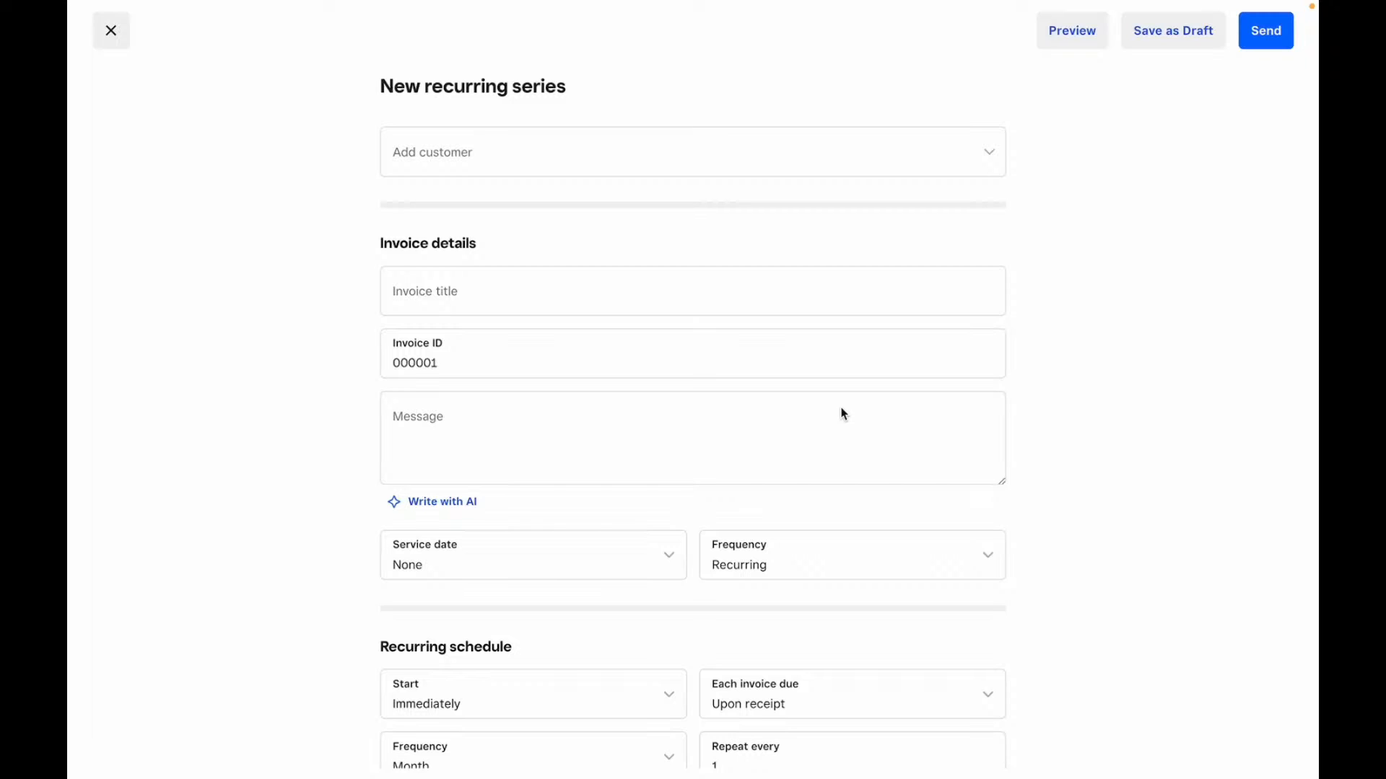
scroll(843, 410, "down", 3)
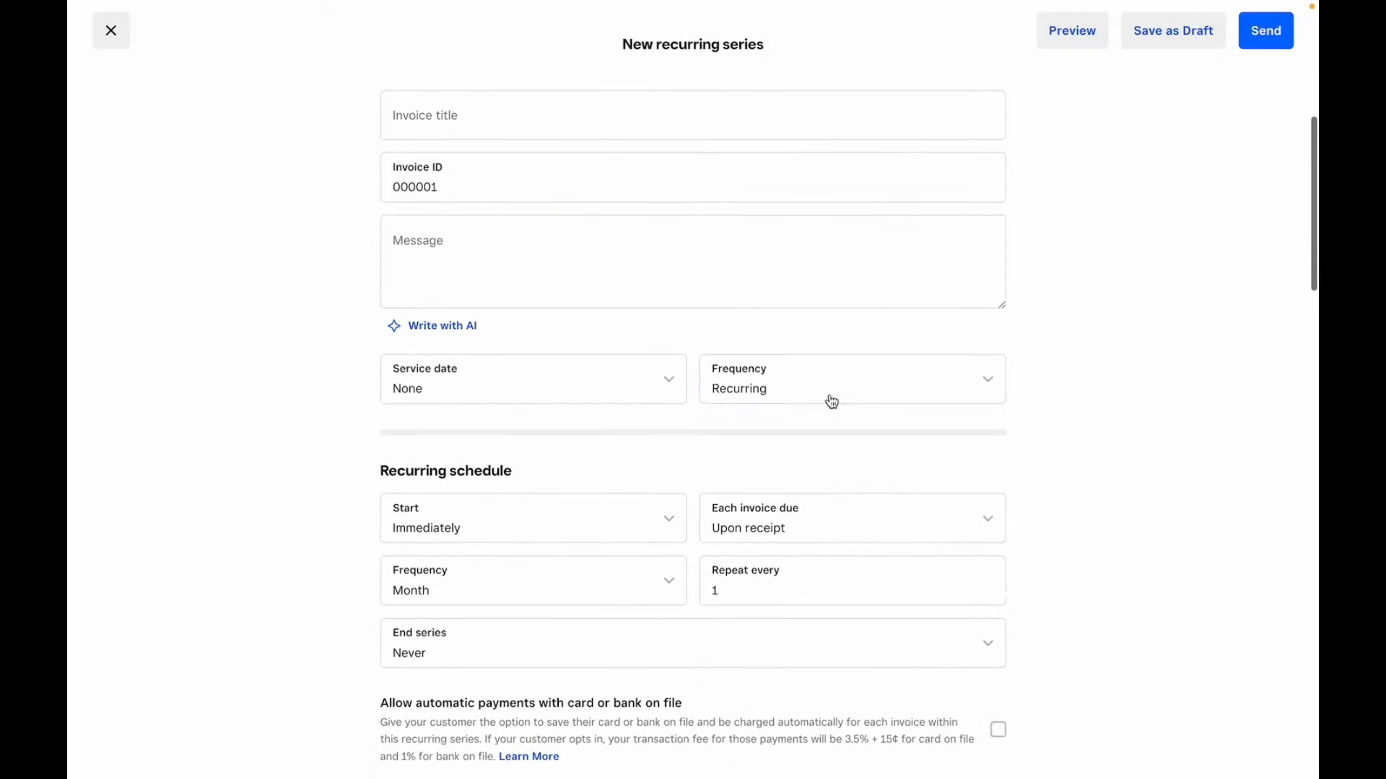
left_click(806, 369)
left_click(807, 371)
scroll(807, 370, "down", 3)
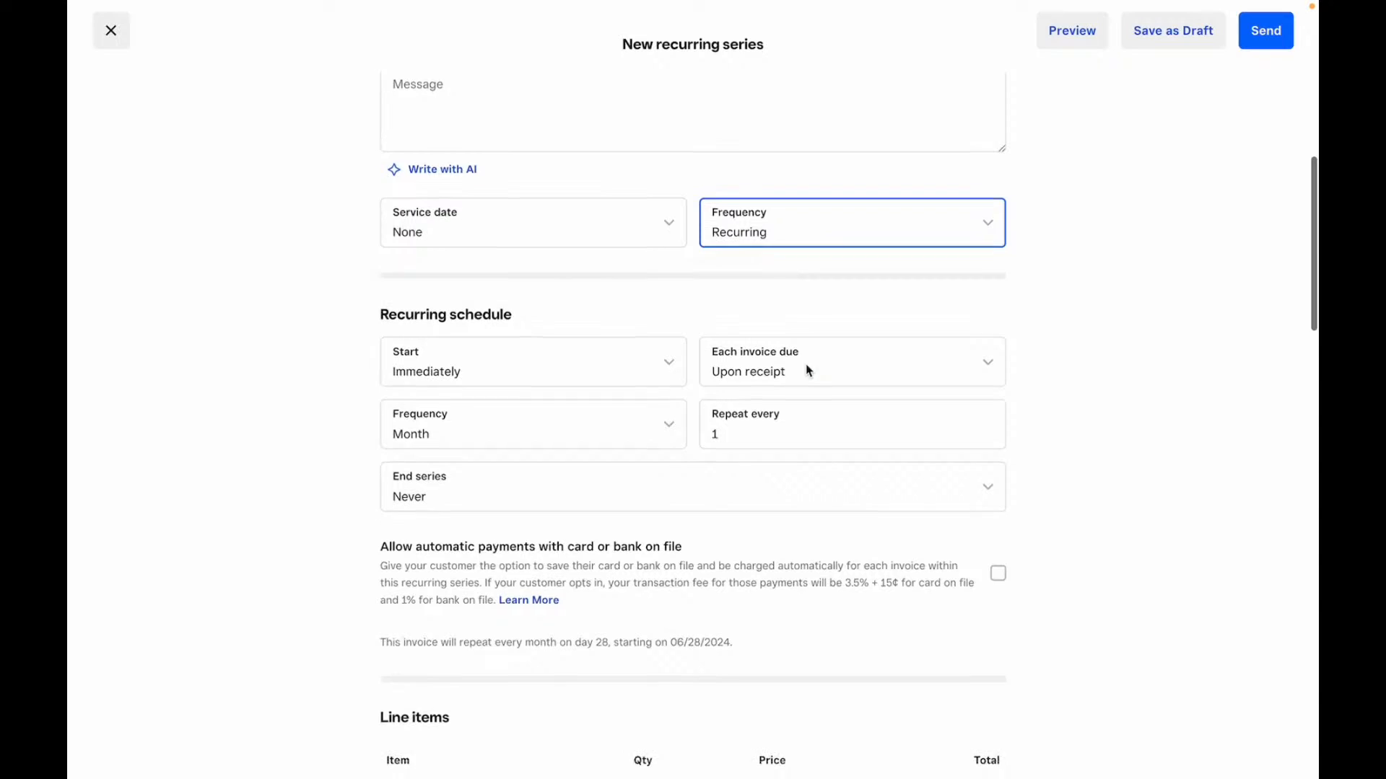
left_click(488, 366)
left_click(488, 368)
left_click(476, 443)
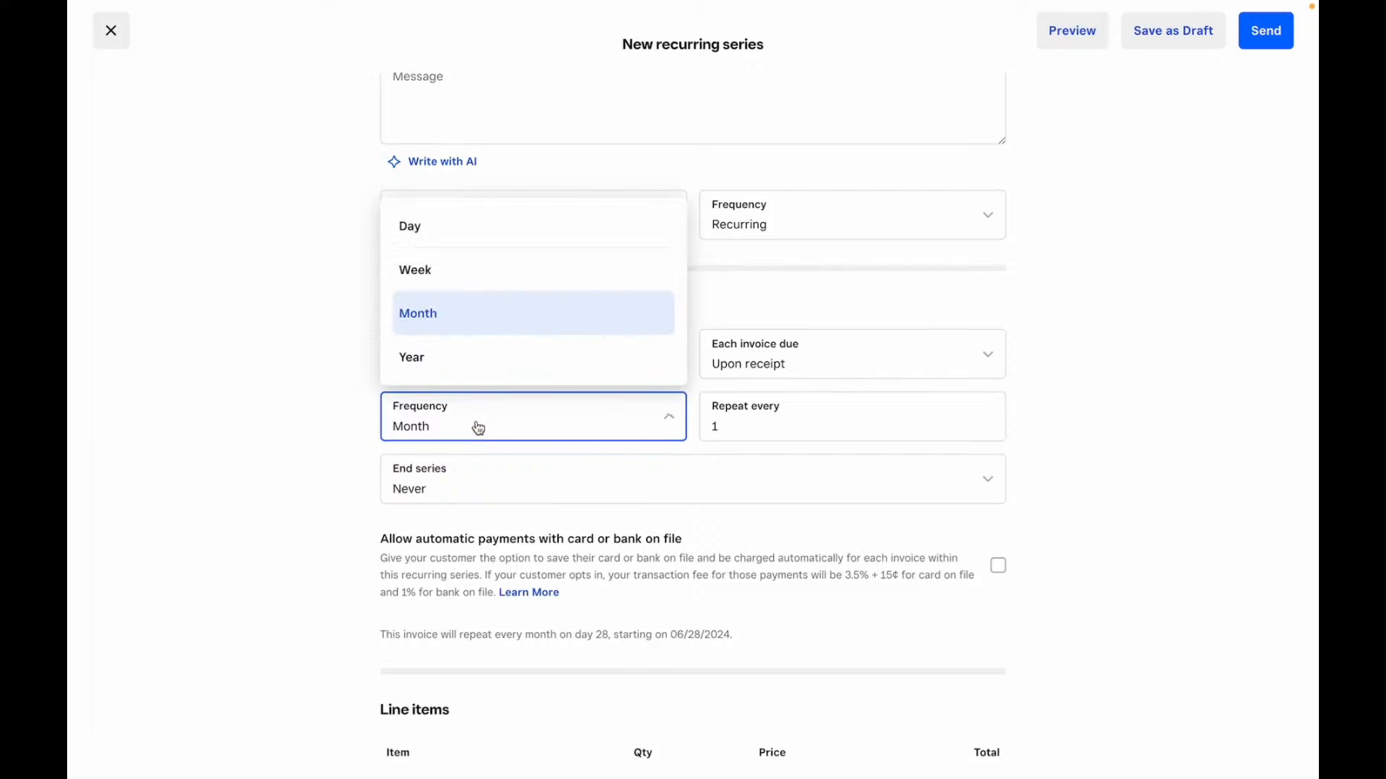
left_click(523, 412)
left_click(824, 414)
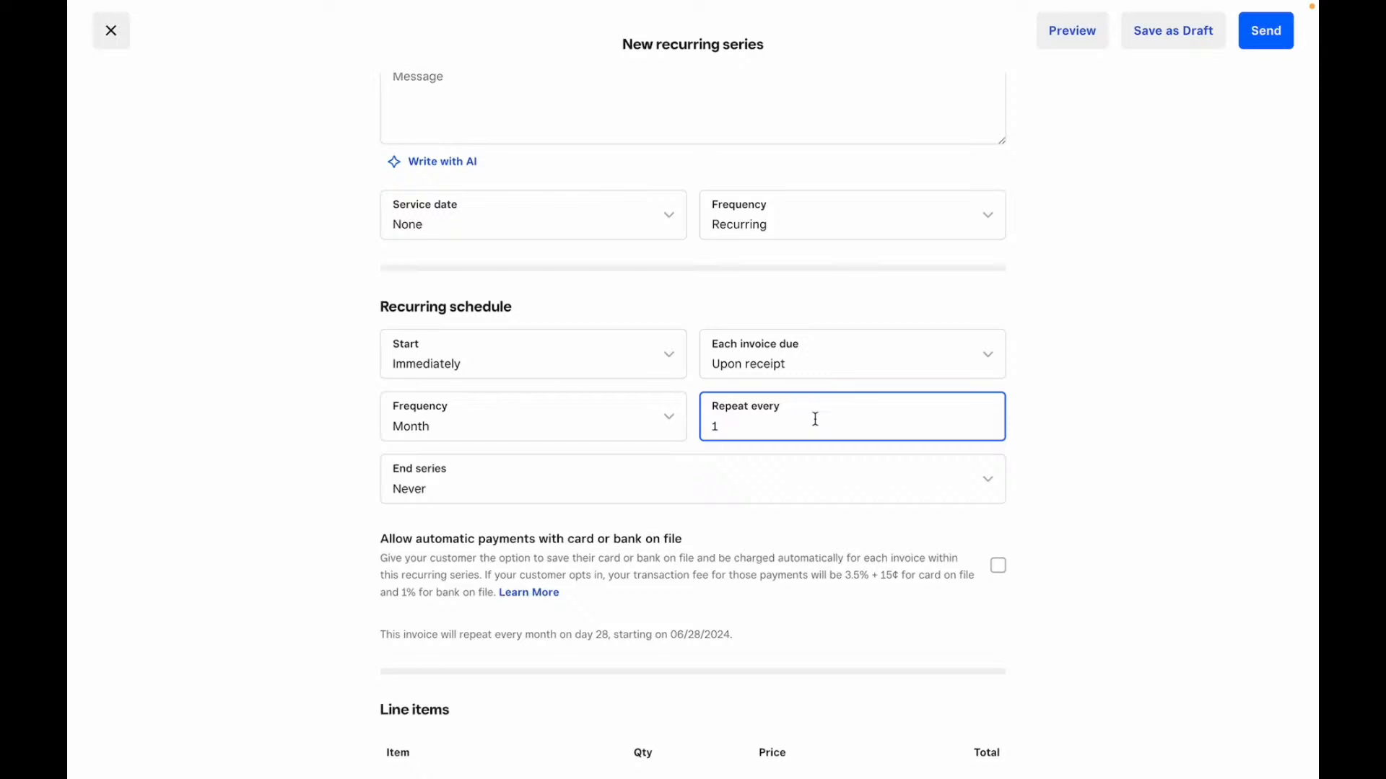
left_click(552, 488)
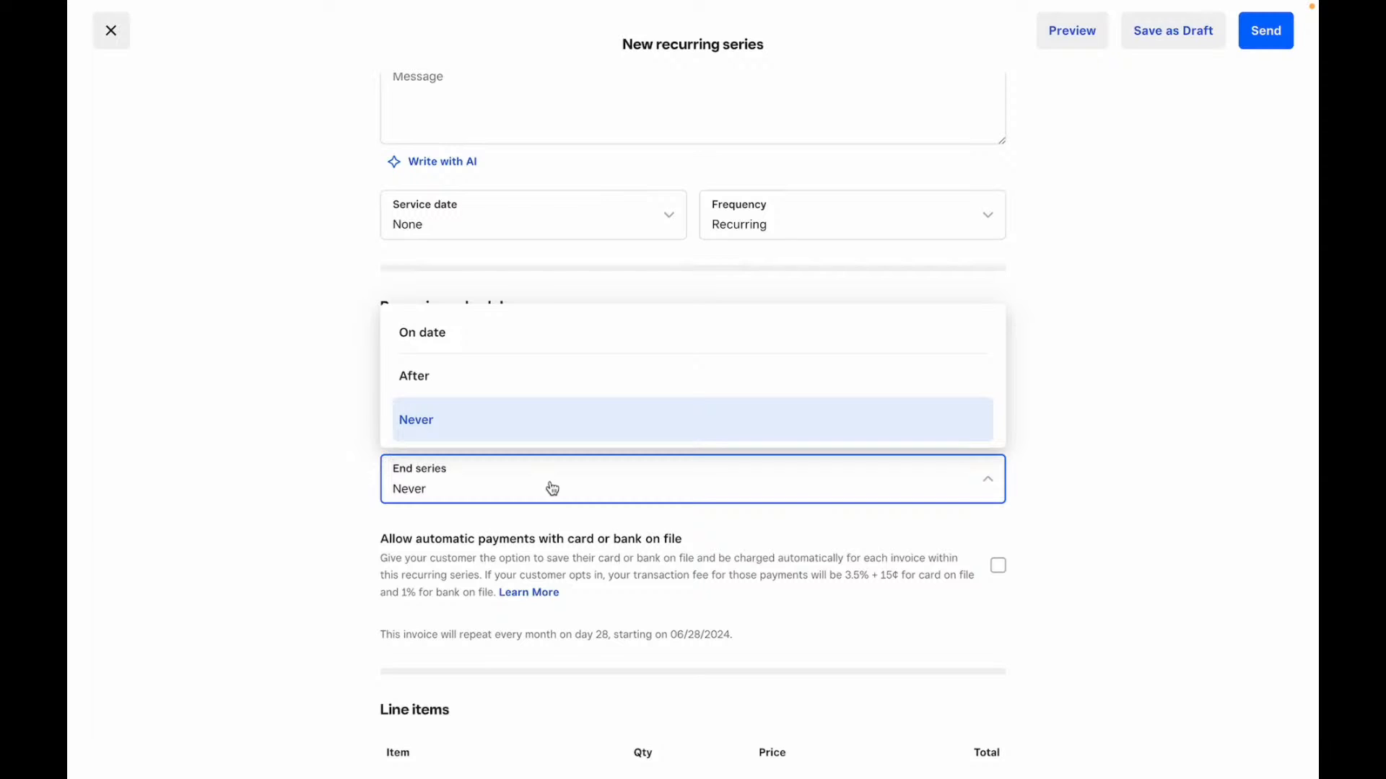
left_click(306, 522)
- Discard the unsaved recurring series and go to the Estimates page
scroll(486, 402, "down", 3)
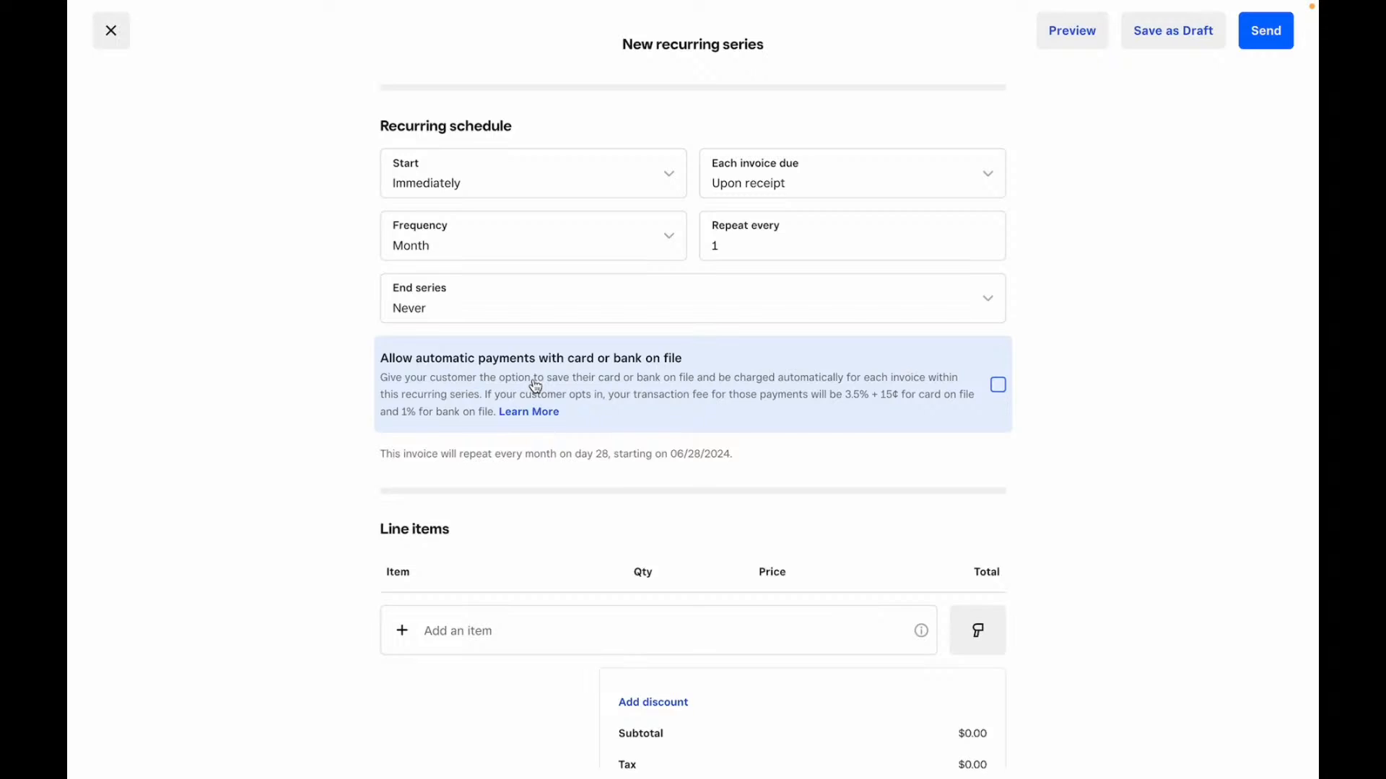
scroll(535, 387, "down", 3)
scroll(613, 527, "down", 6)
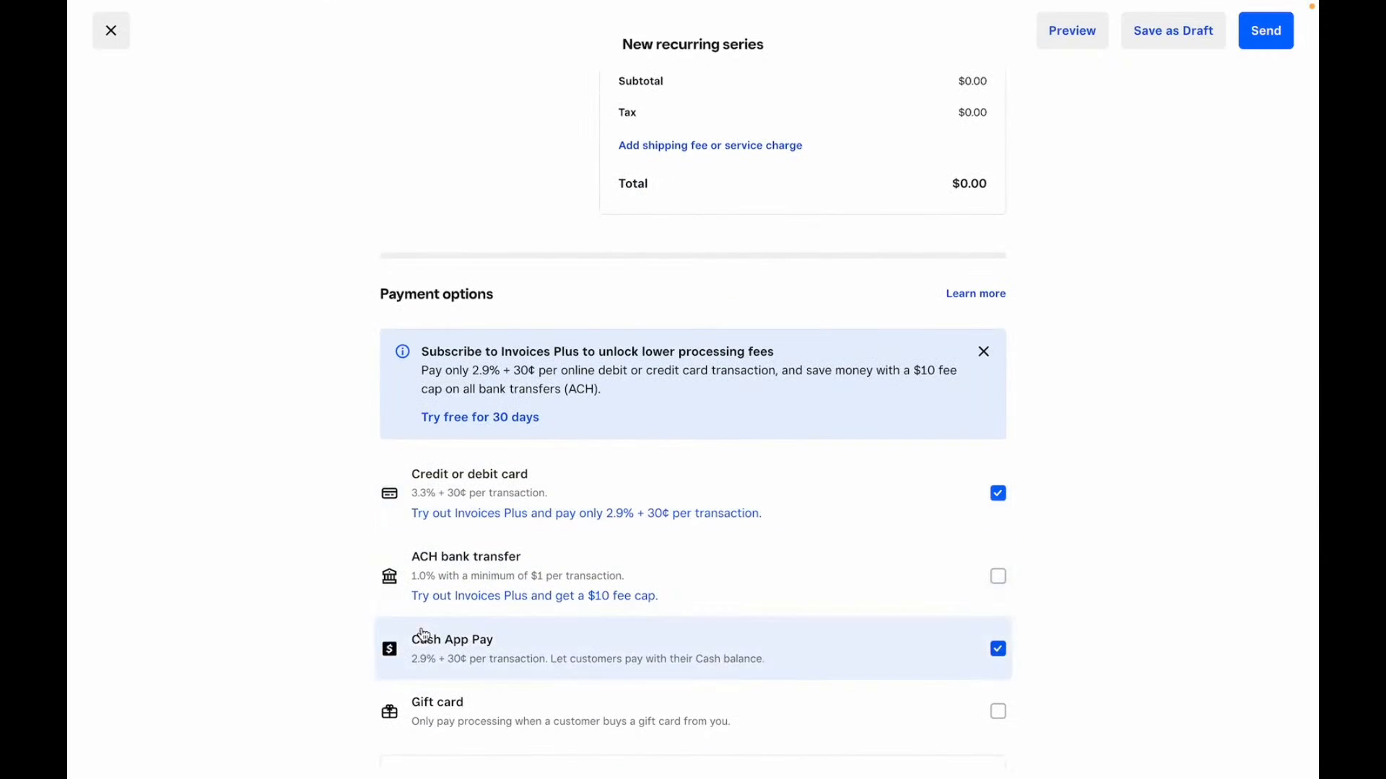
scroll(417, 638, "down", 12)
scroll(390, 599, "up", 20)
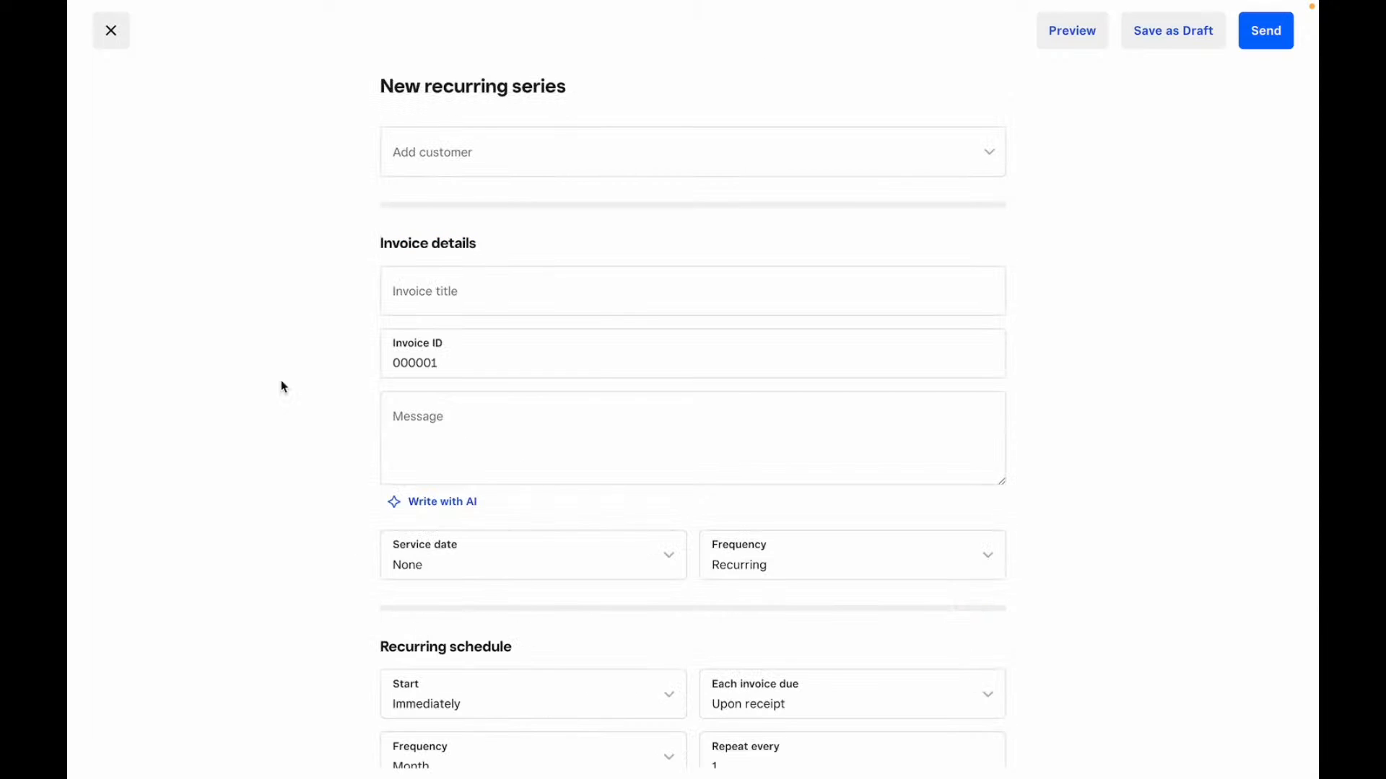
left_click(108, 28)
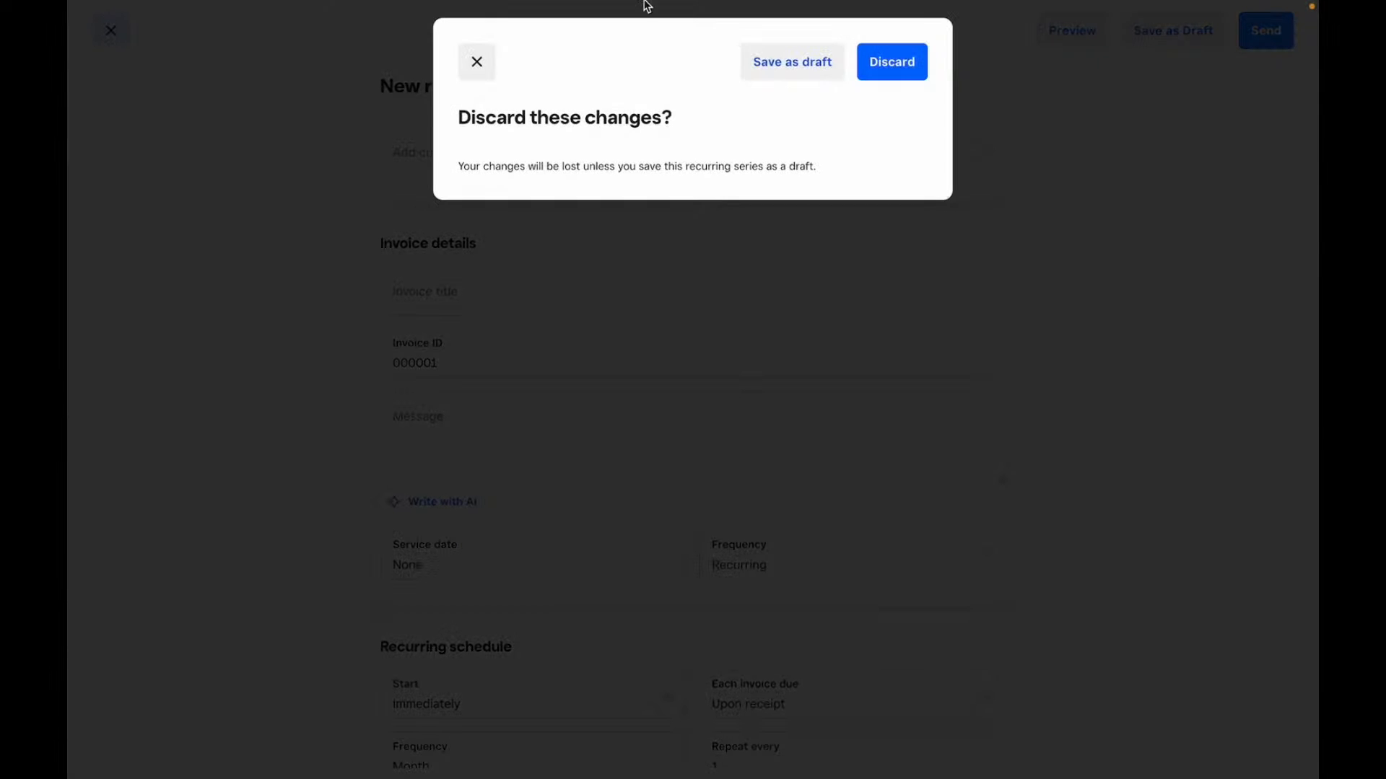
left_click(875, 57)
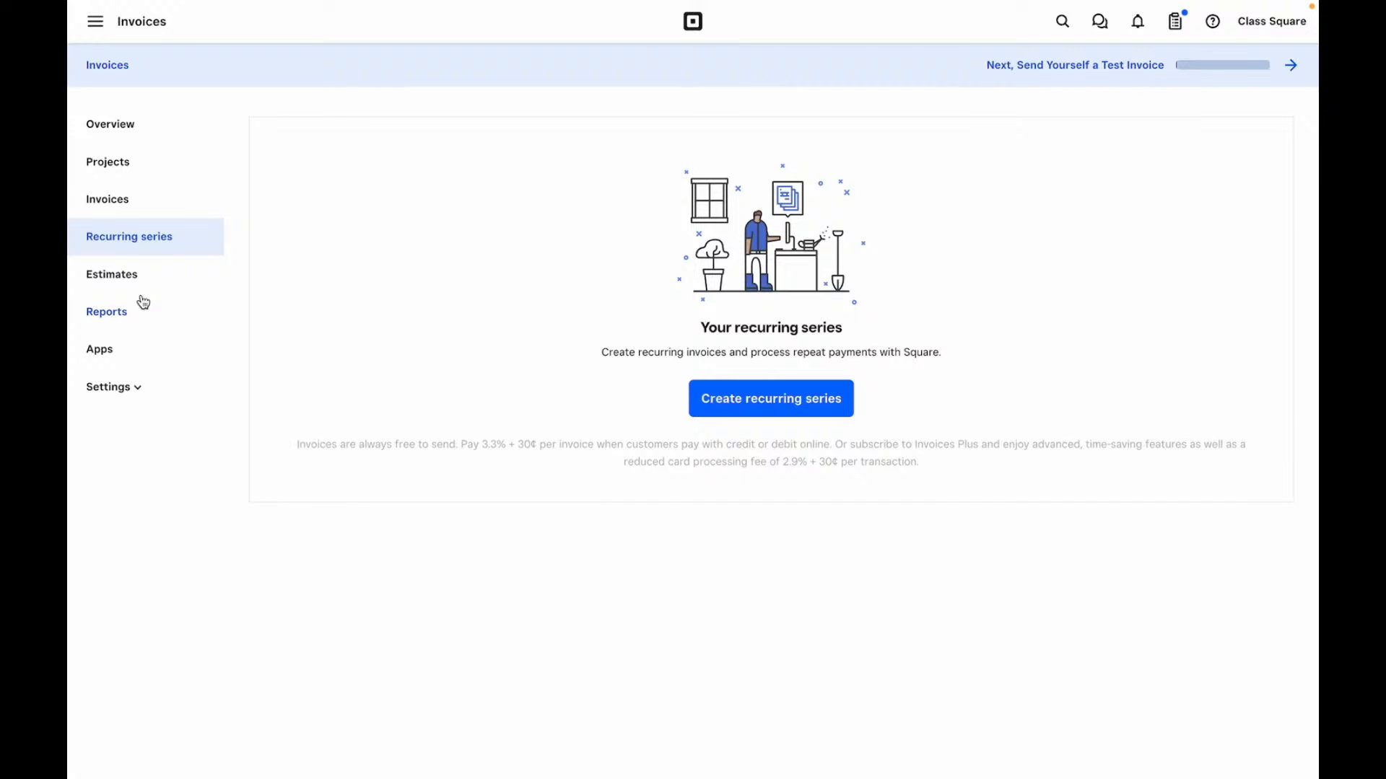
left_click(149, 278)
- Start a new estimate, discard it unsaved, and open the invoice Reports page
left_click(771, 406)
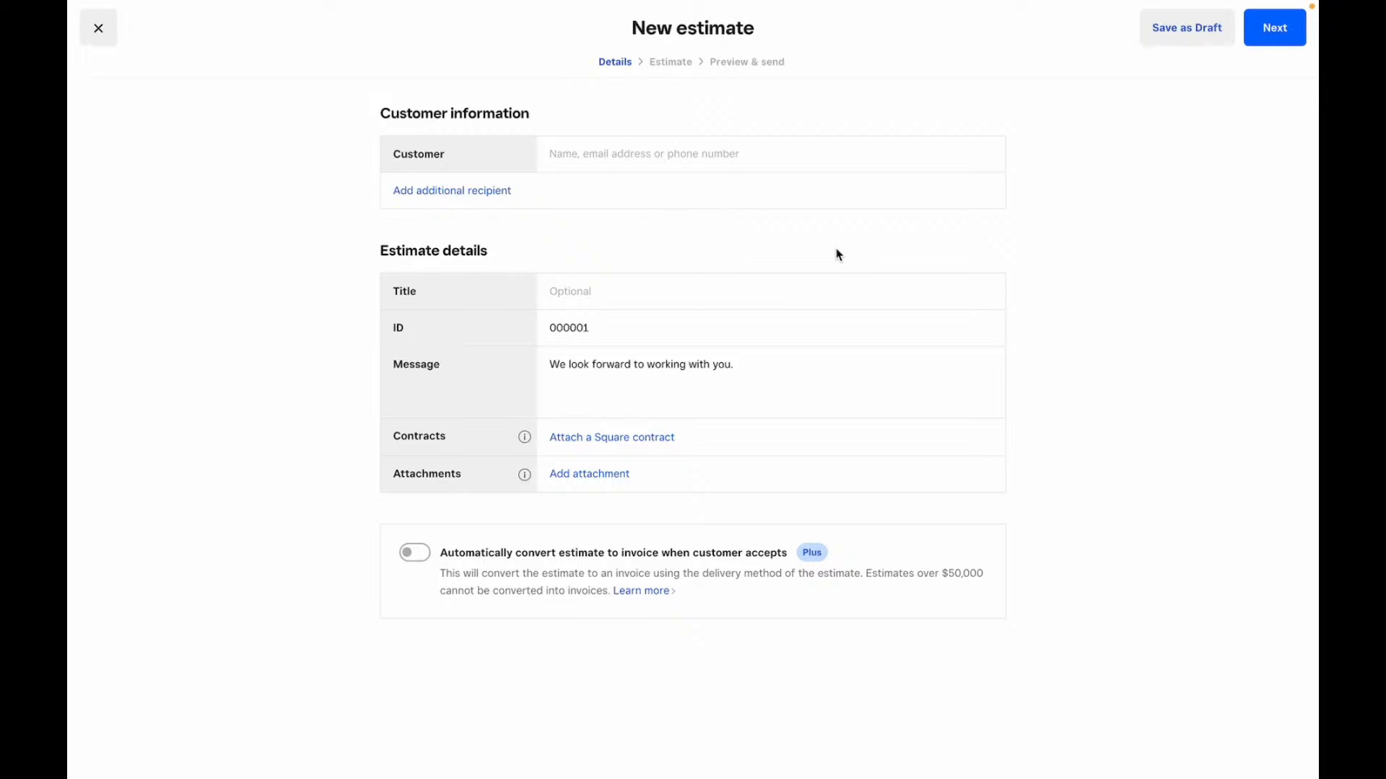
left_click(98, 29)
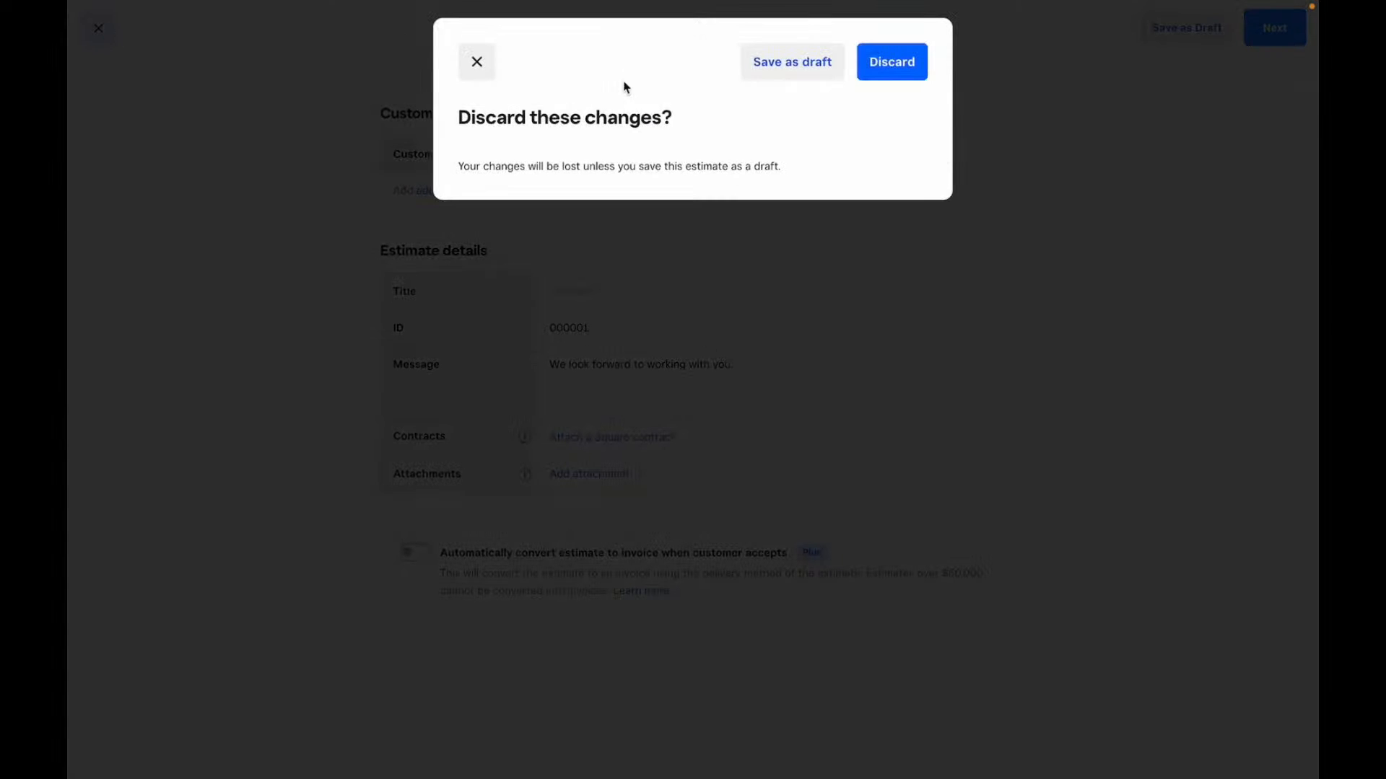
left_click(873, 77)
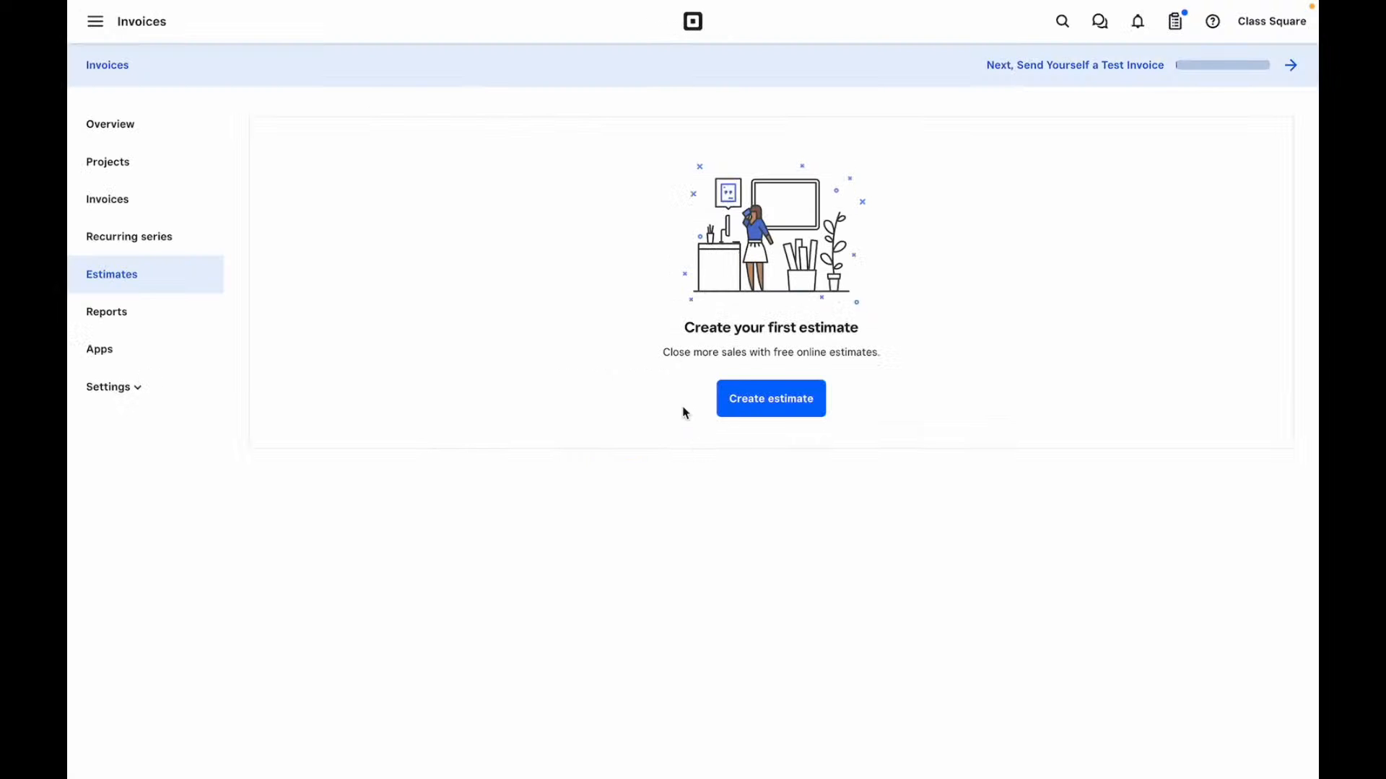
left_click(120, 318)
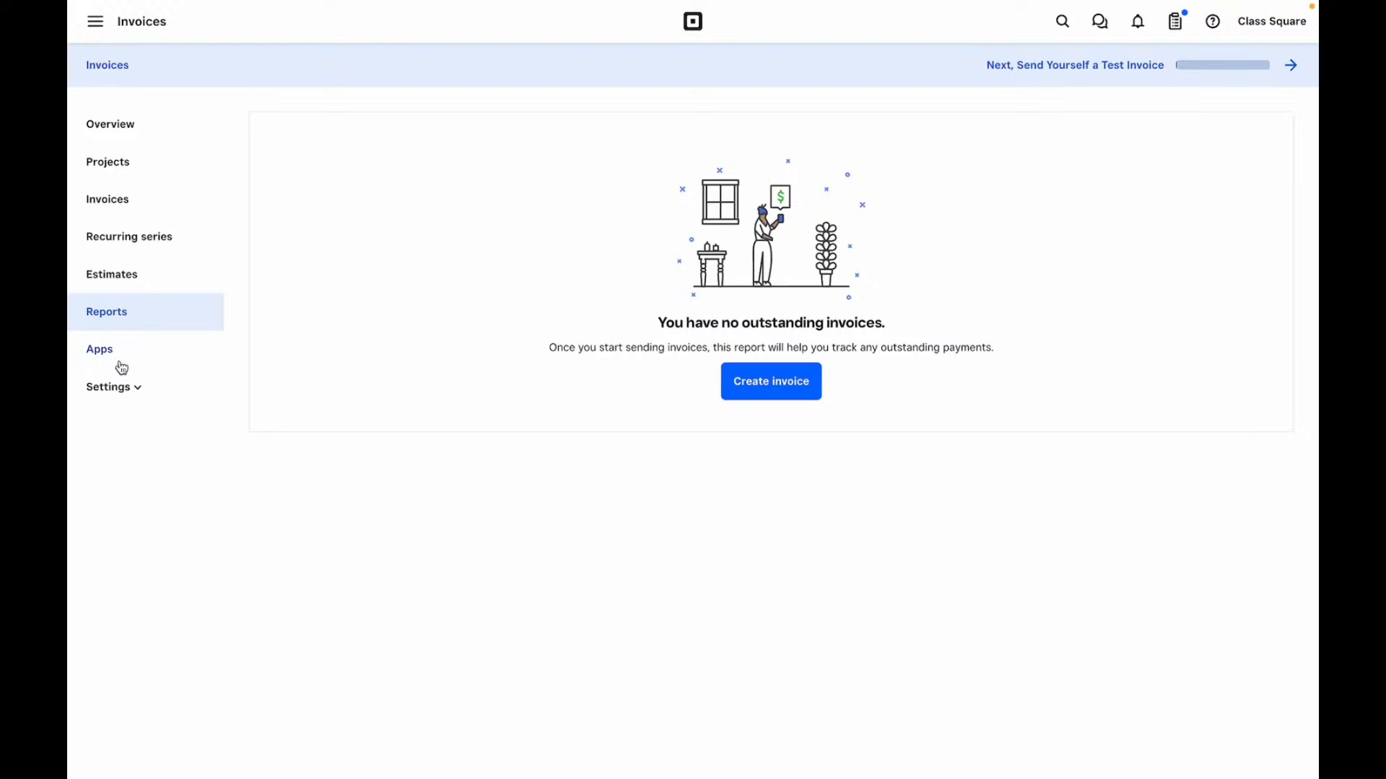
- Open the invoice apps, view FreshBooks' monthly pricing, then close it and open the main navigation
left_click(122, 358)
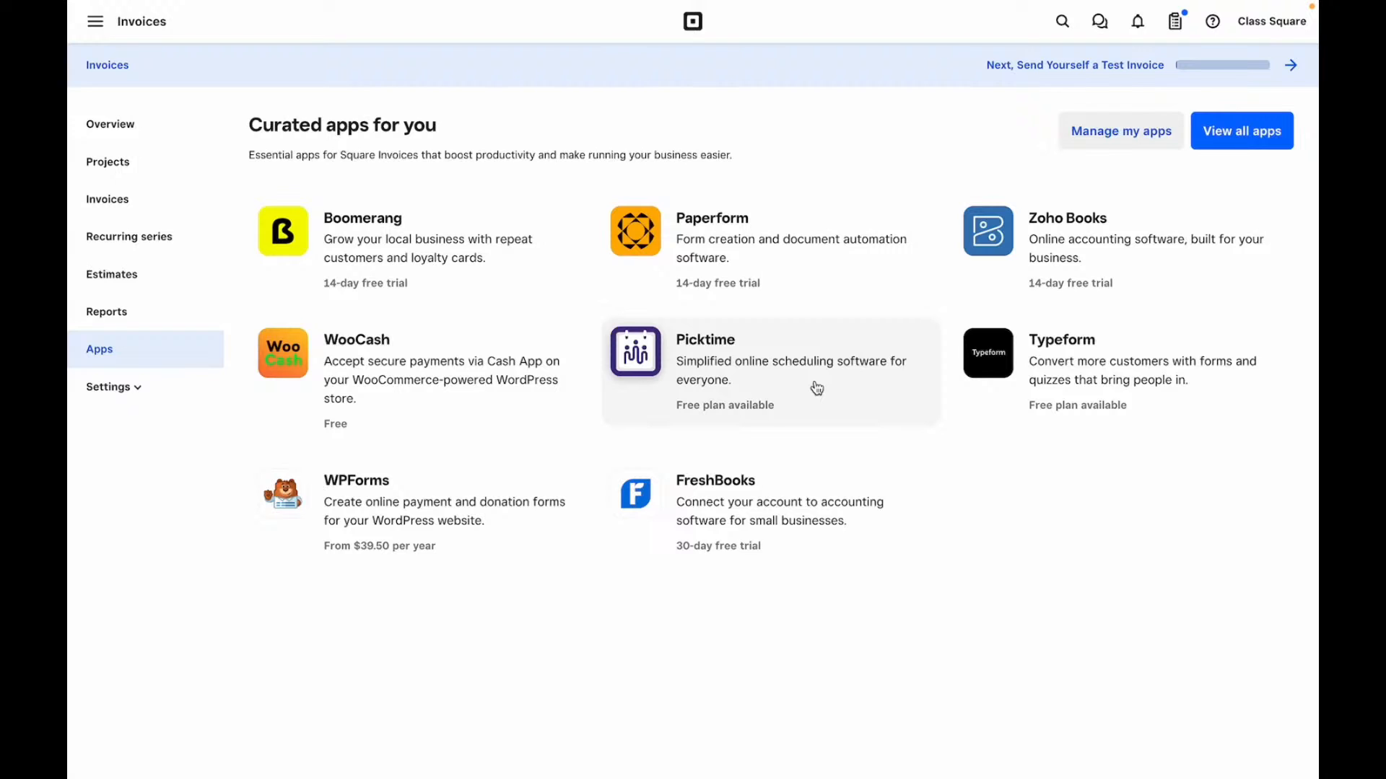
left_click(727, 491)
scroll(726, 488, "down", 15)
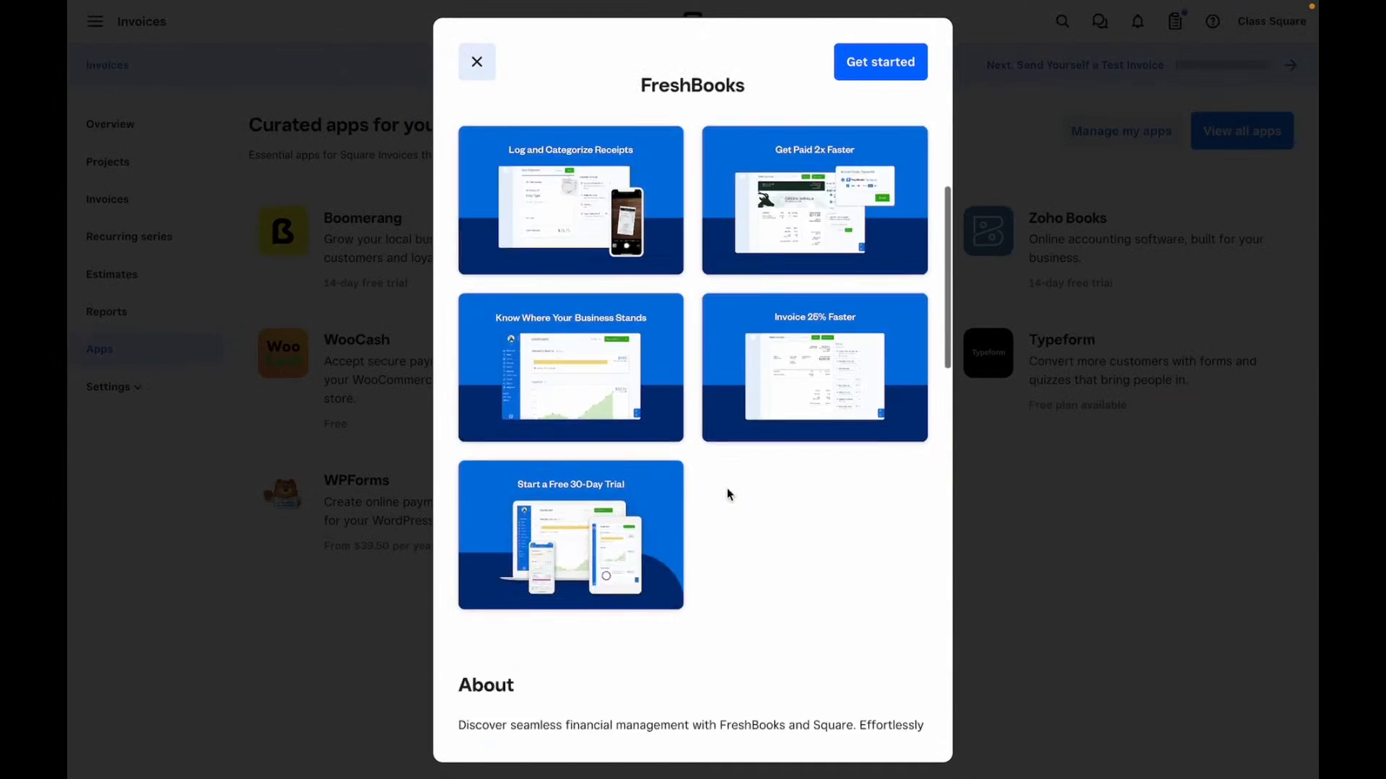
scroll(728, 489, "down", 1)
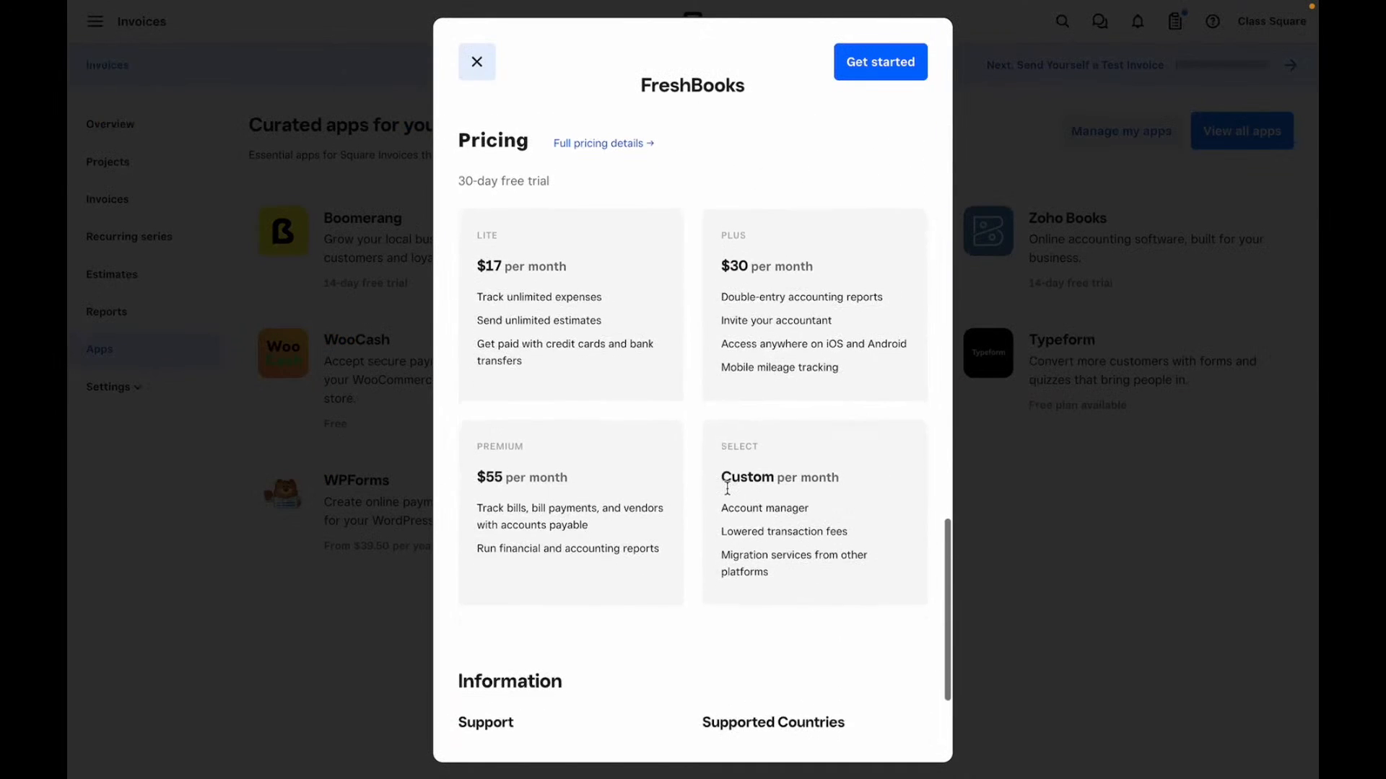
scroll(728, 489, "up", 1)
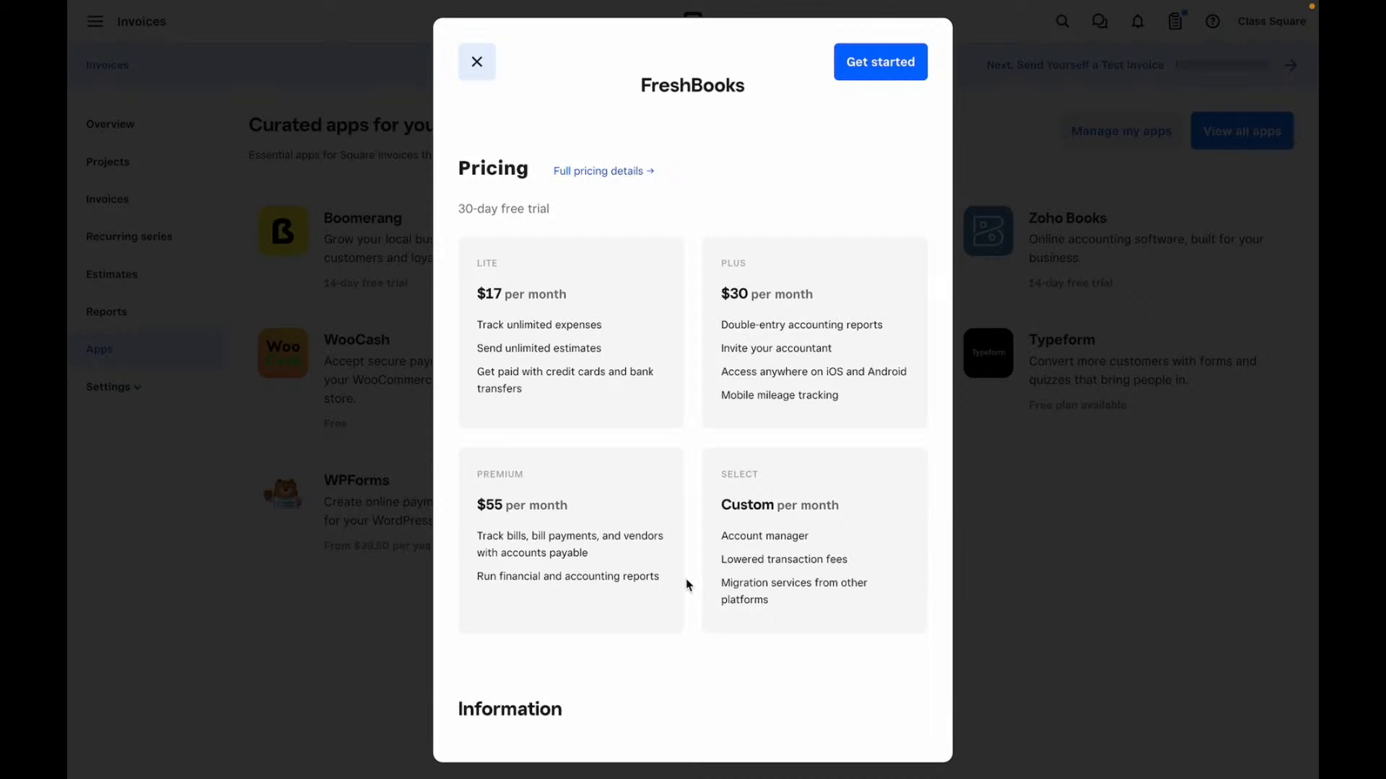
left_click(482, 57)
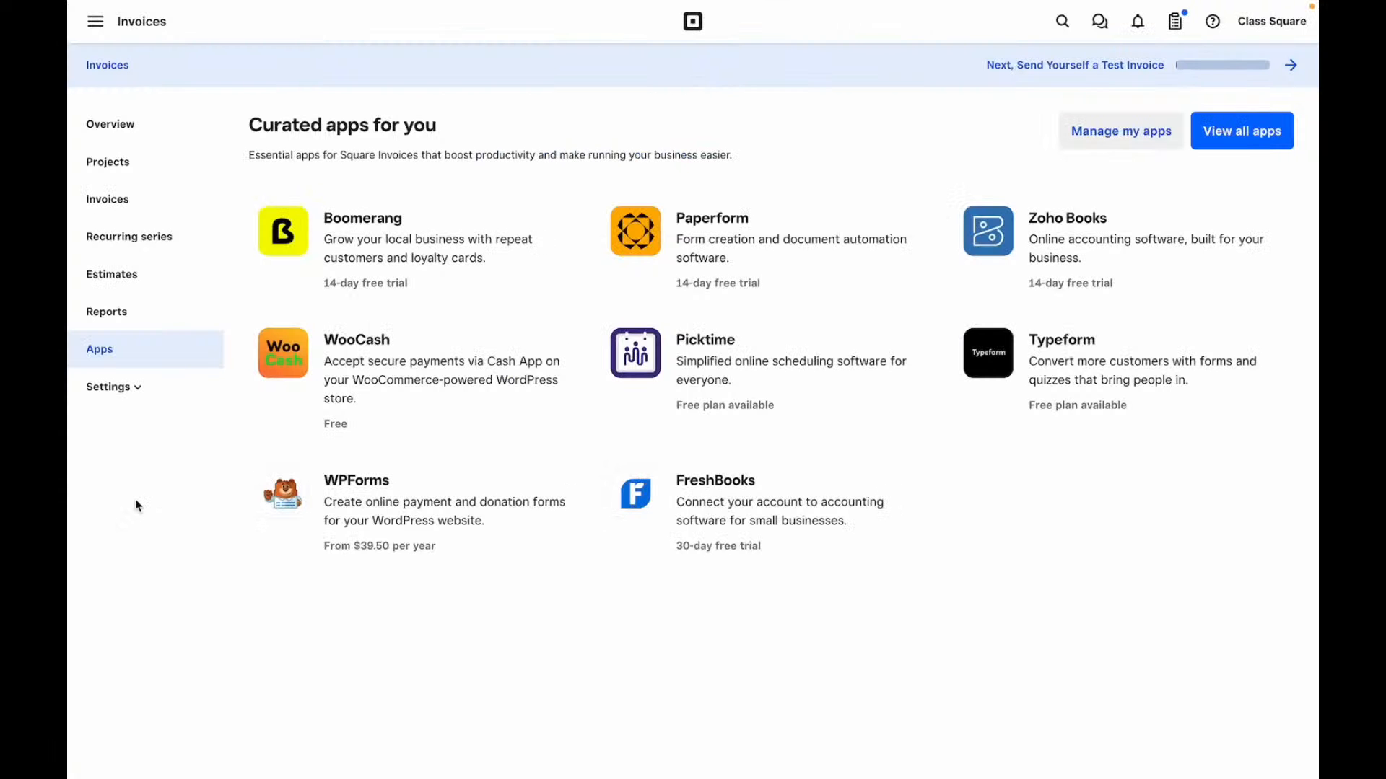
left_click(95, 21)
- From the Home dashboard, open Account settings through the account menu
left_click(119, 106)
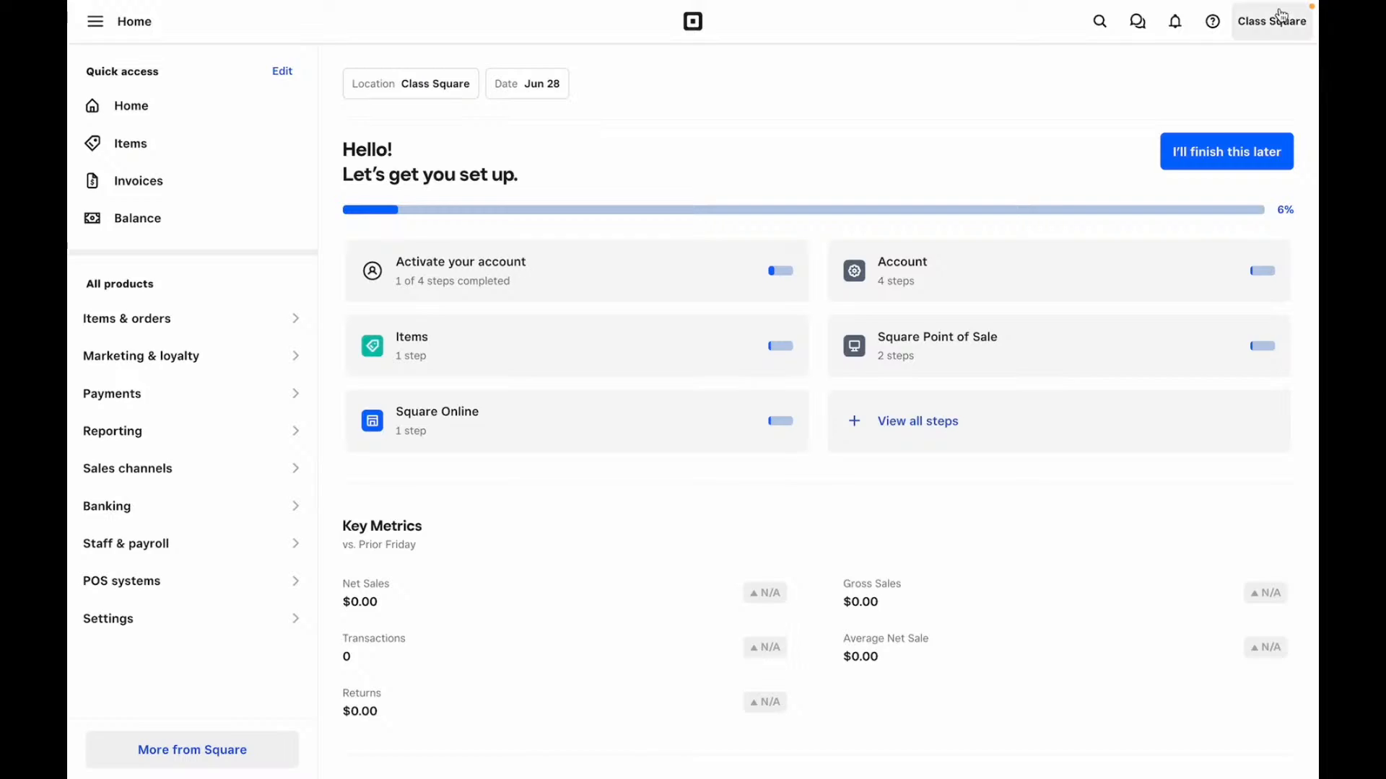
left_click(1283, 11)
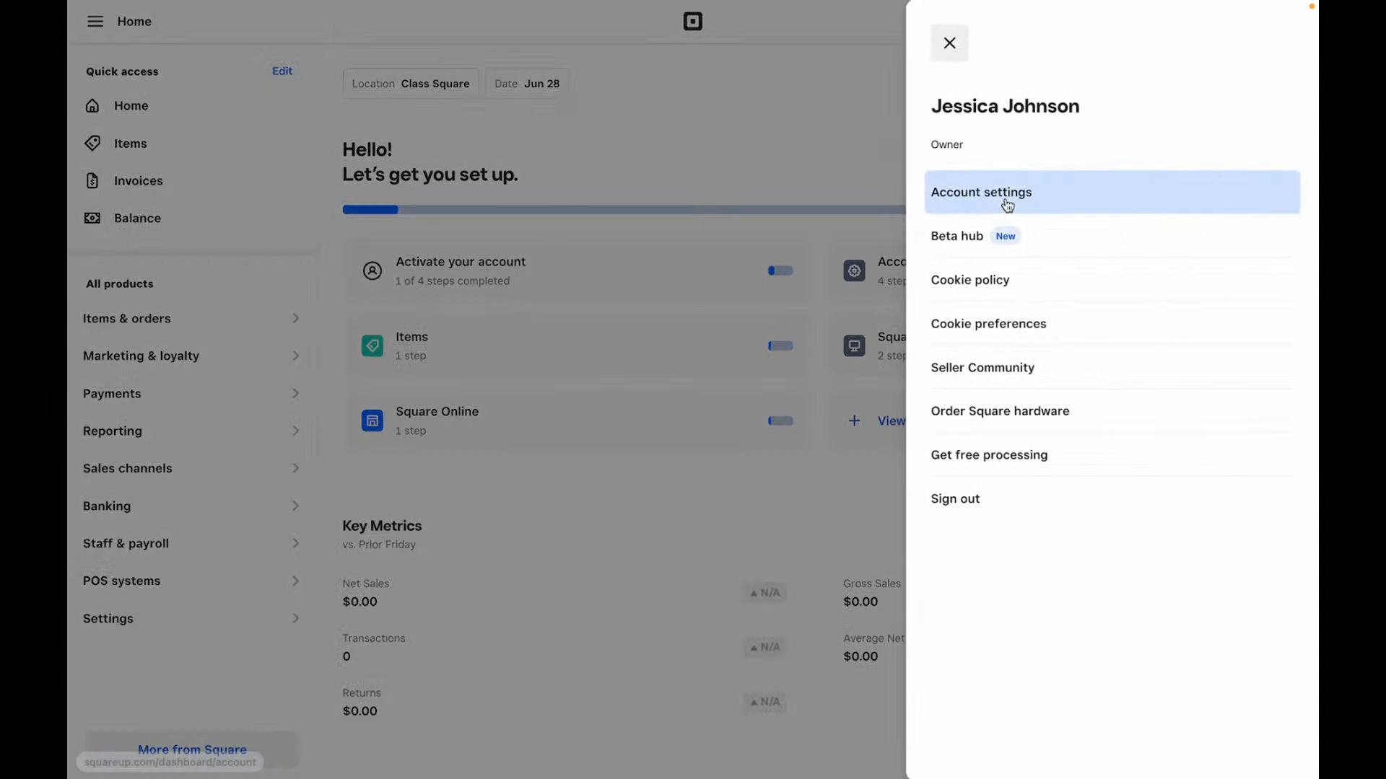
left_click(1006, 207)
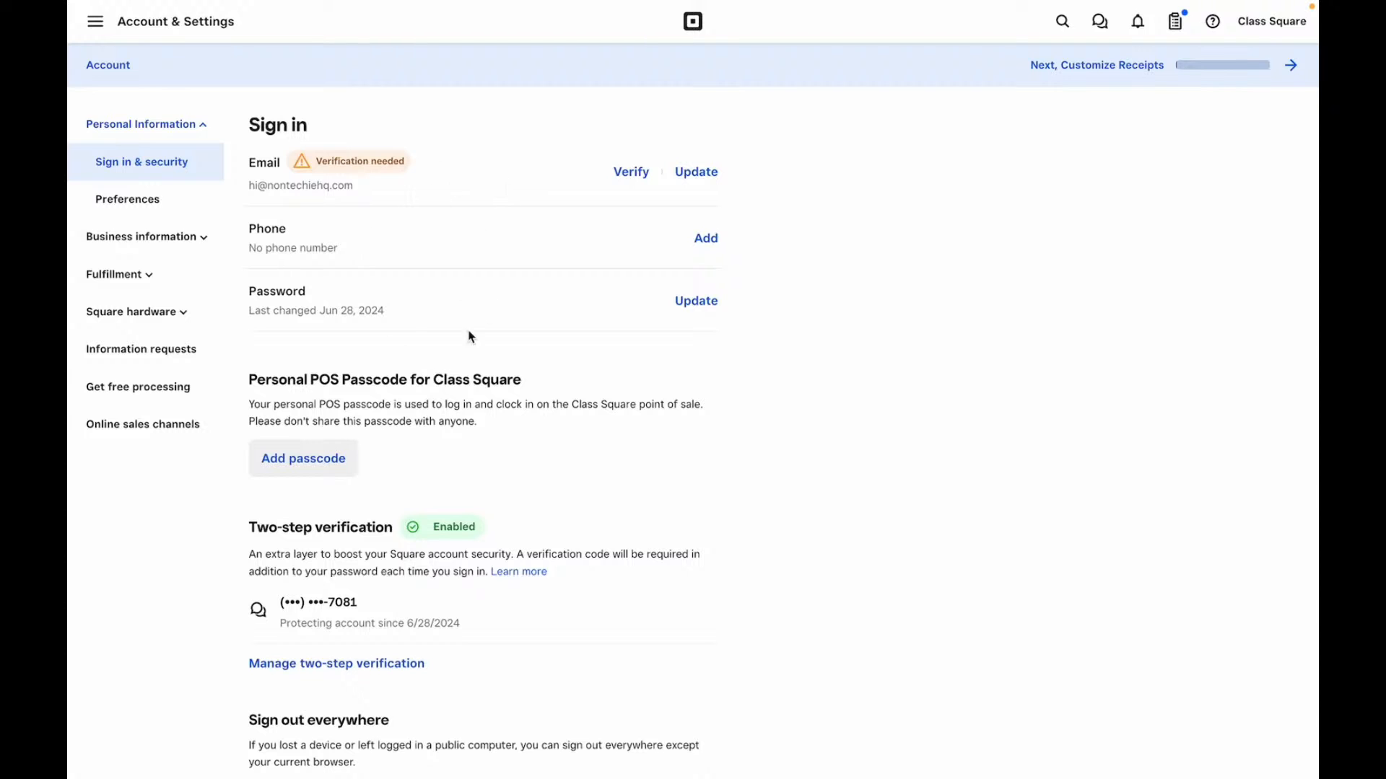
- Review the Sign in & security page, then go to Preferences
scroll(446, 349, "down", 3)
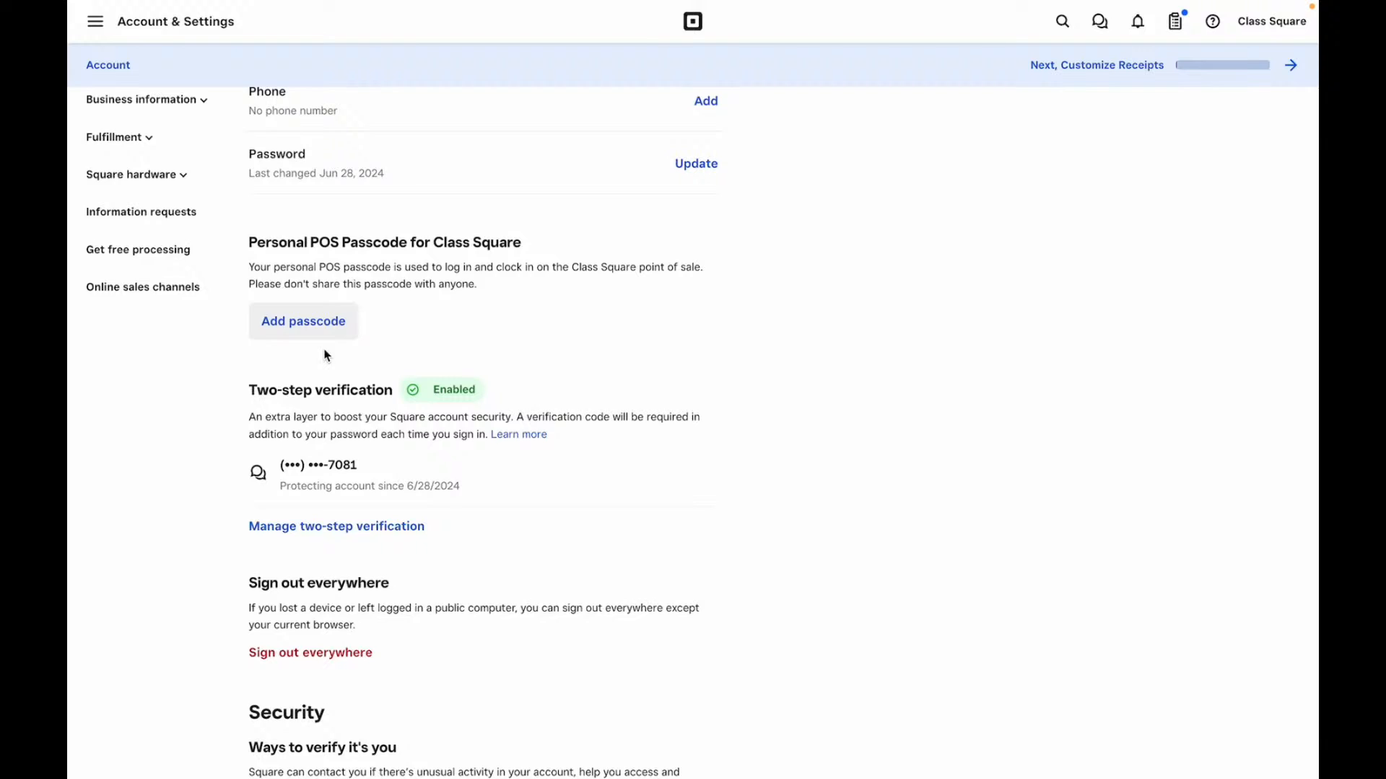
scroll(326, 355, "up", 2)
scroll(324, 353, "down", 4)
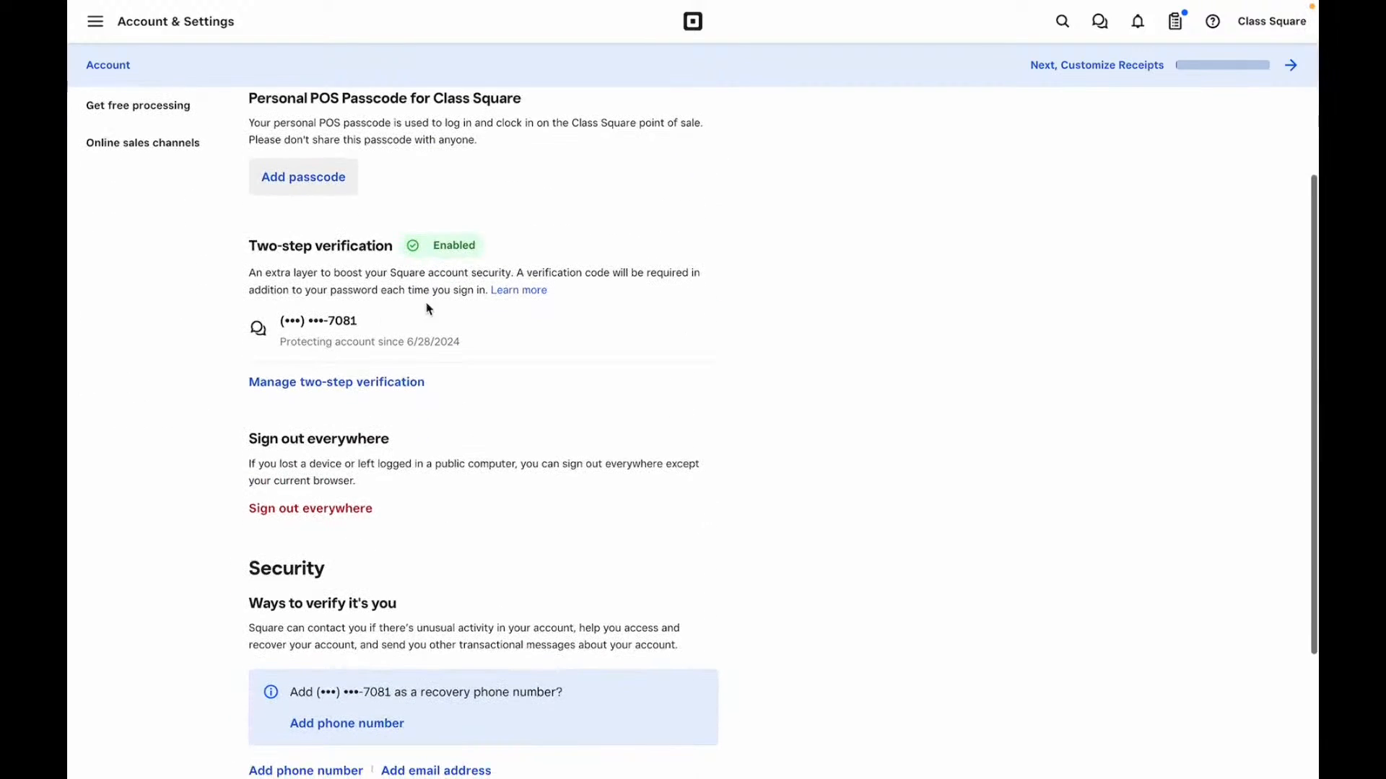
scroll(303, 361, "down", 3)
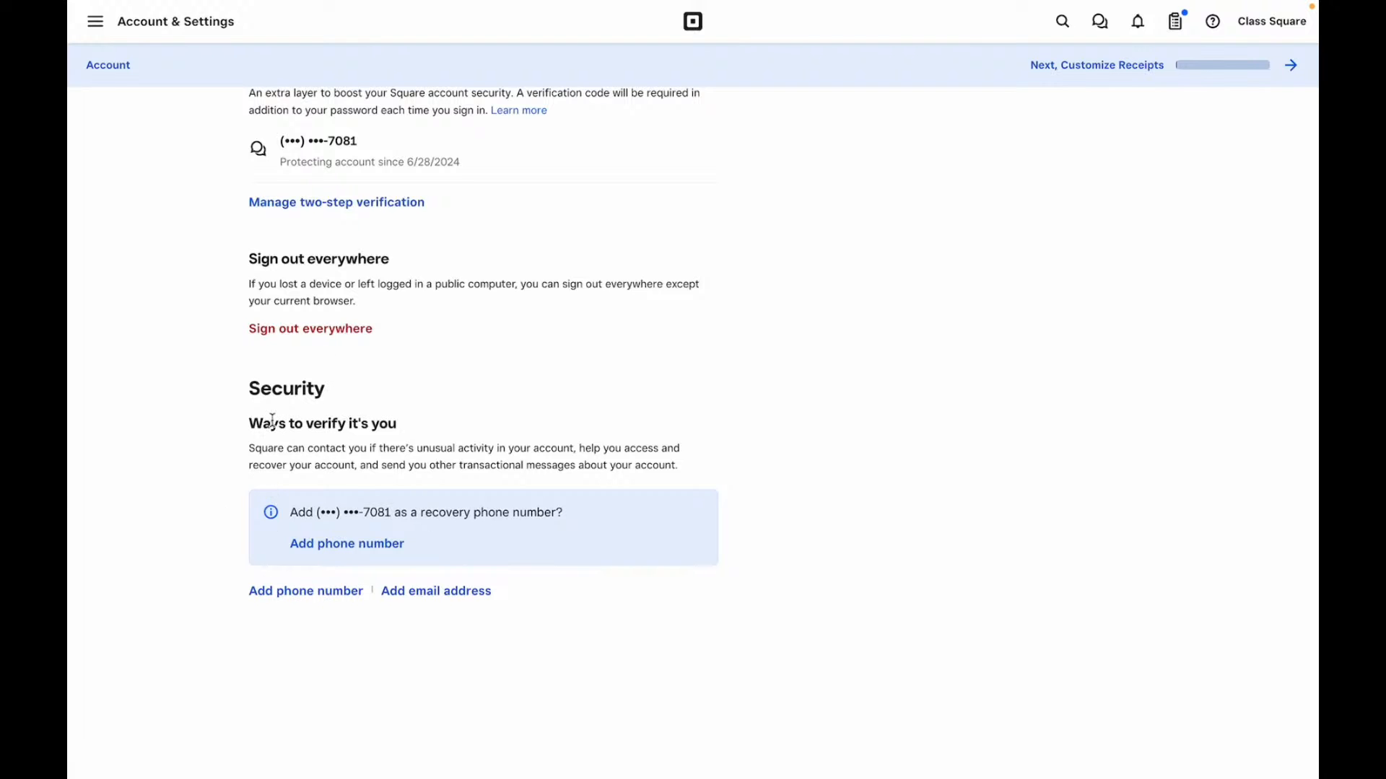
scroll(328, 362, "up", 8)
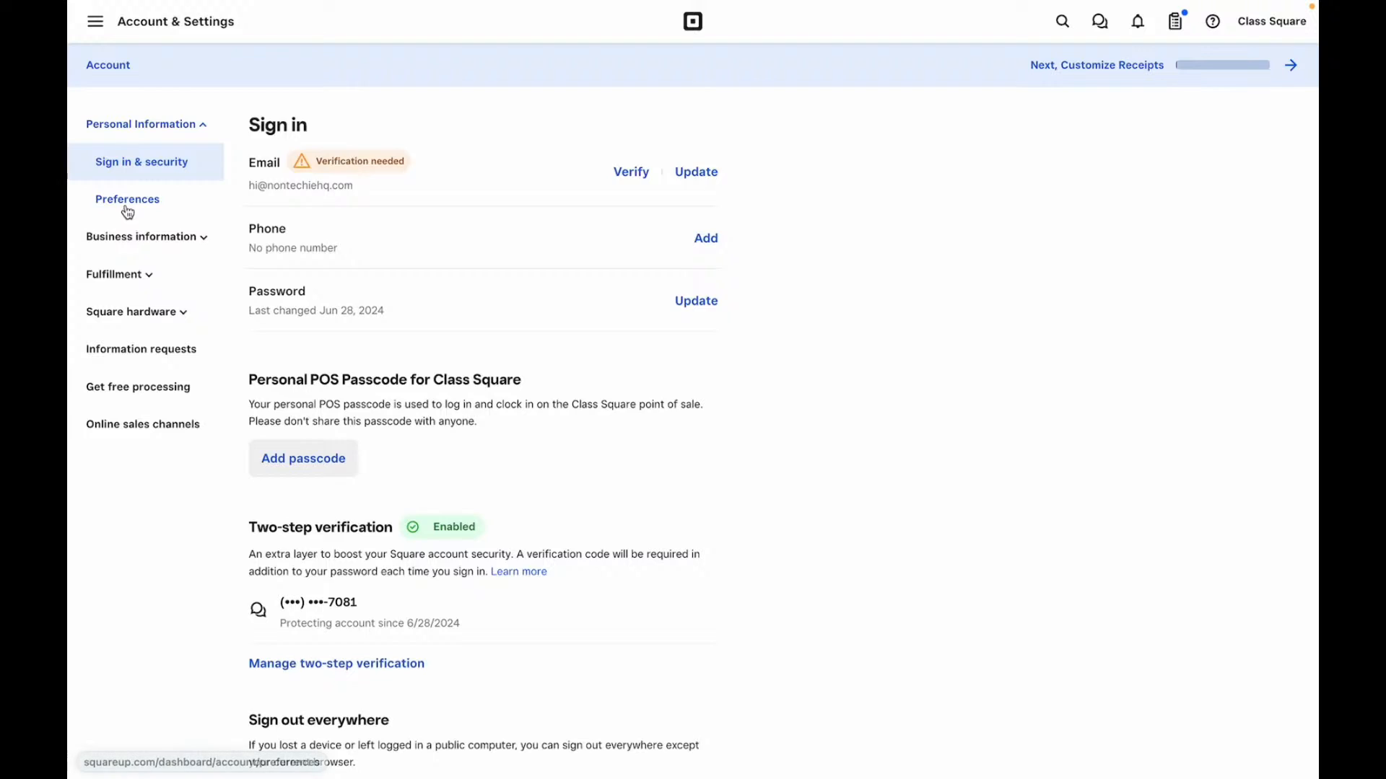
left_click(125, 207)
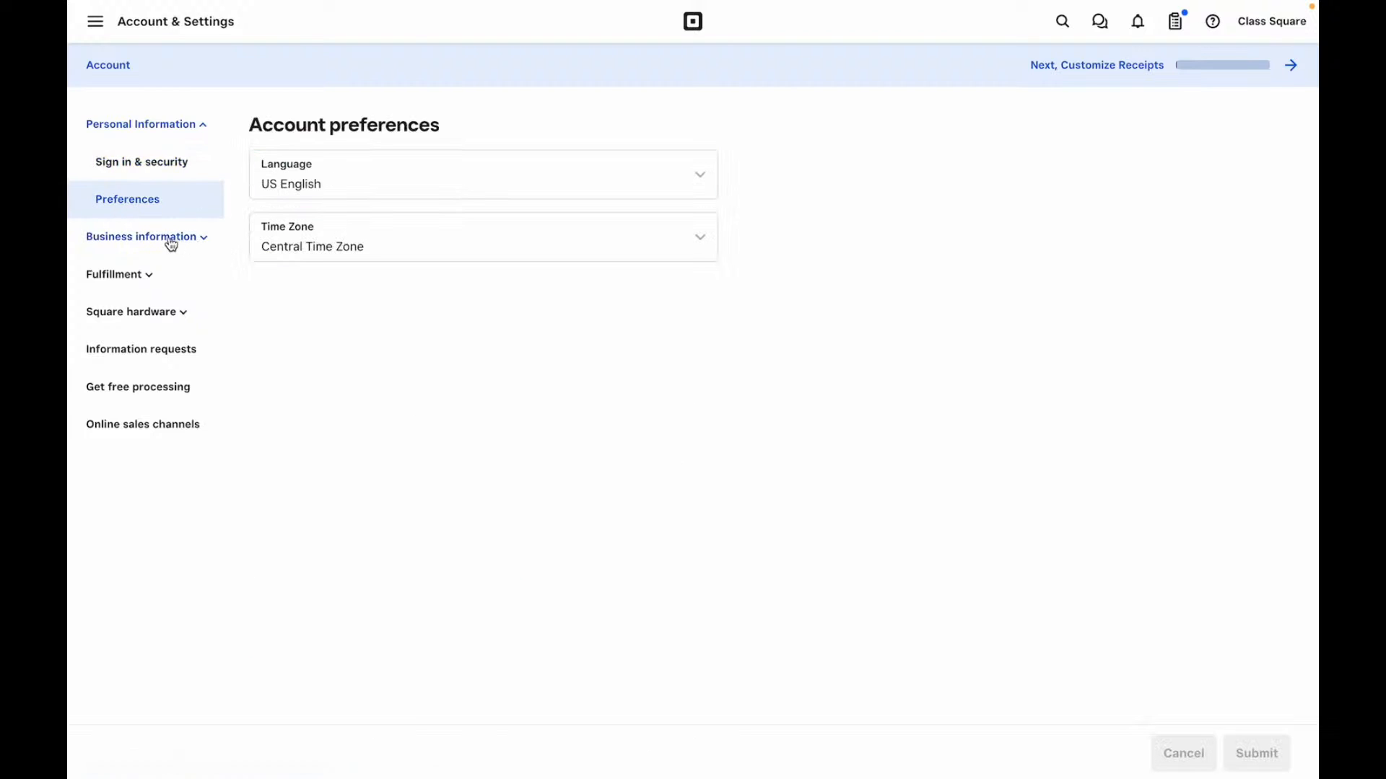
- Look through About my business and Business security, then open Email notifications
left_click(148, 245)
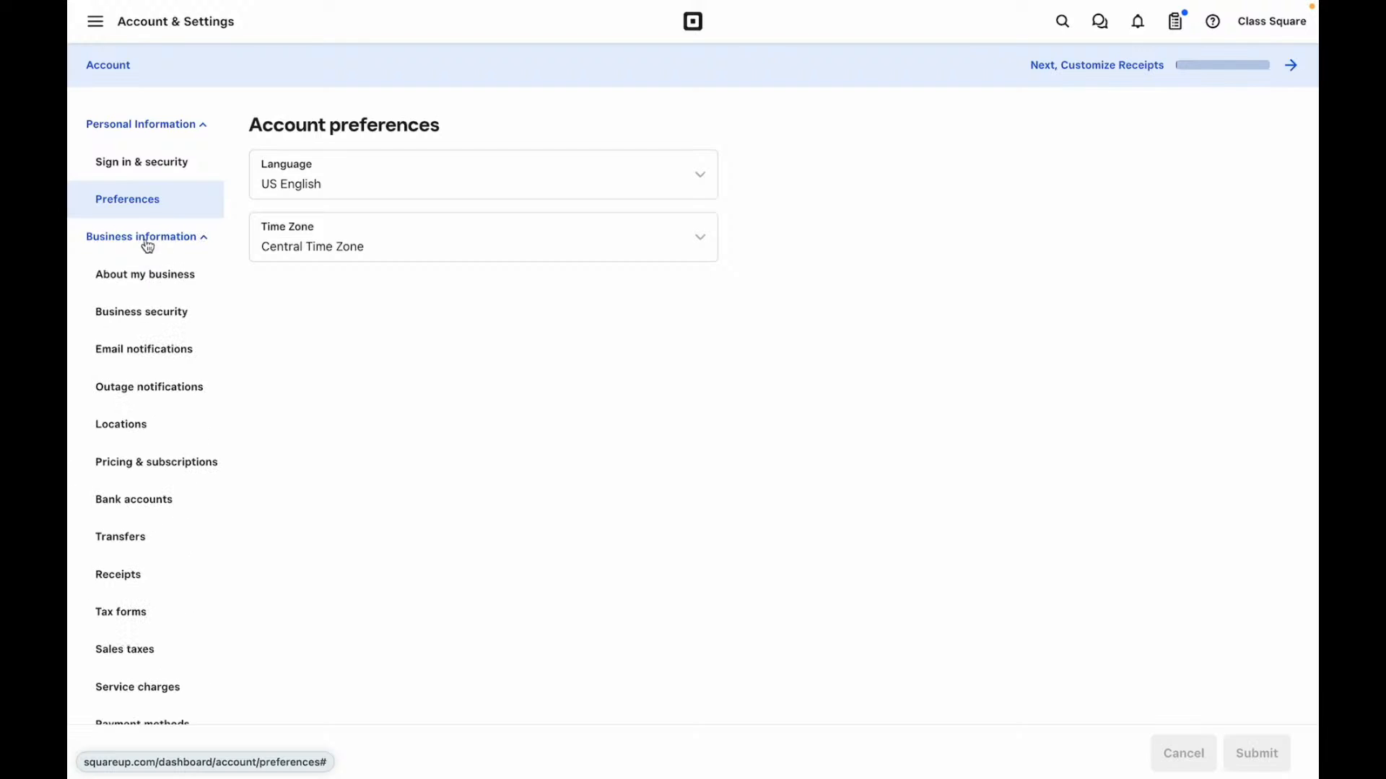
left_click(149, 283)
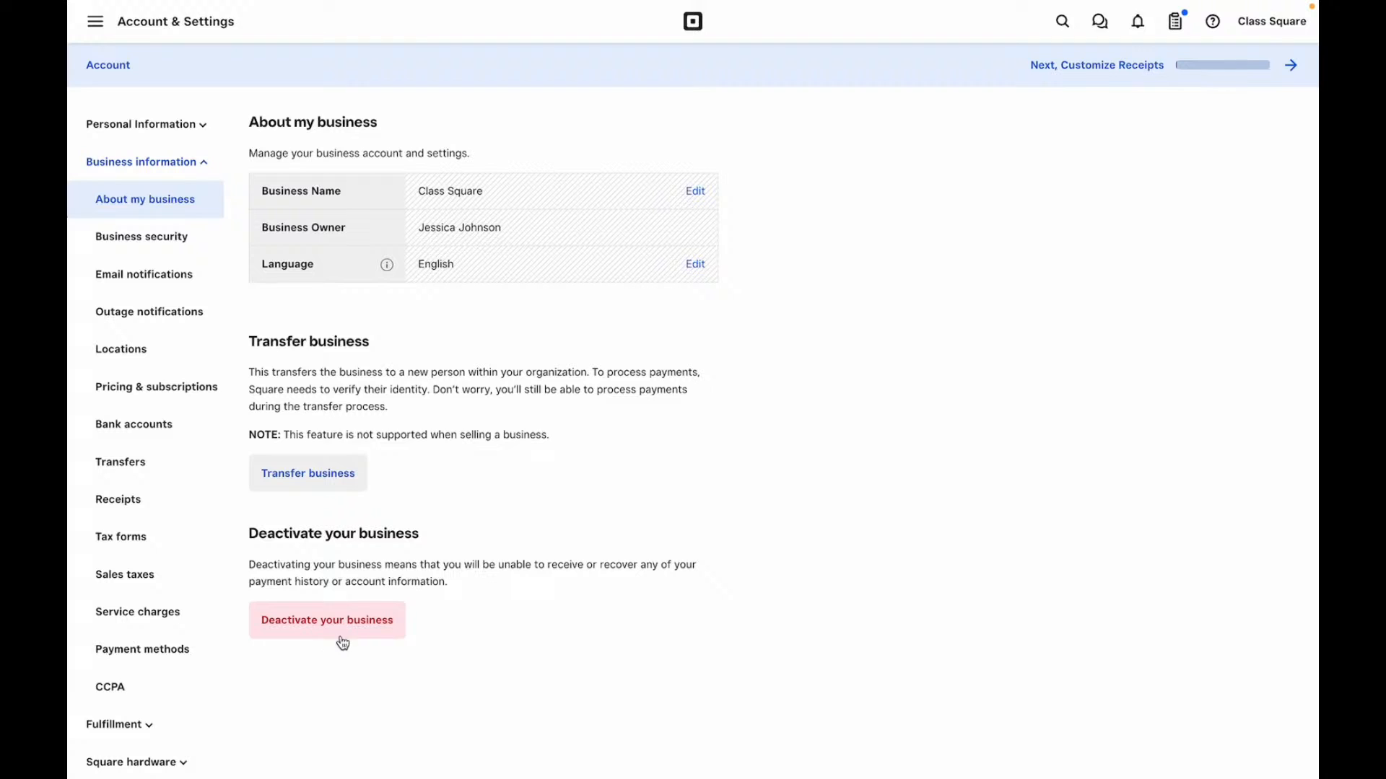
left_click(148, 247)
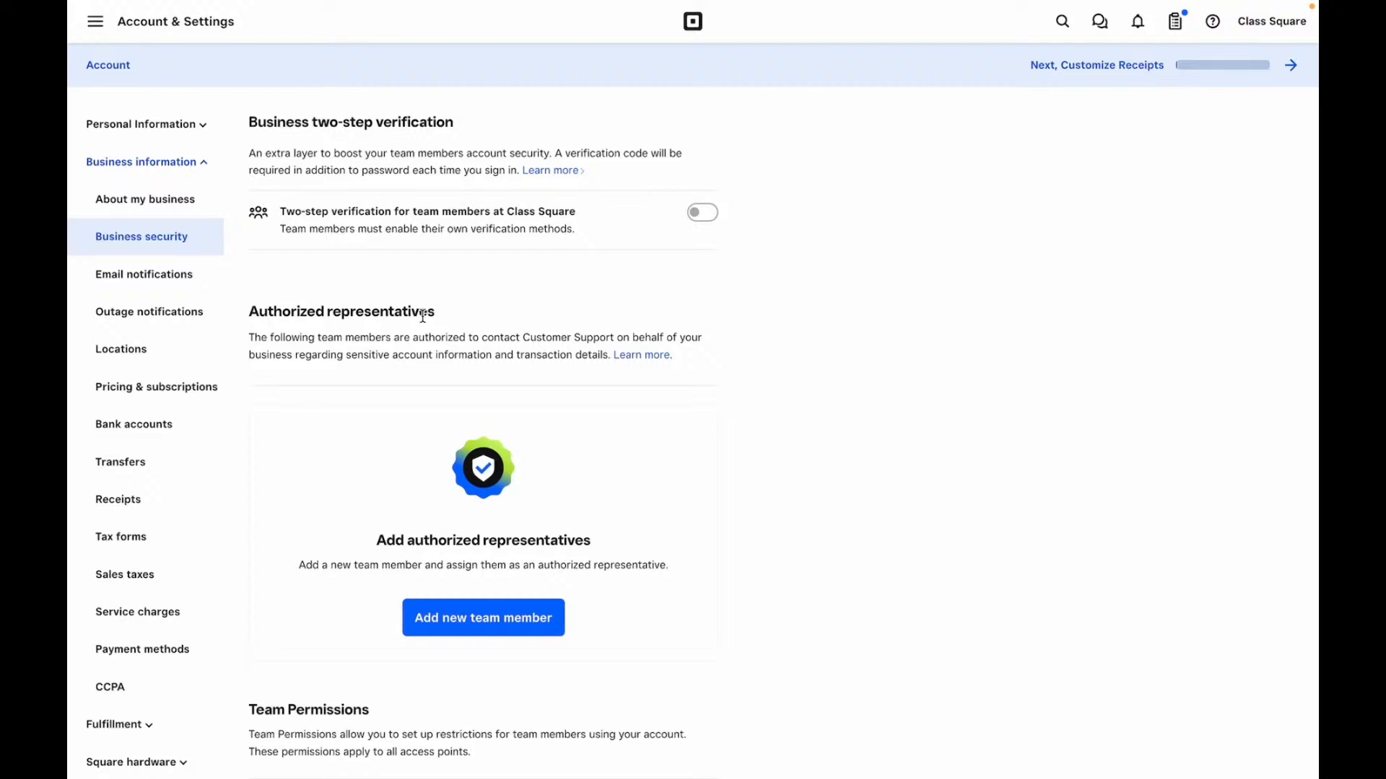
scroll(423, 316, "down", 2)
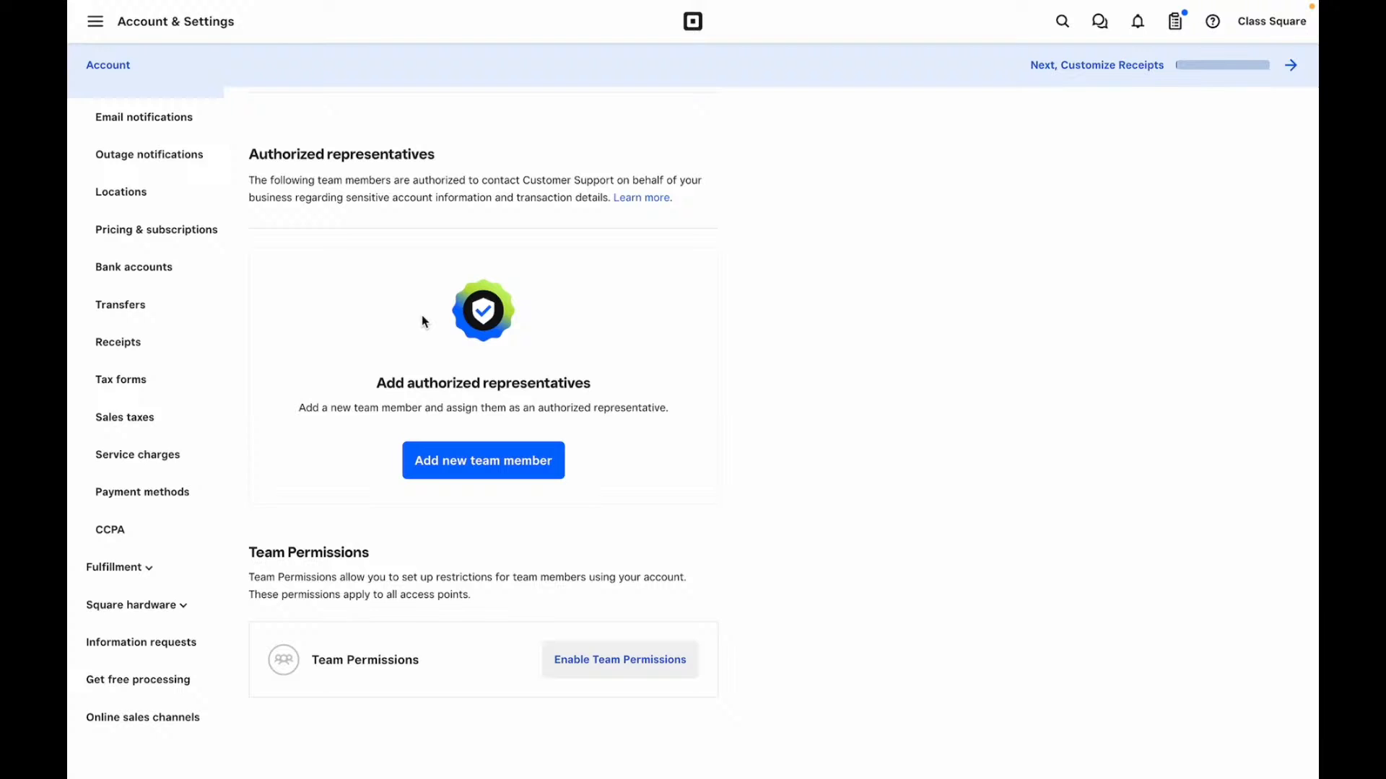
scroll(421, 315, "down", 2)
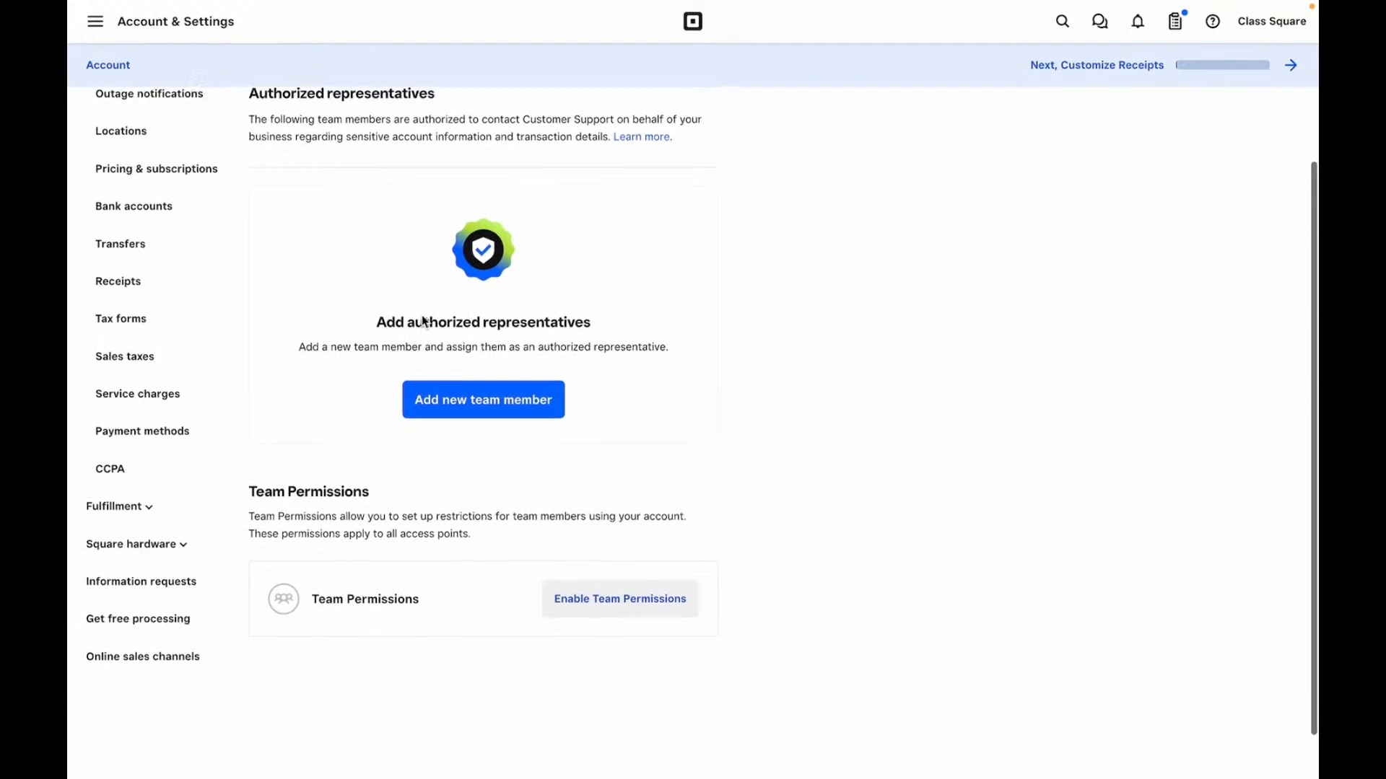
scroll(464, 578, "up", 4)
left_click(175, 279)
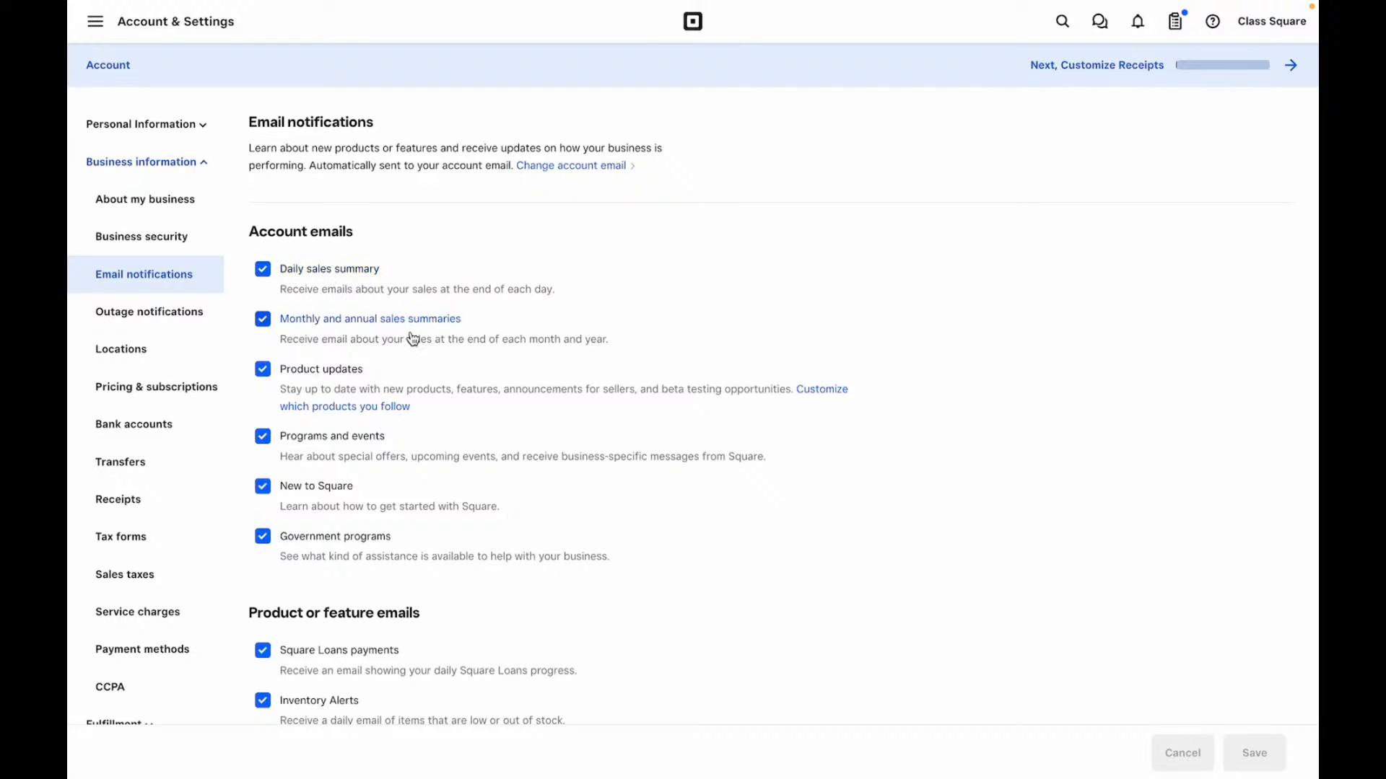
- Review the Email and Outage notification options, then open the Locations list with its single Mobile location
scroll(413, 339, "down", 2)
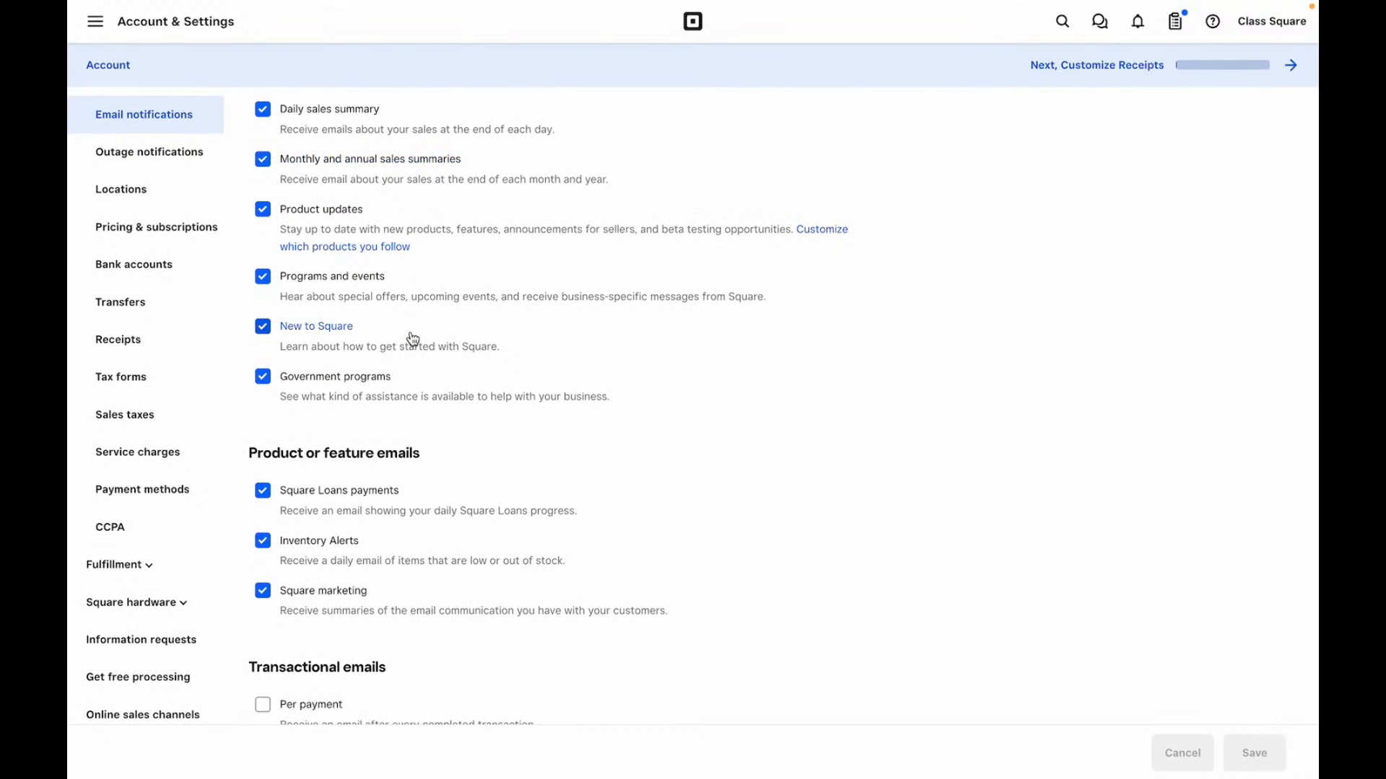
scroll(413, 339, "down", 3)
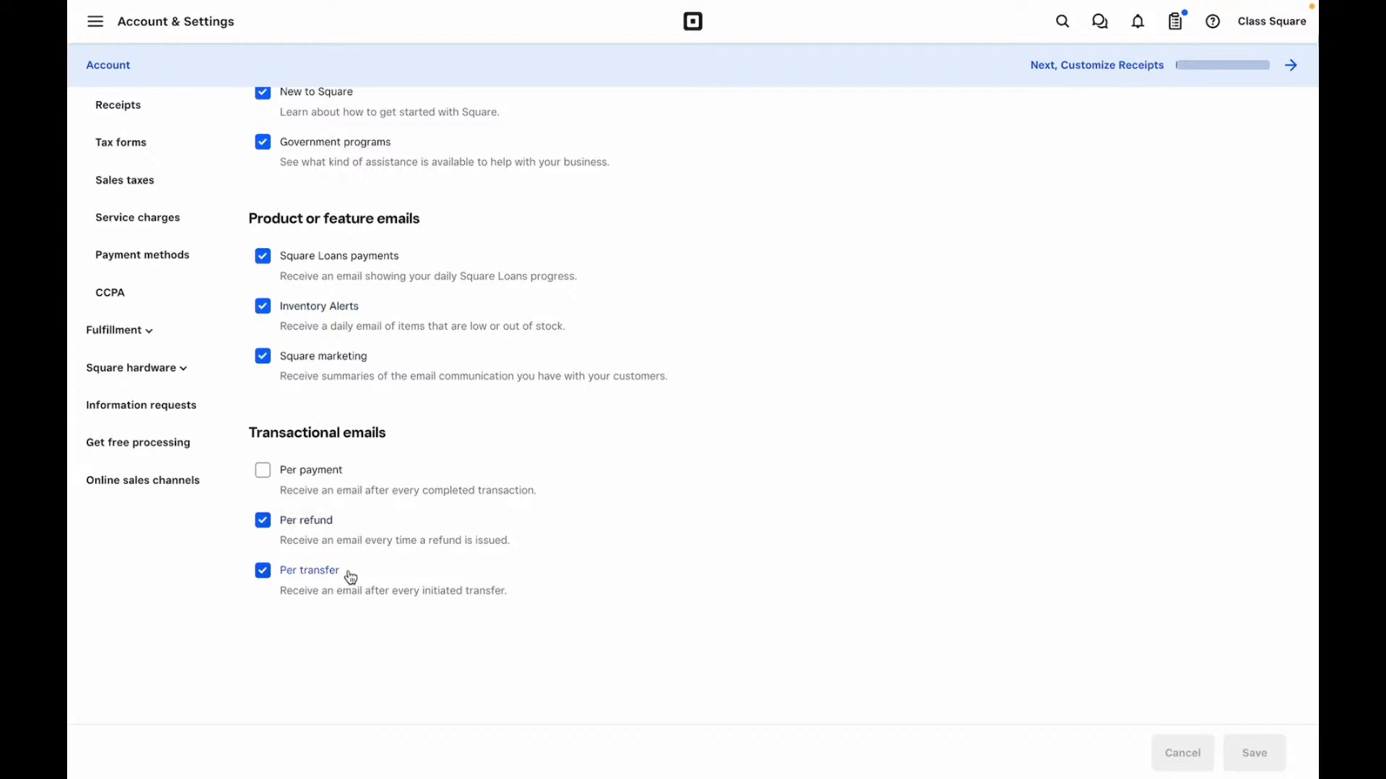
scroll(417, 377, "up", 1)
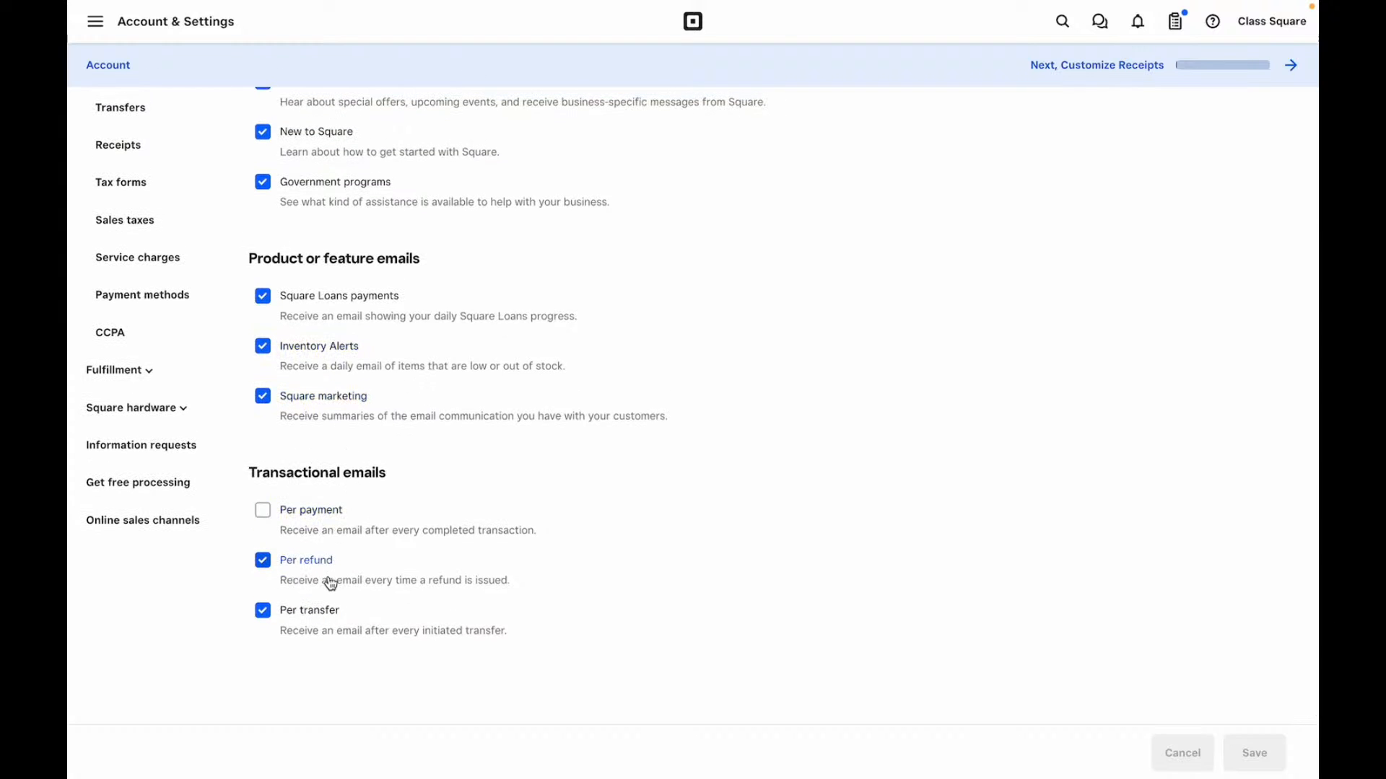
scroll(442, 454, "up", 5)
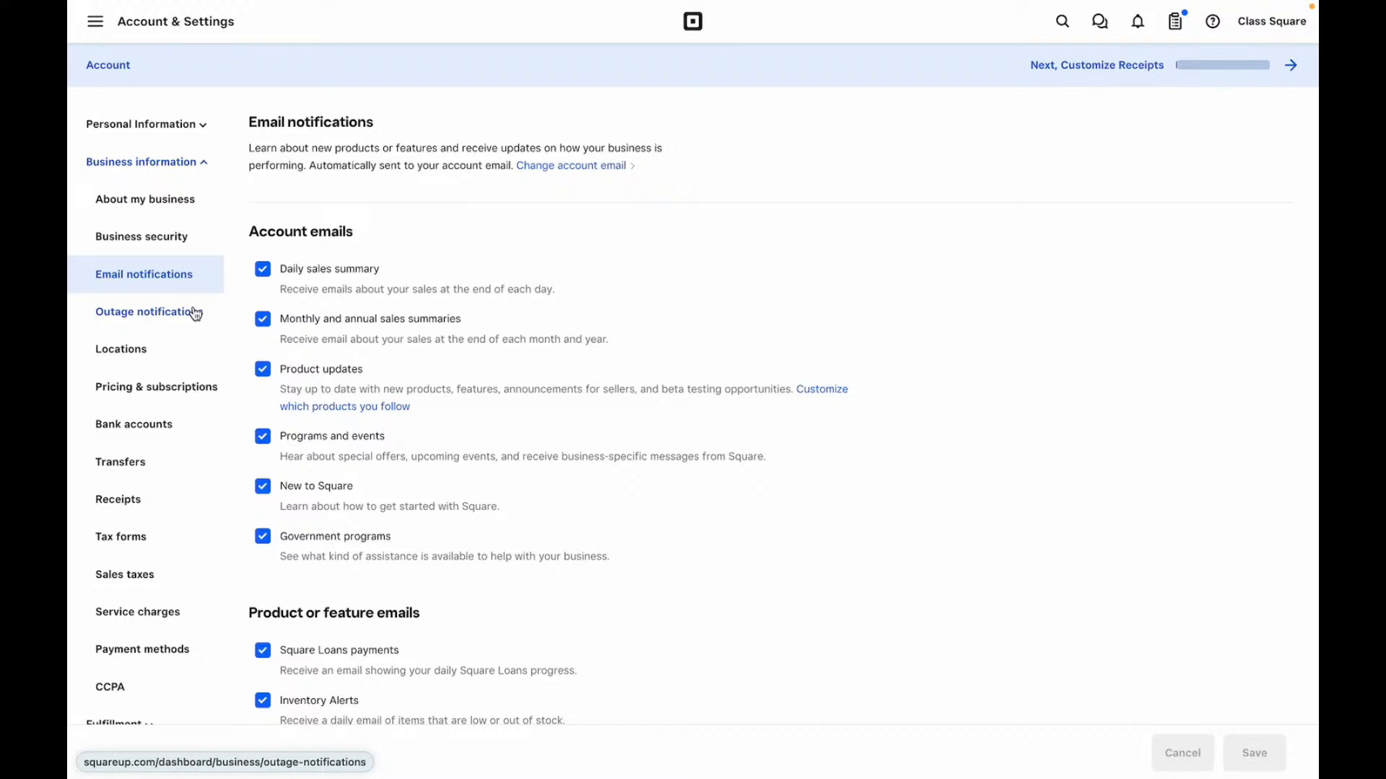
left_click(156, 313)
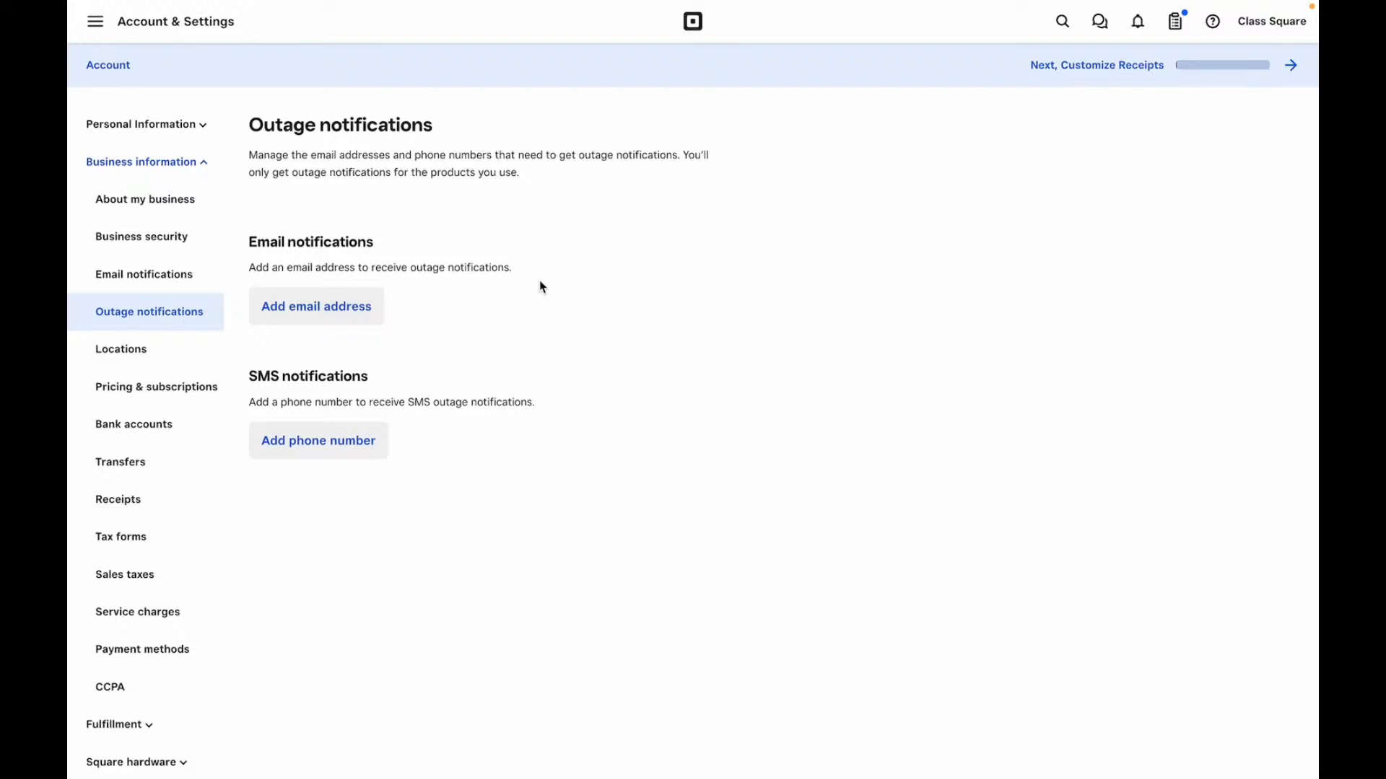
left_click(118, 354)
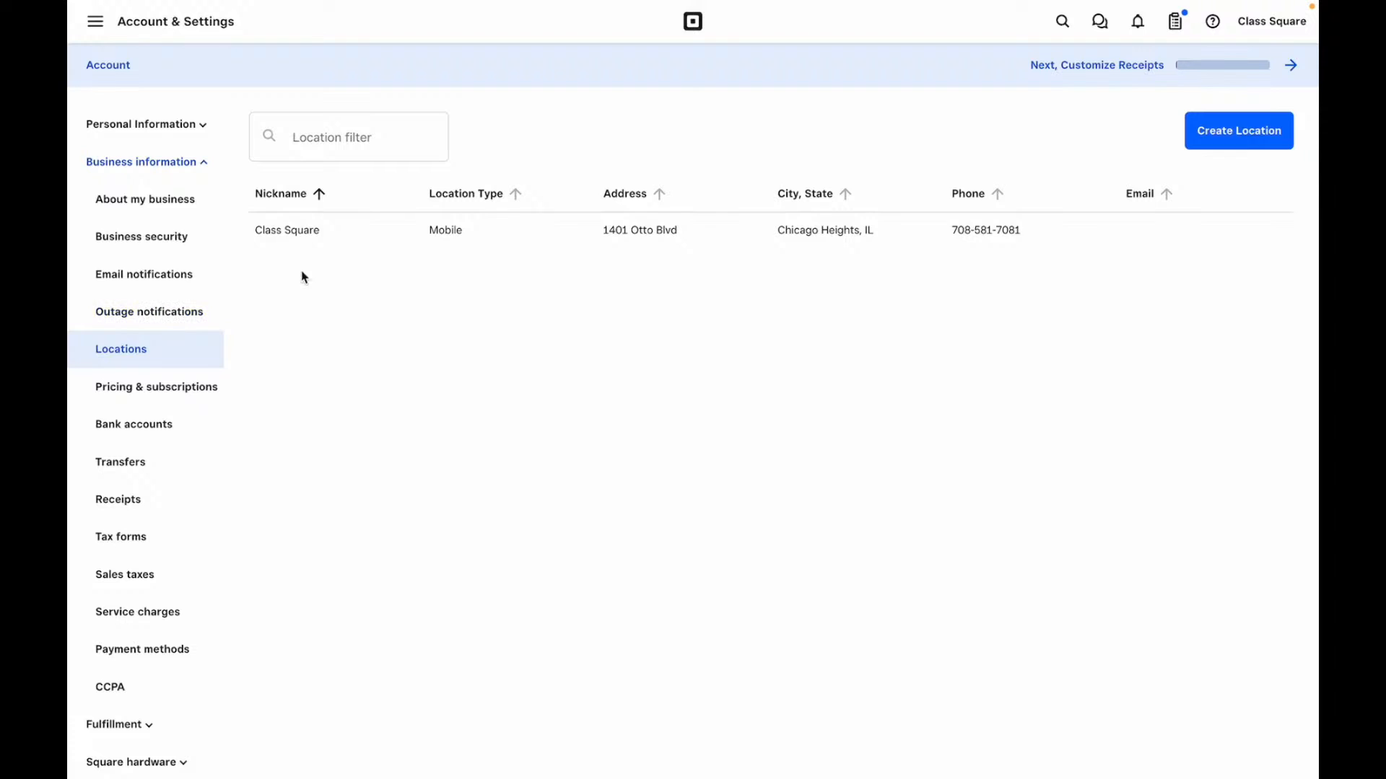
- Preview the Create Location name and nickname fields, then open Pricing & subscriptions
left_click(1275, 127)
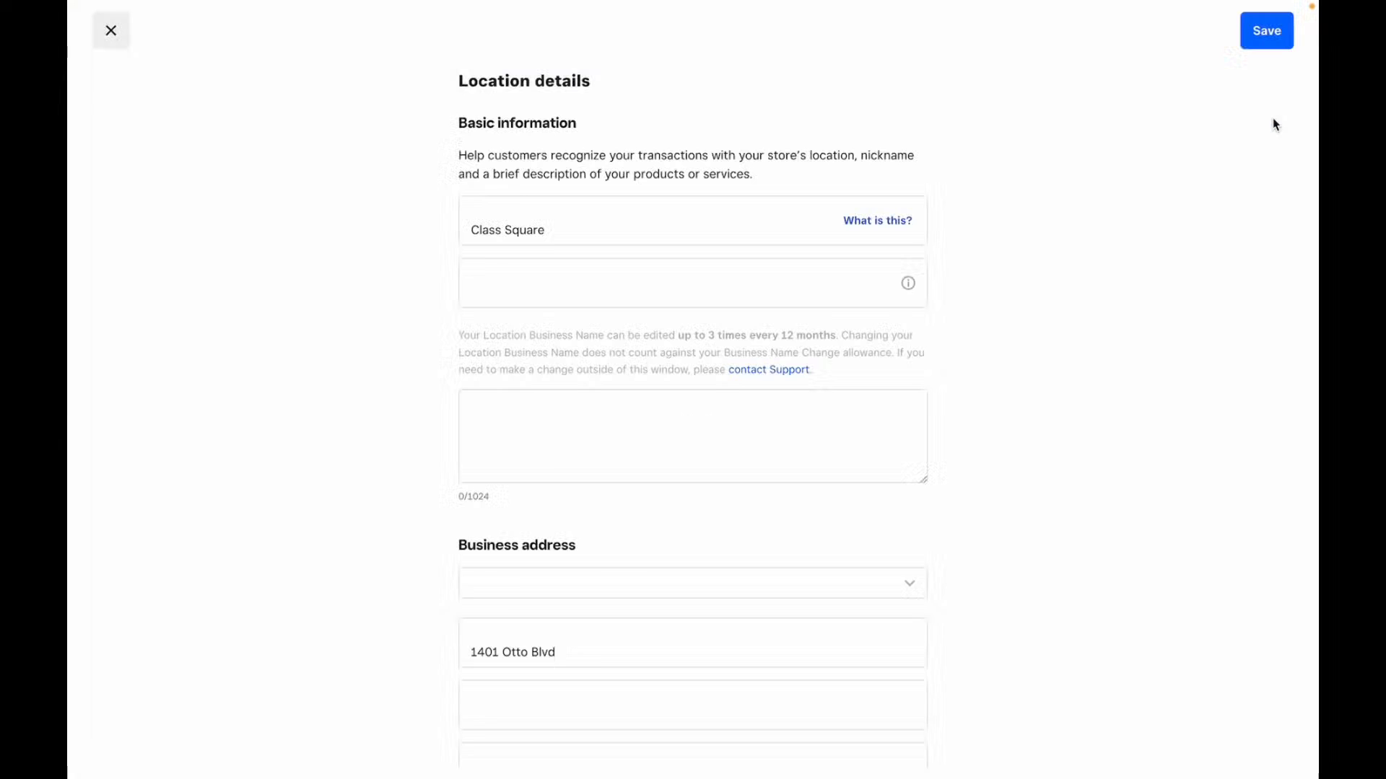
left_click(580, 298)
left_click(613, 240)
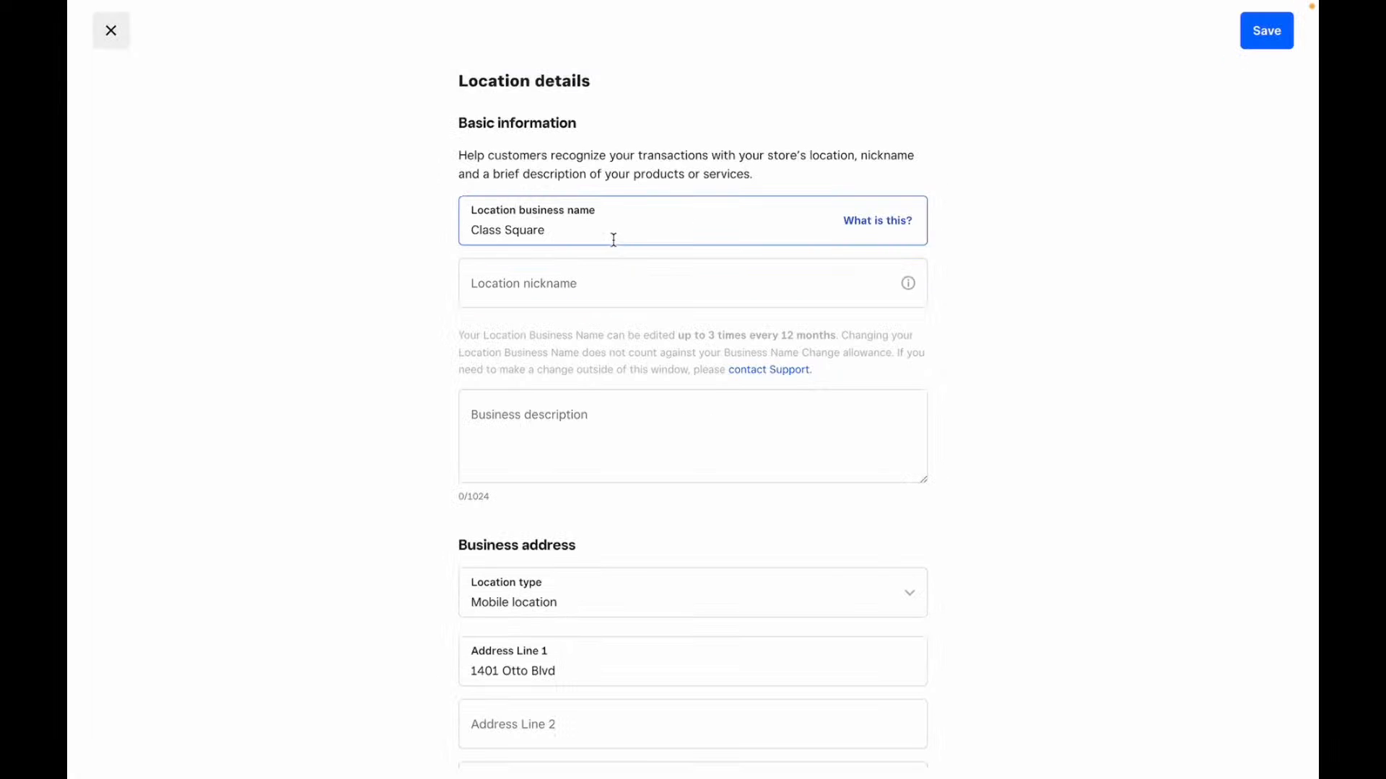
left_click(616, 292)
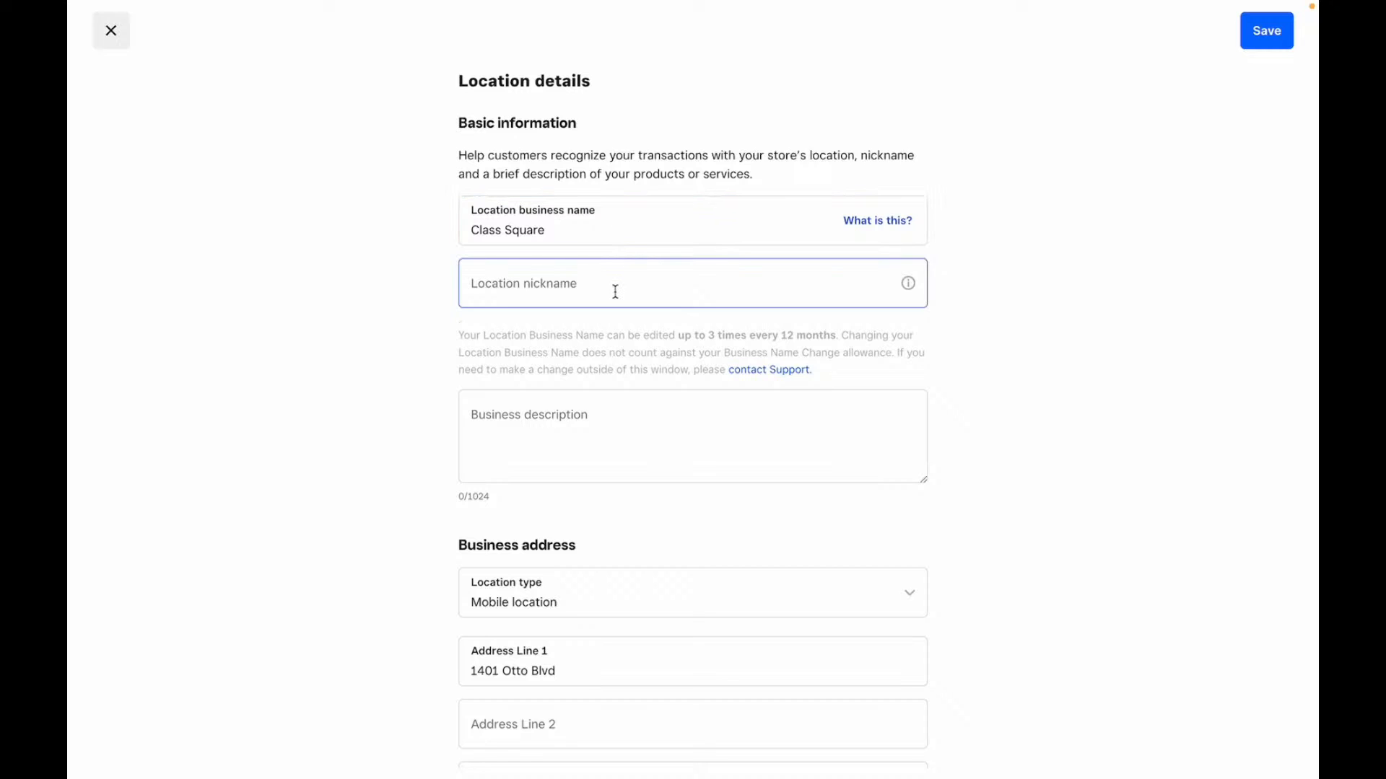
scroll(603, 409, "down", 5)
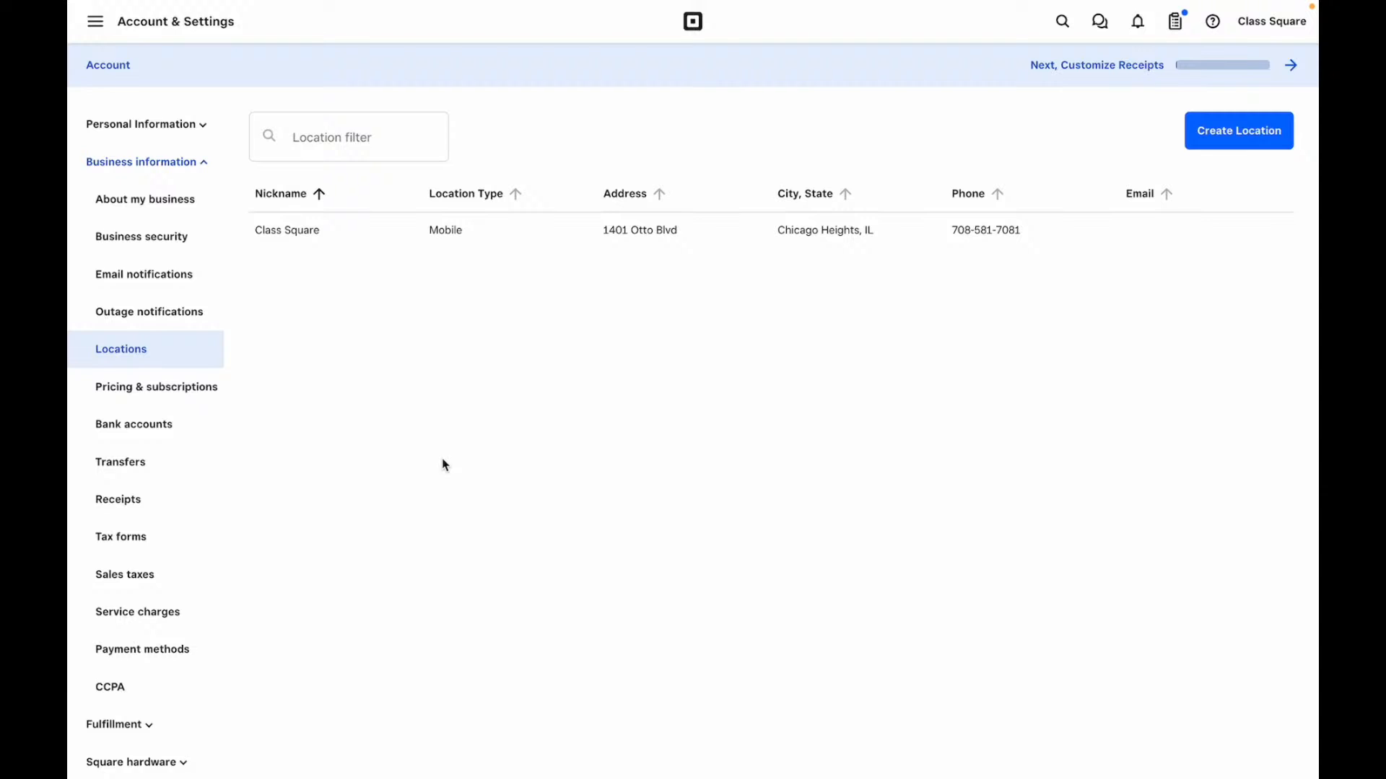
left_click(135, 394)
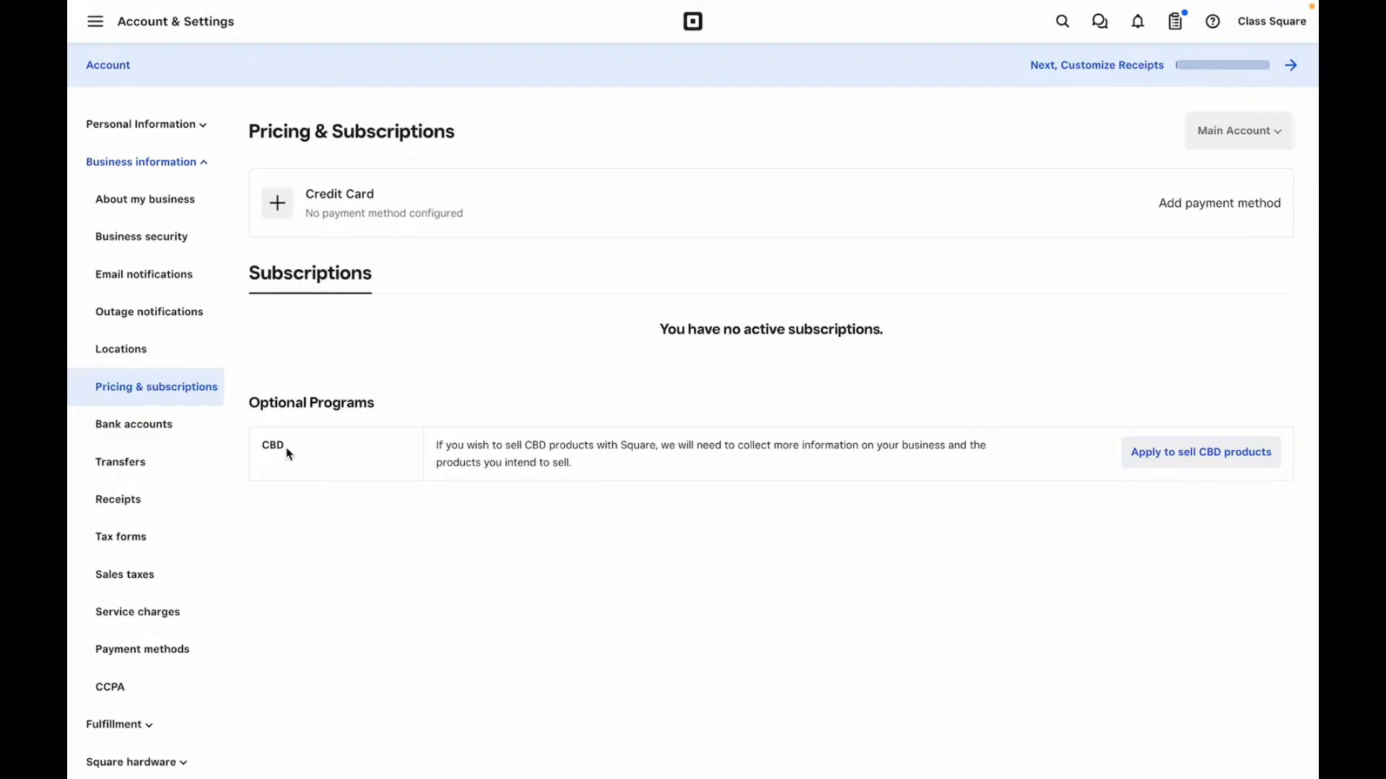
- Check the Class Square bank account entry, then open Transfers showing $0.00
left_click(109, 437)
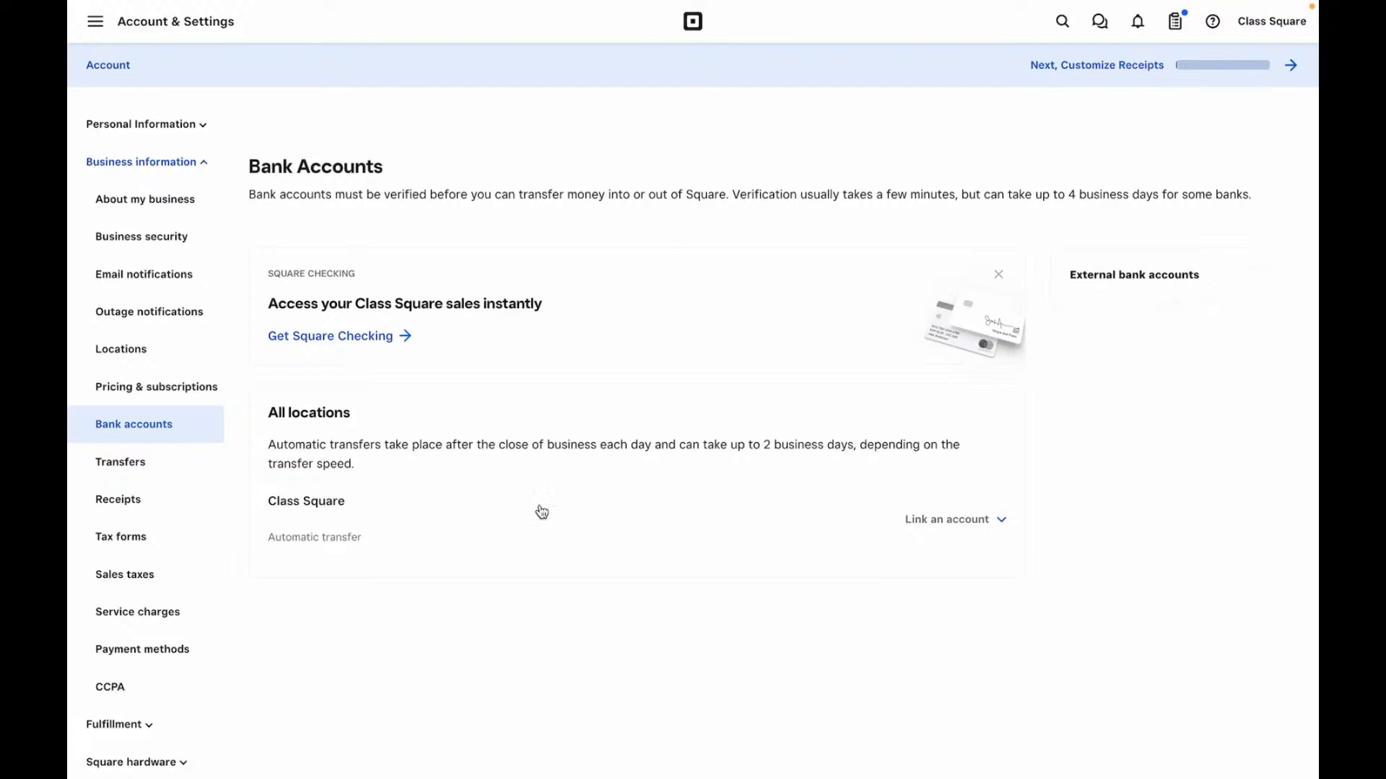
left_click(406, 541)
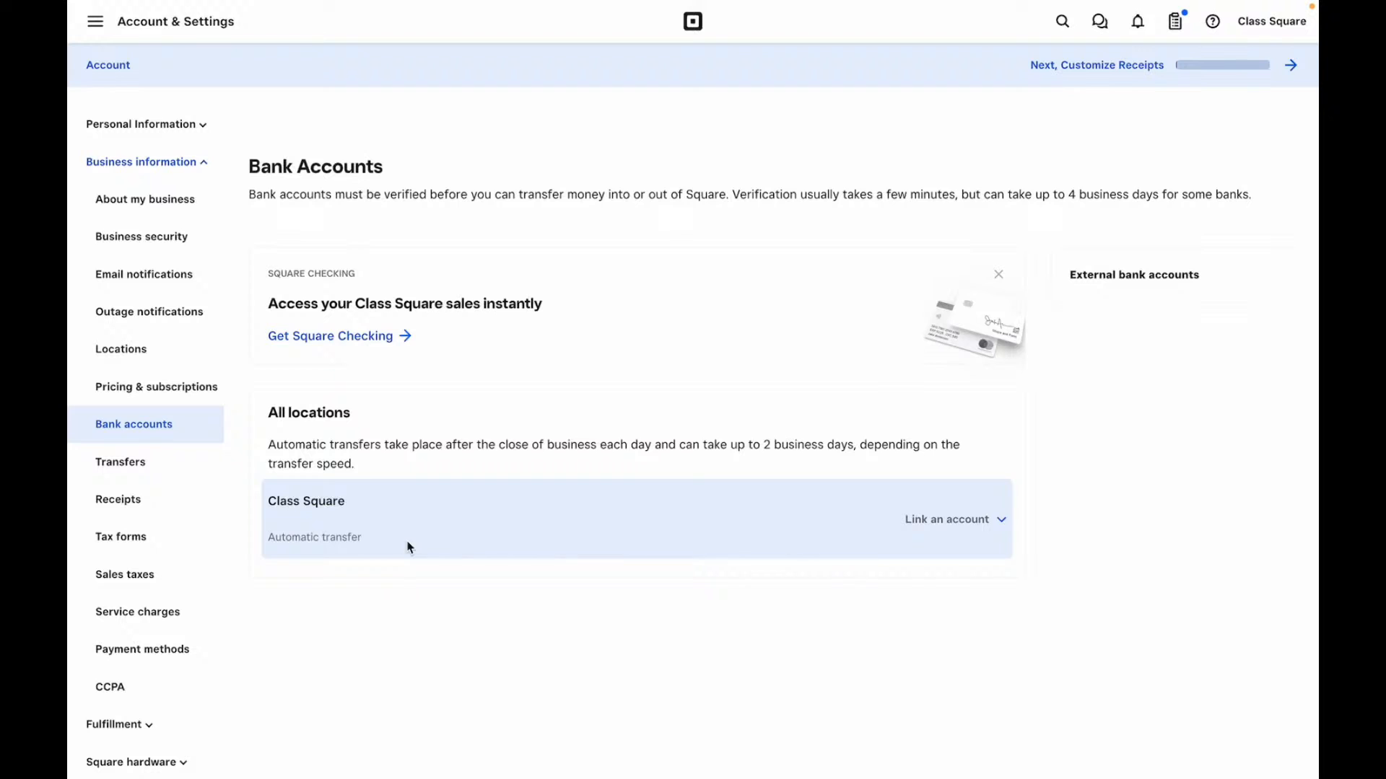
left_click(145, 459)
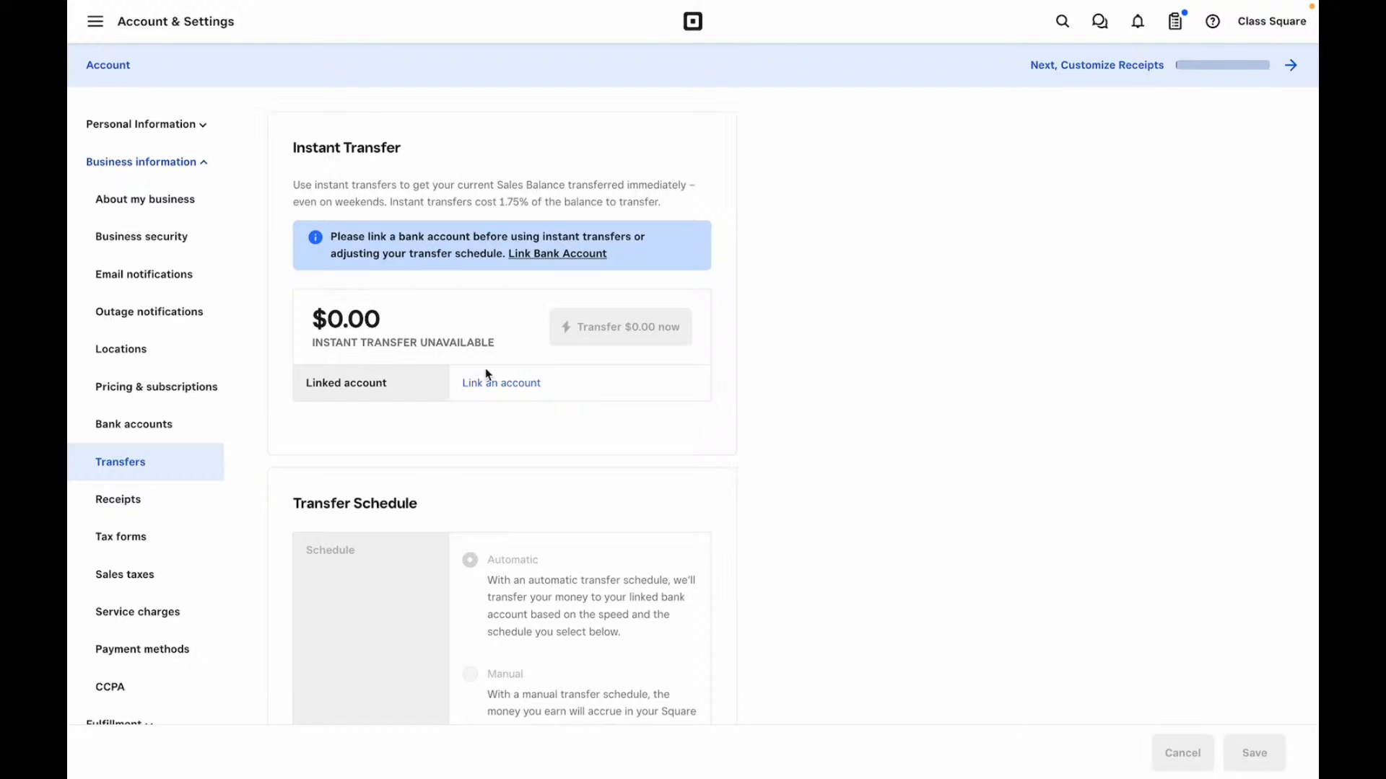
- Review the next-business-day transfer schedule closing at 7:00 pm, then open Receipts
scroll(506, 394, "down", 3)
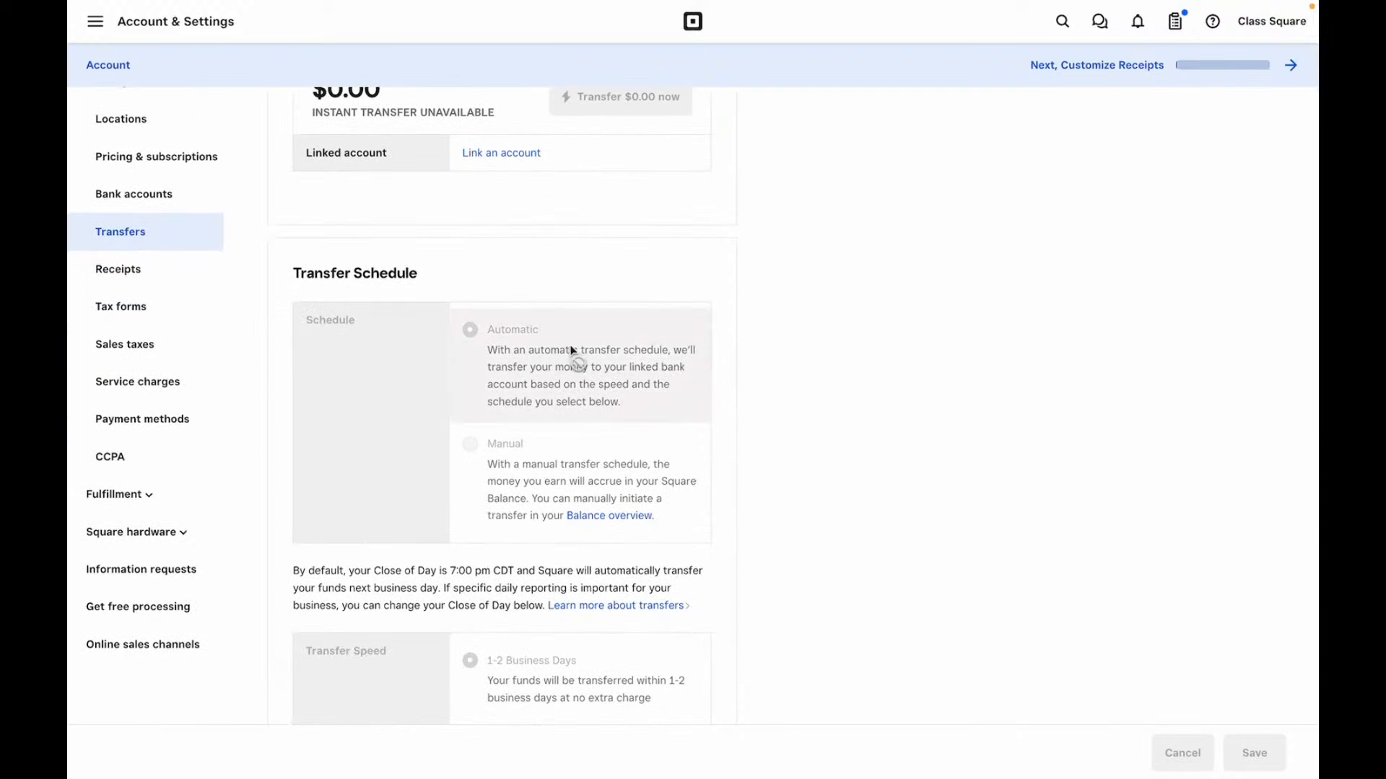
scroll(543, 365, "down", 3)
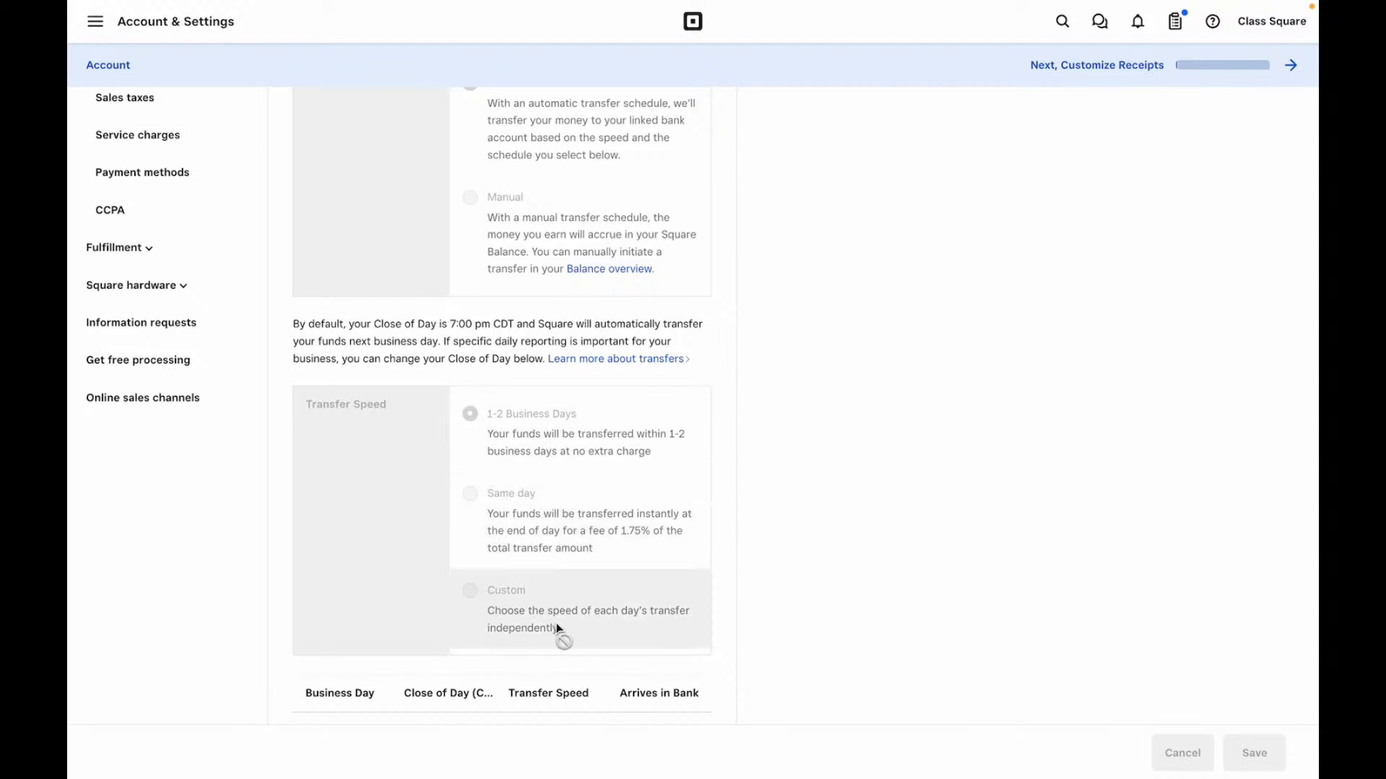
scroll(556, 622, "down", 6)
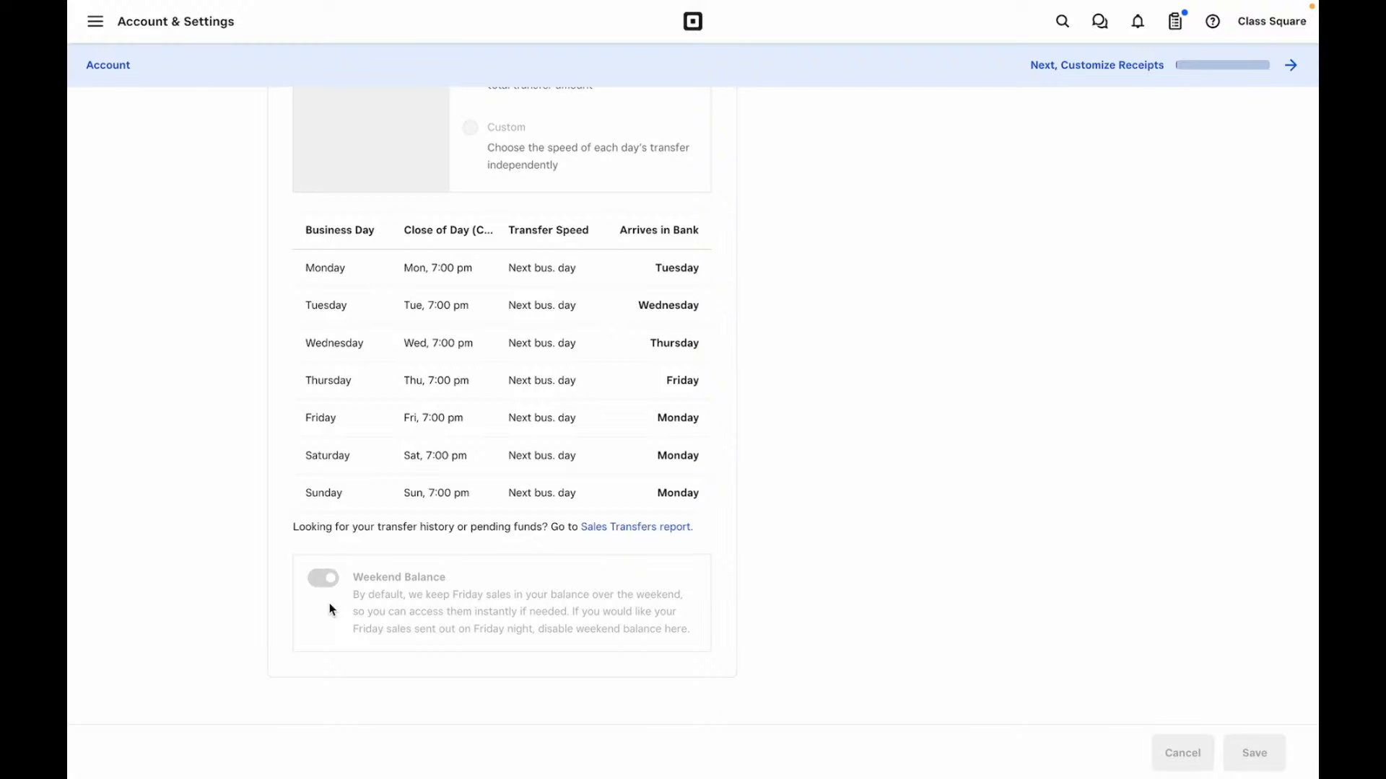
scroll(332, 608, "up", 10)
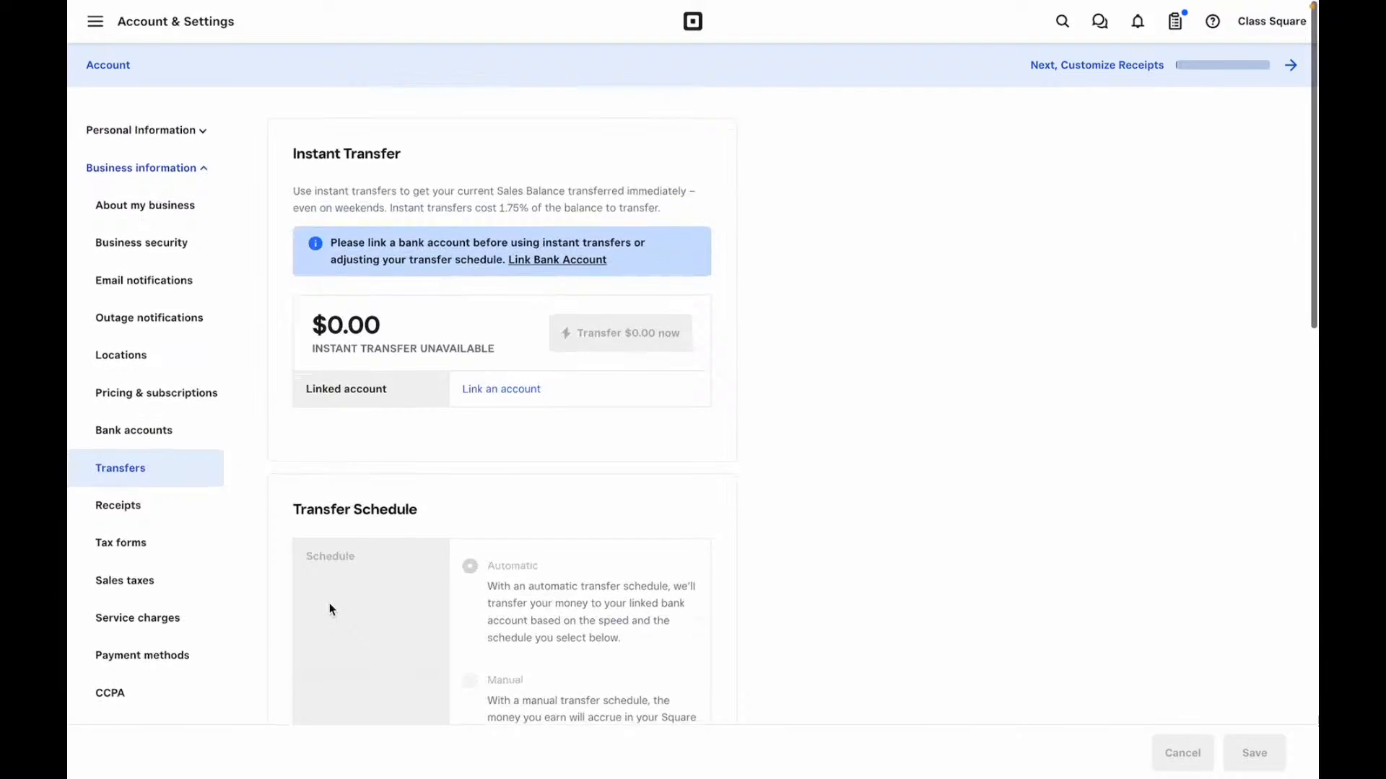
left_click(116, 507)
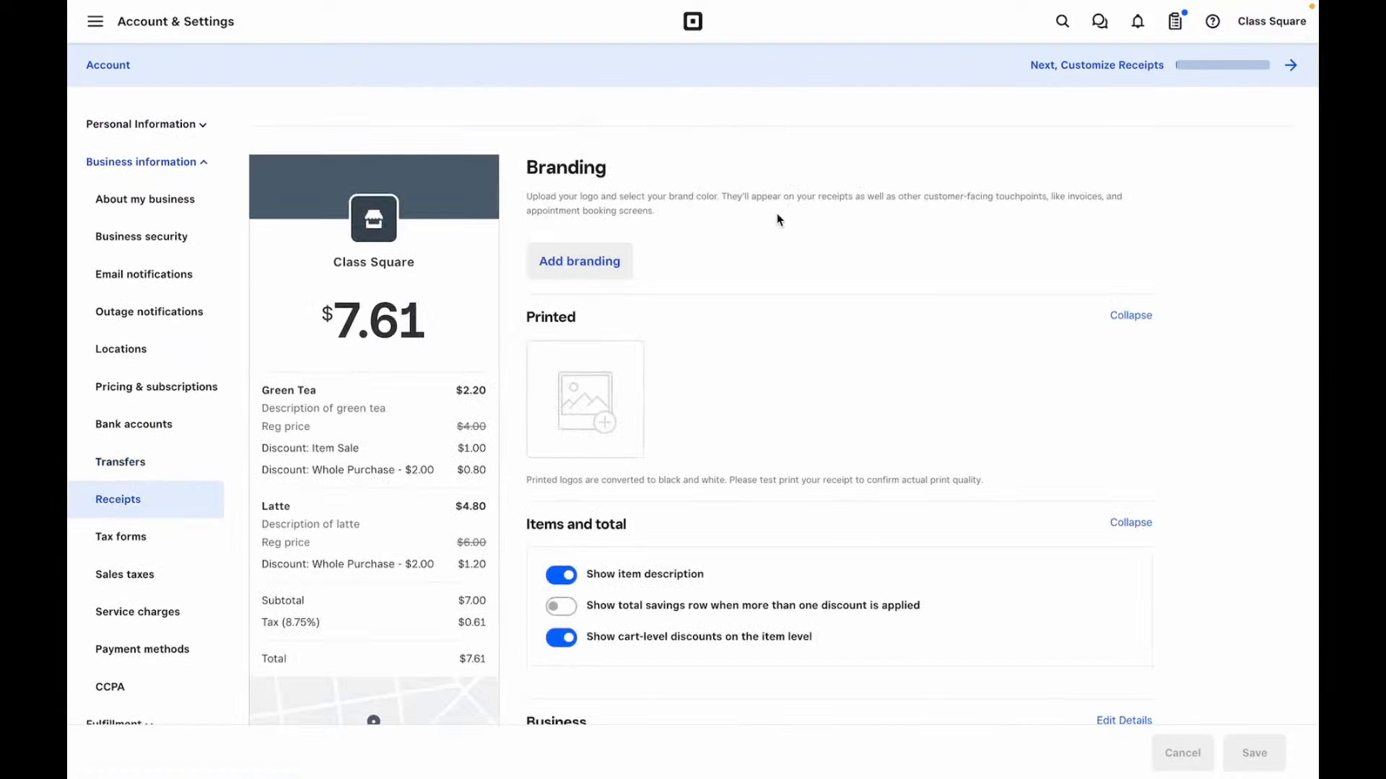
- Add Framed-format receipt branding with brand colour #747e8a and apply it to Class Square
left_click(600, 268)
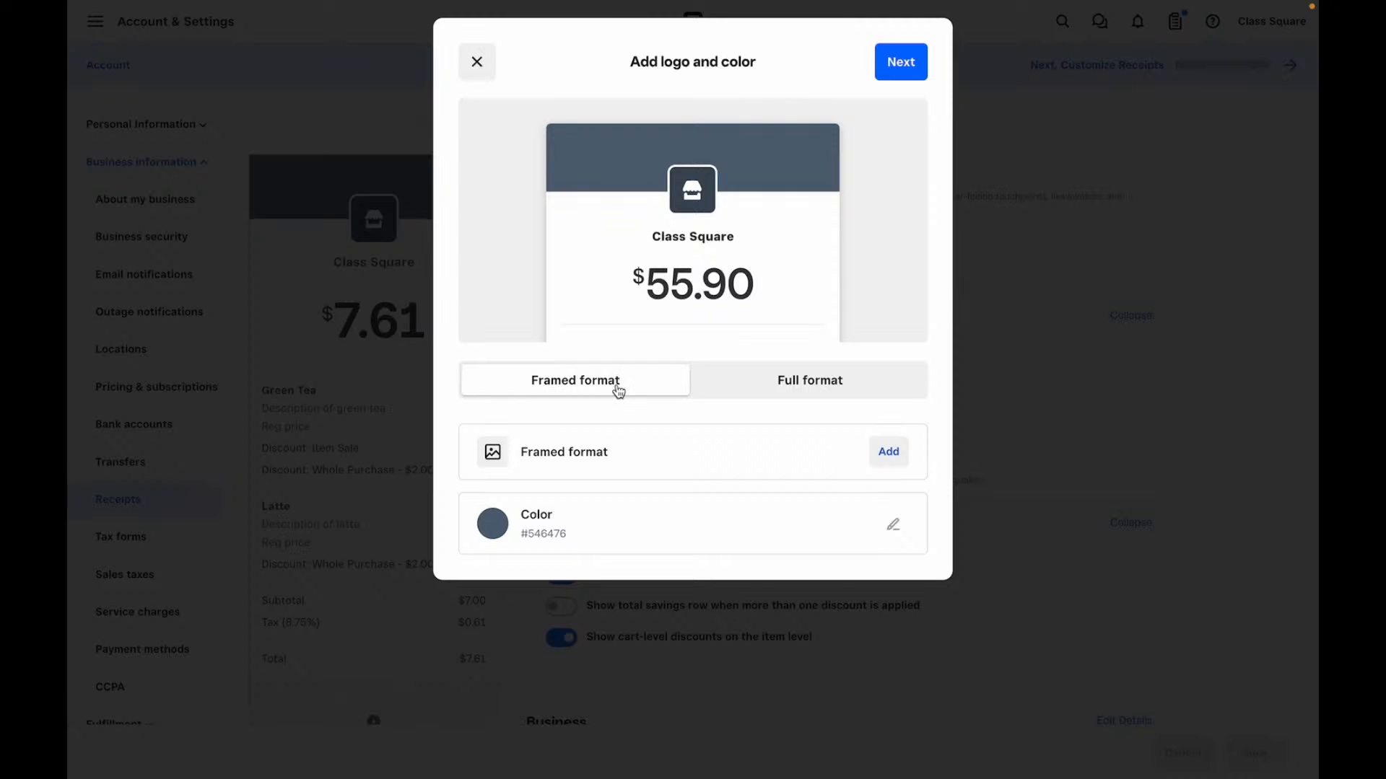
left_click(772, 377)
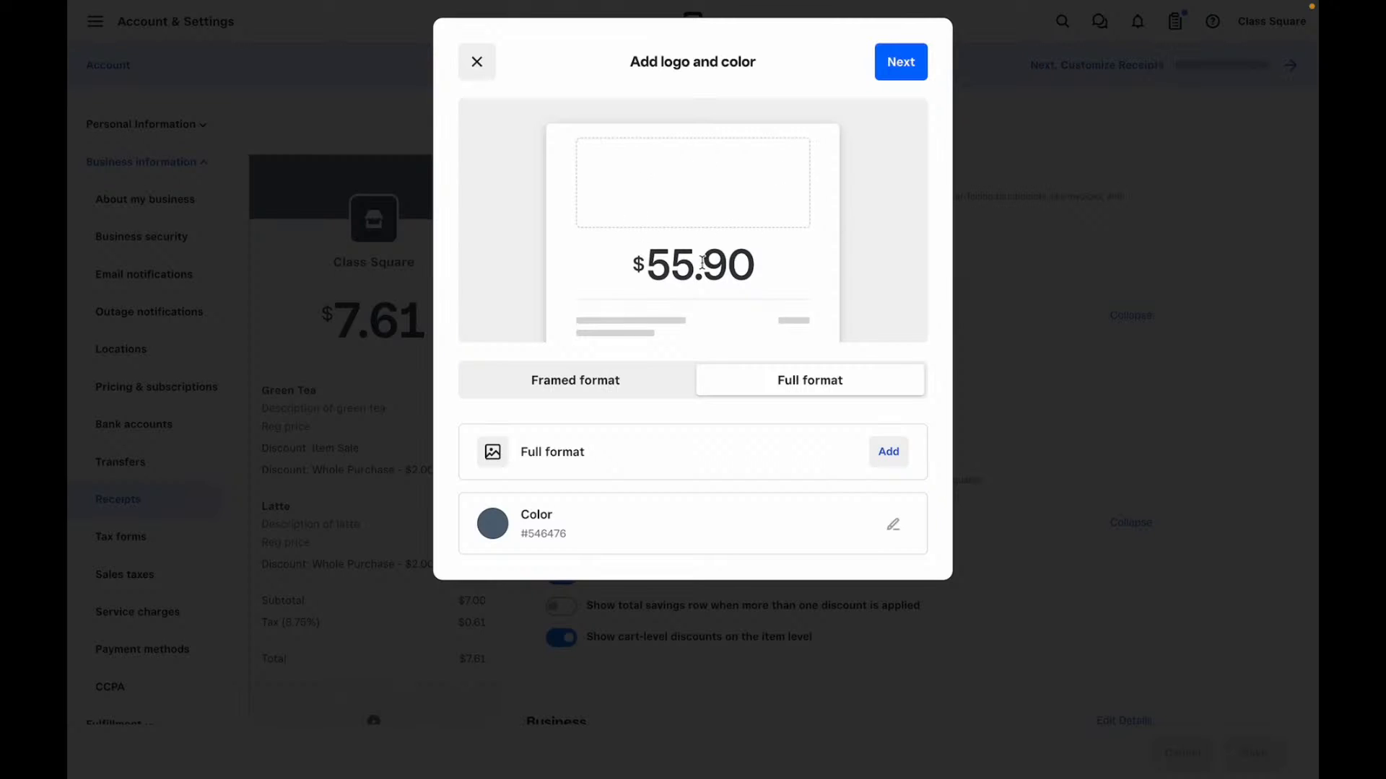
left_click(642, 391)
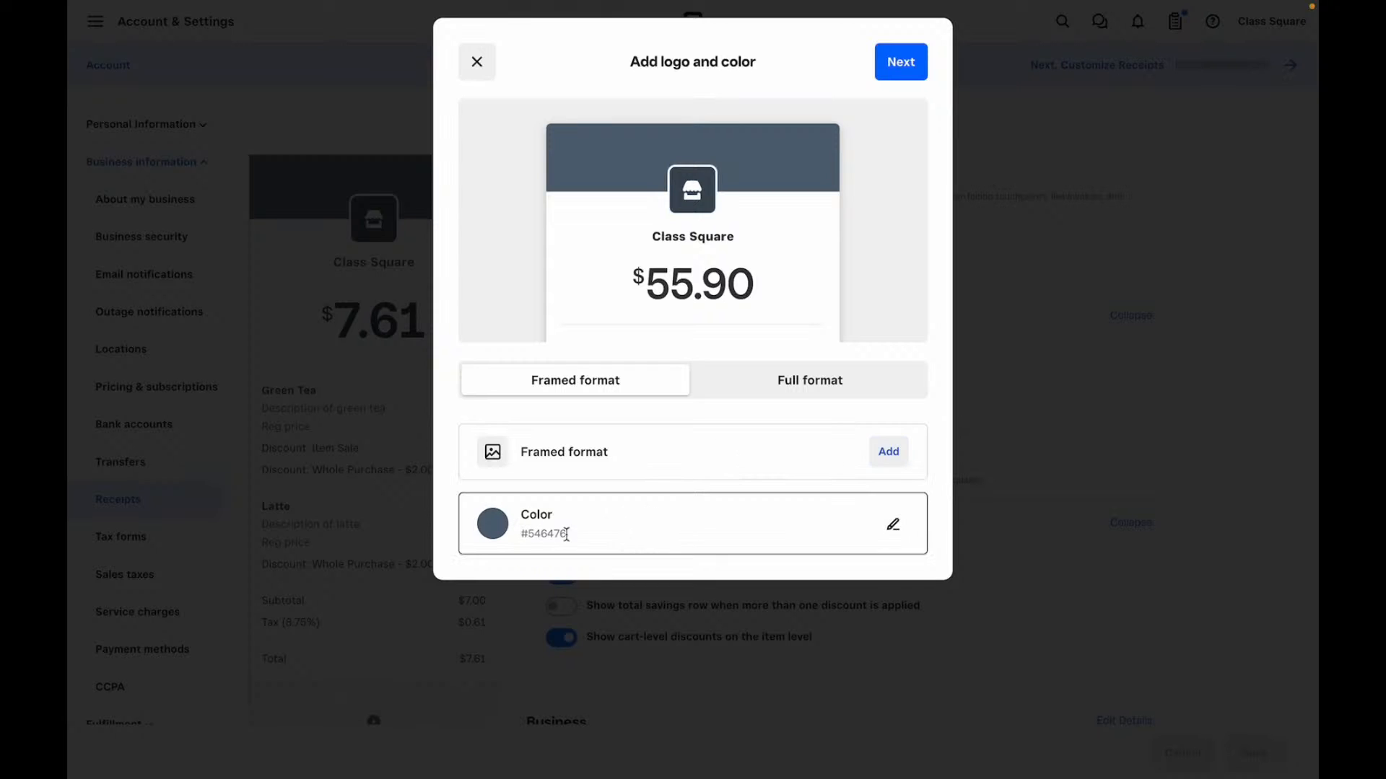
left_click(894, 525)
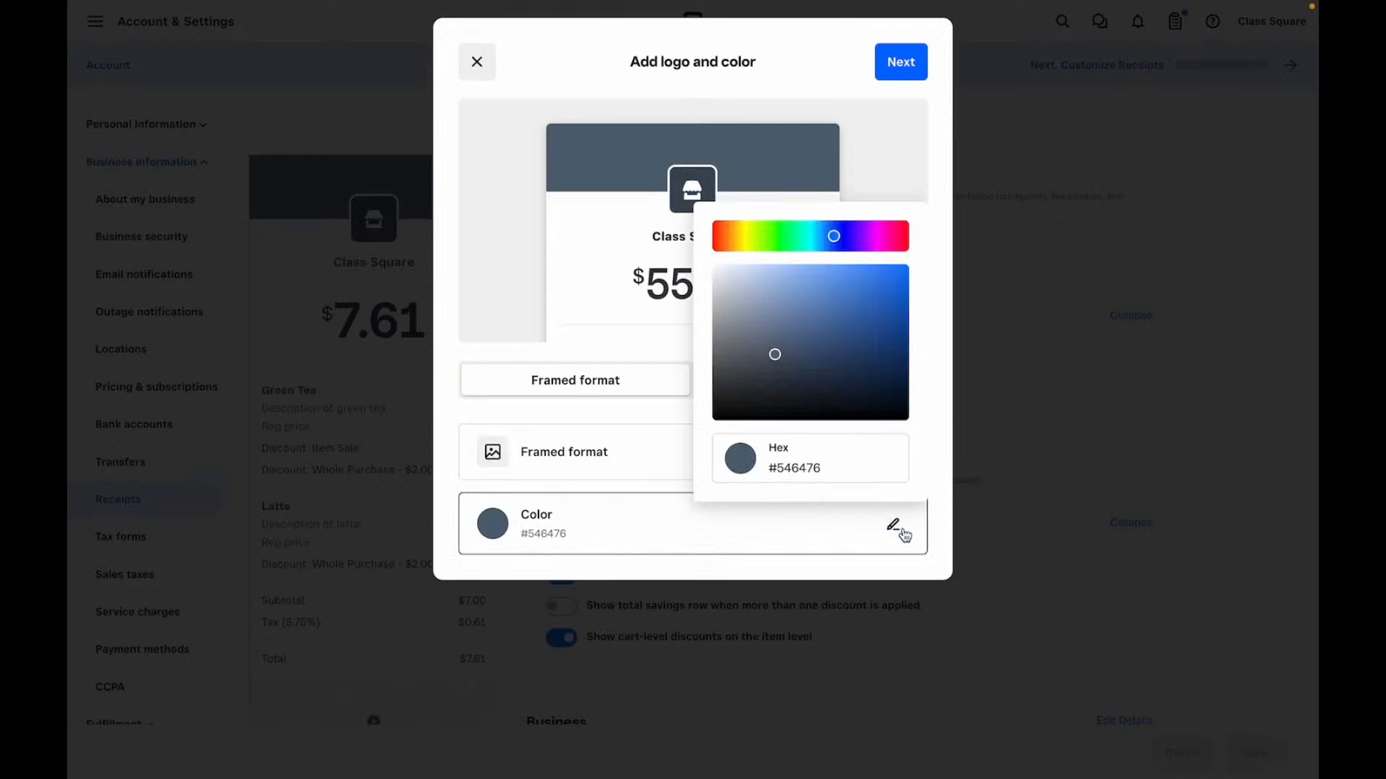
mouse_move(858, 352)
left_mouse_down()
mouse_move(879, 295)
mouse_move(746, 313)
mouse_move(816, 411)
mouse_move(752, 396)
mouse_move(744, 336)
left_mouse_up()
left_click(920, 104)
left_click(903, 63)
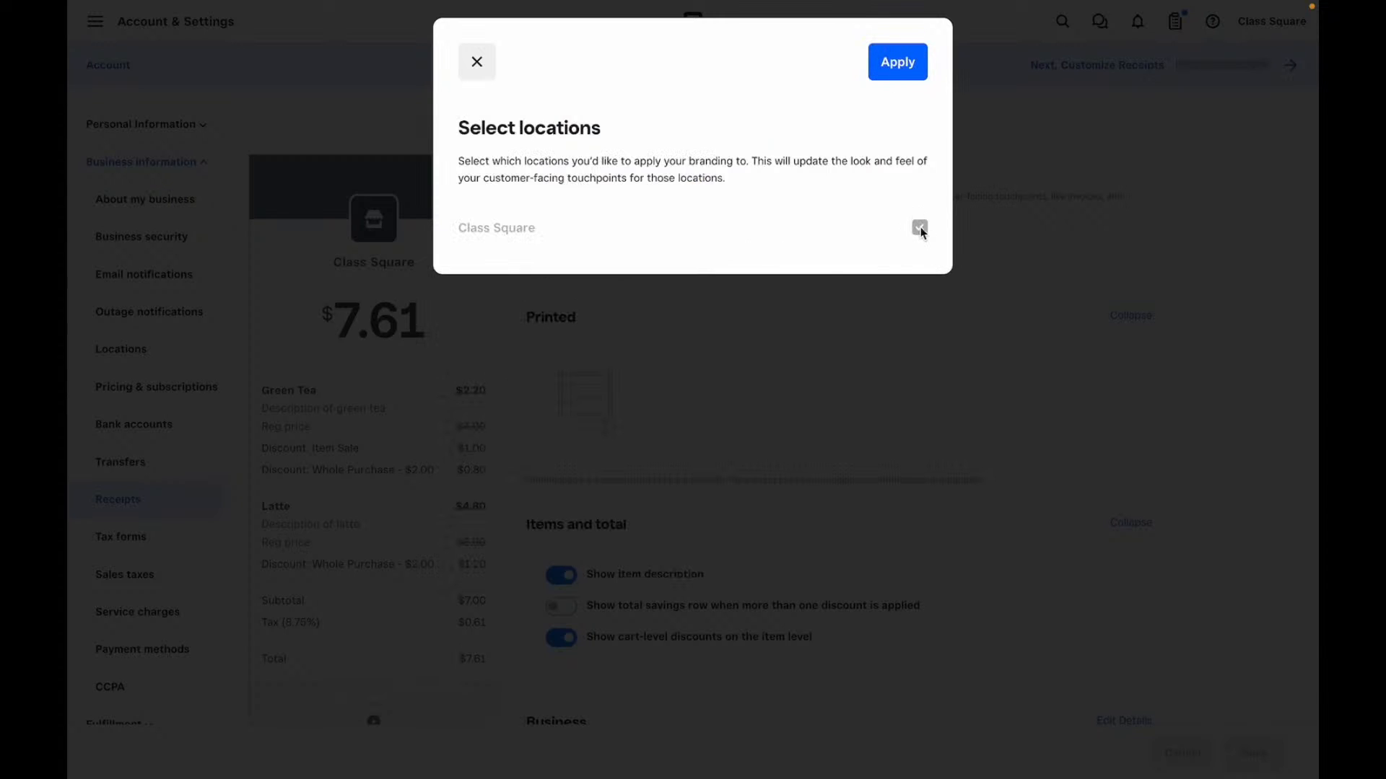
left_click(898, 61)
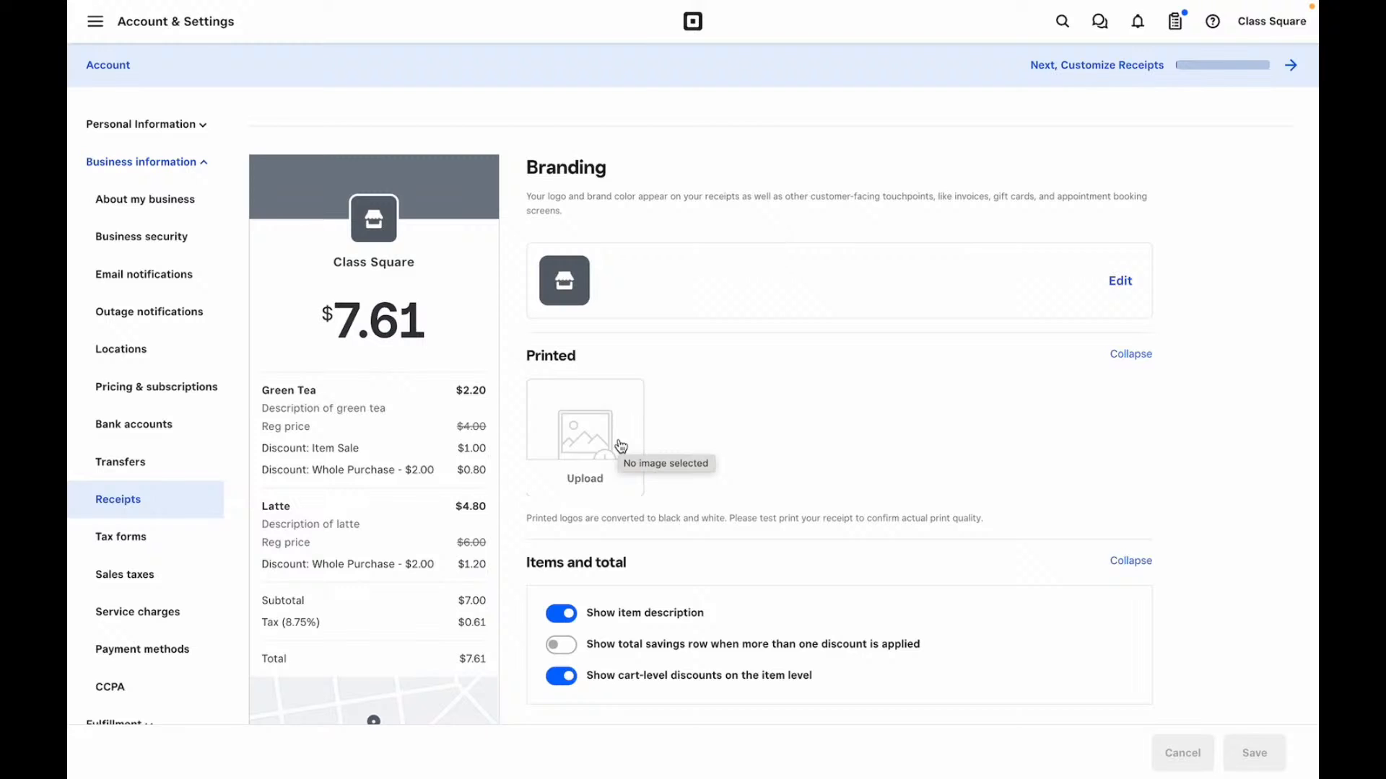
- Turn on the total savings row, keeping item descriptions shown on the receipt
scroll(621, 446, "down", 3)
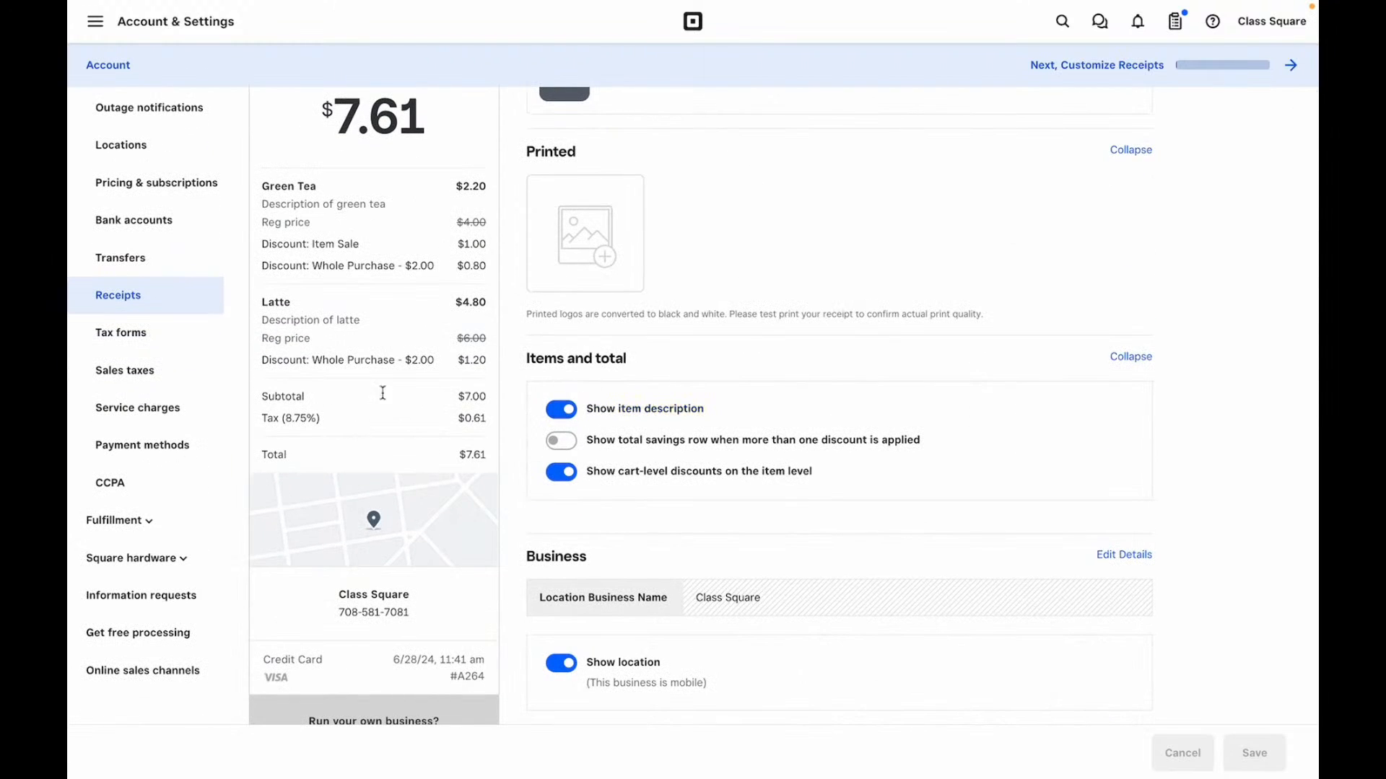
left_click(568, 411)
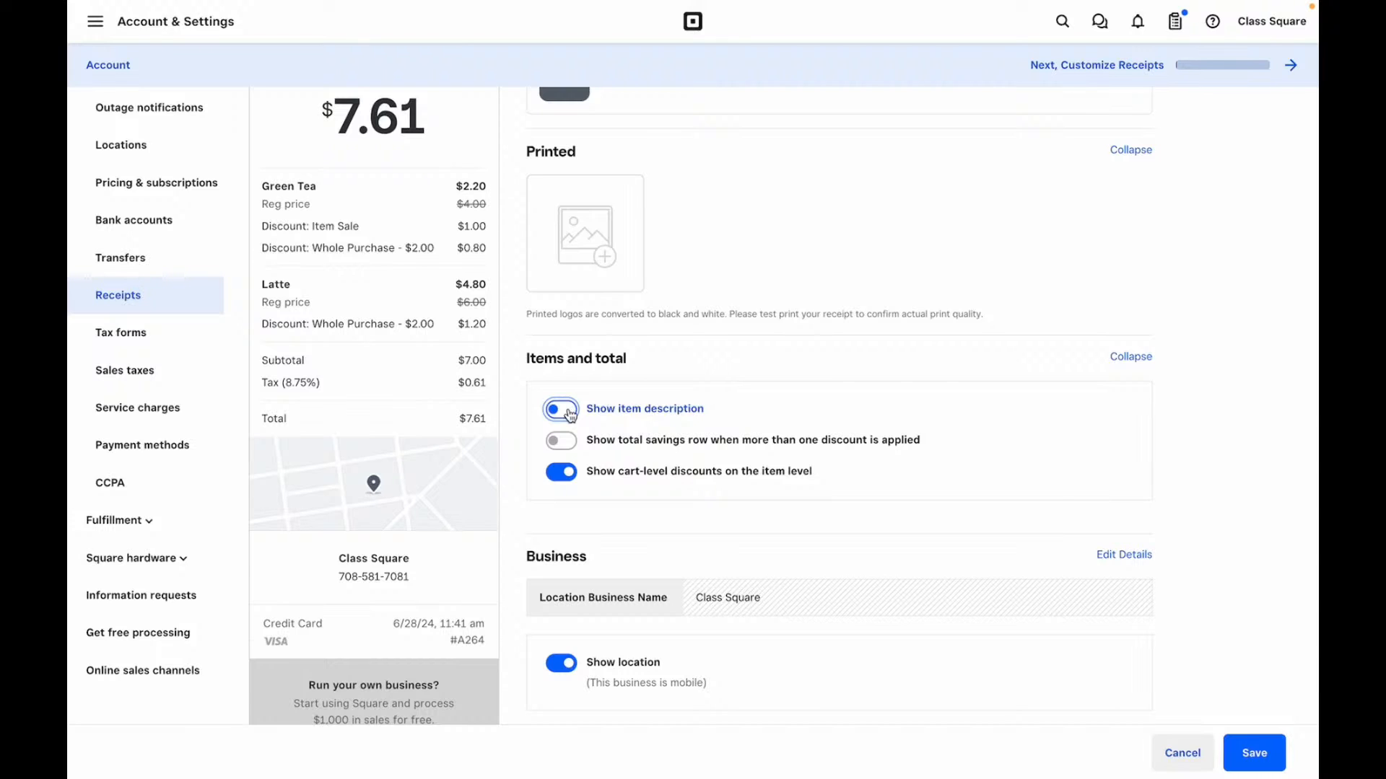
left_click(569, 411)
left_click(565, 438)
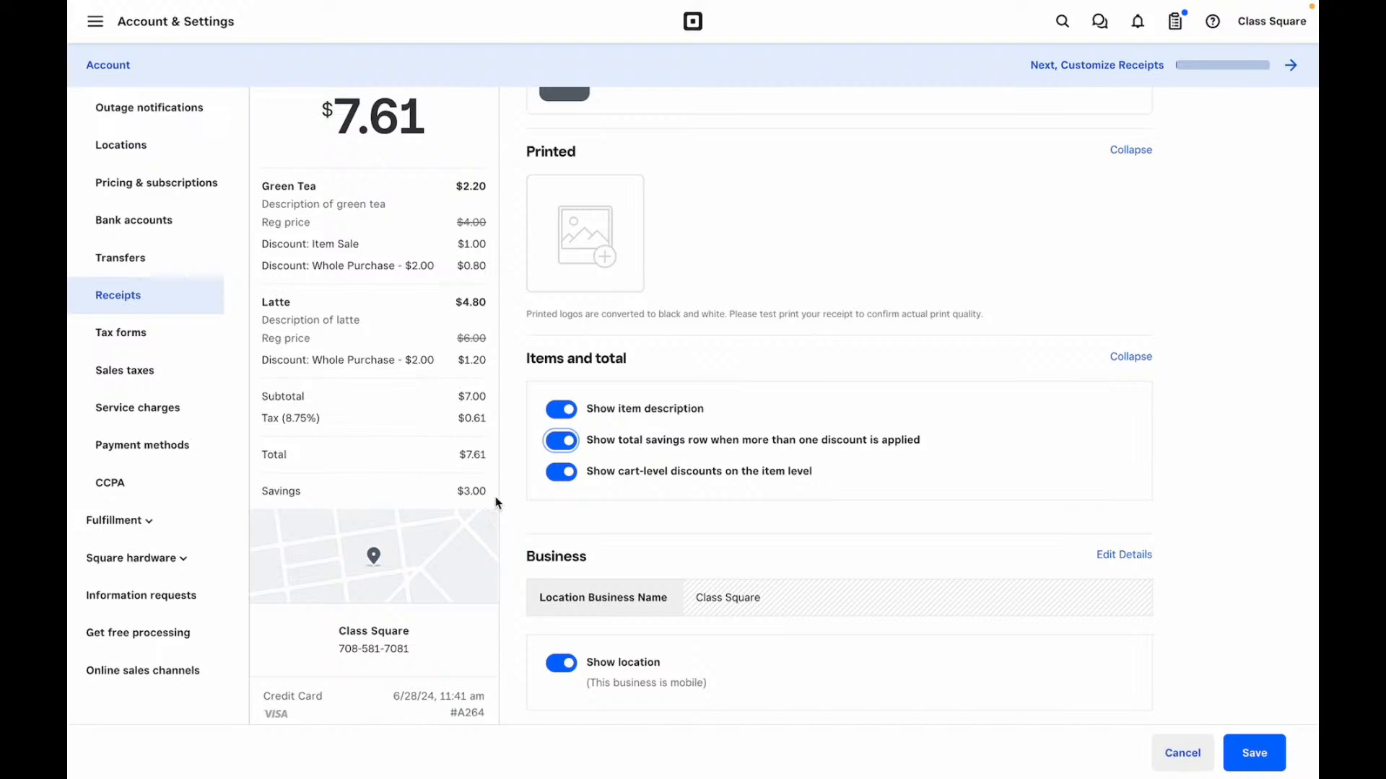
left_click(565, 476)
left_click_drag(264, 269, 386, 270)
left_click(385, 359)
- Test the cart-level discount and business location toggles, leaving both on
left_click(561, 472)
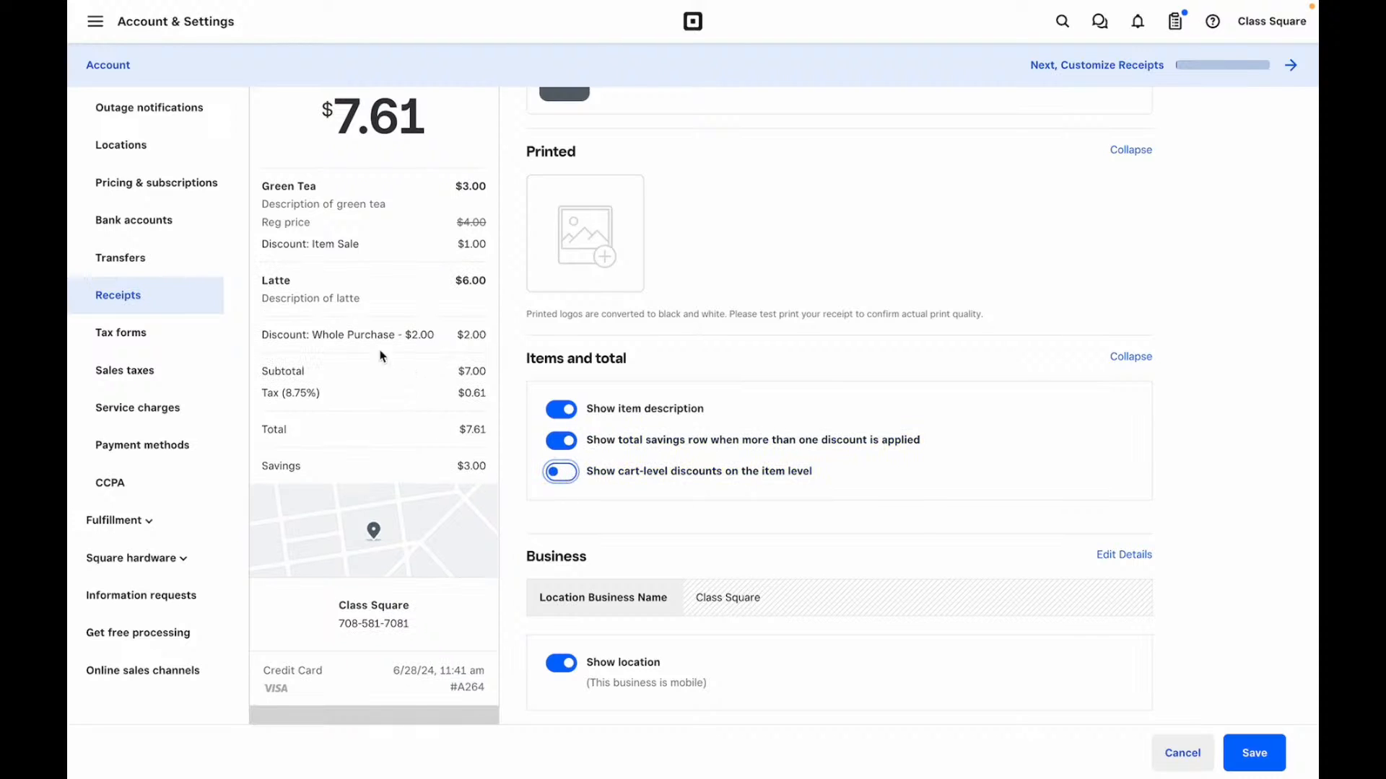
double_click(266, 335)
left_click_drag(324, 334, 486, 343)
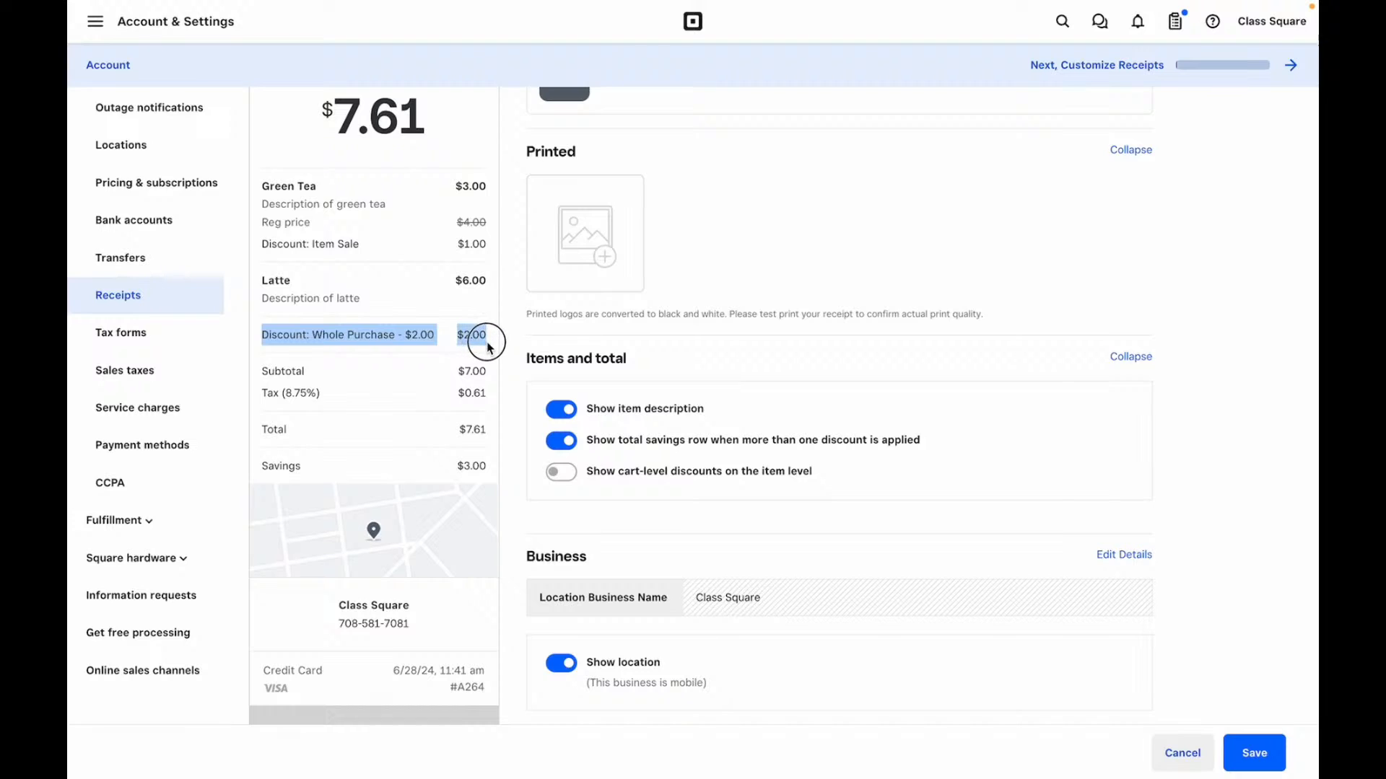
left_click(566, 475)
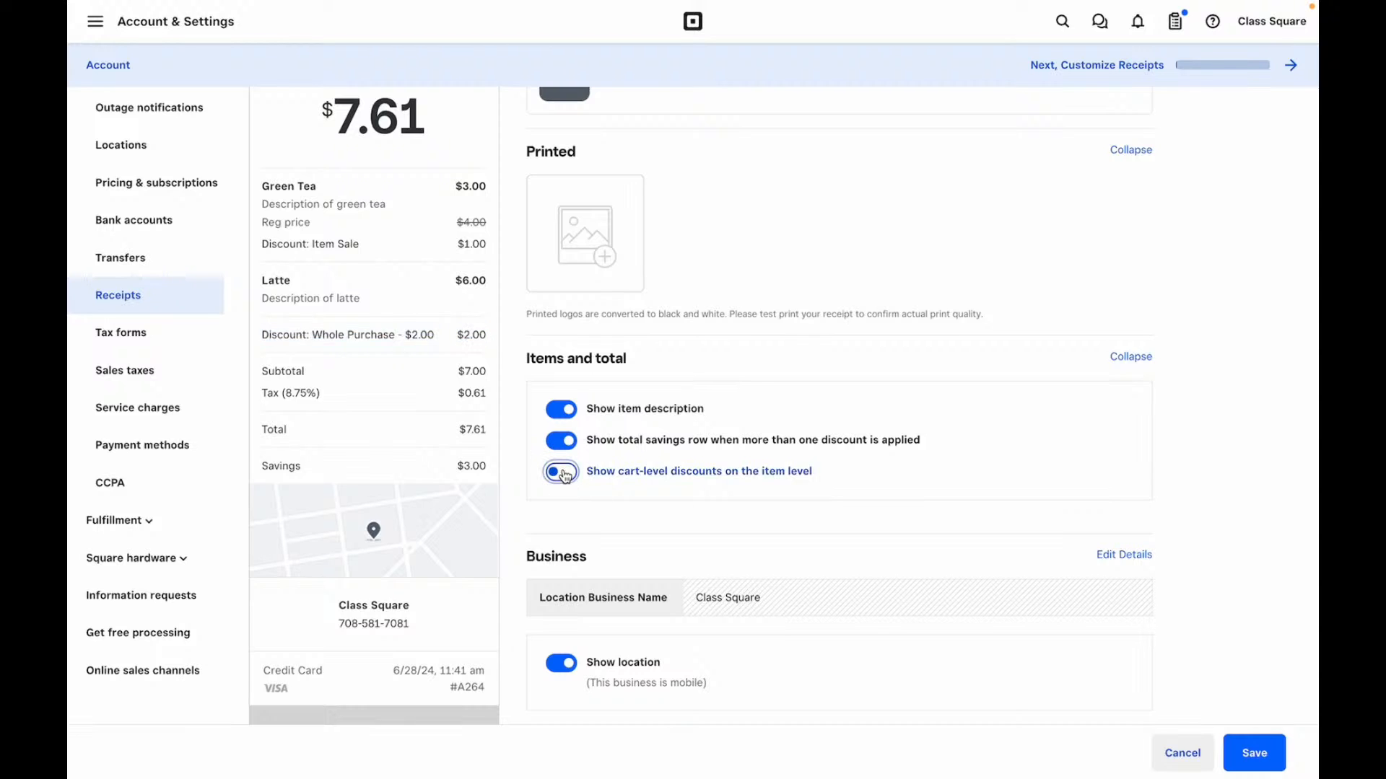
scroll(566, 475, "down", 4)
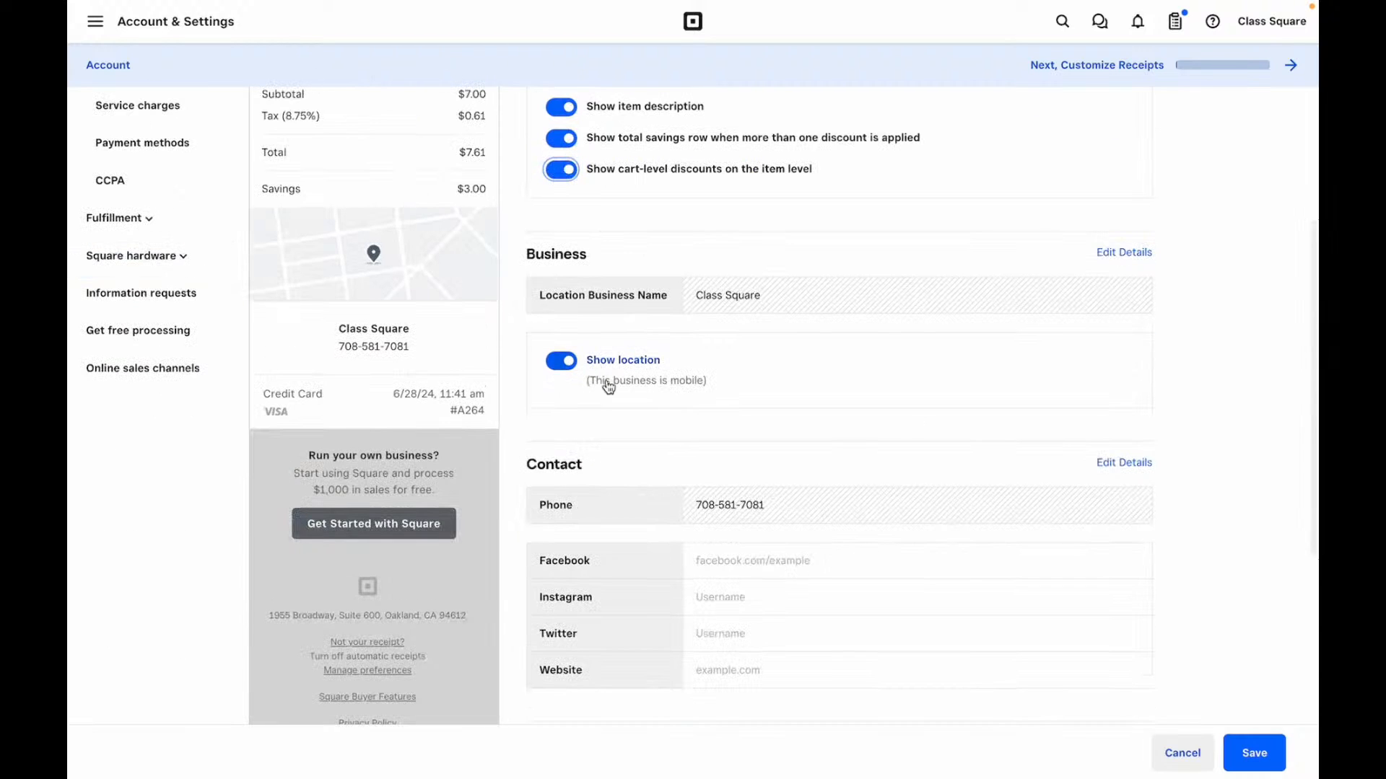
left_click(567, 365)
left_click(566, 366)
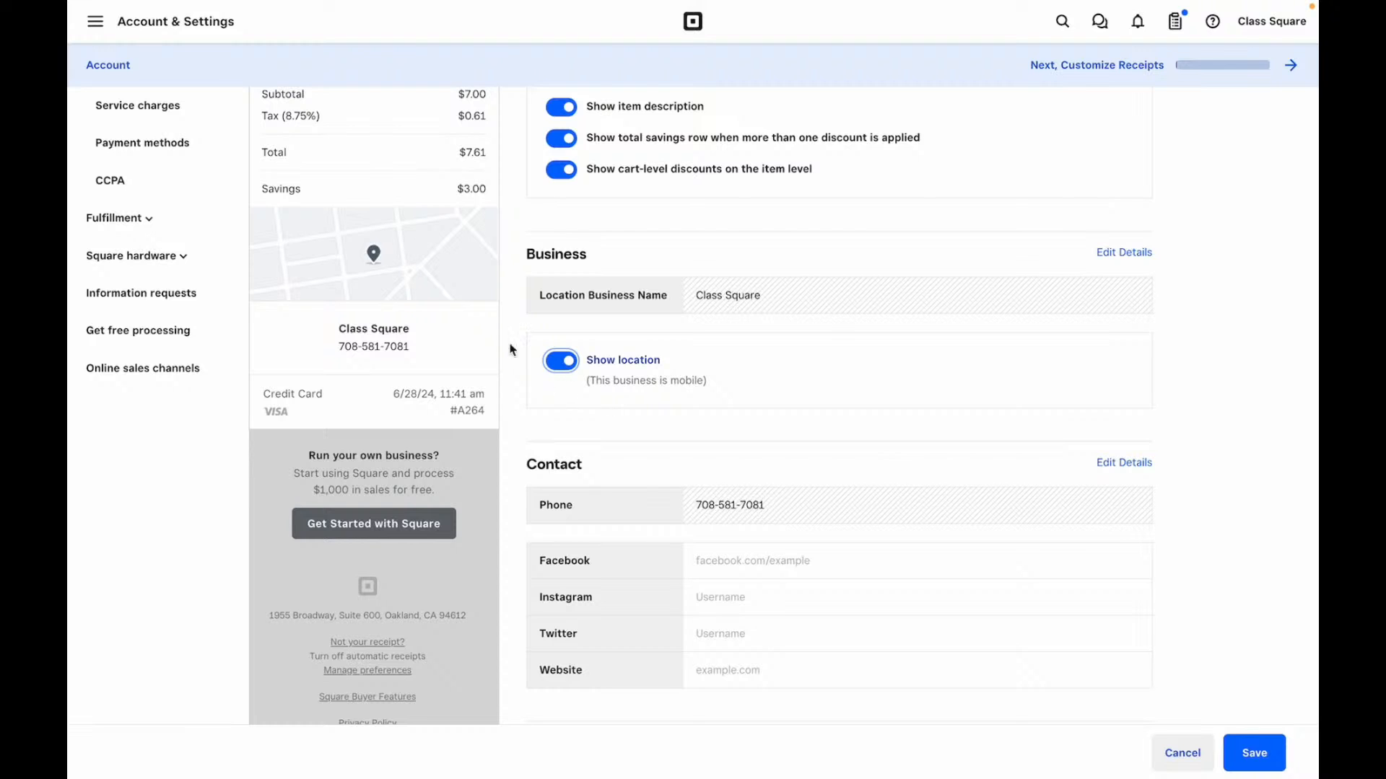
- Switch off the referral banner and save the receipt settings
scroll(670, 391, "down", 3)
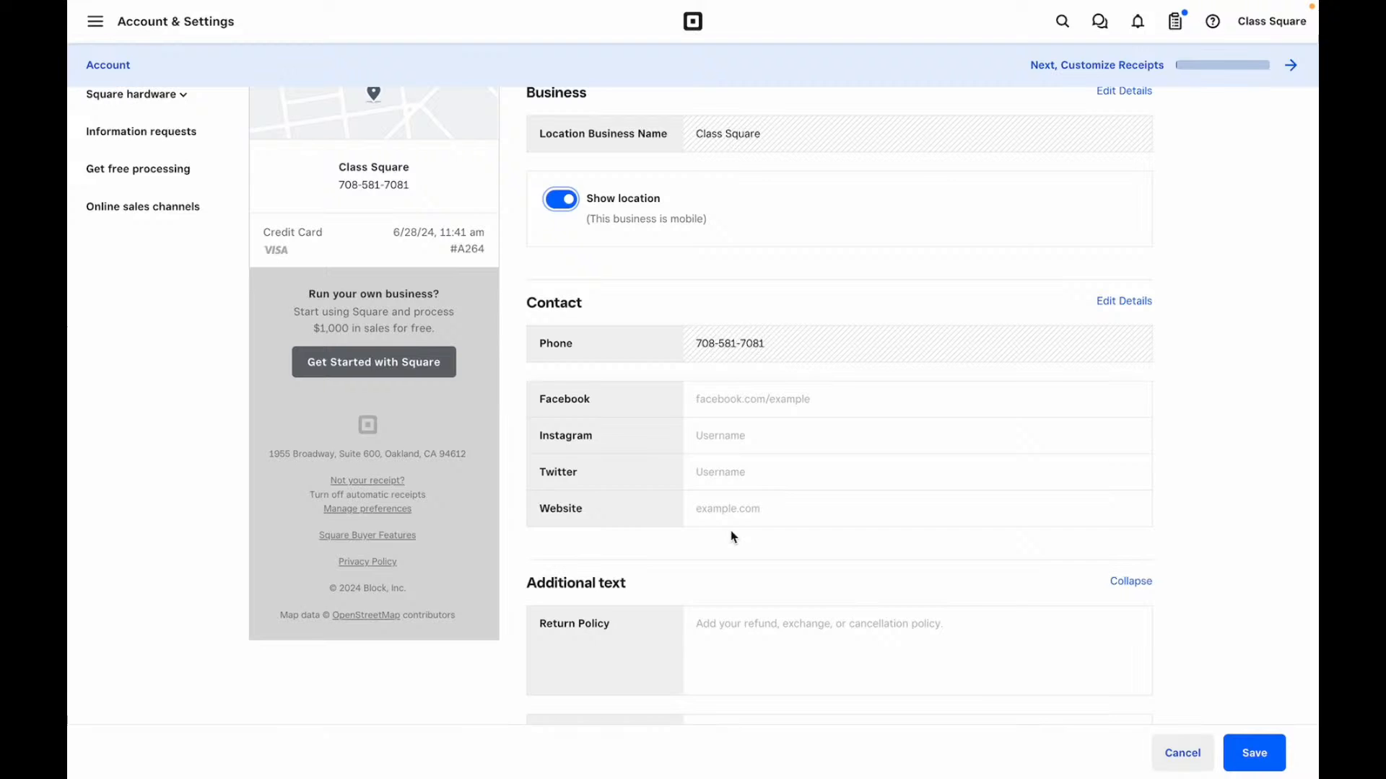
scroll(749, 497, "down", 2)
scroll(750, 497, "down", 2)
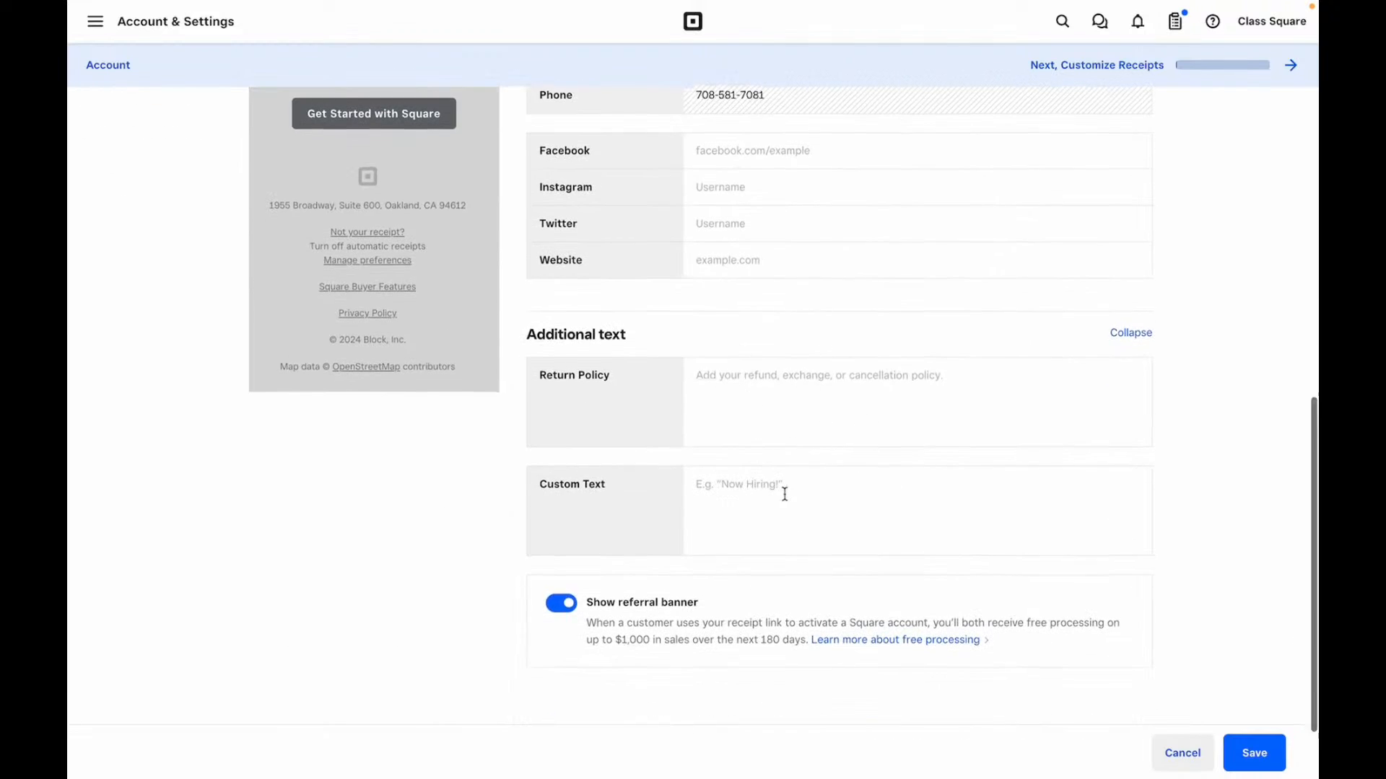
scroll(782, 494, "down", 2)
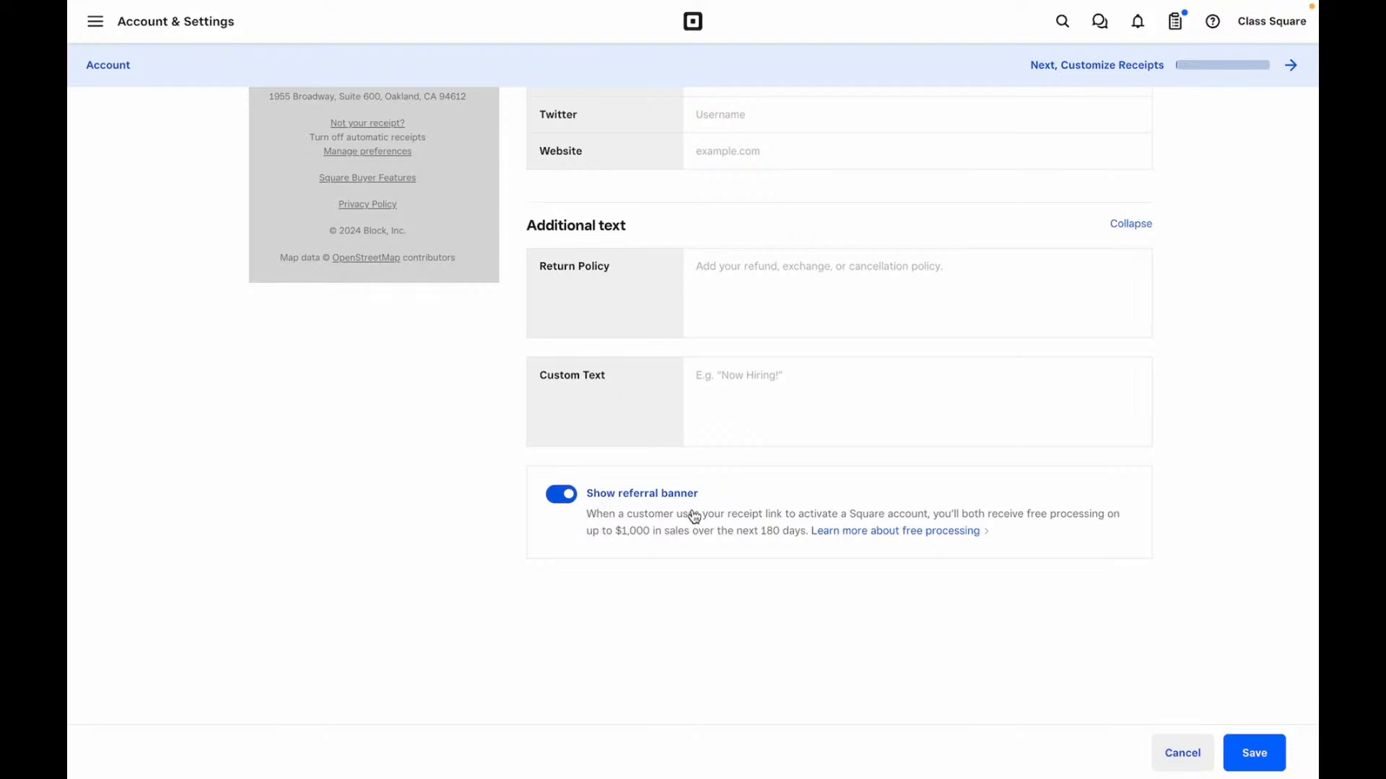
scroll(461, 395, "up", 4)
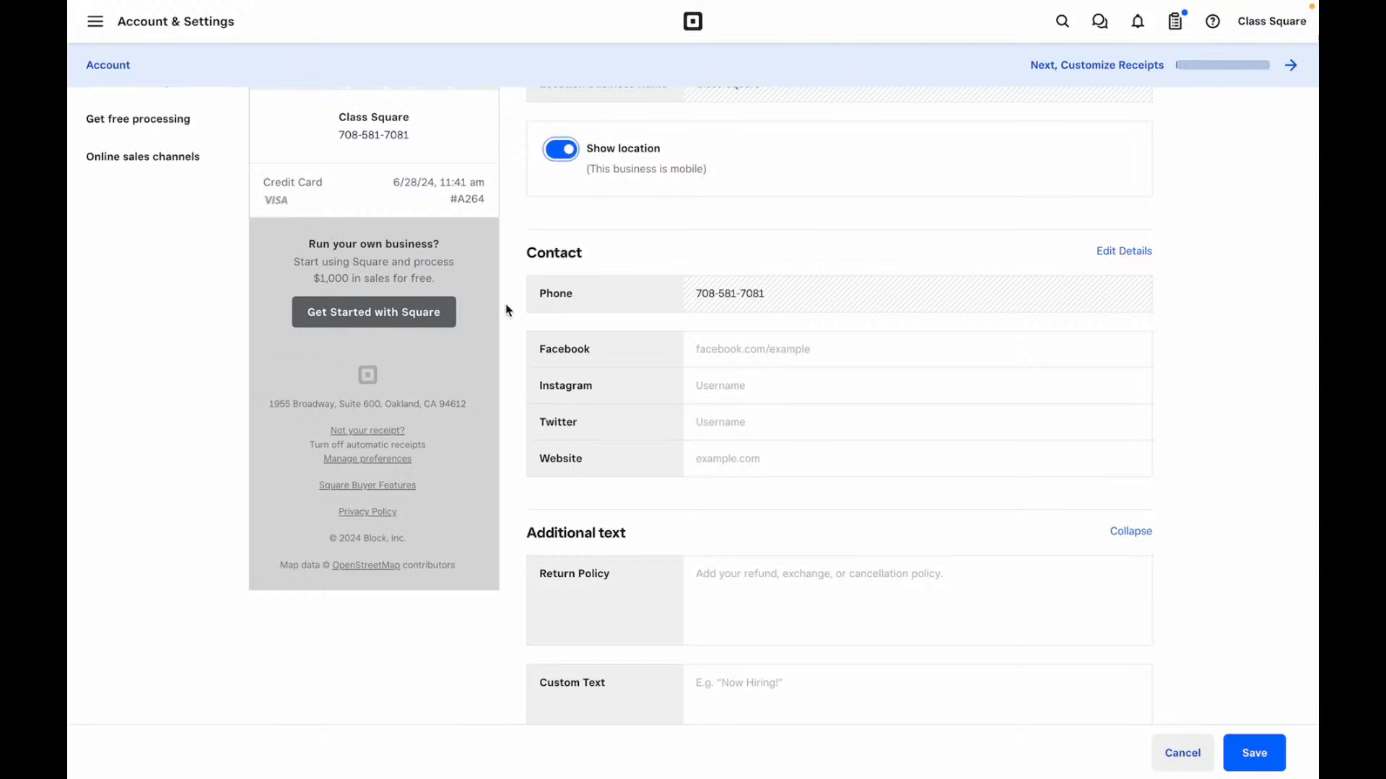
scroll(466, 298, "down", 4)
left_click(573, 505)
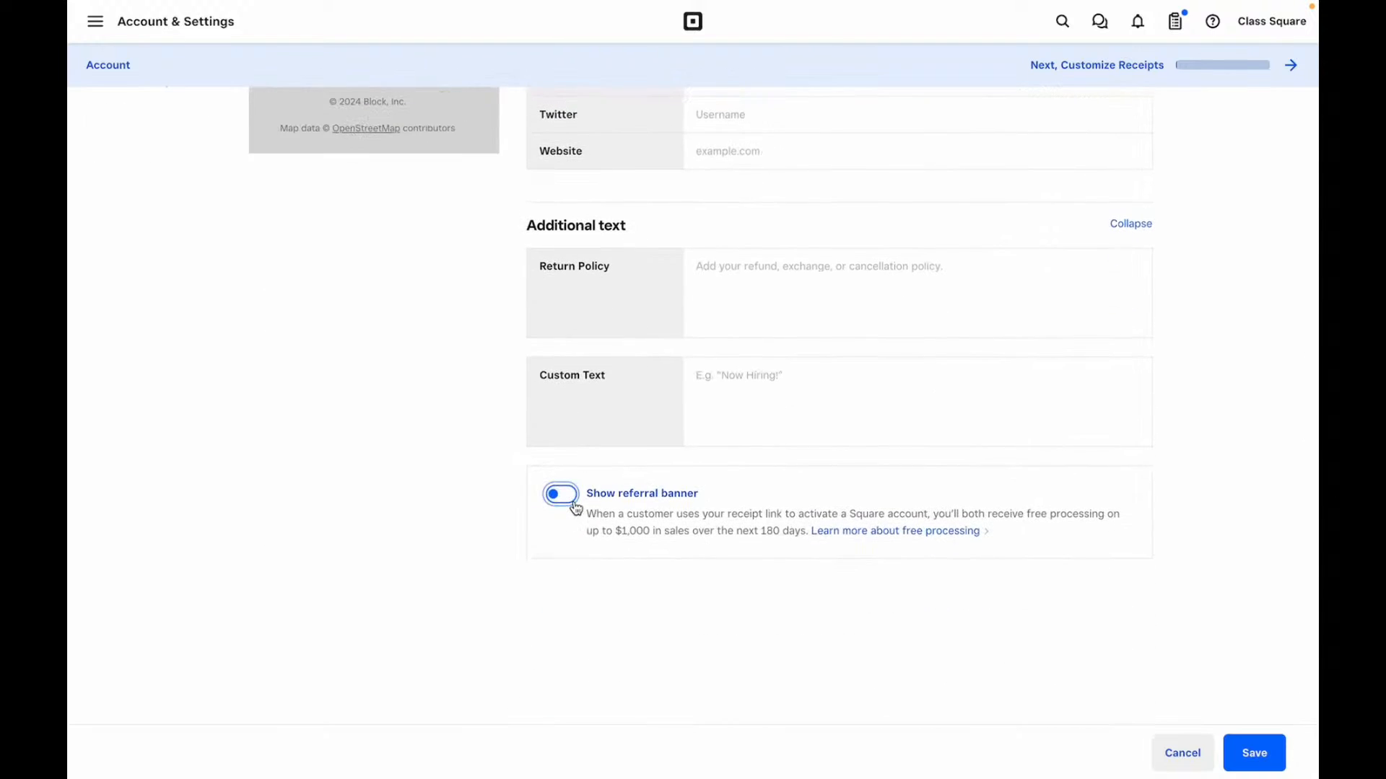
scroll(574, 509, "up", 8)
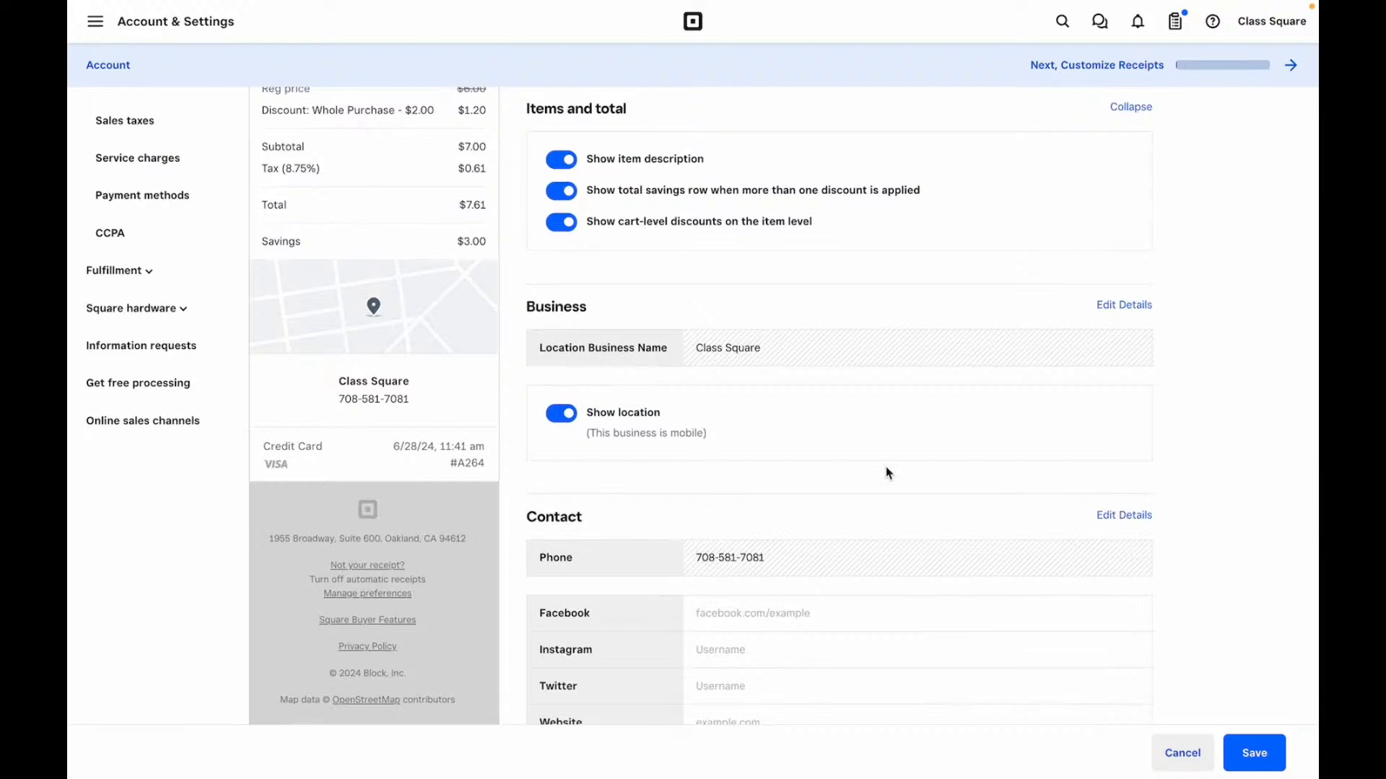
scroll(887, 473, "down", 8)
scroll(886, 473, "up", 15)
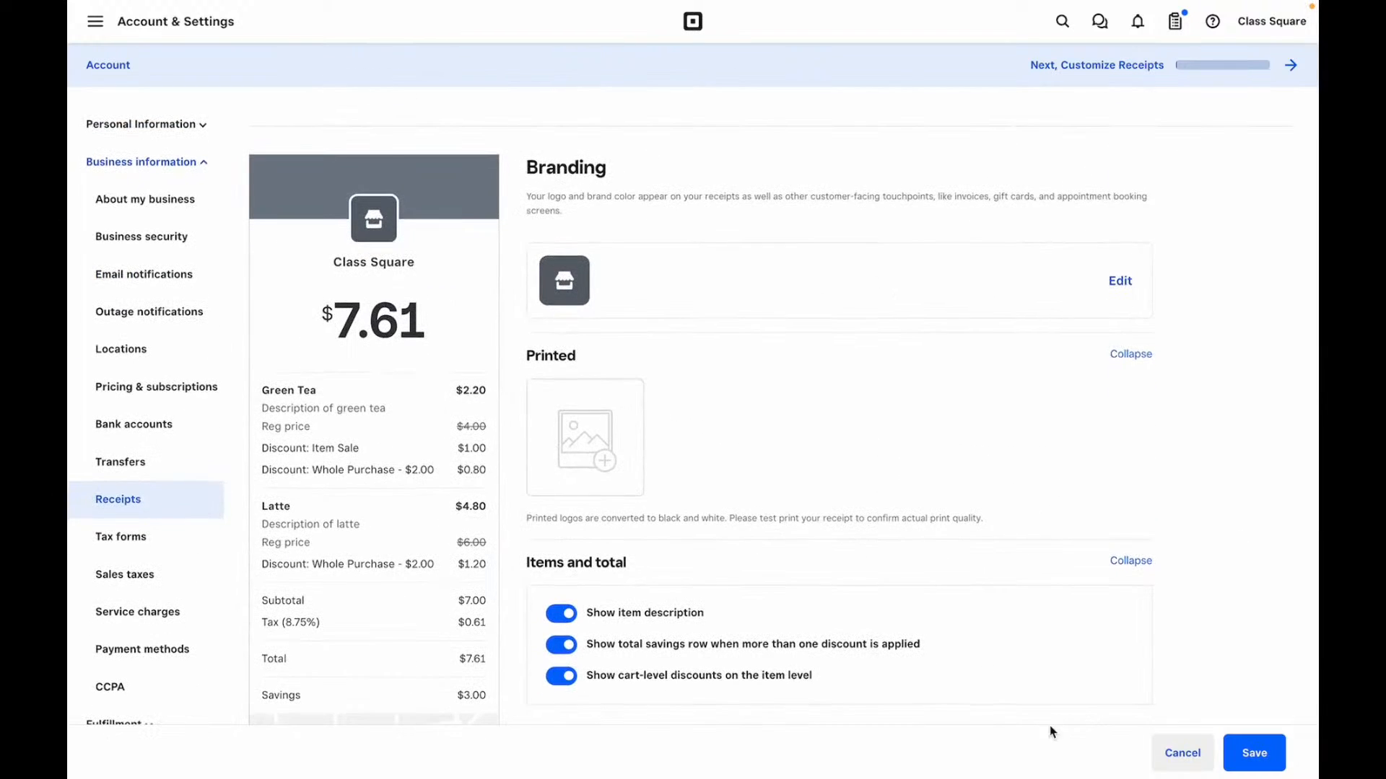
left_click(1255, 752)
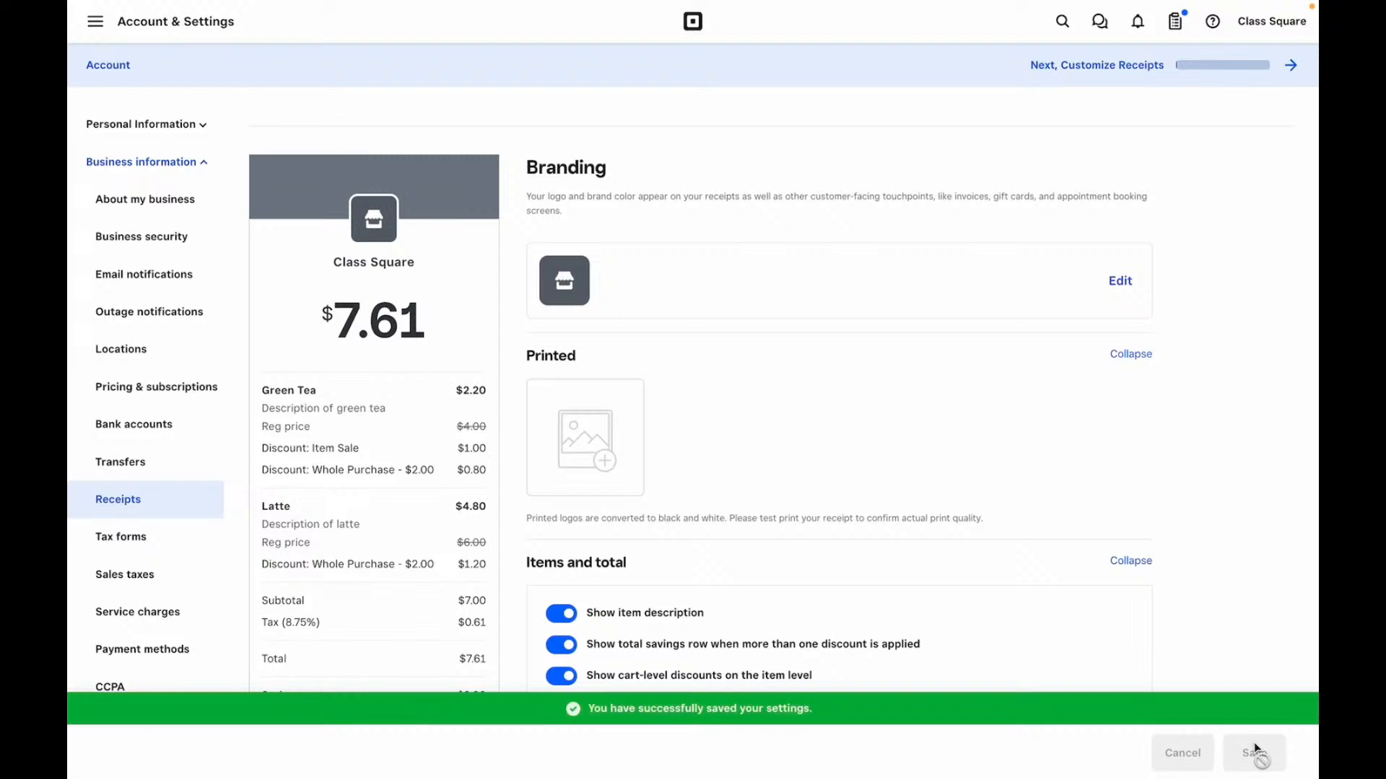
scroll(138, 419, "down", 3)
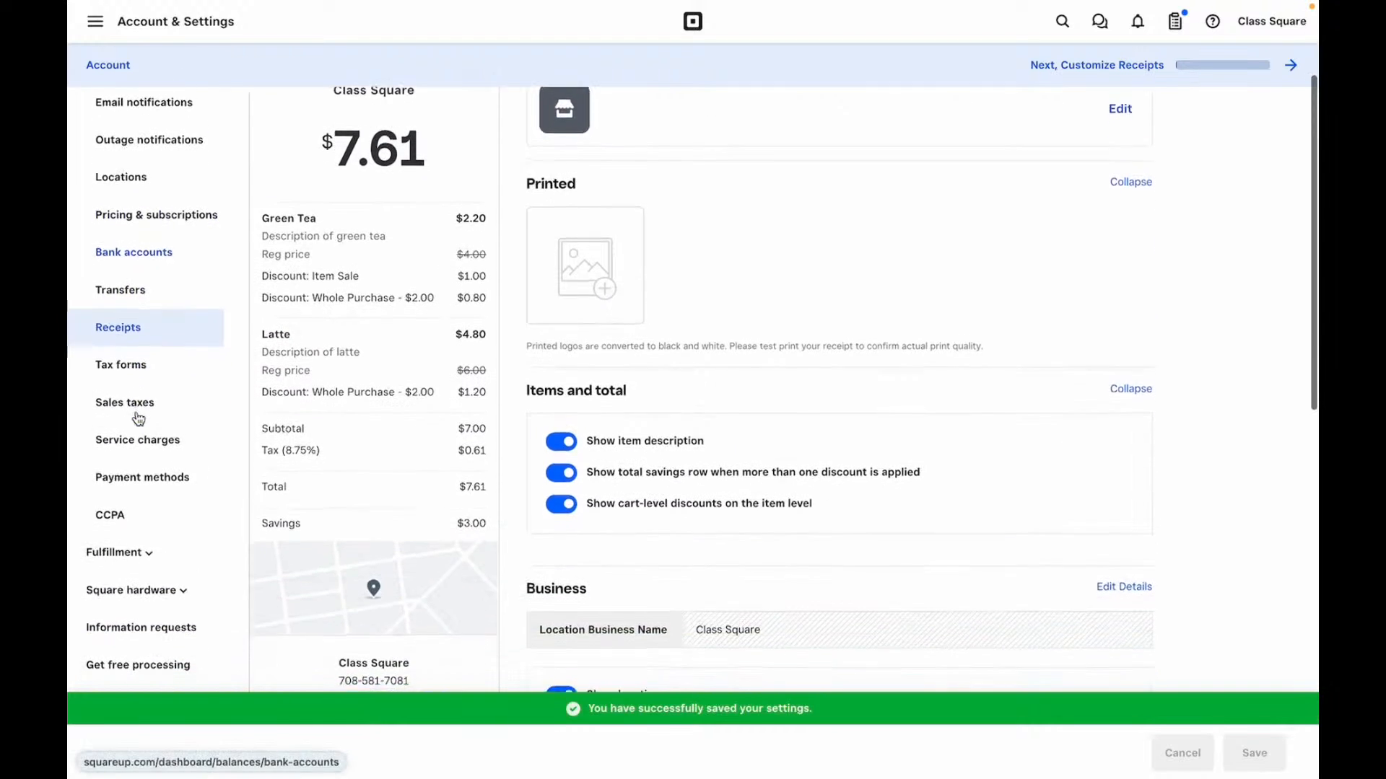
- Glance at Tax forms, then open Sales taxes, which lists no taxes yet
left_click(145, 321)
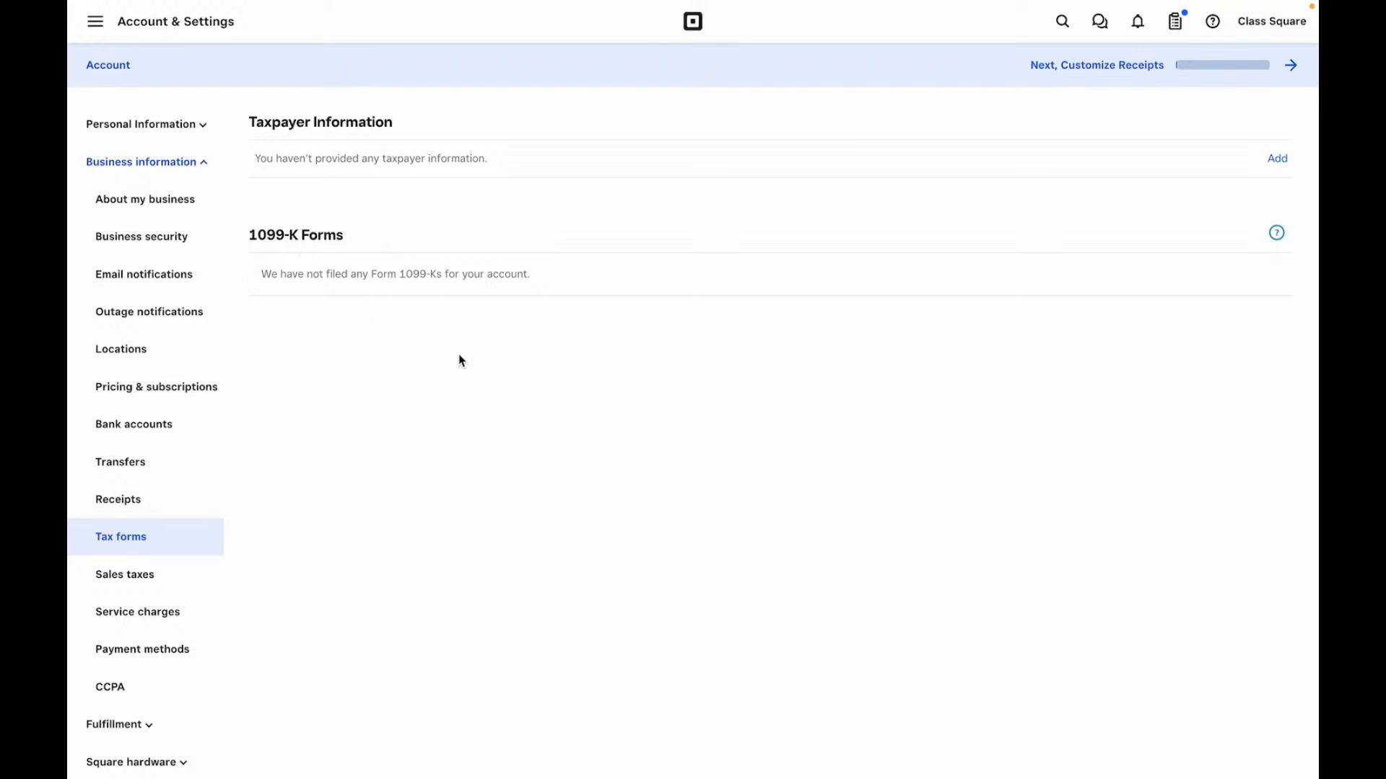
left_click(142, 581)
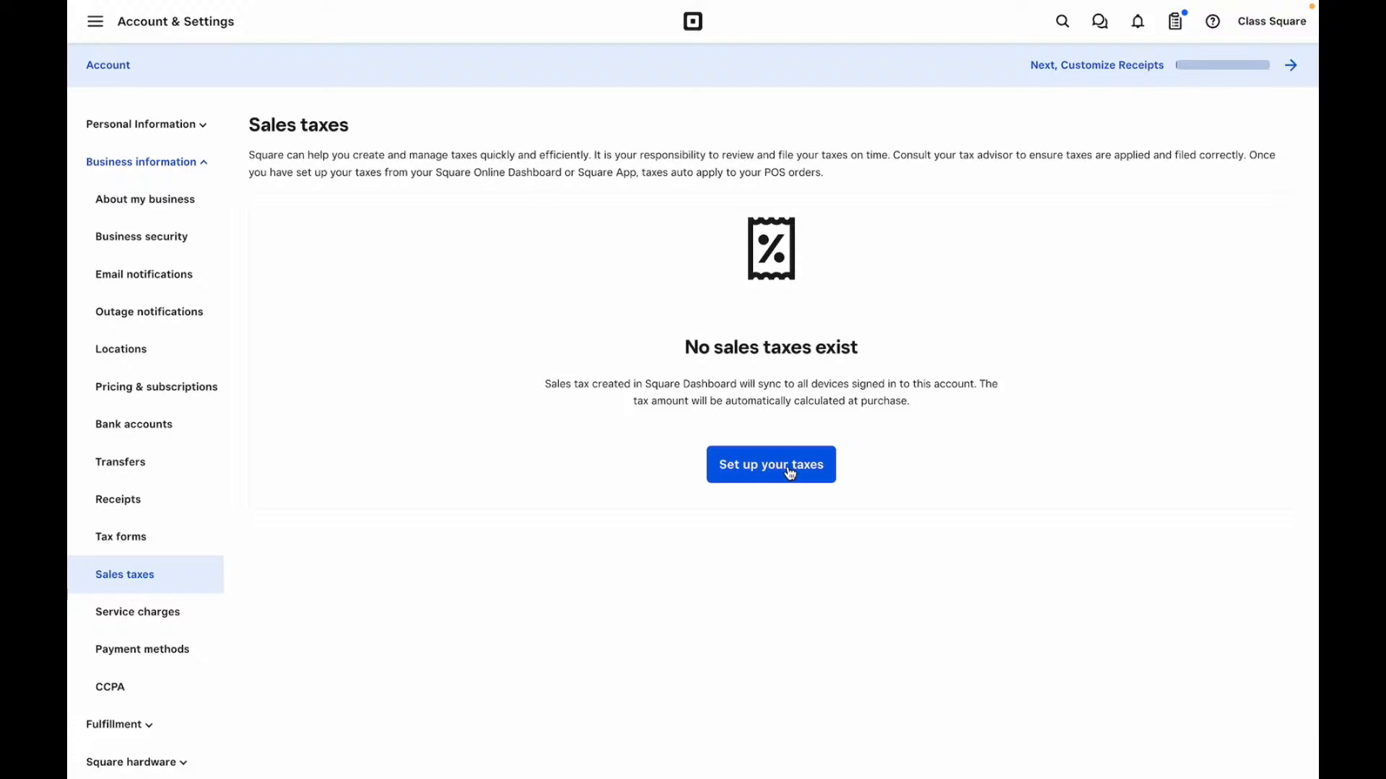
scroll(196, 539, "down", 2)
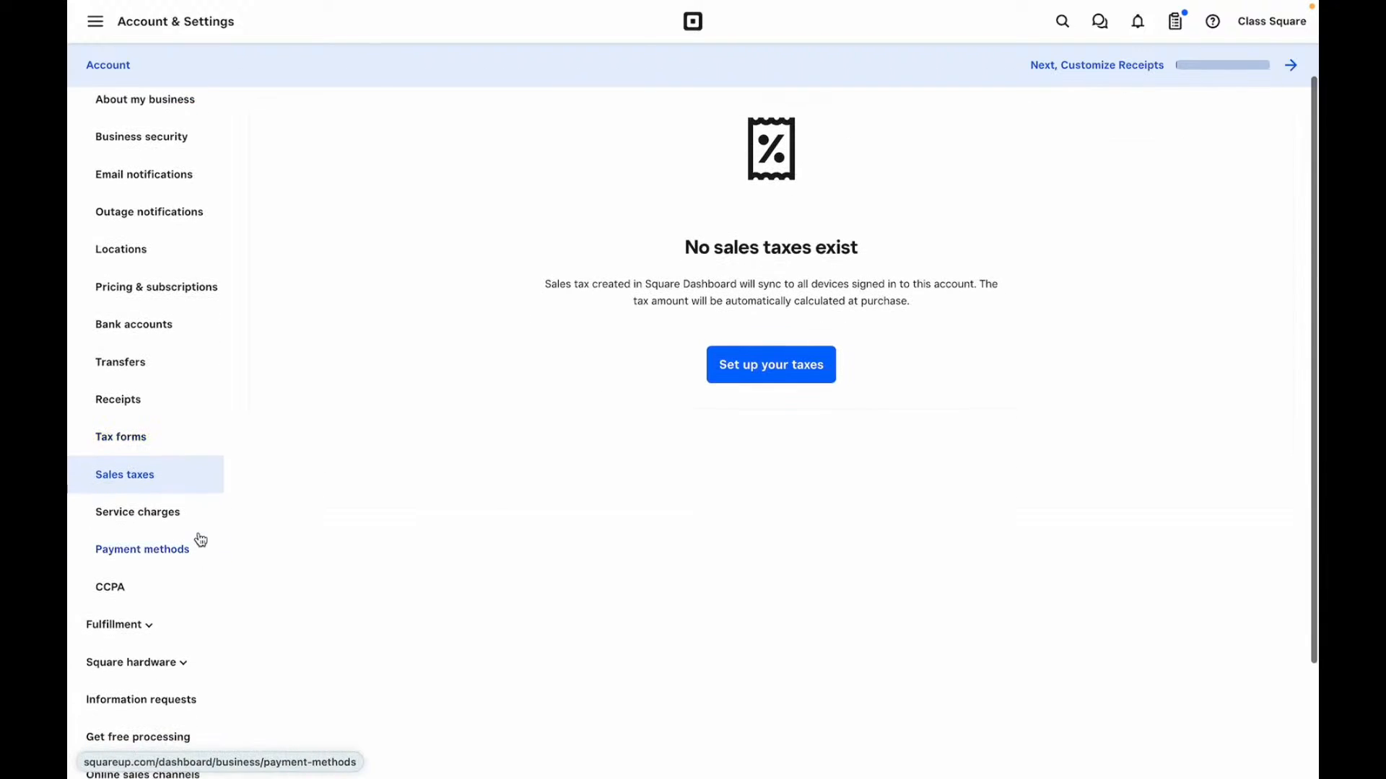
- Open a blank service charge form, inspect Name, Amount type and Amount, then close it unsaved
left_click(154, 515)
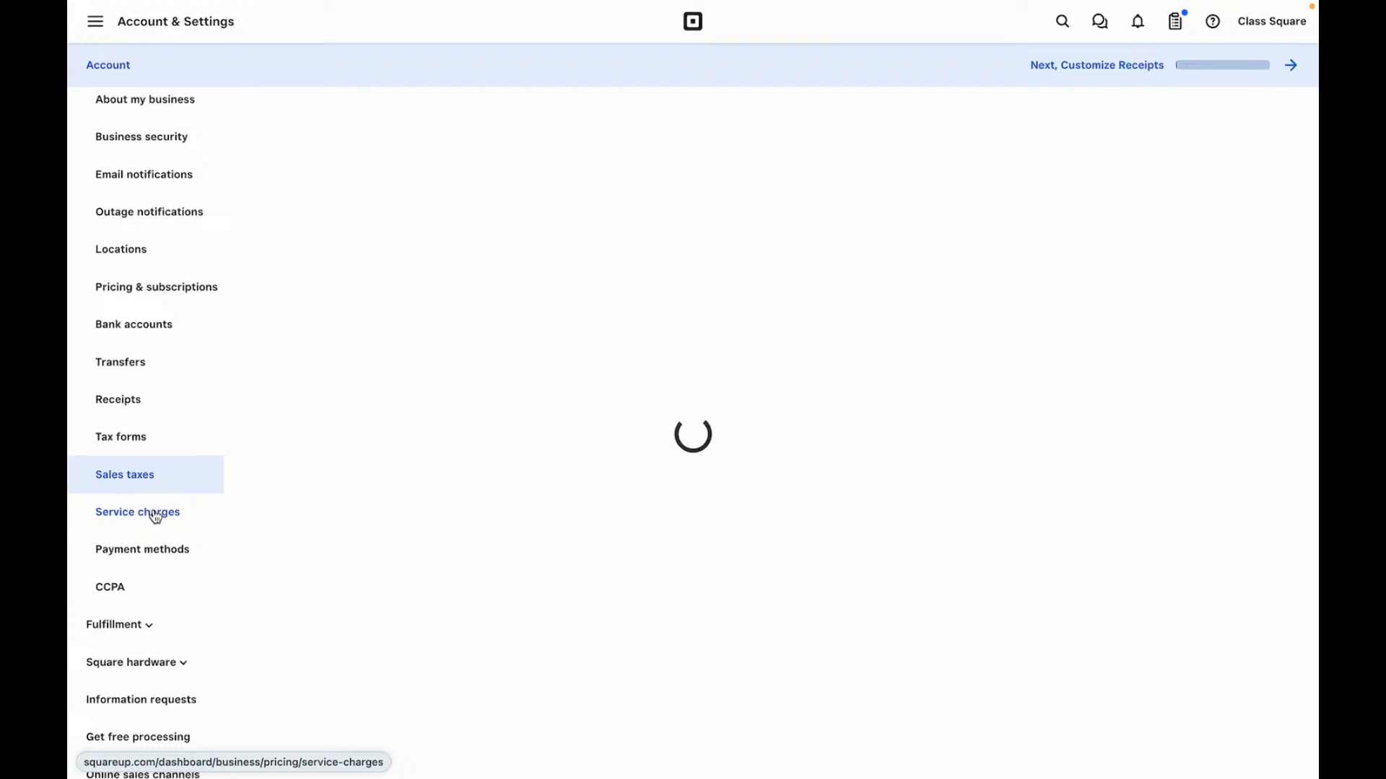
scroll(523, 312, "up", 3)
scroll(524, 315, "down", 1)
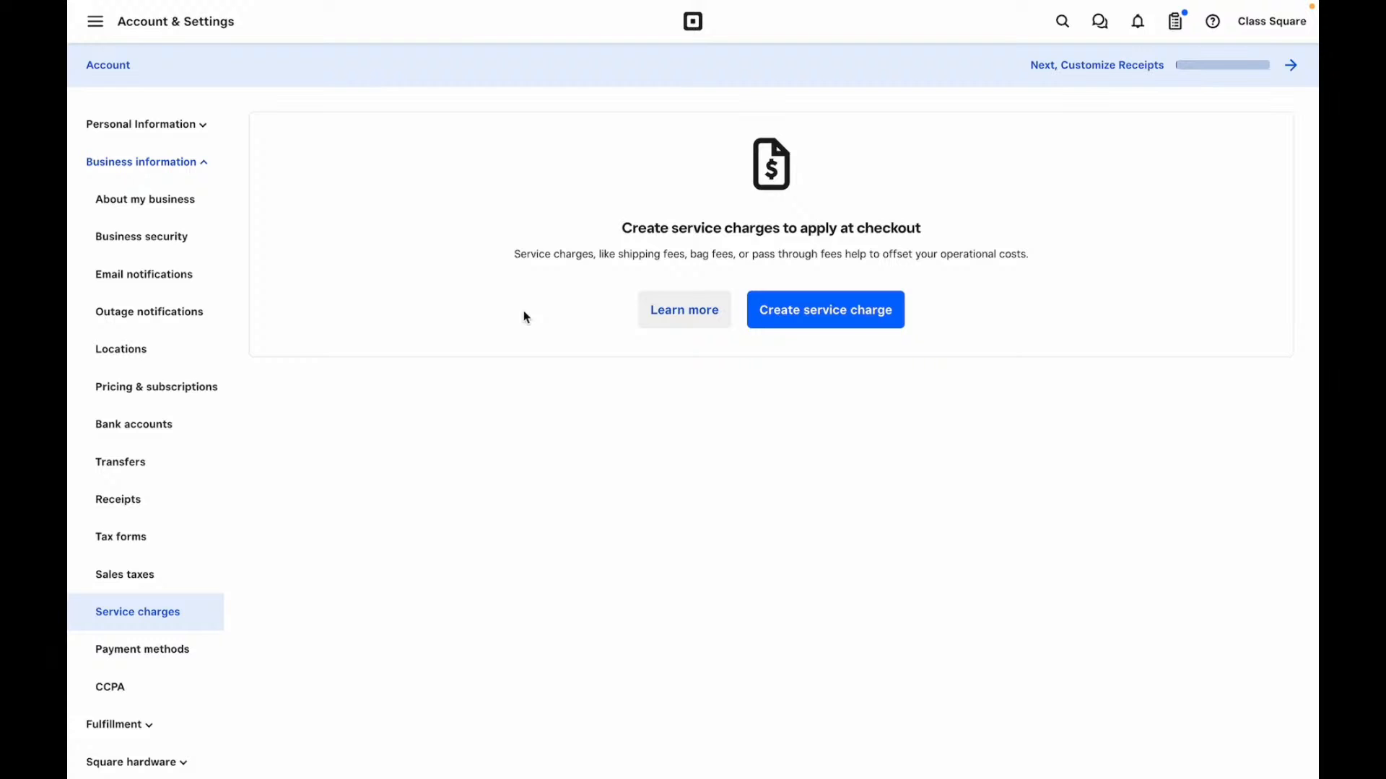
left_click(846, 307)
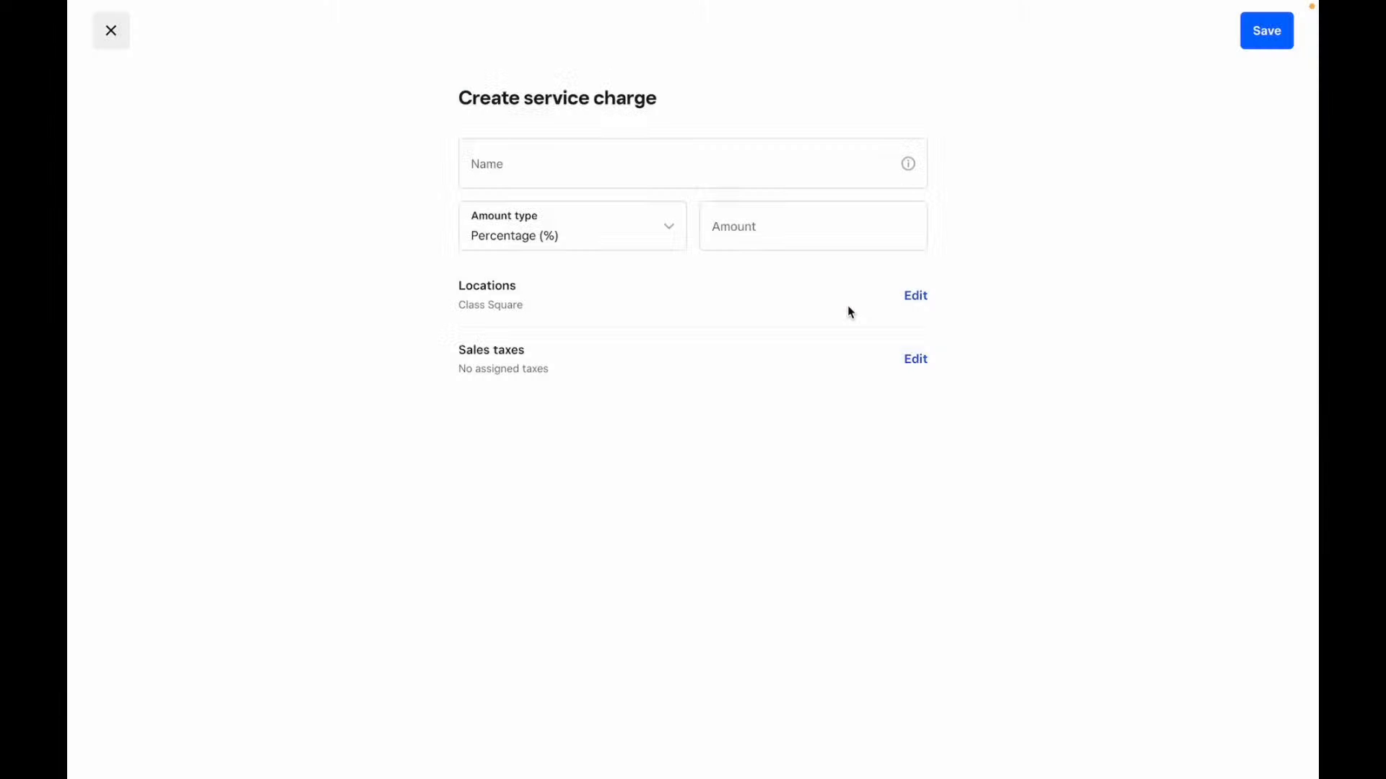
left_click(542, 164)
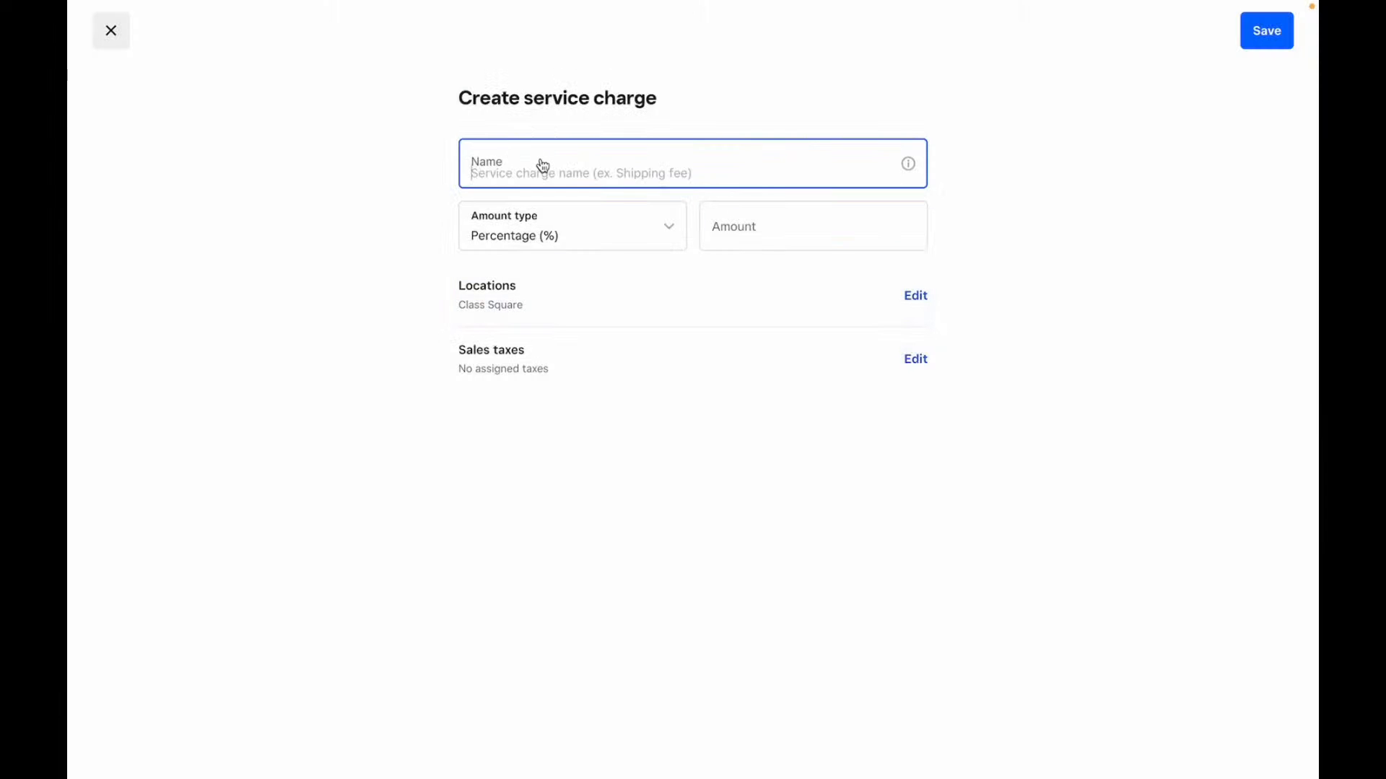
left_click(641, 244)
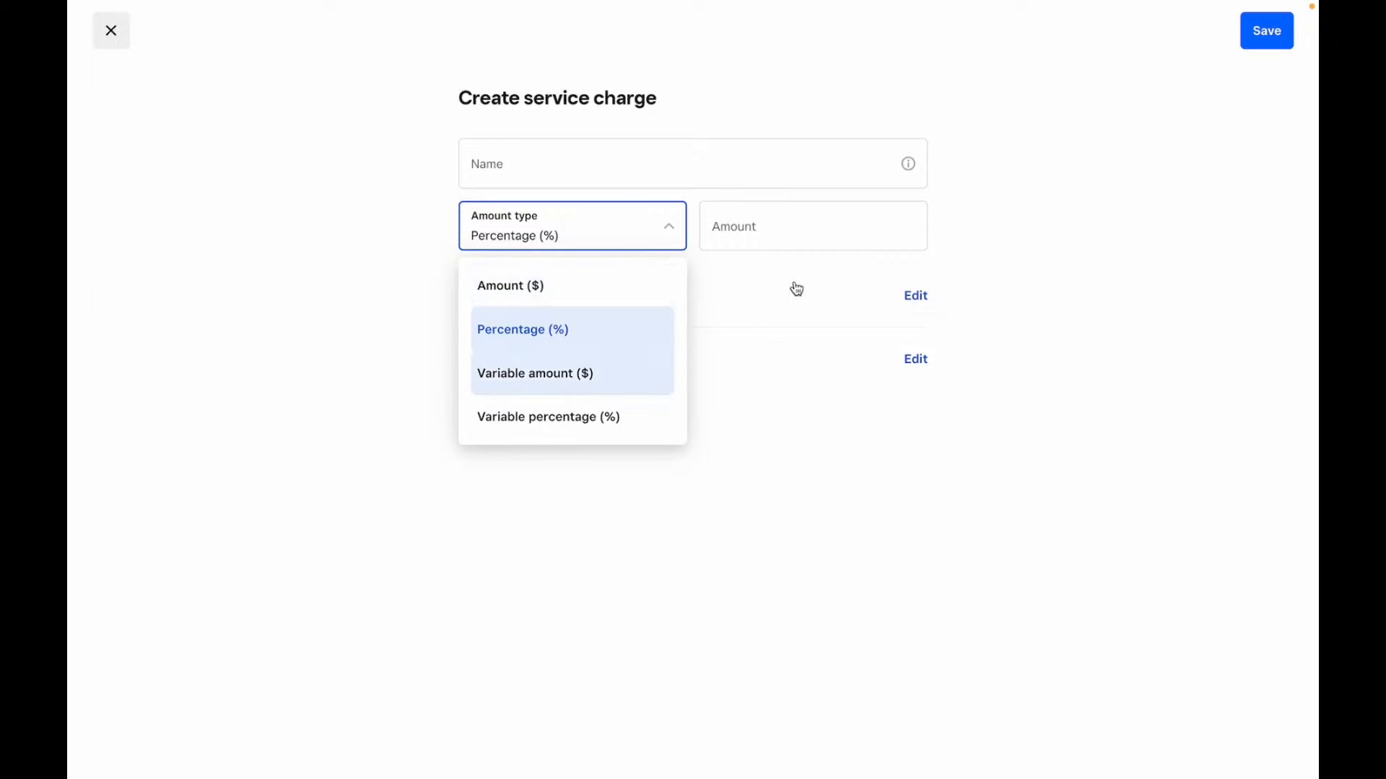
left_click(863, 228)
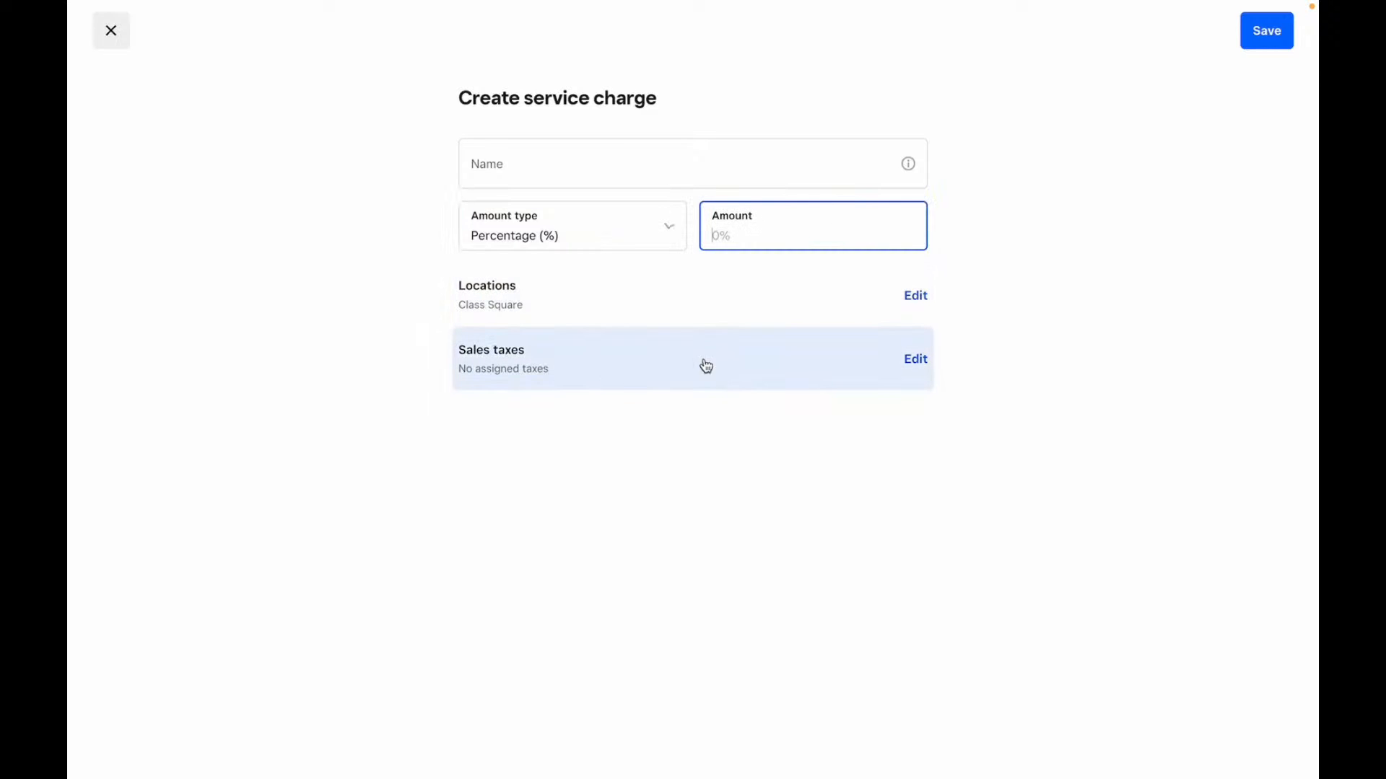
left_click(113, 45)
- Discard the unsaved service charge, check Afterpay's availability settings, then open Pickup & Delivery
left_click(527, 443)
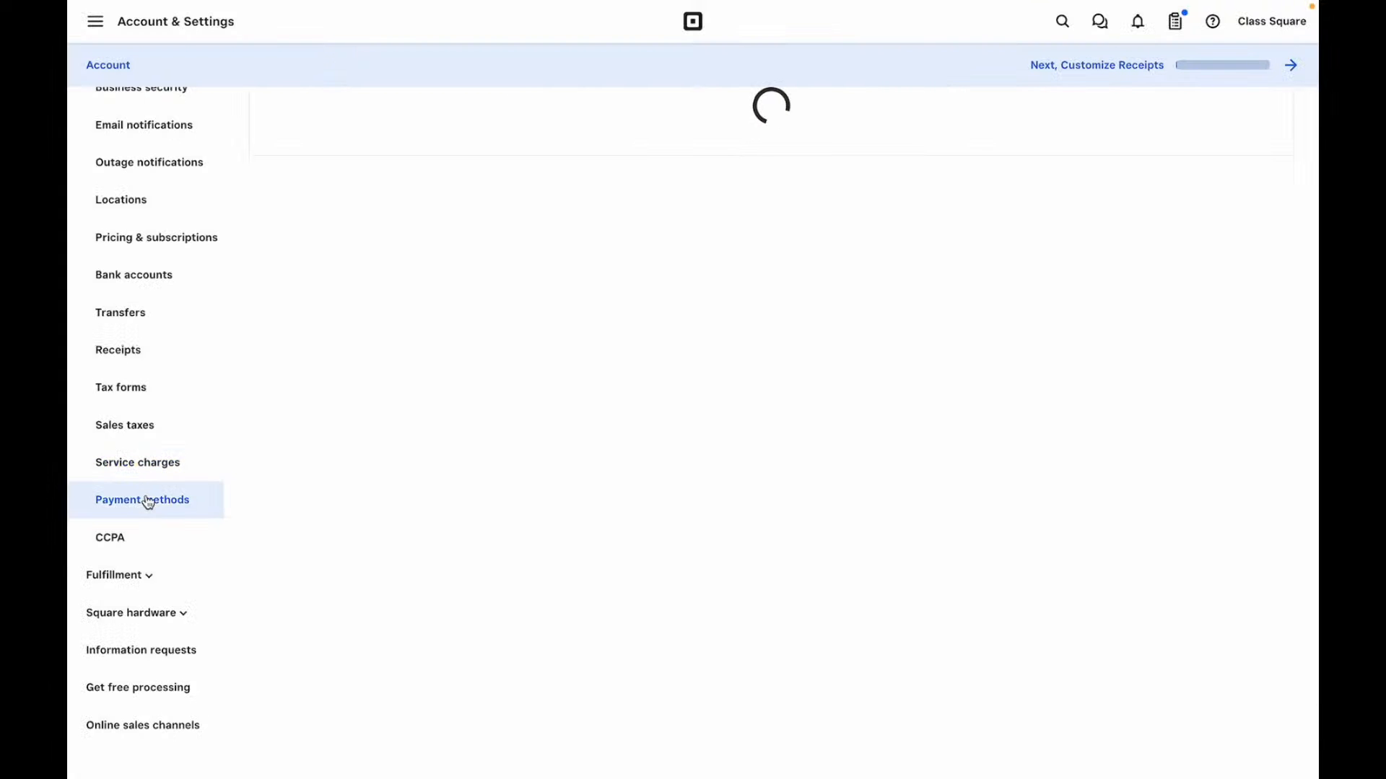
scroll(658, 336, "up", 3)
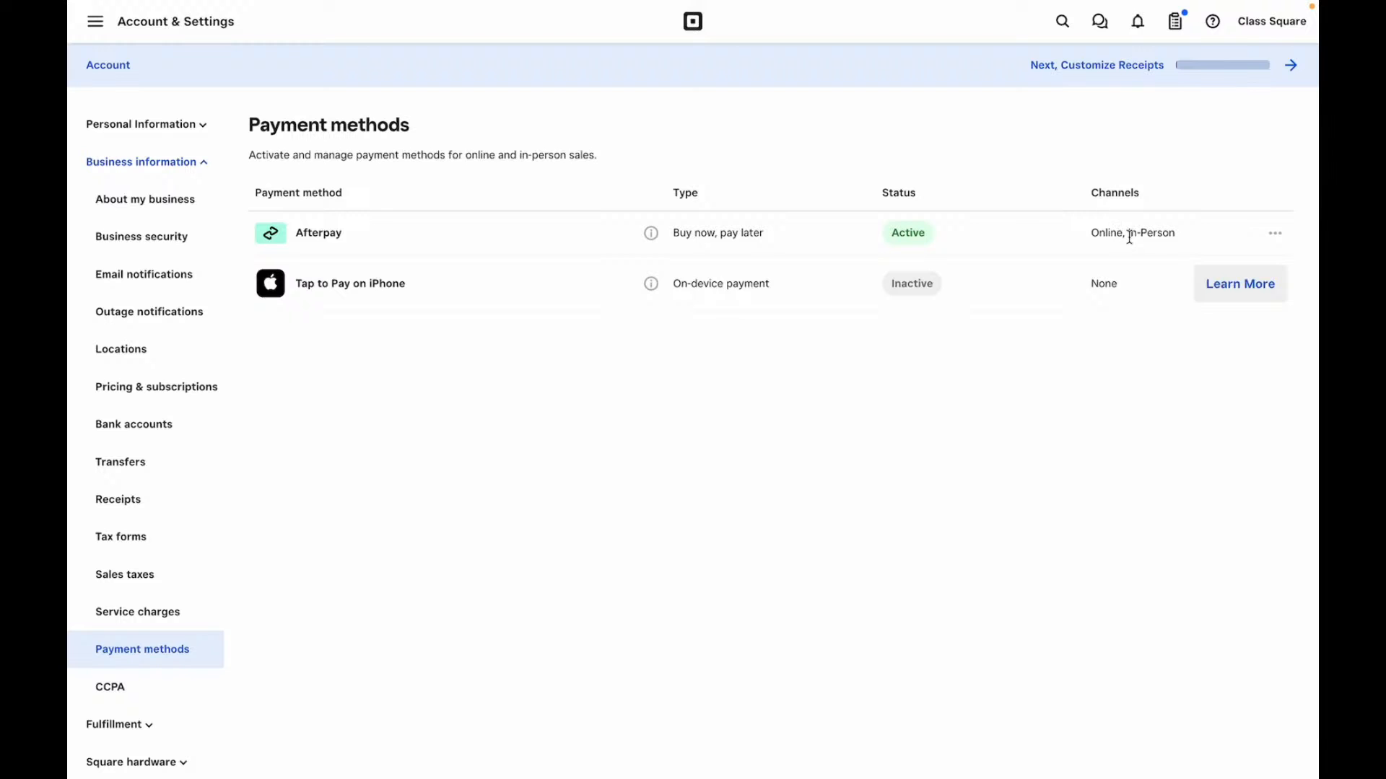
left_click(1276, 241)
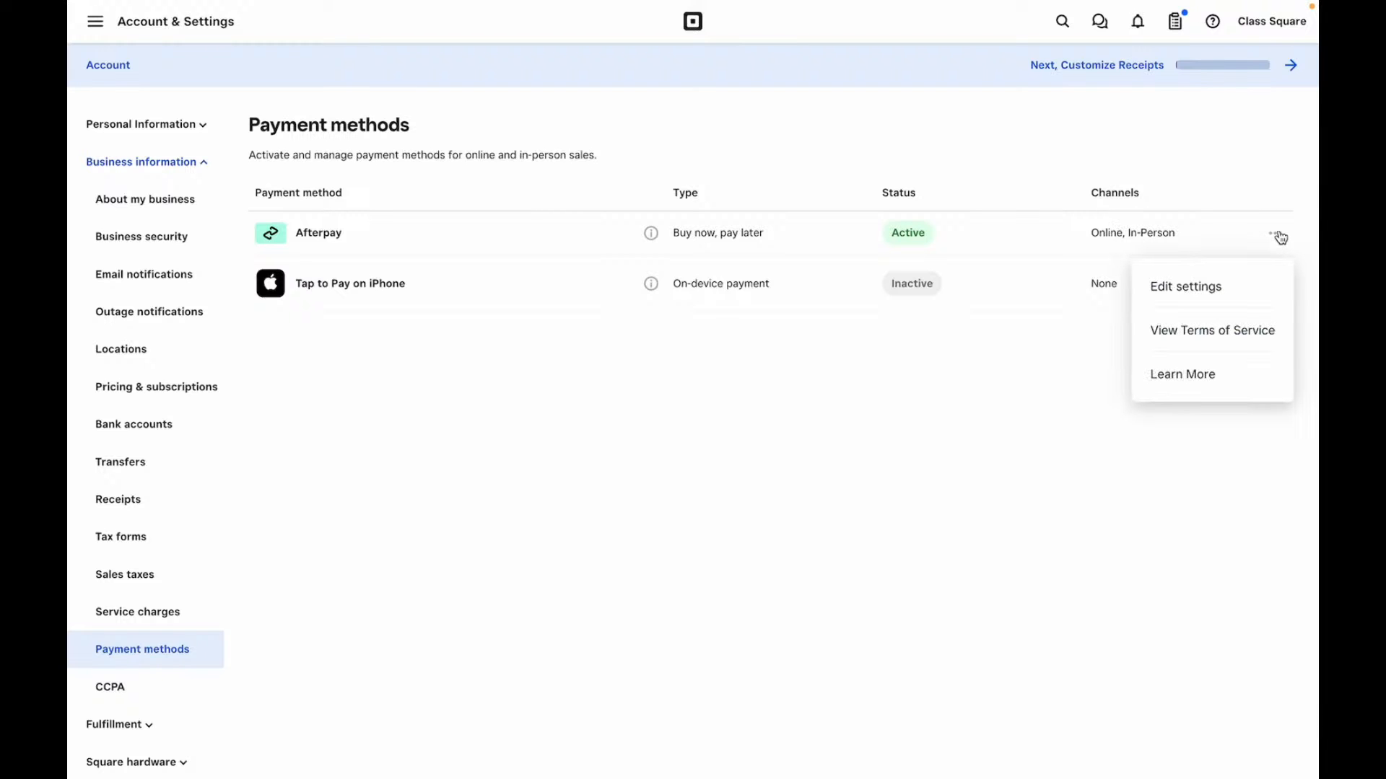
left_click(1222, 288)
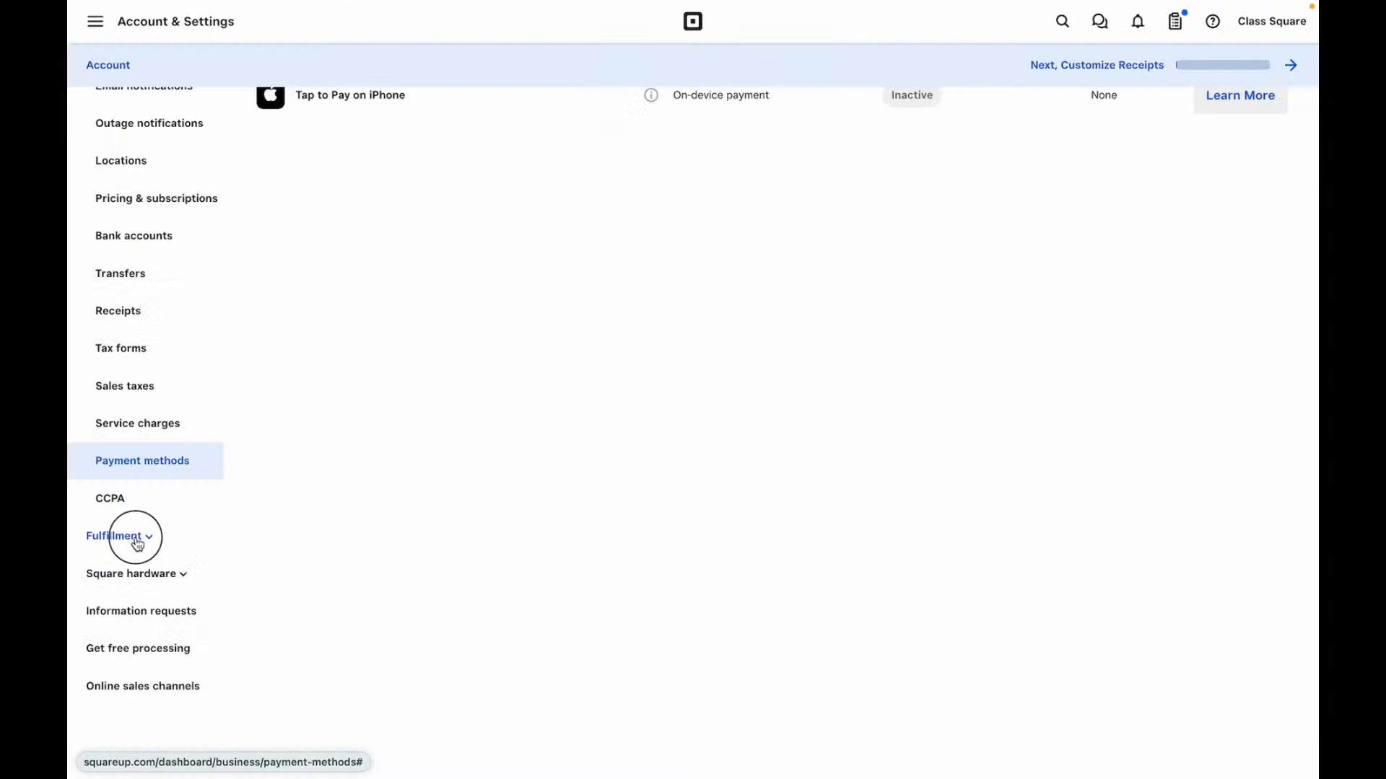
left_click(137, 541)
left_click(143, 575)
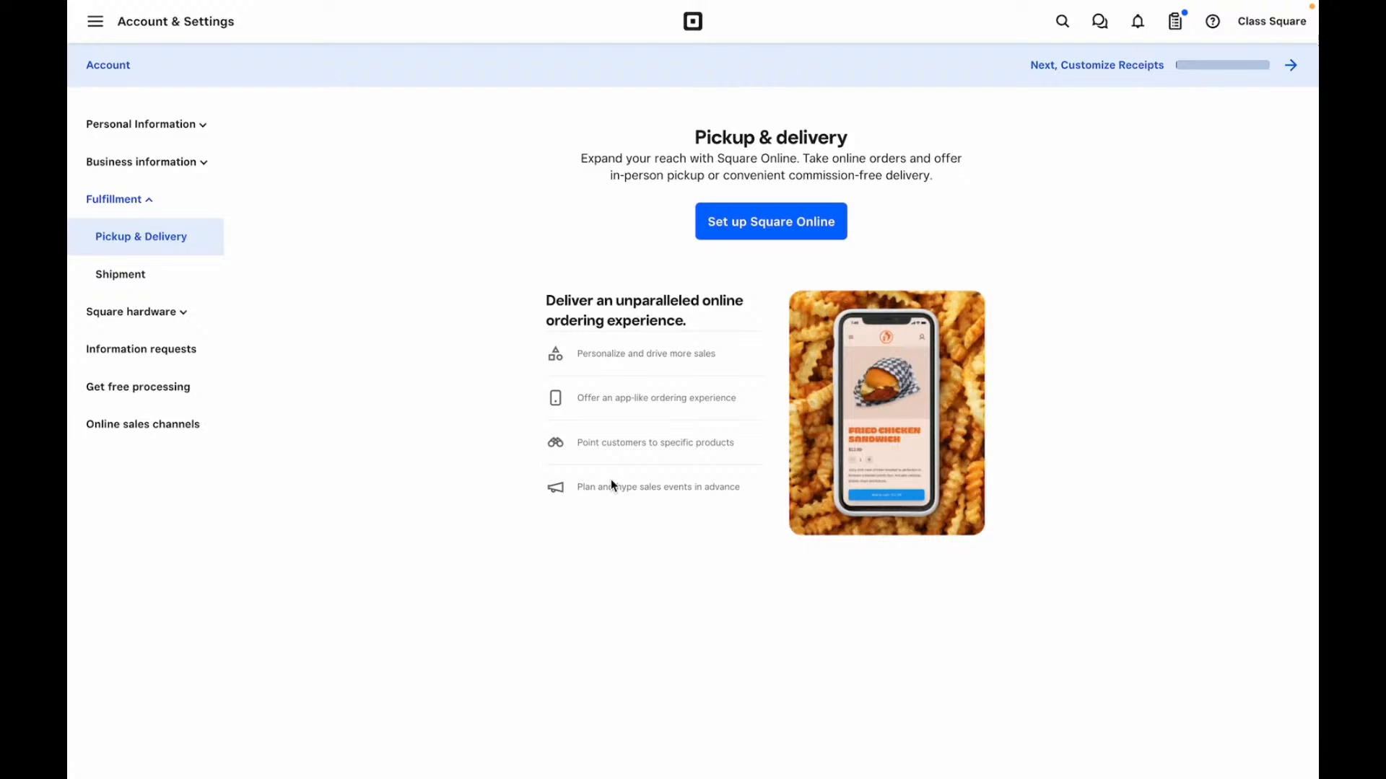
- Open Shipment under Fulfillment and add a new retail shipping rate profile
left_click(138, 278)
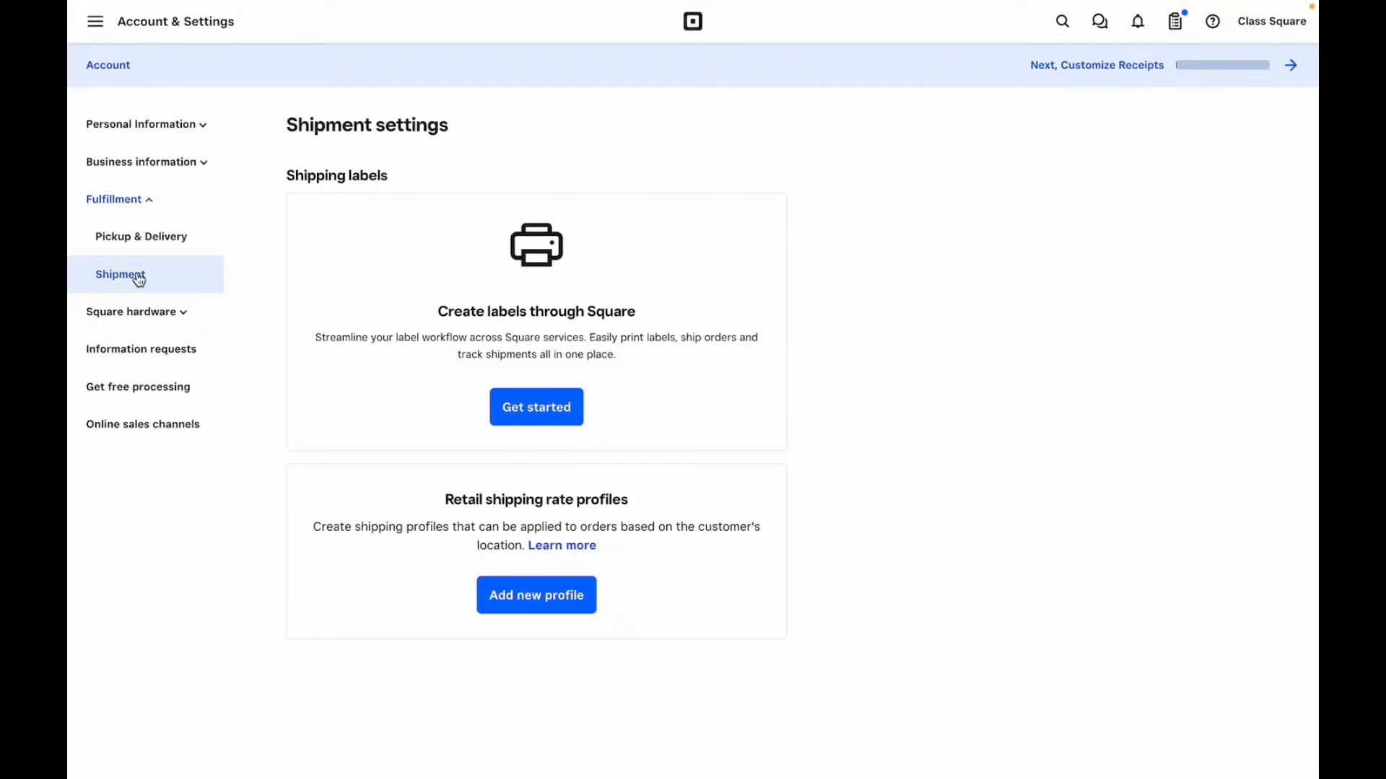
left_click(540, 609)
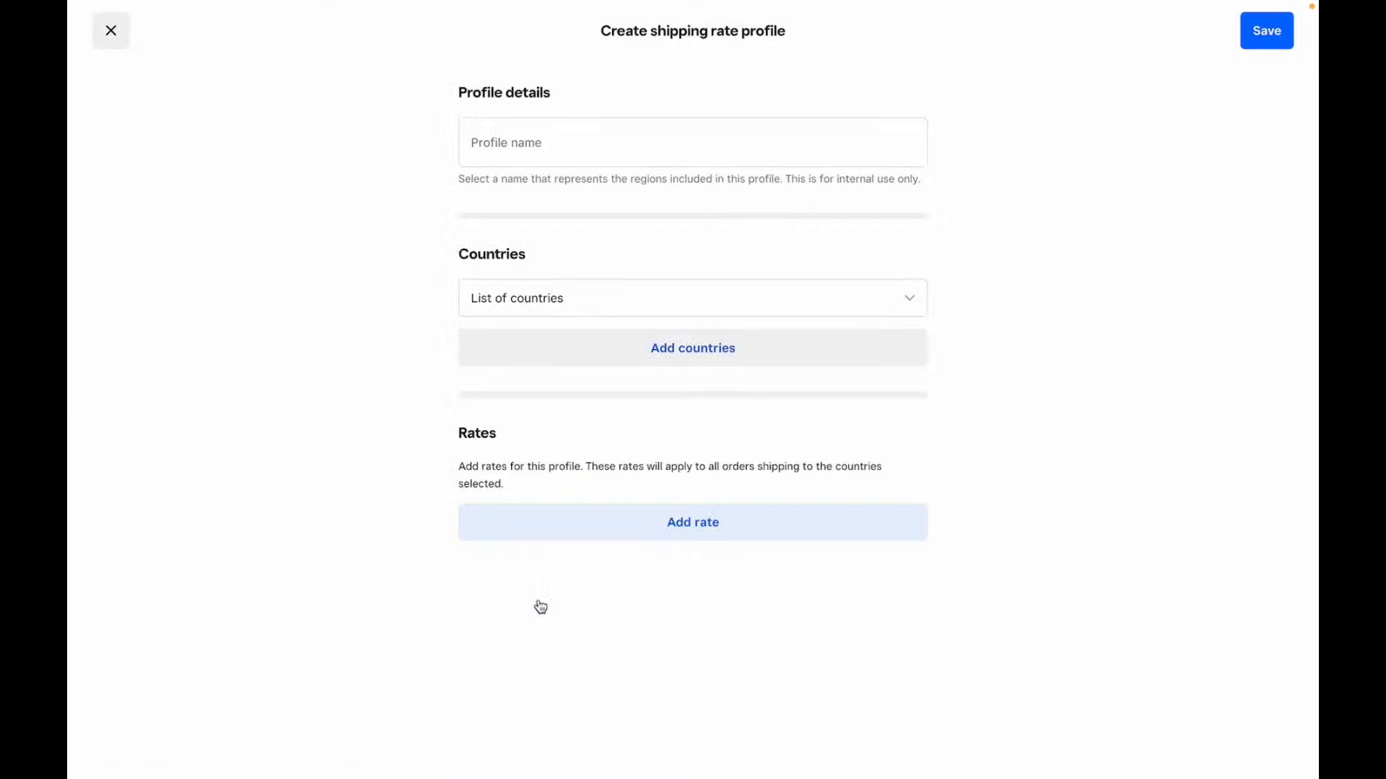
- Try adding a Flat rate shipping rate, then close it without saving
left_click(693, 524)
left_click(656, 192)
left_click(665, 300)
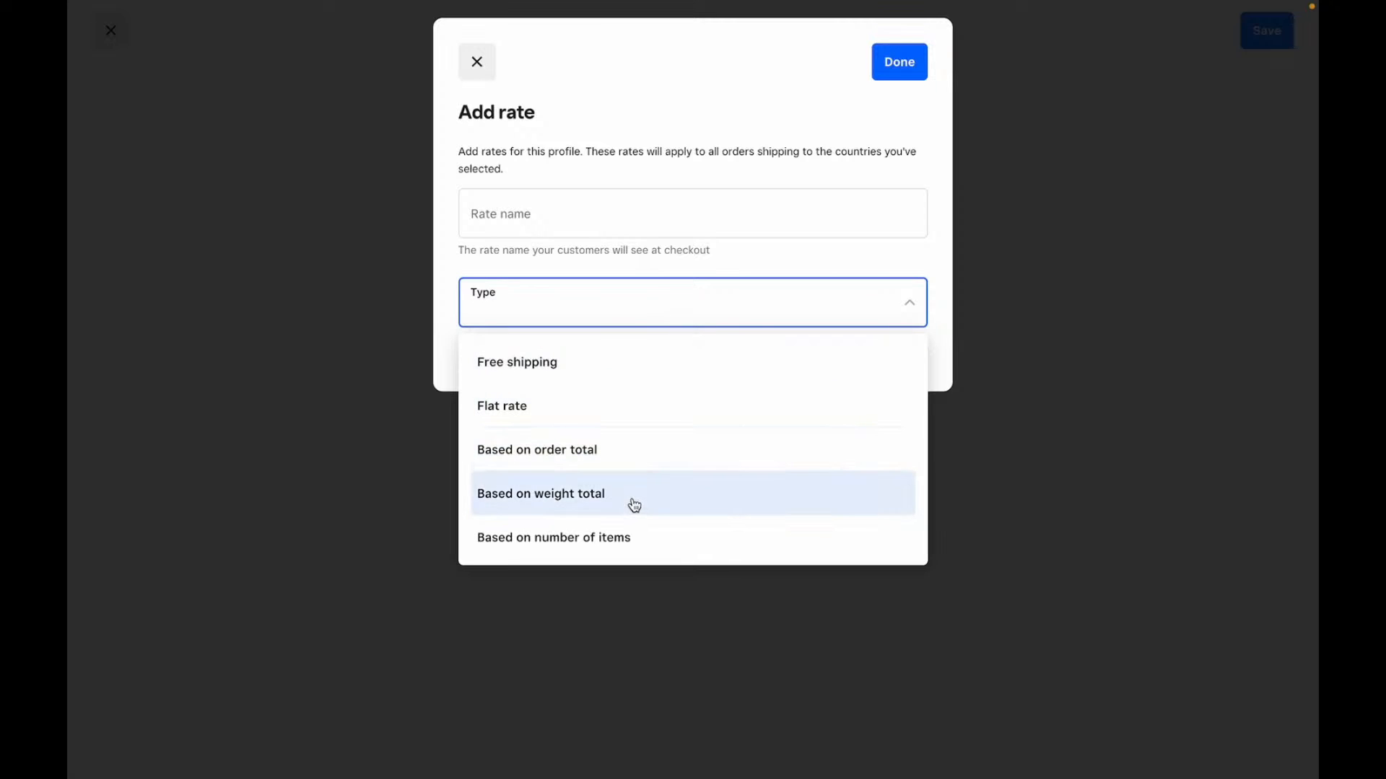
left_click(646, 406)
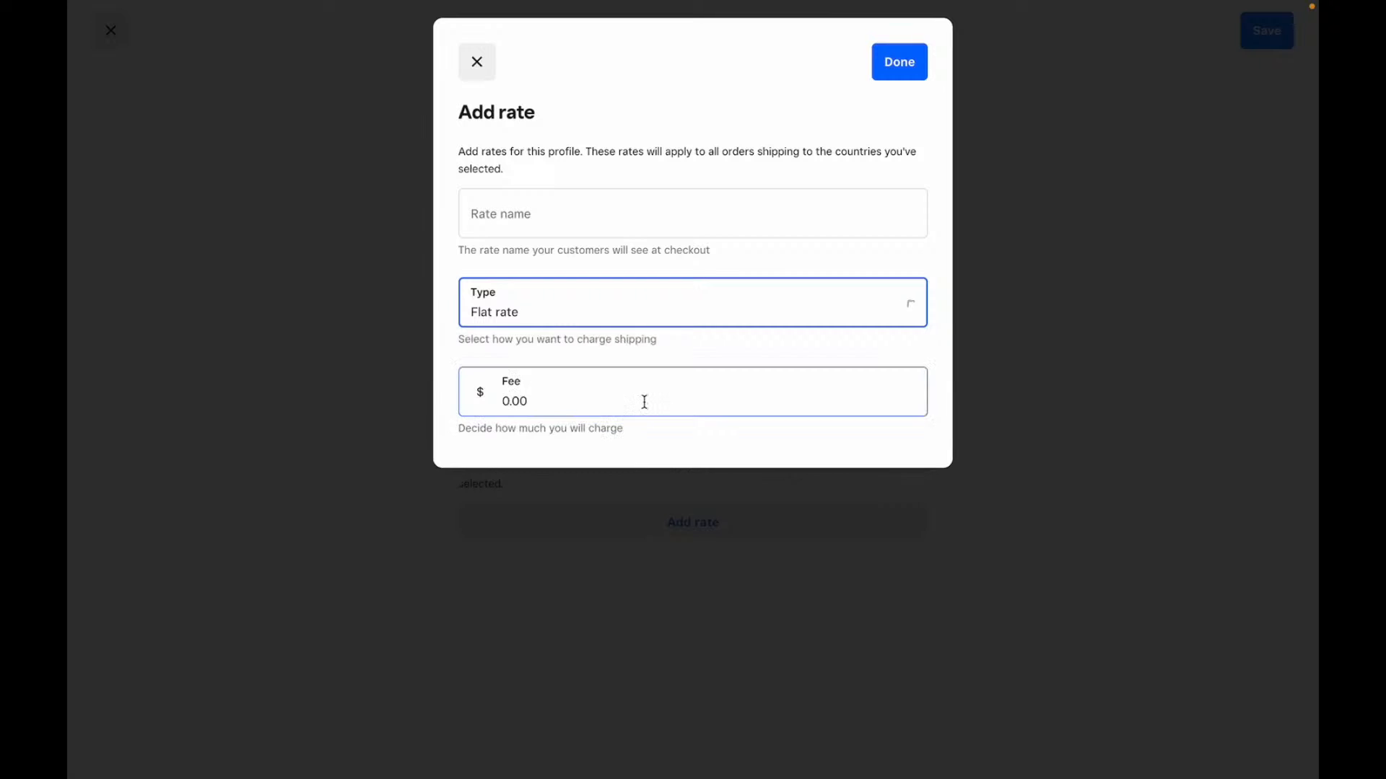
left_click(476, 61)
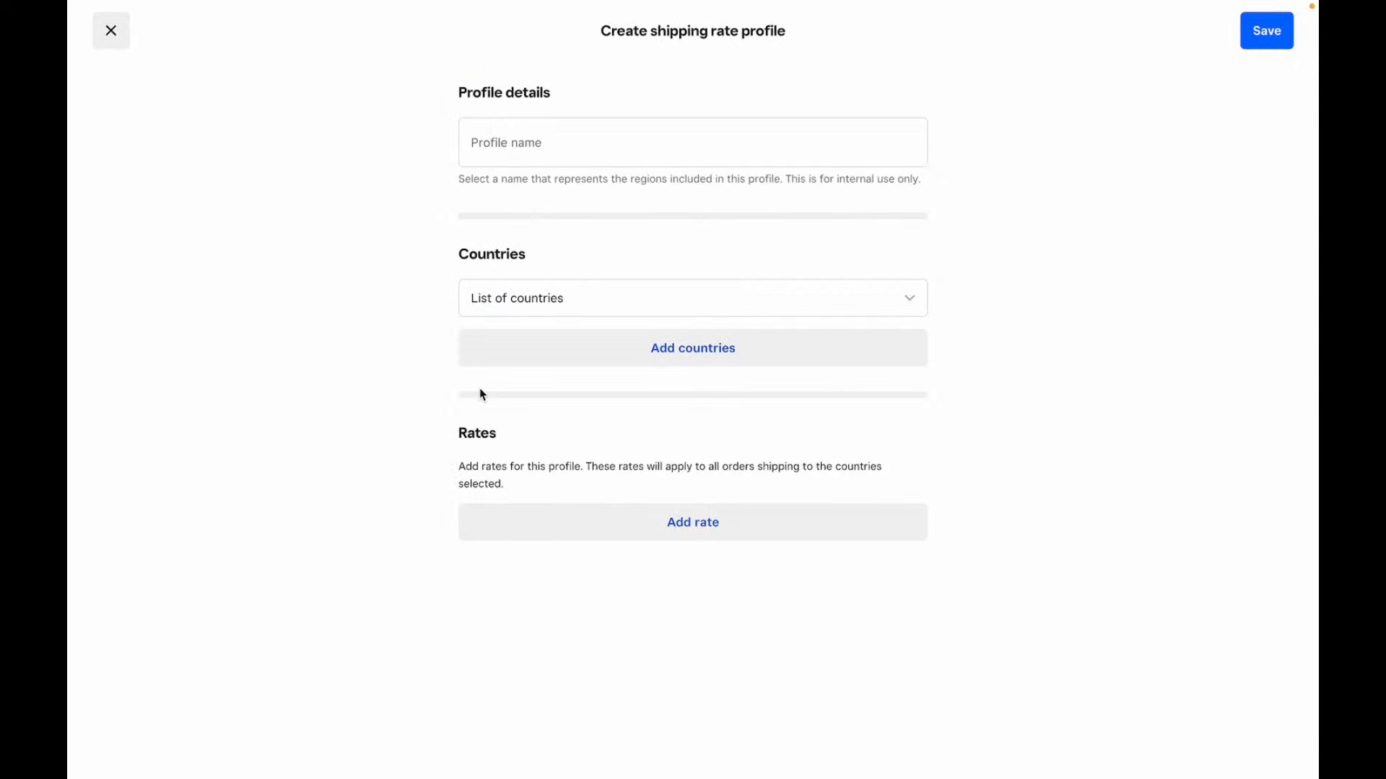
- Check the profile's country options, then expand Square hardware in the sidebar
left_click(546, 308)
left_click(546, 309)
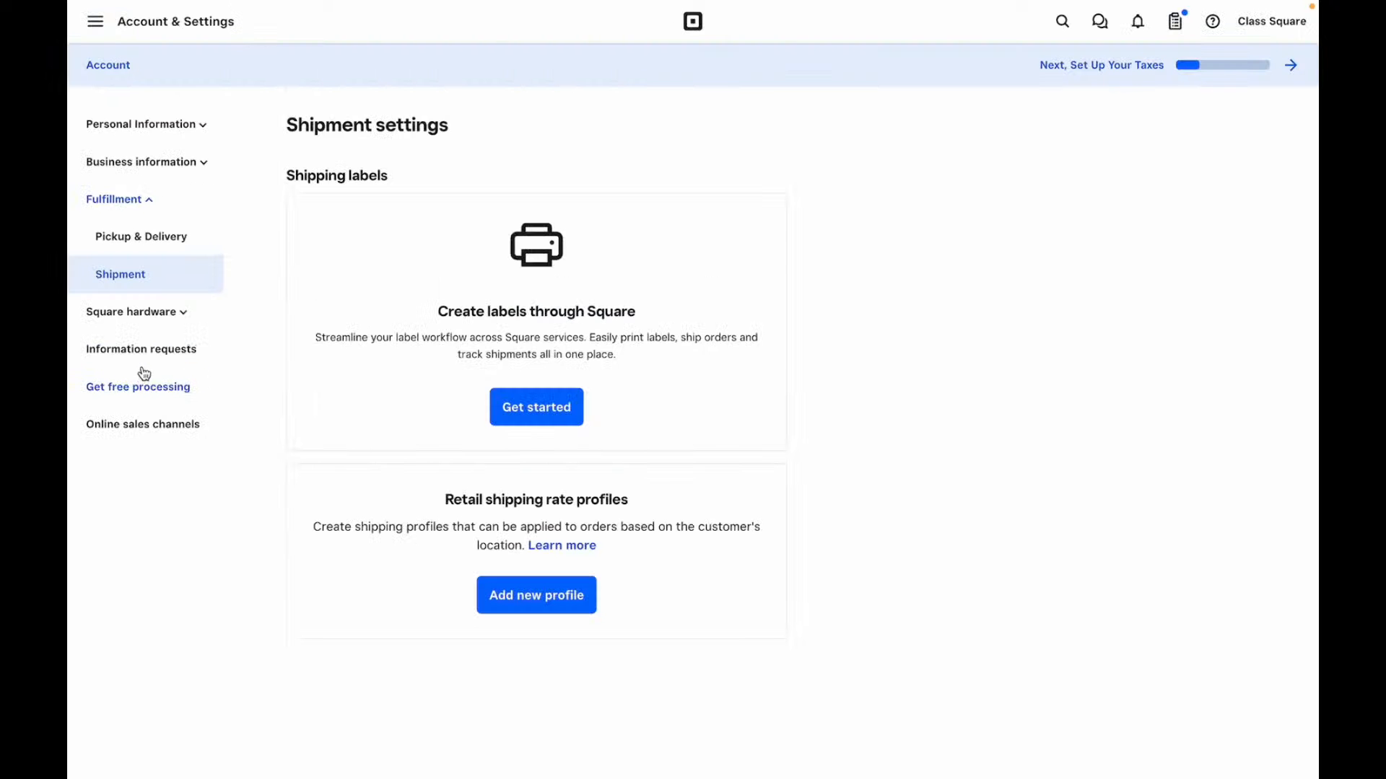
left_click(149, 313)
- Open Order Square hardware and browse the Stand, Register, Terminal and Reader products
left_click(153, 354)
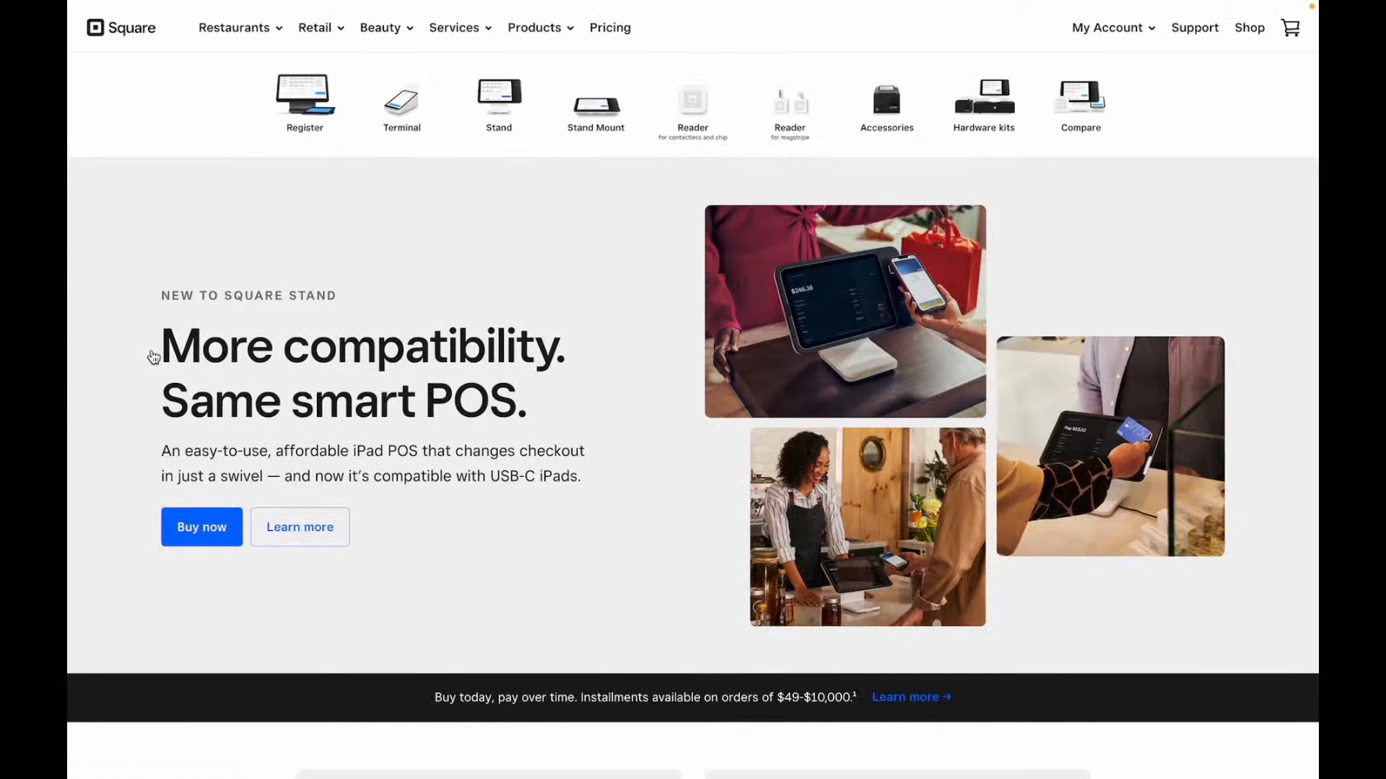
scroll(153, 357, "down", 15)
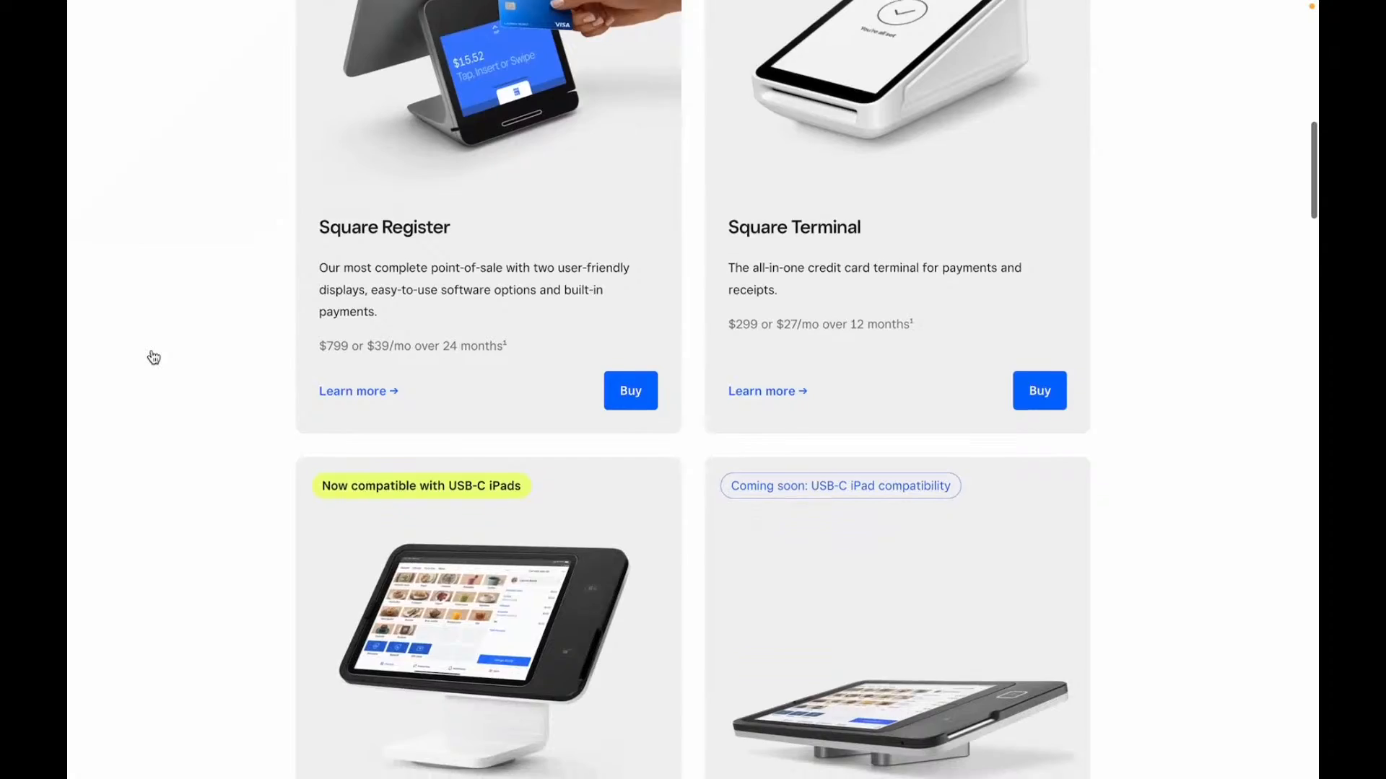
scroll(153, 357, "down", 13)
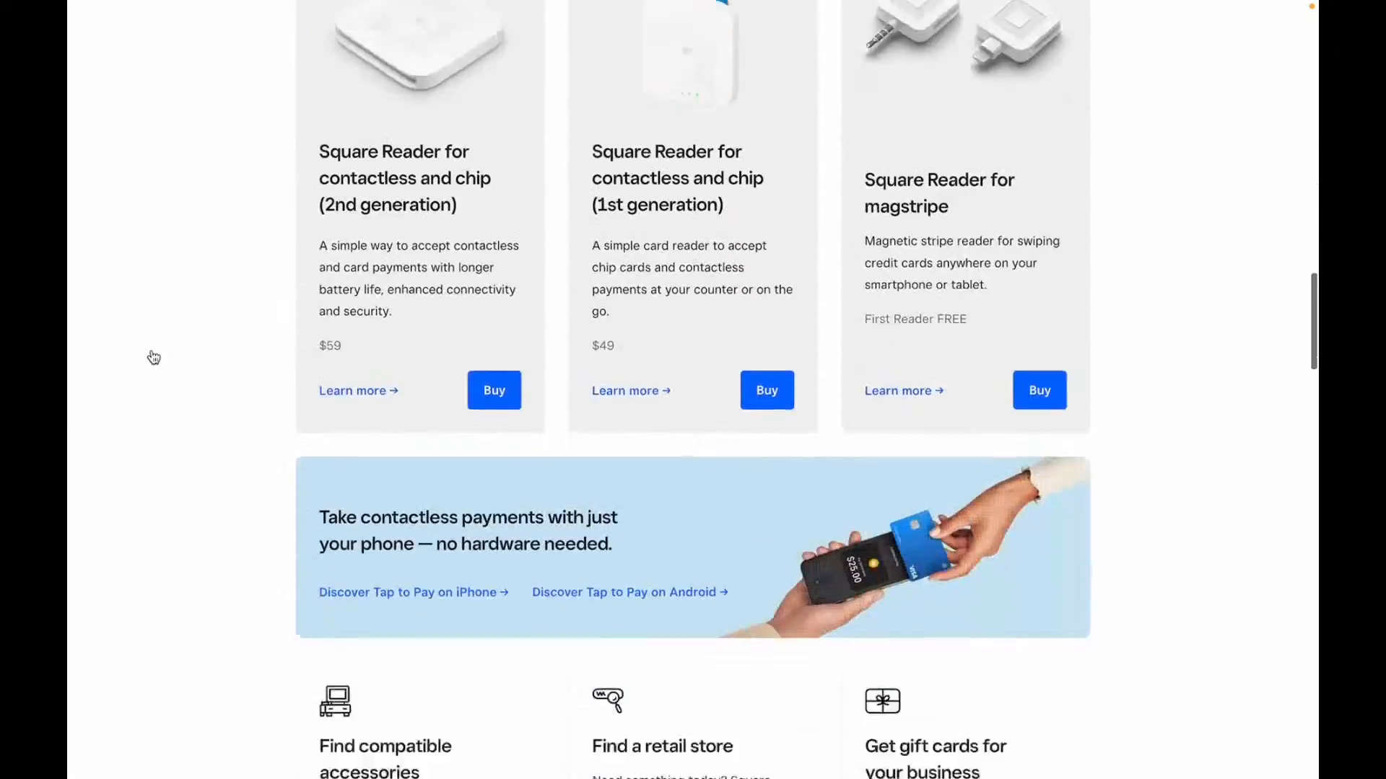
scroll(153, 357, "down", 14)
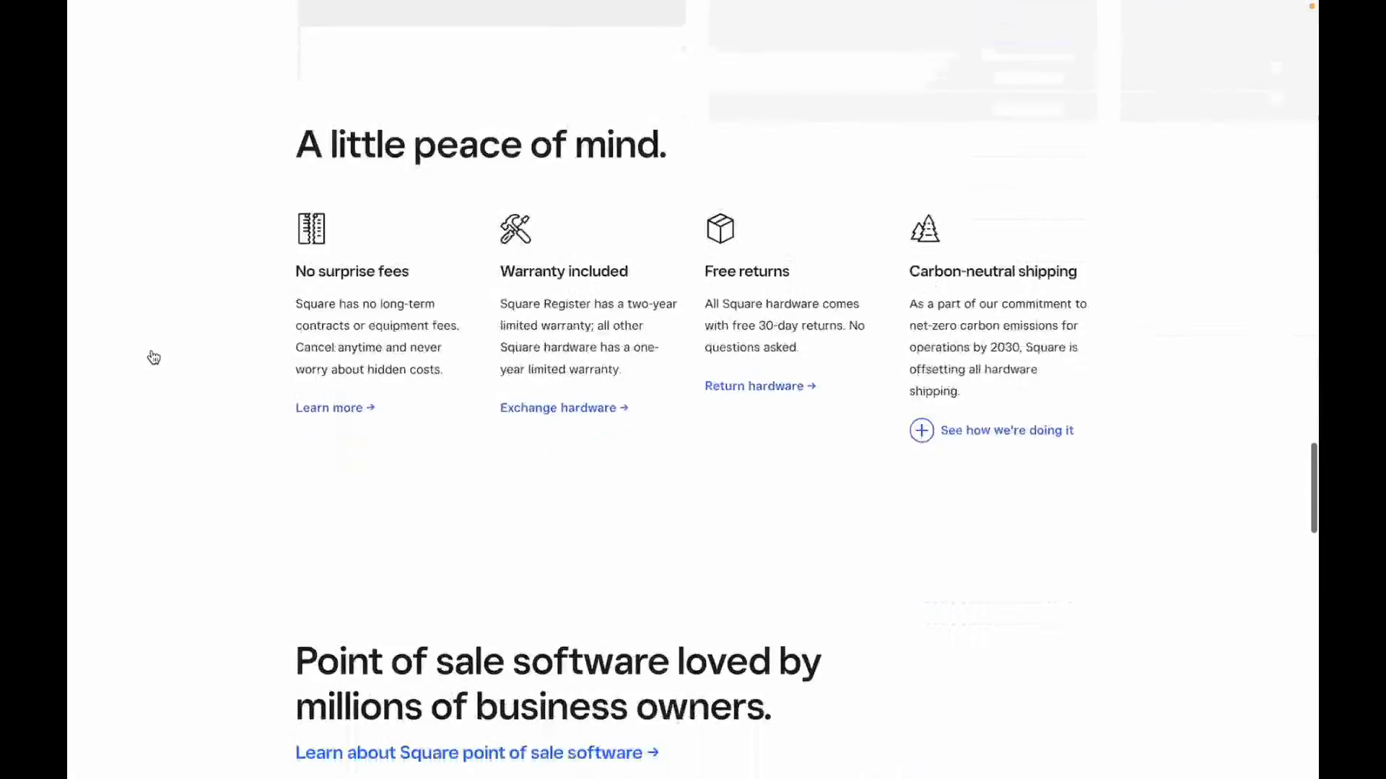
scroll(153, 357, "up", 20)
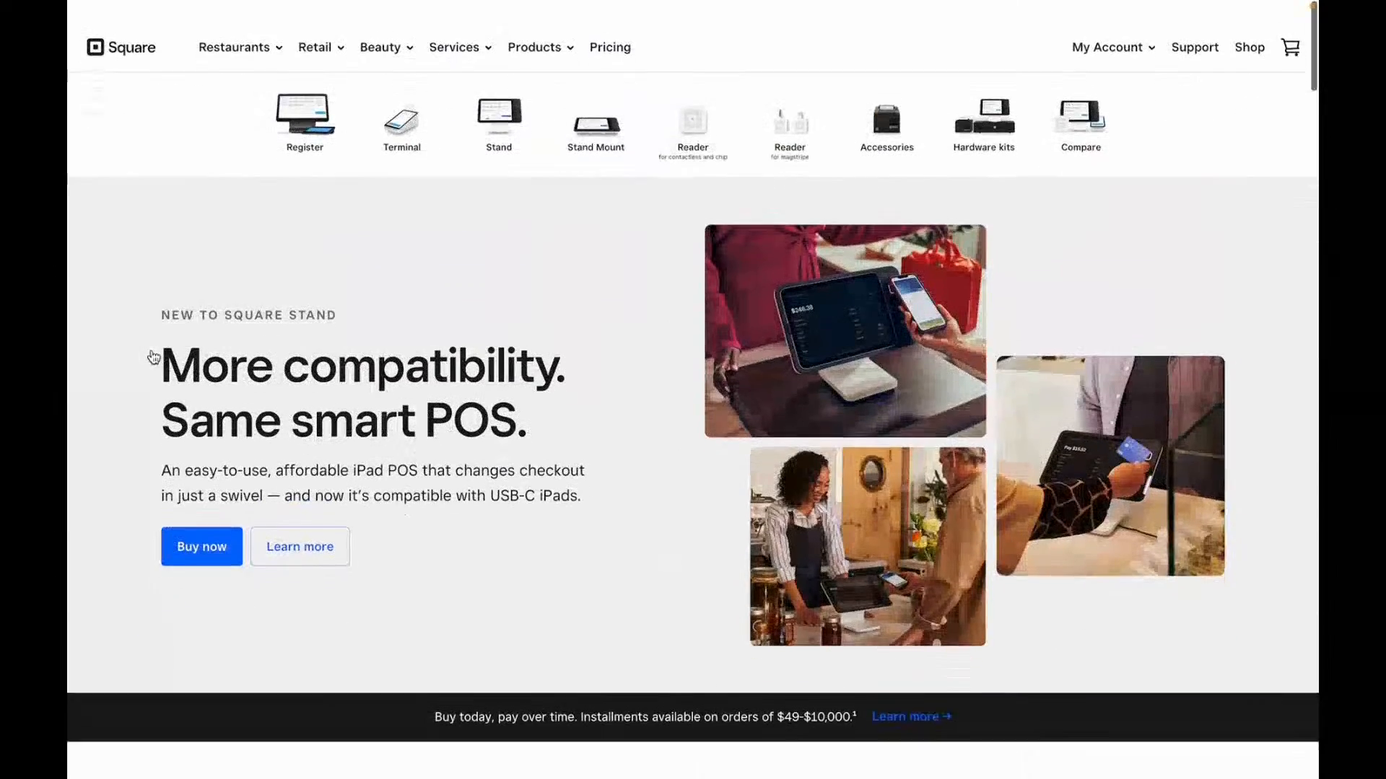
- Go back to Account & Settings and open the Get free processing referrals page
left_click(147, 24)
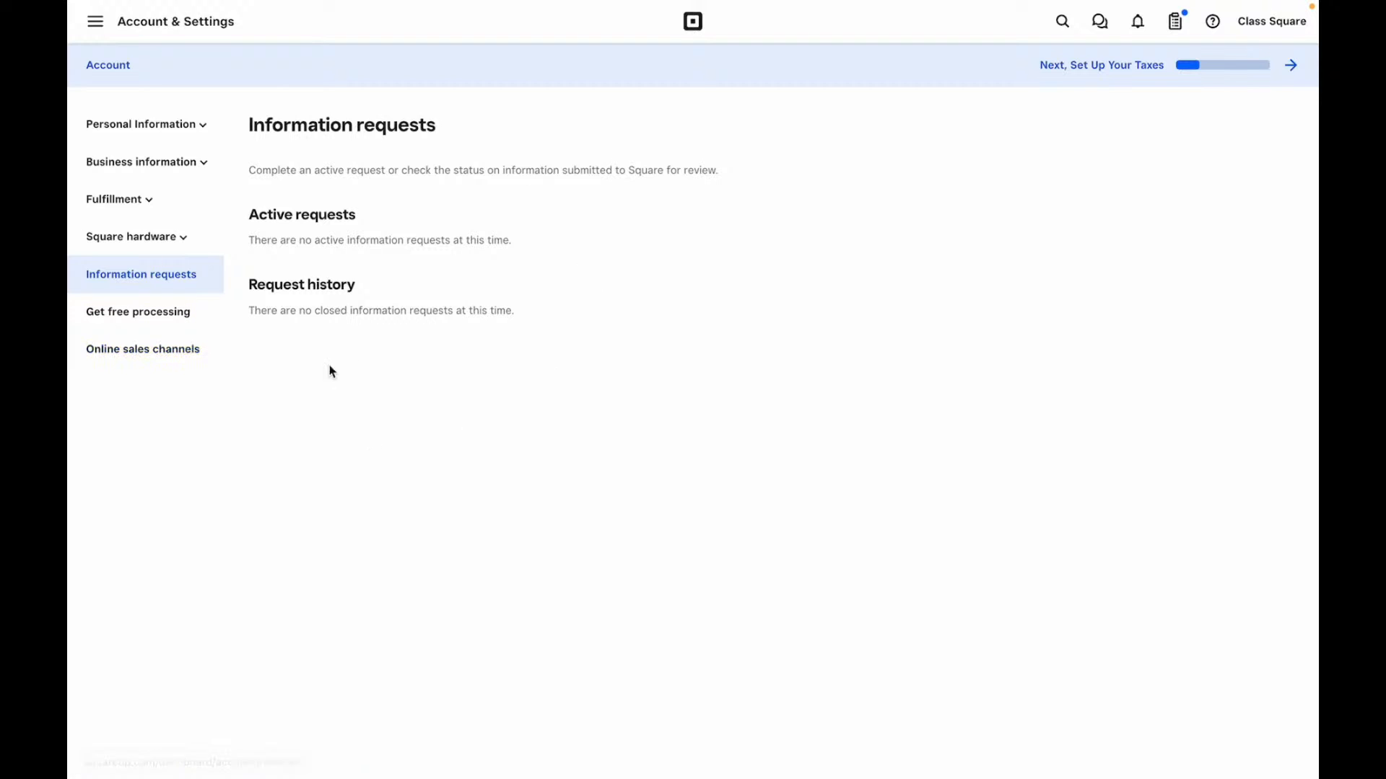
left_click(144, 328)
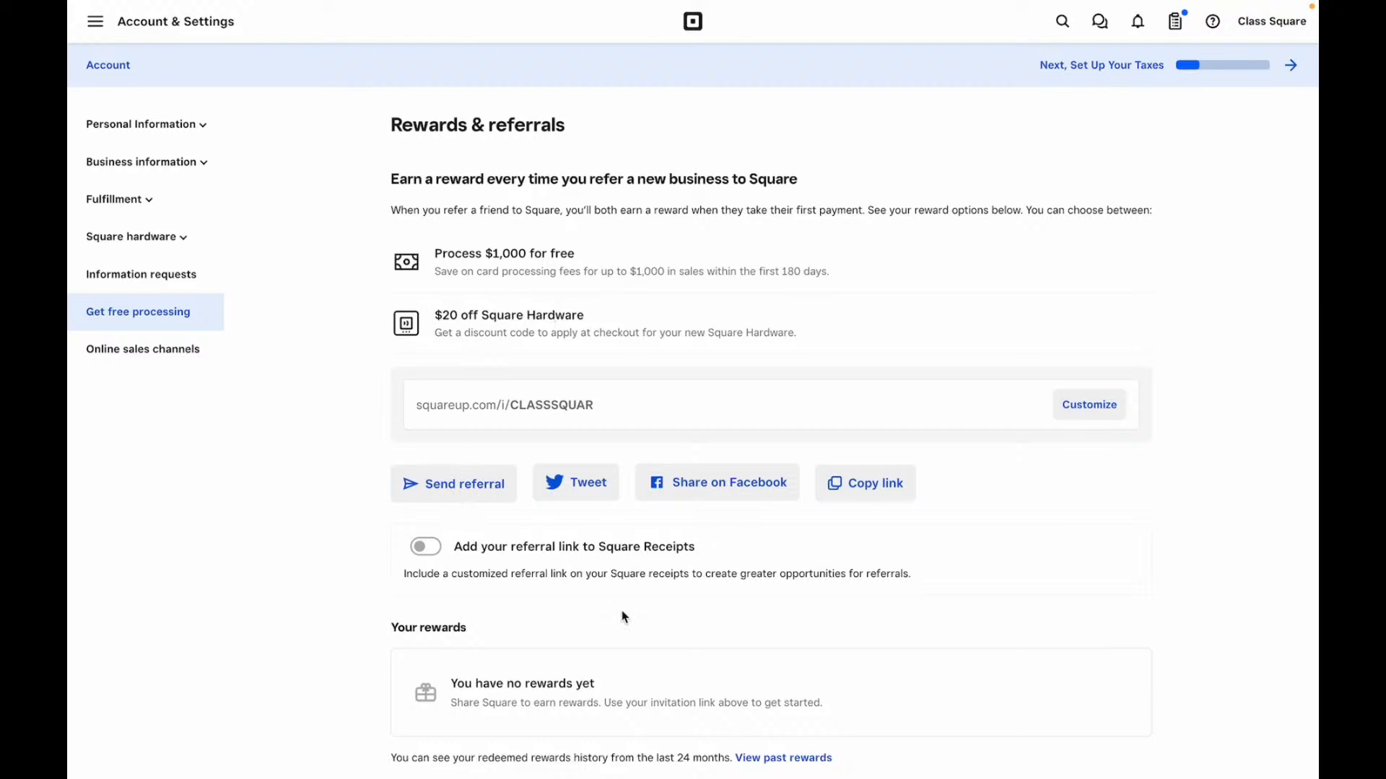
scroll(624, 617, "down", 1)
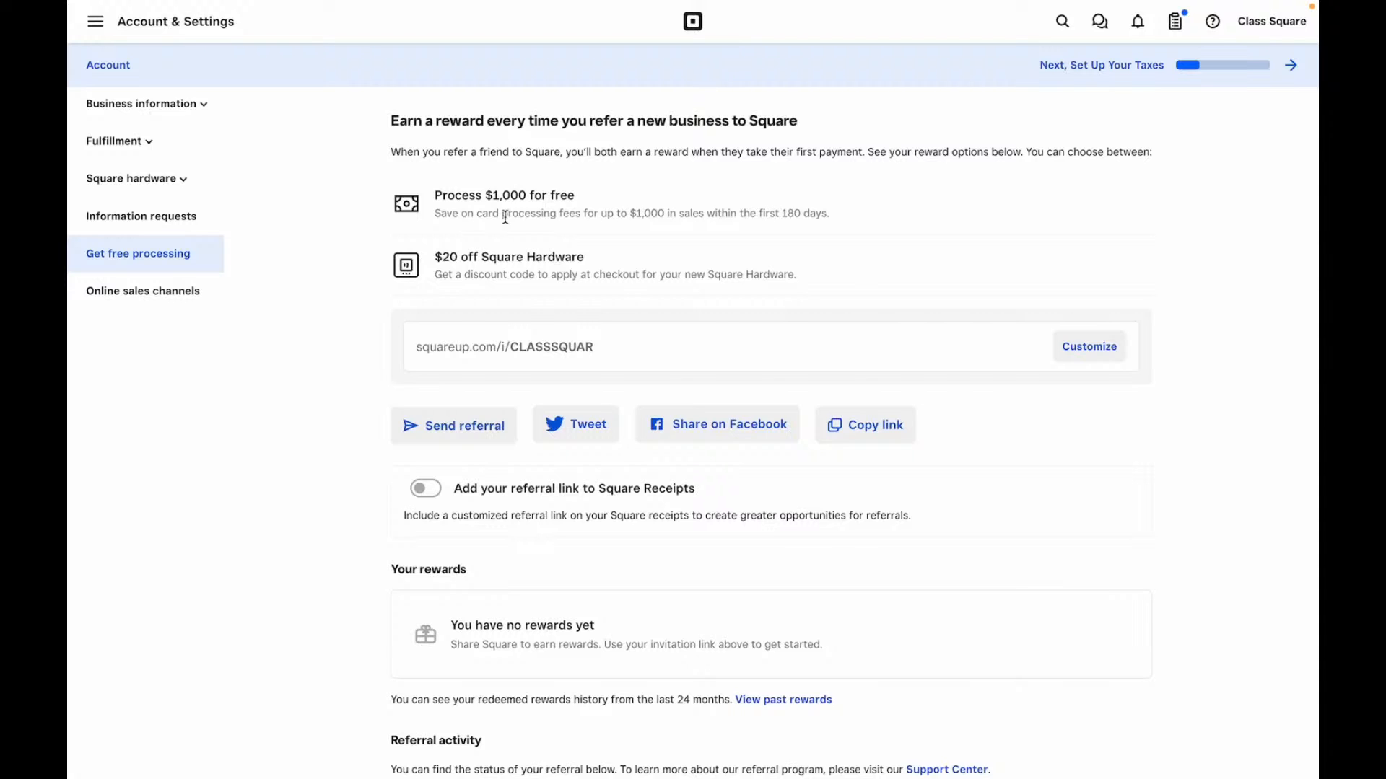
scroll(505, 217, "down", 5)
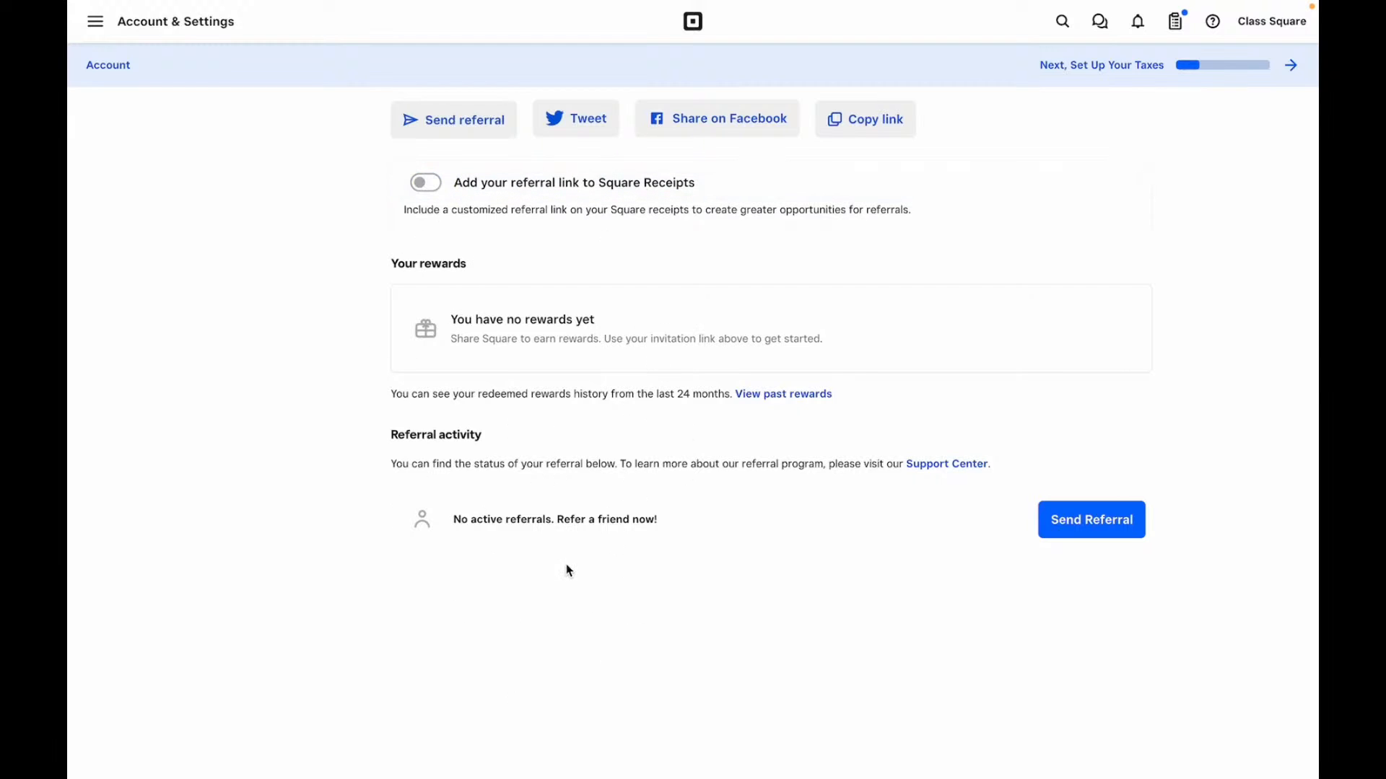
scroll(381, 310, "up", 1)
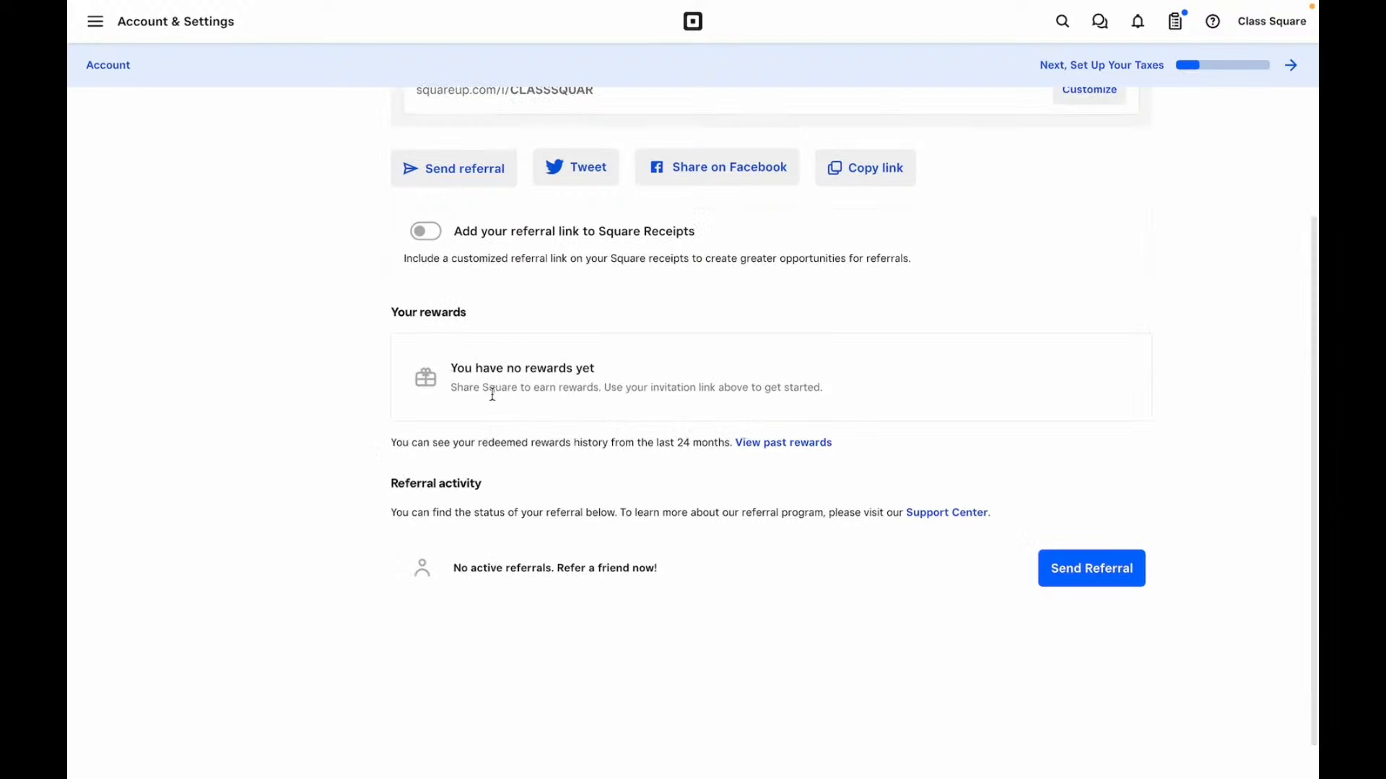
scroll(262, 272, "up", 5)
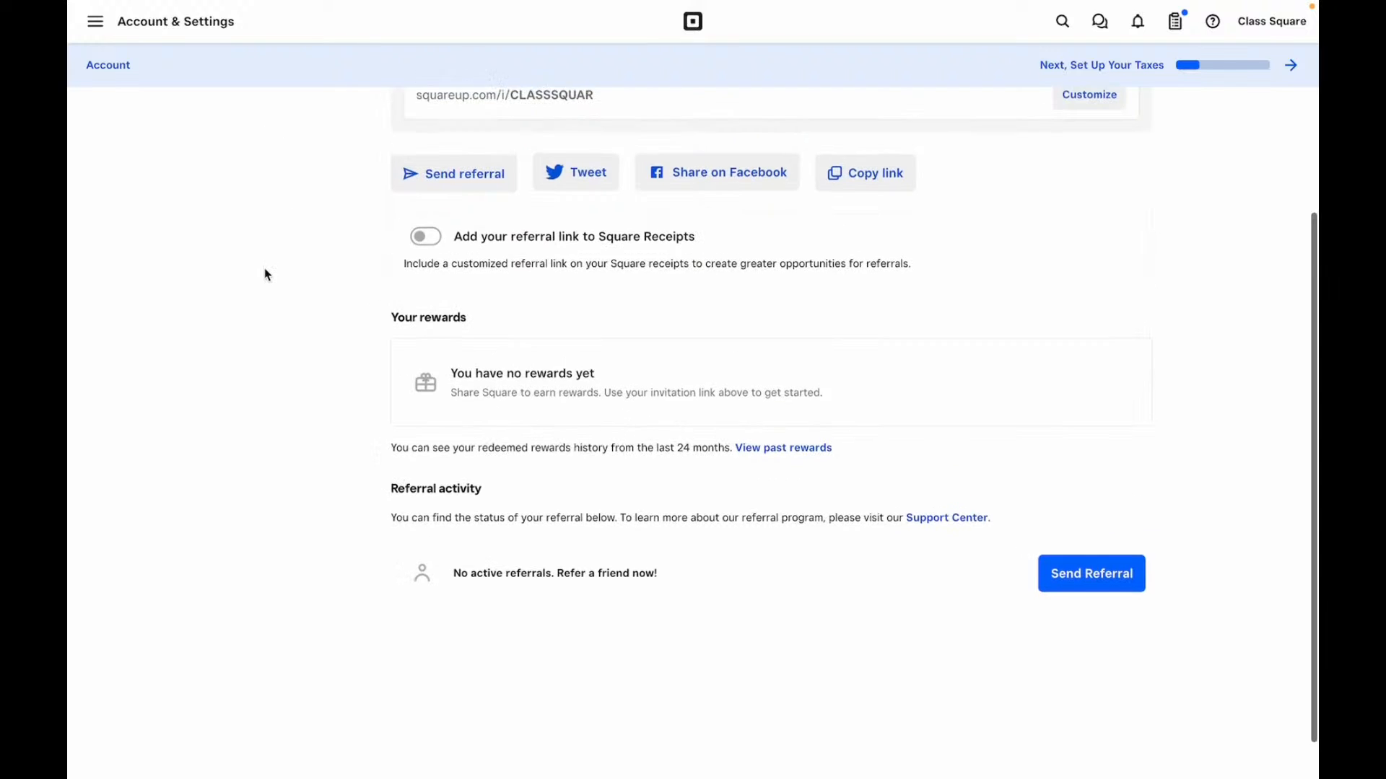
- Browse the Online sales channels page's Meta, Google and Instagram options, then open the main navigation
left_click(143, 355)
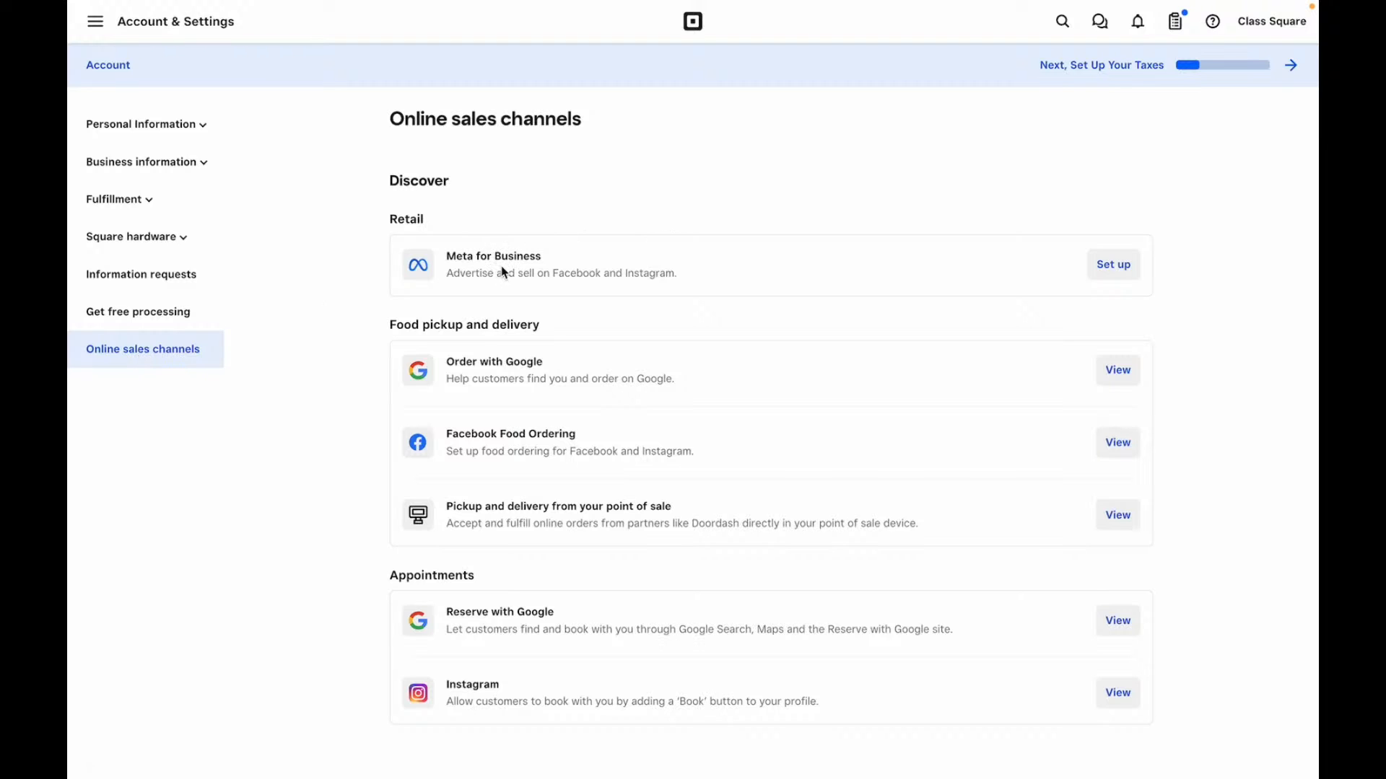
scroll(501, 266, "down", 2)
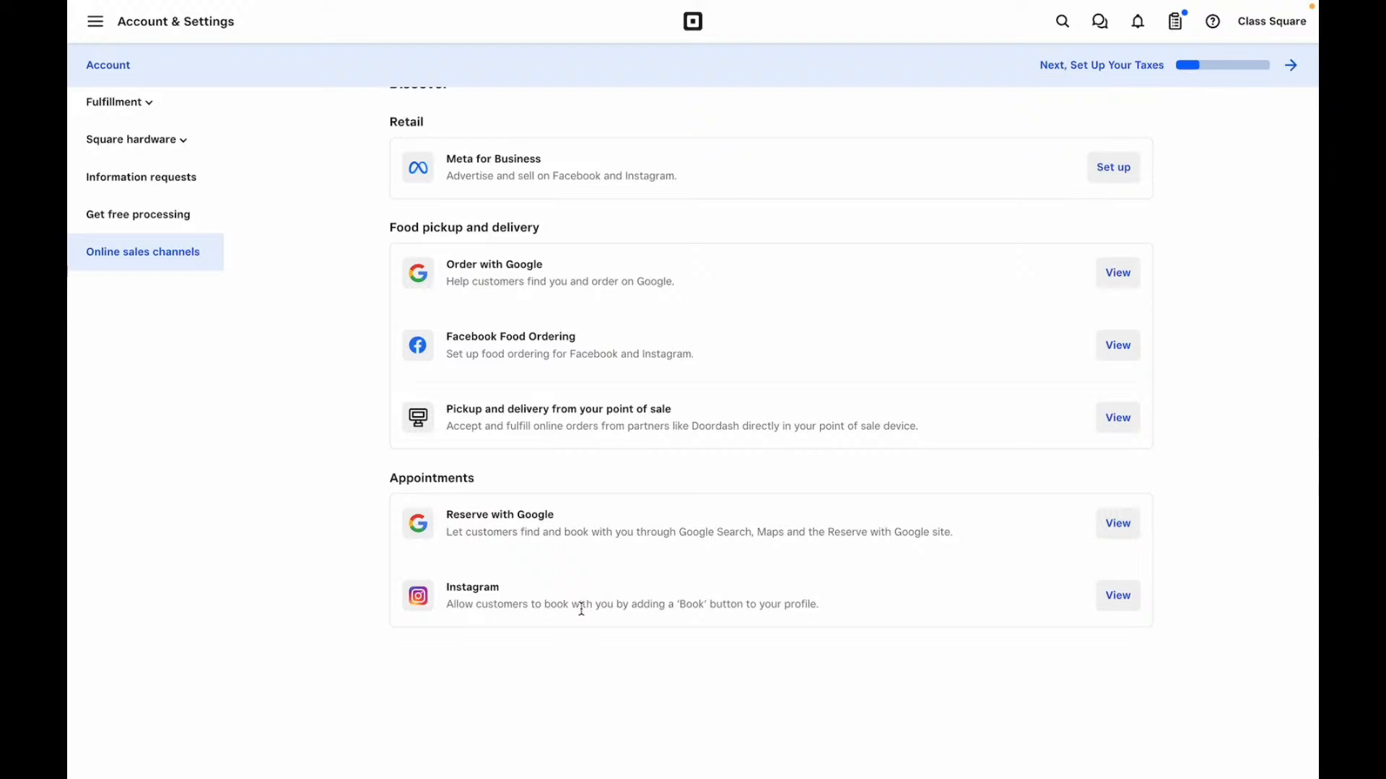
scroll(520, 562, "up", 3)
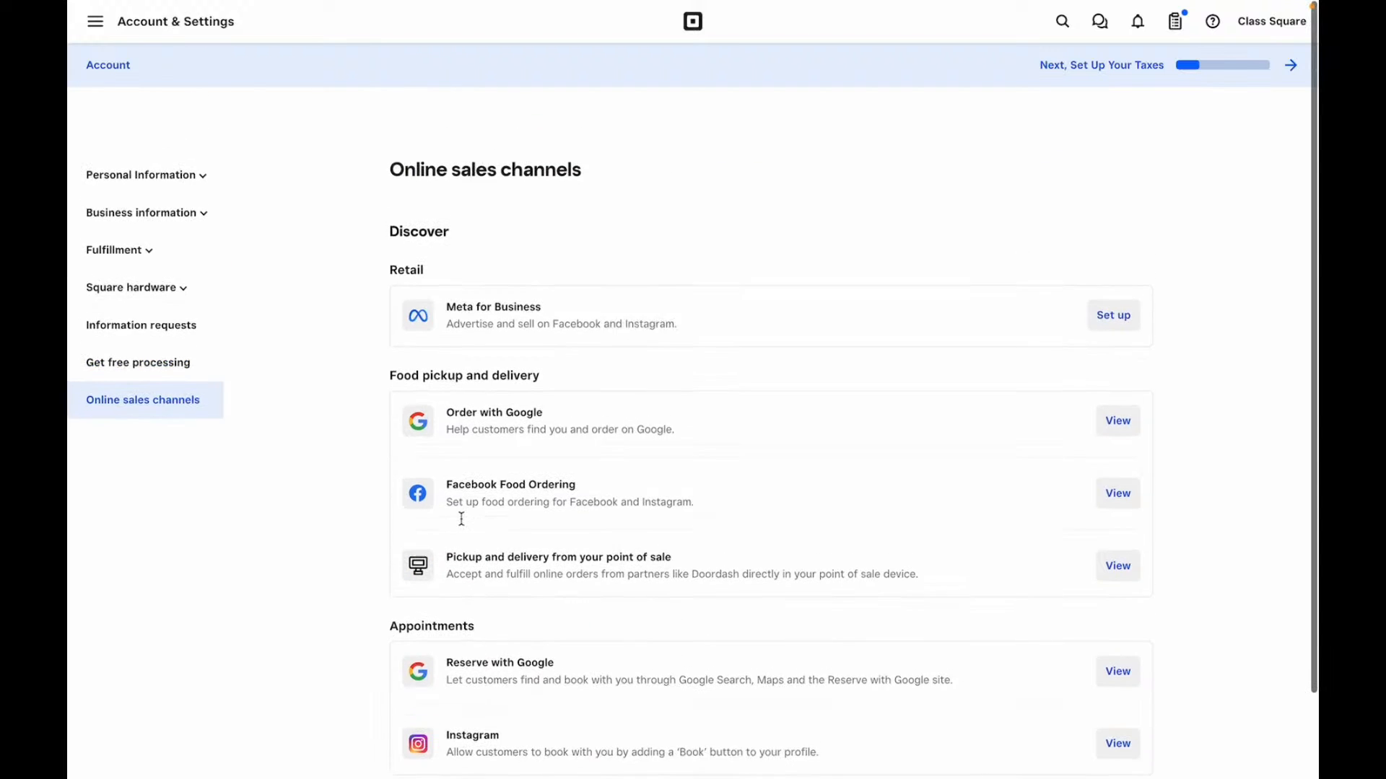
left_click(117, 20)
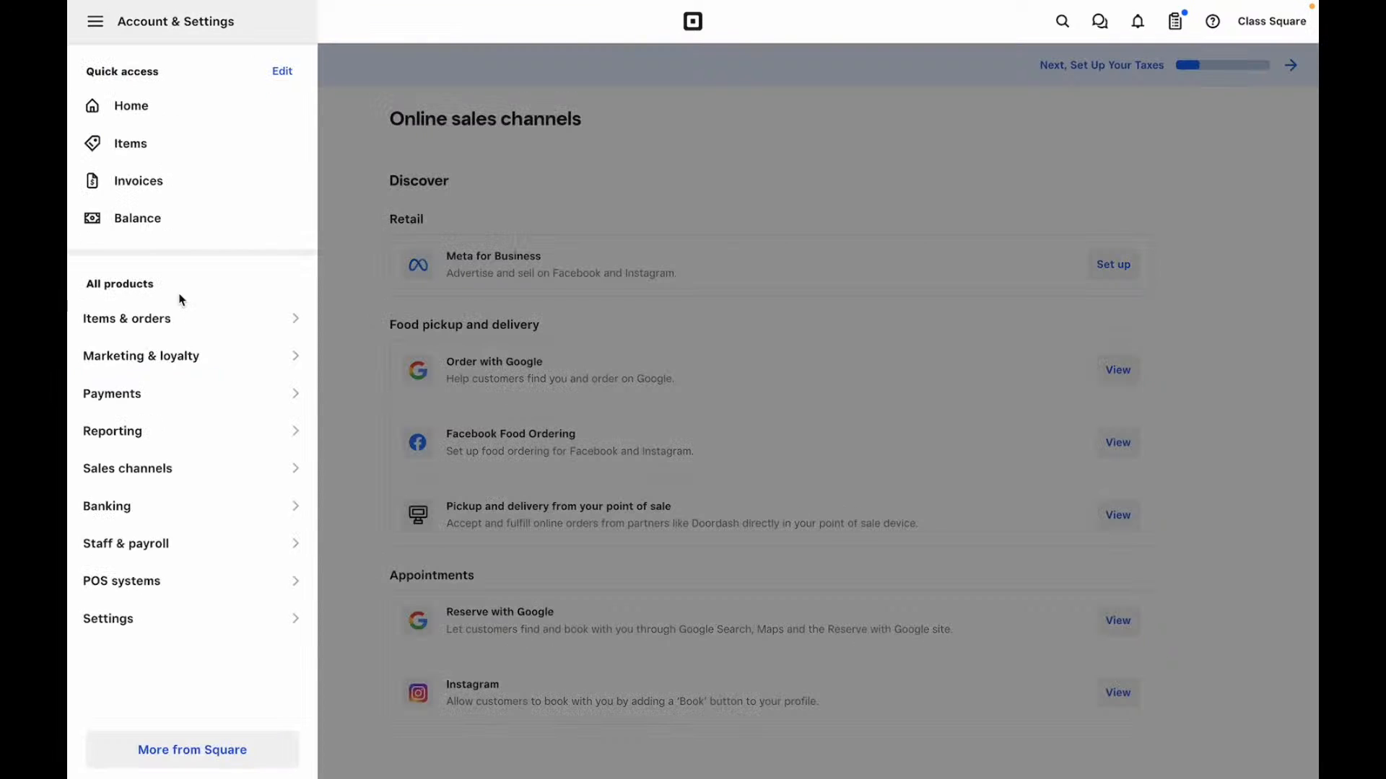
- Browse Square Appointments features and its Free $0, Plus $29 and Premium $69 monthly plans
left_click(294, 398)
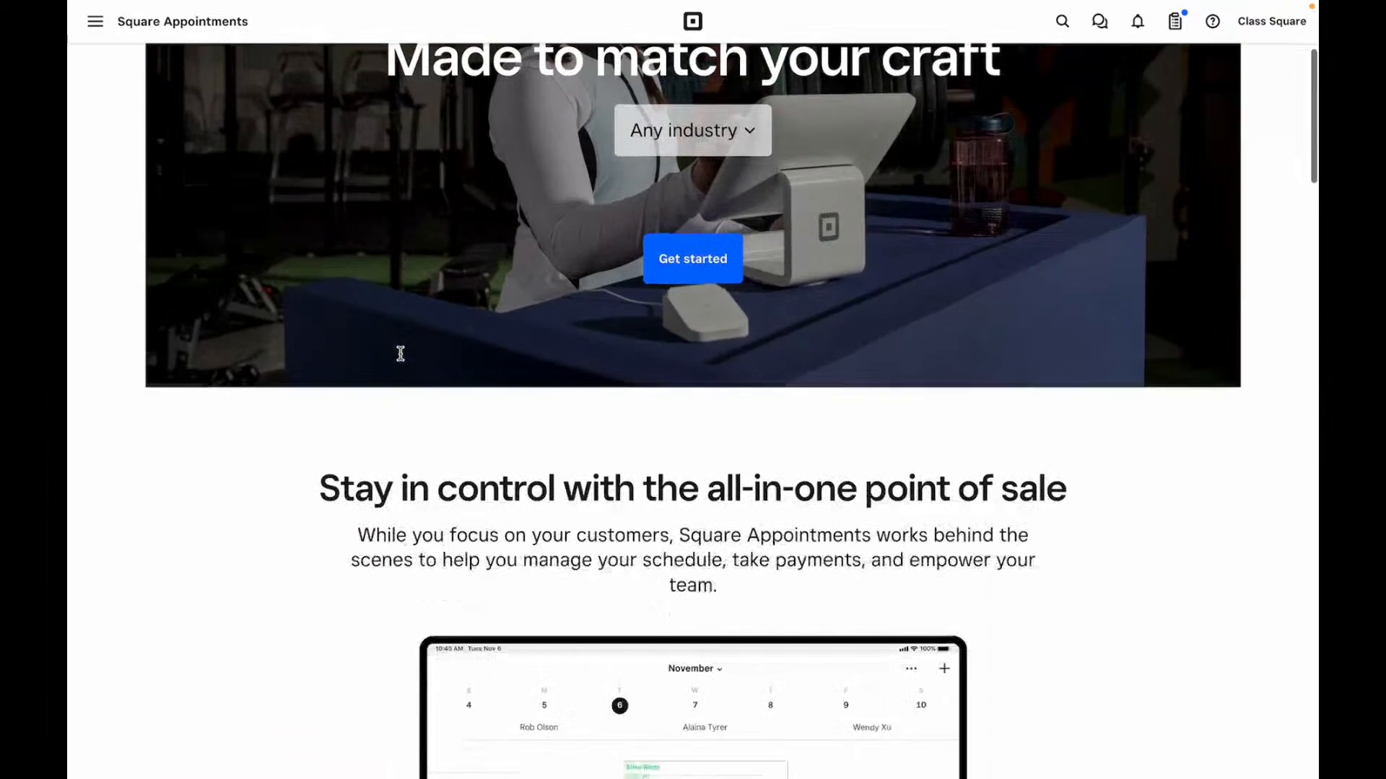
scroll(400, 355, "down", 5)
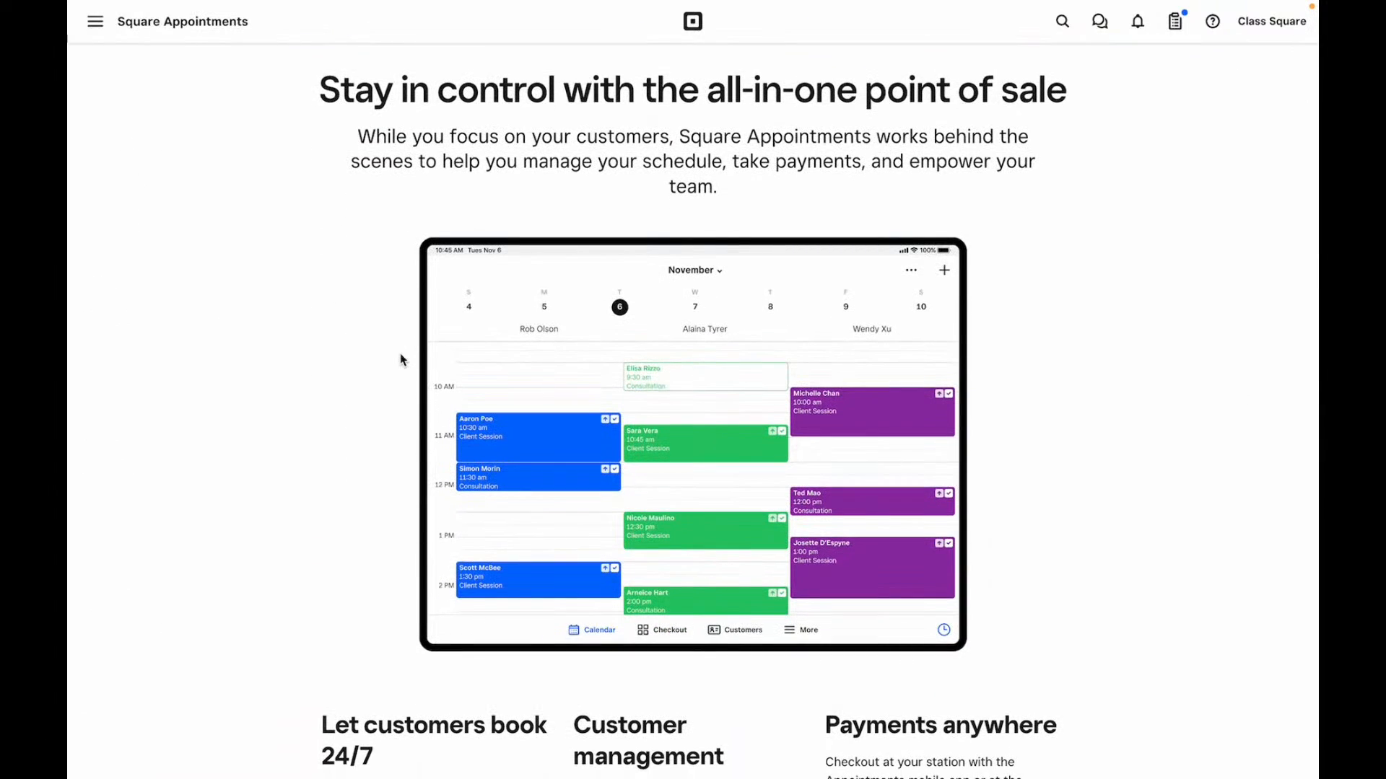
scroll(402, 359, "down", 5)
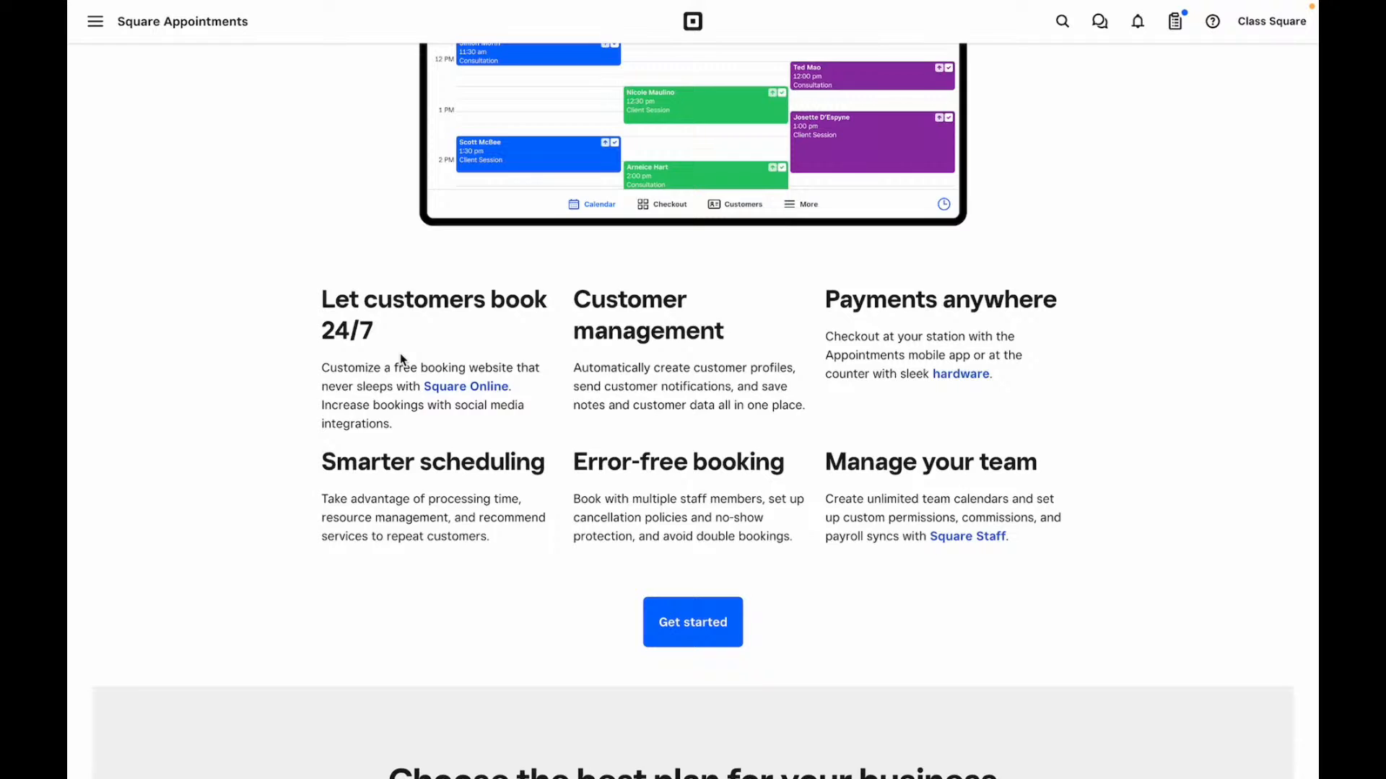
scroll(400, 355, "up", 6)
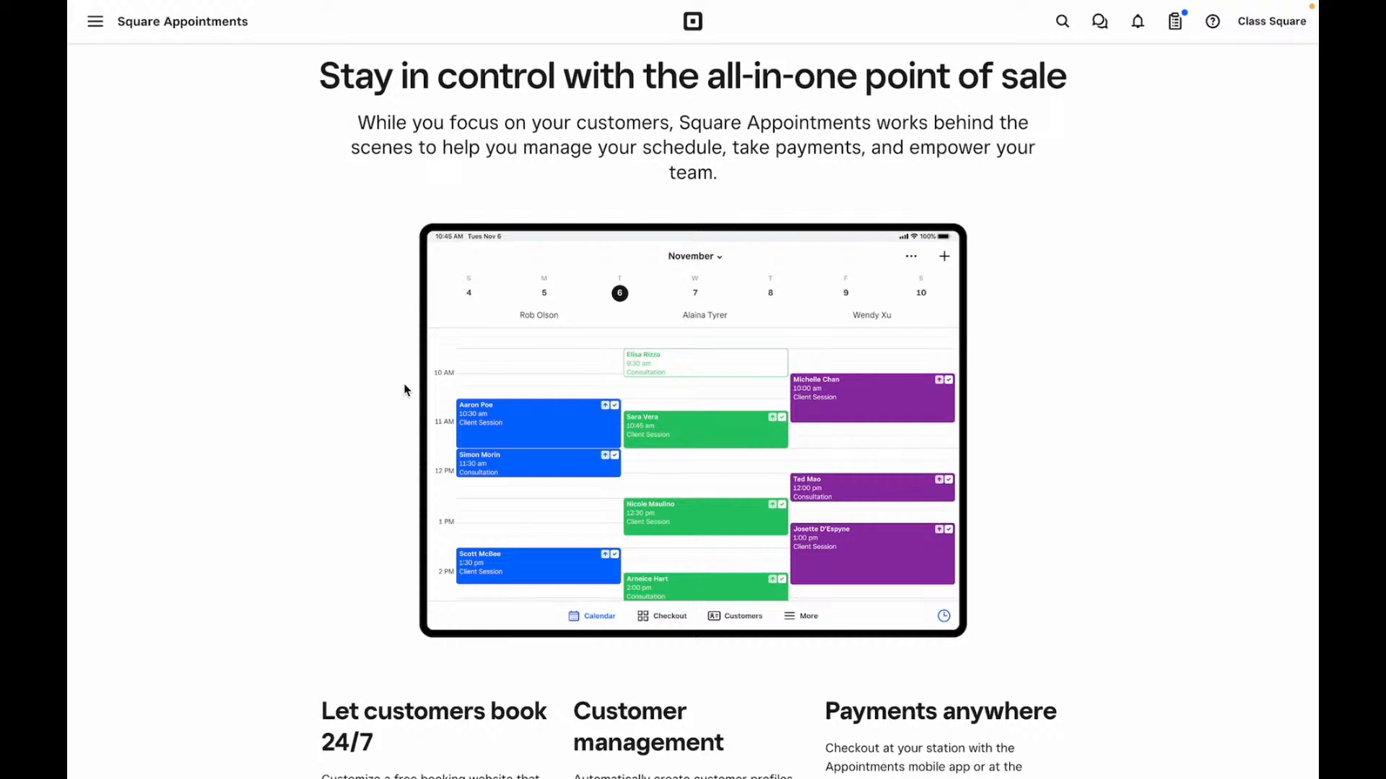
scroll(406, 390, "down", 3)
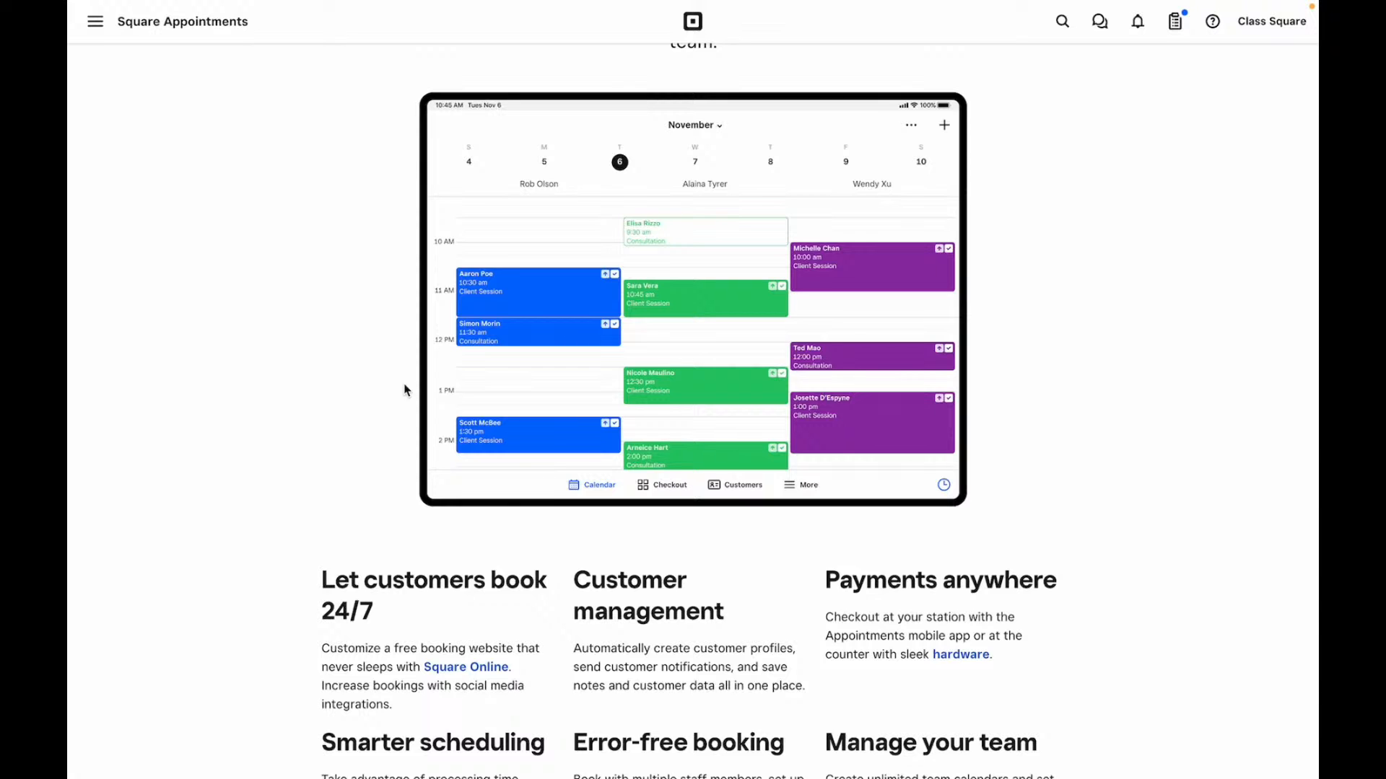
scroll(405, 390, "down", 6)
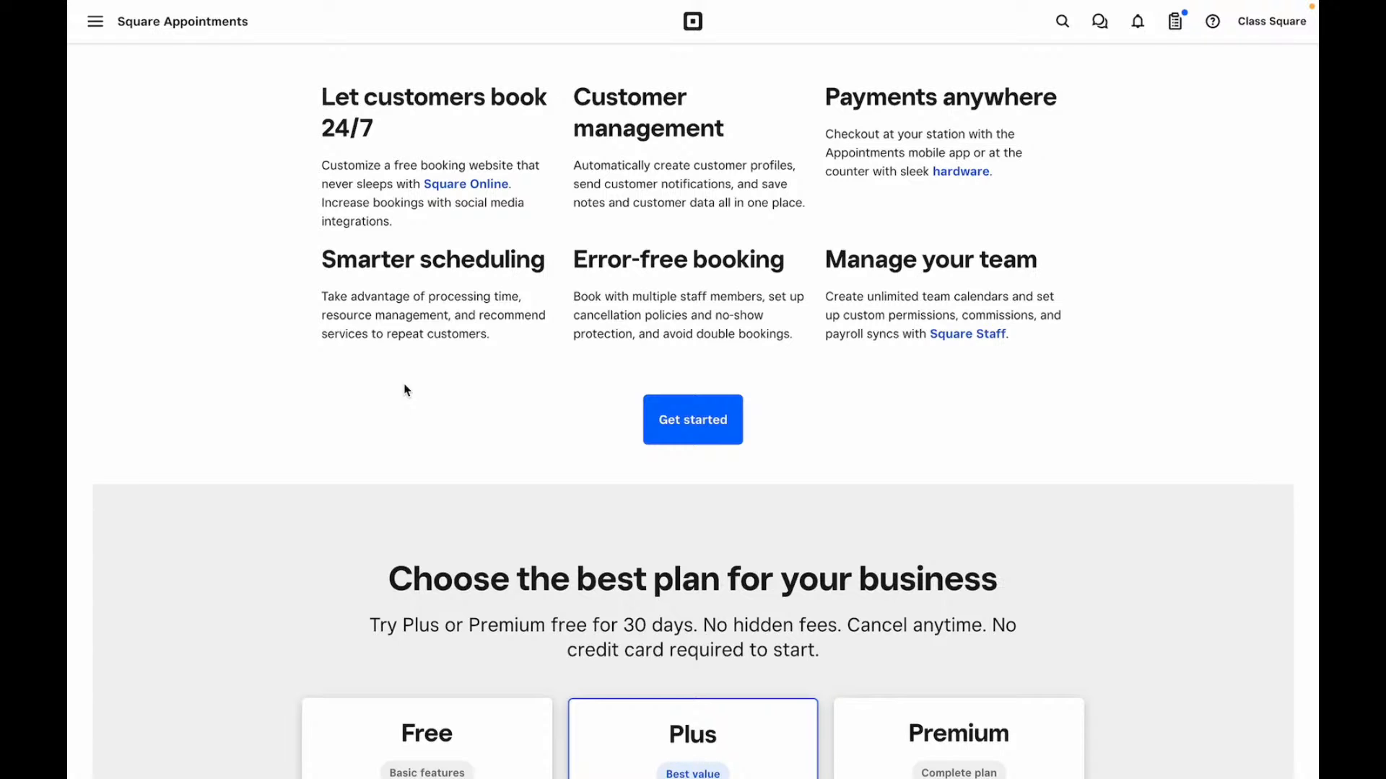
scroll(406, 390, "down", 8)
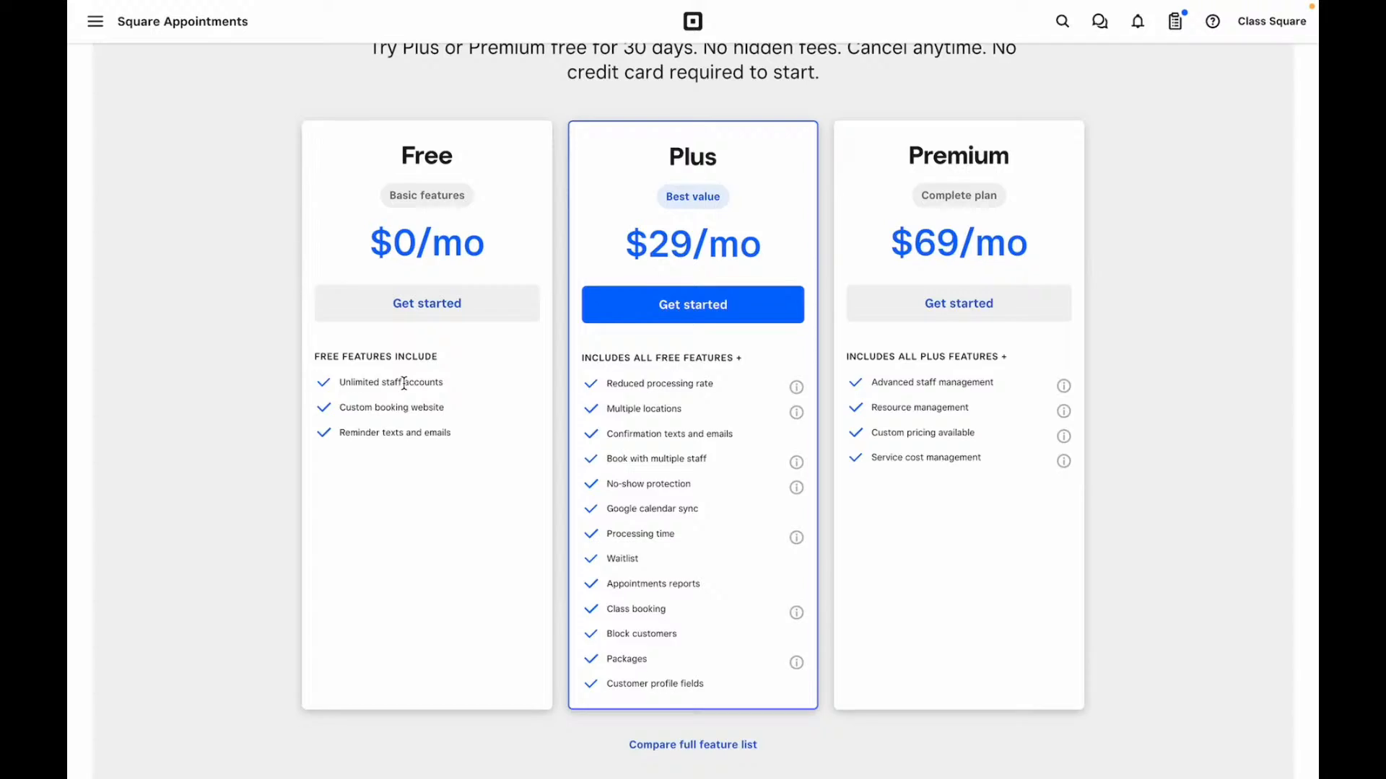
scroll(404, 382, "up", 20)
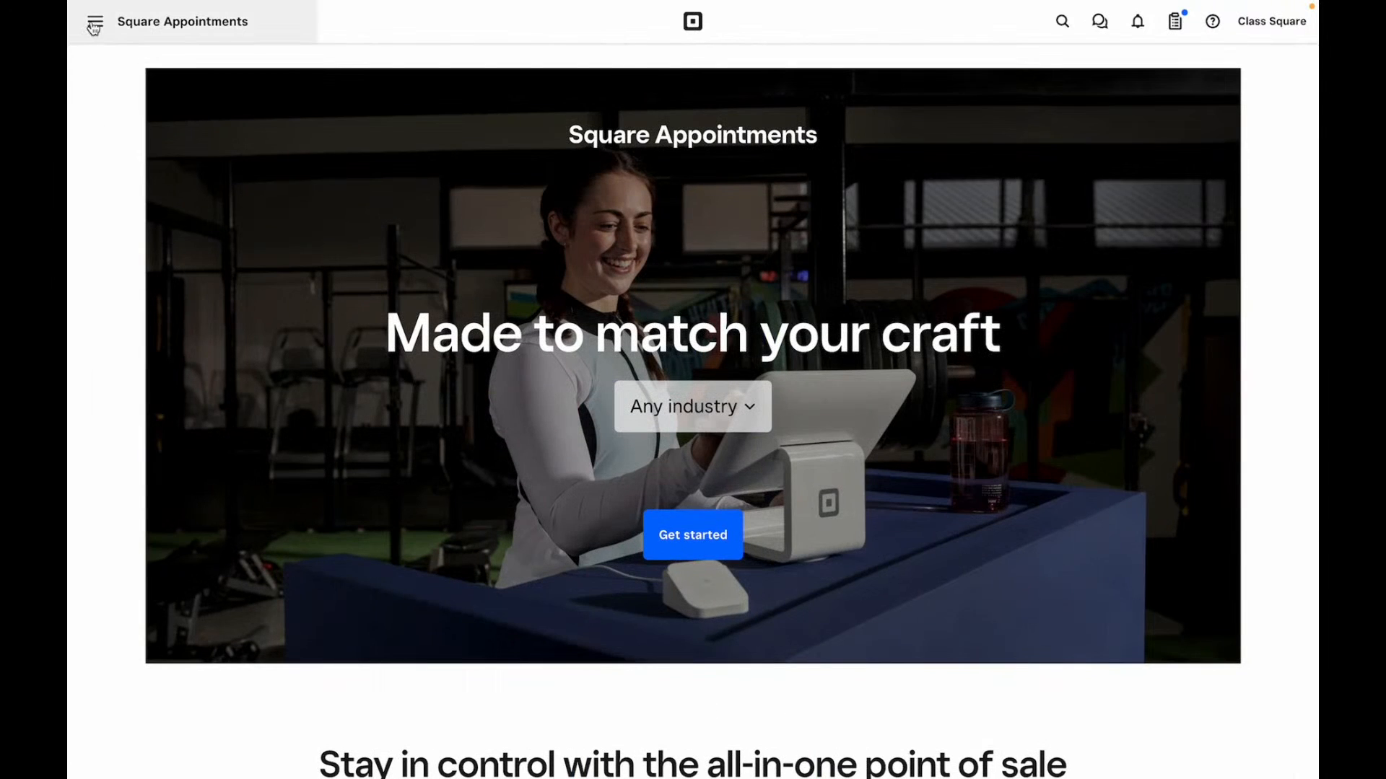
- Load the Home dashboard from Quick access, showing the setup checklist at 13%
left_click(94, 26)
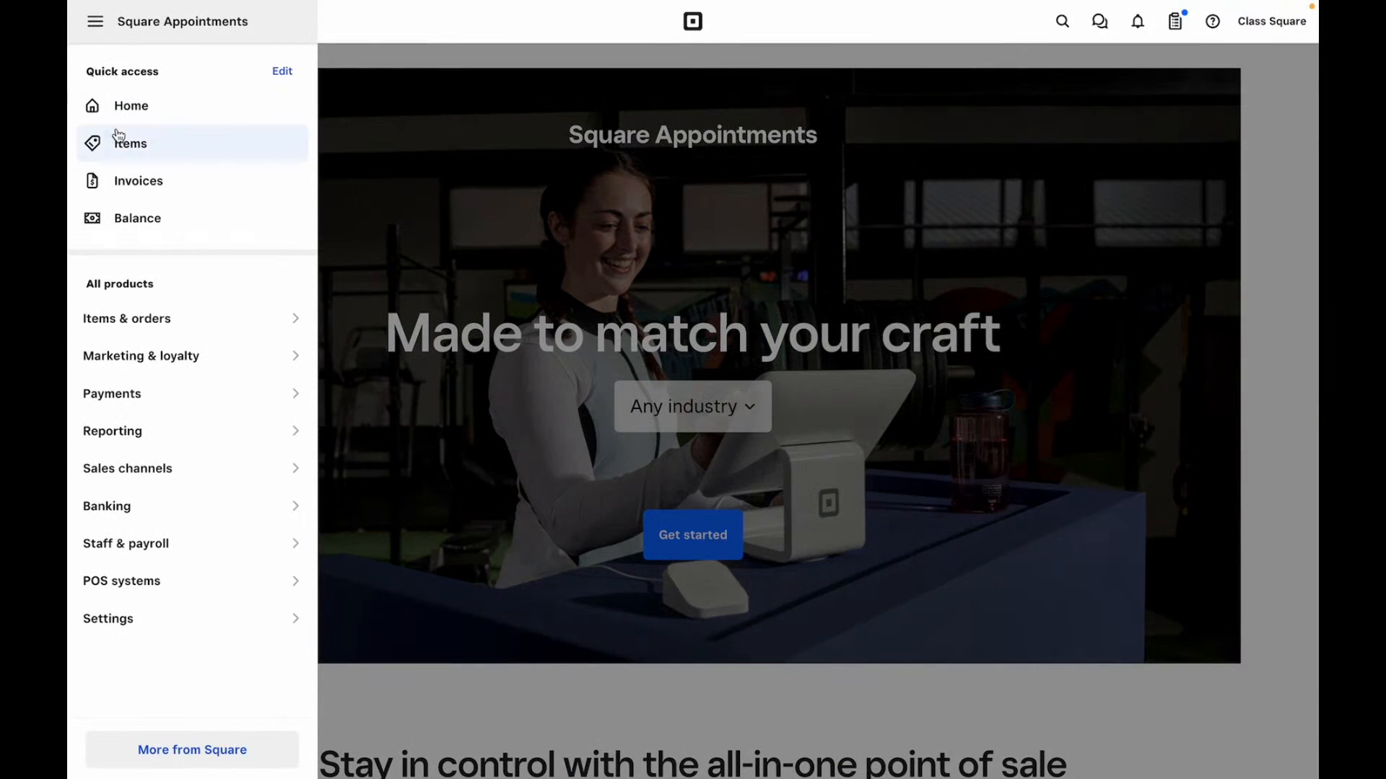
left_click(123, 109)
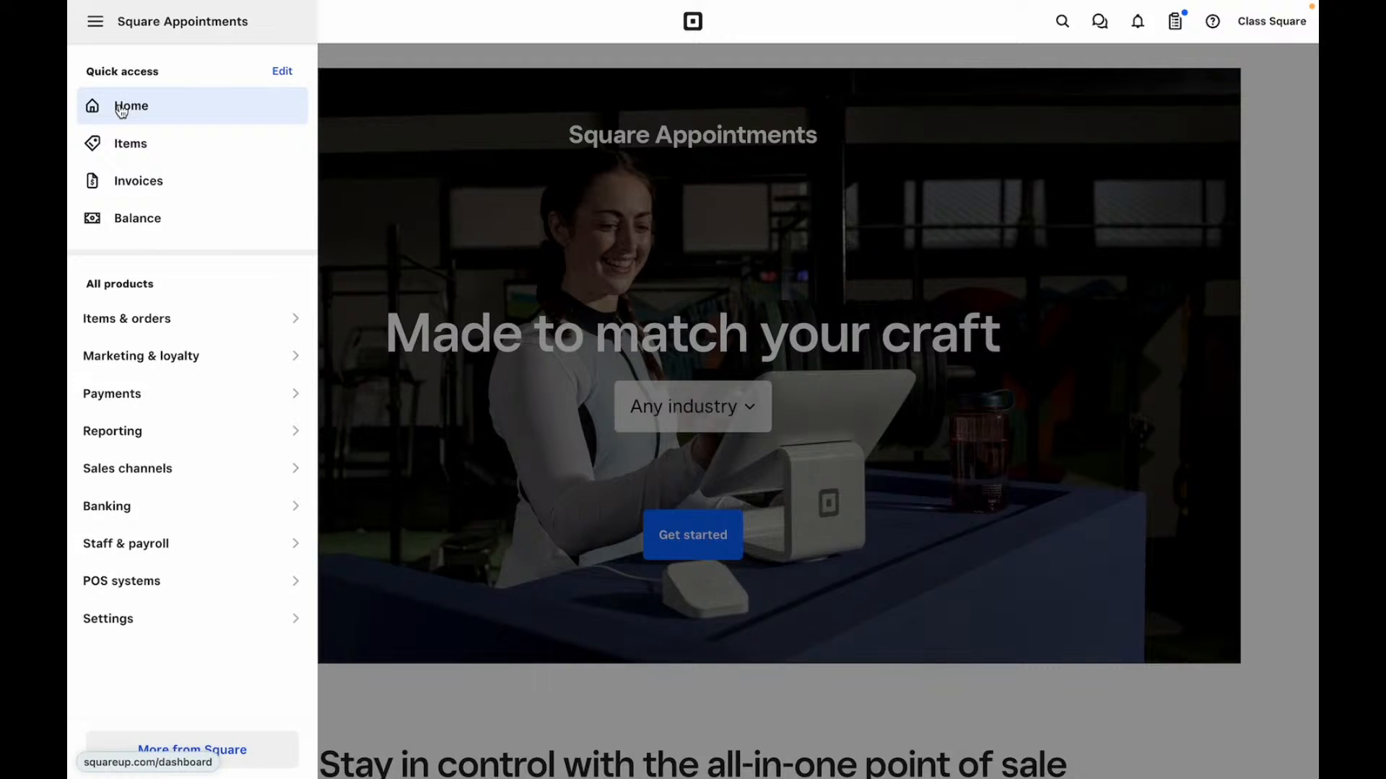
left_click(121, 109)
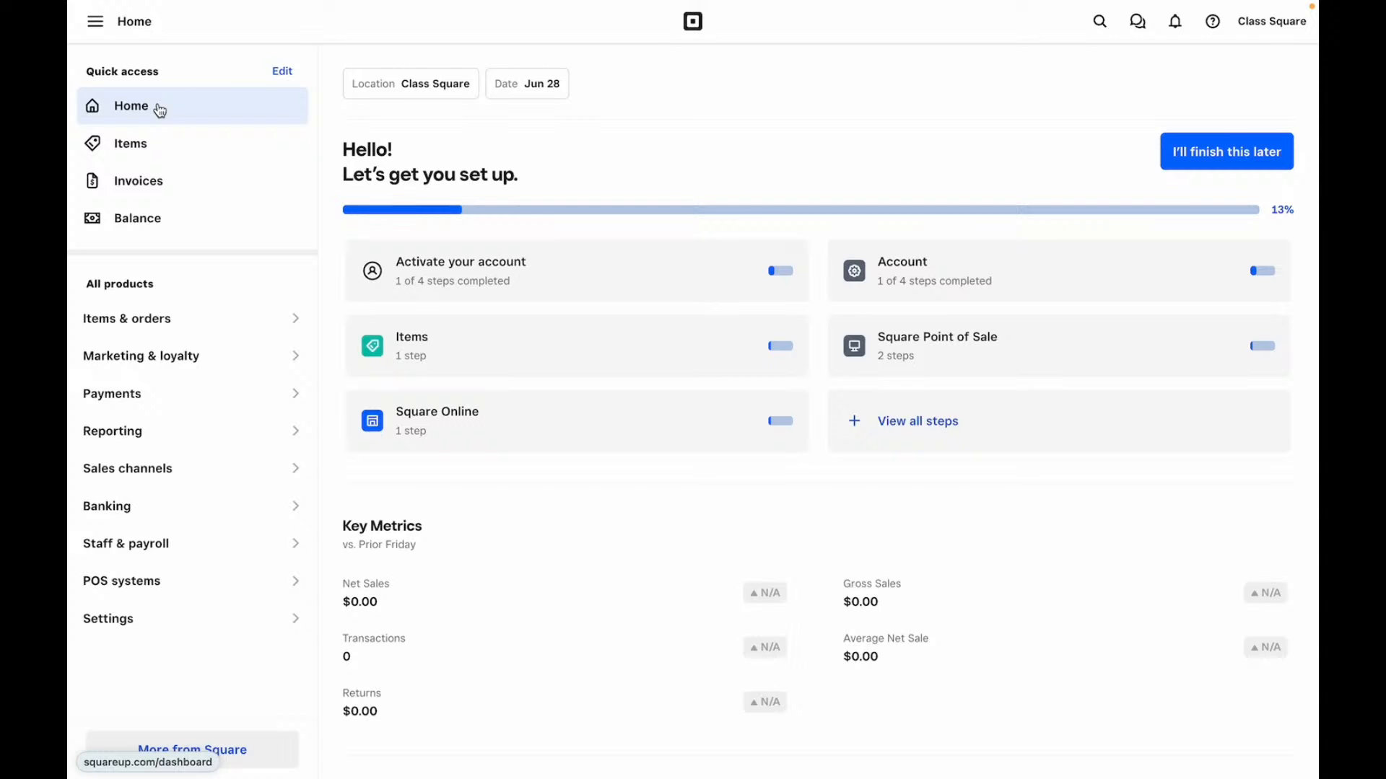
- Open the Square Online page from Sales channels
mouse_move(232, 483)
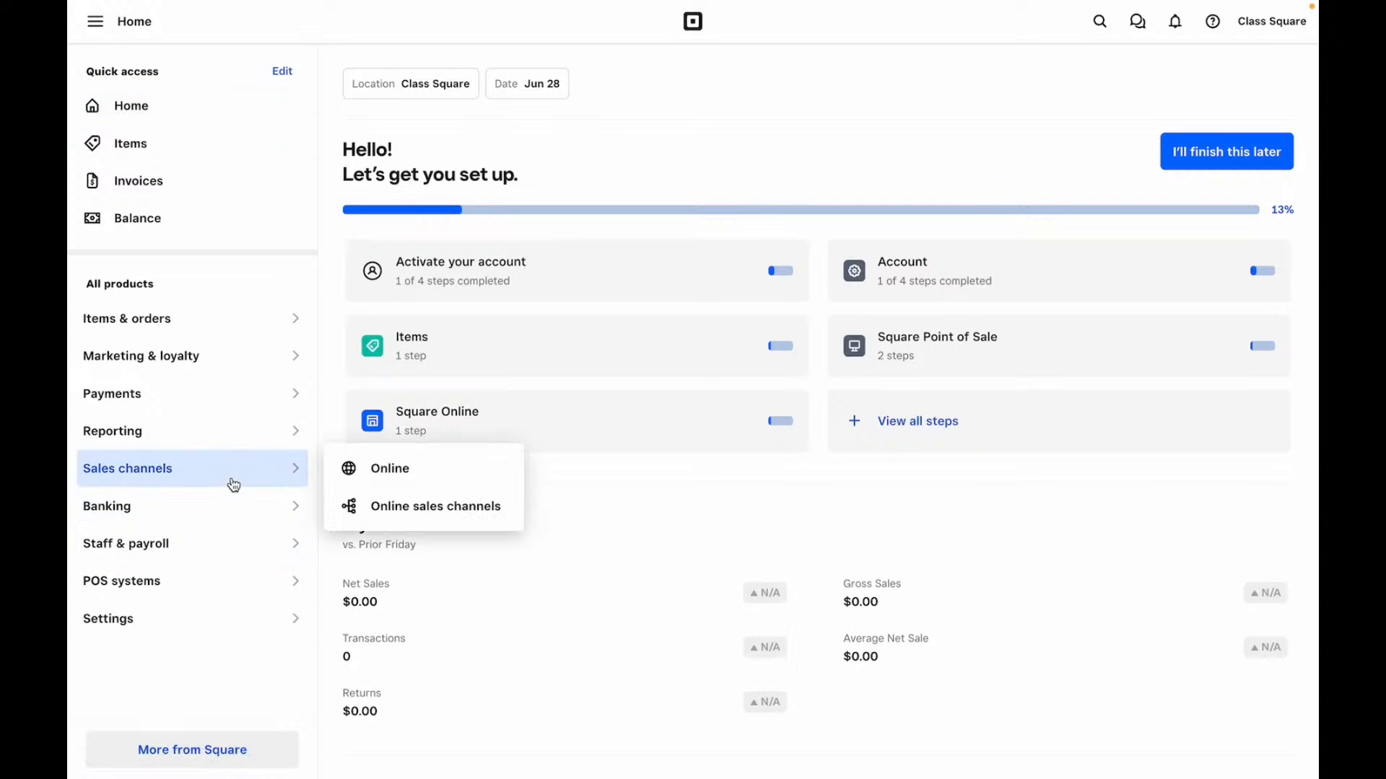
left_click(365, 470)
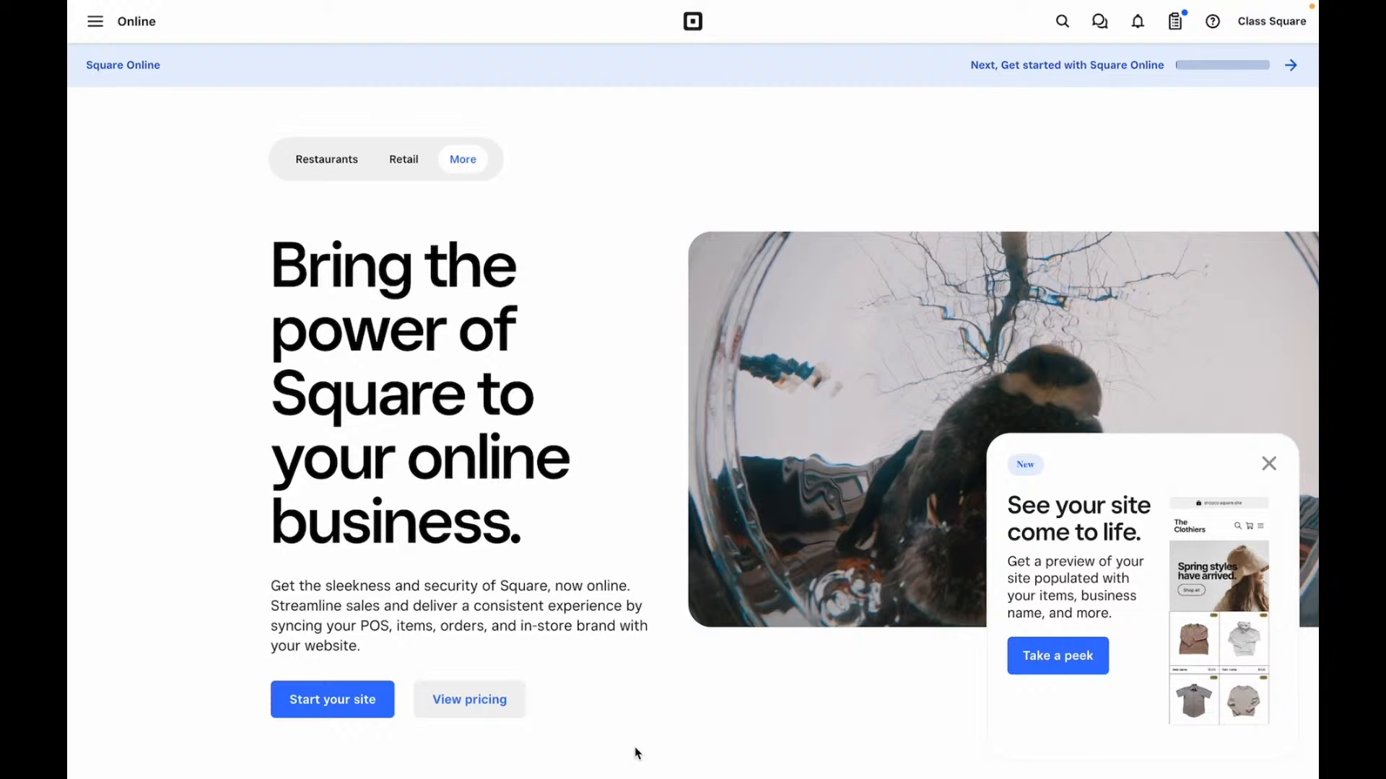
scroll(426, 538, "down", 3)
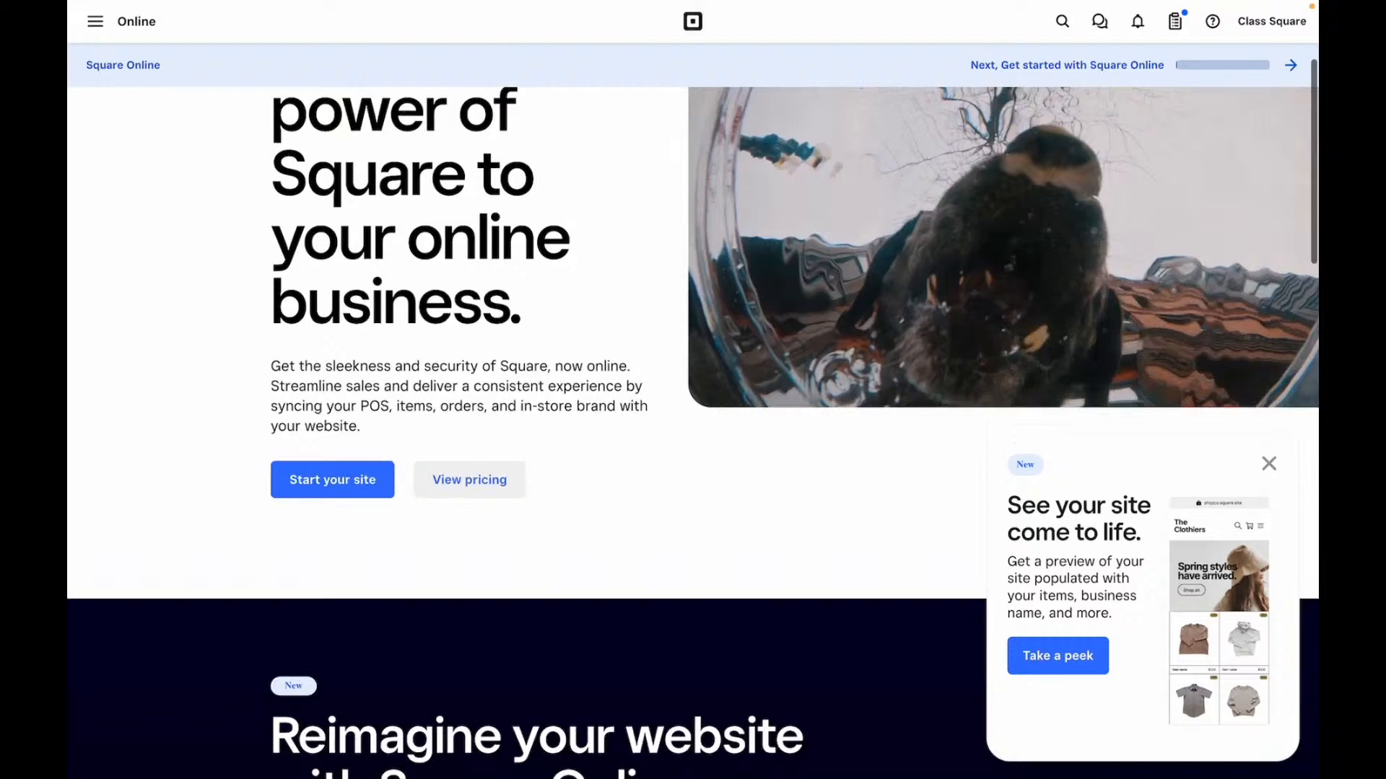
- Compare plans: Free $0, Professional $16, Plus $29 and Premium $79 per month, feature by feature
left_click(471, 481)
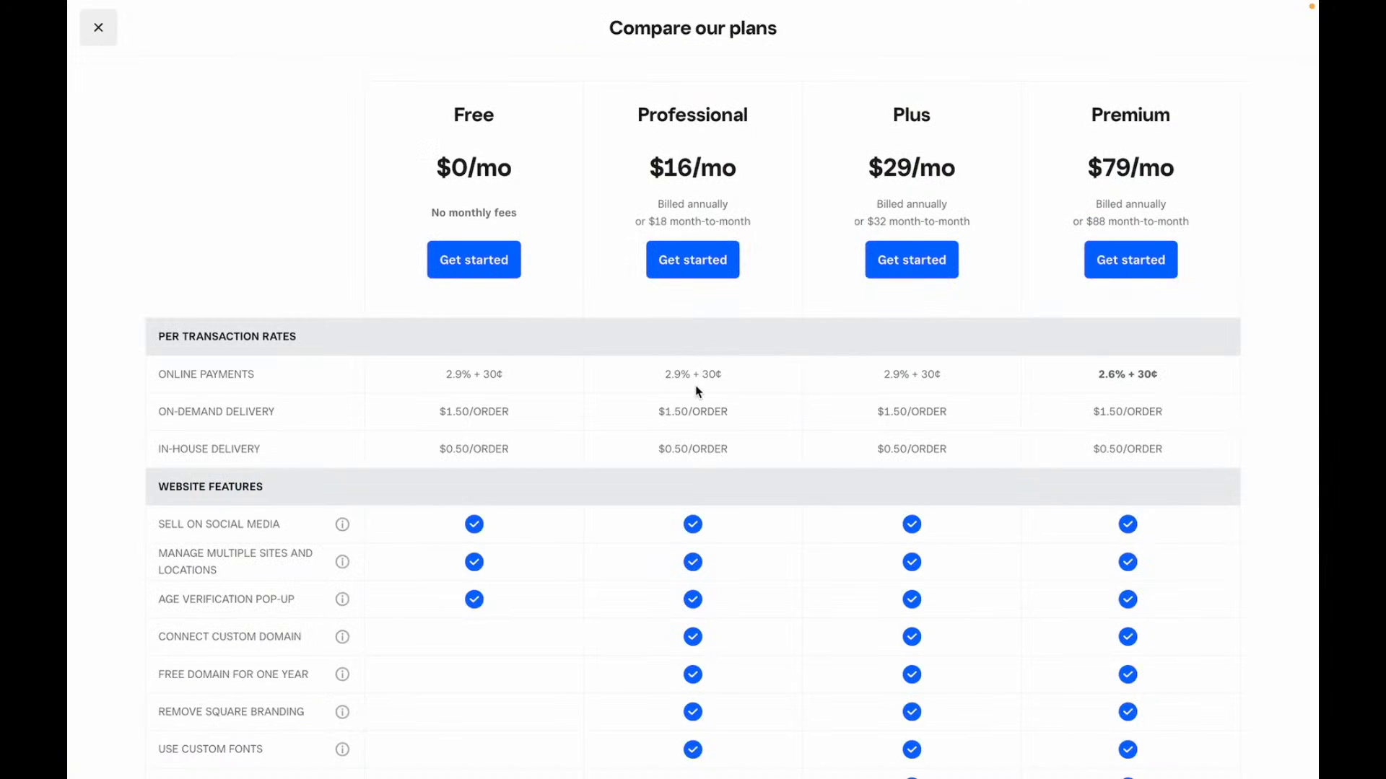
scroll(1090, 393, "down", 3)
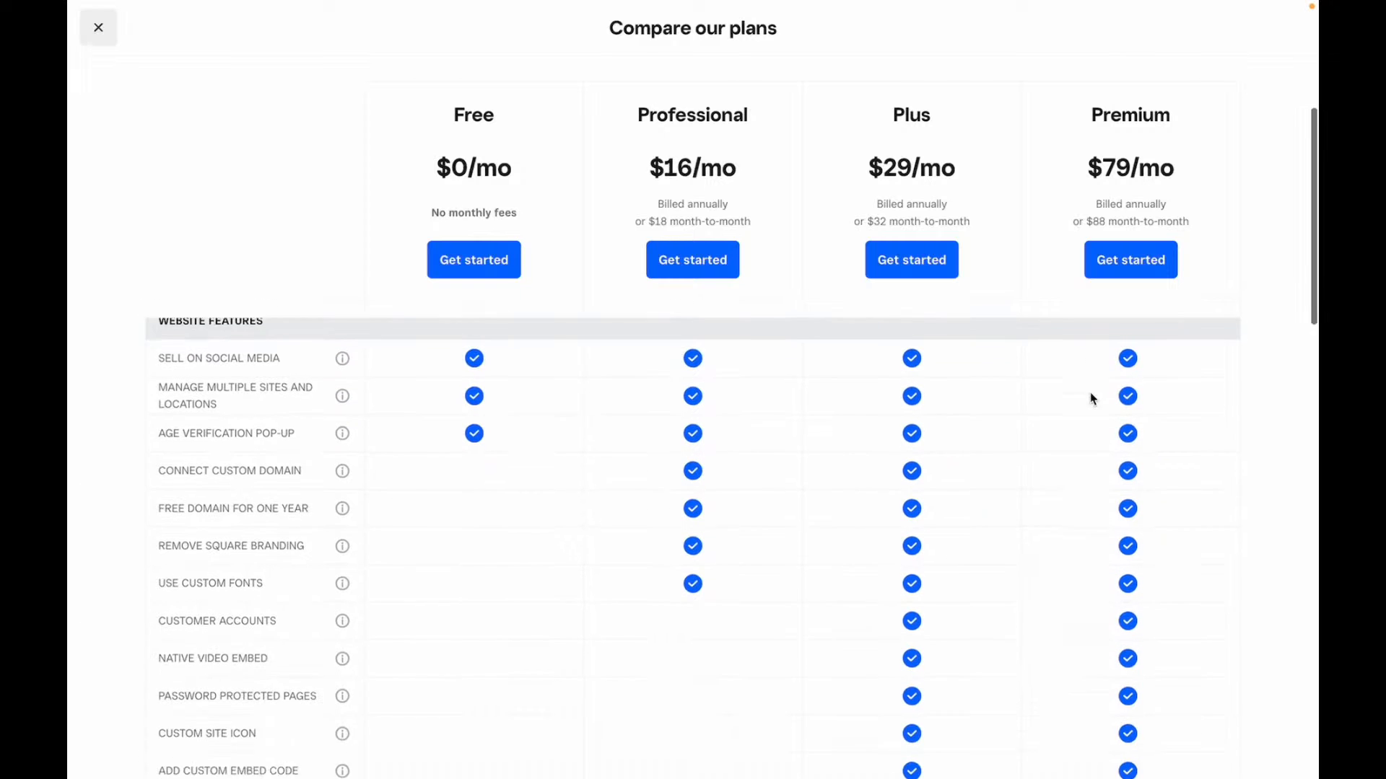
scroll(1091, 397, "down", 2)
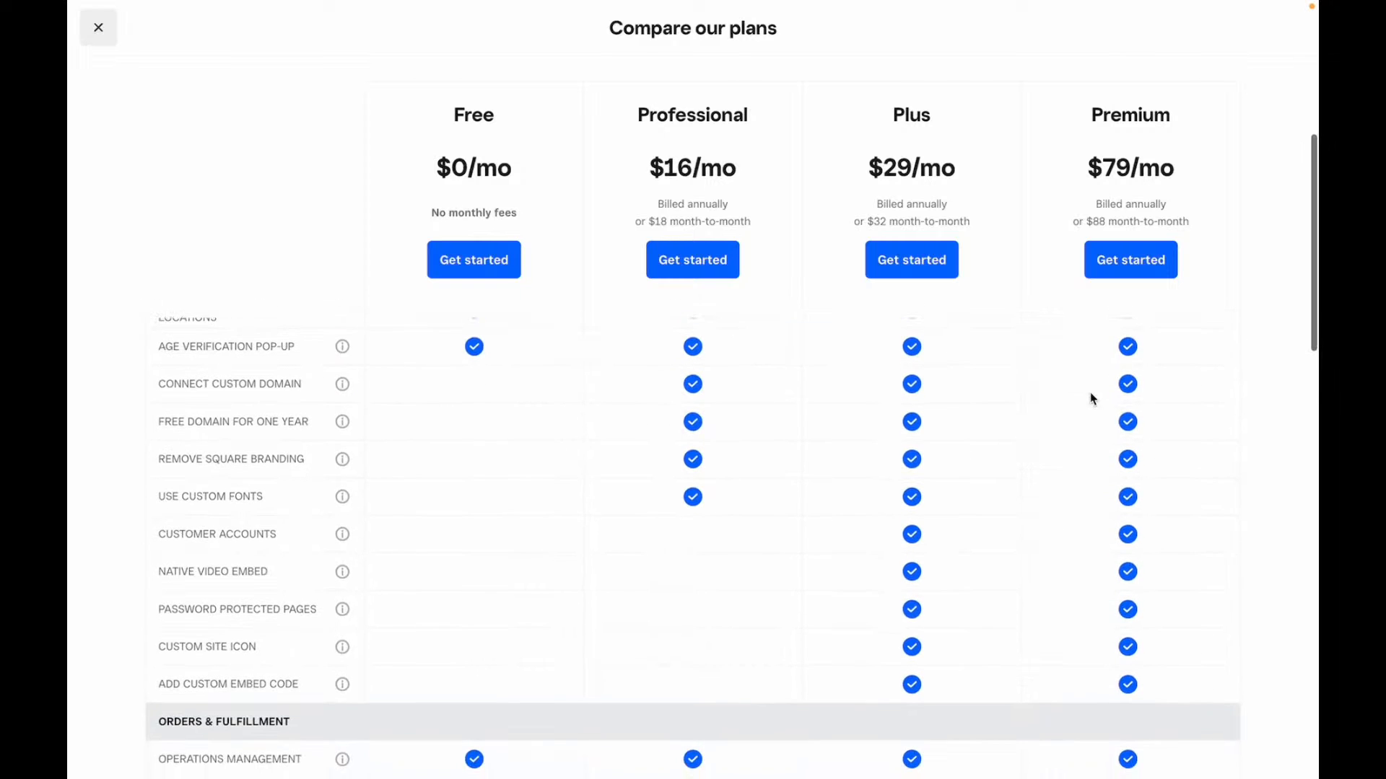
scroll(1090, 393, "down", 10)
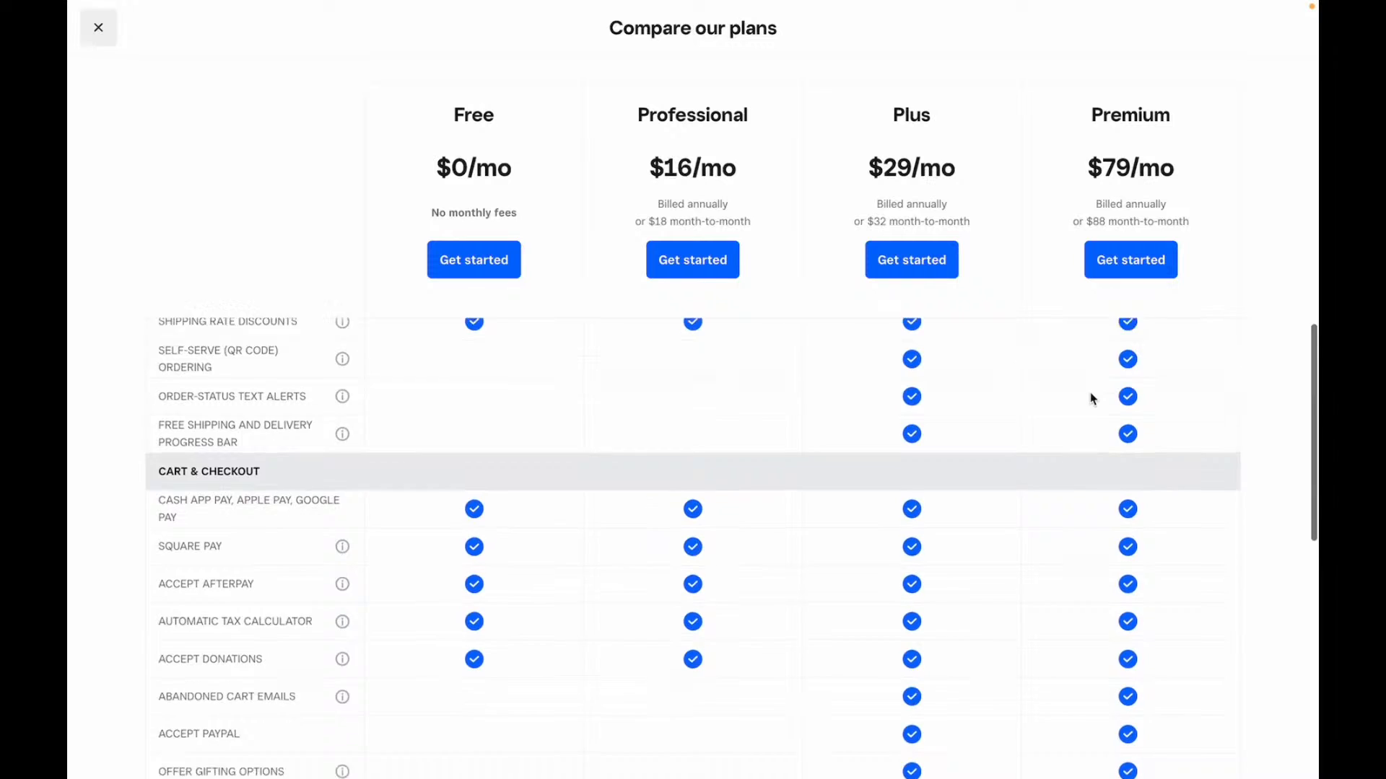
scroll(1092, 397, "down", 10)
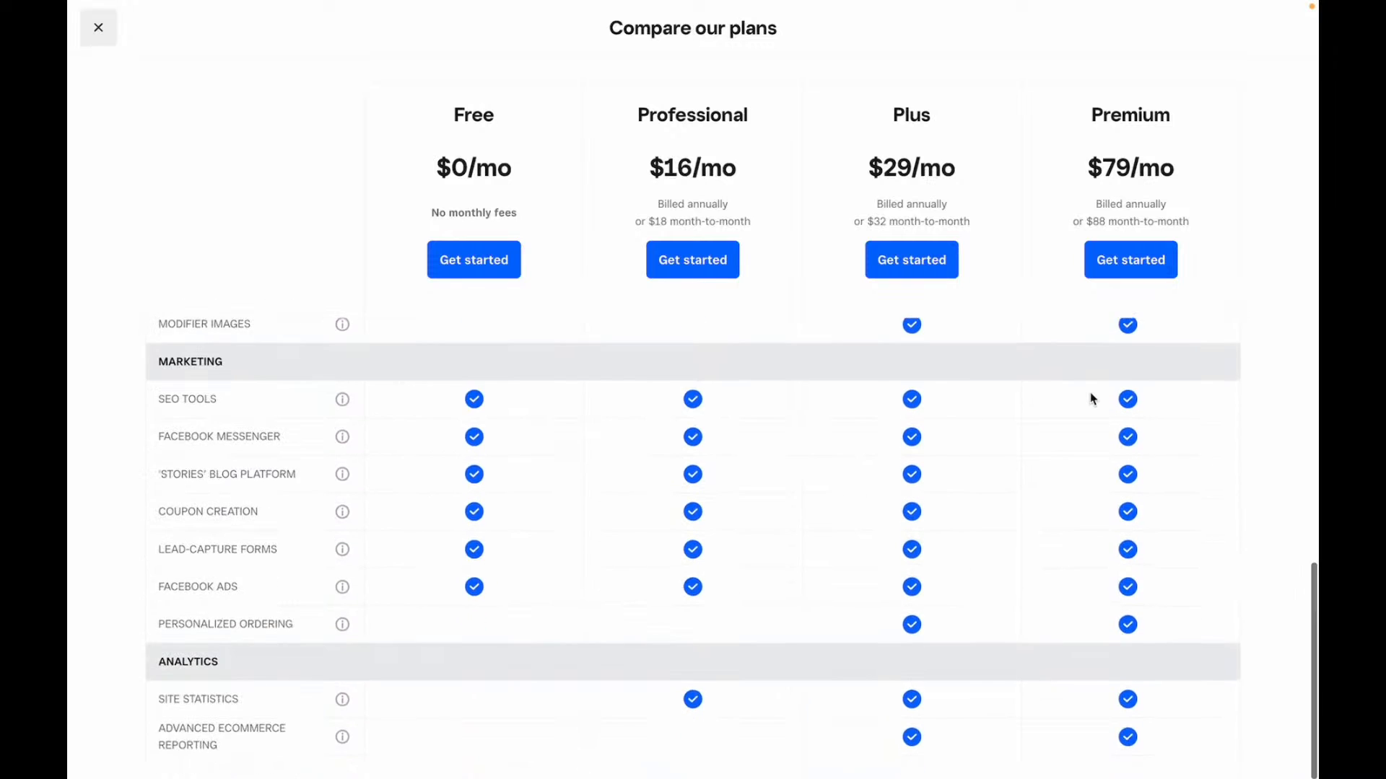
scroll(1092, 398, "up", 15)
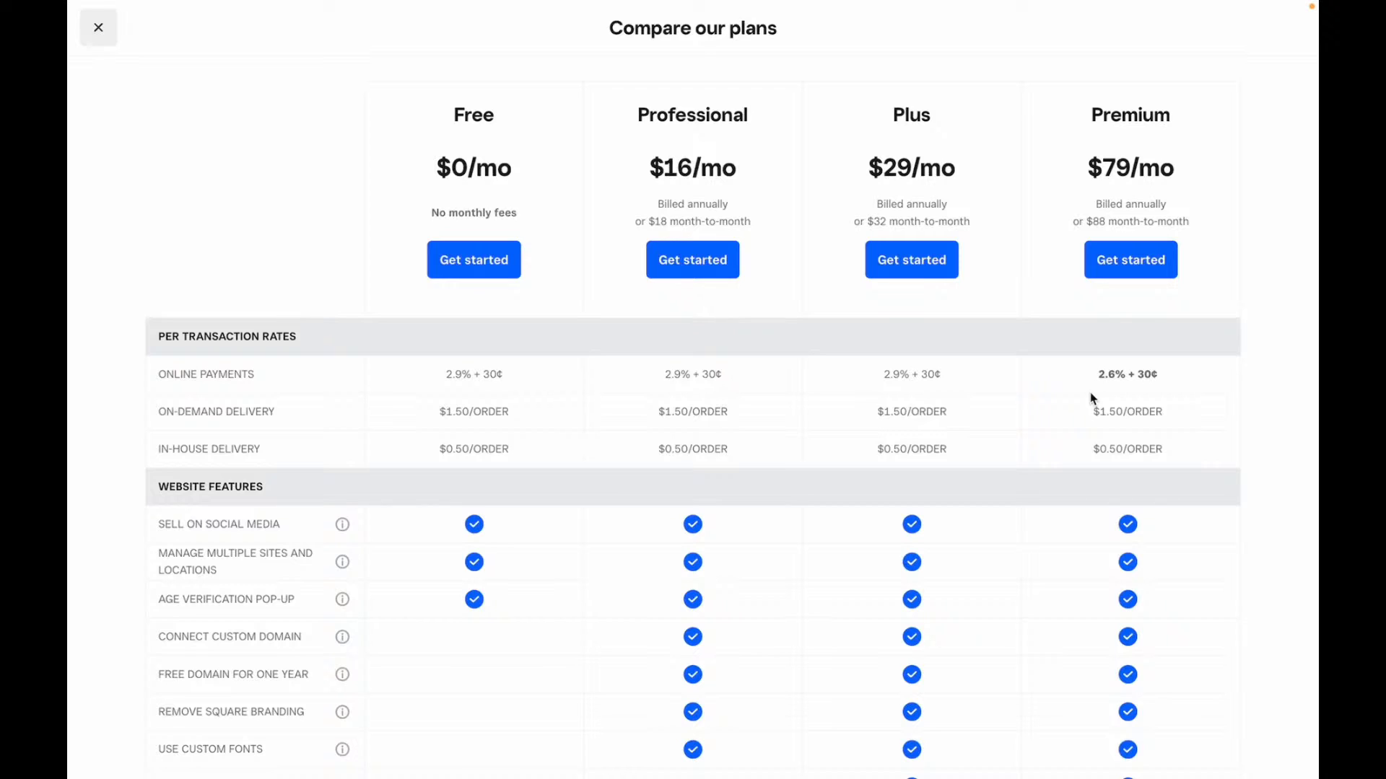
scroll(1090, 393, "down", 3)
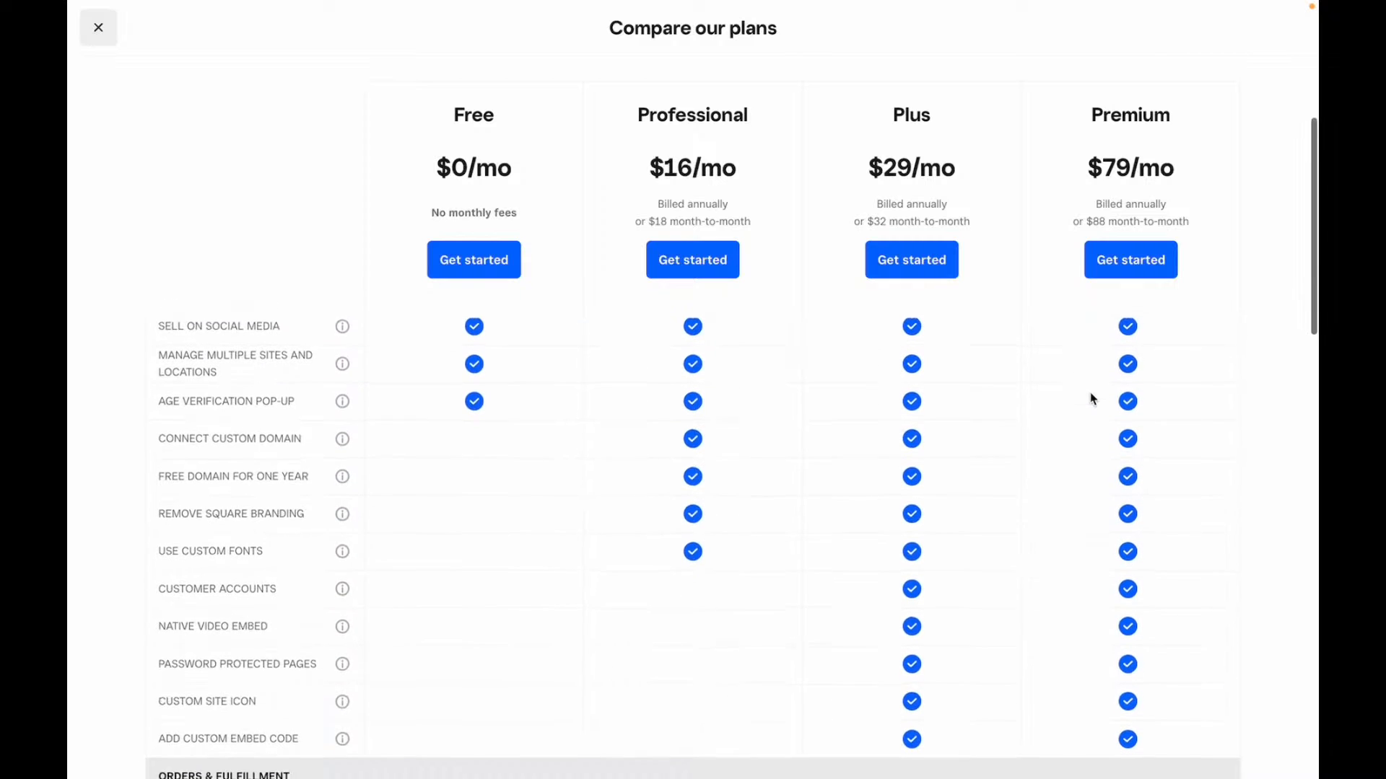
scroll(1094, 398, "down", 7)
scroll(1093, 398, "up", 2)
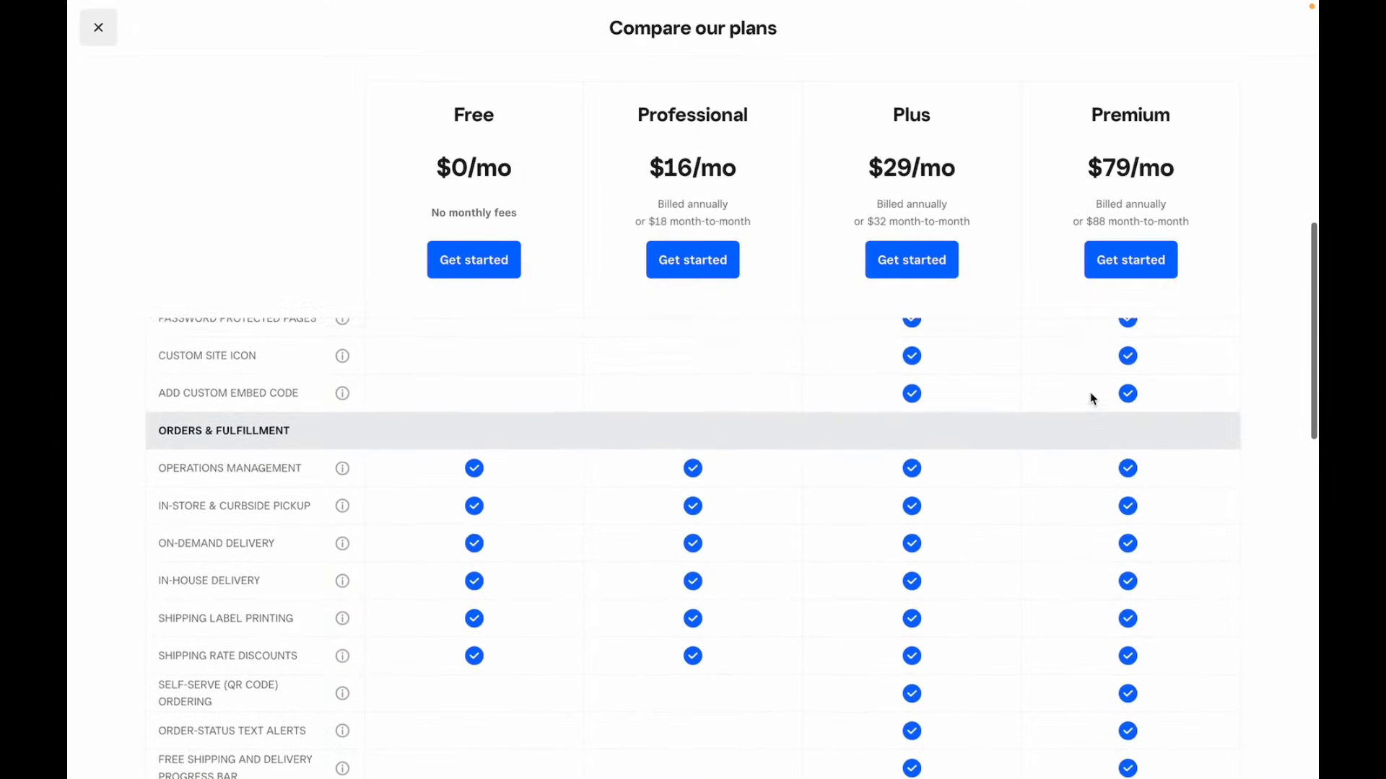
scroll(1090, 393, "up", 4)
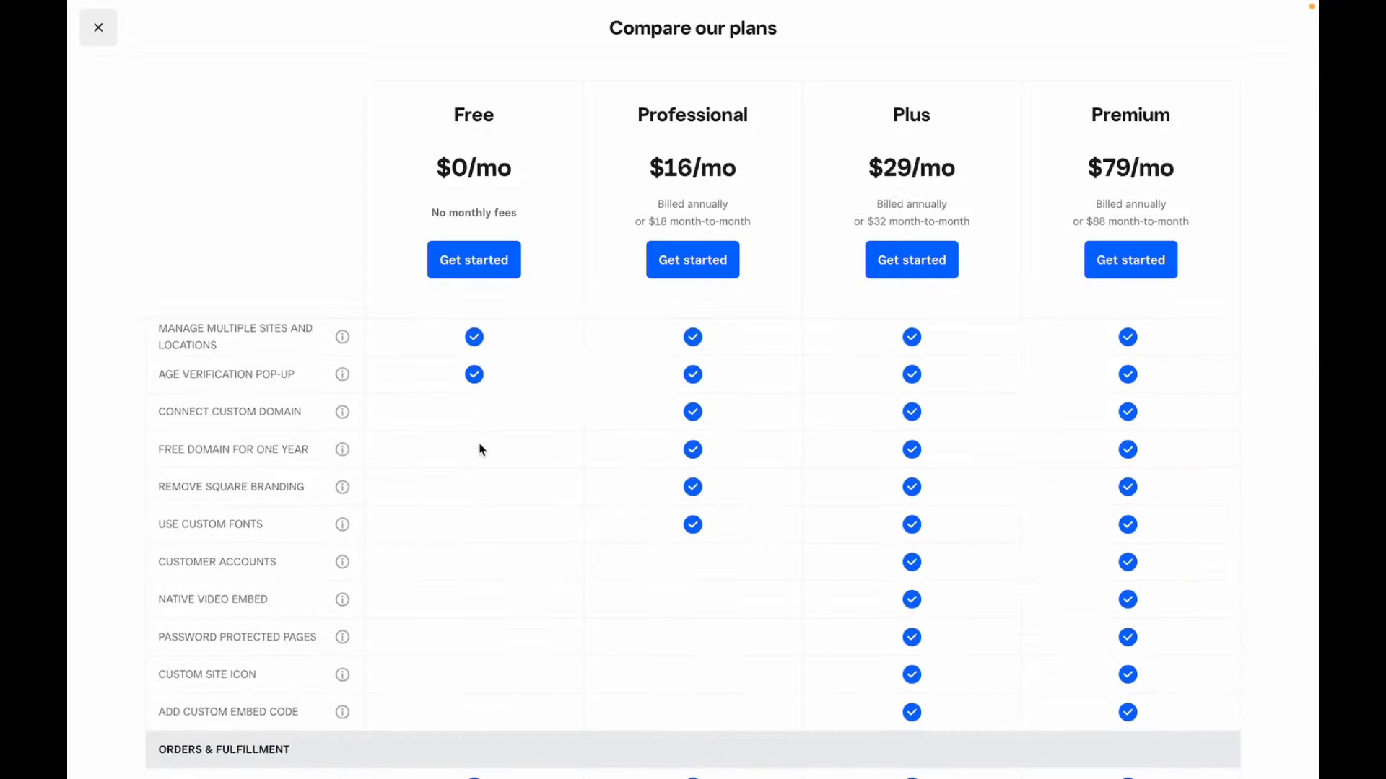
scroll(469, 498, "down", 1)
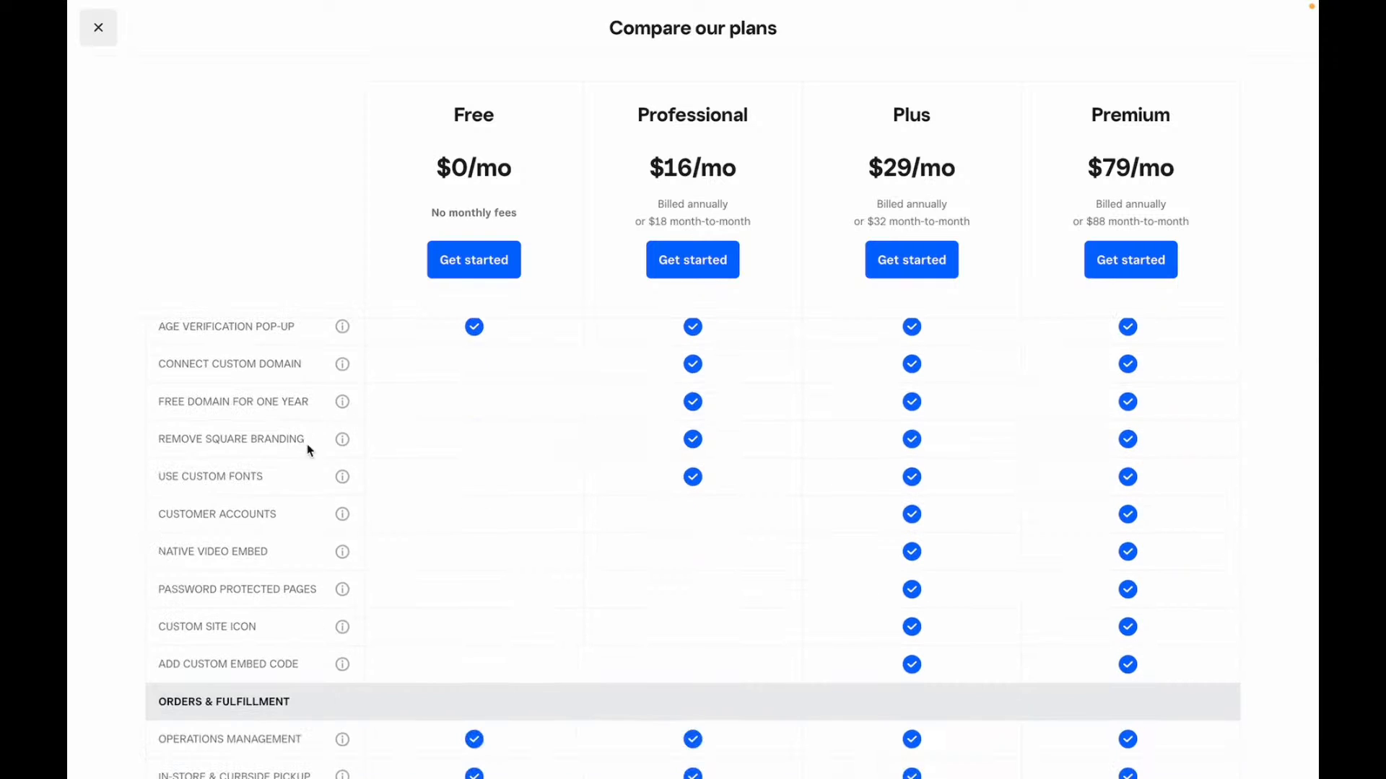
scroll(440, 478, "down", 4)
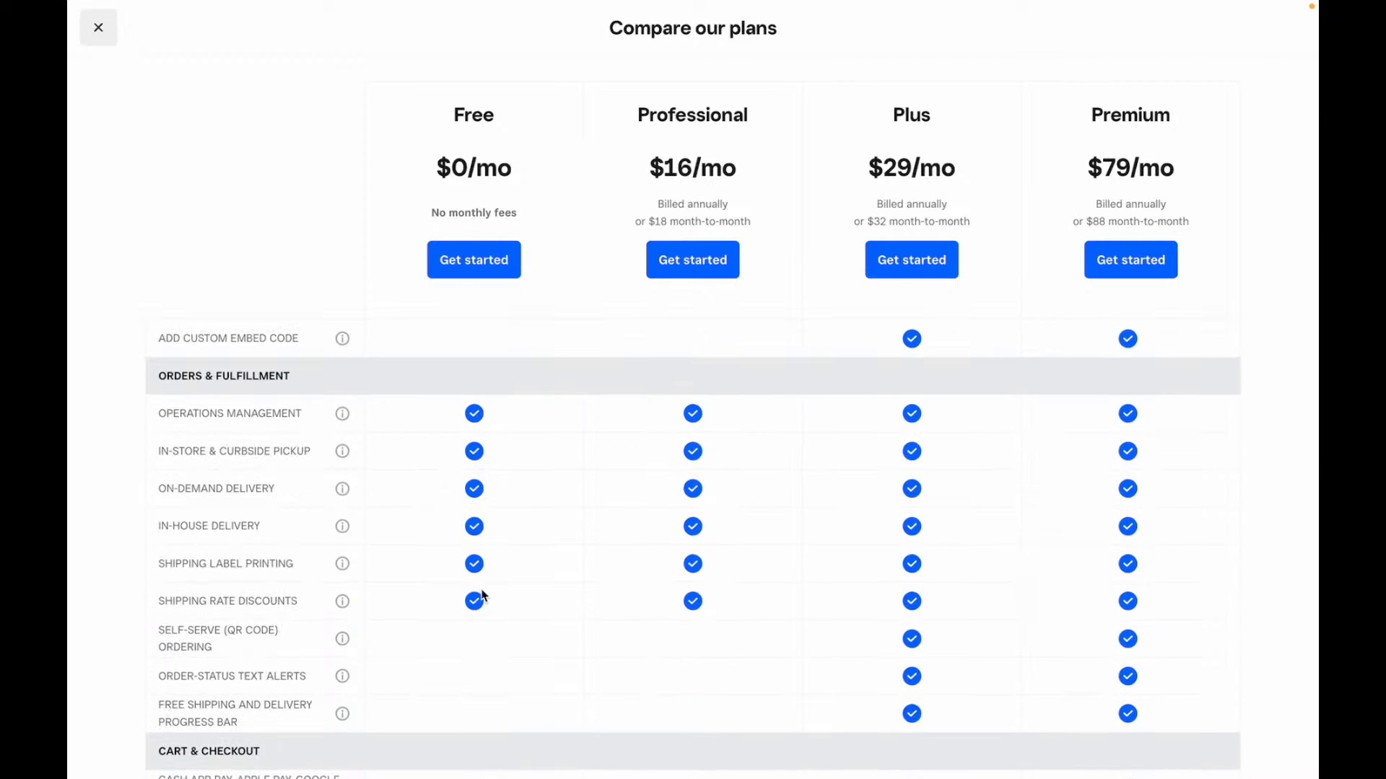
scroll(485, 612, "down", 5)
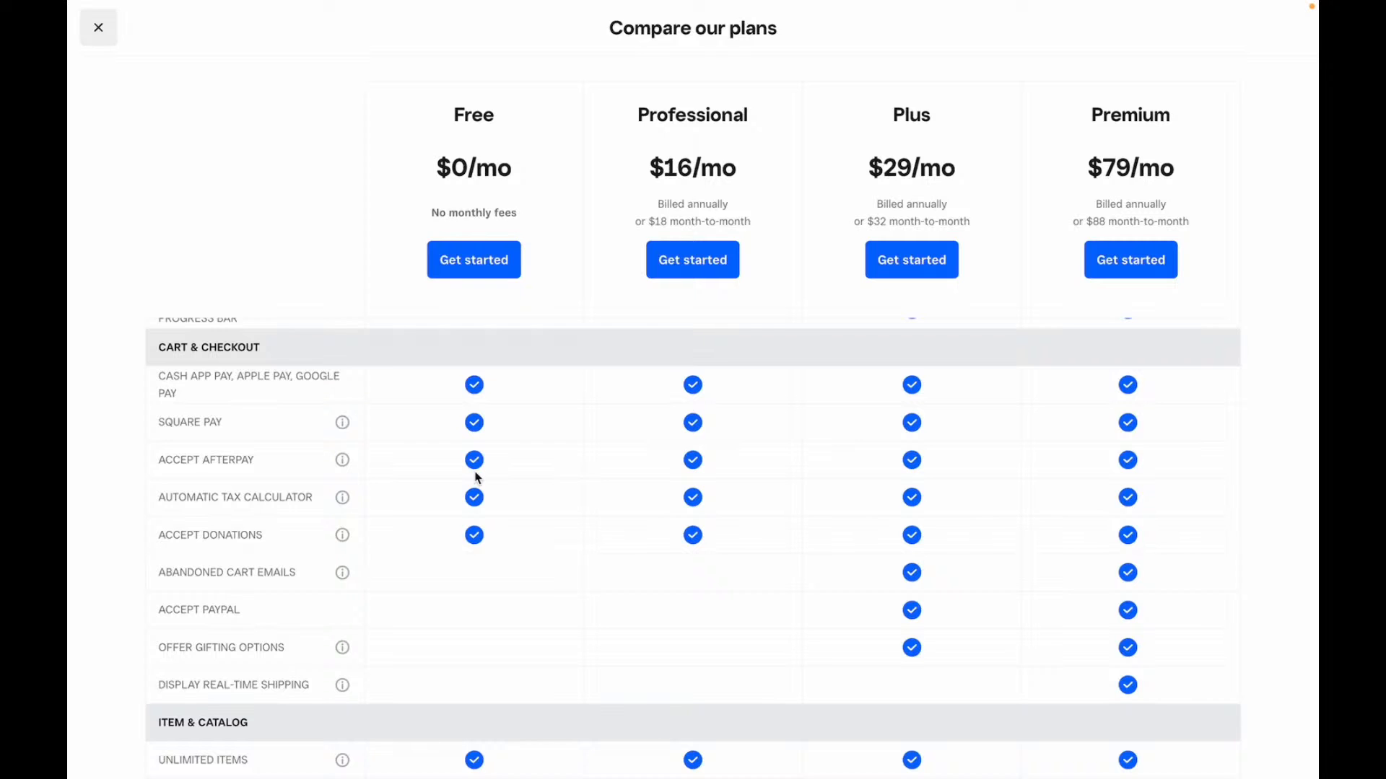
scroll(477, 478, "down", 6)
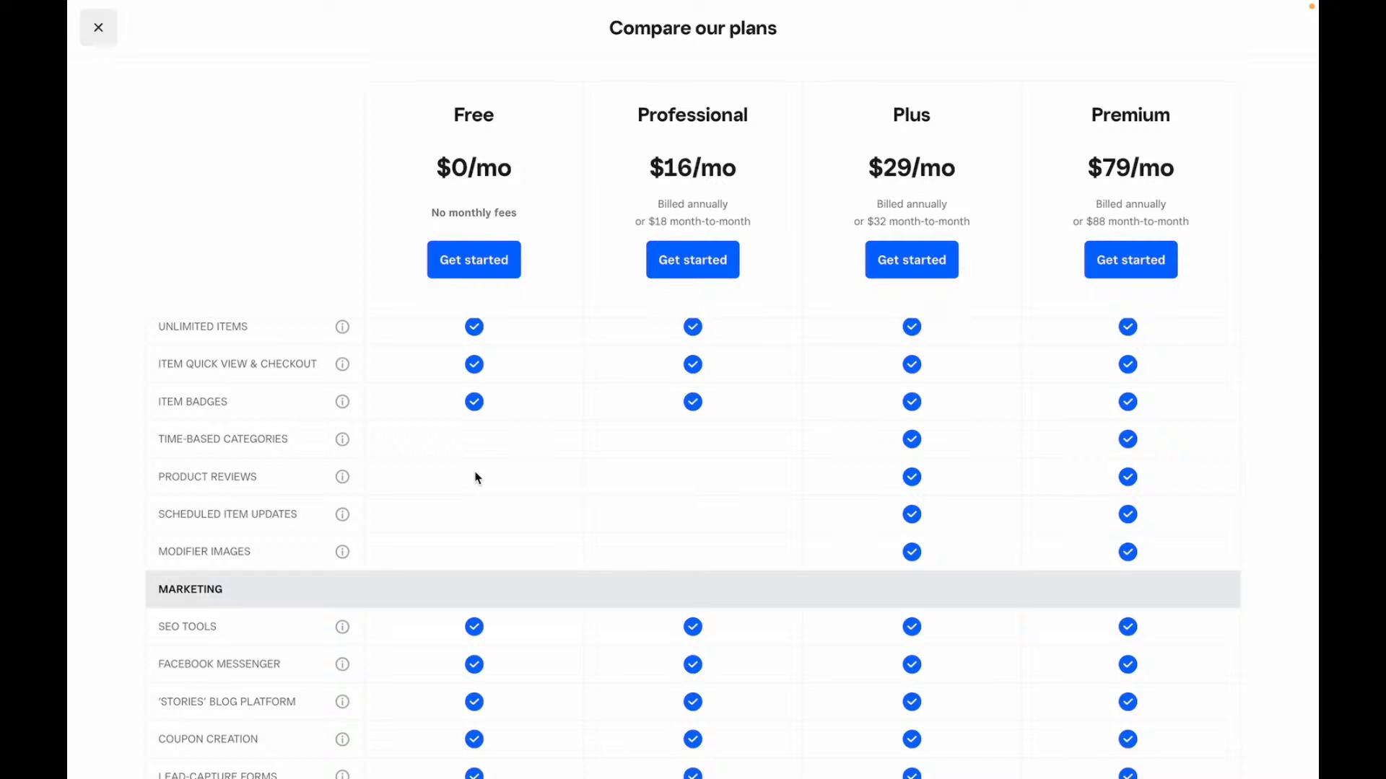
scroll(476, 478, "down", 3)
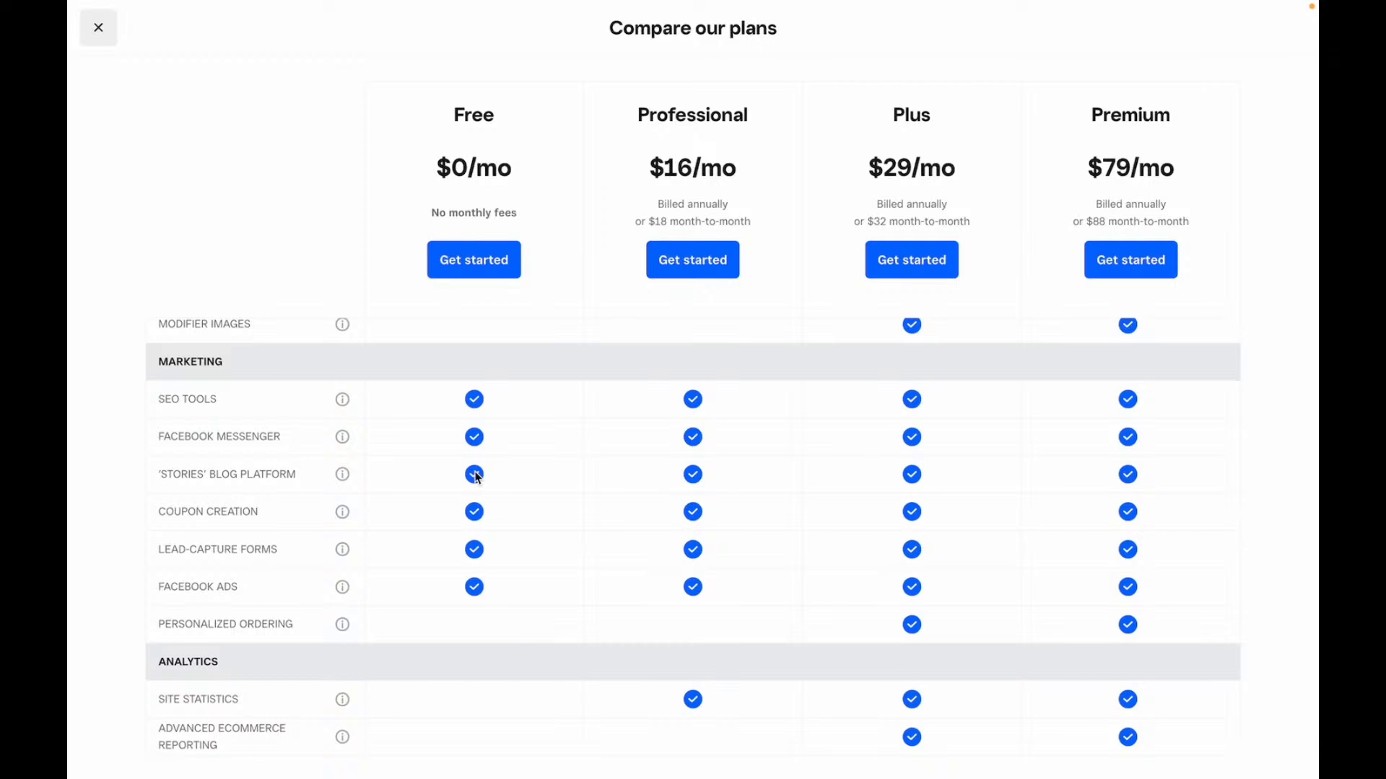
scroll(476, 477, "up", 5)
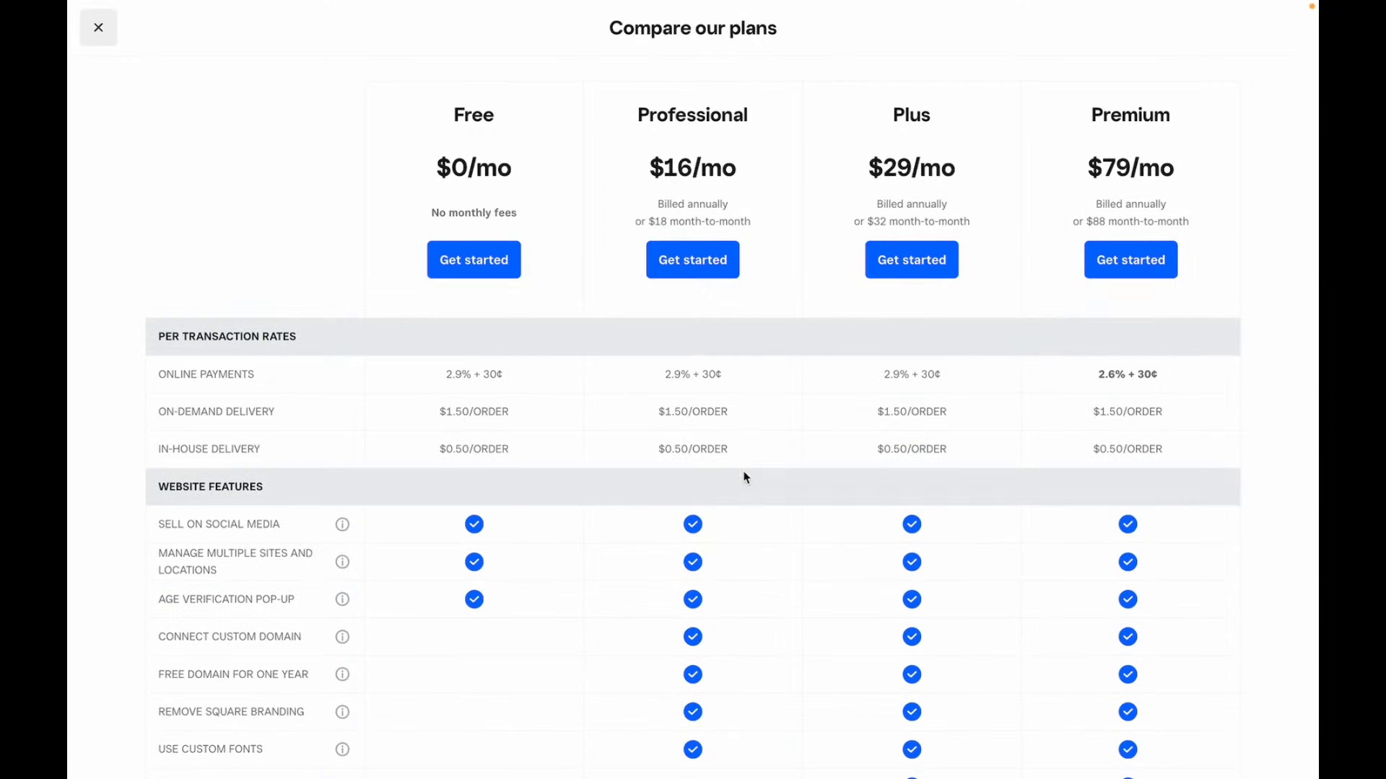
scroll(745, 477, "down", 5)
scroll(746, 477, "up", 2)
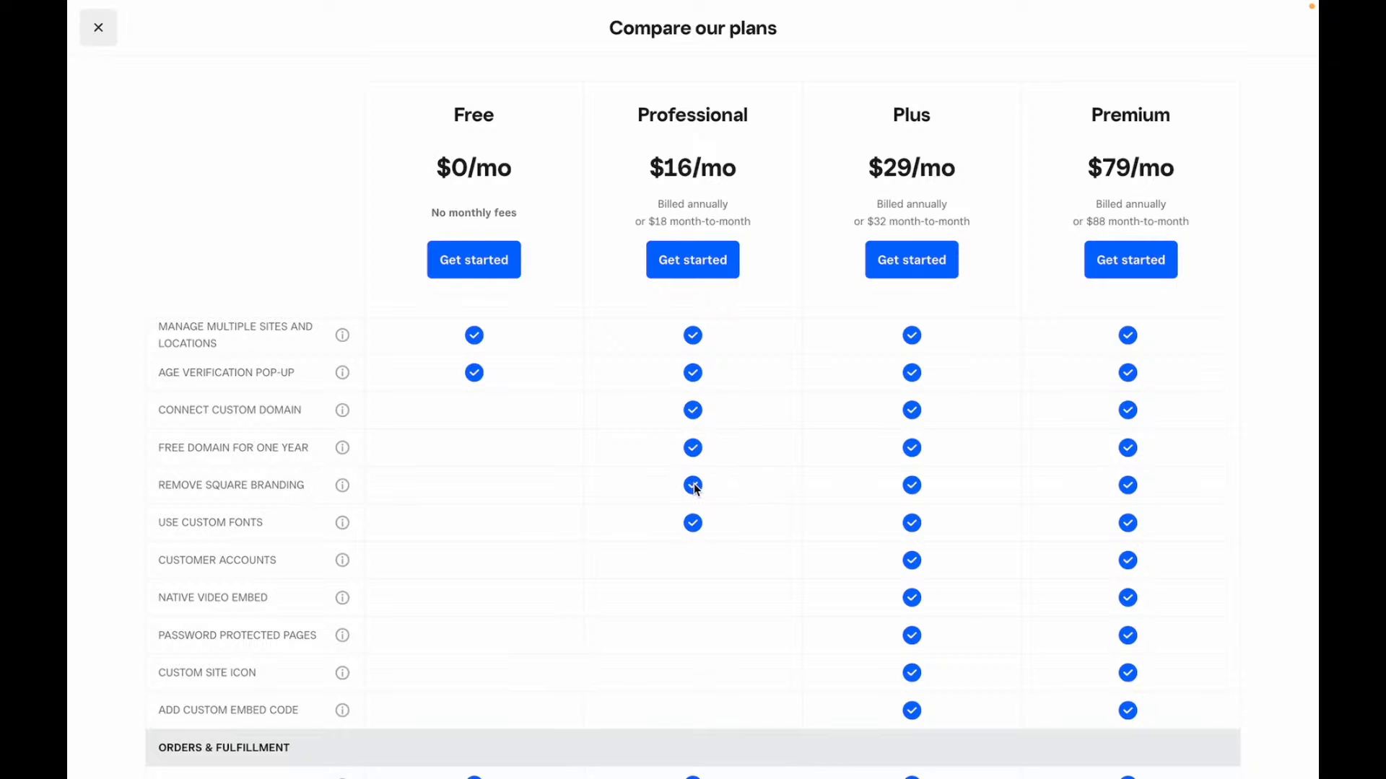
- Close the plan comparison and return to the Home dashboard through the navigation menu
left_click(99, 27)
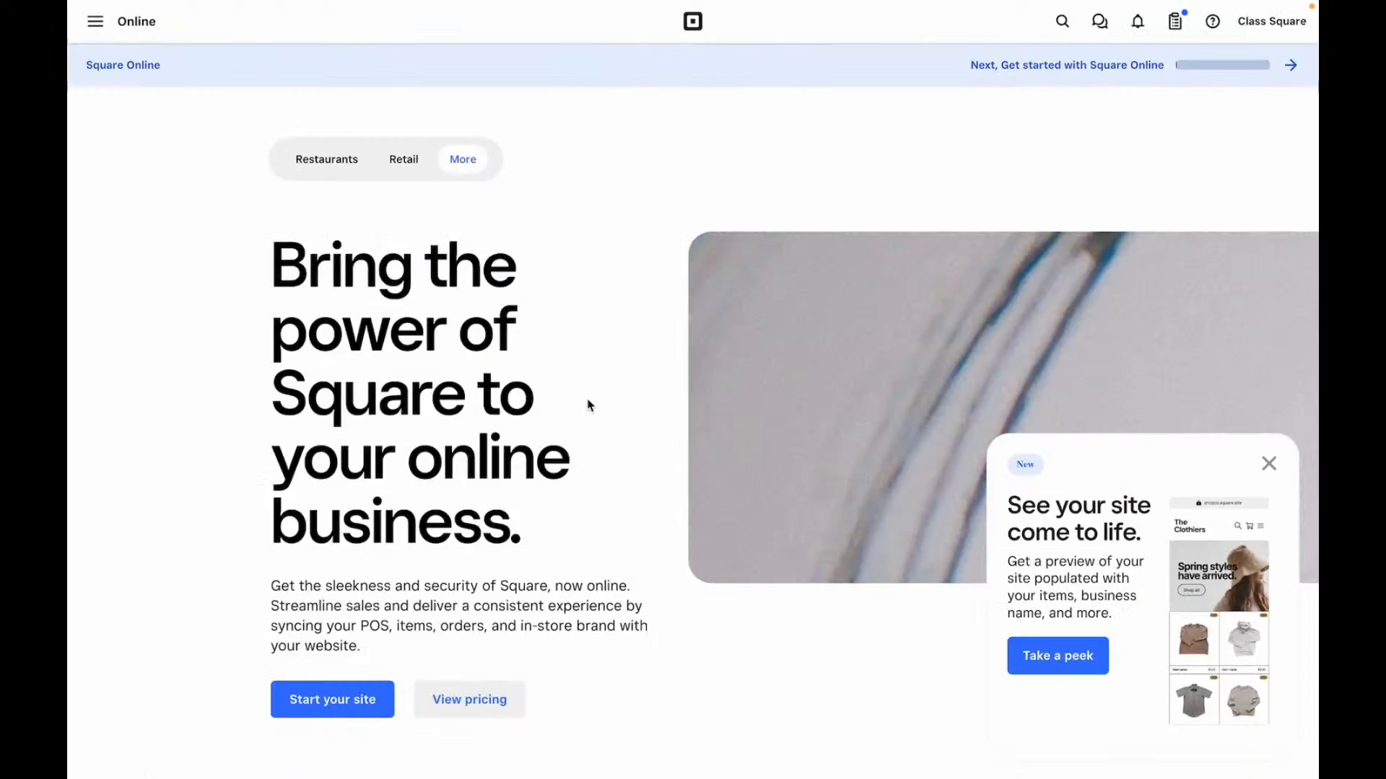
scroll(588, 406, "down", 15)
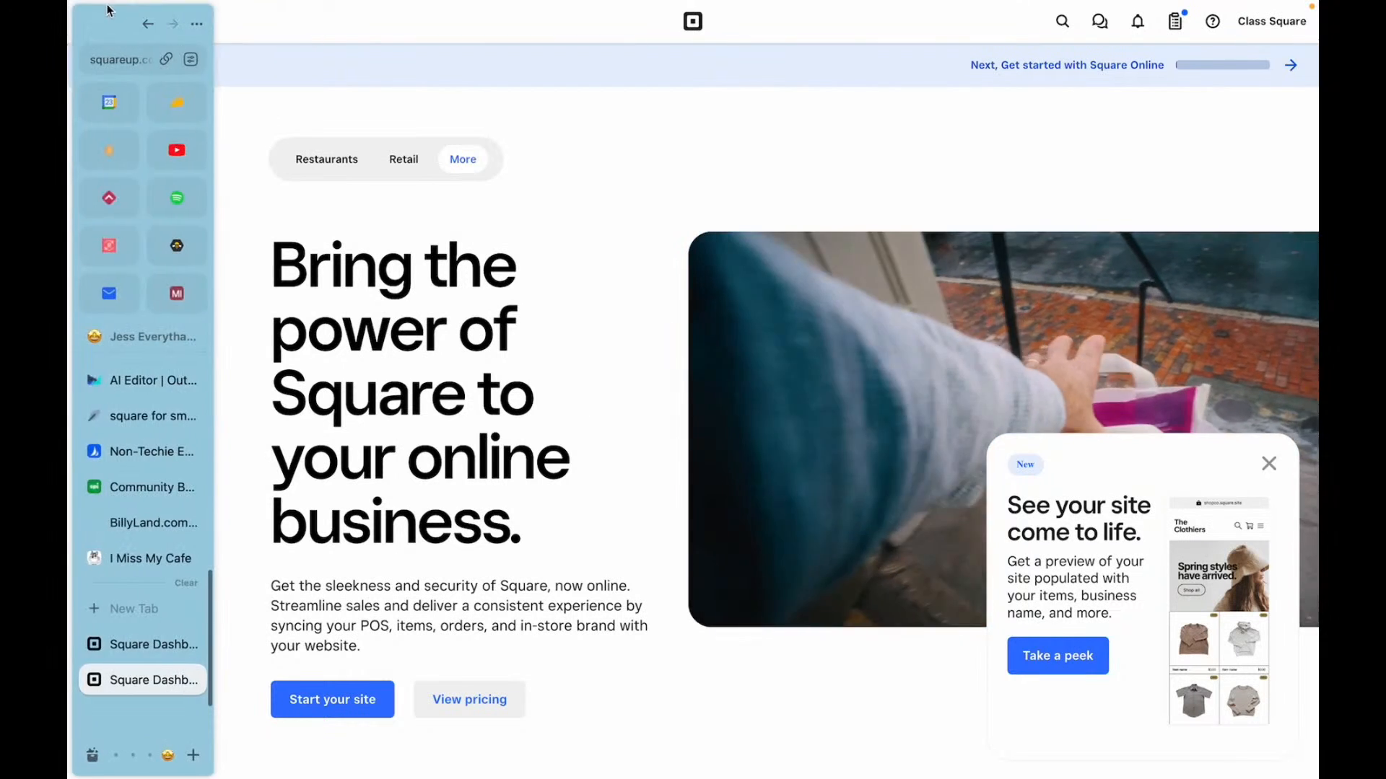
left_click(264, 29)
left_click(188, 109)
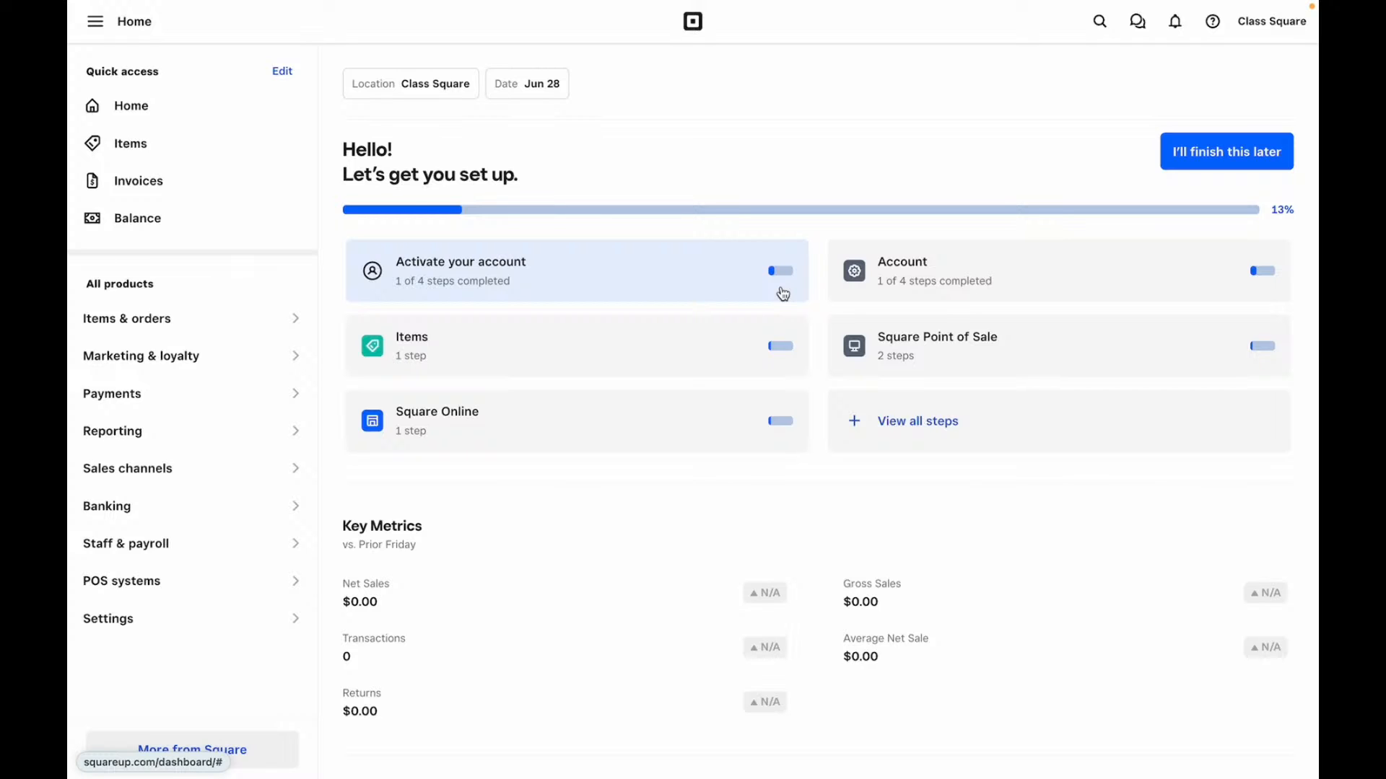
- Go to Items, open the Item library and start creating a new item
left_click(191, 144)
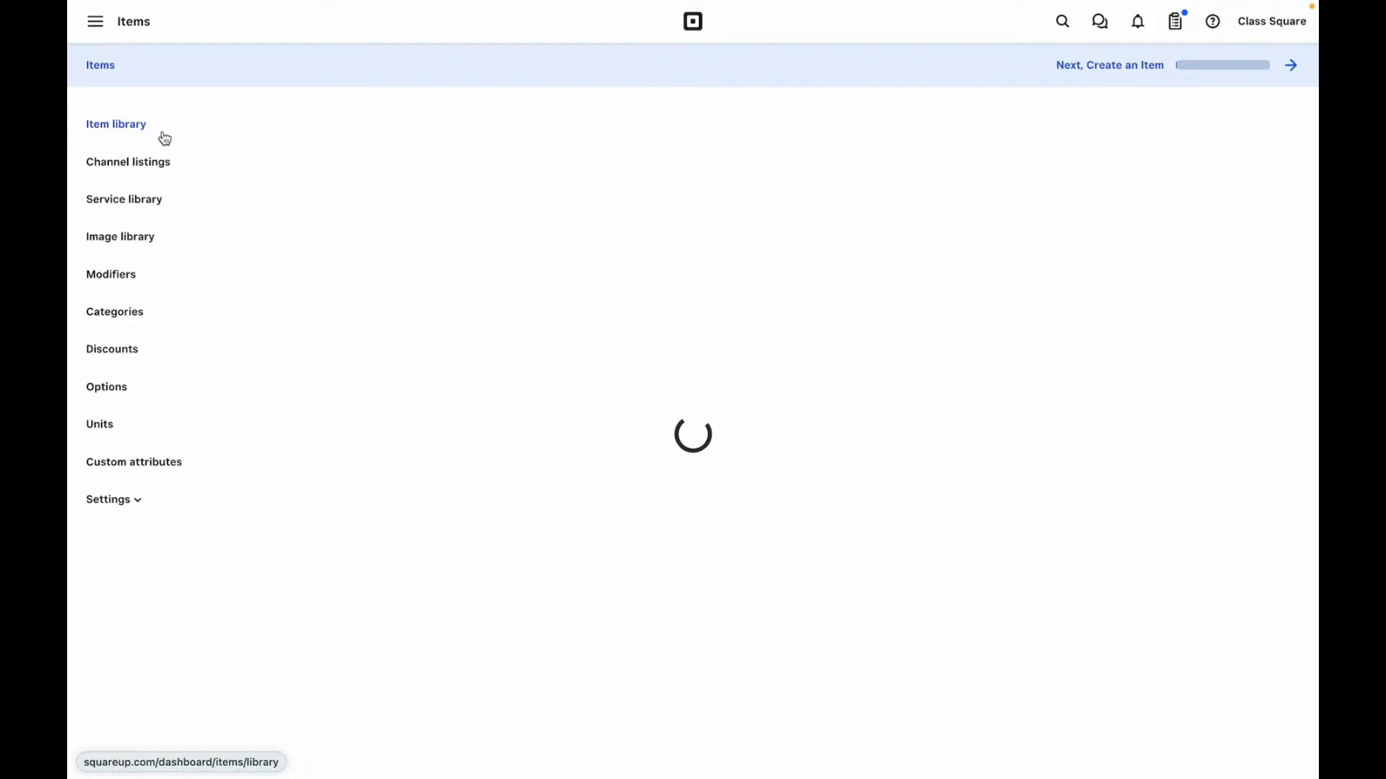
left_click(136, 128)
left_click(718, 323)
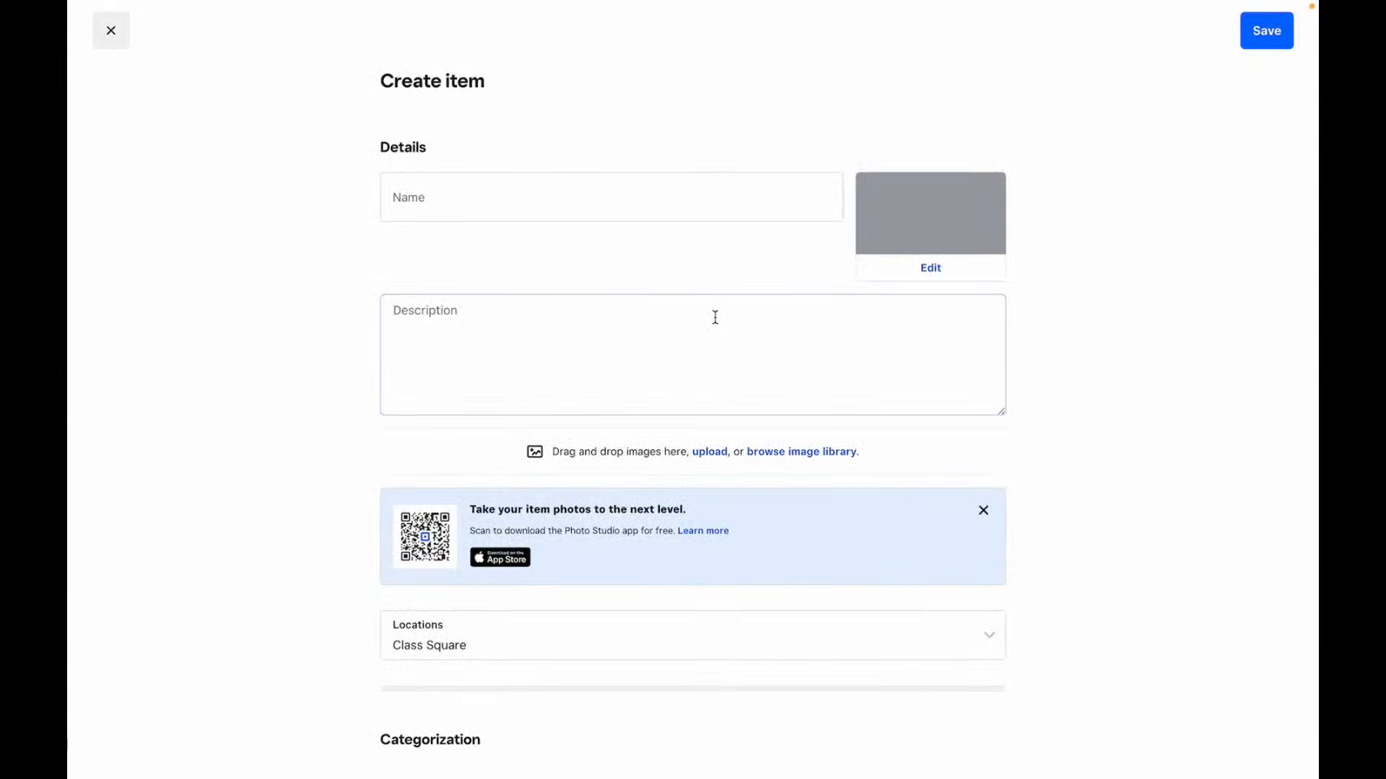
- Look through the new-item form, then close it and discard the unsaved changes
scroll(715, 318, "down", 12)
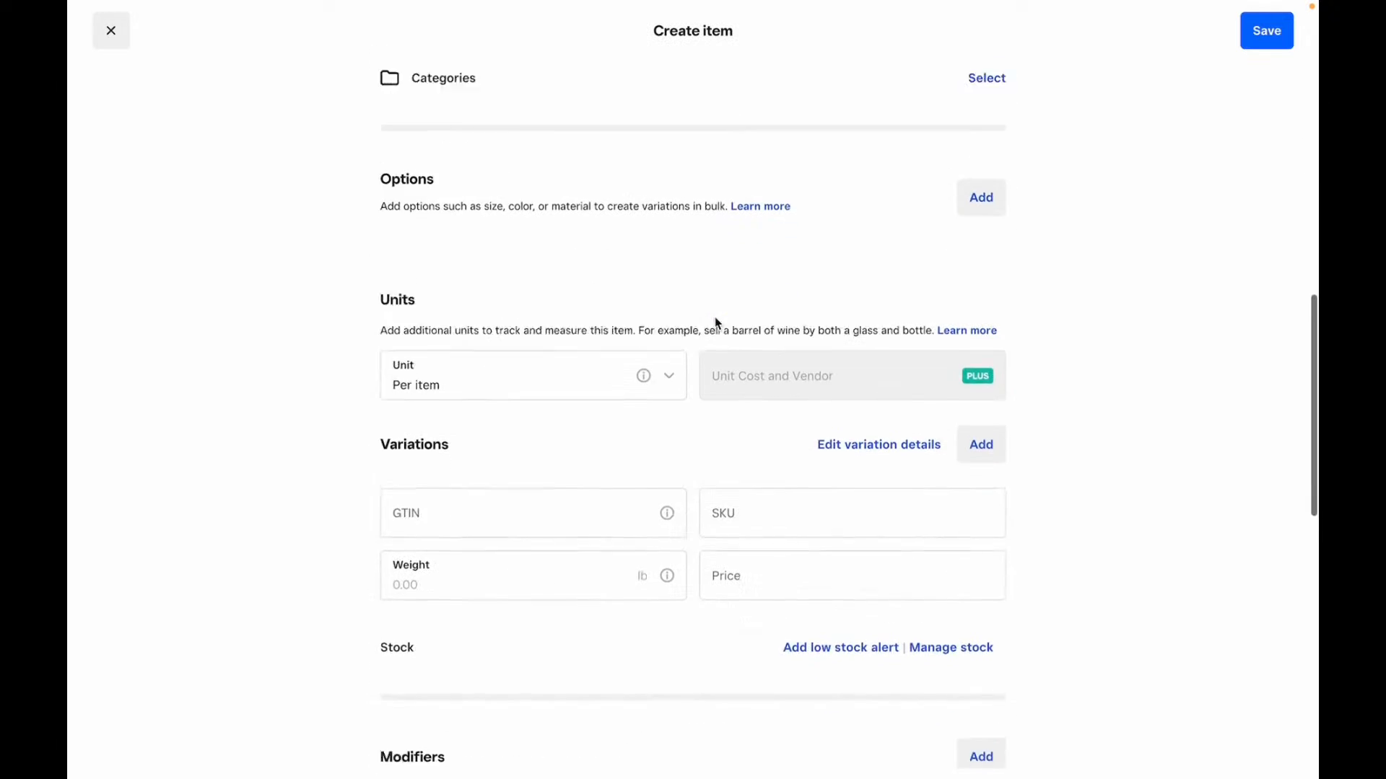
scroll(717, 321, "down", 8)
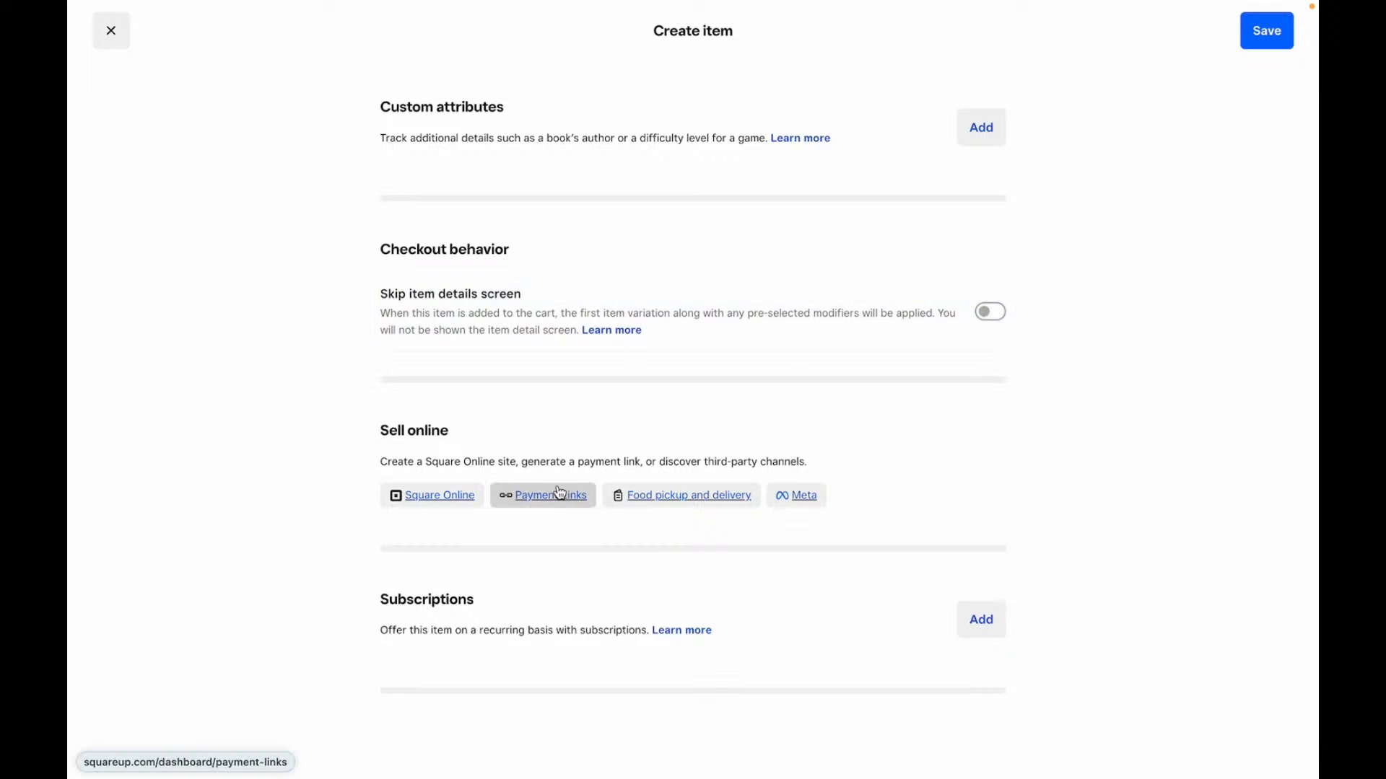
scroll(559, 492, "up", 15)
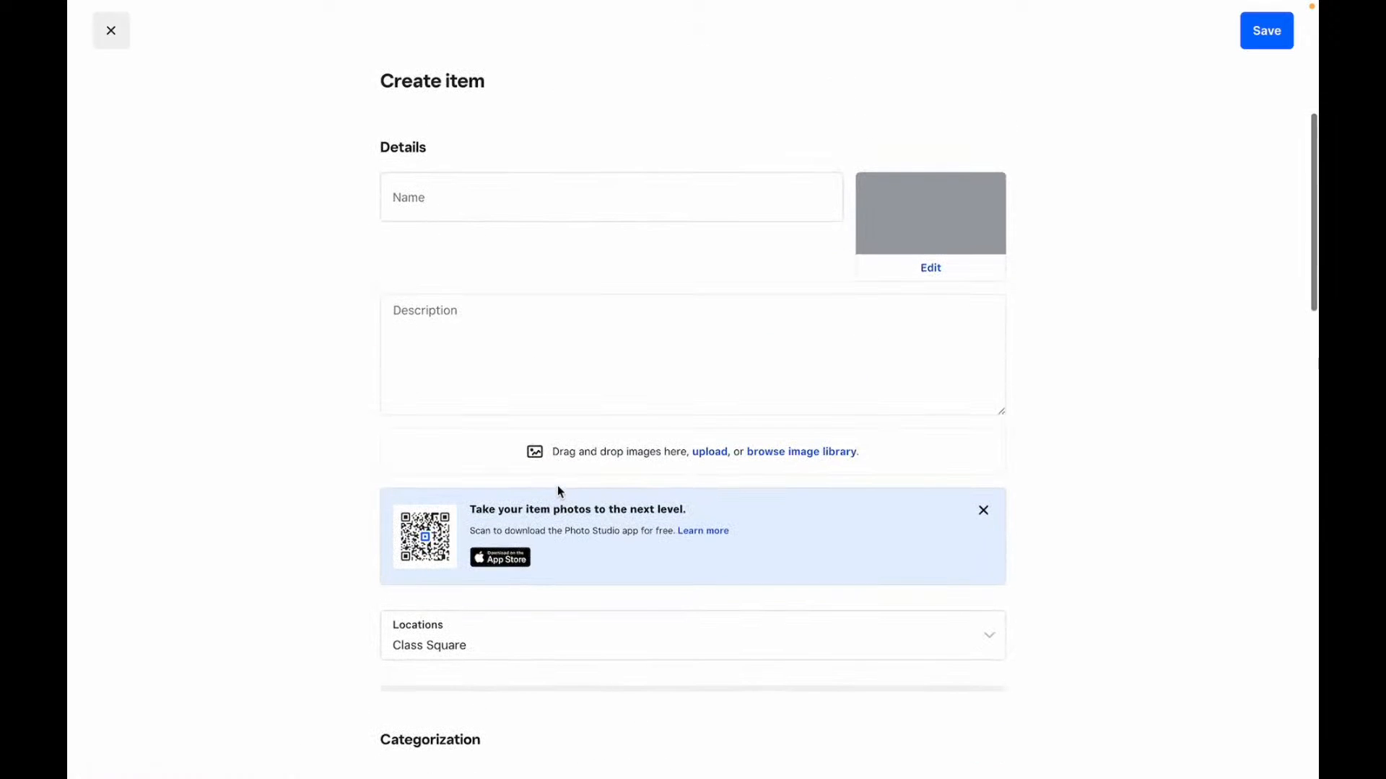
left_click(111, 30)
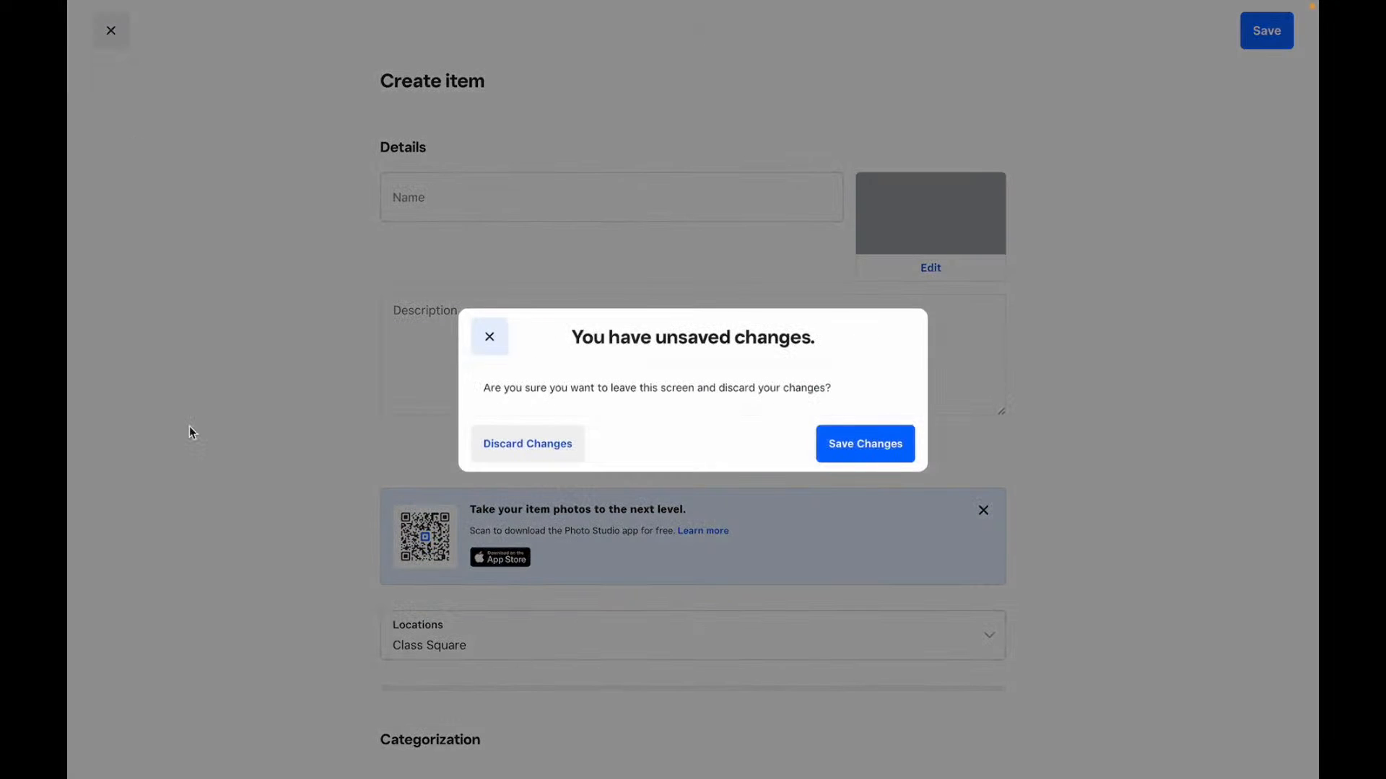
left_click(565, 442)
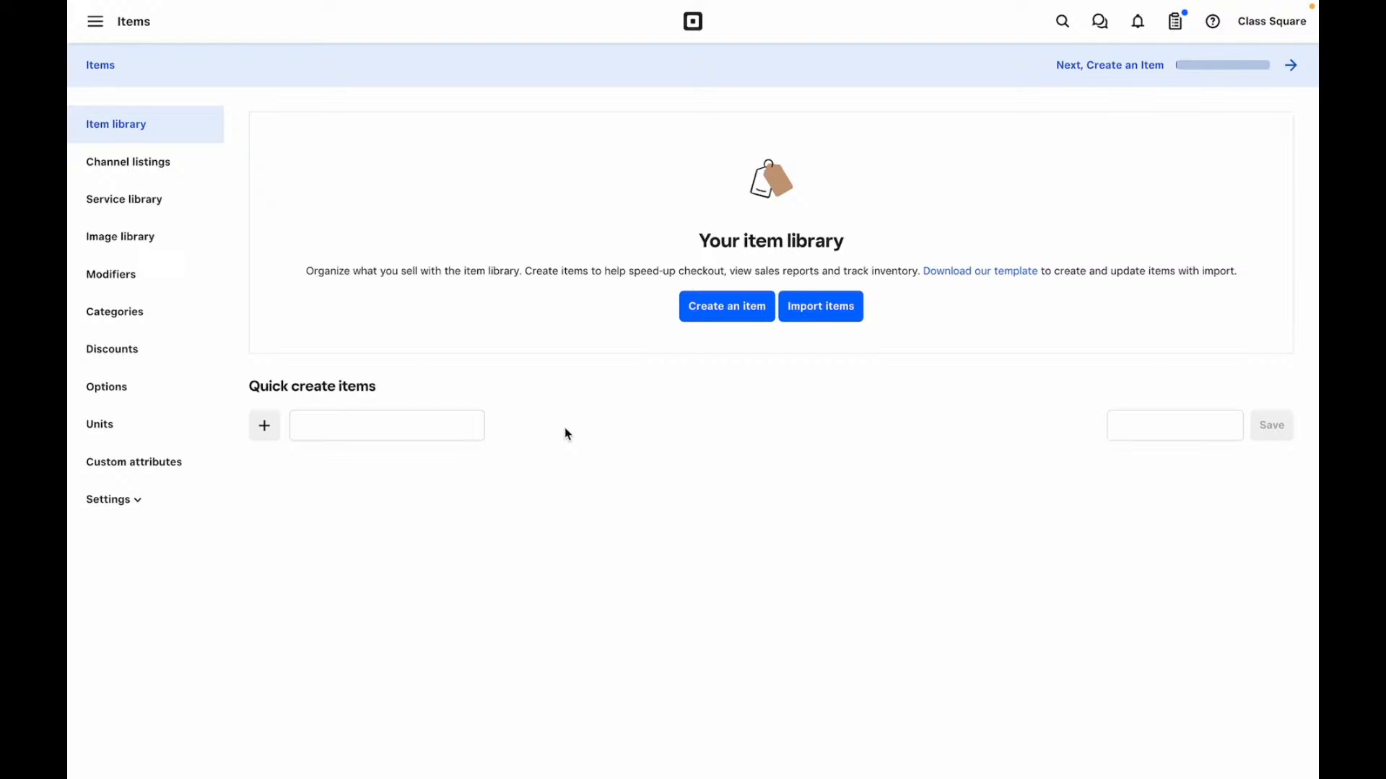
- Go to More from Square and show its third-party apps such as PandaDoc, Zoho Invoice and ZipBooks
left_click(95, 21)
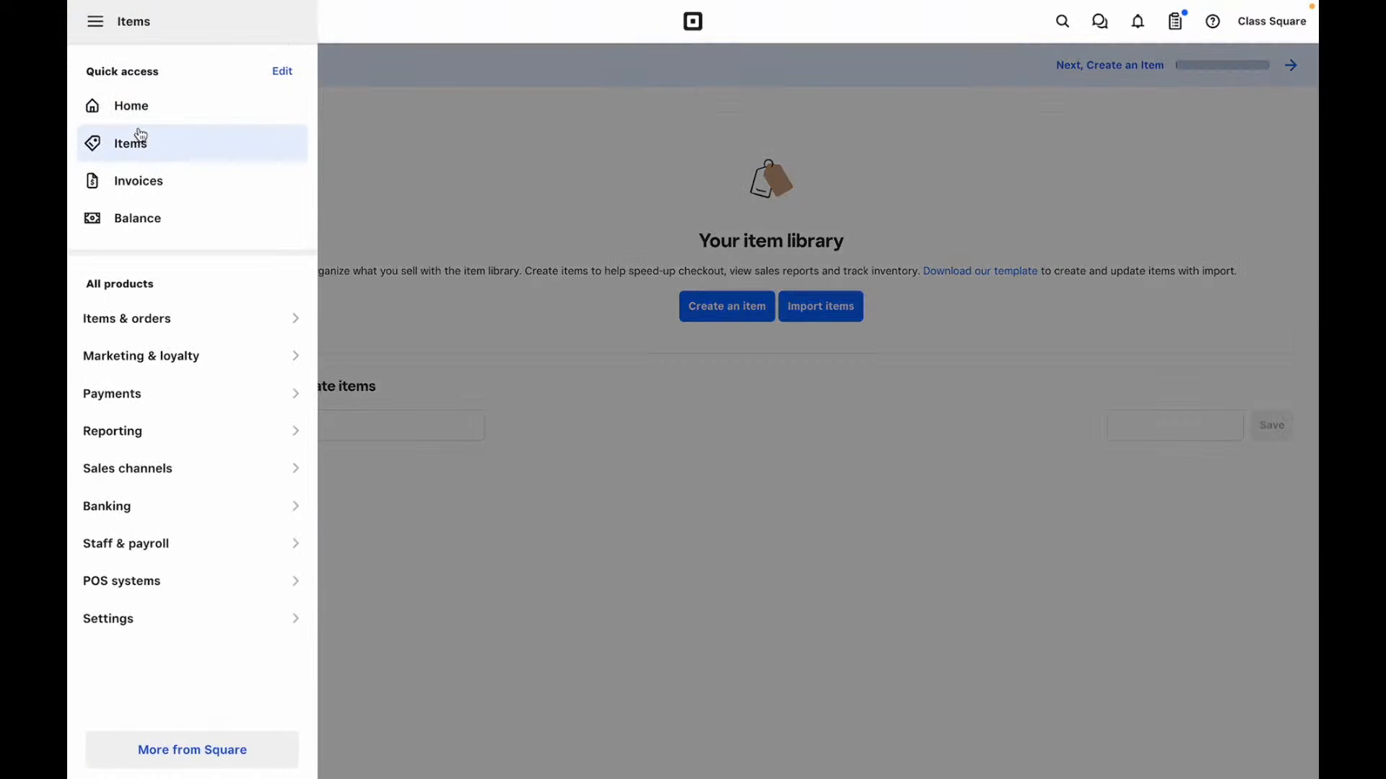
left_click(132, 108)
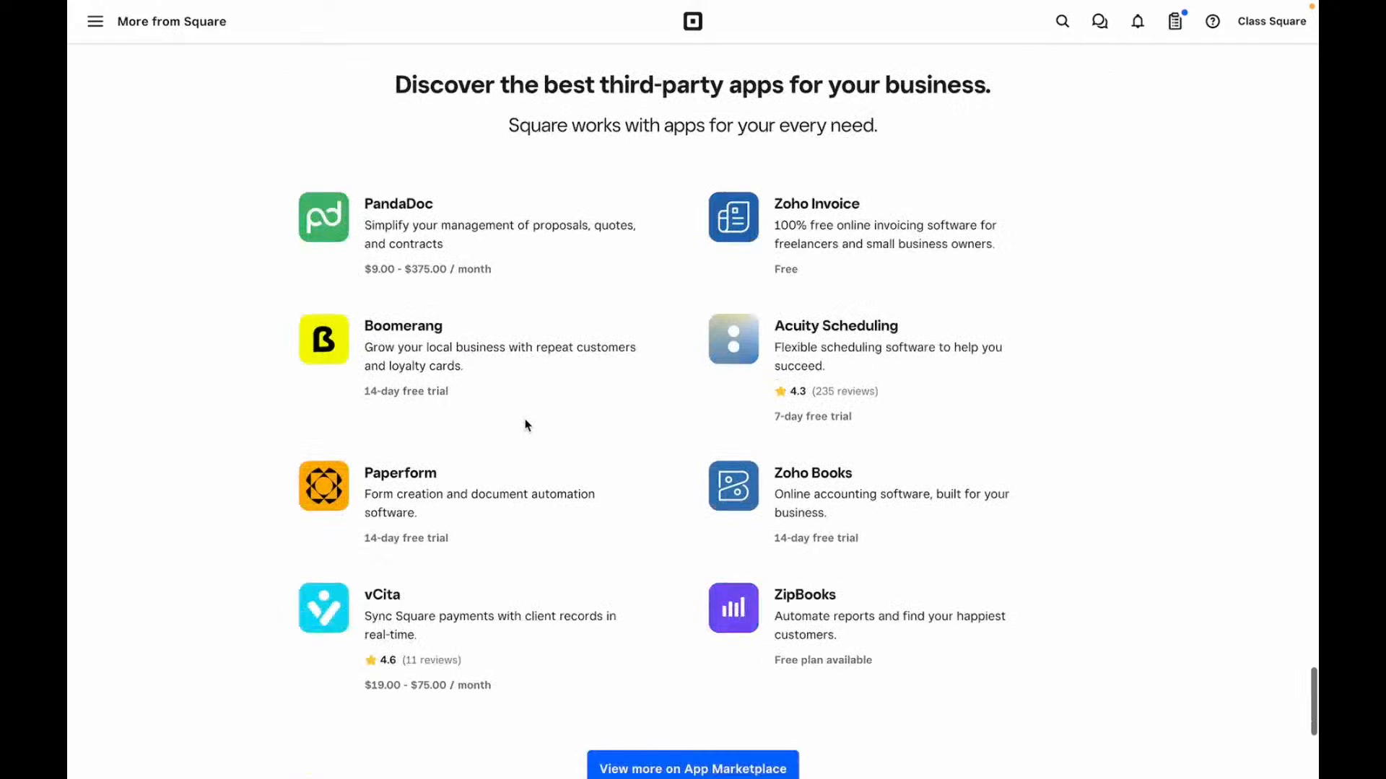
scroll(612, 470, "down", 3)
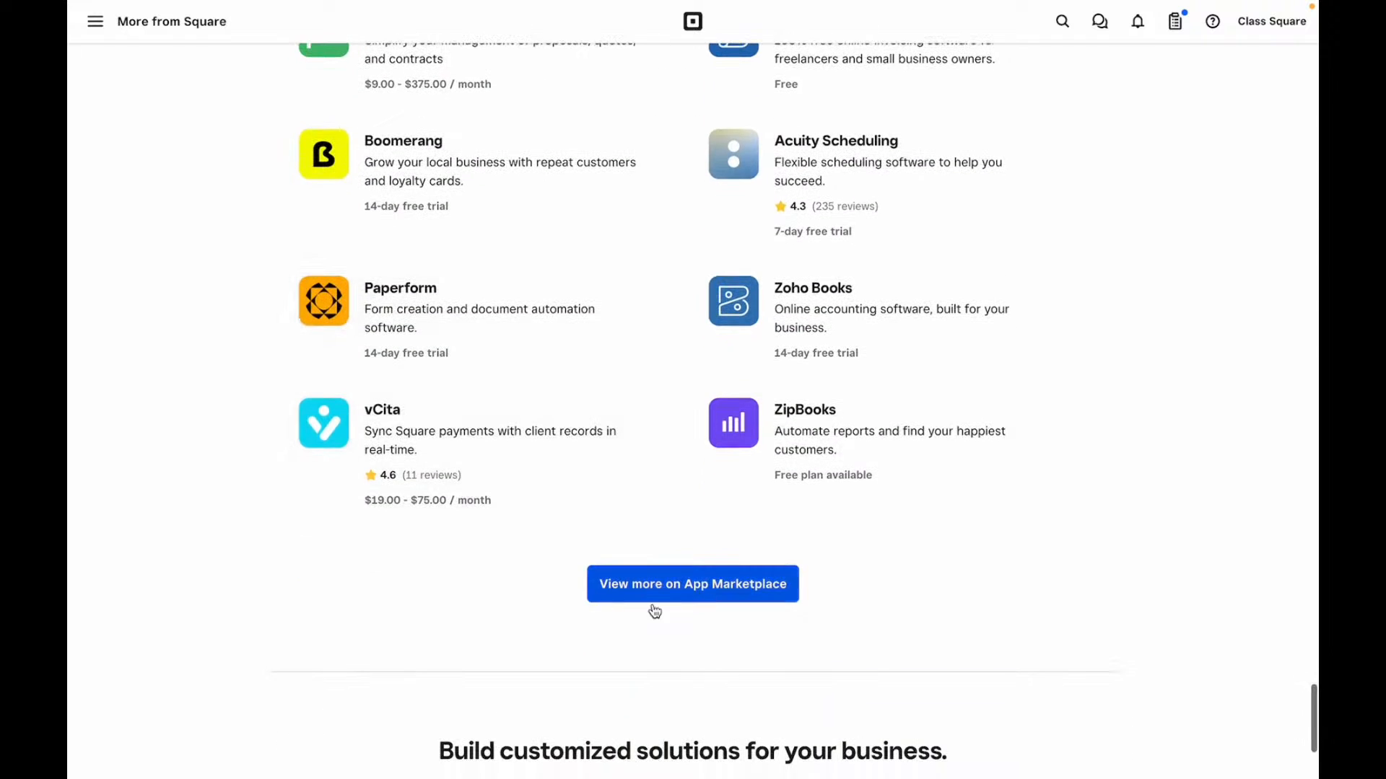
- Browse the App Marketplace's staff picks, Highest rated and New apps, then start a marketplace search
left_click(731, 600)
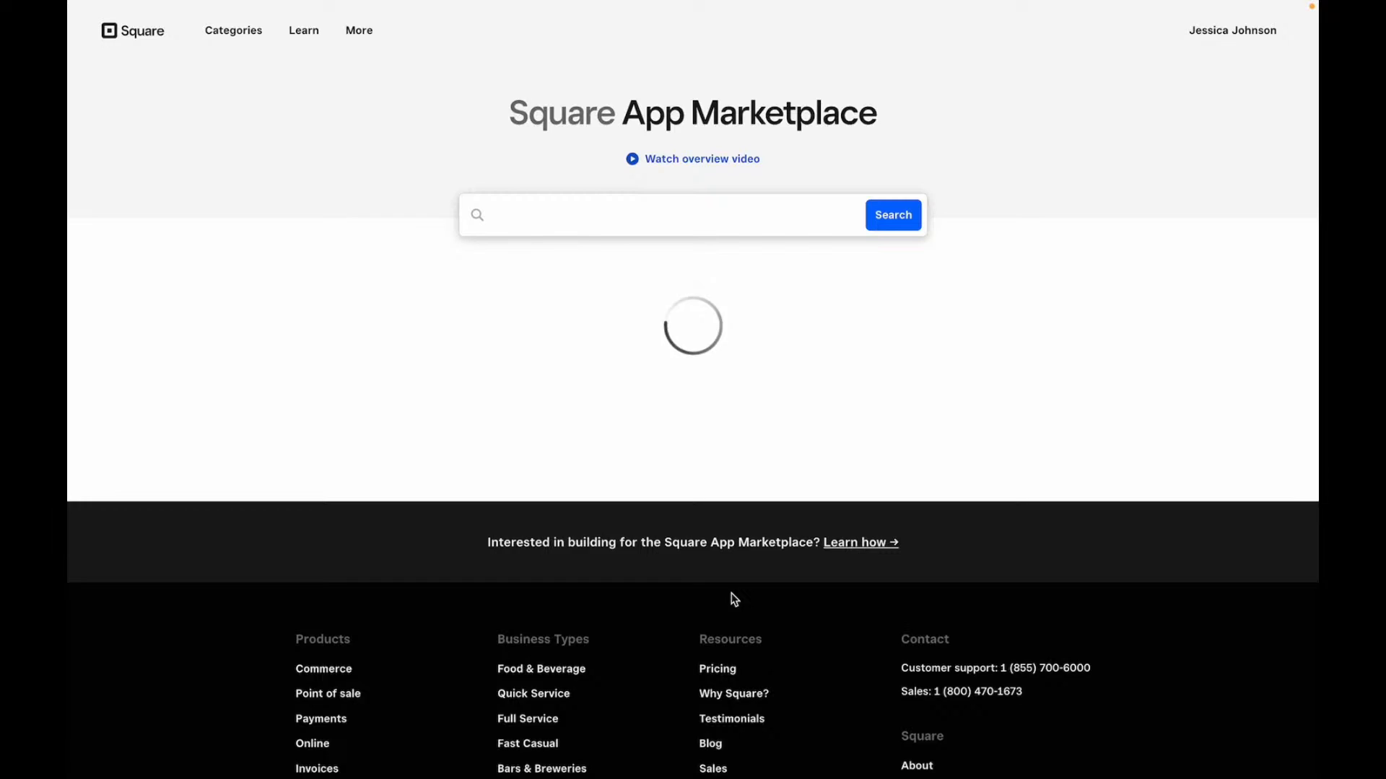
scroll(732, 601, "down", 10)
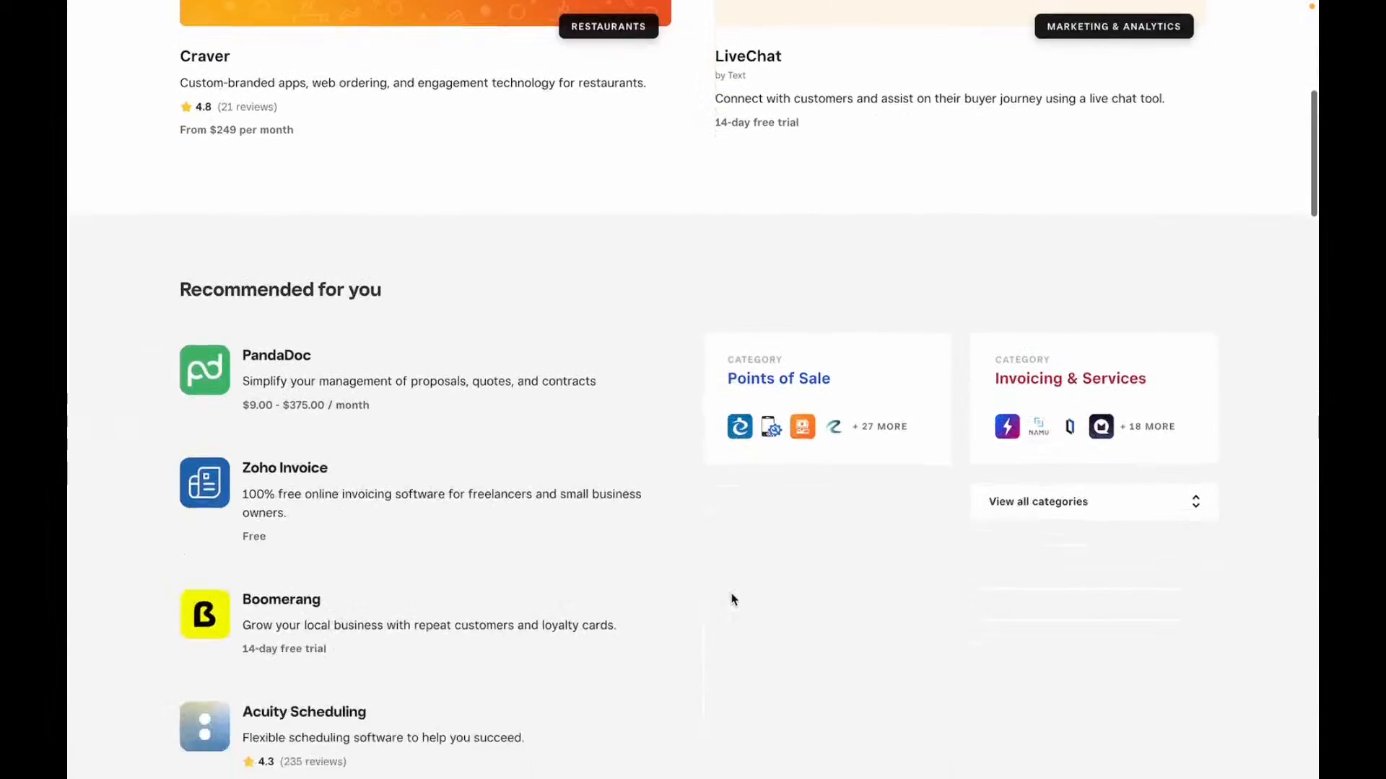
scroll(731, 601, "down", 10)
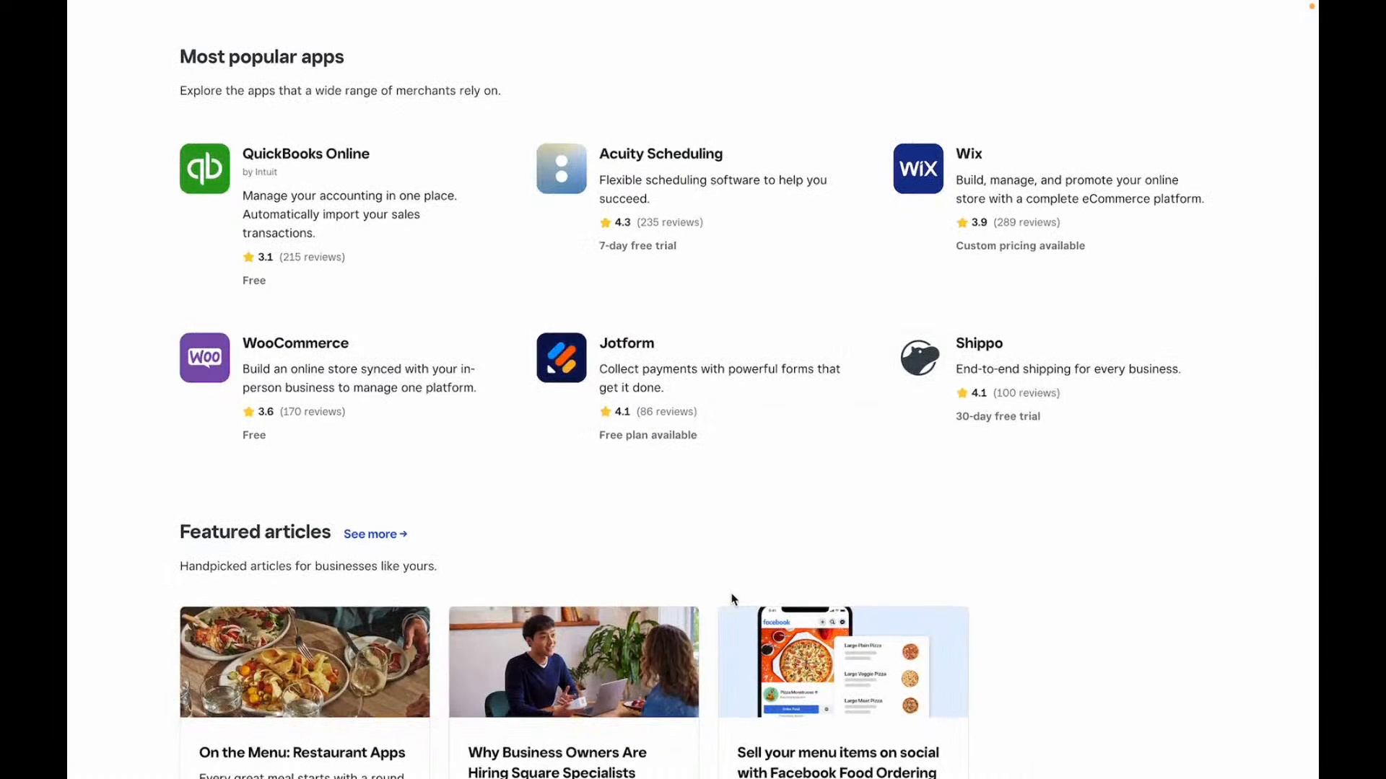
scroll(731, 600, "down", 10)
scroll(733, 601, "down", 4)
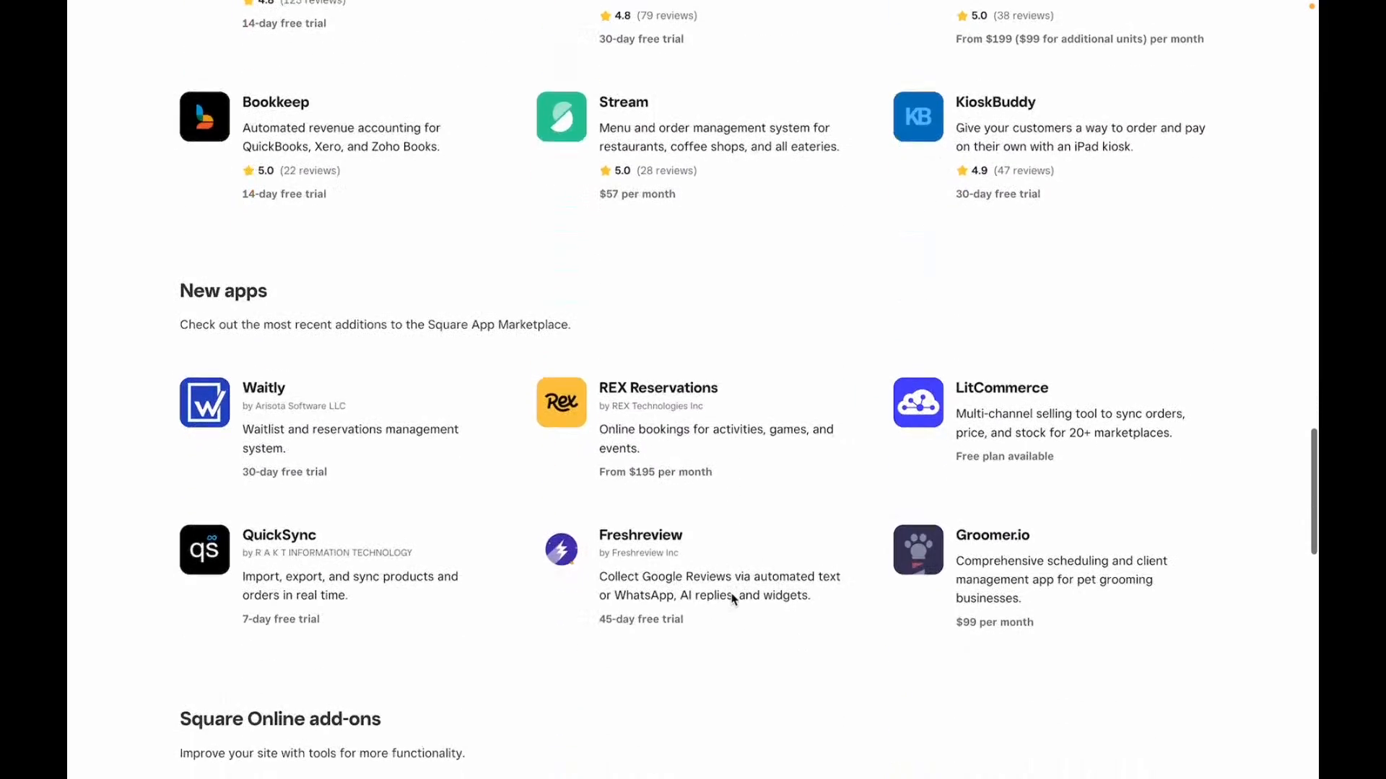
scroll(733, 599, "down", 8)
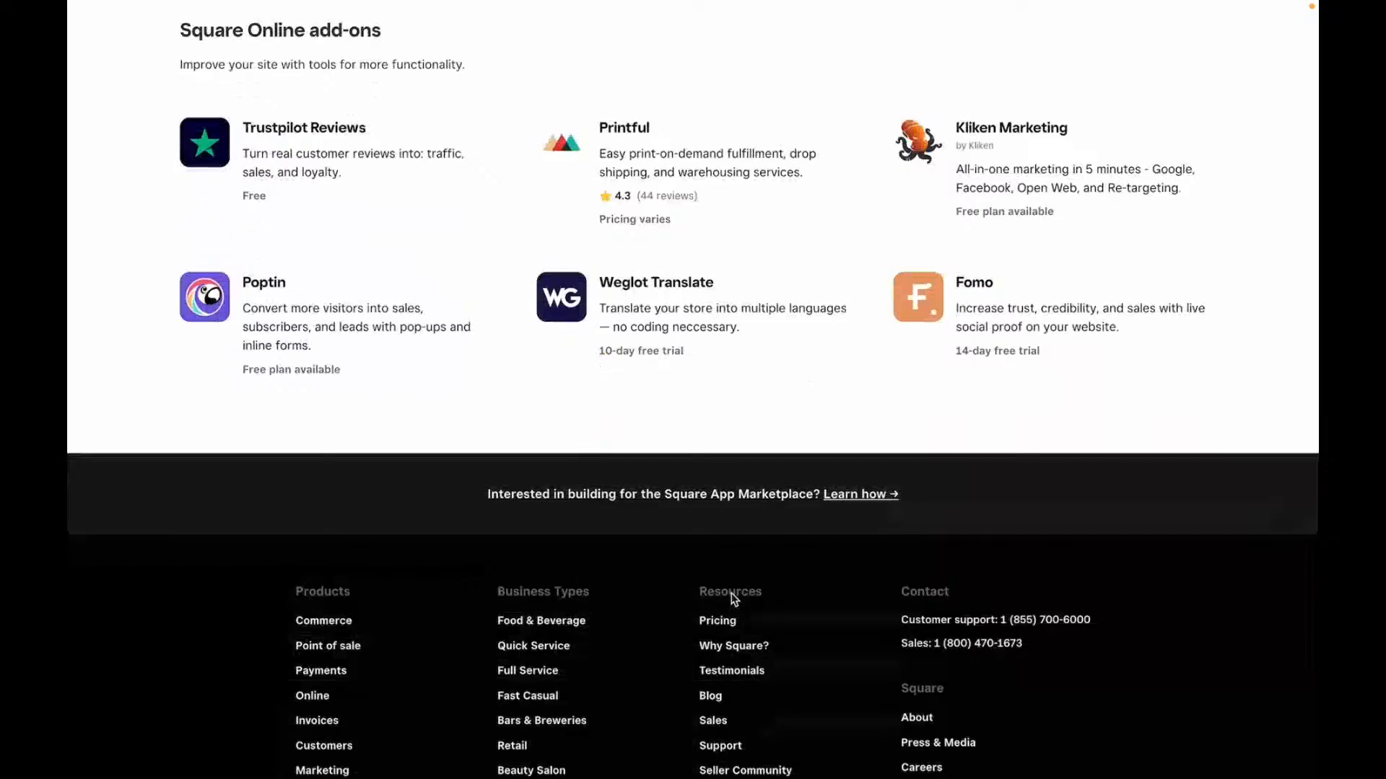
scroll(733, 599, "up", 15)
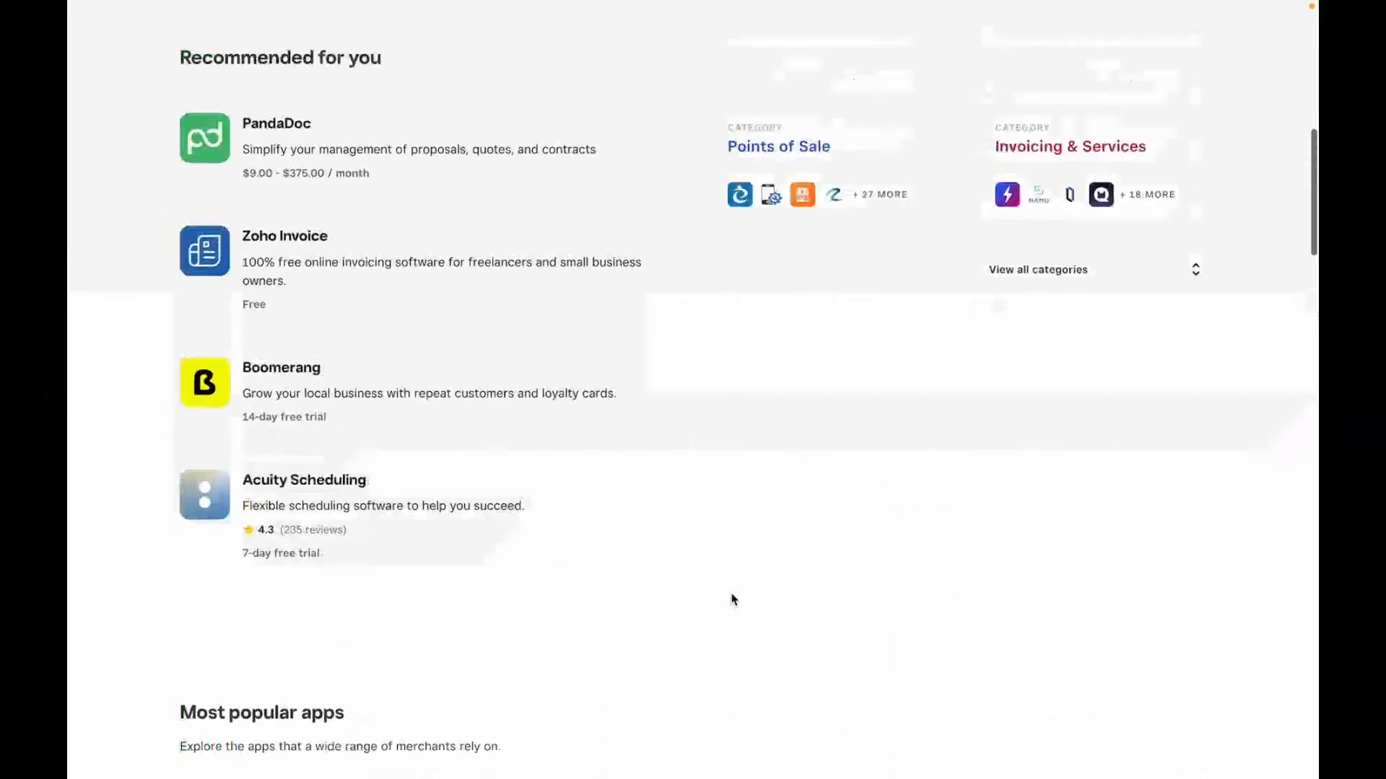
scroll(733, 599, "up", 8)
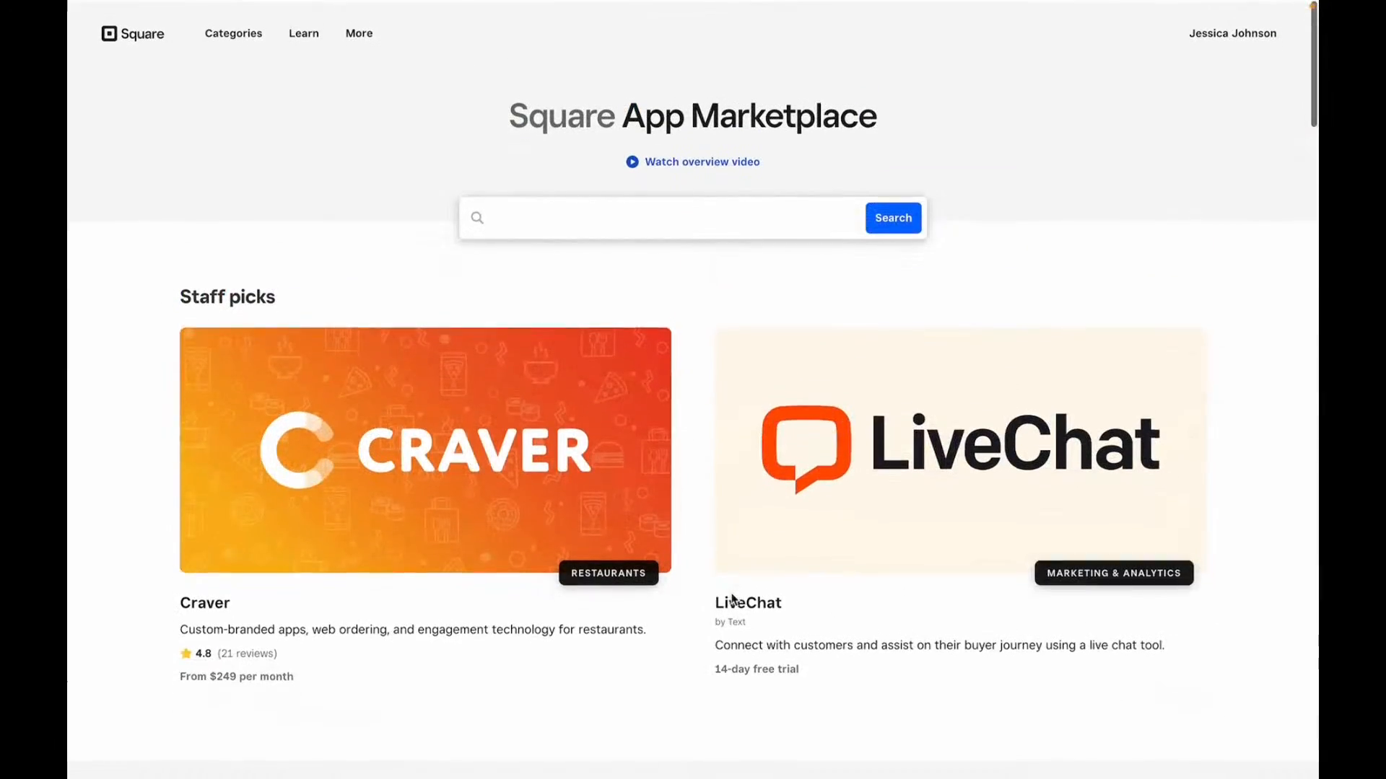
left_click(659, 187)
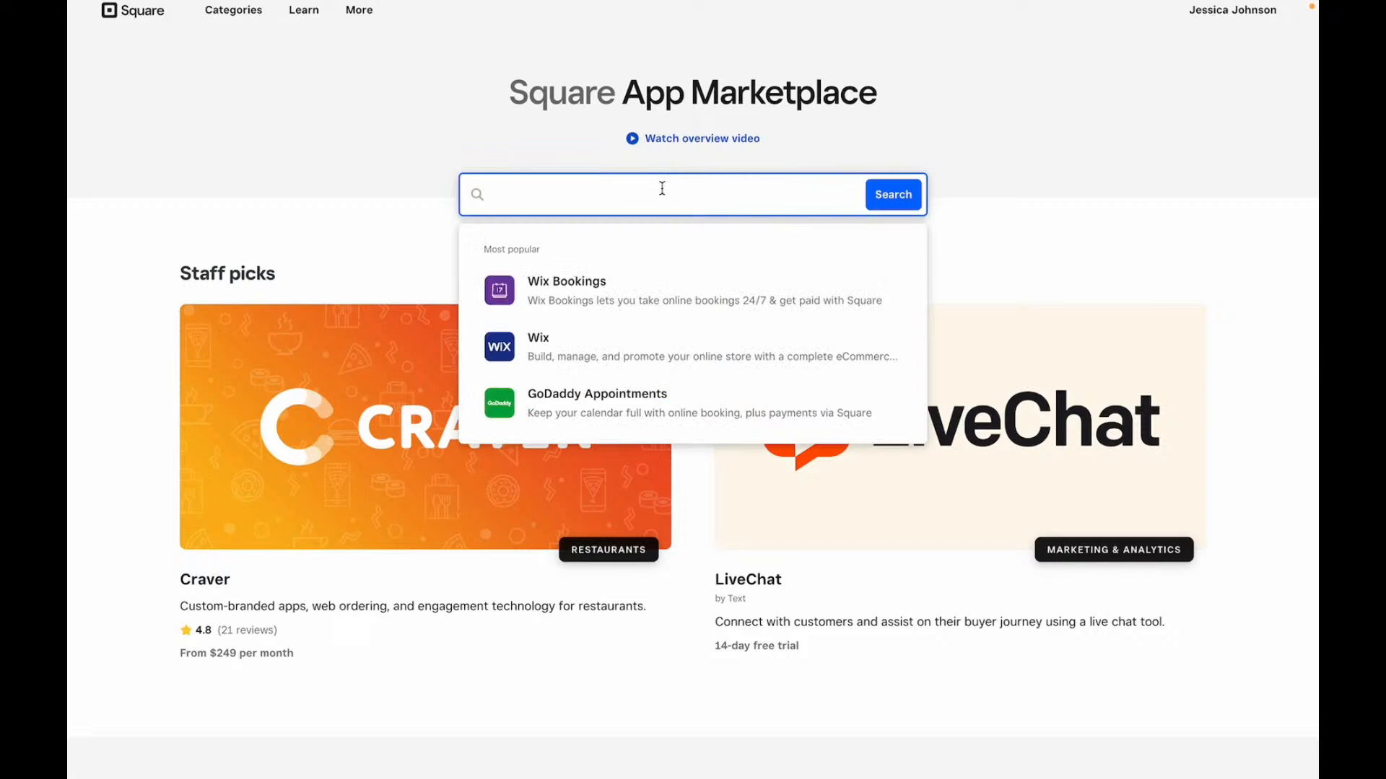
- Search the marketplace for 'send', review SendOwl's details and pricing plans, then return to Home
type("send")
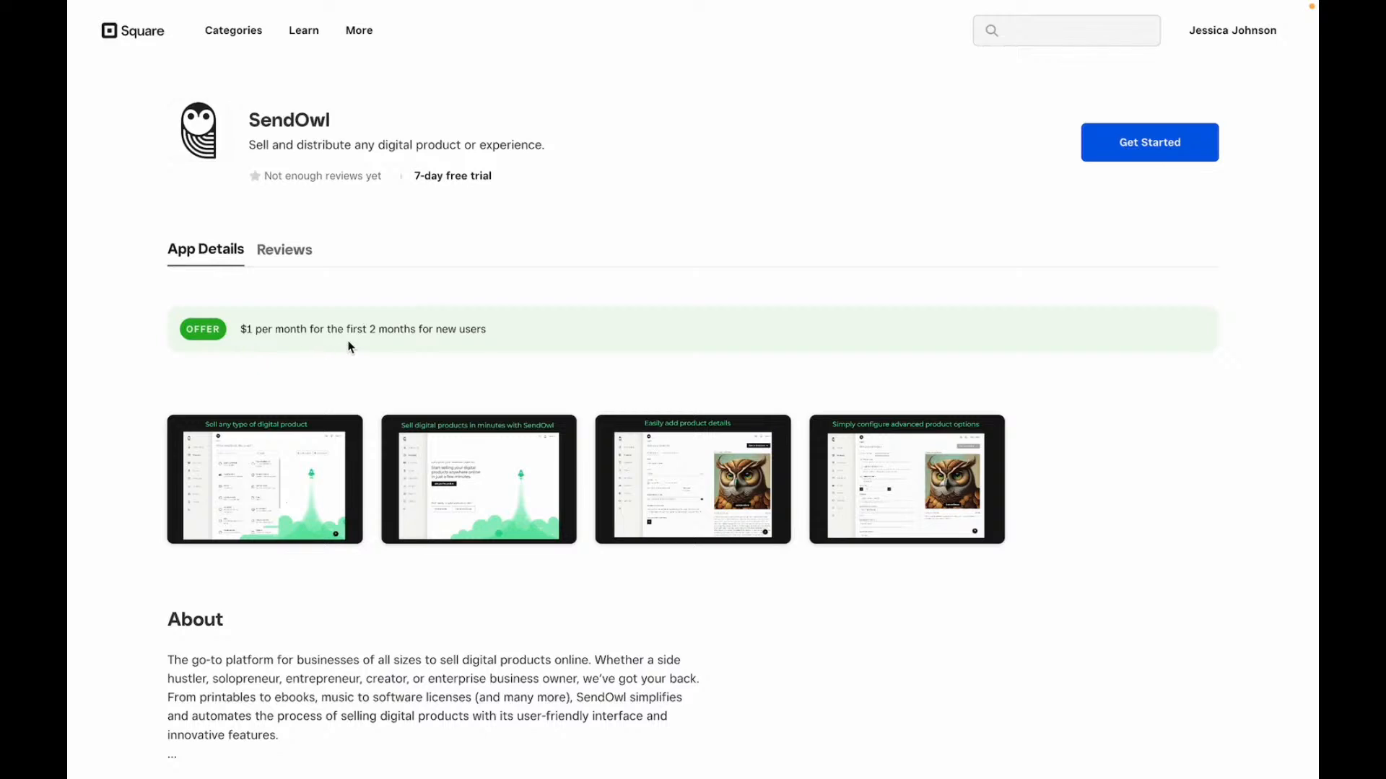
scroll(348, 348, "down", 20)
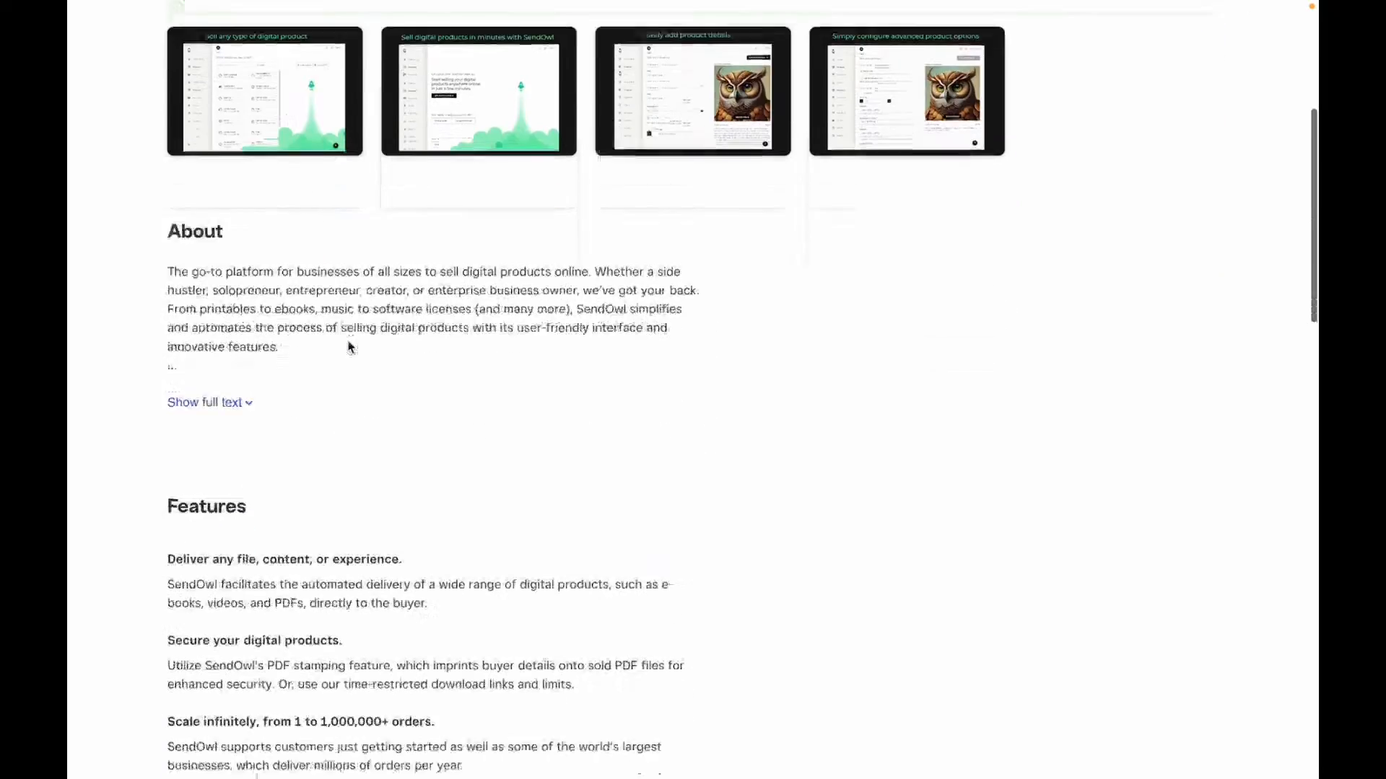
scroll(348, 347, "up", 8)
scroll(348, 347, "up", 2)
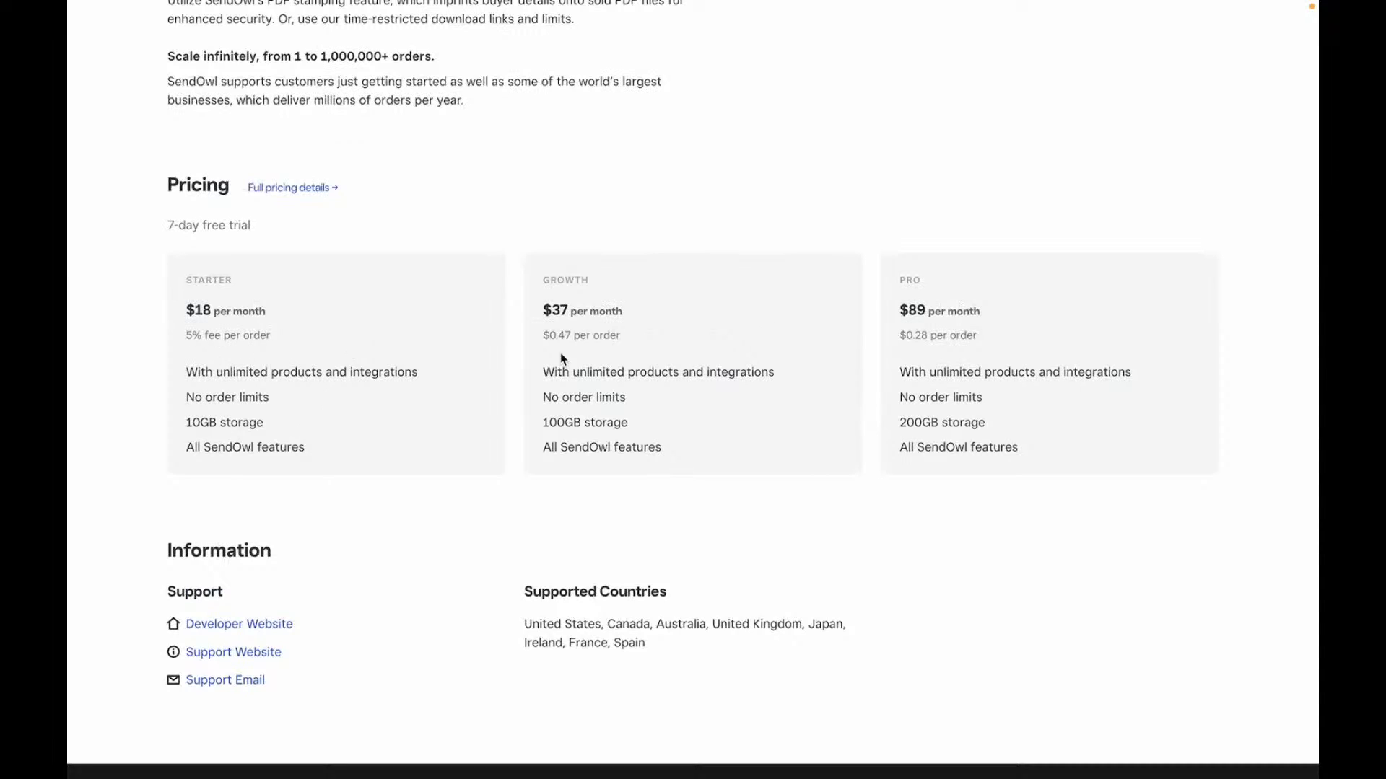
scroll(830, 377, "up", 15)
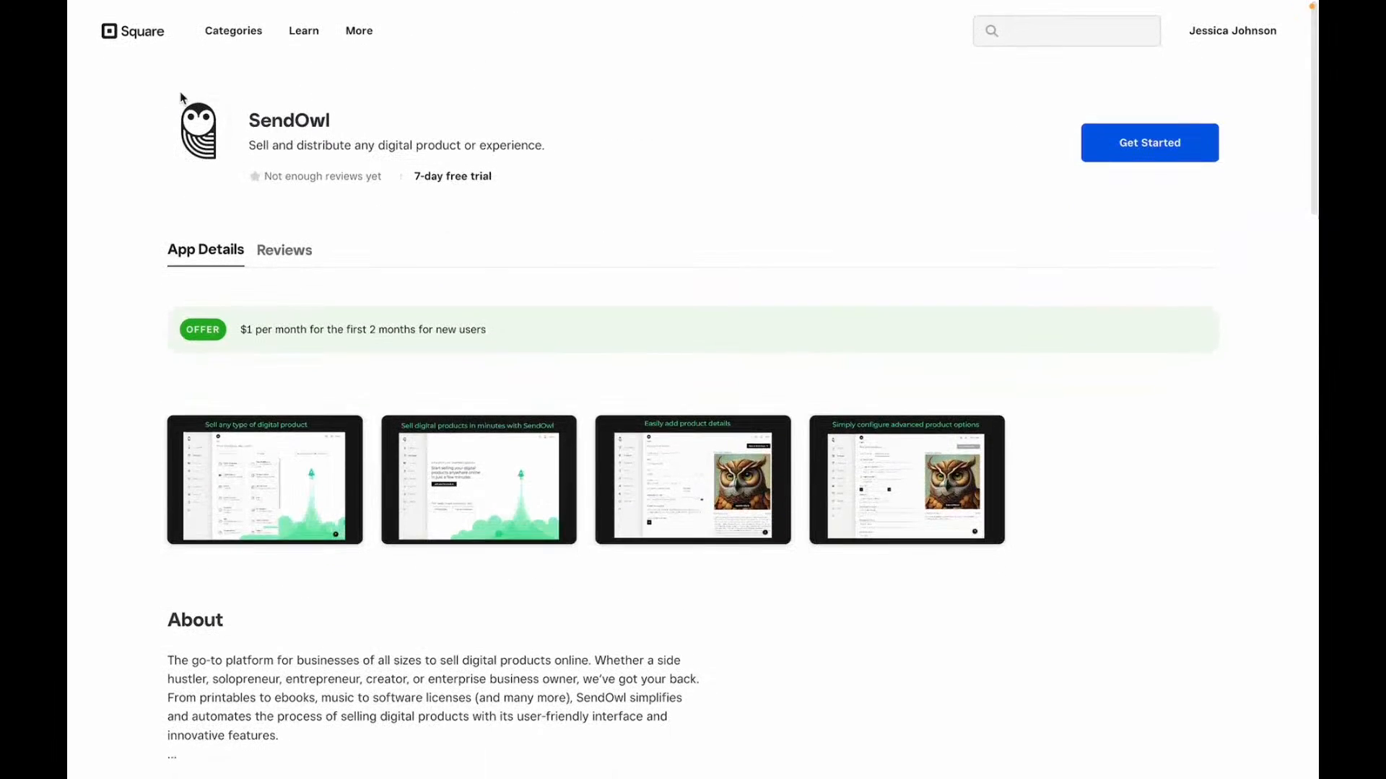
left_click(221, 31)
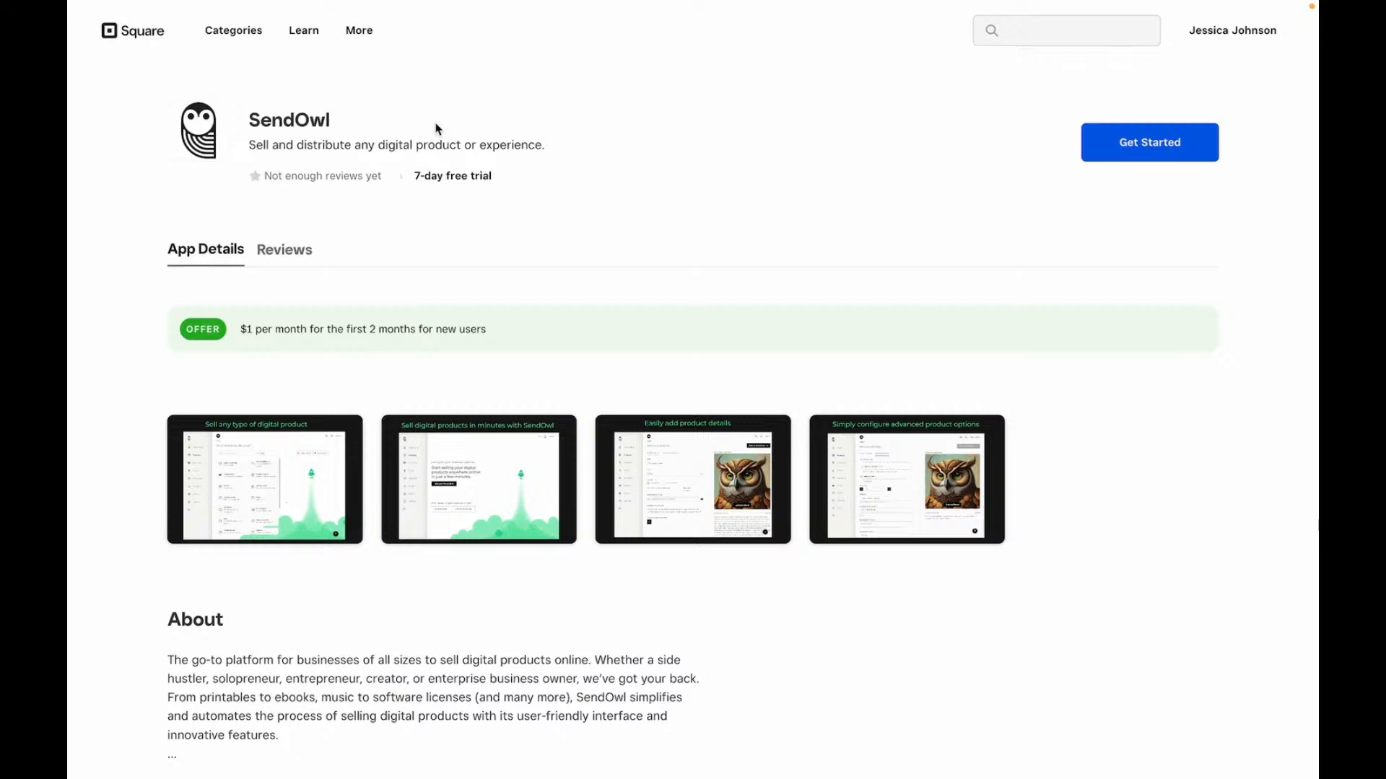
left_click(108, 30)
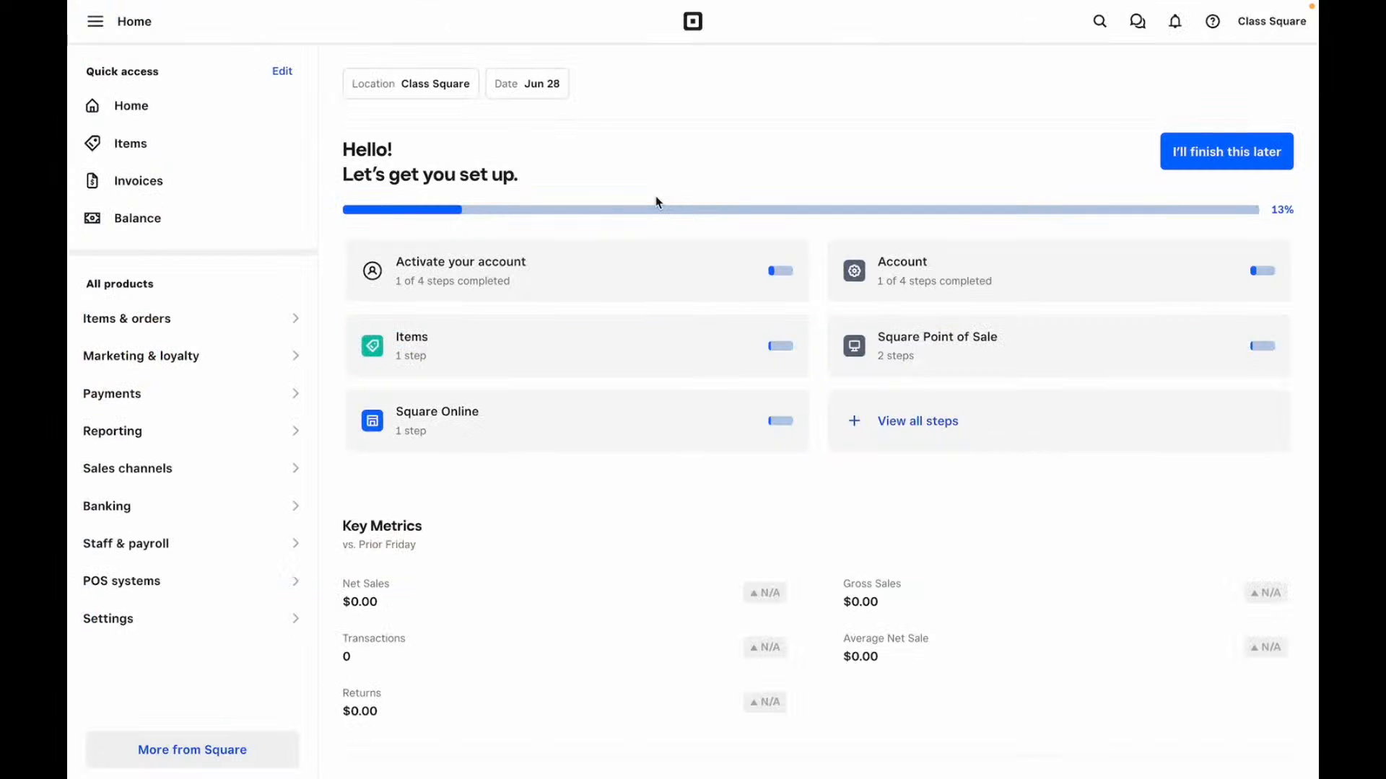